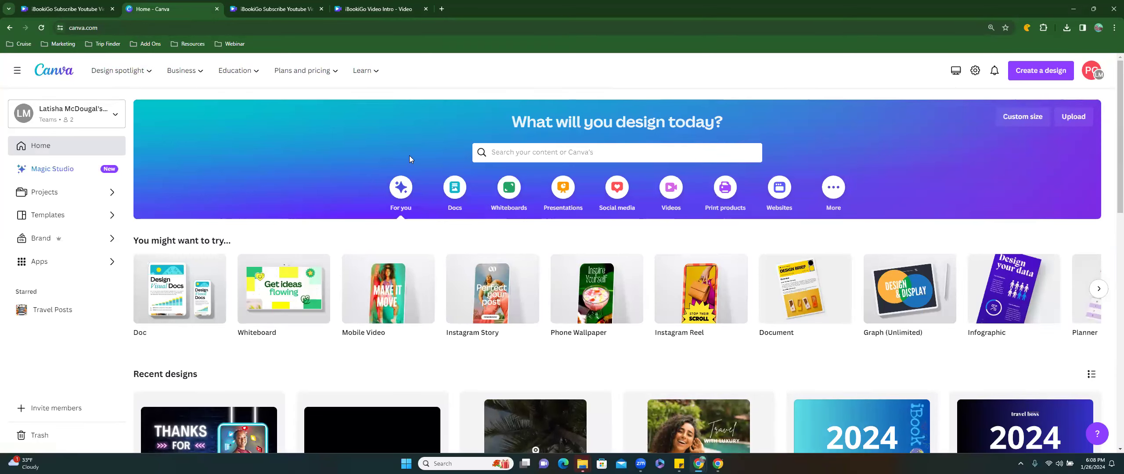
{"action": "mouse_move", "coordinate": [621, 259]}
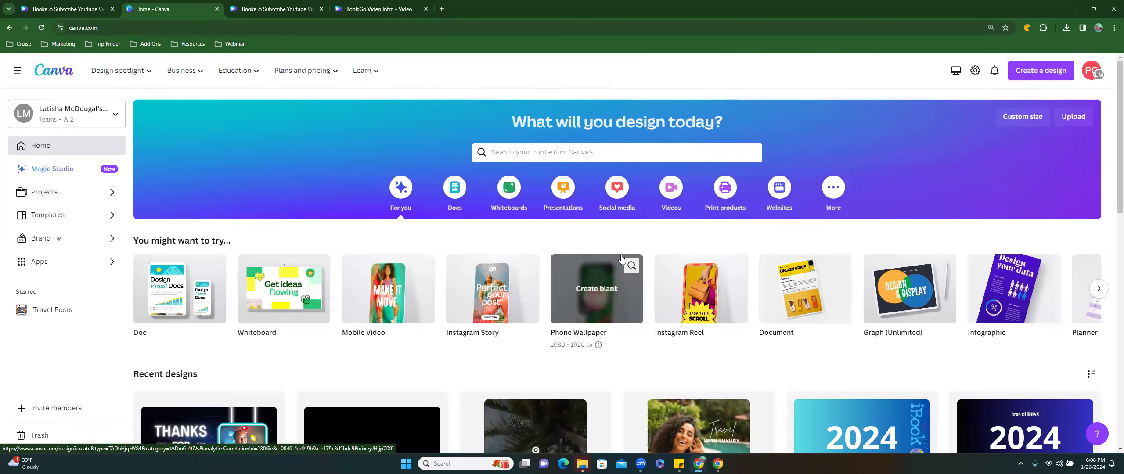
{"action": "left_click", "coordinate": [515, 153]}
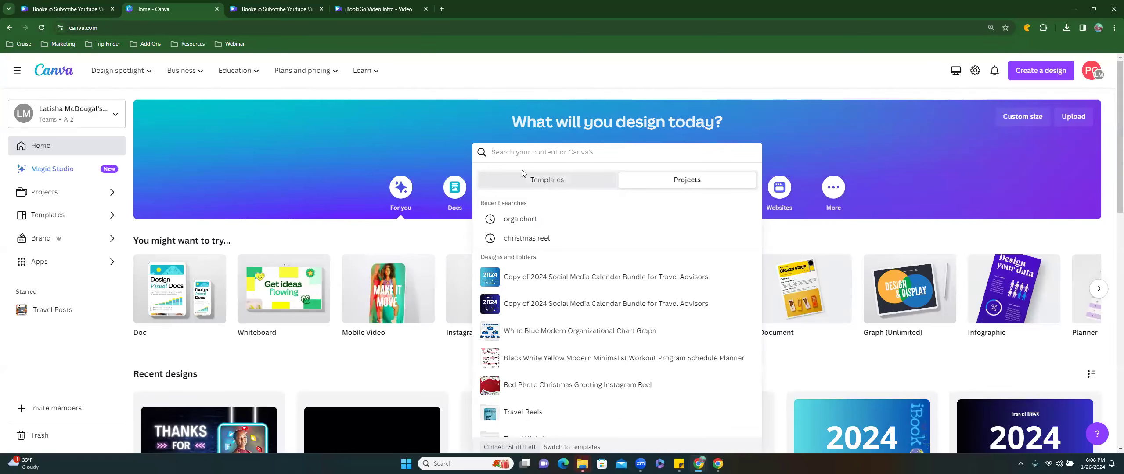
{"action": "left_click", "coordinate": [464, 136]}
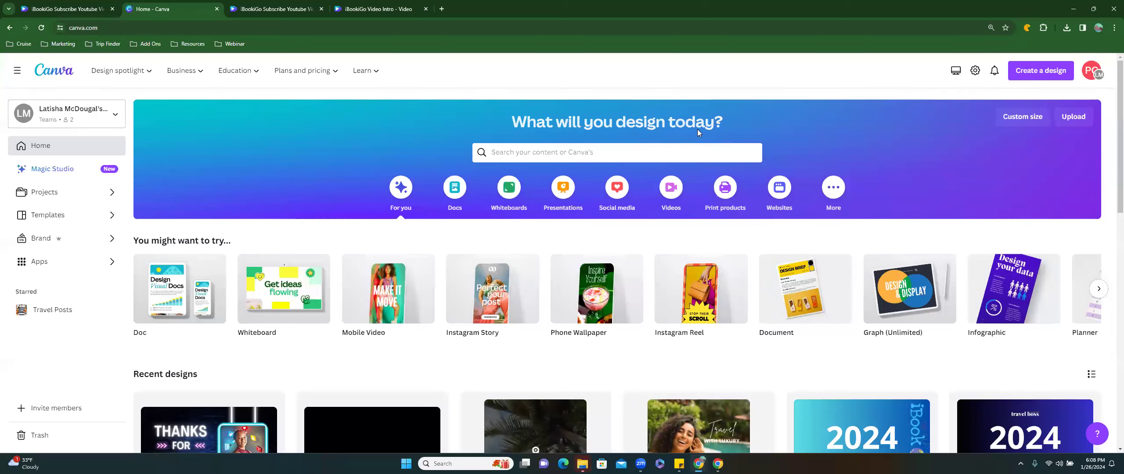
Enlarge the page display and set the home page search to look through templates instead of projects
{"action": "key", "text": "ctrl+plus"}
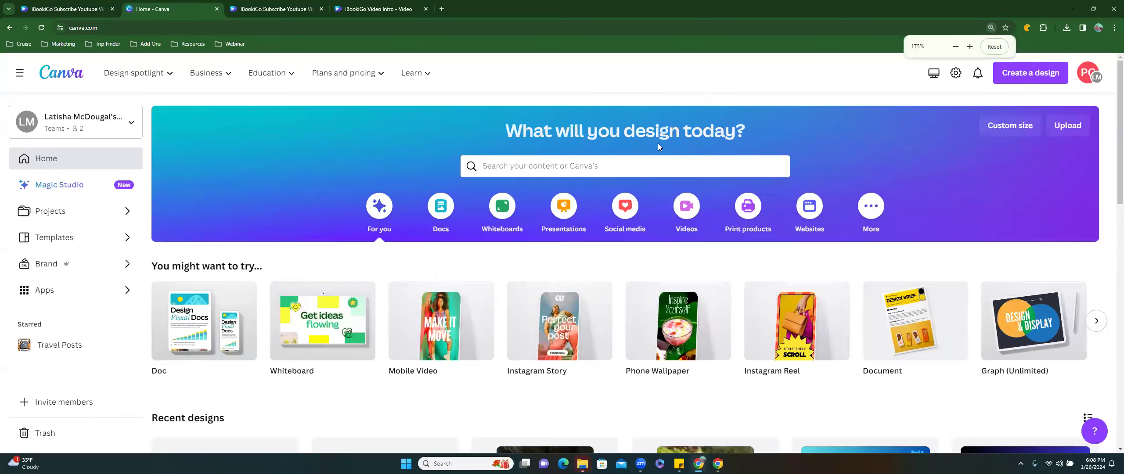
{"action": "key", "text": "ctrl+plus"}
{"action": "key", "text": "ctrl+plus"}
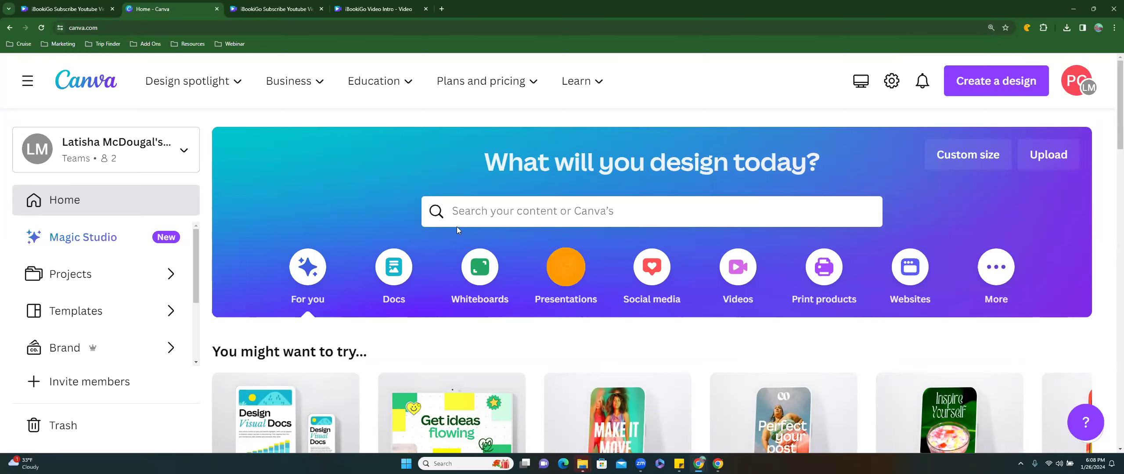
{"action": "left_click", "coordinate": [461, 212]}
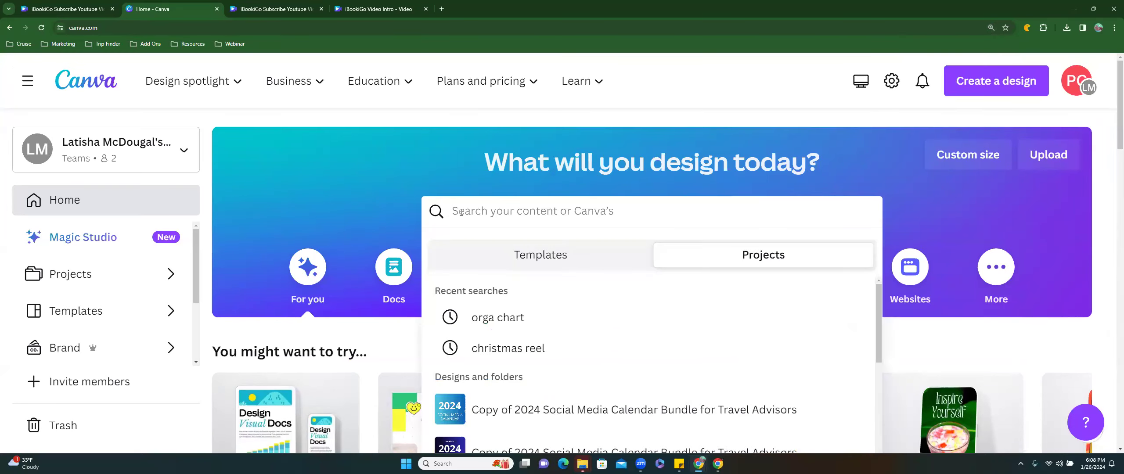
{"action": "left_click", "coordinate": [541, 260]}
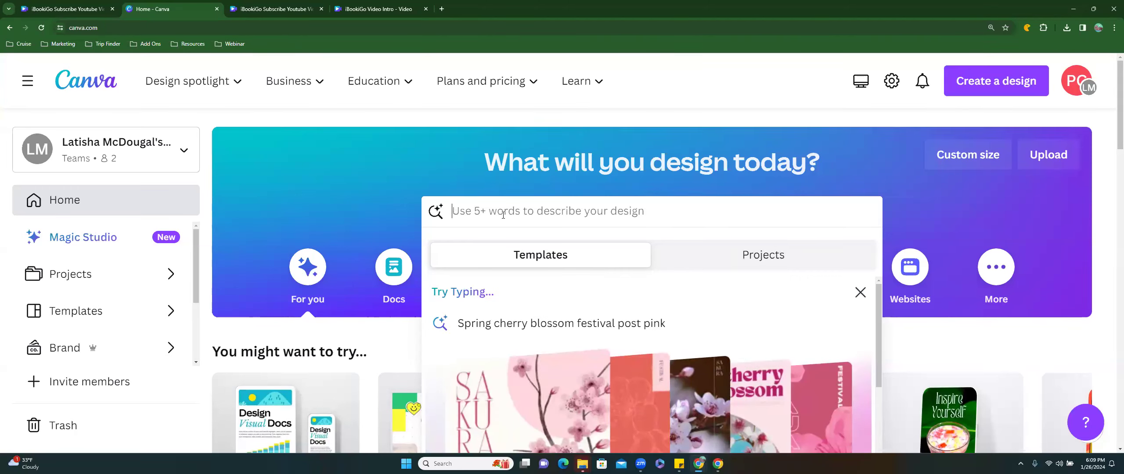
{"action": "type", "text": "travel"}
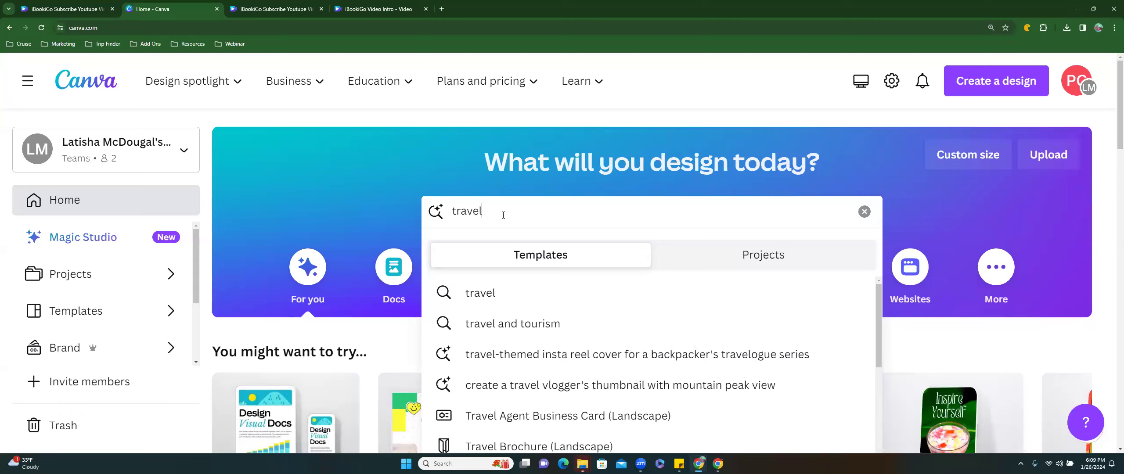
{"action": "key", "text": "BackSpace"}
{"action": "key", "text": "BackSpace"}
{"action": "key", "text": "BackSpace"}
{"action": "key", "text": "BackSpace"}
{"action": "key", "text": "BackSpace"}
{"action": "key", "text": "BackSpace"}
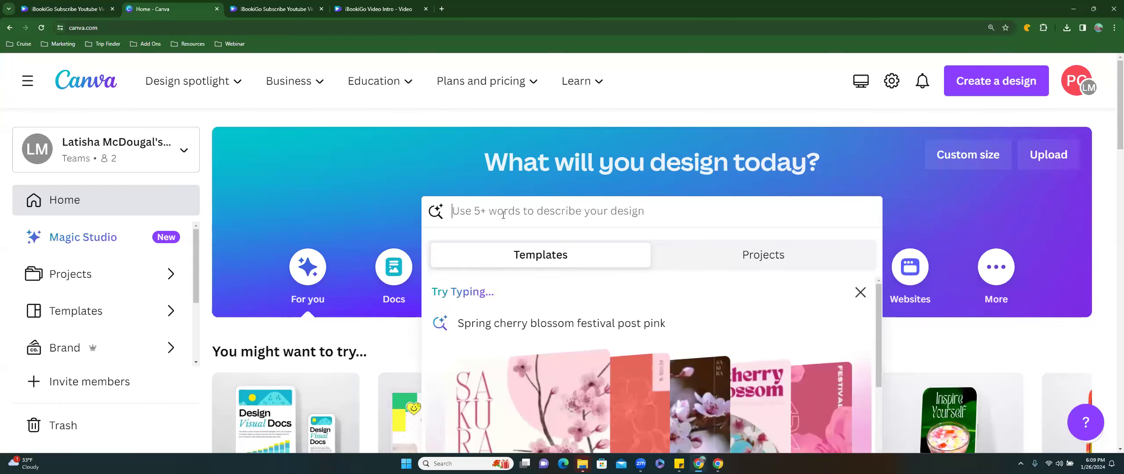
Search the templates for "cruise travel ad"
{"action": "type", "text": "cruise travel ad"}
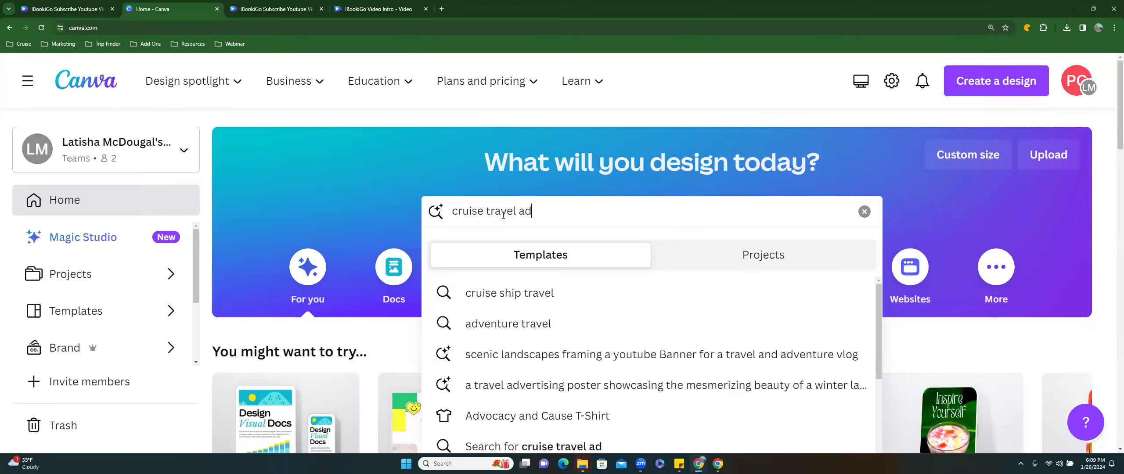
{"action": "key", "text": "Return"}
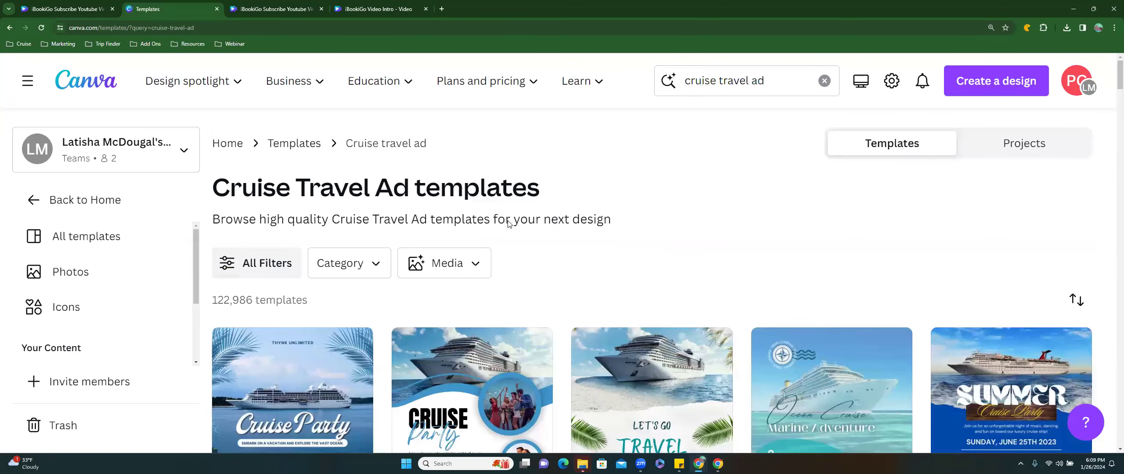
Browse the cruise travel ad template results to see the available designs and formats, and return to the start of the list
{"action": "scroll", "coordinate": [556, 333], "scroll_direction": "down", "scroll_amount": 1}
{"action": "scroll", "coordinate": [556, 334], "scroll_direction": "down", "scroll_amount": 2}
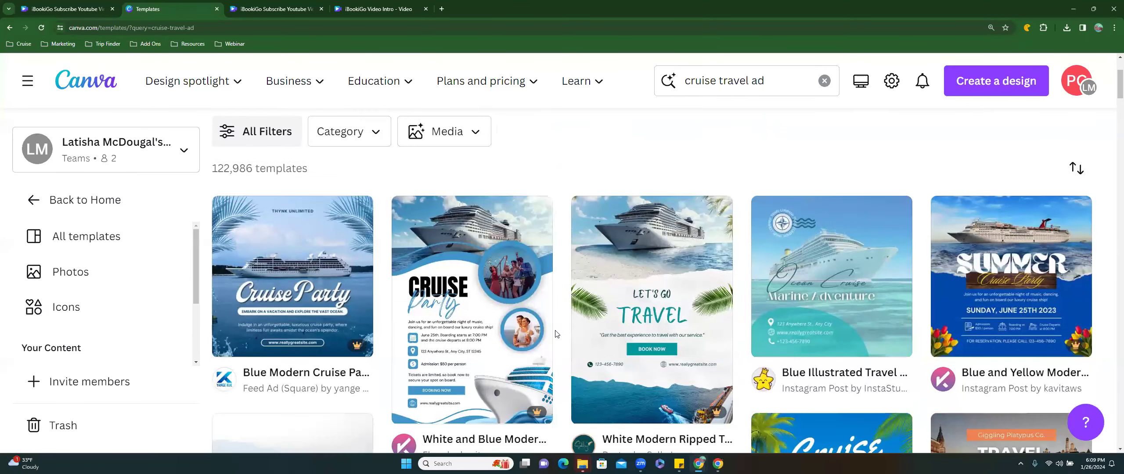
{"action": "scroll", "coordinate": [557, 333], "scroll_direction": "down", "scroll_amount": 4}
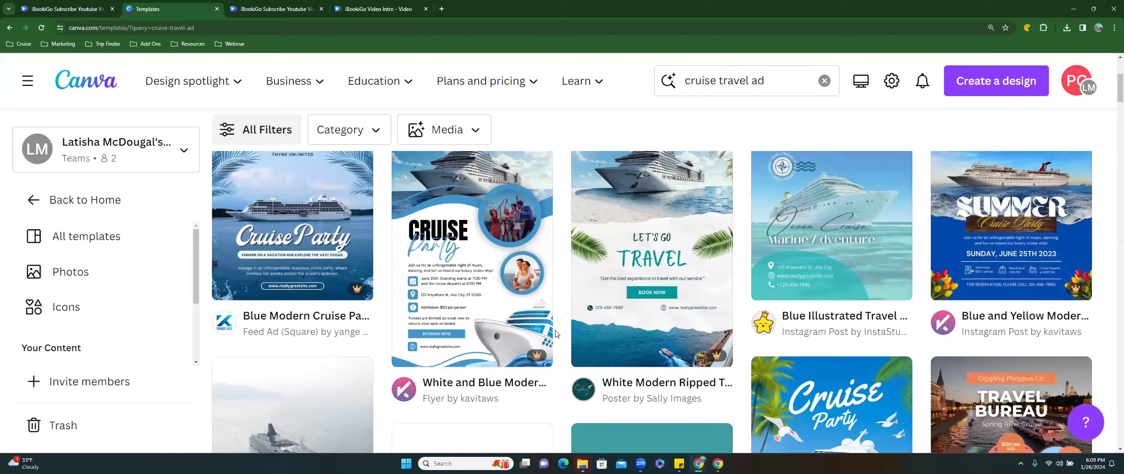
{"action": "scroll", "coordinate": [557, 334], "scroll_direction": "down", "scroll_amount": 4}
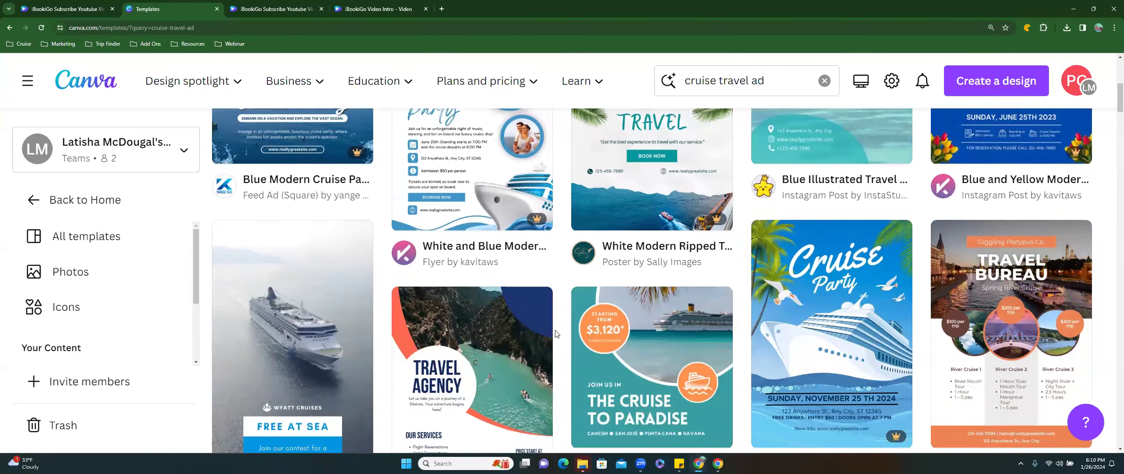
{"action": "scroll", "coordinate": [557, 333], "scroll_direction": "down", "scroll_amount": 3}
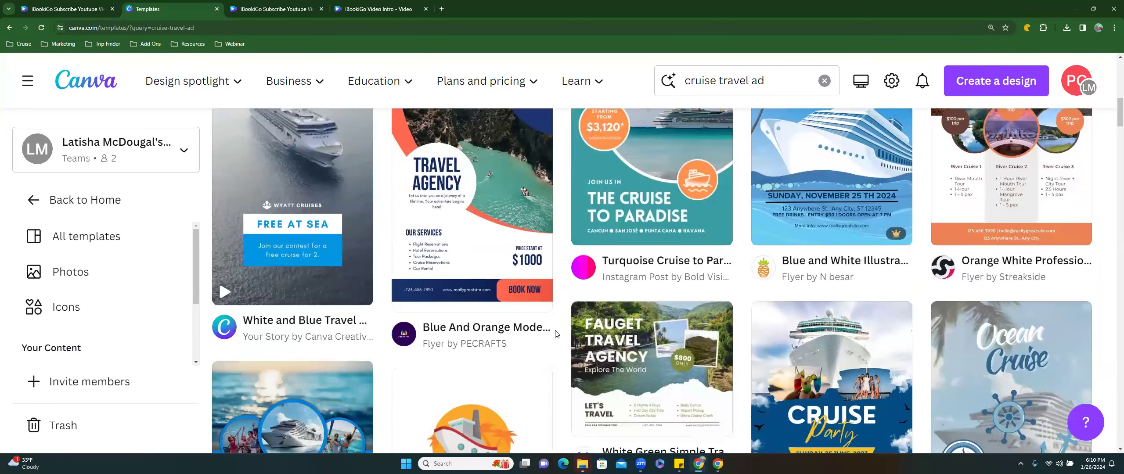
{"action": "scroll", "coordinate": [555, 334], "scroll_direction": "down", "scroll_amount": 6}
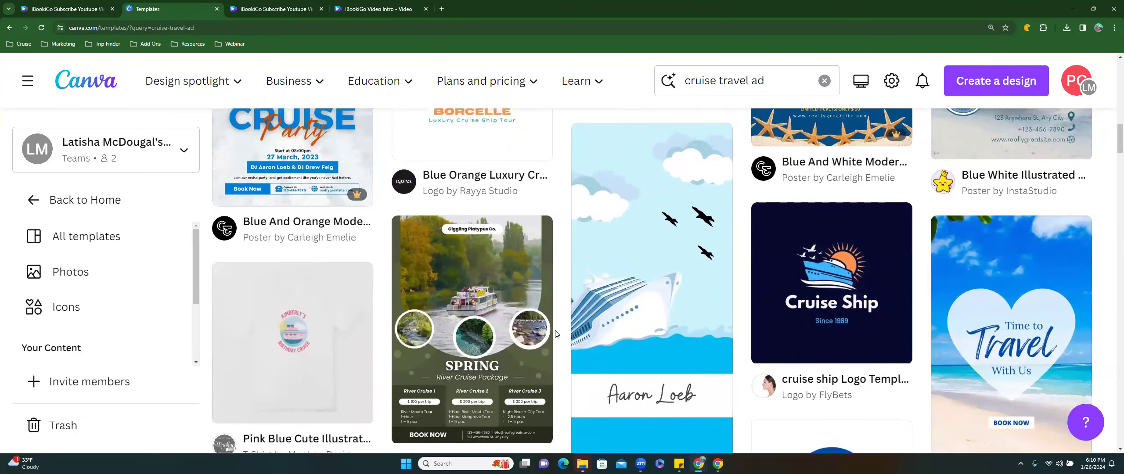
{"action": "scroll", "coordinate": [557, 334], "scroll_direction": "down", "scroll_amount": 4}
{"action": "scroll", "coordinate": [555, 334], "scroll_direction": "down", "scroll_amount": 5}
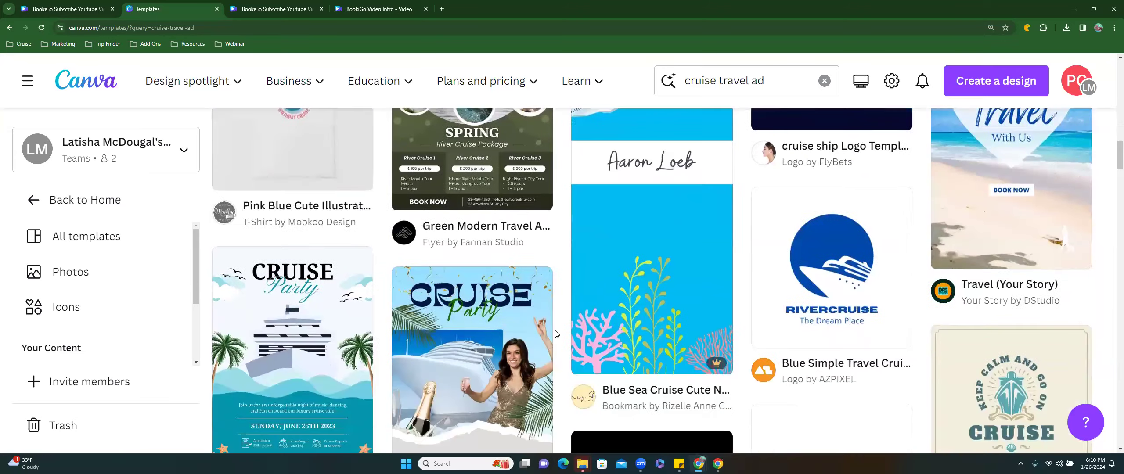
{"action": "scroll", "coordinate": [555, 333], "scroll_direction": "down", "scroll_amount": 5}
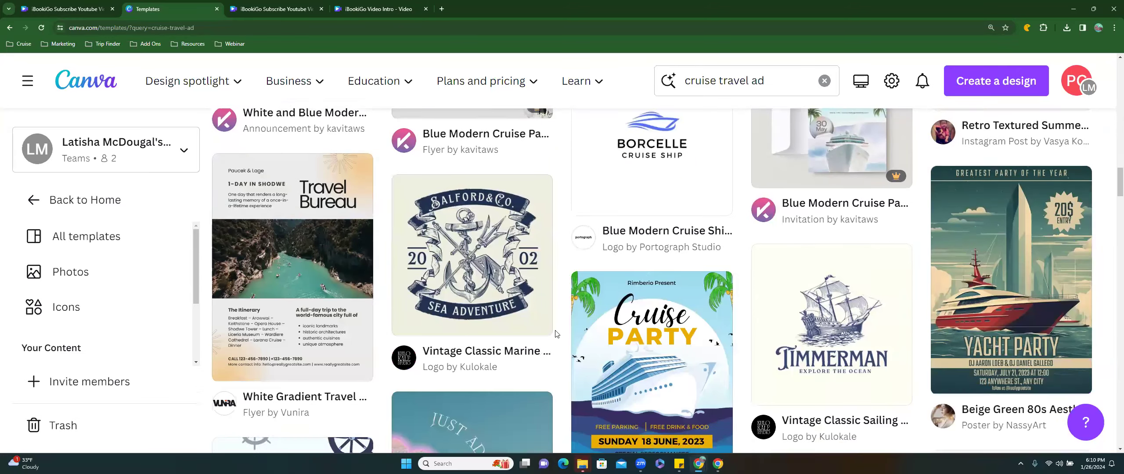
{"action": "scroll", "coordinate": [556, 334], "scroll_direction": "down", "scroll_amount": 5}
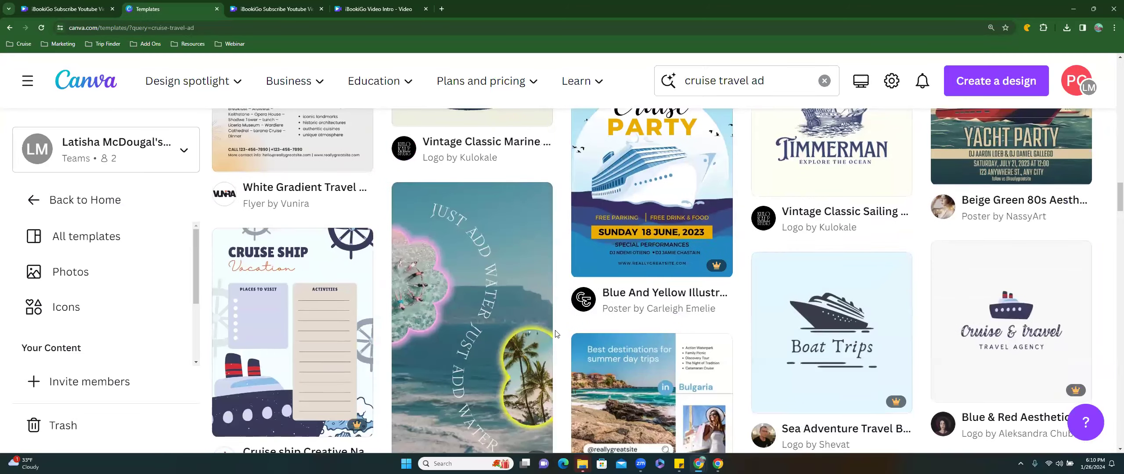
{"action": "scroll", "coordinate": [556, 334], "scroll_direction": "down", "scroll_amount": 3}
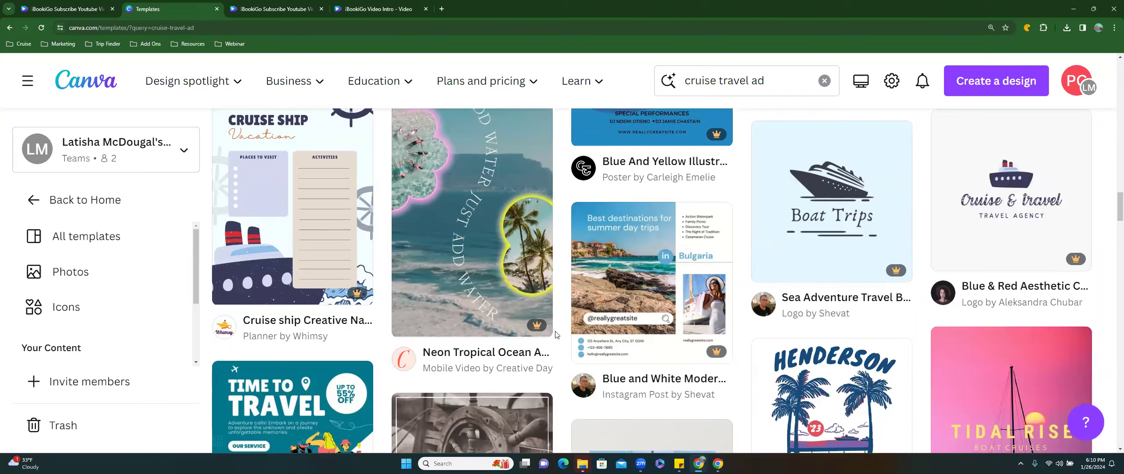
{"action": "scroll", "coordinate": [555, 334], "scroll_direction": "down", "scroll_amount": 4}
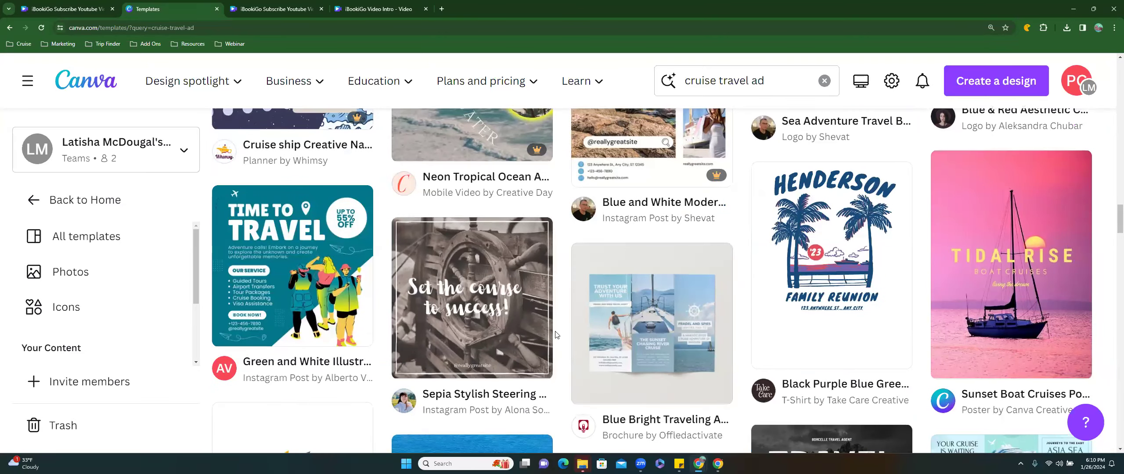
{"action": "scroll", "coordinate": [556, 335], "scroll_direction": "up", "scroll_amount": 10}
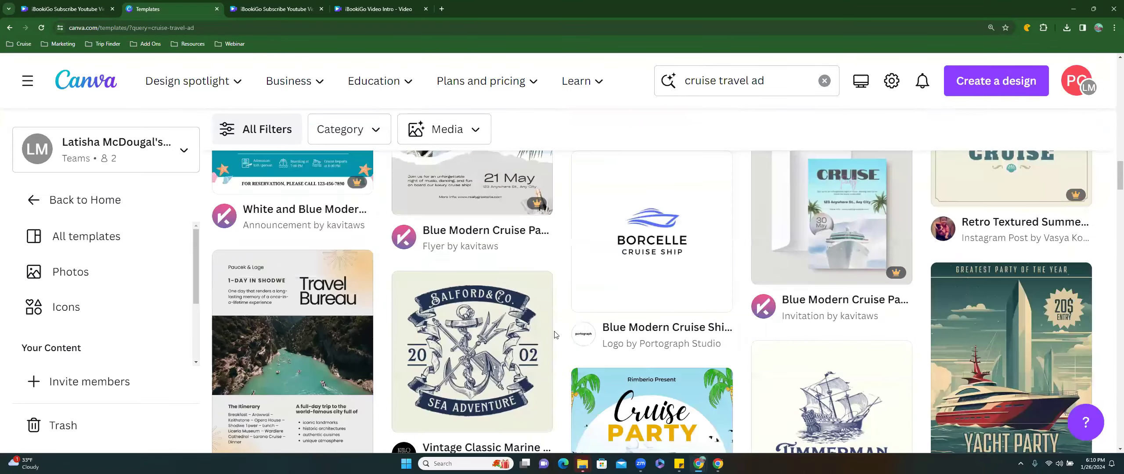
{"action": "scroll", "coordinate": [555, 334], "scroll_direction": "up", "scroll_amount": 15}
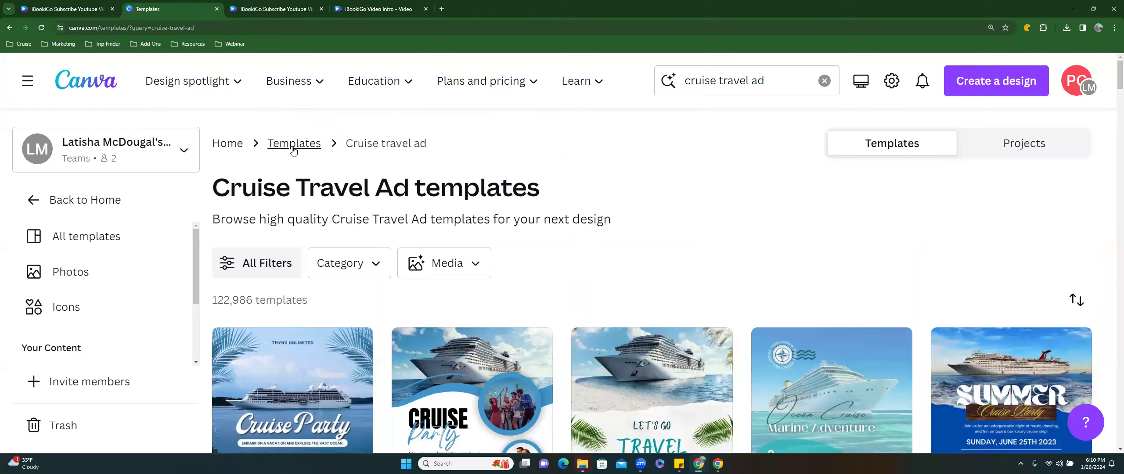
Replace the template search term with "cruise instagram post" and run the search
{"action": "left_click", "coordinate": [746, 88]}
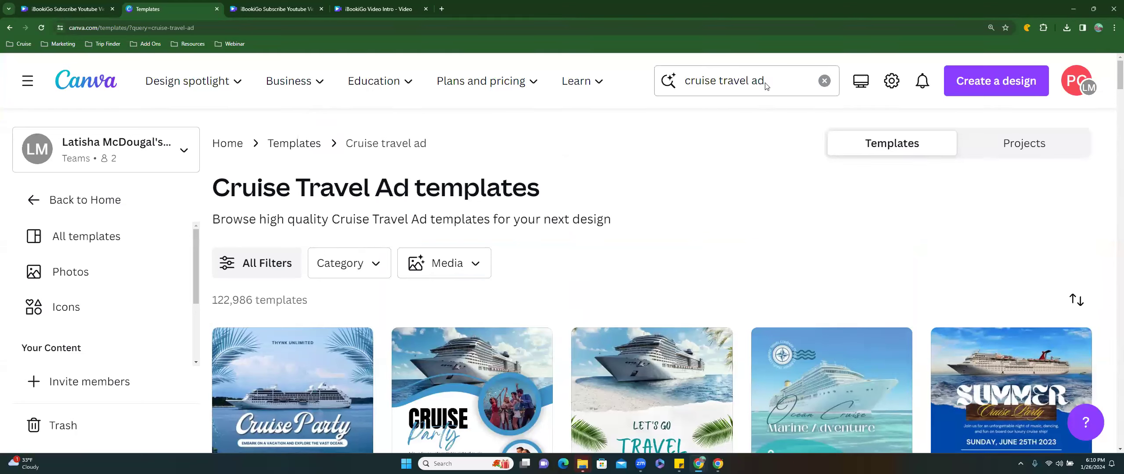
{"action": "left_click_drag", "start_coordinate": [665, 79], "coordinate": [589, 74]}
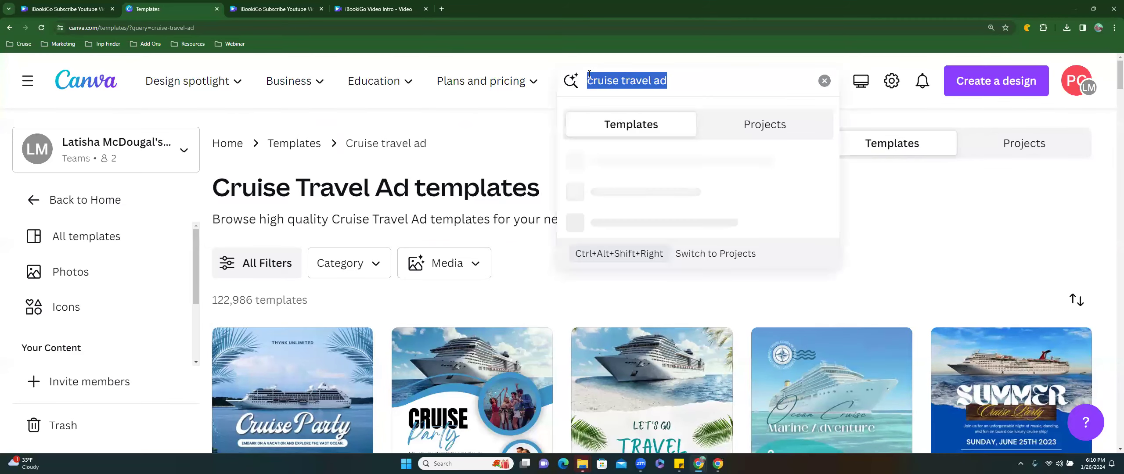
{"action": "type", "text": "cruise ins"}
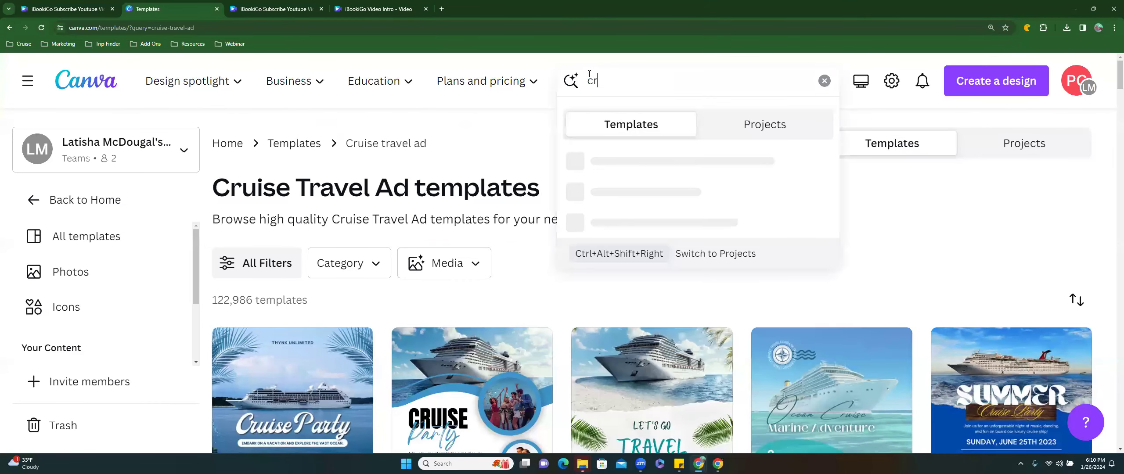
{"action": "type", "text": "tal"}
{"action": "key", "text": "BackSpace"}
{"action": "key", "text": "BackSpace"}
{"action": "type", "text": "agram post"}
{"action": "key", "text": "Return"}
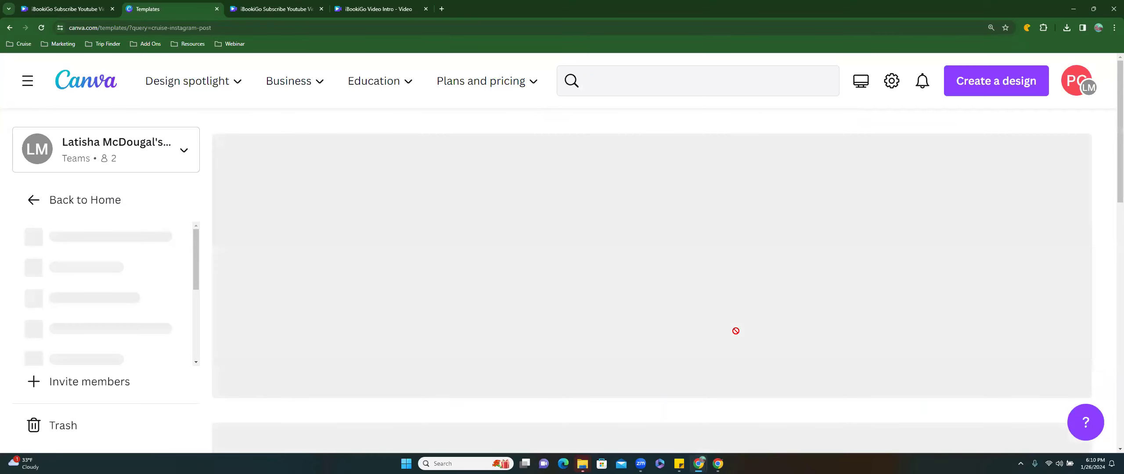
Choose the green boat "Summer Travel Day" Instagram post template from the results and open it for customizing
{"action": "scroll", "coordinate": [738, 335], "scroll_direction": "down", "scroll_amount": 2}
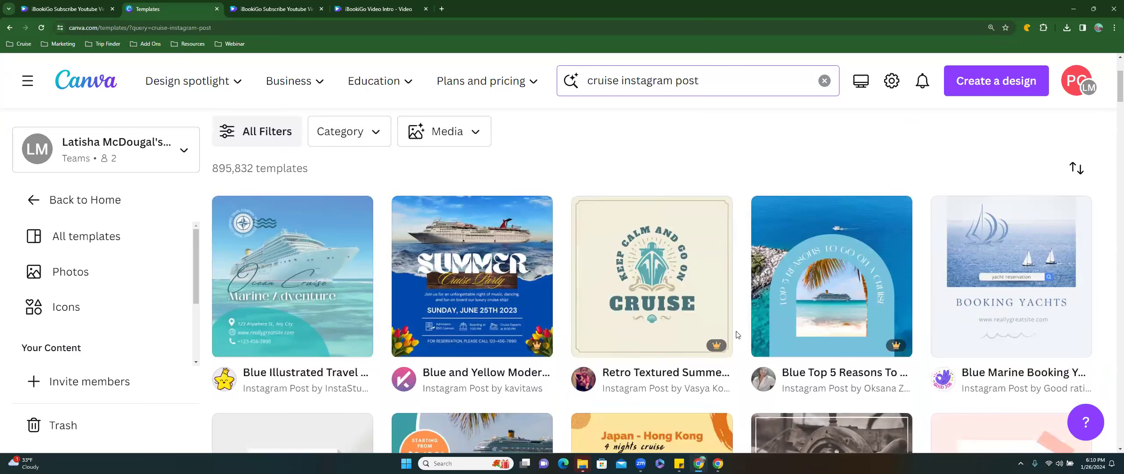
{"action": "scroll", "coordinate": [738, 335], "scroll_direction": "down", "scroll_amount": 5}
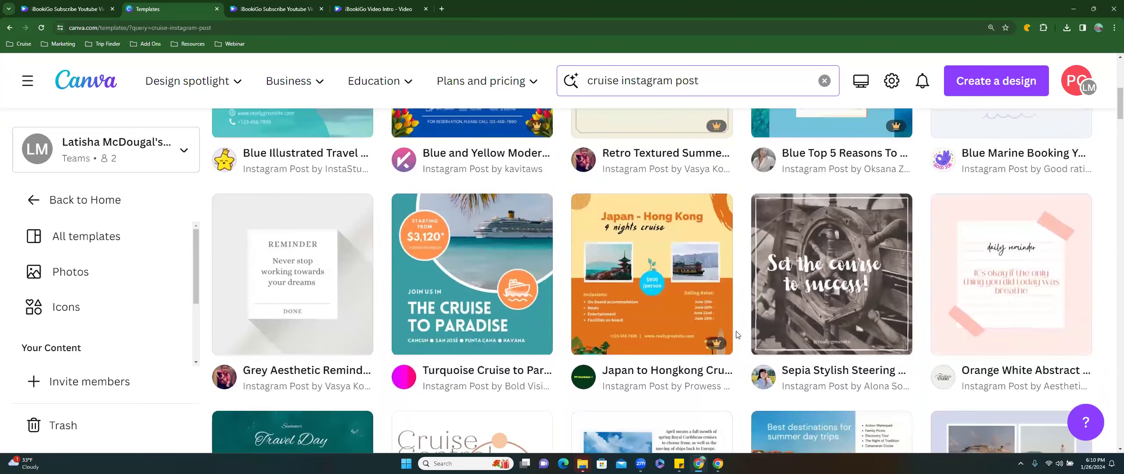
{"action": "scroll", "coordinate": [737, 334], "scroll_direction": "down", "scroll_amount": 4}
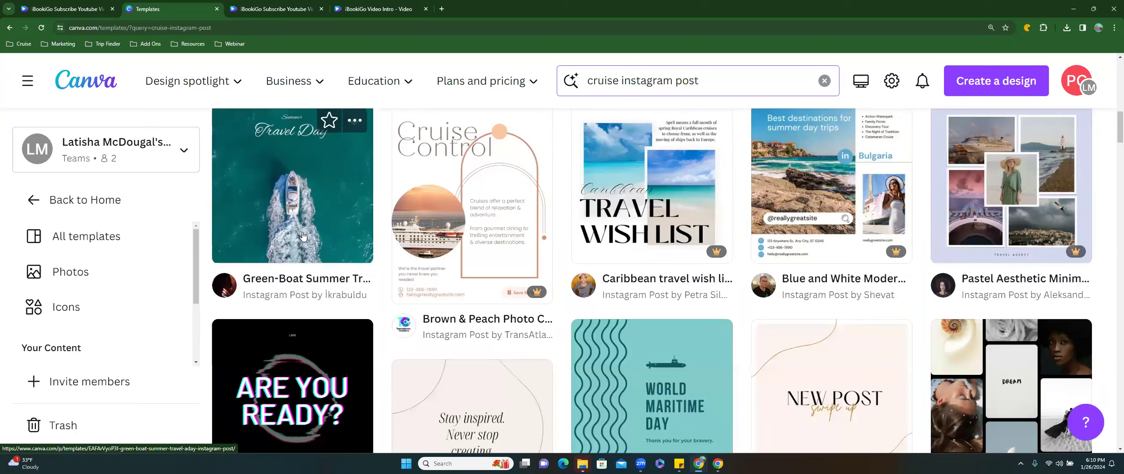
{"action": "scroll", "coordinate": [307, 241], "scroll_direction": "up", "scroll_amount": 1}
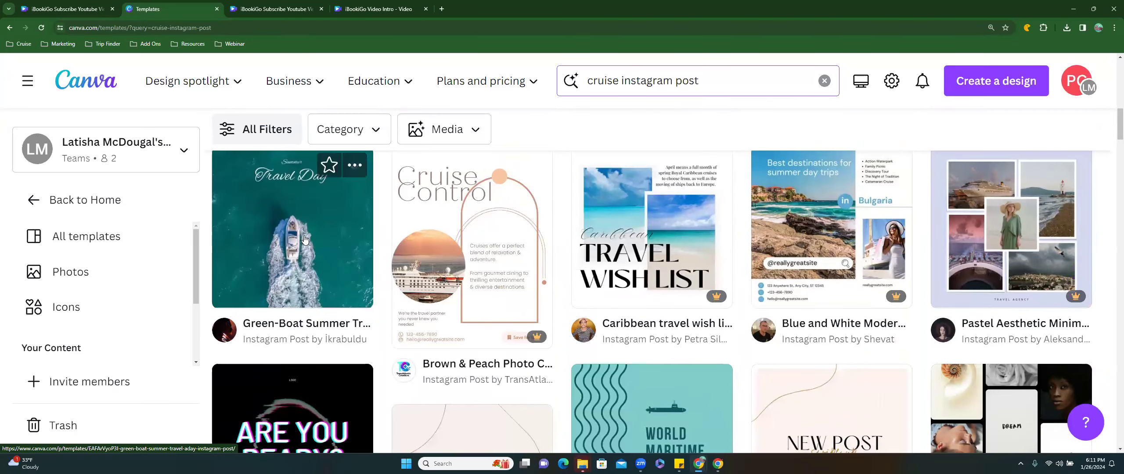
{"action": "left_click", "coordinate": [304, 239]}
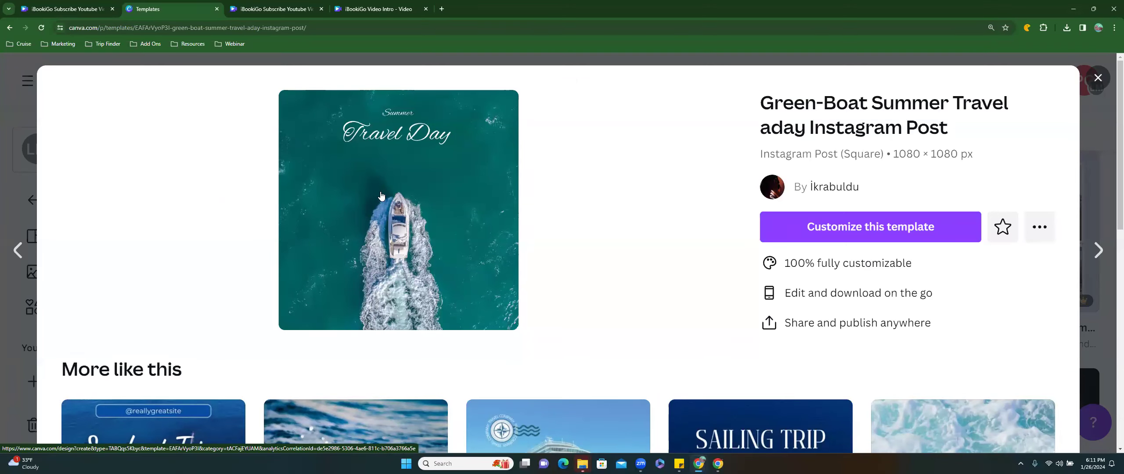
{"action": "left_click", "coordinate": [803, 227]}
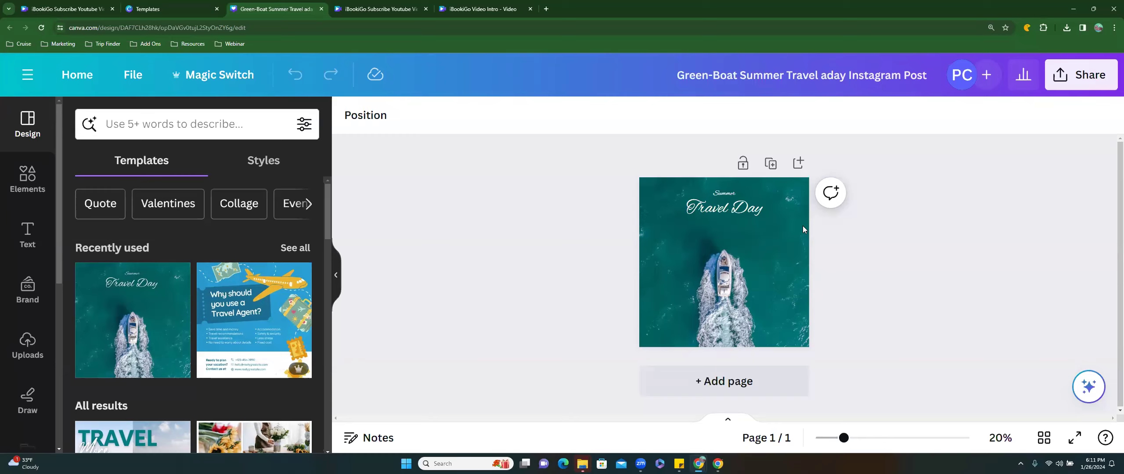
Add two blank pages after the boat design and return to page 1
{"action": "left_click", "coordinate": [711, 381]}
{"action": "left_click", "coordinate": [711, 382]}
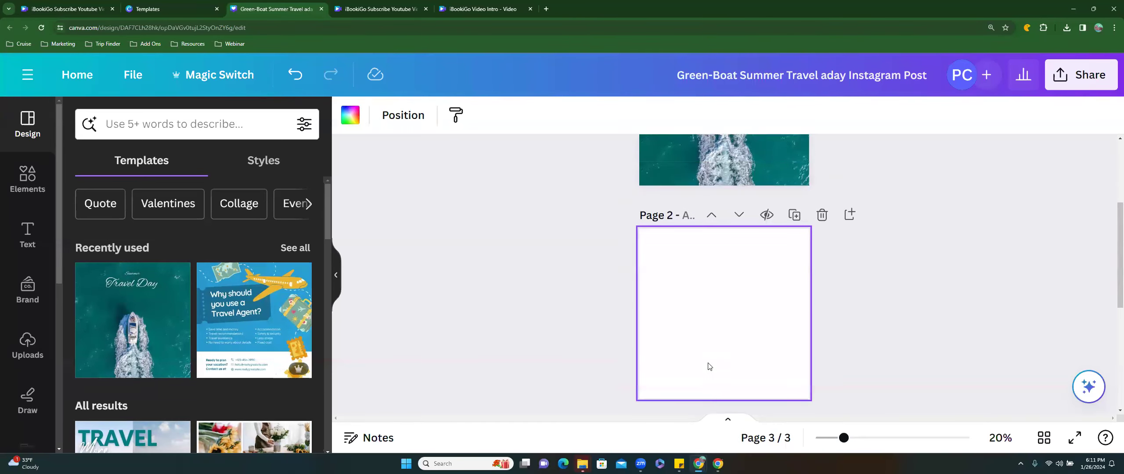
{"action": "scroll", "coordinate": [709, 366], "scroll_direction": "up", "scroll_amount": 4}
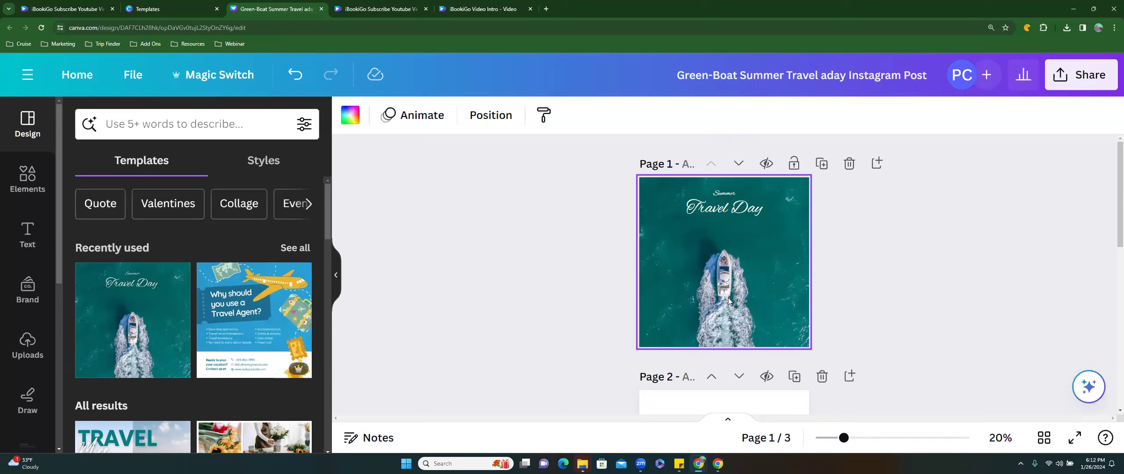
Add blank pages after page 3 until the design has 29 pages
{"action": "scroll", "coordinate": [728, 301], "scroll_direction": "down", "scroll_amount": 5}
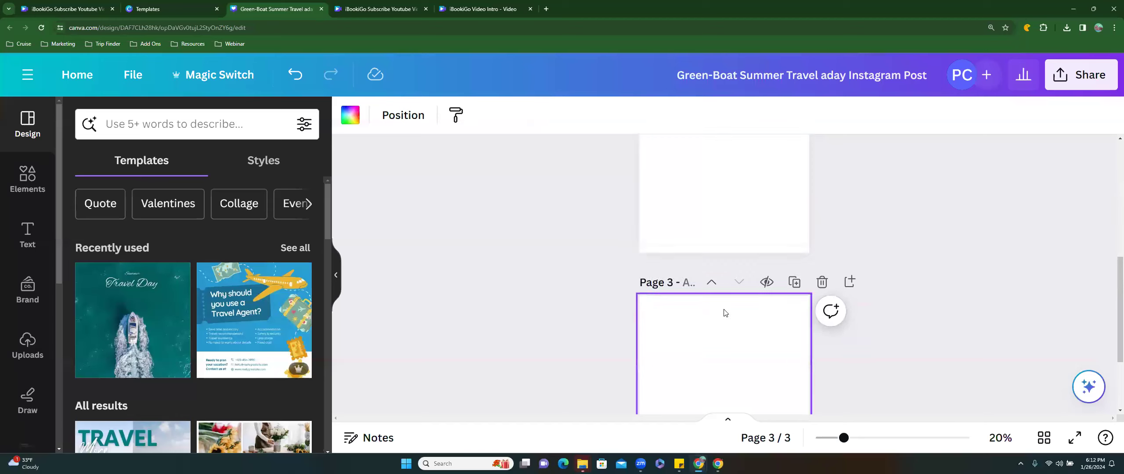
{"action": "scroll", "coordinate": [727, 361], "scroll_direction": "down", "scroll_amount": 2}
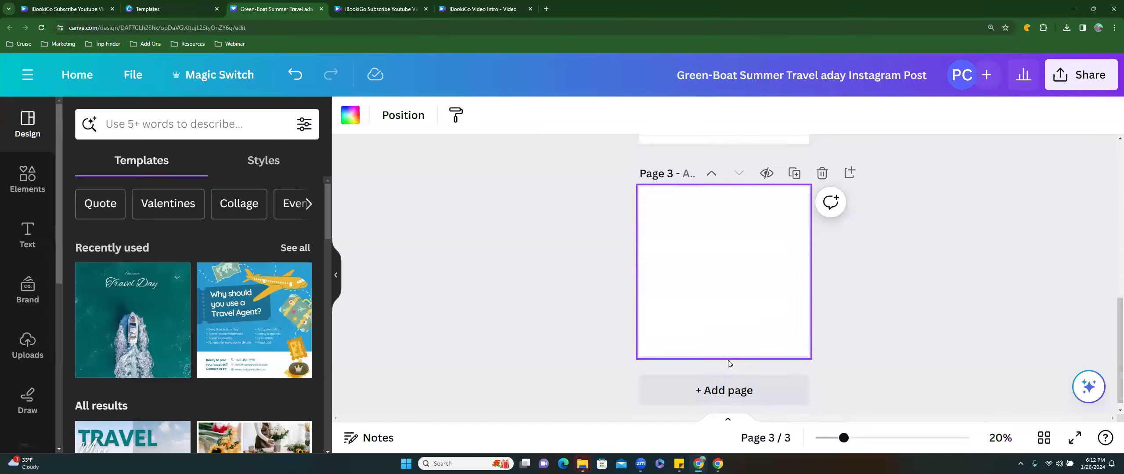
{"action": "left_click", "coordinate": [719, 381]}
{"action": "left_click", "coordinate": [719, 381]}
{"action": "left_click", "coordinate": [719, 382]}
{"action": "left_click", "coordinate": [719, 382]}
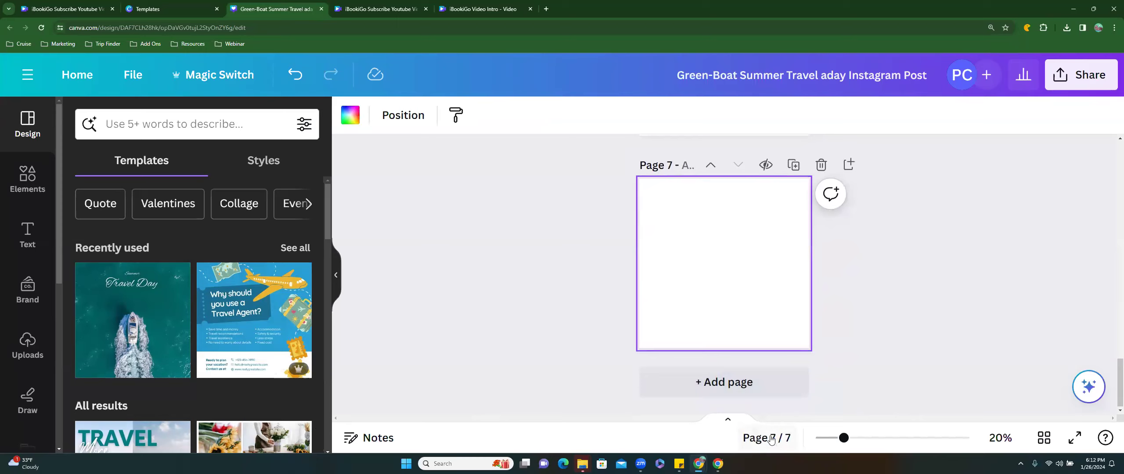
{"action": "left_click", "coordinate": [723, 381]}
{"action": "left_click", "coordinate": [722, 381]}
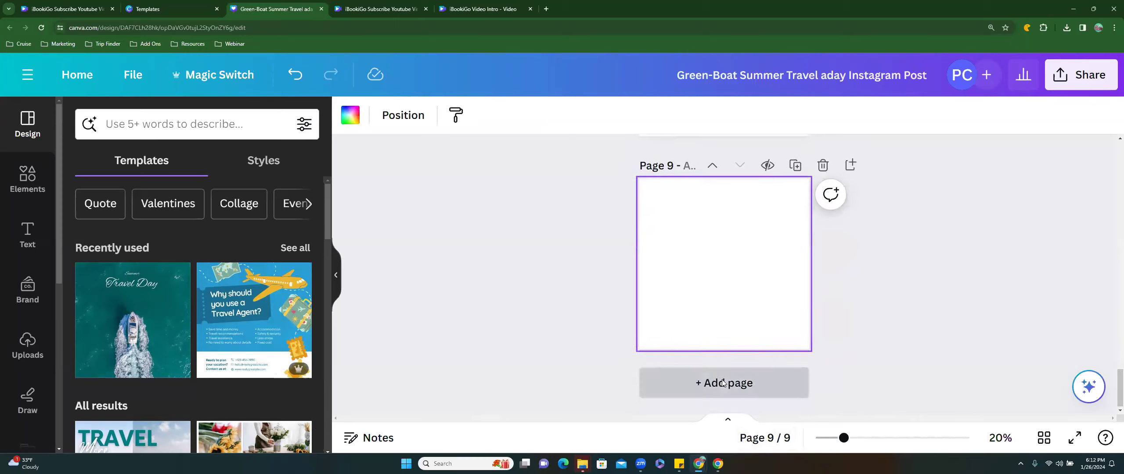
{"action": "left_click", "coordinate": [723, 382]}
{"action": "left_click", "coordinate": [723, 383]}
{"action": "left_click", "coordinate": [723, 383]}
{"action": "left_click", "coordinate": [723, 383]}
{"action": "left_click", "coordinate": [723, 383]}
{"action": "left_click", "coordinate": [724, 382]}
{"action": "left_click", "coordinate": [723, 383]}
{"action": "left_click", "coordinate": [723, 383]}
{"action": "left_click", "coordinate": [724, 383]}
{"action": "left_click", "coordinate": [723, 383]}
{"action": "left_click", "coordinate": [723, 383]}
{"action": "left_click", "coordinate": [724, 382]}
{"action": "left_click", "coordinate": [724, 383]}
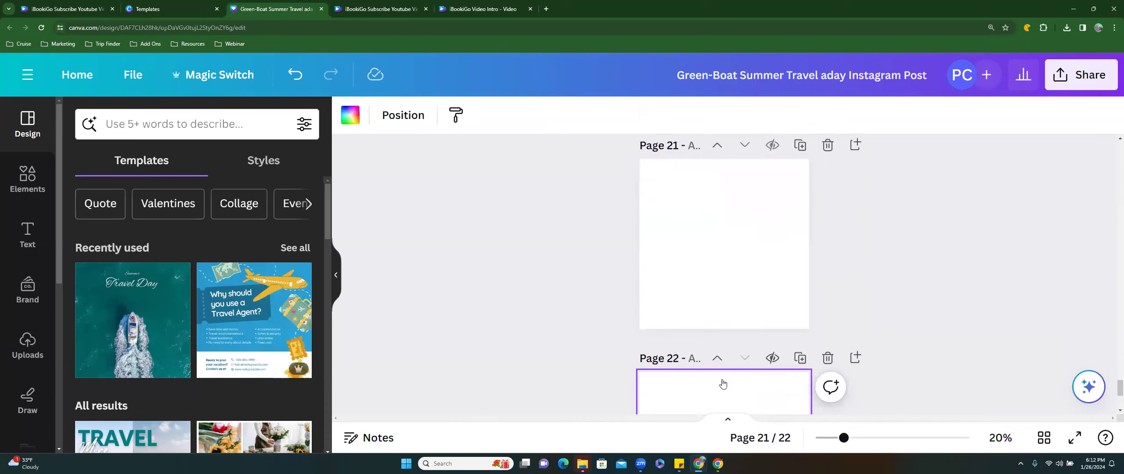
{"action": "left_click", "coordinate": [723, 383]}
{"action": "left_click", "coordinate": [723, 383]}
{"action": "left_click", "coordinate": [723, 383]}
{"action": "left_click", "coordinate": [723, 383]}
{"action": "left_click", "coordinate": [723, 383]}
{"action": "left_click", "coordinate": [723, 382]}
{"action": "left_click", "coordinate": [724, 383]}
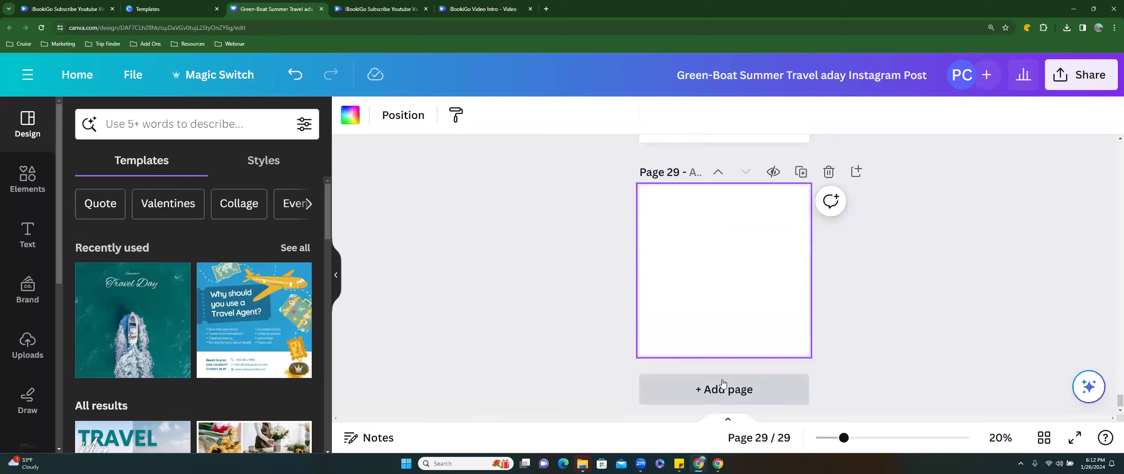
Look back over the blank pages and check the February 2024 calendar for the length of the month
{"action": "scroll", "coordinate": [720, 366], "scroll_direction": "up", "scroll_amount": 10}
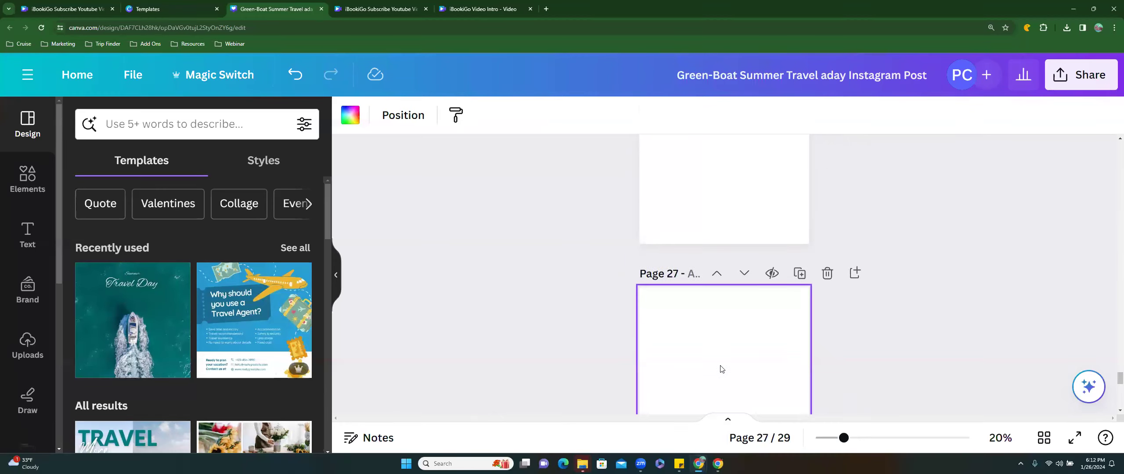
{"action": "scroll", "coordinate": [720, 367], "scroll_direction": "up", "scroll_amount": 15}
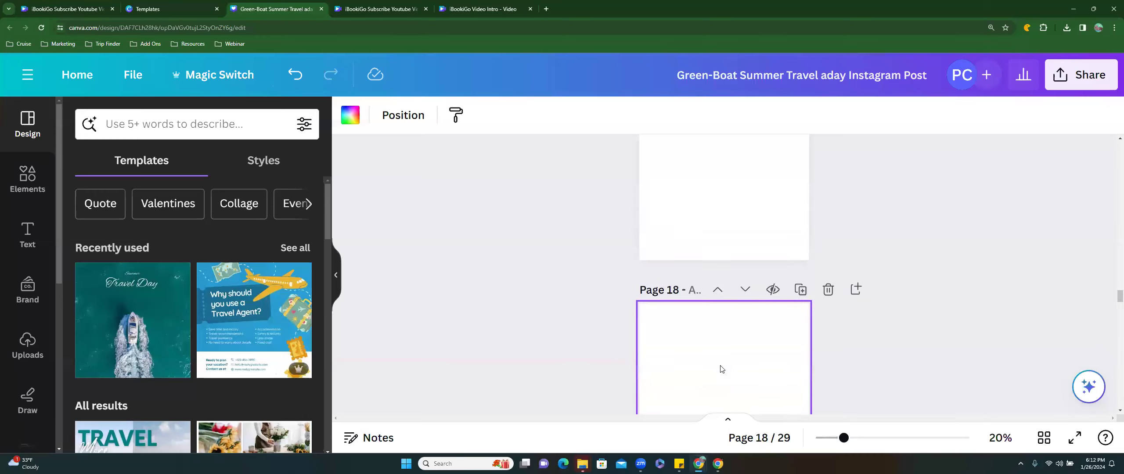
{"action": "scroll", "coordinate": [720, 369], "scroll_direction": "down", "scroll_amount": 13}
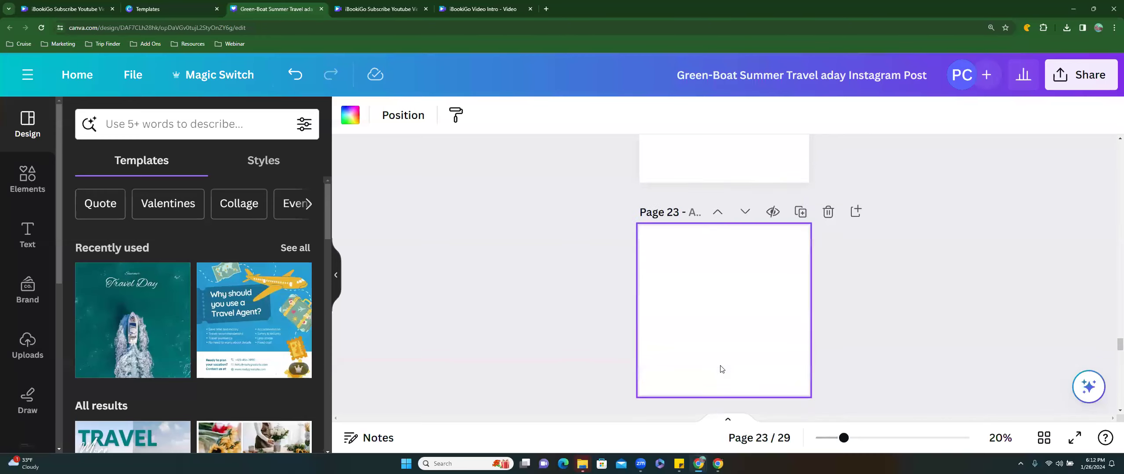
{"action": "scroll", "coordinate": [721, 369], "scroll_direction": "down", "scroll_amount": 8}
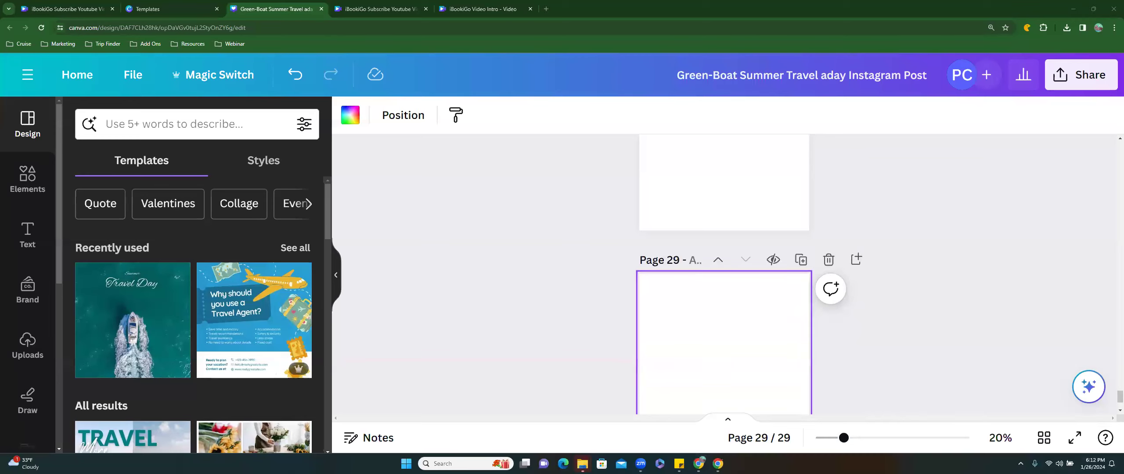
{"action": "left_click", "coordinate": [1096, 463]}
{"action": "left_click", "coordinate": [1108, 283]}
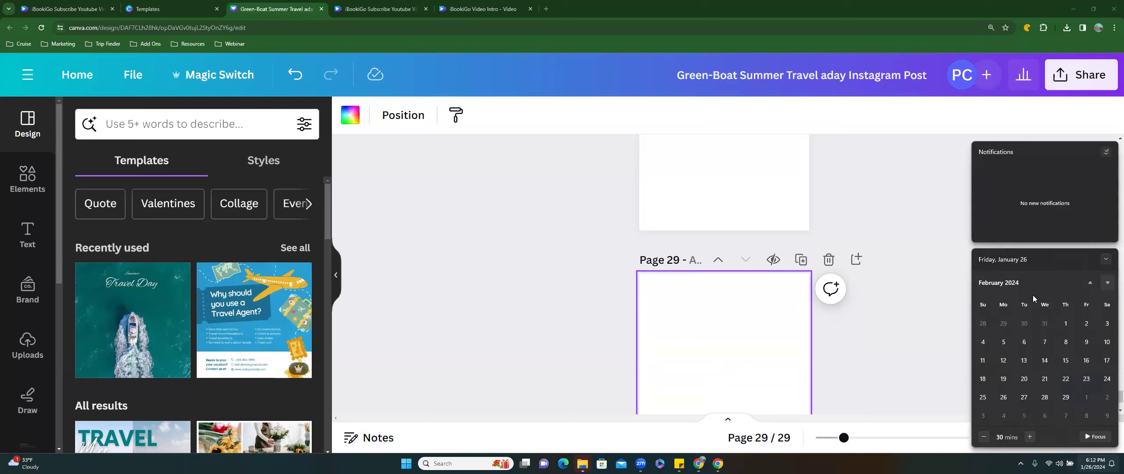
{"action": "left_click", "coordinate": [936, 306]}
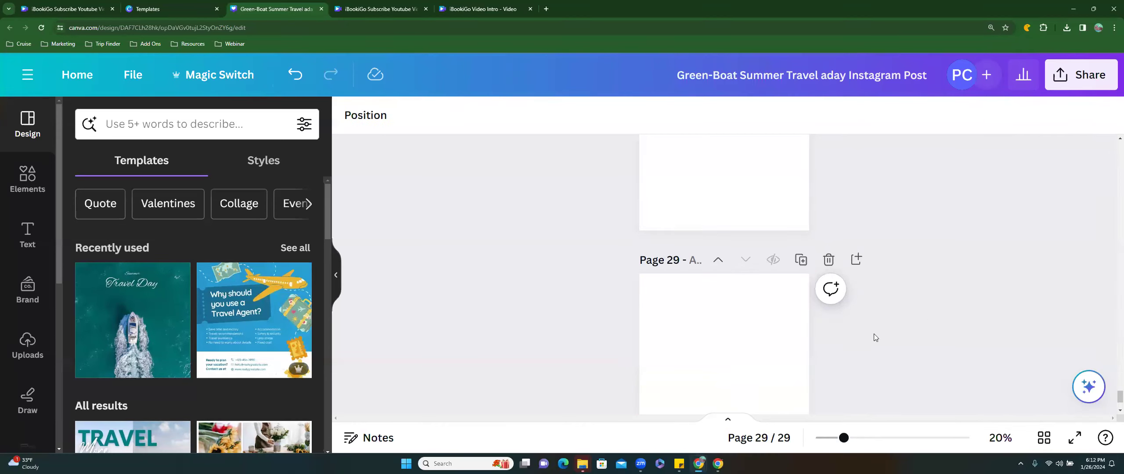
Add one more blank page at the end, making 30 pages, and return to page 1
{"action": "scroll", "coordinate": [730, 393], "scroll_direction": "down", "scroll_amount": 2}
{"action": "left_click", "coordinate": [716, 381]}
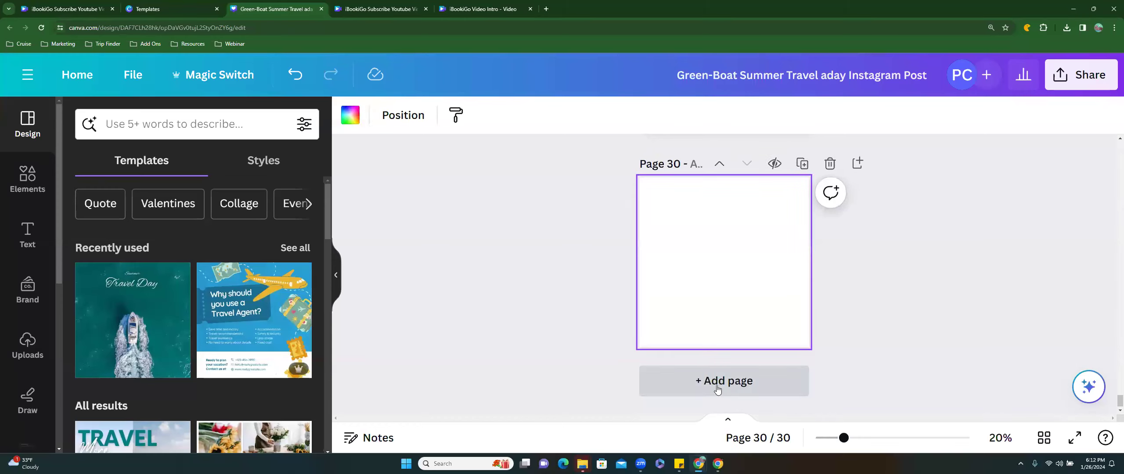
{"action": "scroll", "coordinate": [728, 351], "scroll_direction": "up", "scroll_amount": 10}
{"action": "scroll", "coordinate": [728, 339], "scroll_direction": "up", "scroll_amount": 20}
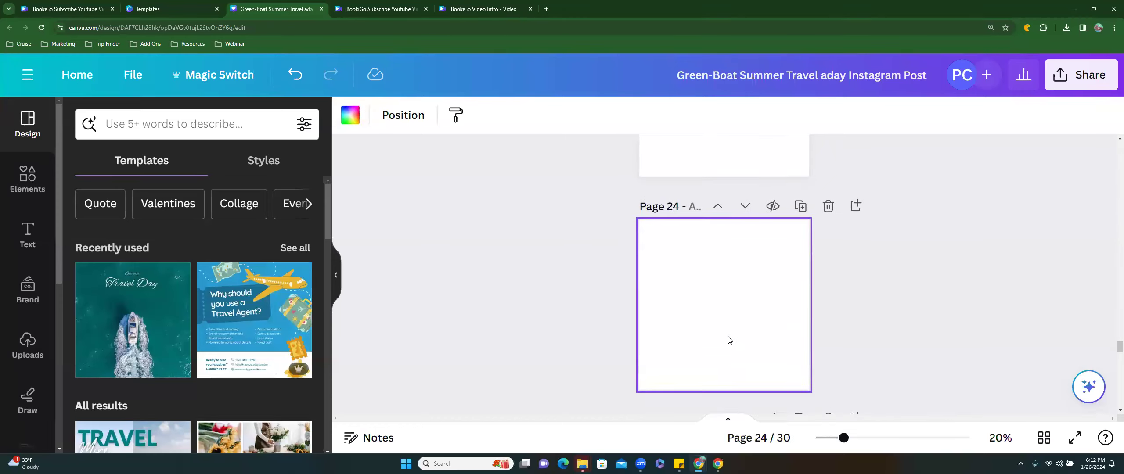
{"action": "scroll", "coordinate": [728, 339], "scroll_direction": "up", "scroll_amount": 17}
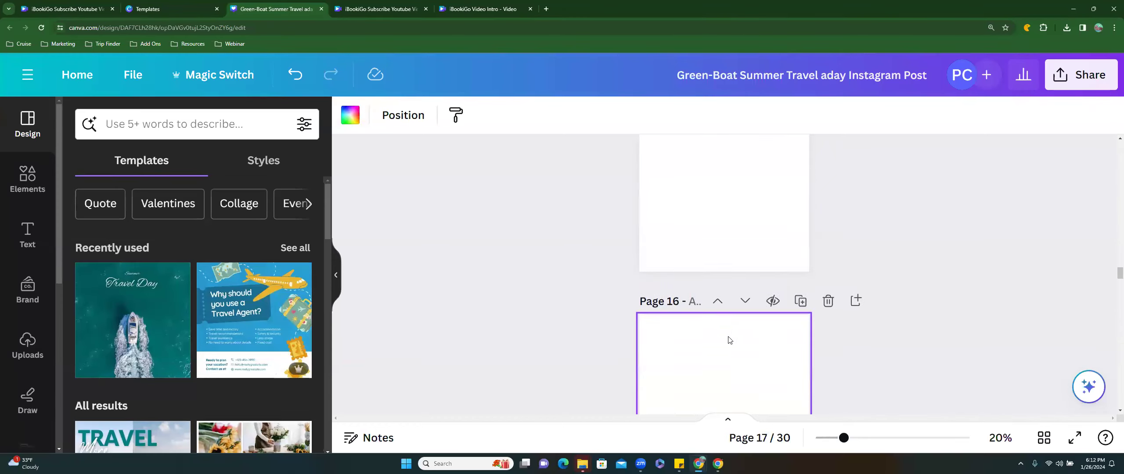
{"action": "left_click_drag", "start_coordinate": [1119, 255], "coordinate": [1113, 131]}
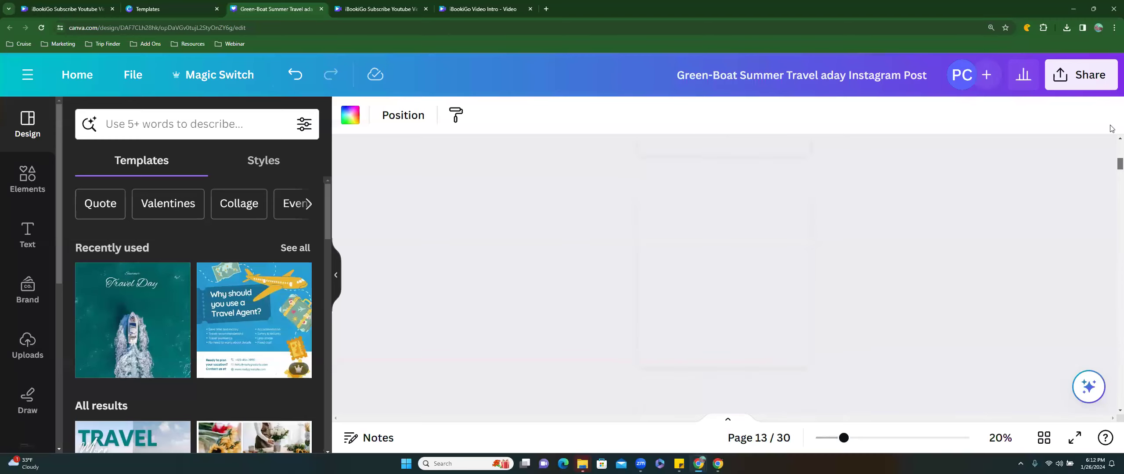
Open ChatGPT in a new browser tab and switch back to the Canva design
{"action": "left_click", "coordinate": [546, 9]}
{"action": "type", "text": "c"}
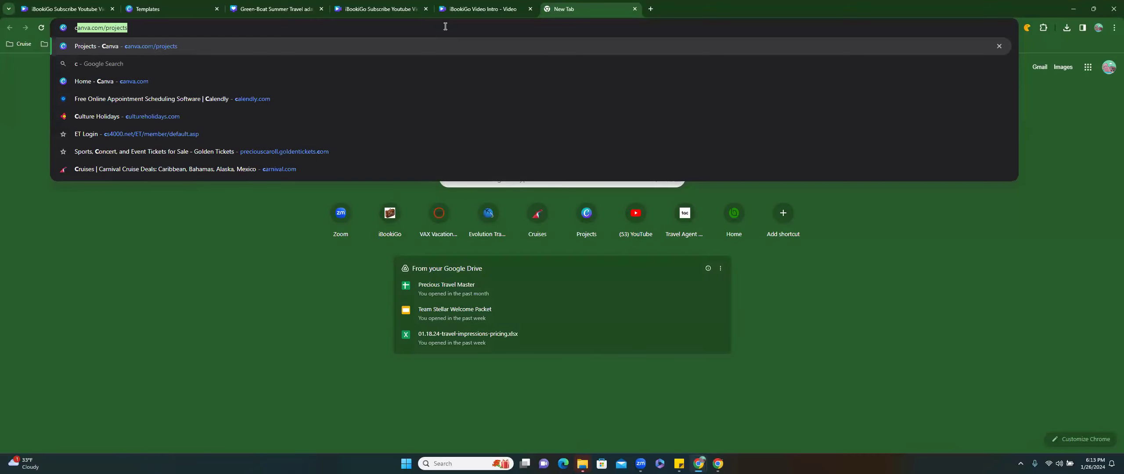
{"action": "type", "text": "h"}
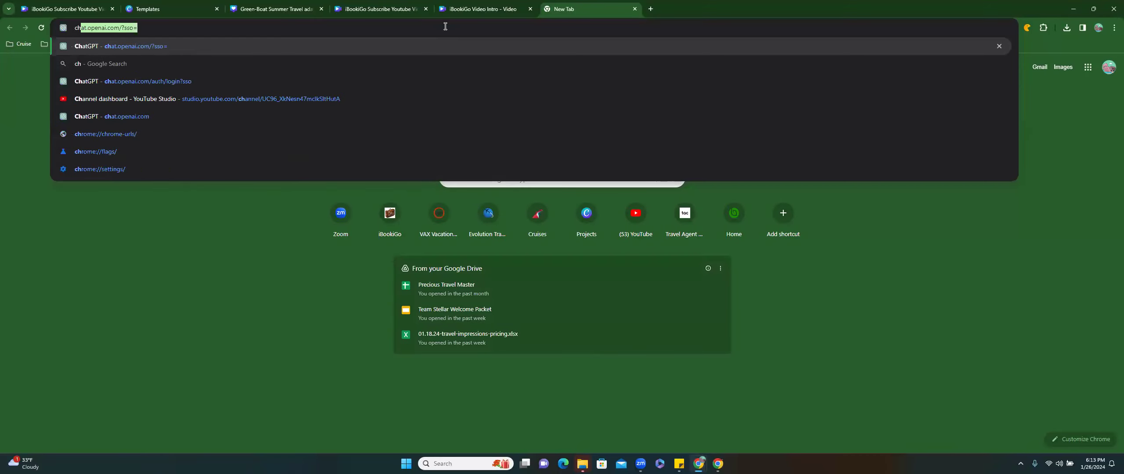
{"action": "key", "text": "Return"}
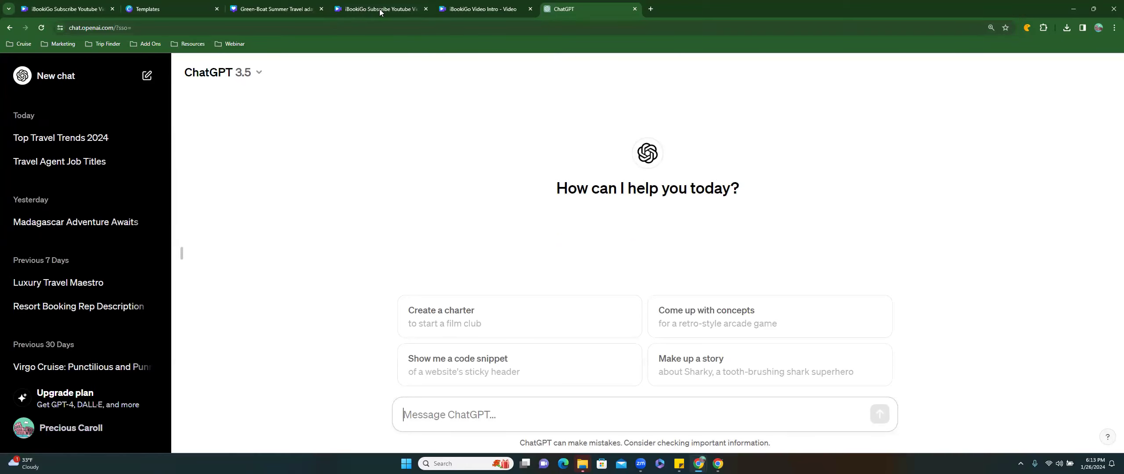
{"action": "left_click", "coordinate": [273, 11]}
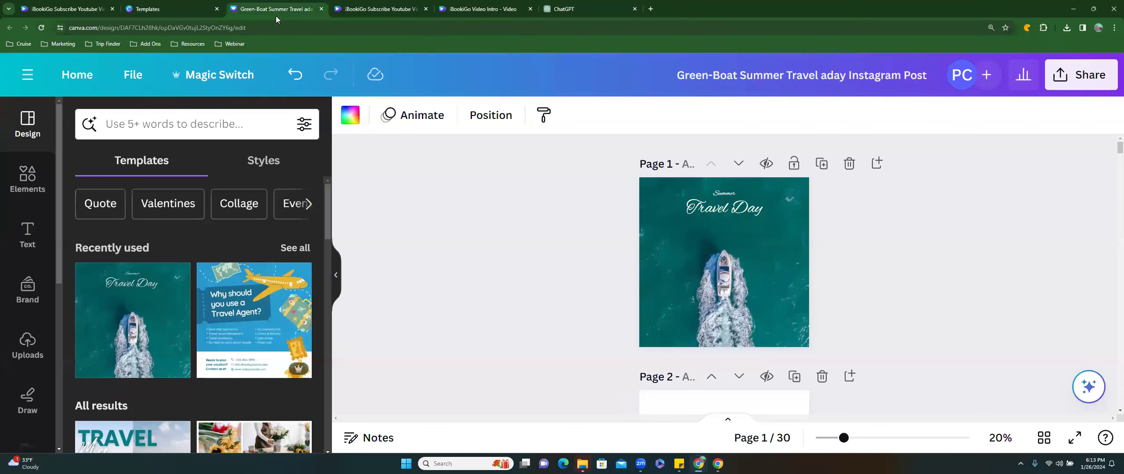
Try the "All I need is vitamin Sea" beach quote template on page 1, undo it and return to the template list
{"action": "scroll", "coordinate": [460, 280], "scroll_direction": "down", "scroll_amount": 3}
{"action": "scroll", "coordinate": [460, 279], "scroll_direction": "up", "scroll_amount": 3}
{"action": "left_click_drag", "start_coordinate": [326, 203], "coordinate": [330, 275]}
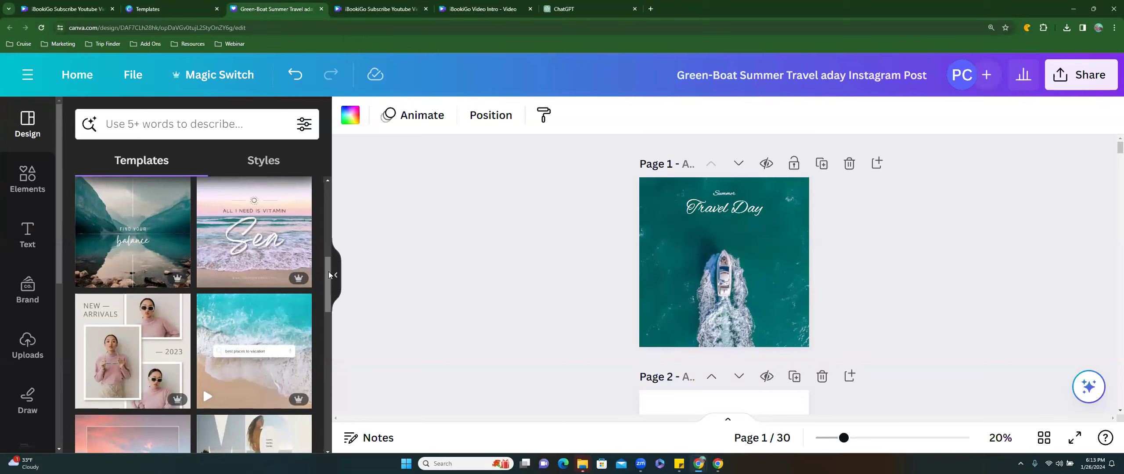
{"action": "mouse_move", "coordinate": [256, 239]}
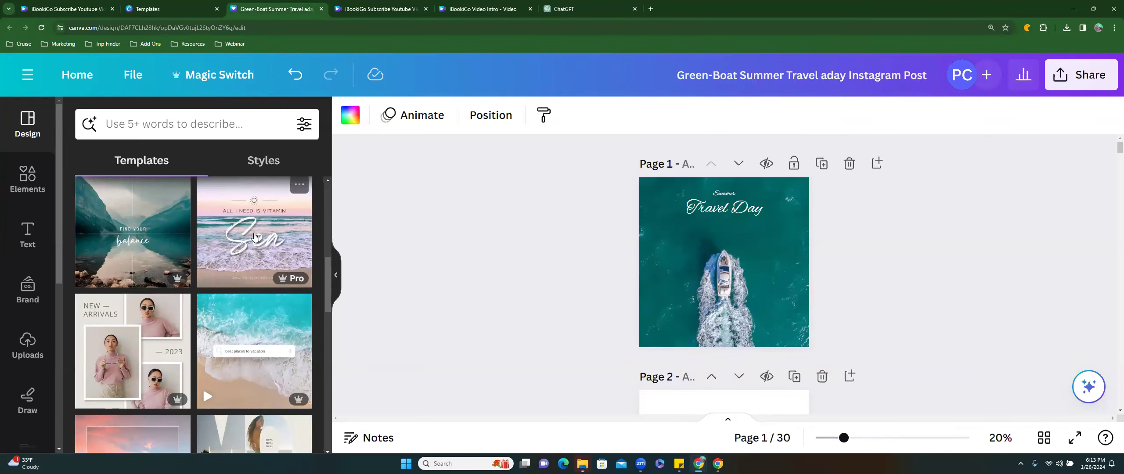
{"action": "left_click", "coordinate": [255, 237]}
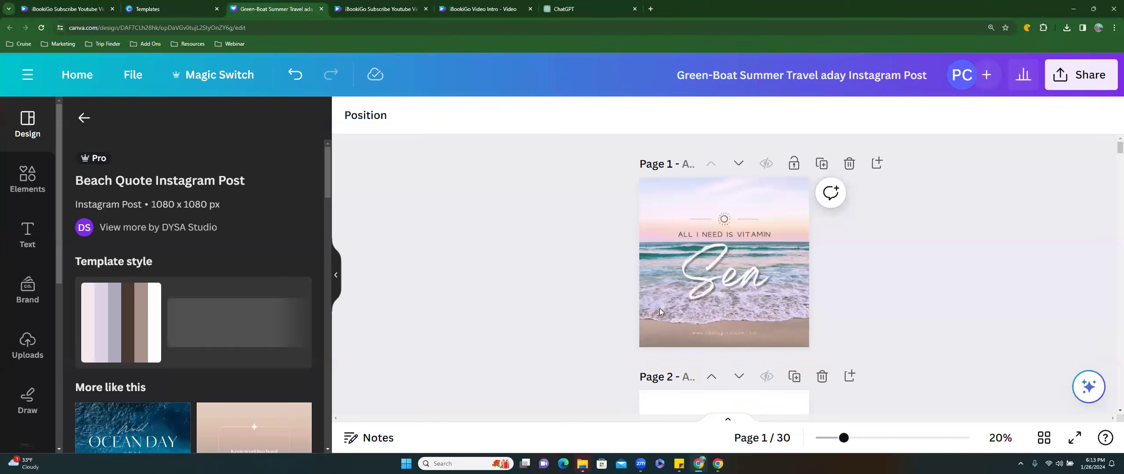
{"action": "left_click", "coordinate": [293, 75]}
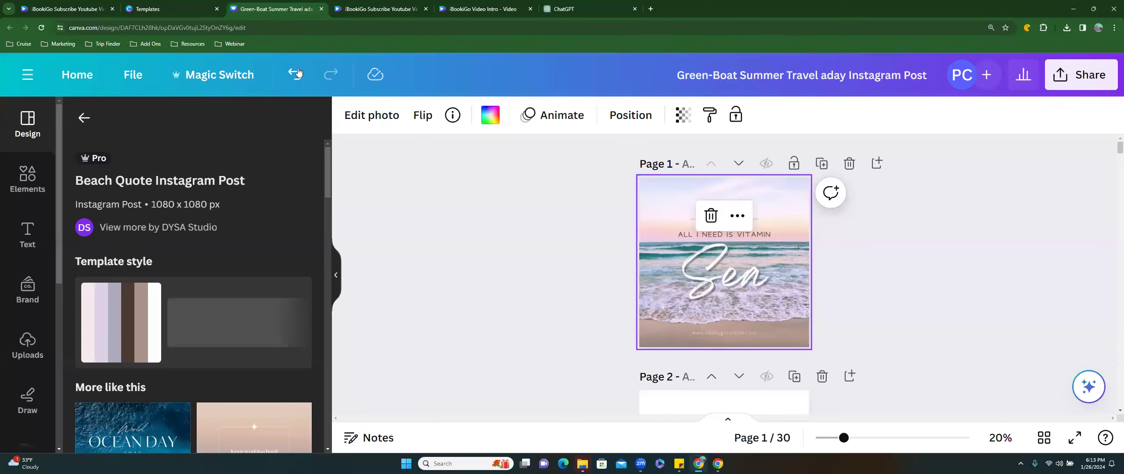
{"action": "left_click", "coordinate": [297, 73]}
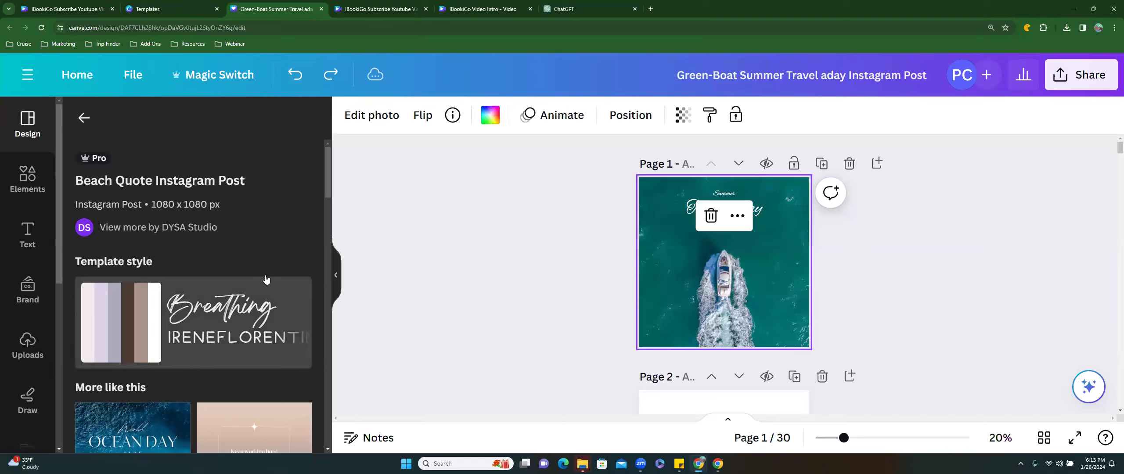
{"action": "left_click", "coordinate": [85, 120]}
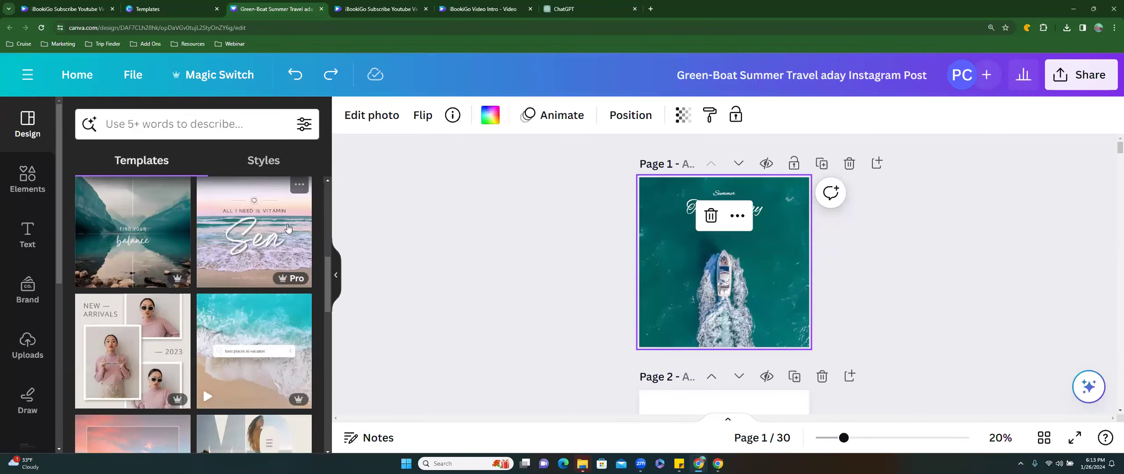
View the beach quote template's details and place the "All I need is vitamin Sea" template on blank page 2
{"action": "left_click", "coordinate": [299, 186]}
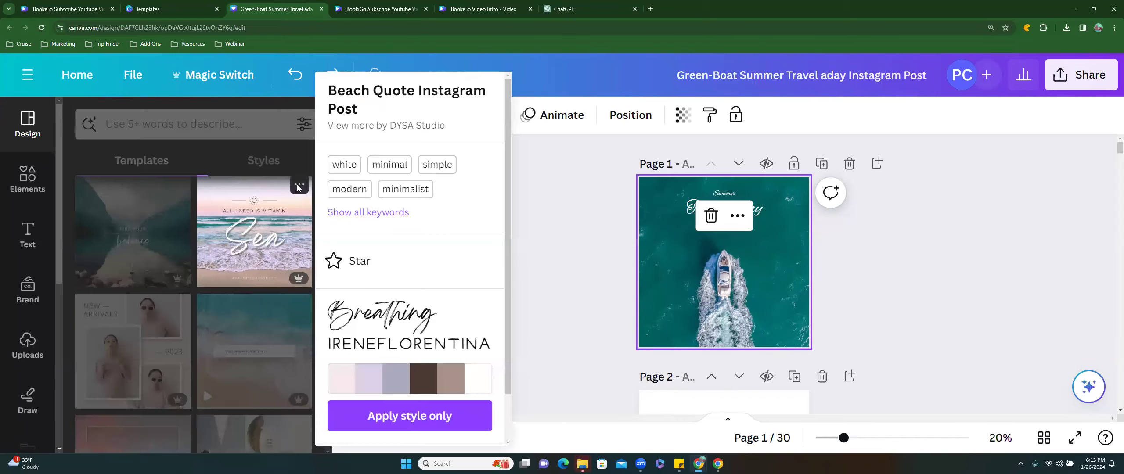
{"action": "left_click", "coordinate": [545, 239]}
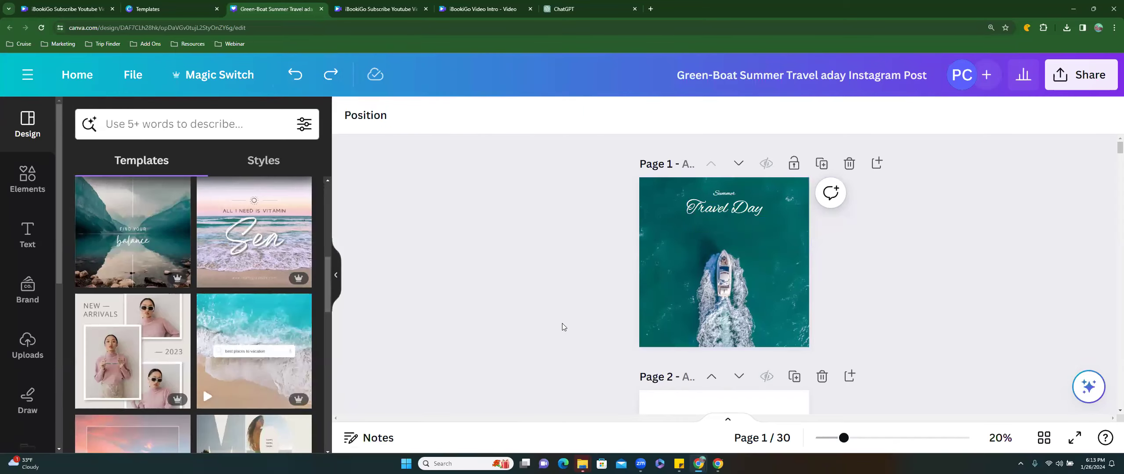
{"action": "scroll", "coordinate": [562, 326], "scroll_direction": "down", "scroll_amount": 3}
{"action": "left_click_drag", "start_coordinate": [310, 242], "coordinate": [717, 321]}
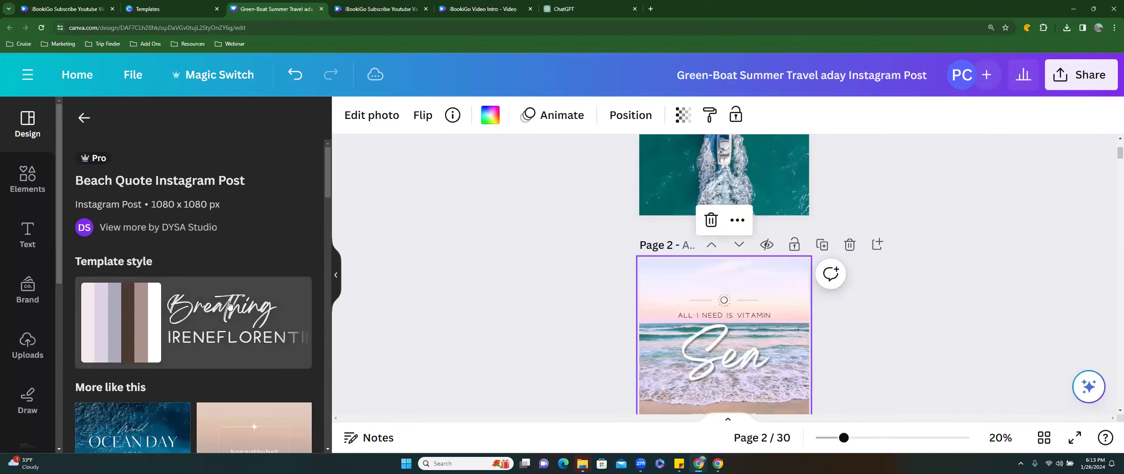
Place the blue ocean "the outside world" template from the similar designs on blank page 3
{"action": "scroll", "coordinate": [229, 303], "scroll_direction": "down", "scroll_amount": 3}
{"action": "scroll", "coordinate": [229, 306], "scroll_direction": "down", "scroll_amount": 2}
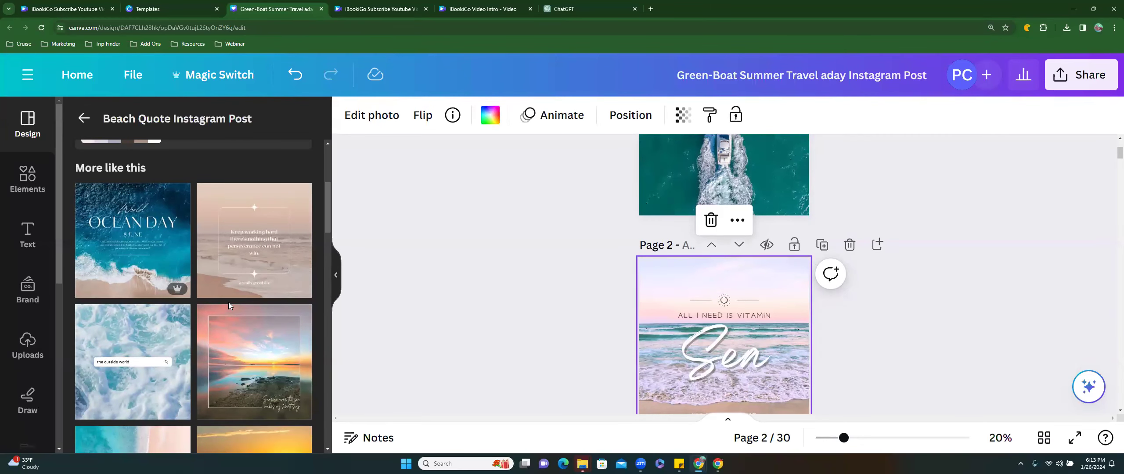
{"action": "scroll", "coordinate": [600, 308], "scroll_direction": "down", "scroll_amount": 4}
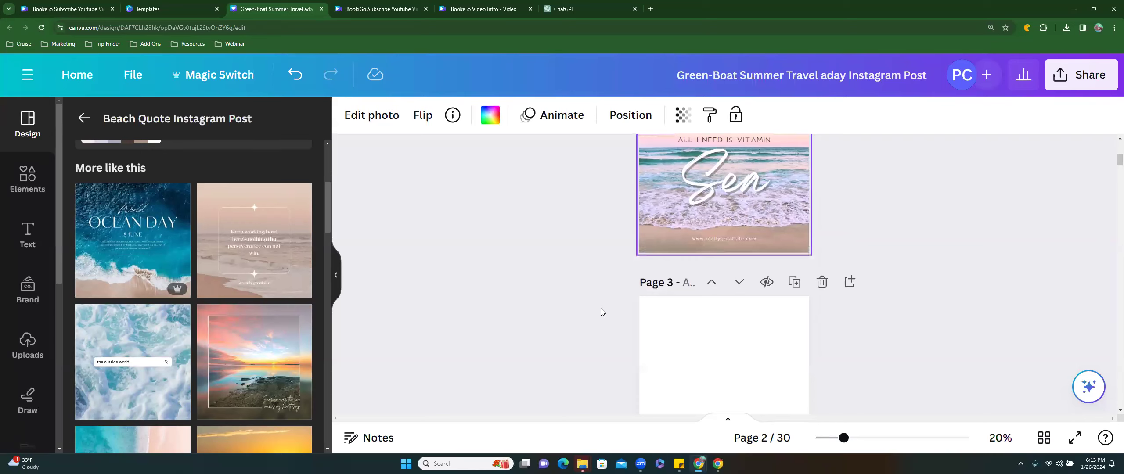
{"action": "scroll", "coordinate": [600, 308], "scroll_direction": "down", "scroll_amount": 2}
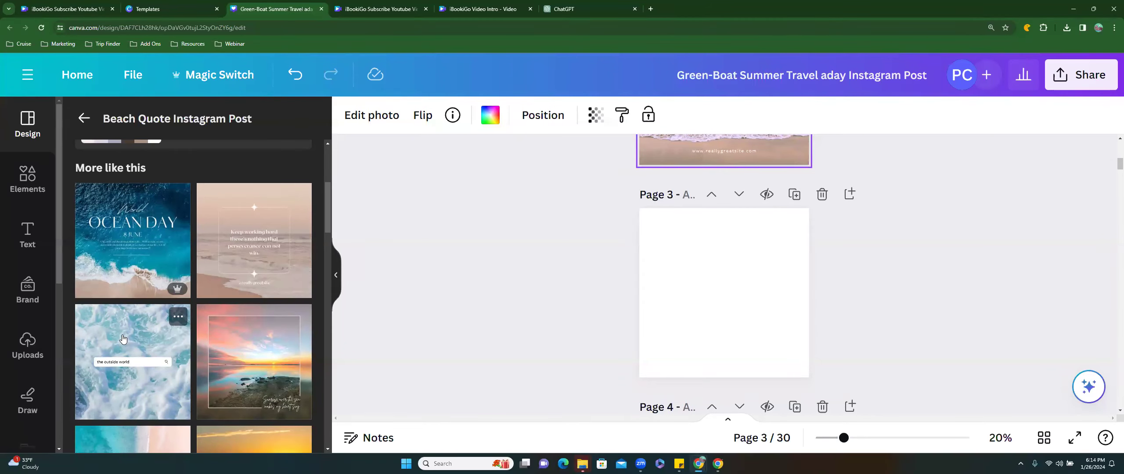
{"action": "left_click_drag", "start_coordinate": [123, 338], "coordinate": [720, 270]}
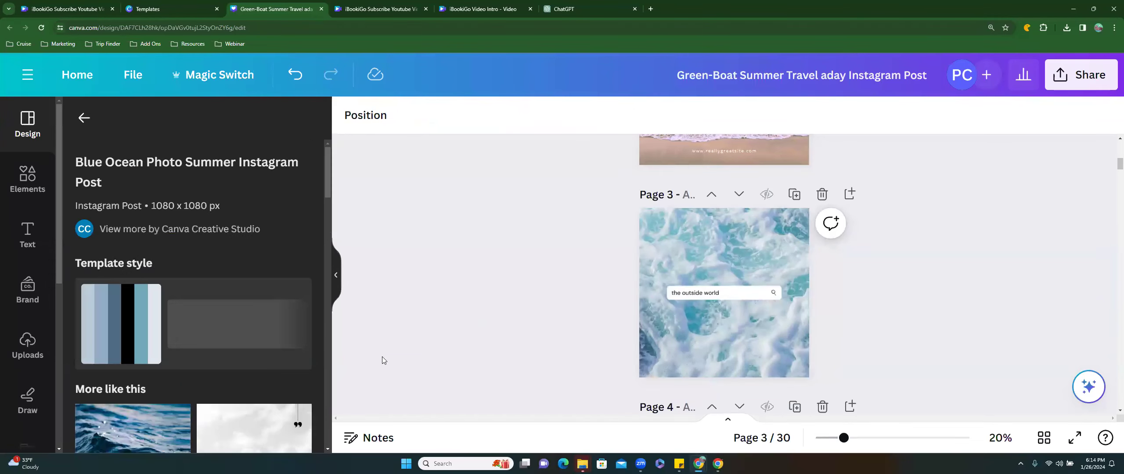
Try the "Keep working hard" neutral beach quote template from the similar designs on blank page 4
{"action": "scroll", "coordinate": [178, 377], "scroll_direction": "down", "scroll_amount": 4}
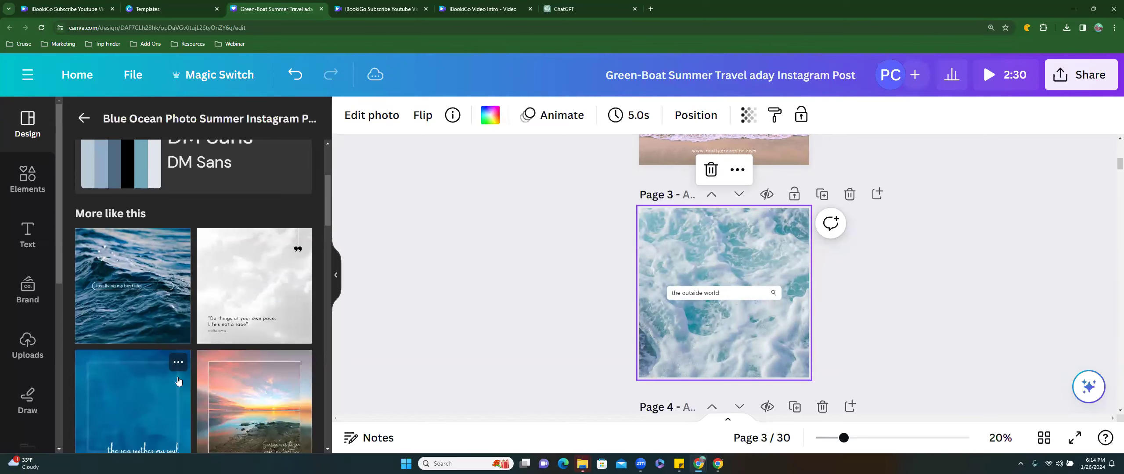
{"action": "scroll", "coordinate": [178, 381], "scroll_direction": "down", "scroll_amount": 1}
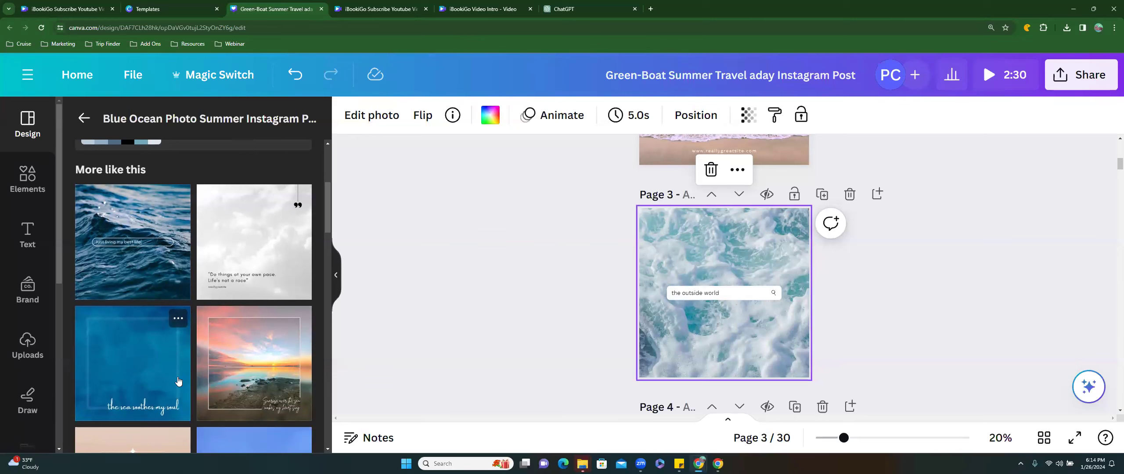
{"action": "scroll", "coordinate": [178, 381], "scroll_direction": "down", "scroll_amount": 2}
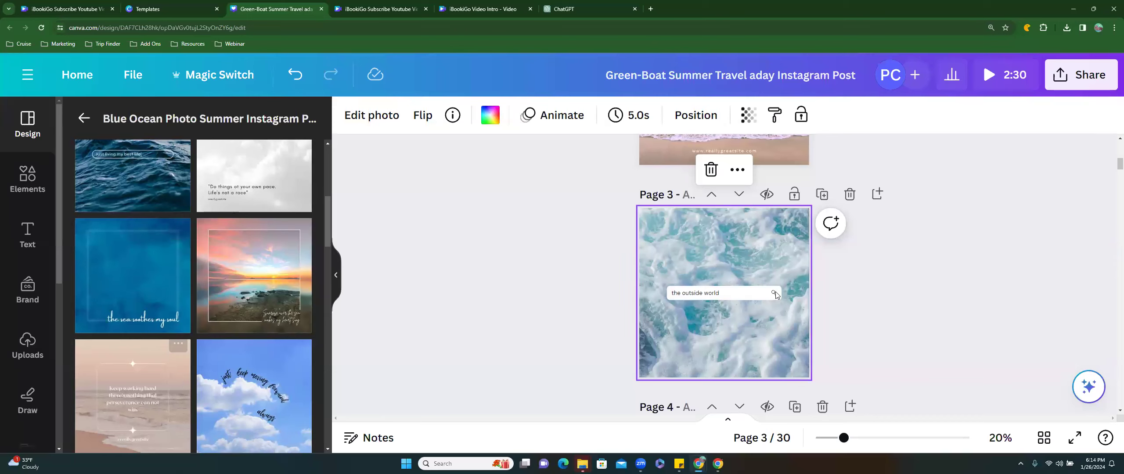
{"action": "scroll", "coordinate": [639, 320], "scroll_direction": "down", "scroll_amount": 3}
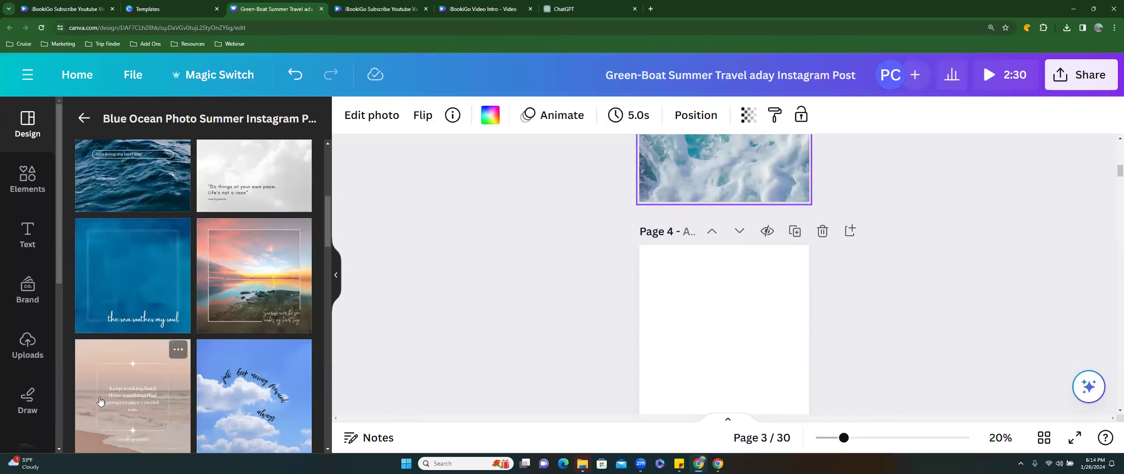
{"action": "left_click_drag", "start_coordinate": [89, 384], "coordinate": [663, 302]}
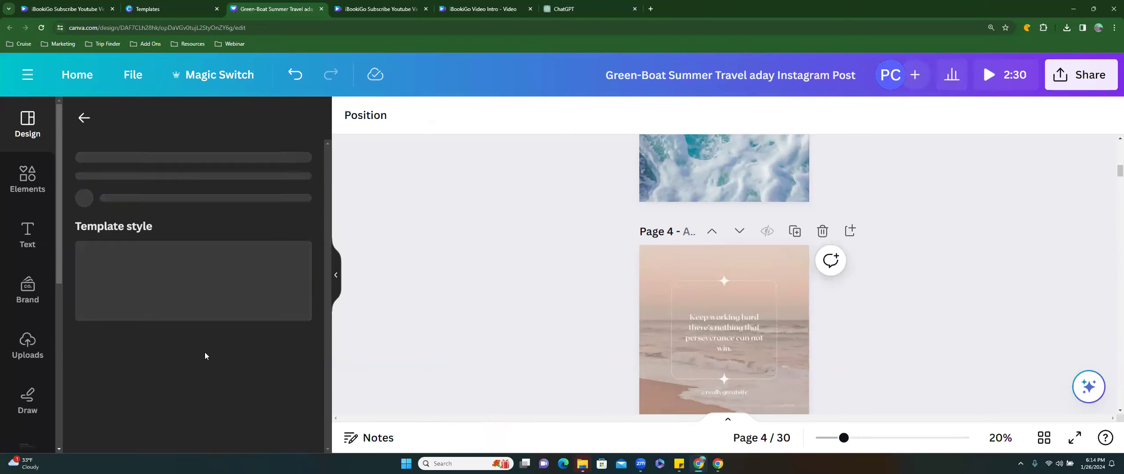
Browse designs similar to the beach quote and search the templates for "valentintes vacation"
{"action": "scroll", "coordinate": [120, 413], "scroll_direction": "down", "scroll_amount": 5}
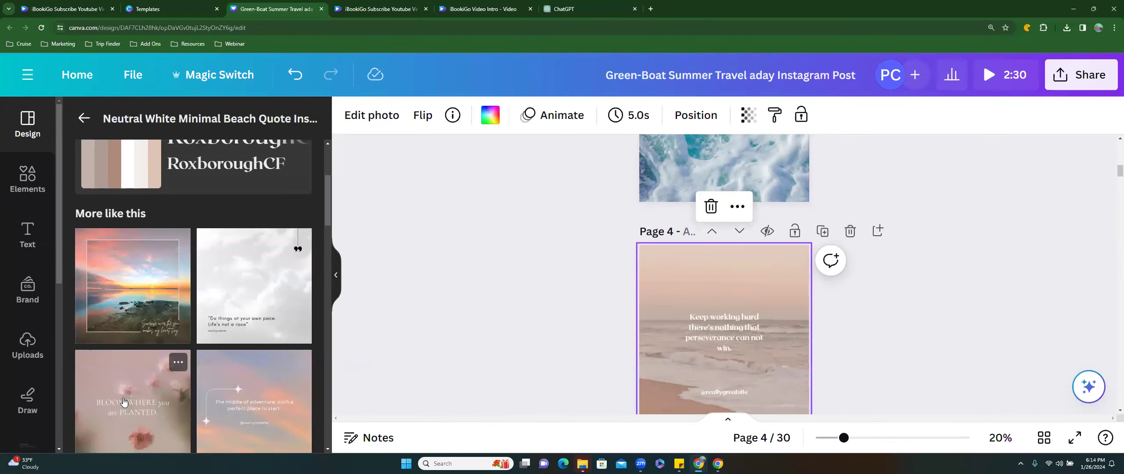
{"action": "scroll", "coordinate": [106, 268], "scroll_direction": "down", "scroll_amount": 4}
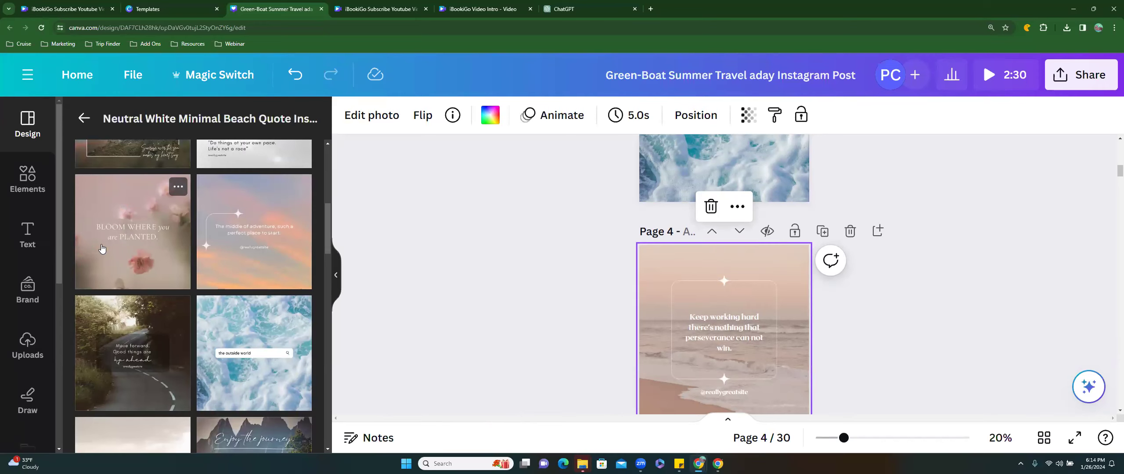
{"action": "left_click", "coordinate": [83, 118]}
{"action": "left_click", "coordinate": [147, 123]}
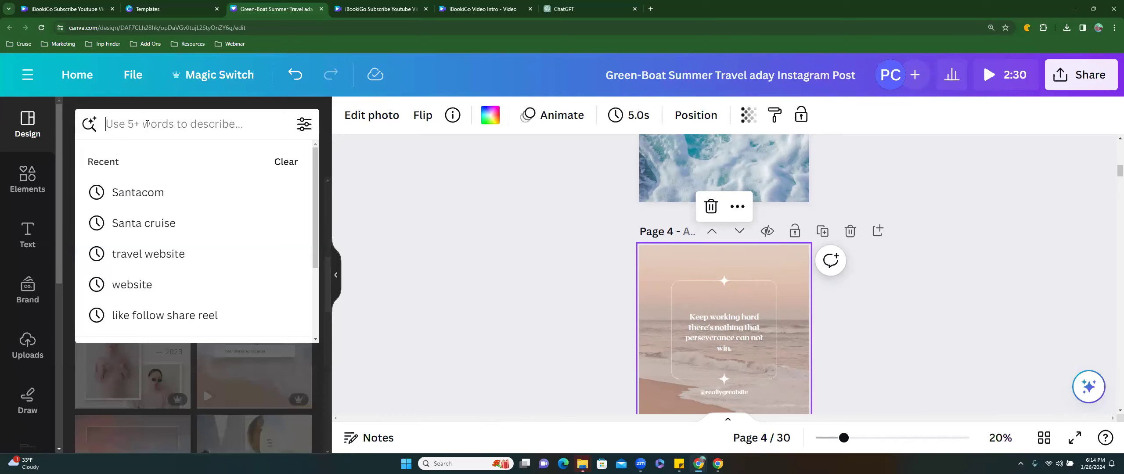
{"action": "type", "text": "valentintes "}
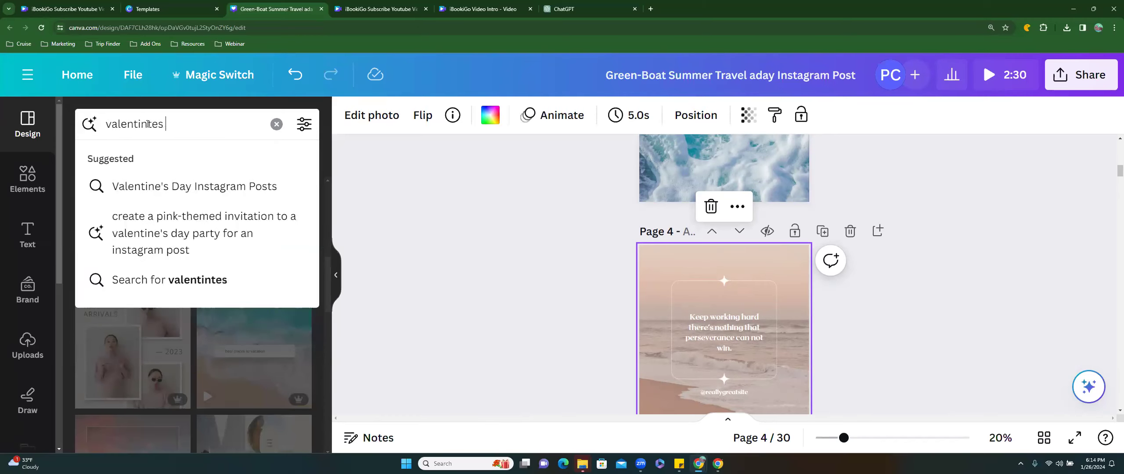
{"action": "type", "text": "vacation"}
{"action": "key", "text": "Return"}
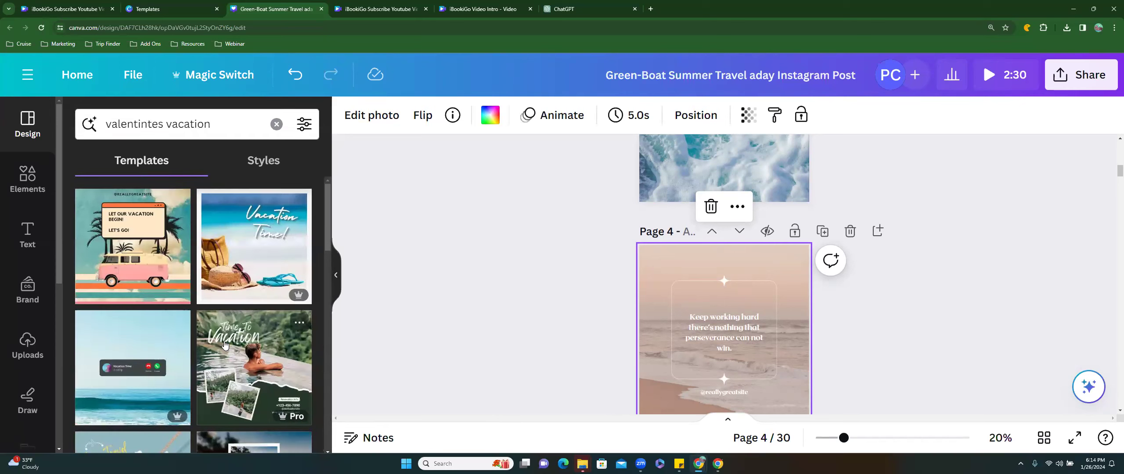
Delete page 4 with the beach quote and place the "Out of Office" vacation template on the blank page that follows page 3
{"action": "scroll", "coordinate": [225, 345], "scroll_direction": "down", "scroll_amount": 2}
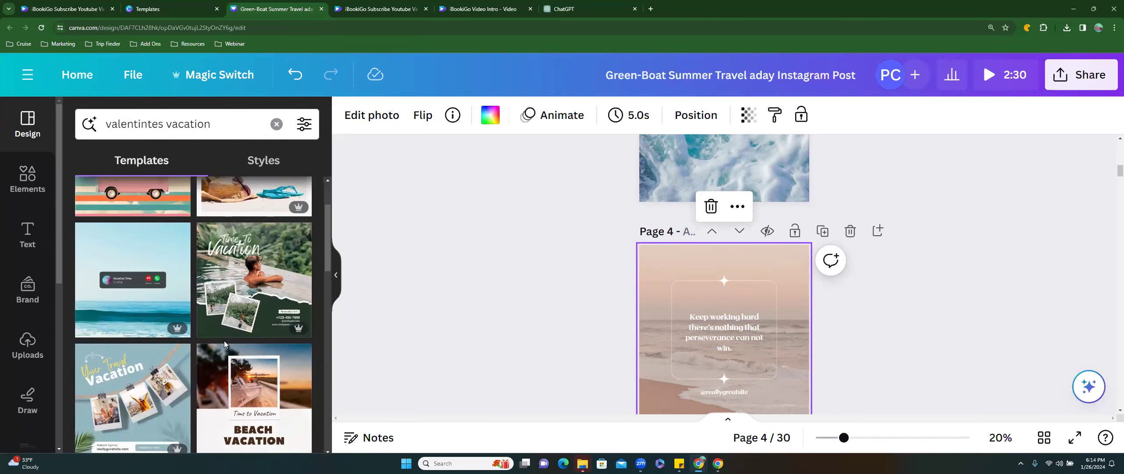
{"action": "scroll", "coordinate": [224, 344], "scroll_direction": "down", "scroll_amount": 4}
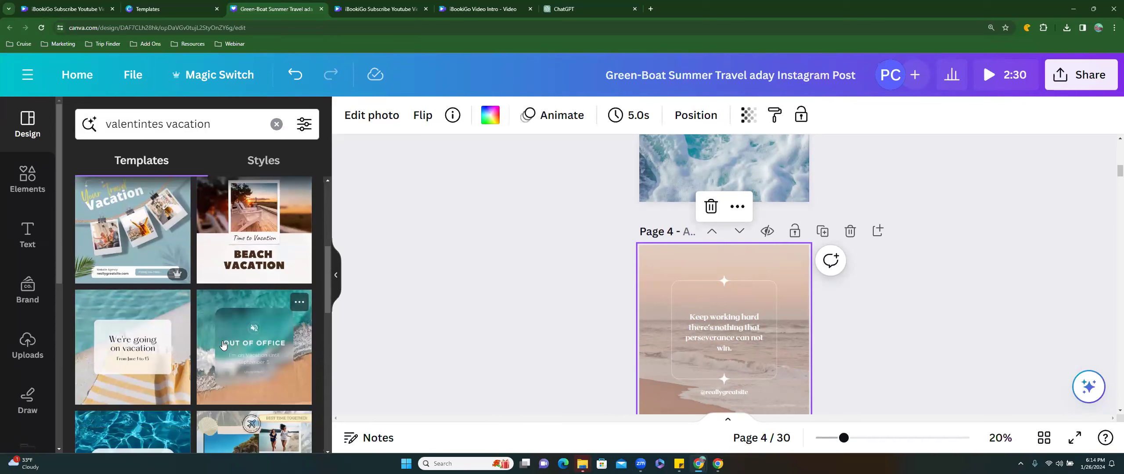
{"action": "scroll", "coordinate": [547, 336], "scroll_direction": "down", "scroll_amount": 4}
{"action": "scroll", "coordinate": [615, 294], "scroll_direction": "up", "scroll_amount": 4}
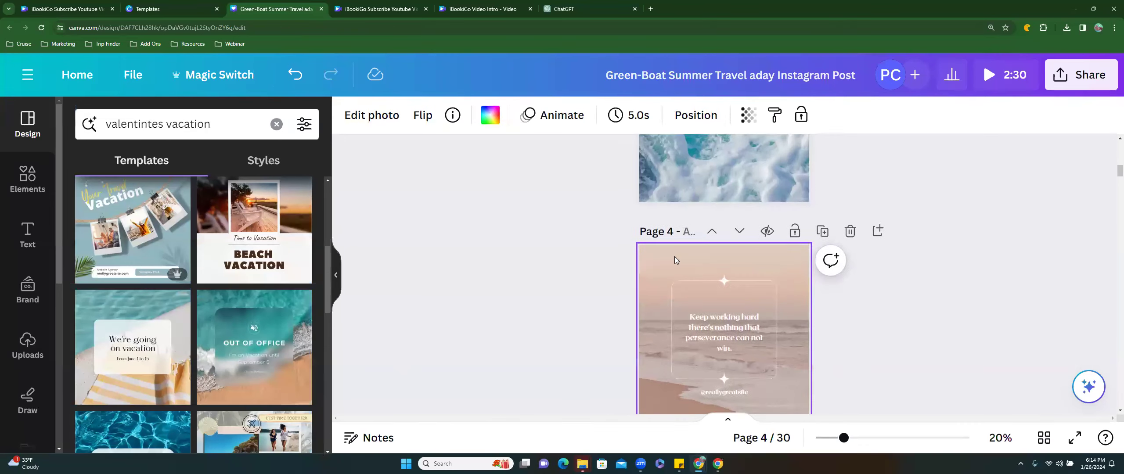
{"action": "left_click", "coordinate": [851, 231]}
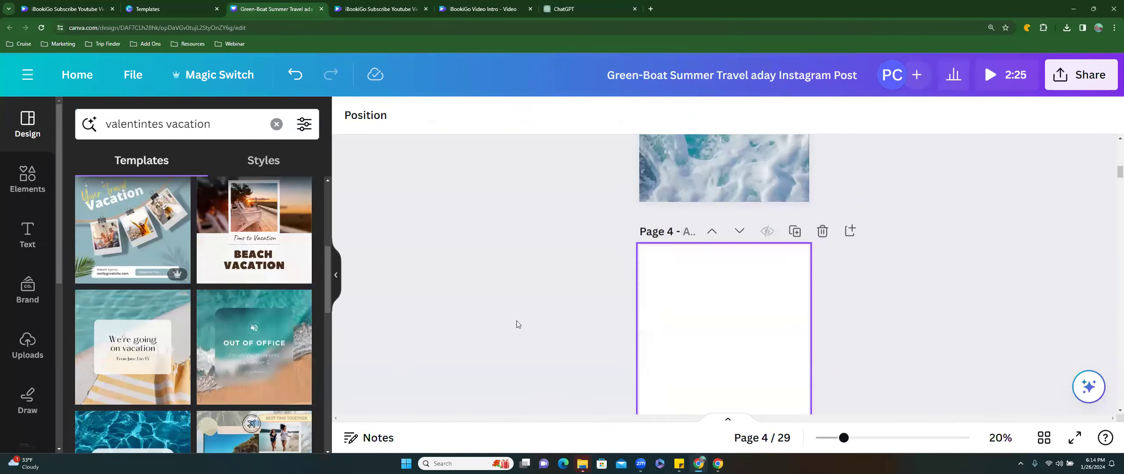
{"action": "left_click_drag", "start_coordinate": [222, 313], "coordinate": [768, 299]}
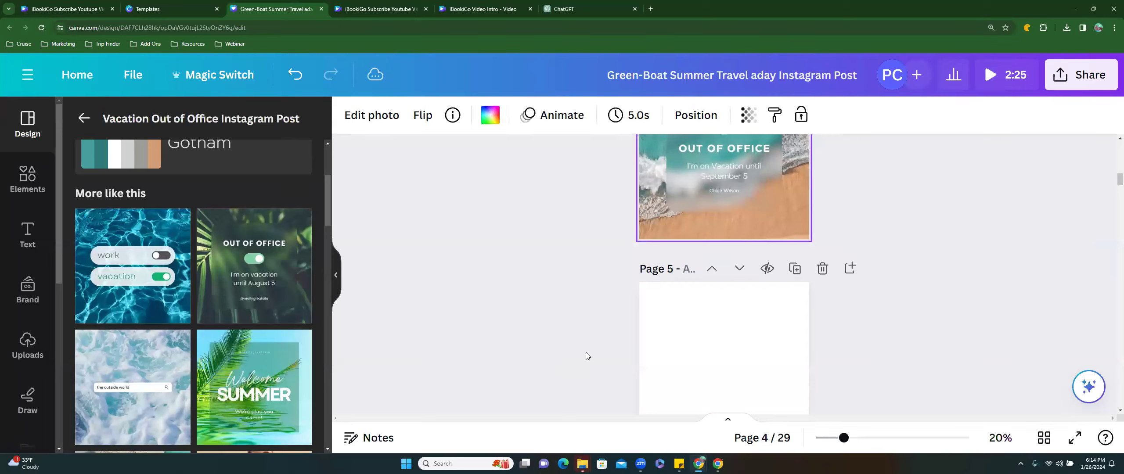
Return from the similar designs to the vacation search results and search the templates for "tahiti" instead
{"action": "scroll", "coordinate": [586, 353], "scroll_direction": "down", "scroll_amount": 2}
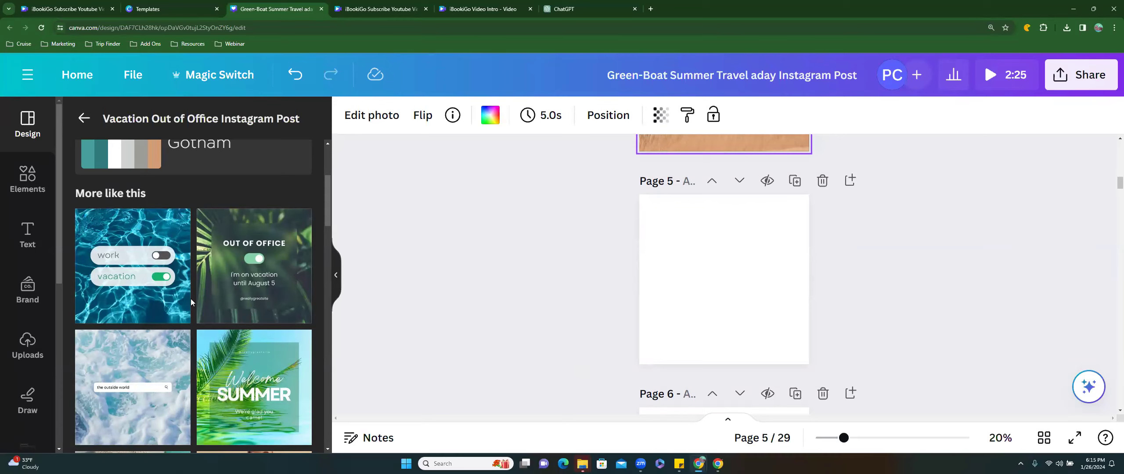
{"action": "scroll", "coordinate": [191, 299], "scroll_direction": "up", "scroll_amount": 5}
{"action": "left_click", "coordinate": [88, 119]}
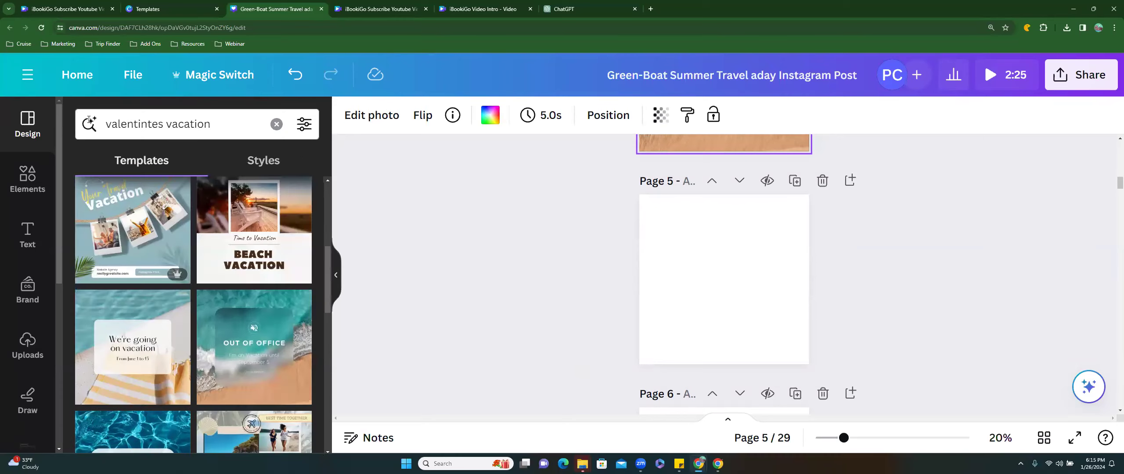
{"action": "scroll", "coordinate": [184, 300], "scroll_direction": "down", "scroll_amount": 6}
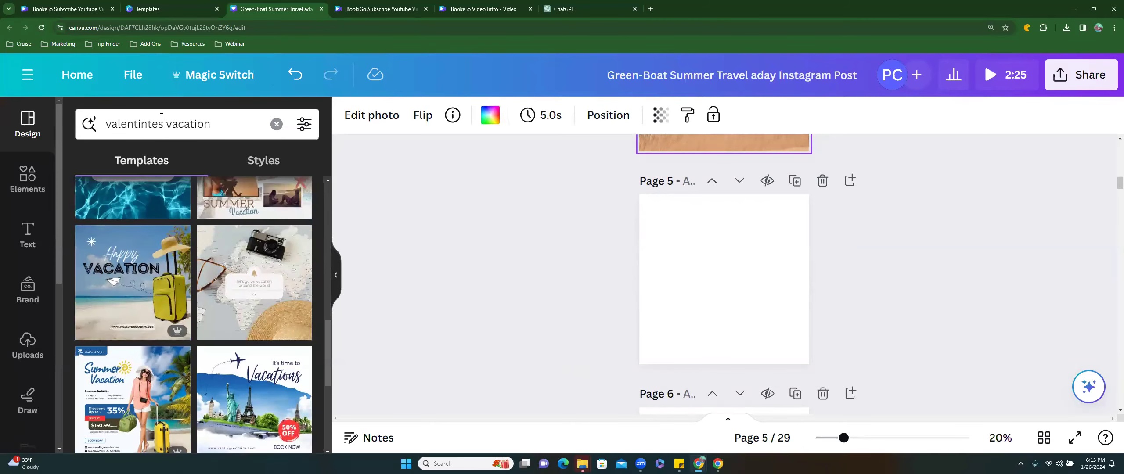
{"action": "left_click_drag", "start_coordinate": [219, 119], "coordinate": [89, 107]}
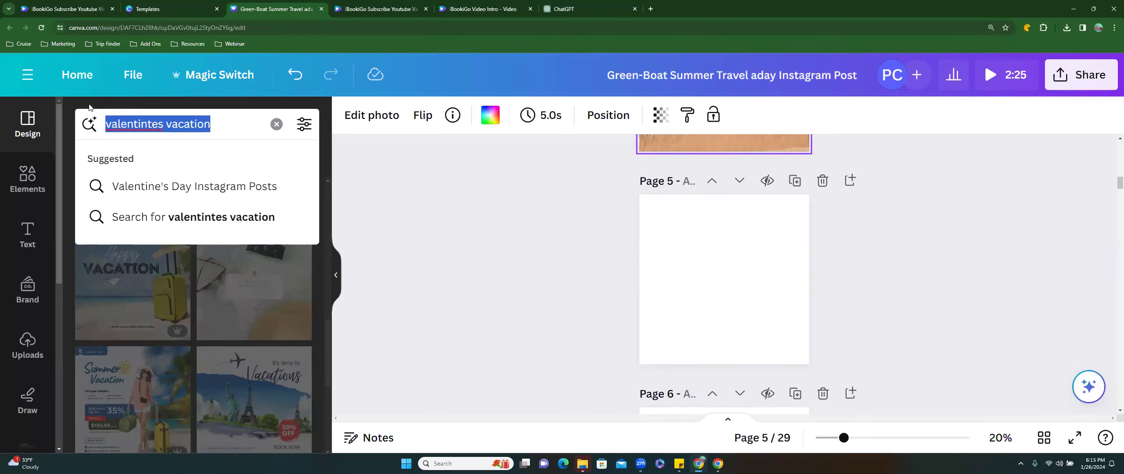
{"action": "type", "text": "tahiti"}
{"action": "key", "text": "Return"}
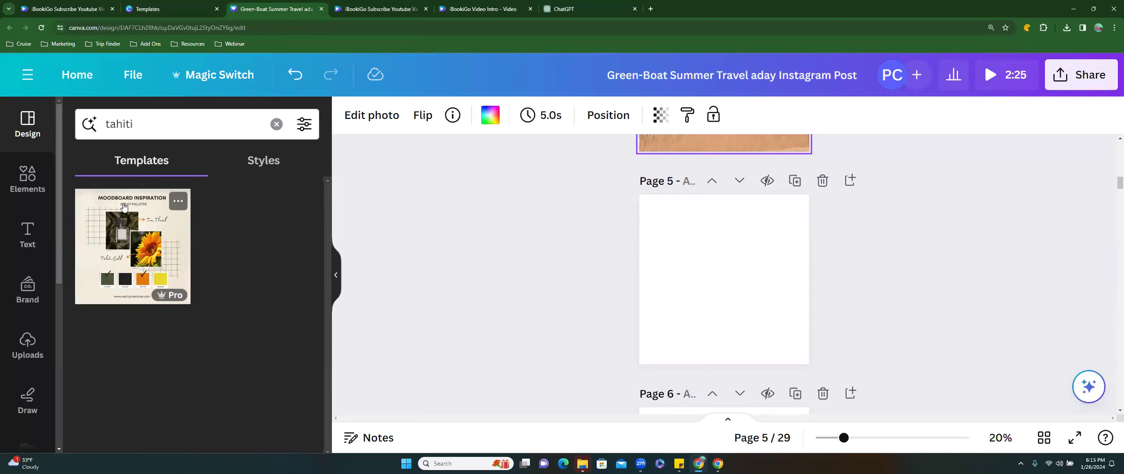
{"action": "left_click", "coordinate": [144, 135]}
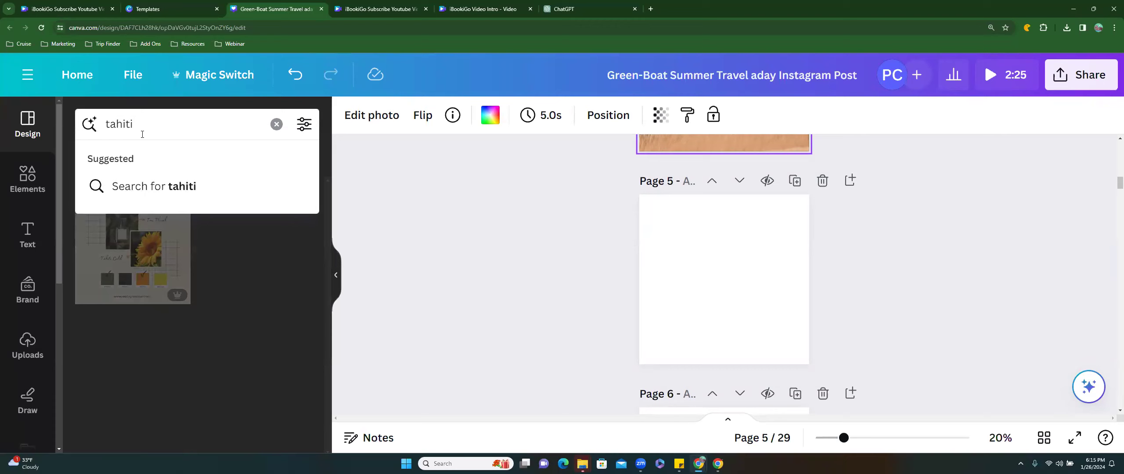
{"action": "left_click", "coordinate": [171, 182]}
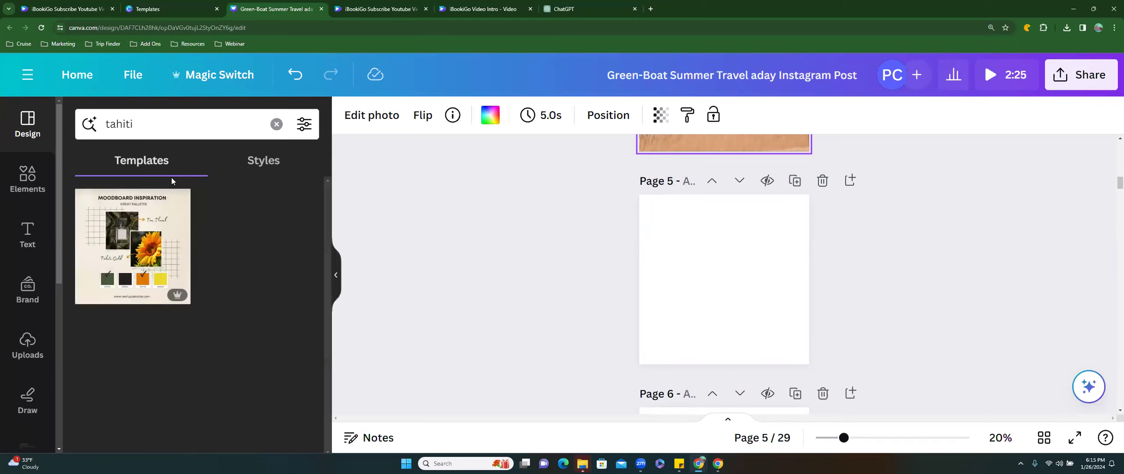
Clear the template search and place the "Weekend calling" template from the general results on blank page 5
{"action": "left_click", "coordinate": [276, 124]}
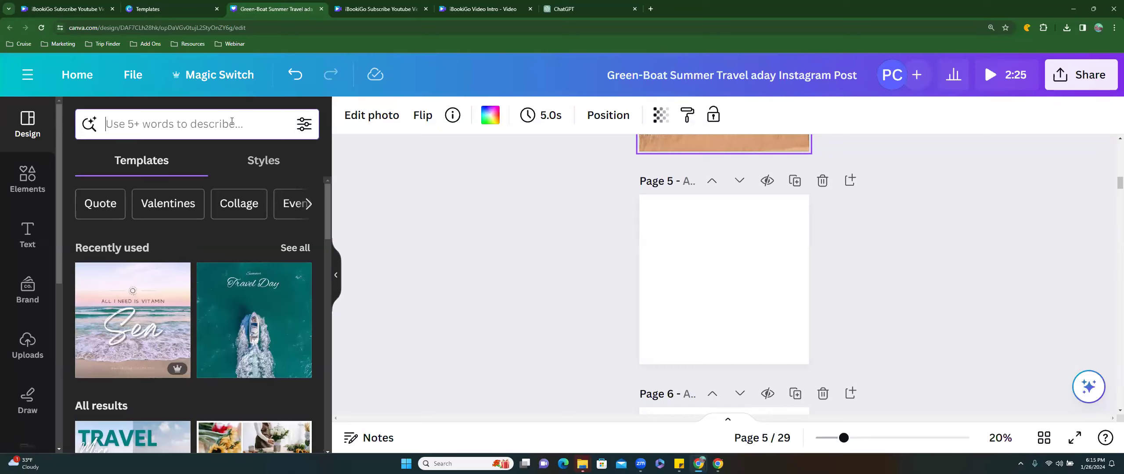
{"action": "scroll", "coordinate": [214, 268], "scroll_direction": "down", "scroll_amount": 5}
{"action": "scroll", "coordinate": [213, 275], "scroll_direction": "down", "scroll_amount": 6}
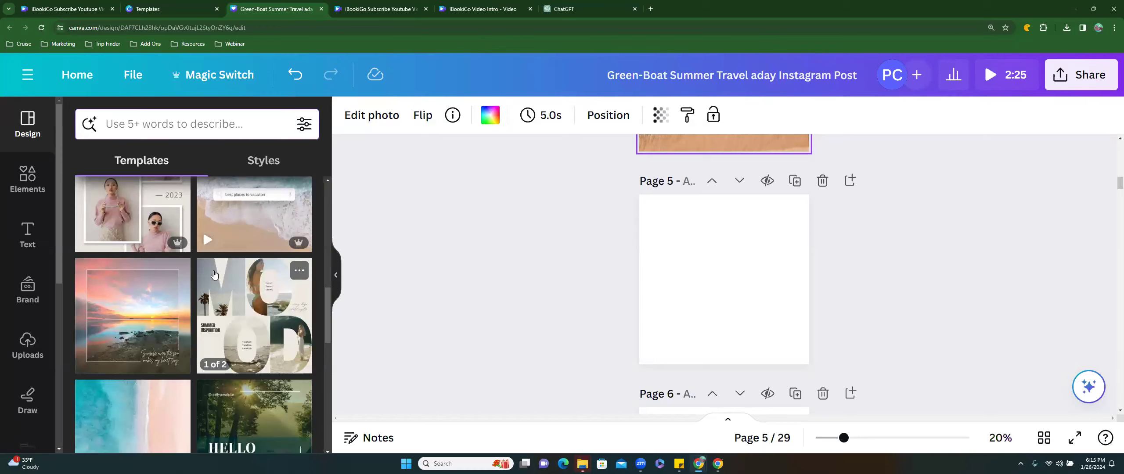
{"action": "scroll", "coordinate": [214, 274], "scroll_direction": "down", "scroll_amount": 5}
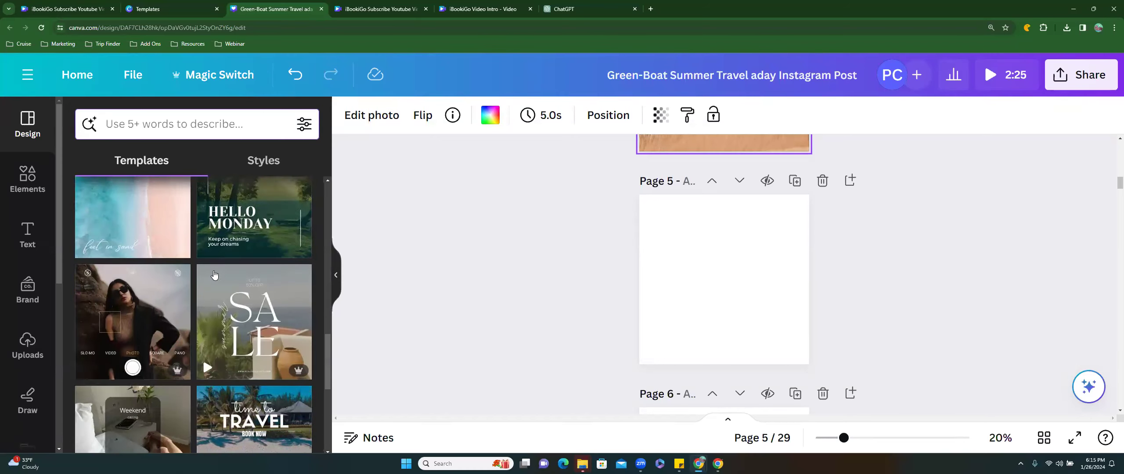
{"action": "scroll", "coordinate": [214, 274], "scroll_direction": "down", "scroll_amount": 3}
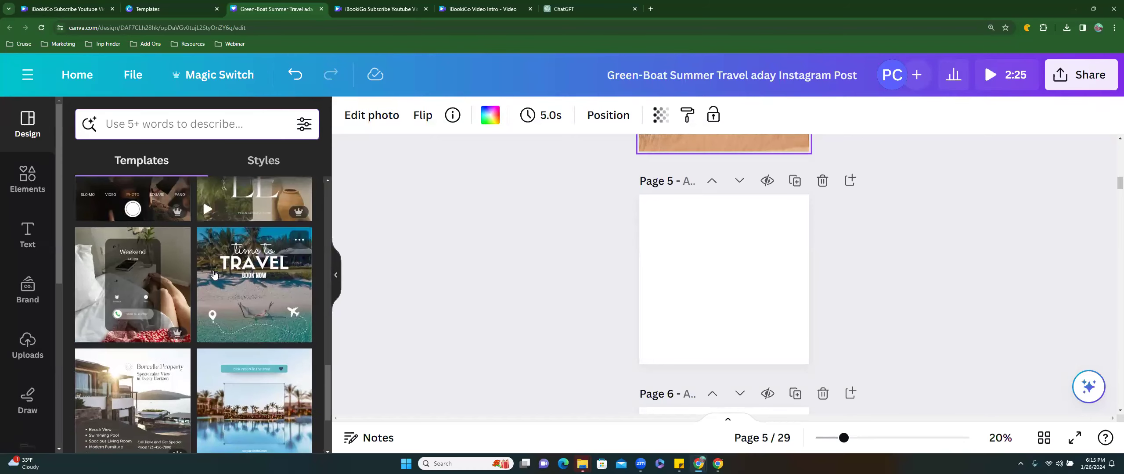
{"action": "left_click_drag", "start_coordinate": [166, 268], "coordinate": [732, 235]}
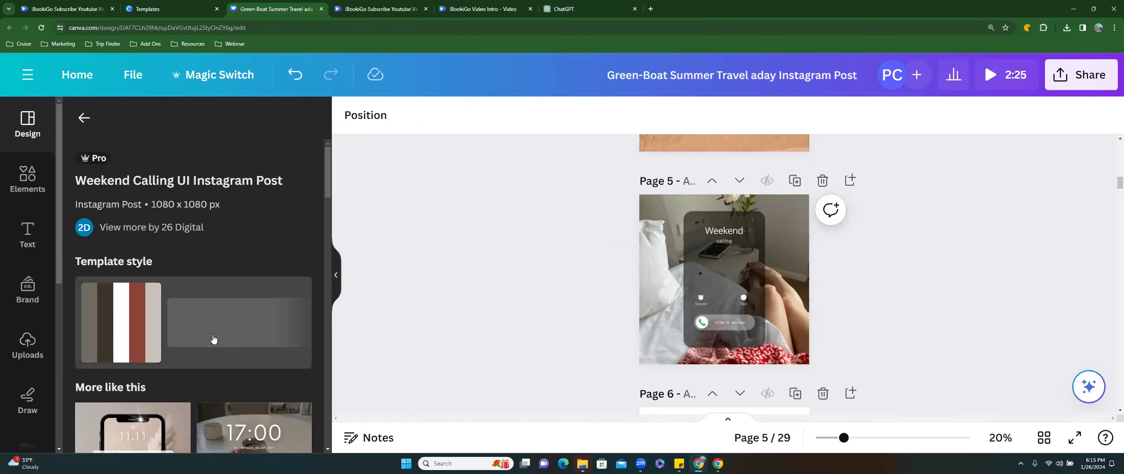
Look through designs similar to the "Weekend calling" template and search the templates for "valentine"
{"action": "scroll", "coordinate": [214, 336], "scroll_direction": "down", "scroll_amount": 5}
{"action": "scroll", "coordinate": [214, 338], "scroll_direction": "down", "scroll_amount": 5}
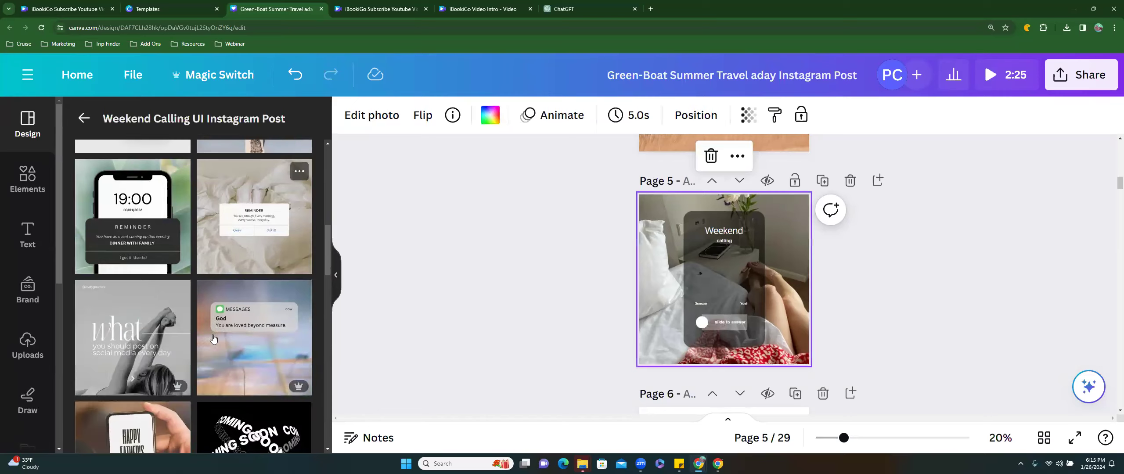
{"action": "scroll", "coordinate": [213, 338], "scroll_direction": "down", "scroll_amount": 4}
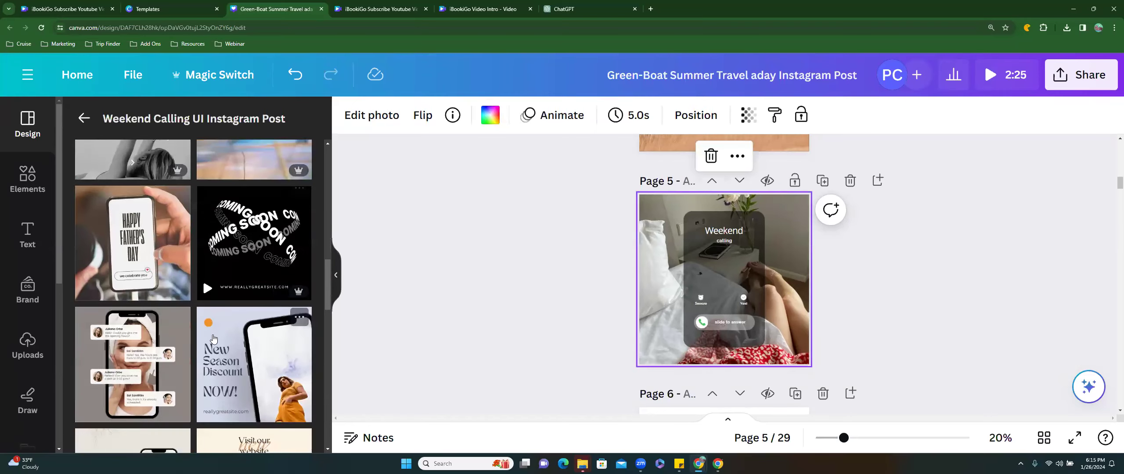
{"action": "left_click", "coordinate": [83, 119]}
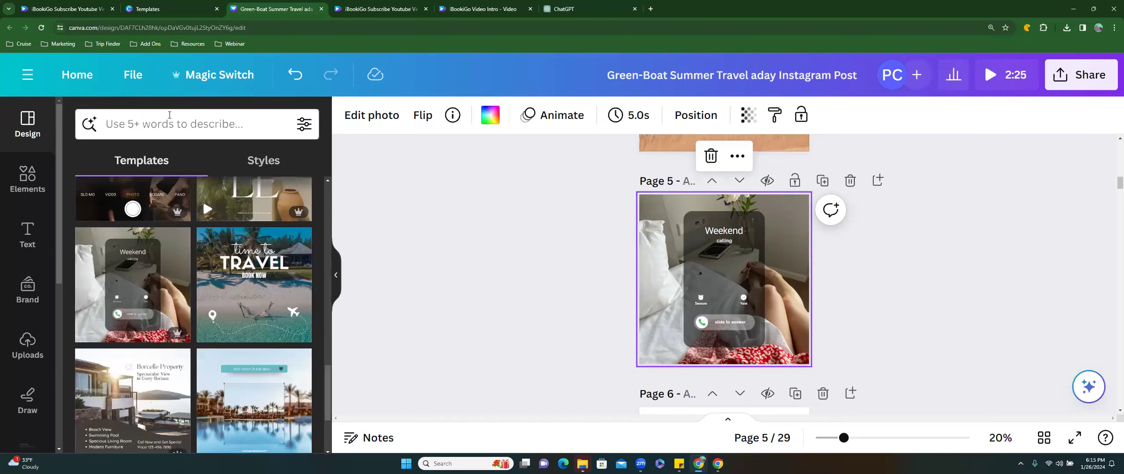
{"action": "left_click", "coordinate": [183, 119]}
{"action": "type", "text": "val"}
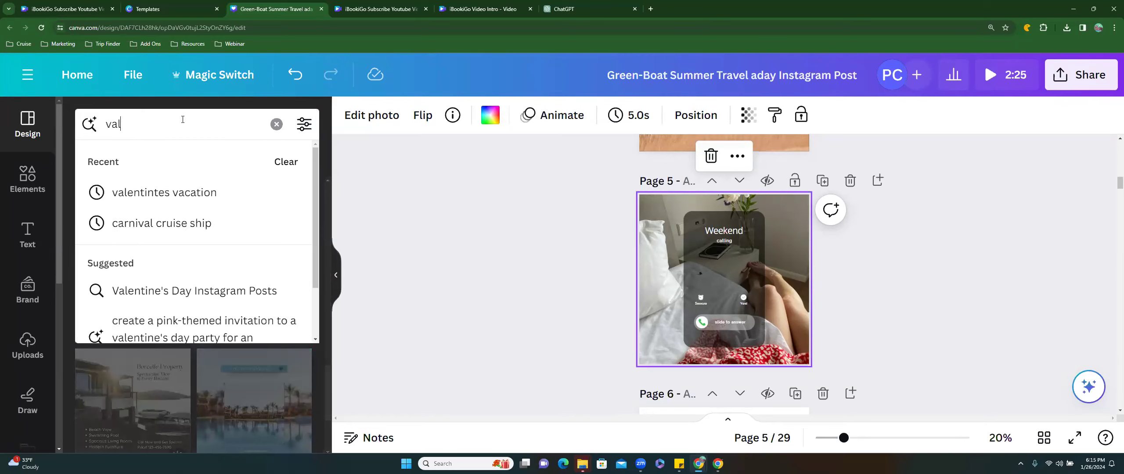
{"action": "type", "text": "ene"}
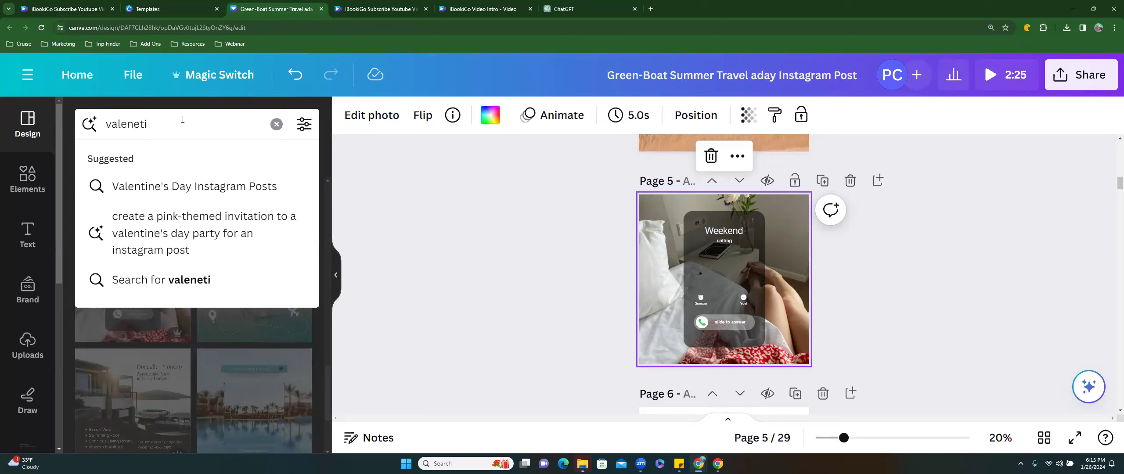
{"action": "key", "text": "BackSpace"}
{"action": "key", "text": "BackSpace"}
{"action": "key", "text": "BackSpace"}
{"action": "type", "text": "tine"}
{"action": "key", "text": "Return"}
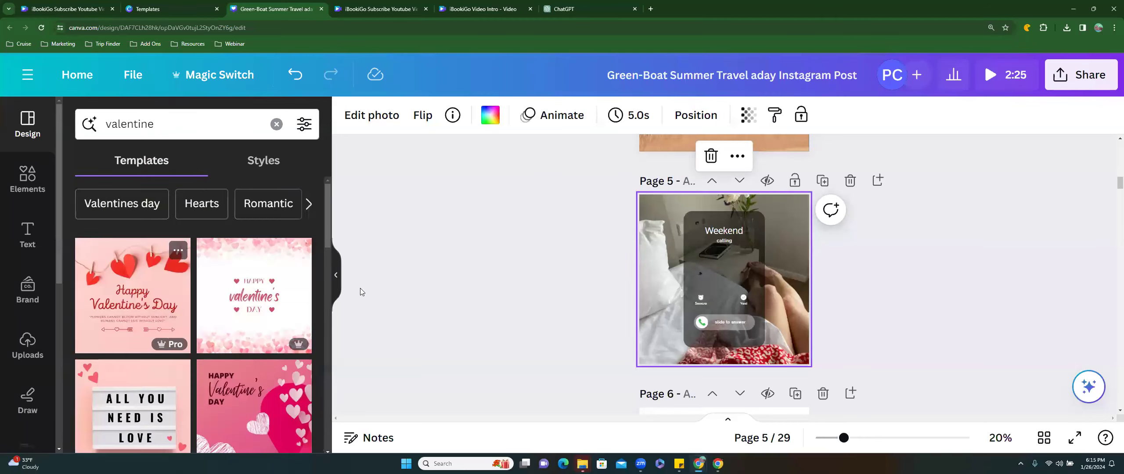
Review the filled pages from page 5 back to the "Travel Day" design on page 1
{"action": "scroll", "coordinate": [567, 302], "scroll_direction": "up", "scroll_amount": 15}
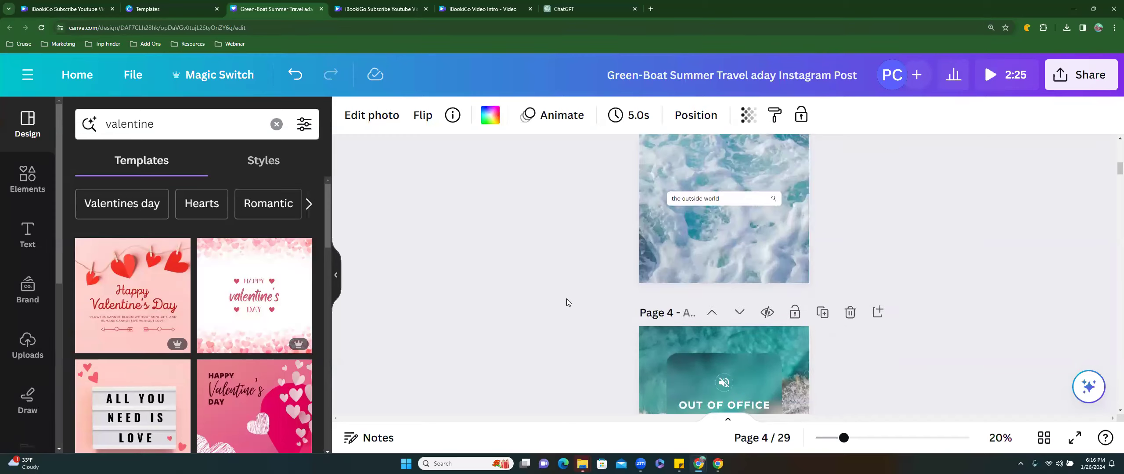
{"action": "scroll", "coordinate": [566, 302], "scroll_direction": "up", "scroll_amount": 5}
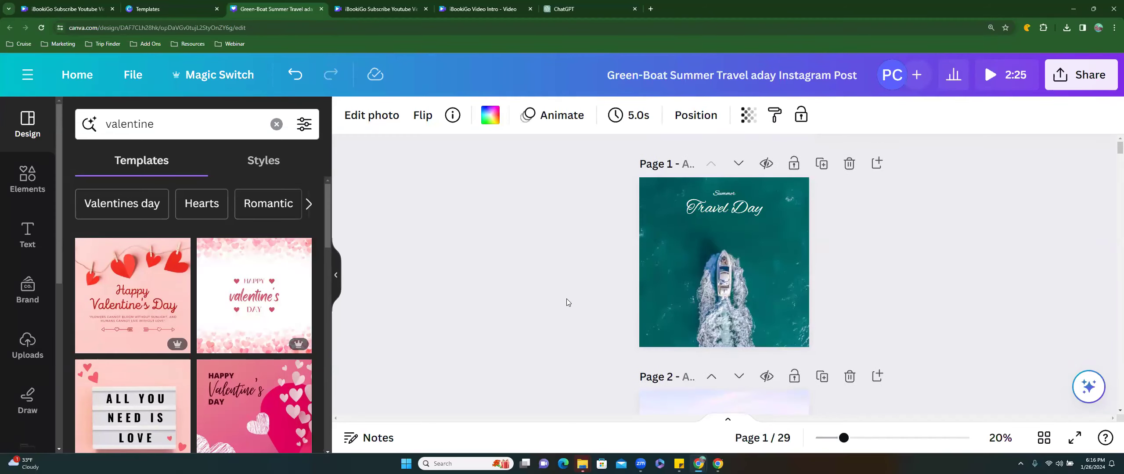
Place the white "Happy Valentine's Day" template with pink heart borders on blank page 6
{"action": "scroll", "coordinate": [567, 302], "scroll_direction": "down", "scroll_amount": 8}
{"action": "scroll", "coordinate": [567, 302], "scroll_direction": "up", "scroll_amount": 2}
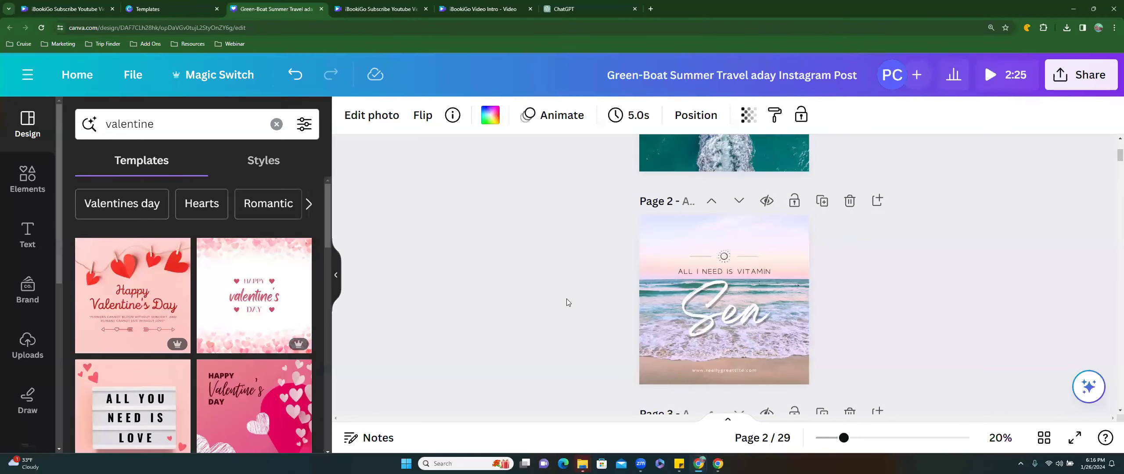
{"action": "scroll", "coordinate": [566, 302], "scroll_direction": "down", "scroll_amount": 18}
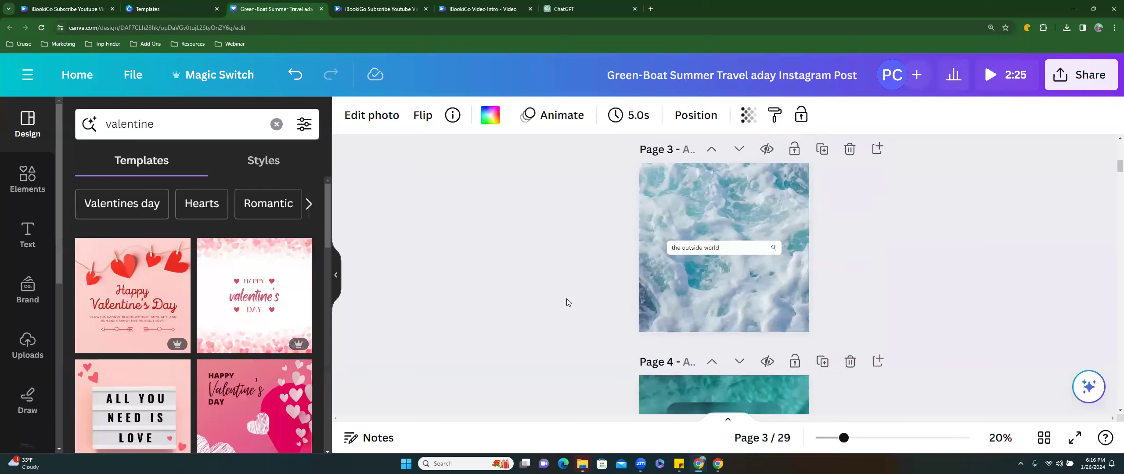
{"action": "scroll", "coordinate": [566, 302], "scroll_direction": "down", "scroll_amount": 3}
{"action": "left_click", "coordinate": [670, 234]}
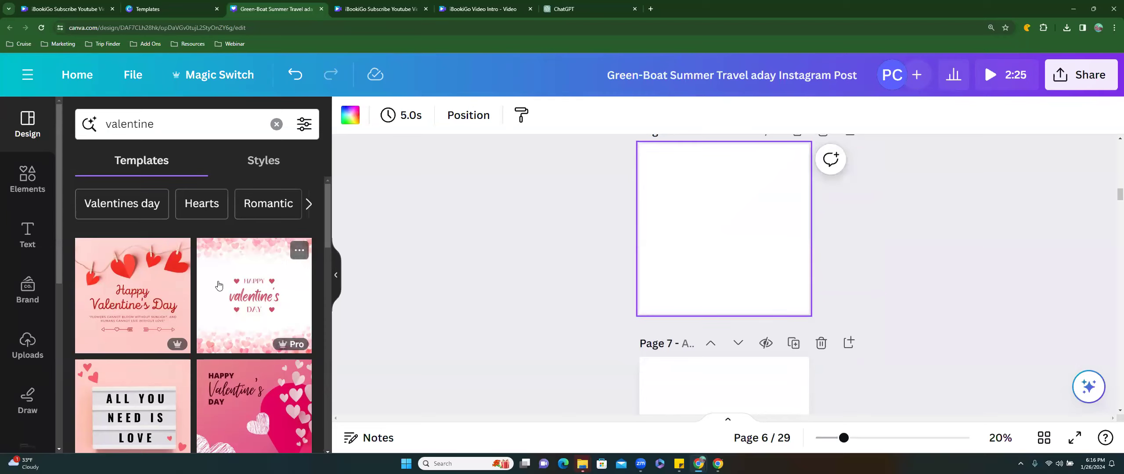
{"action": "left_click", "coordinate": [254, 295]}
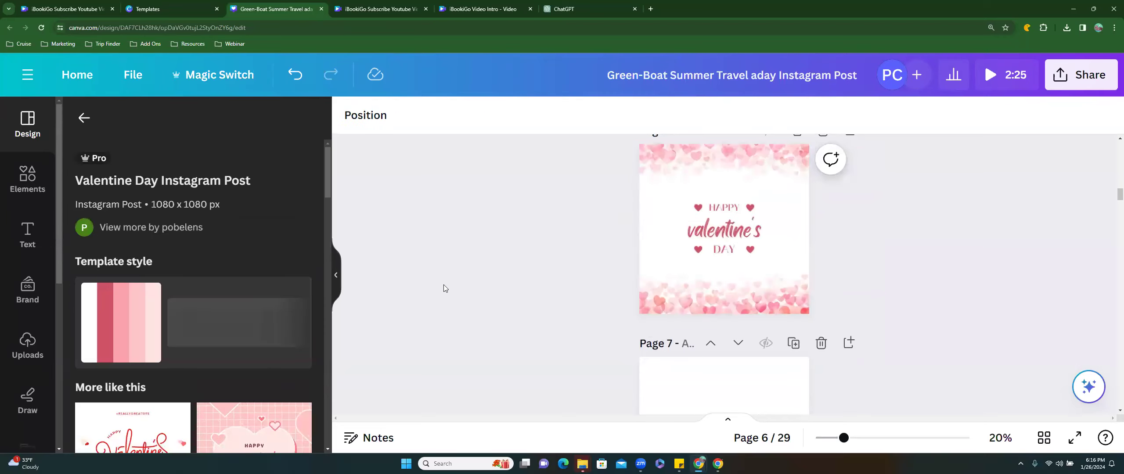
Place the red-heart "Happy Valentine's Day, Your presence is my happiness" template from the similar designs on blank page 7
{"action": "scroll", "coordinate": [647, 355], "scroll_direction": "down", "scroll_amount": 3}
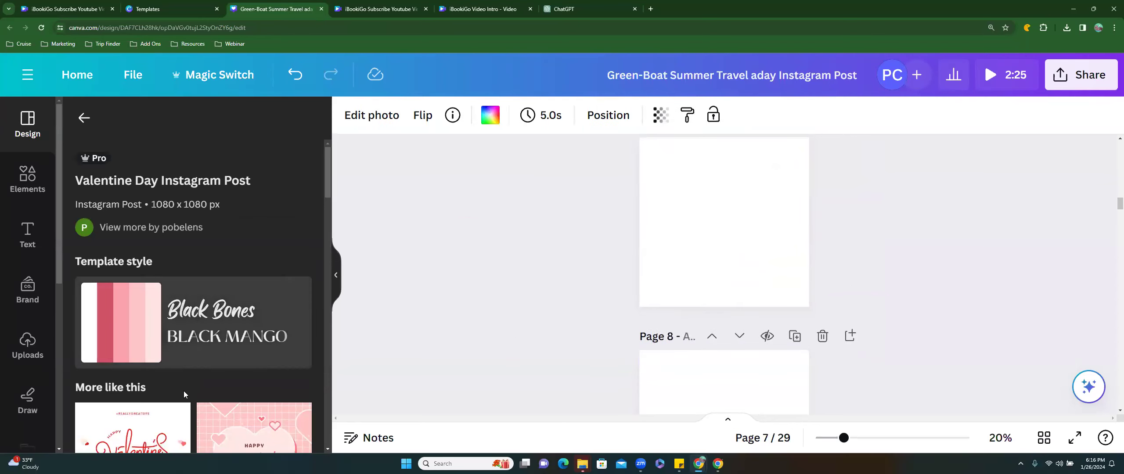
{"action": "scroll", "coordinate": [184, 390], "scroll_direction": "down", "scroll_amount": 2}
{"action": "scroll", "coordinate": [185, 394], "scroll_direction": "down", "scroll_amount": 5}
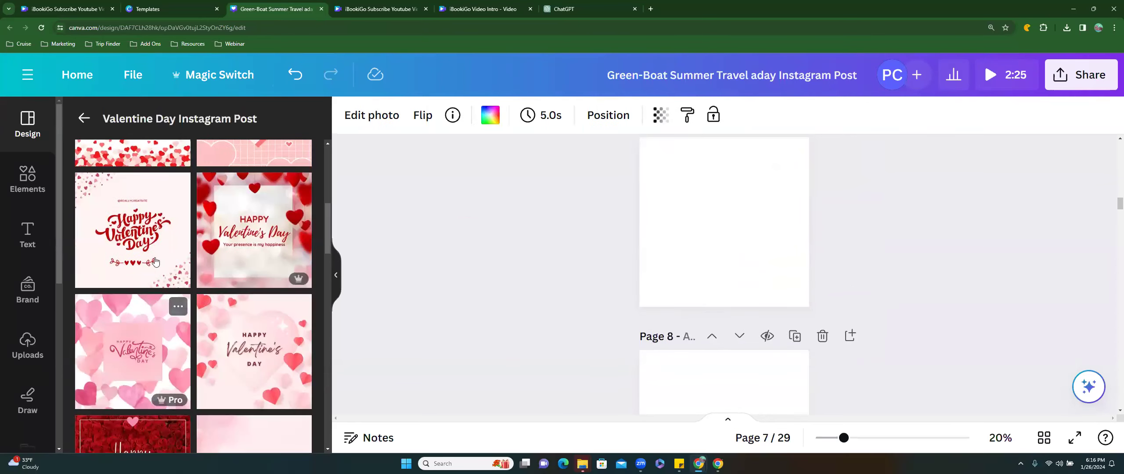
{"action": "left_click", "coordinate": [237, 237]}
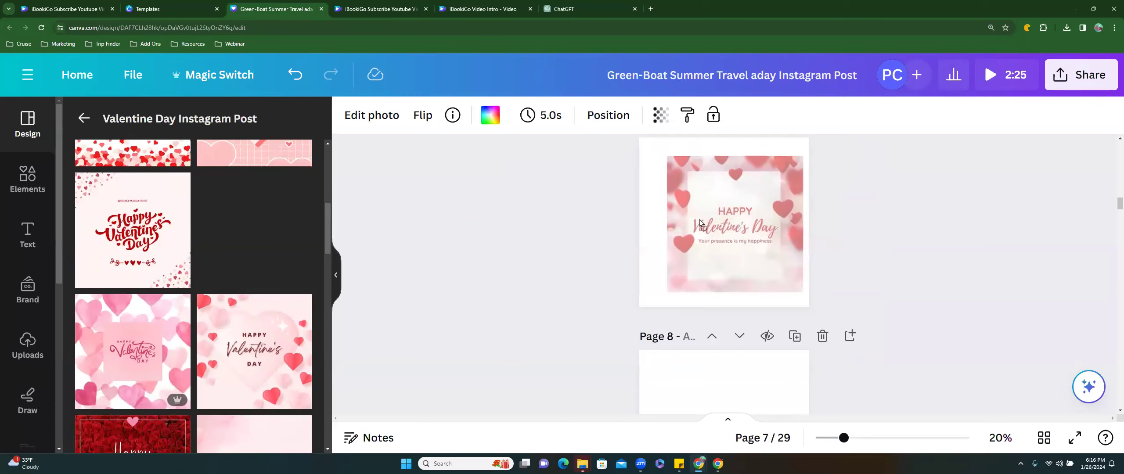
Place the dark "Saint Valentine's Day" calendar notification template from the similar designs on blank page 9
{"action": "scroll", "coordinate": [196, 375], "scroll_direction": "down", "scroll_amount": 10}
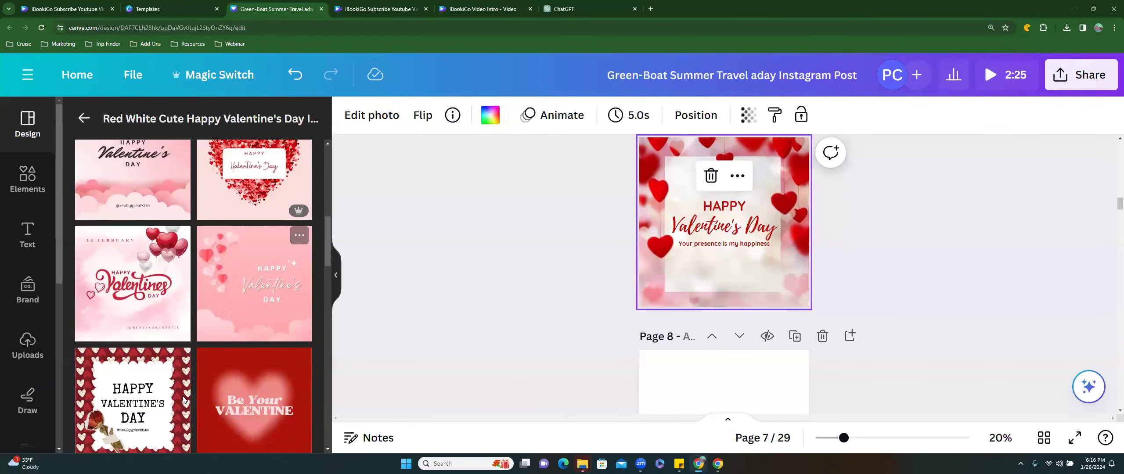
{"action": "scroll", "coordinate": [117, 408], "scroll_direction": "down", "scroll_amount": 4}
{"action": "scroll", "coordinate": [117, 408], "scroll_direction": "down", "scroll_amount": 3}
{"action": "left_click_drag", "start_coordinate": [95, 257], "coordinate": [677, 272]}
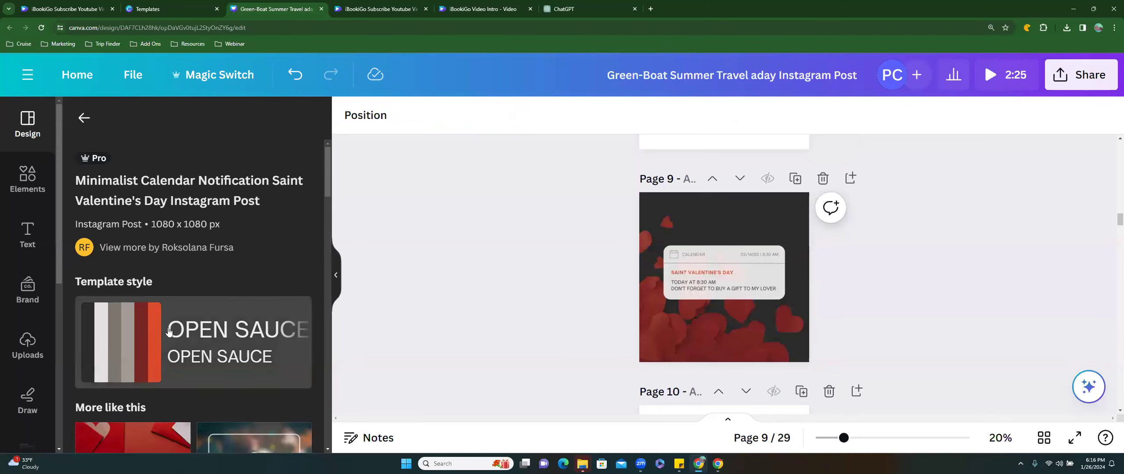
Place the "my love grows everyday" heart border template from the similar designs on blank page 10
{"action": "scroll", "coordinate": [169, 331], "scroll_direction": "down", "scroll_amount": 5}
{"action": "scroll", "coordinate": [169, 331], "scroll_direction": "down", "scroll_amount": 8}
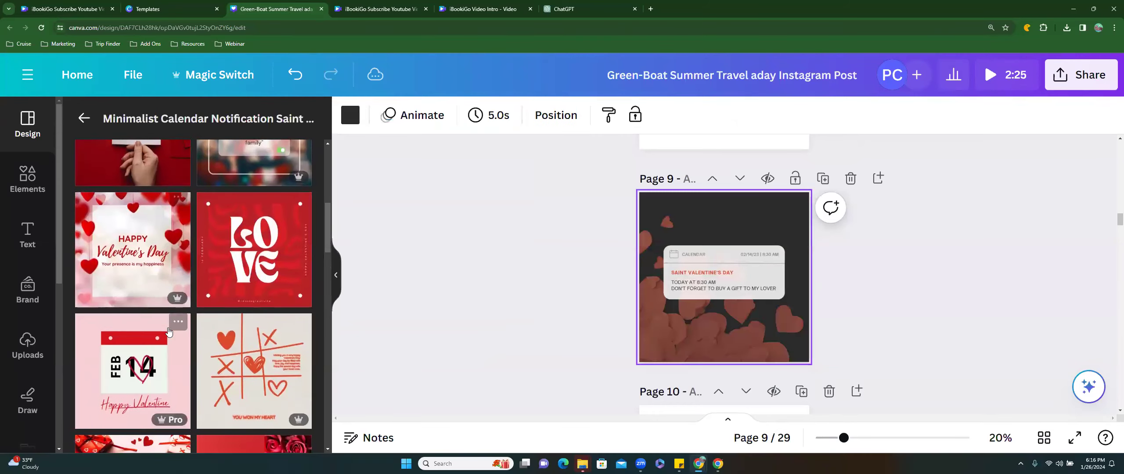
{"action": "scroll", "coordinate": [168, 332], "scroll_direction": "down", "scroll_amount": 1}
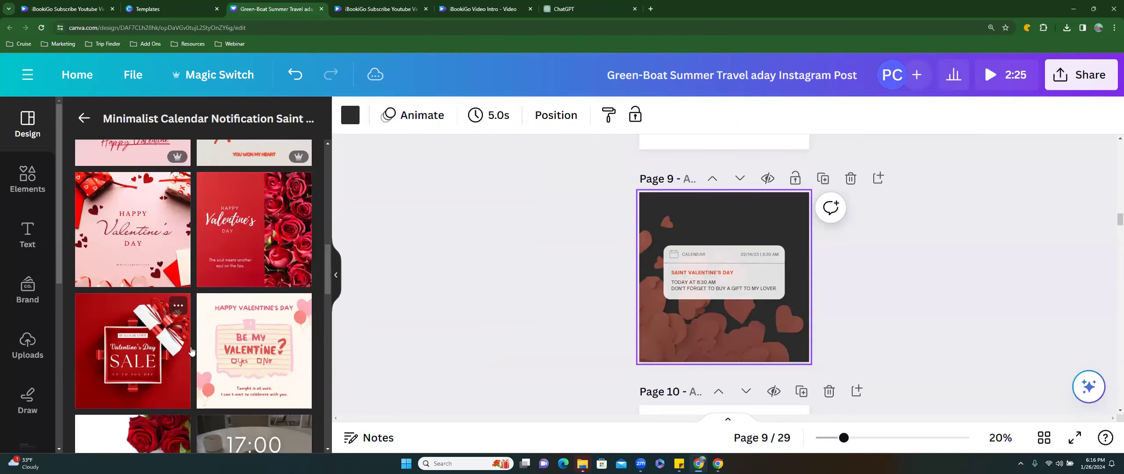
{"action": "scroll", "coordinate": [275, 352], "scroll_direction": "down", "scroll_amount": 2}
{"action": "scroll", "coordinate": [275, 351], "scroll_direction": "down", "scroll_amount": 1}
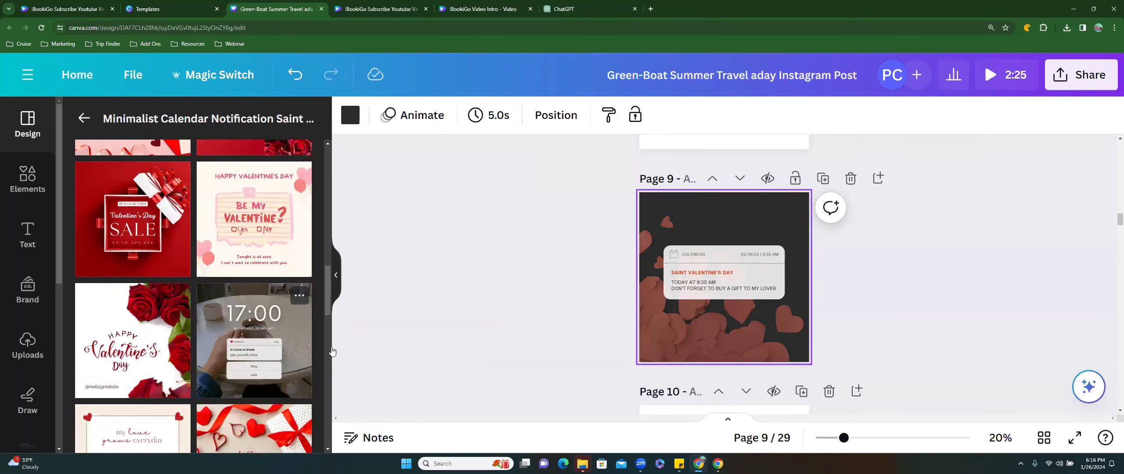
{"action": "scroll", "coordinate": [641, 340], "scroll_direction": "down", "scroll_amount": 4}
{"action": "scroll", "coordinate": [641, 343], "scroll_direction": "down", "scroll_amount": 2}
{"action": "scroll", "coordinate": [190, 376], "scroll_direction": "down", "scroll_amount": 2}
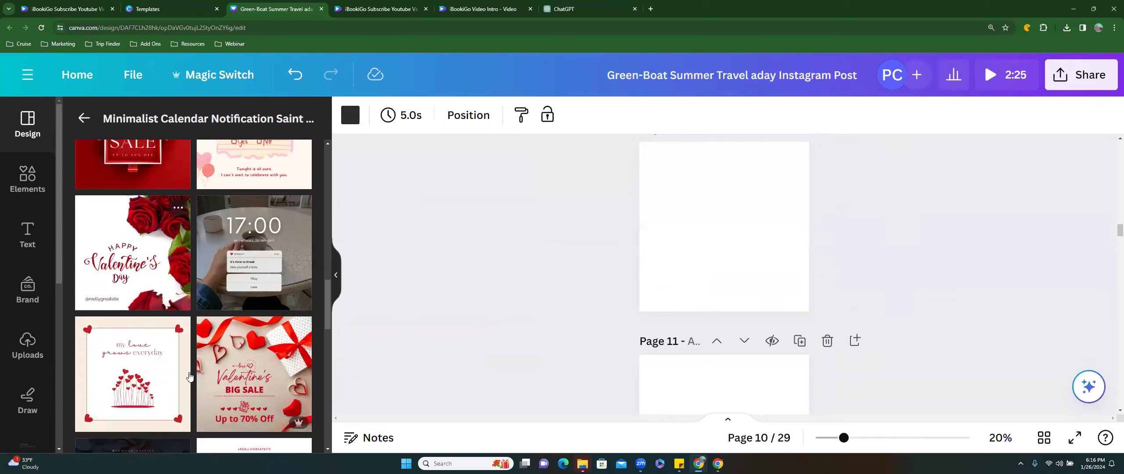
{"action": "left_click", "coordinate": [102, 381]}
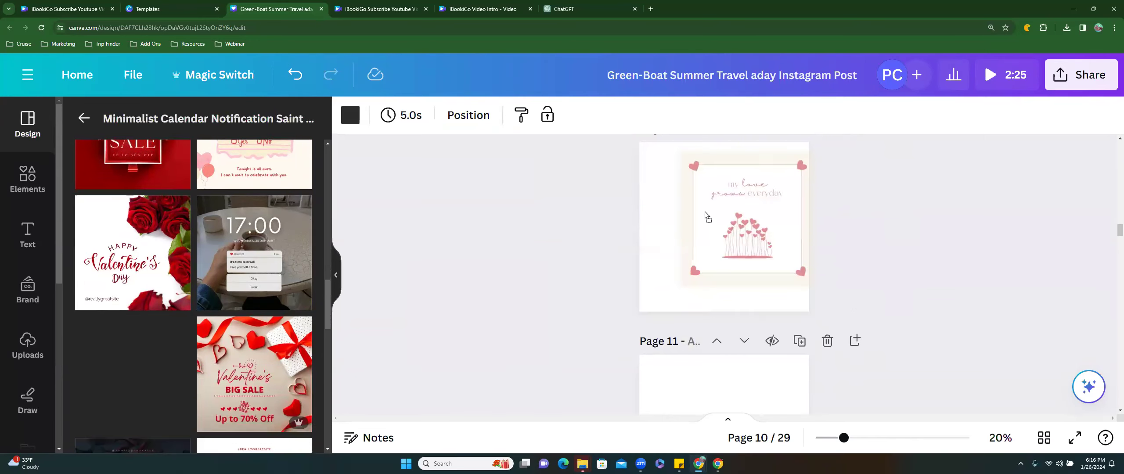
Check the January 2024 calendar dates while reviewing the pages from page 10 back to page 1
{"action": "scroll", "coordinate": [203, 391], "scroll_direction": "down", "scroll_amount": 8}
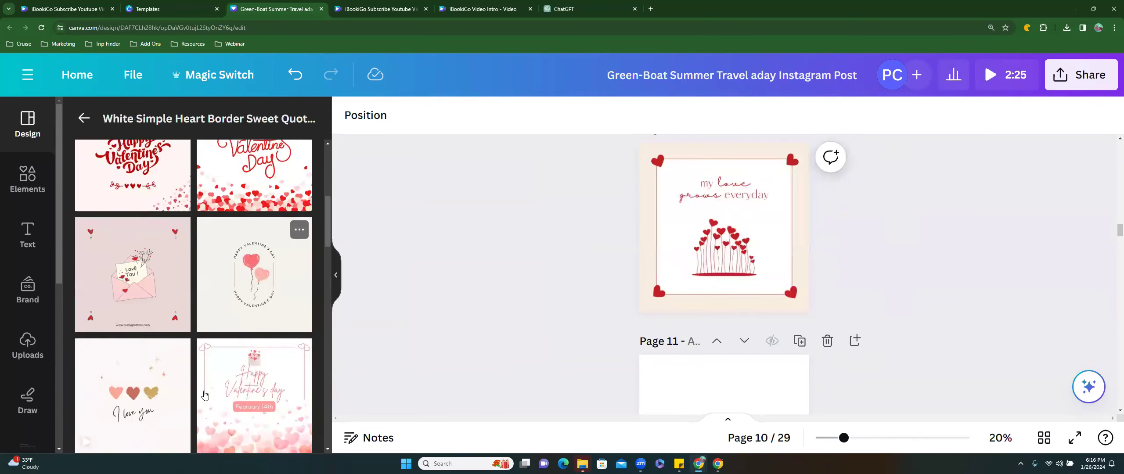
{"action": "left_click", "coordinate": [1089, 462]}
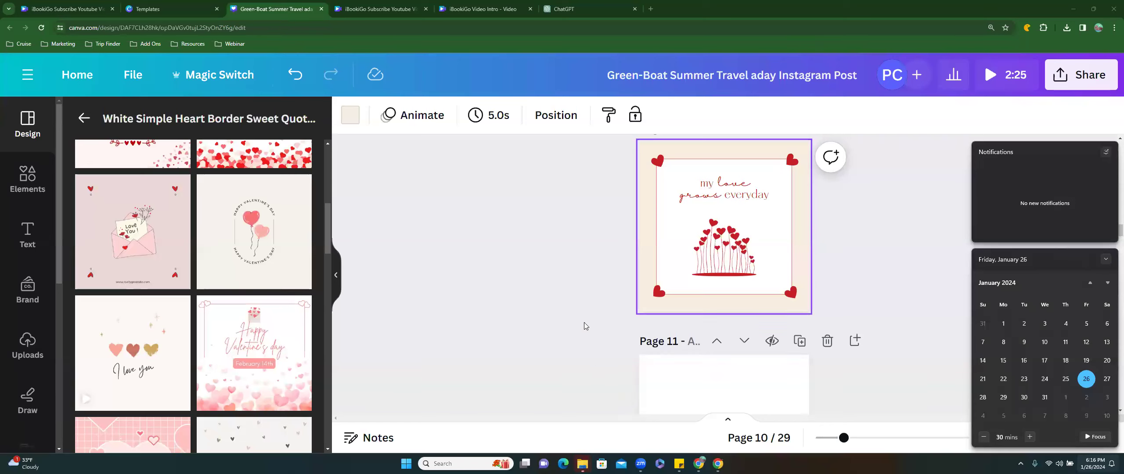
{"action": "scroll", "coordinate": [587, 279], "scroll_direction": "up", "scroll_amount": 10}
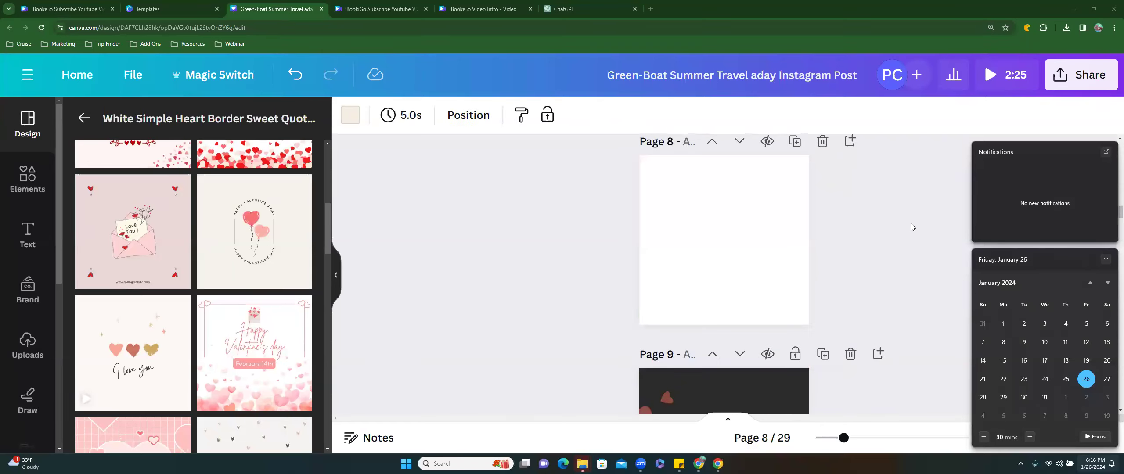
{"action": "scroll", "coordinate": [910, 225], "scroll_direction": "up", "scroll_amount": 4}
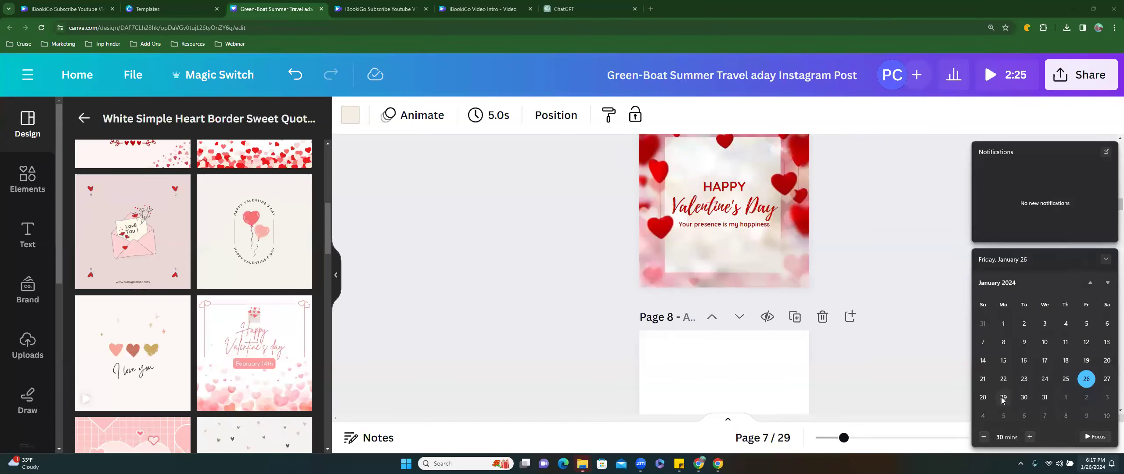
{"action": "left_click", "coordinate": [901, 283]}
{"action": "scroll", "coordinate": [900, 283], "scroll_direction": "up", "scroll_amount": 10}
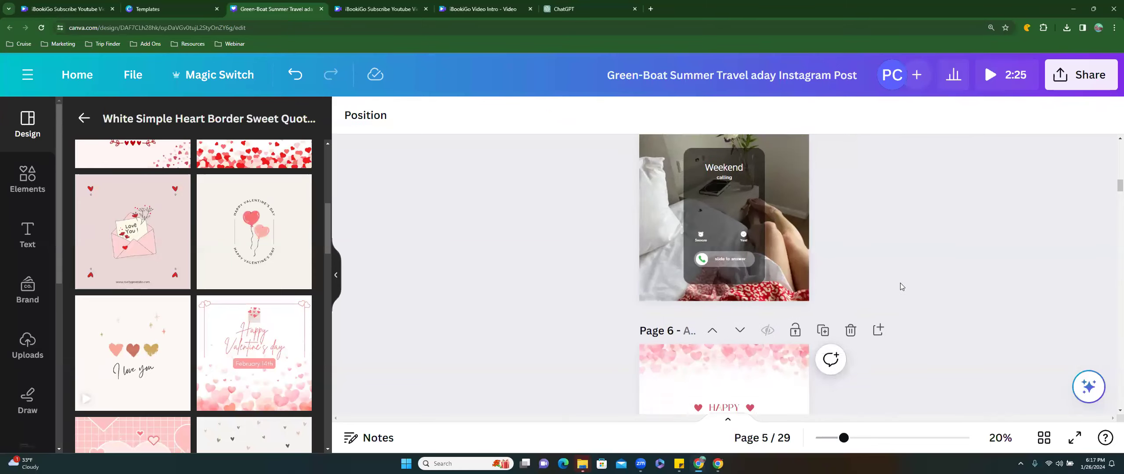
{"action": "scroll", "coordinate": [900, 284], "scroll_direction": "up", "scroll_amount": 10}
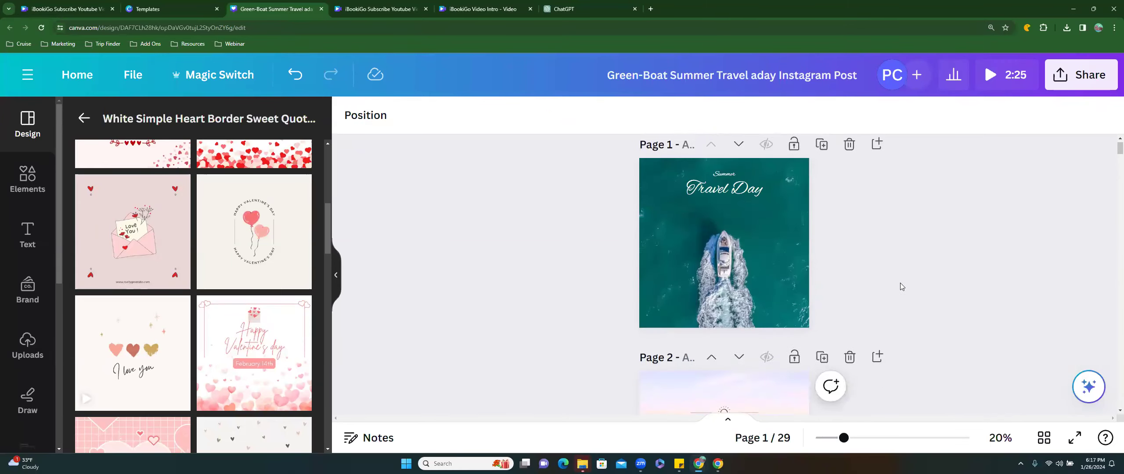
Look through more designs similar to the heart border template and review the pages from page 1 to page 9
{"action": "mouse_move", "coordinate": [165, 315]}
{"action": "scroll", "coordinate": [165, 314], "scroll_direction": "down", "scroll_amount": 5}
{"action": "scroll", "coordinate": [165, 314], "scroll_direction": "down", "scroll_amount": 3}
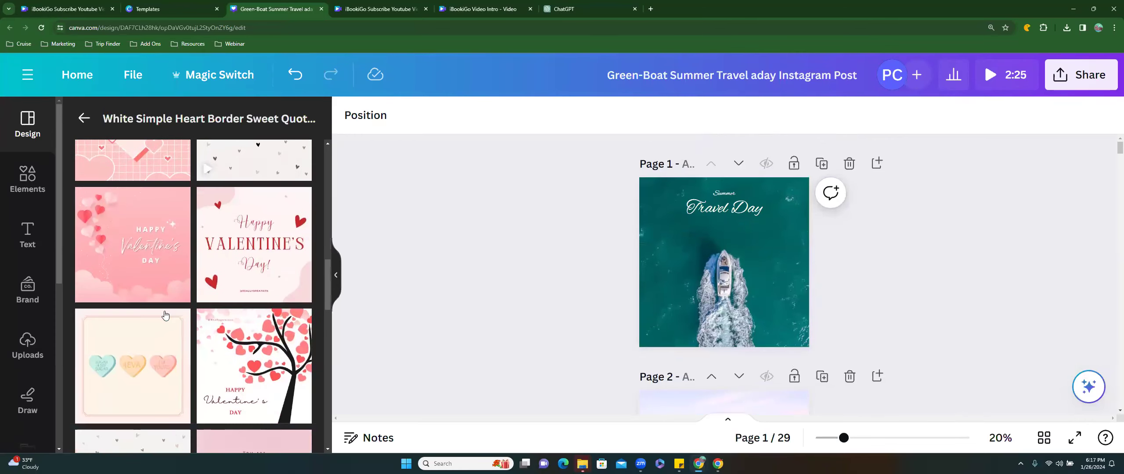
{"action": "left_click", "coordinate": [690, 289]}
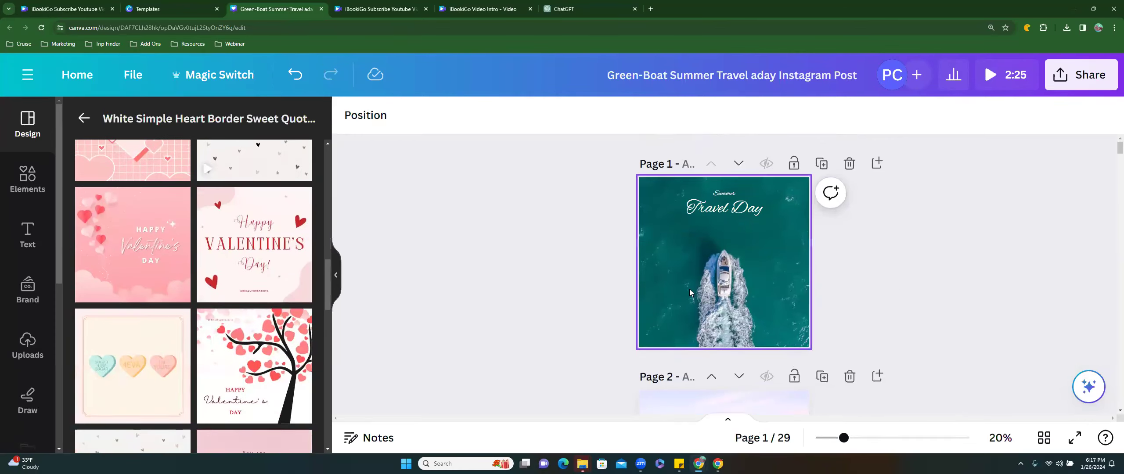
{"action": "scroll", "coordinate": [689, 289], "scroll_direction": "down", "scroll_amount": 3}
{"action": "scroll", "coordinate": [689, 290], "scroll_direction": "down", "scroll_amount": 12}
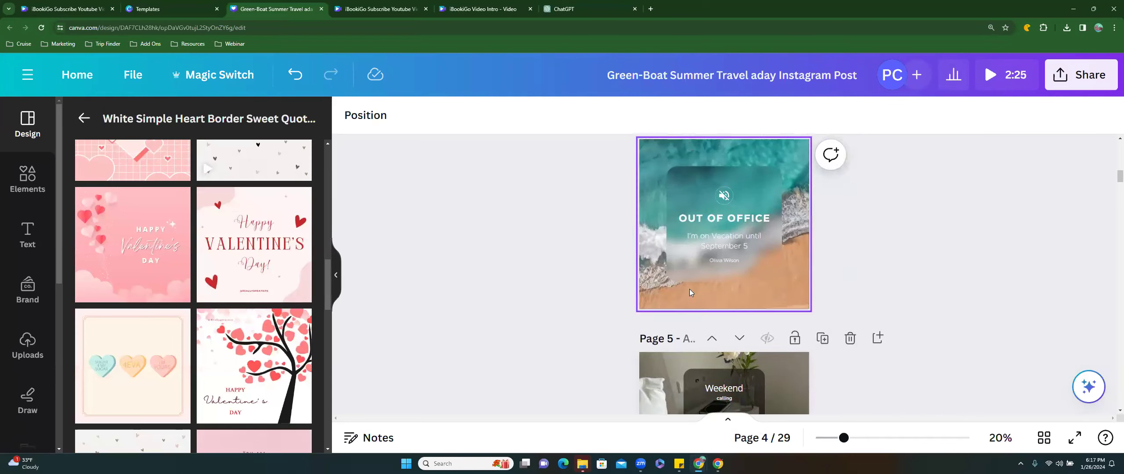
{"action": "scroll", "coordinate": [690, 292], "scroll_direction": "down", "scroll_amount": 12}
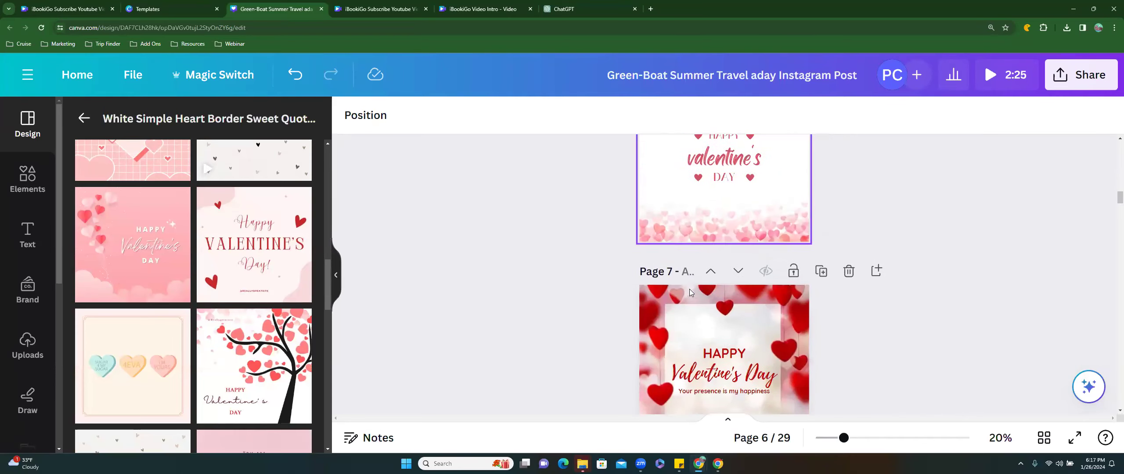
{"action": "scroll", "coordinate": [691, 293], "scroll_direction": "down", "scroll_amount": 3}
{"action": "scroll", "coordinate": [690, 293], "scroll_direction": "down", "scroll_amount": 4}
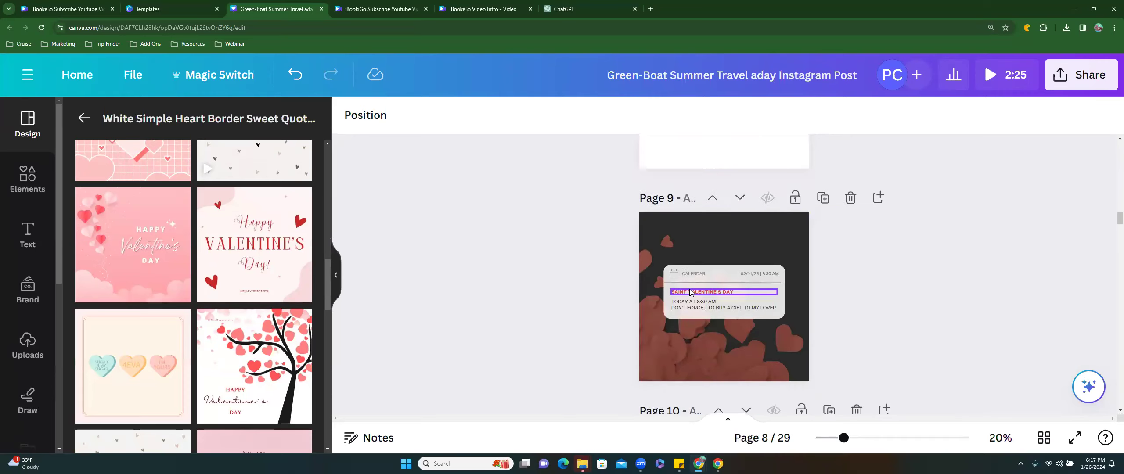
Search the templates for "love is" and place the pink "Love is in the air" template on blank page 8
{"action": "scroll", "coordinate": [663, 220], "scroll_direction": "up", "scroll_amount": 3}
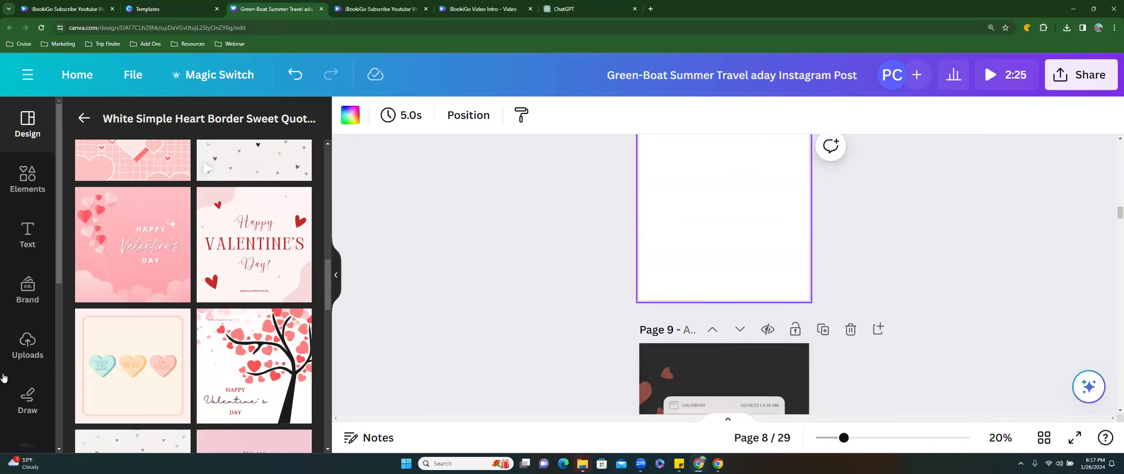
{"action": "mouse_move", "coordinate": [189, 343]}
{"action": "left_click", "coordinate": [84, 118]}
{"action": "left_click", "coordinate": [148, 120]}
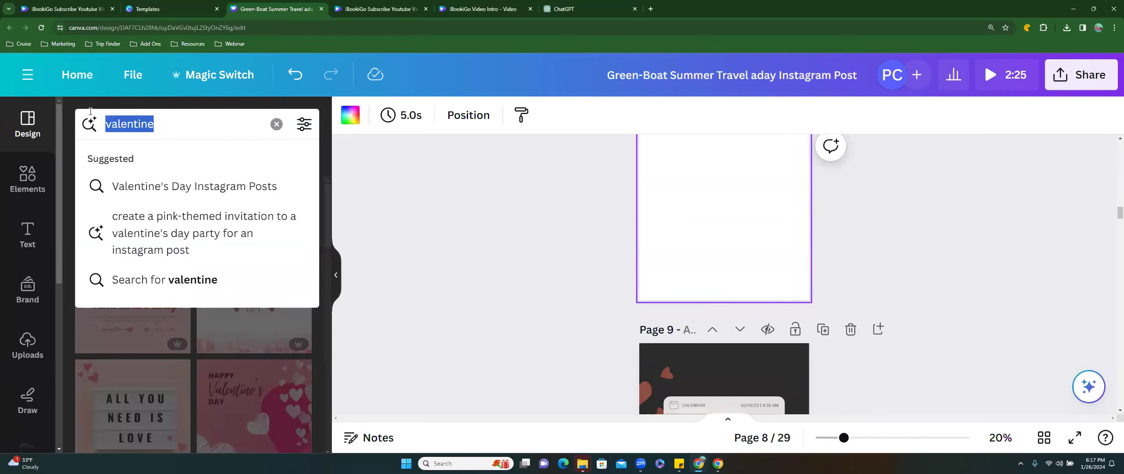
{"action": "type", "text": "love is"}
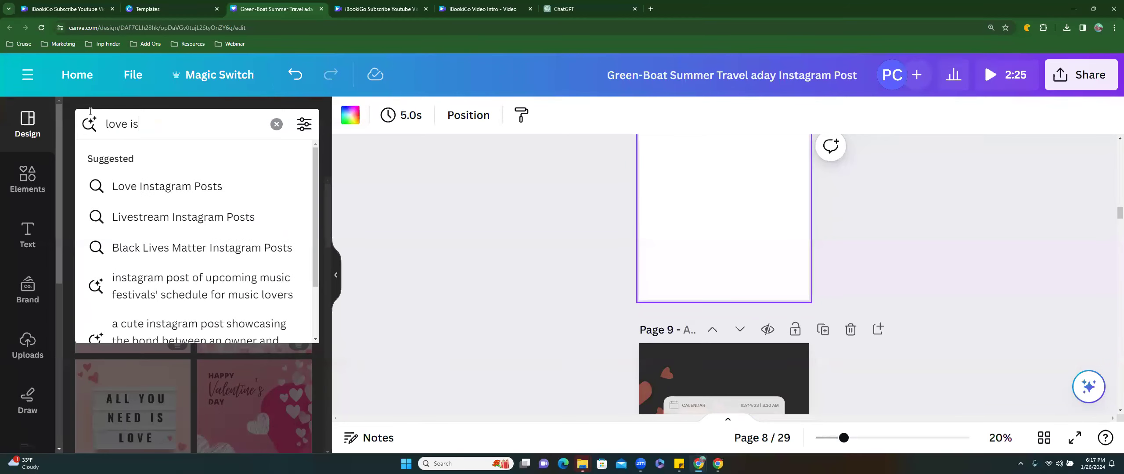
{"action": "key", "text": "Return"}
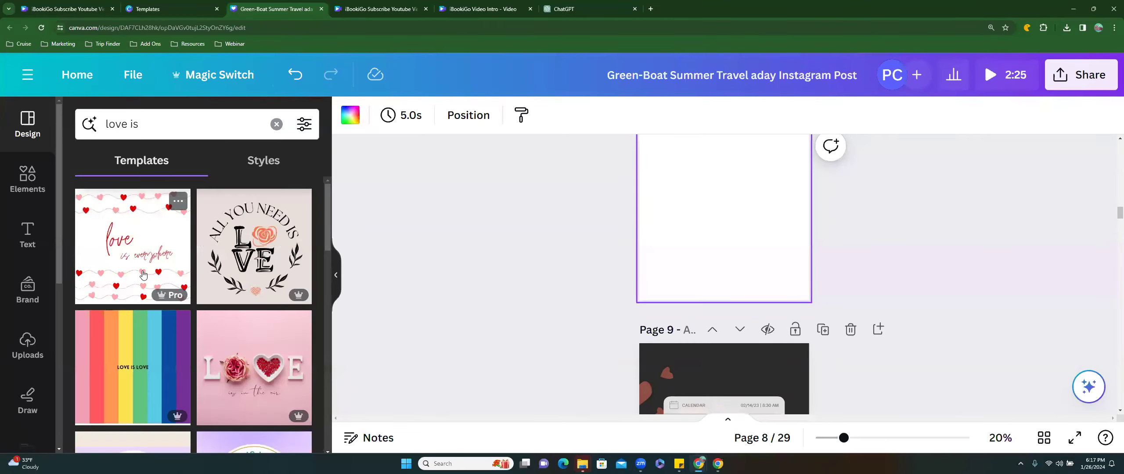
{"action": "scroll", "coordinate": [144, 279], "scroll_direction": "down", "scroll_amount": 2}
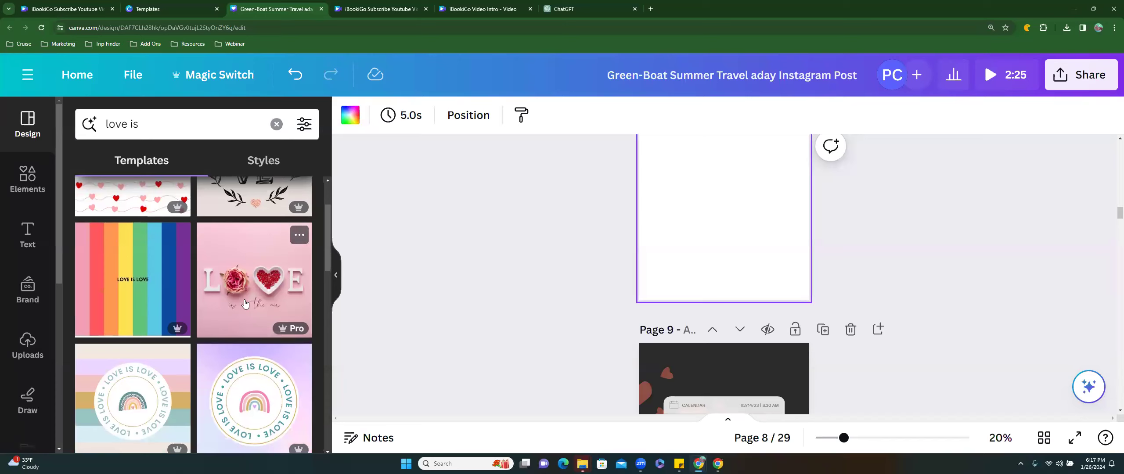
{"action": "left_click_drag", "start_coordinate": [227, 309], "coordinate": [667, 221]}
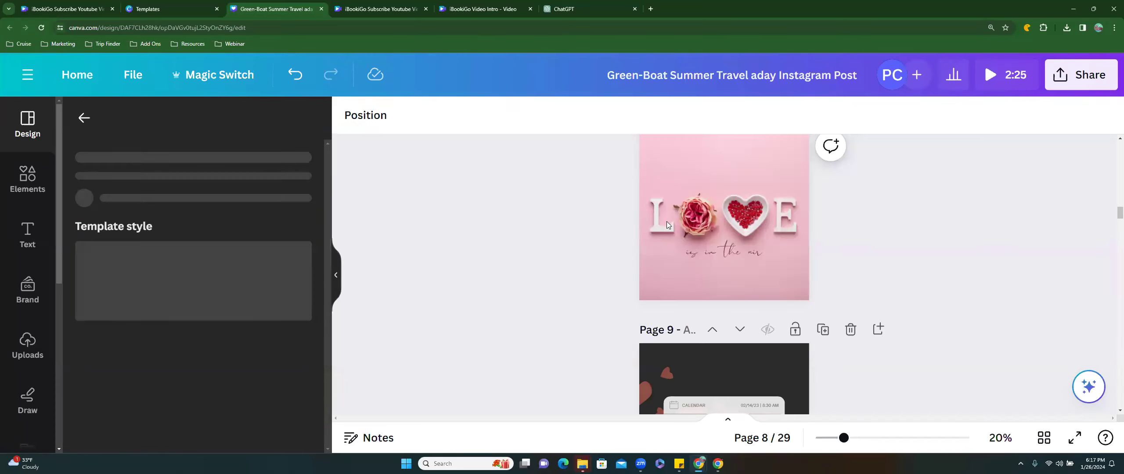
Duplicate the heart-bordered "Happy Valentine's Day" page 6 and place the pink flowers "Hello February" template on page 6
{"action": "scroll", "coordinate": [243, 380], "scroll_direction": "down", "scroll_amount": 4}
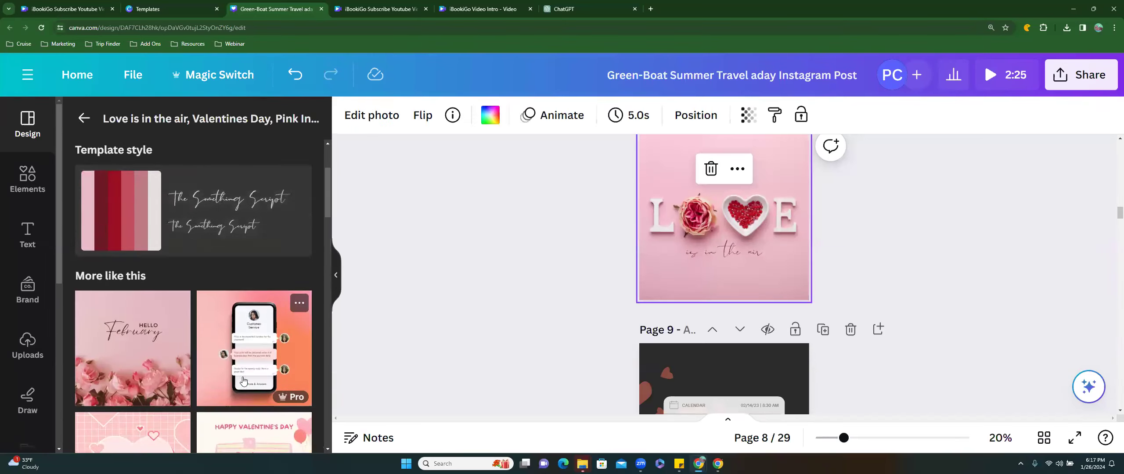
{"action": "scroll", "coordinate": [655, 323], "scroll_direction": "up", "scroll_amount": 5}
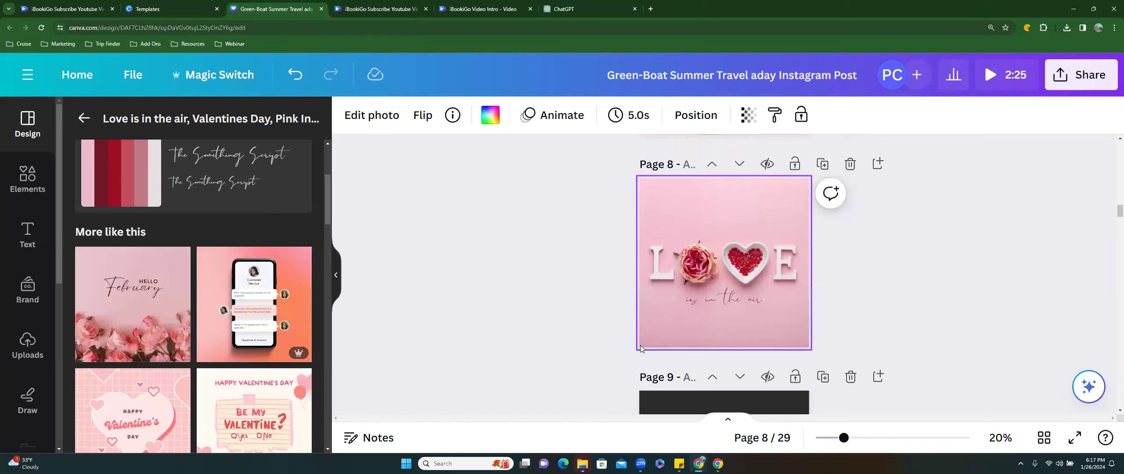
{"action": "scroll", "coordinate": [655, 320], "scroll_direction": "up", "scroll_amount": 10}
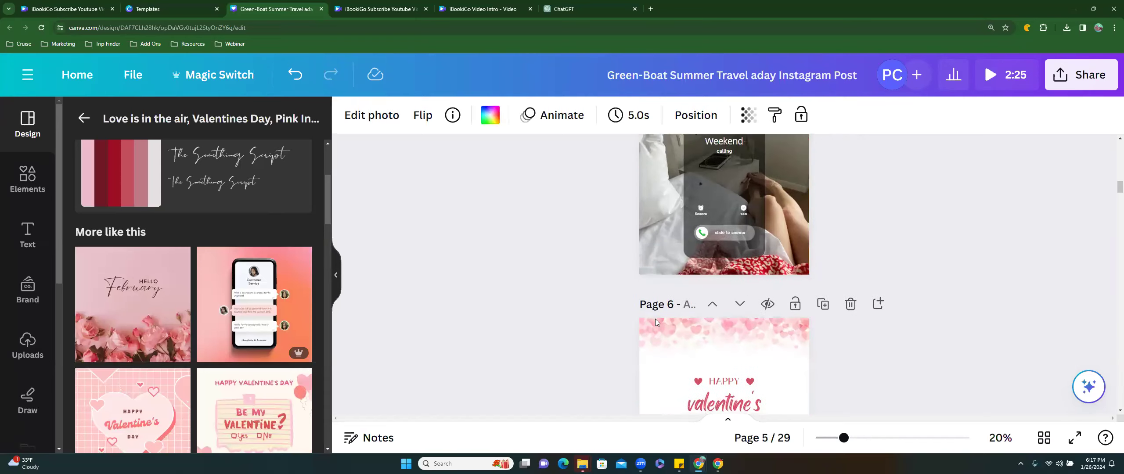
{"action": "scroll", "coordinate": [655, 319], "scroll_direction": "down", "scroll_amount": 4}
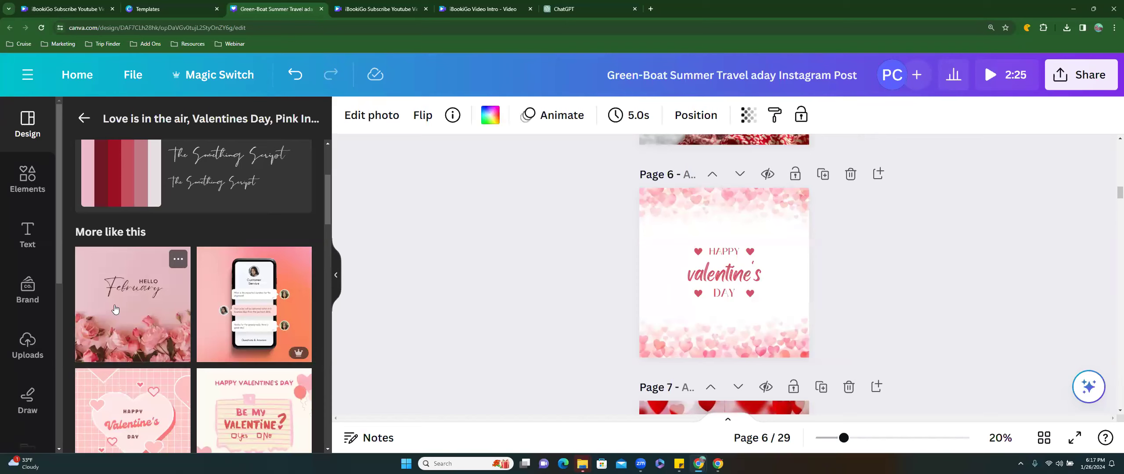
{"action": "left_click", "coordinate": [823, 173]}
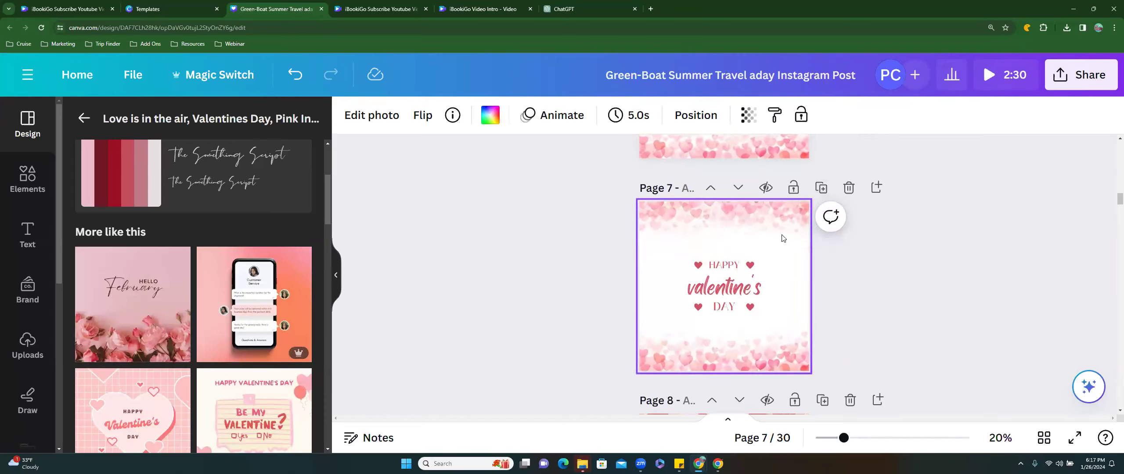
{"action": "left_click_drag", "start_coordinate": [127, 303], "coordinate": [693, 191]}
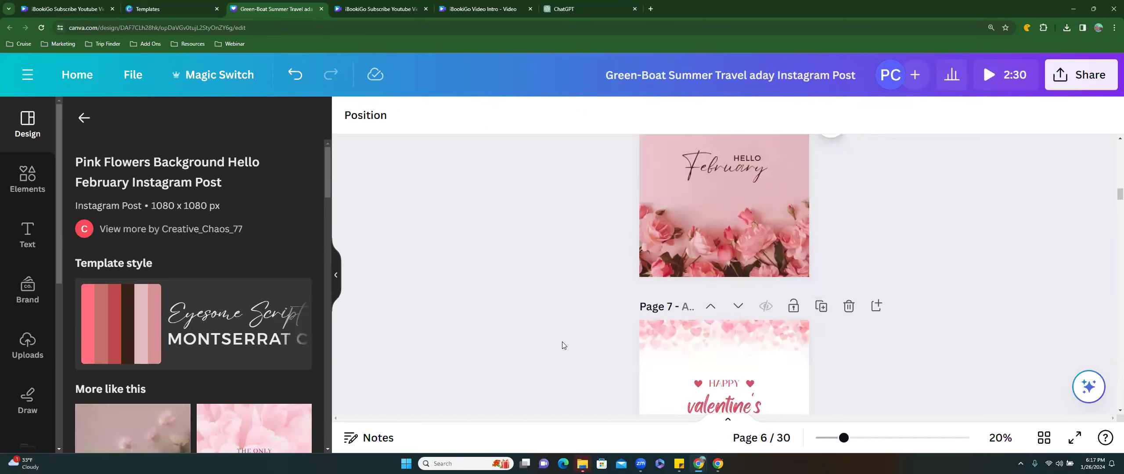
Look through the designs similar to the pink flowers "Hello February" template
{"action": "scroll", "coordinate": [762, 307], "scroll_direction": "down", "scroll_amount": 6}
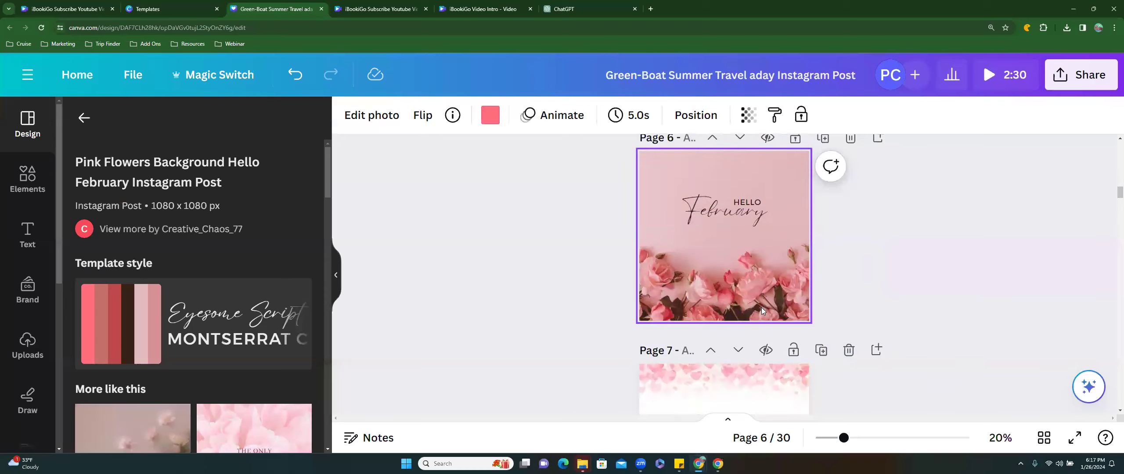
{"action": "scroll", "coordinate": [189, 426], "scroll_direction": "down", "scroll_amount": 4}
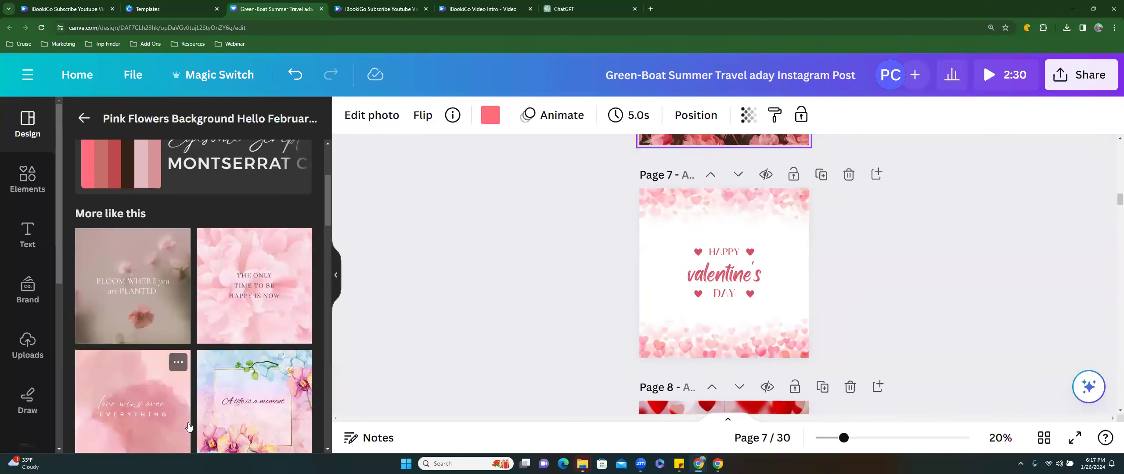
{"action": "scroll", "coordinate": [189, 426], "scroll_direction": "down", "scroll_amount": 4}
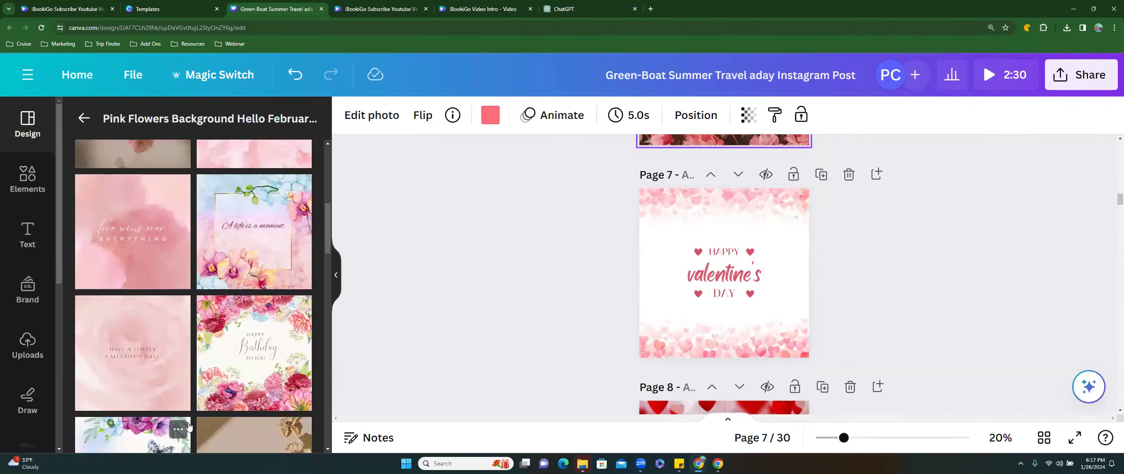
{"action": "scroll", "coordinate": [189, 426], "scroll_direction": "down", "scroll_amount": 5}
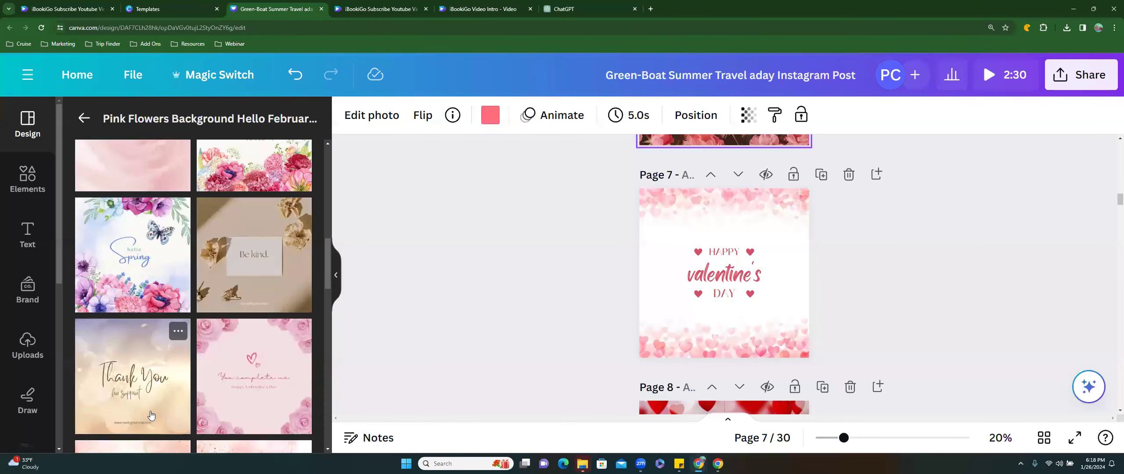
{"action": "scroll", "coordinate": [269, 380], "scroll_direction": "down", "scroll_amount": 5}
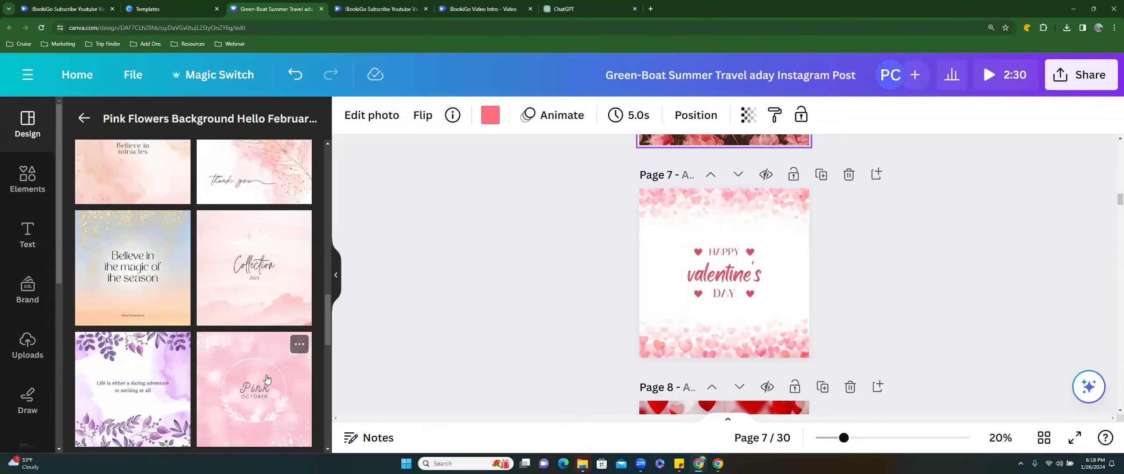
{"action": "scroll", "coordinate": [267, 378], "scroll_direction": "down", "scroll_amount": 8}
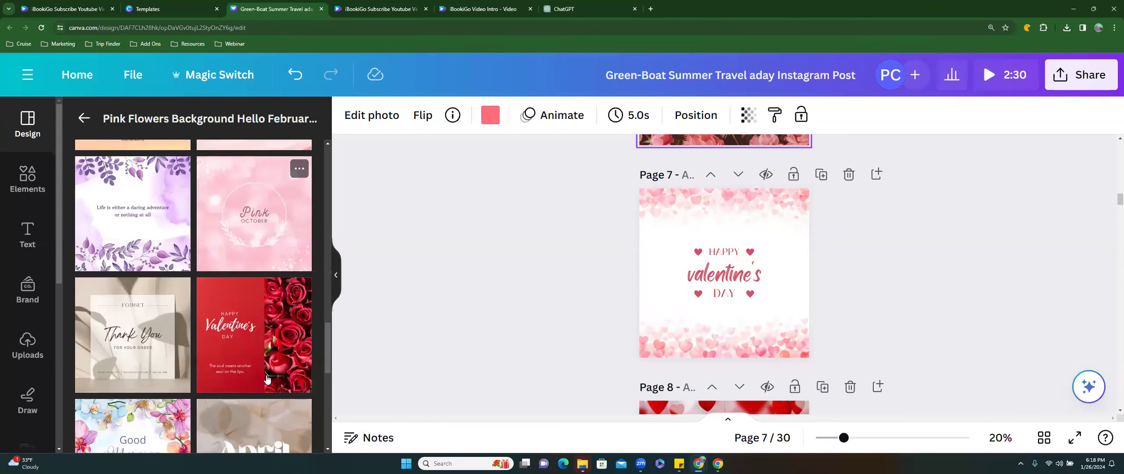
{"action": "scroll", "coordinate": [267, 378], "scroll_direction": "down", "scroll_amount": 2}
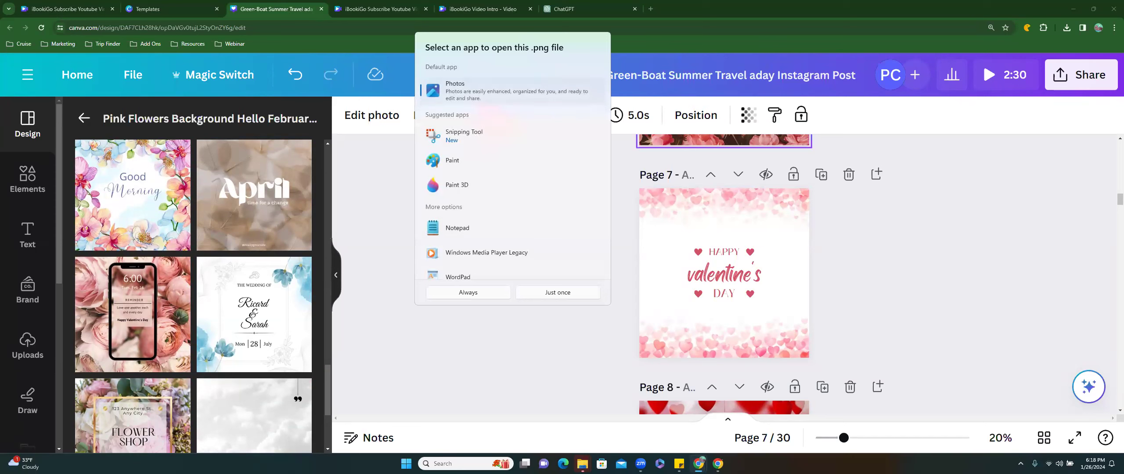
Always open PNG files with Photos, view the Paul Gauguin Cruises Tahiti image and close it
{"action": "left_click", "coordinate": [468, 293]}
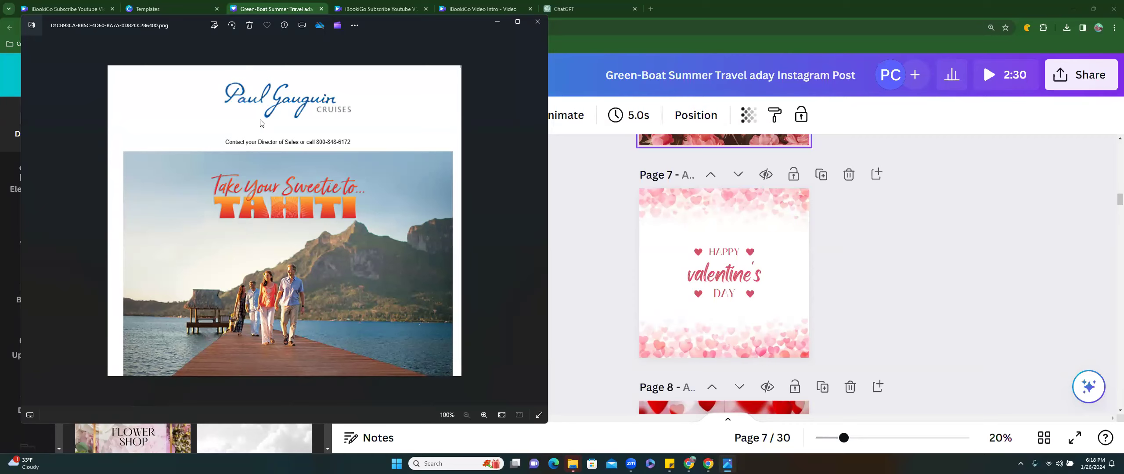
{"action": "left_click", "coordinate": [542, 24]}
Place the multicolor photo "Flower Shop" template with the gold frame on page 7
{"action": "scroll", "coordinate": [150, 322], "scroll_direction": "down", "scroll_amount": 5}
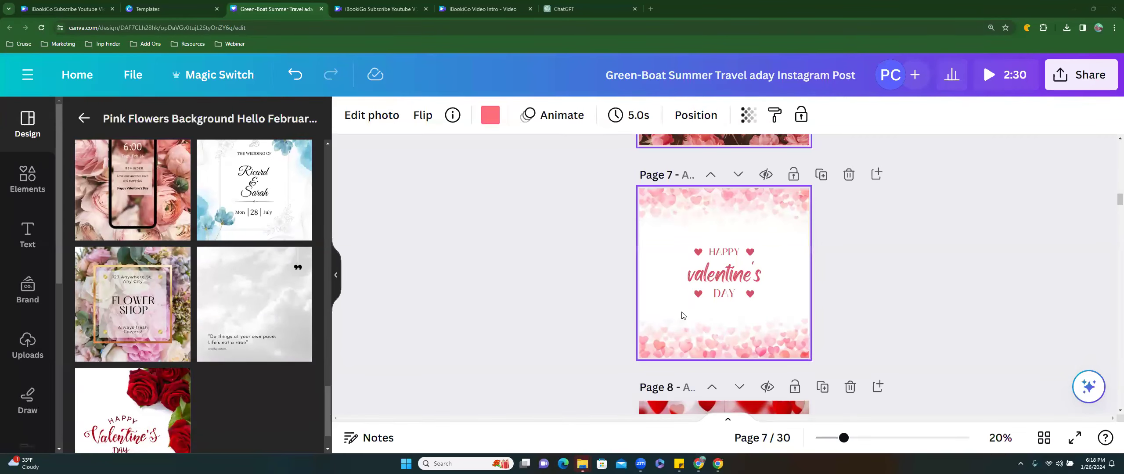
{"action": "left_click_drag", "start_coordinate": [127, 302], "coordinate": [642, 249]}
{"action": "scroll", "coordinate": [480, 255], "scroll_direction": "up", "scroll_amount": 3}
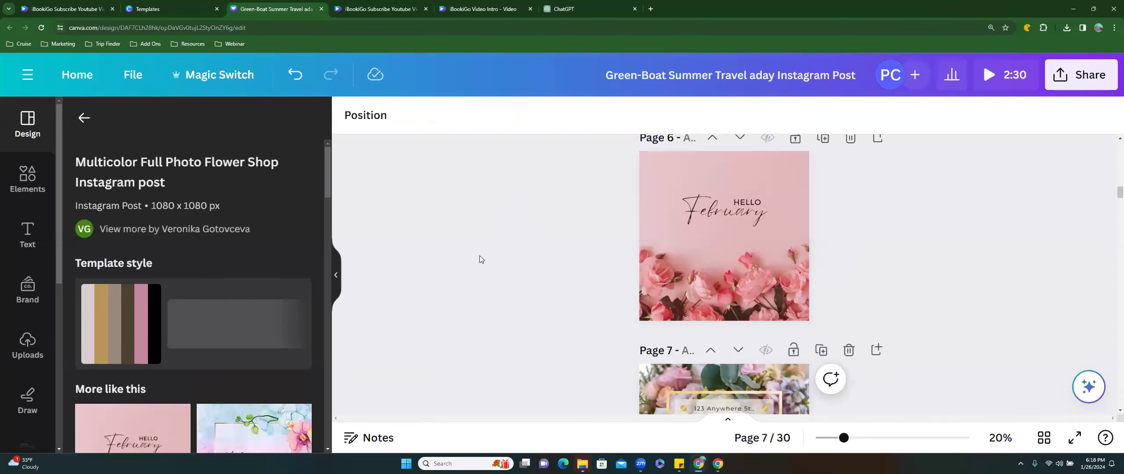
{"action": "scroll", "coordinate": [479, 259], "scroll_direction": "up", "scroll_amount": 3}
Place the floral "Happy Valentine's Day" template with the brown center panel from the similar designs on page 8
{"action": "scroll", "coordinate": [479, 259], "scroll_direction": "down", "scroll_amount": 6}
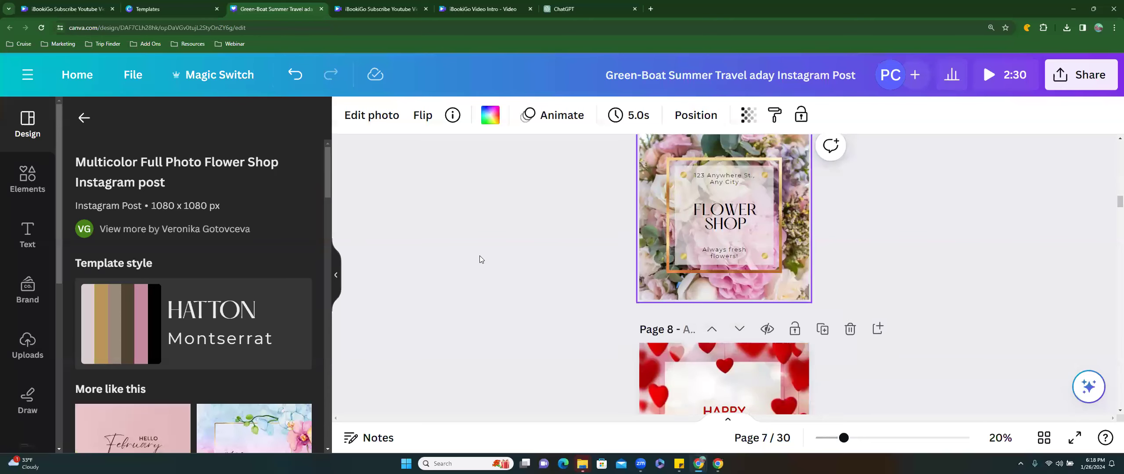
{"action": "scroll", "coordinate": [479, 255], "scroll_direction": "down", "scroll_amount": 3}
{"action": "scroll", "coordinate": [149, 356], "scroll_direction": "down", "scroll_amount": 5}
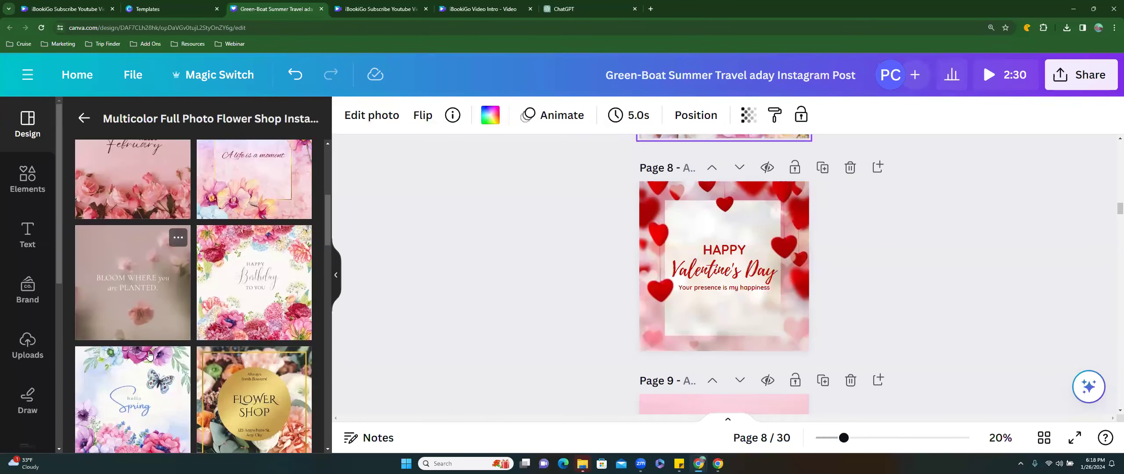
{"action": "scroll", "coordinate": [150, 355], "scroll_direction": "down", "scroll_amount": 4}
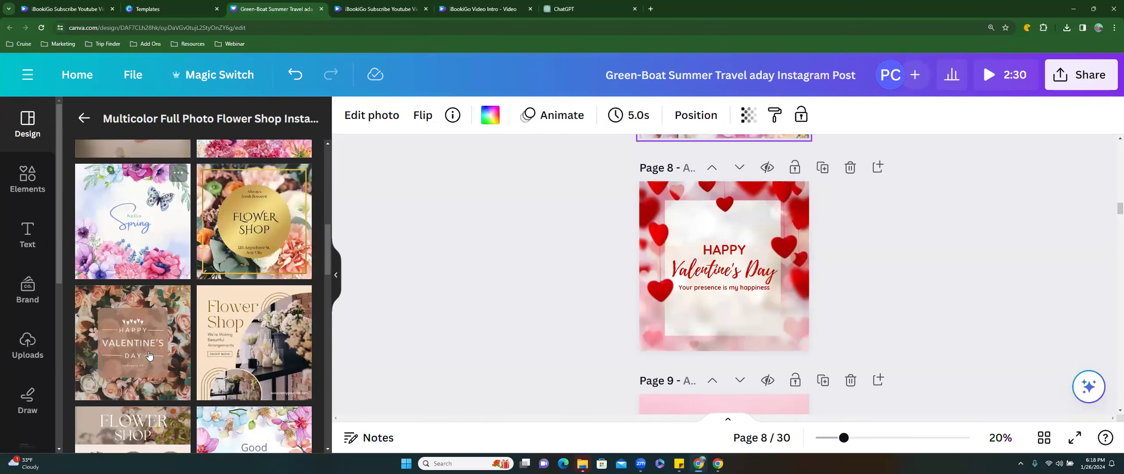
{"action": "left_click_drag", "start_coordinate": [111, 356], "coordinate": [614, 268]}
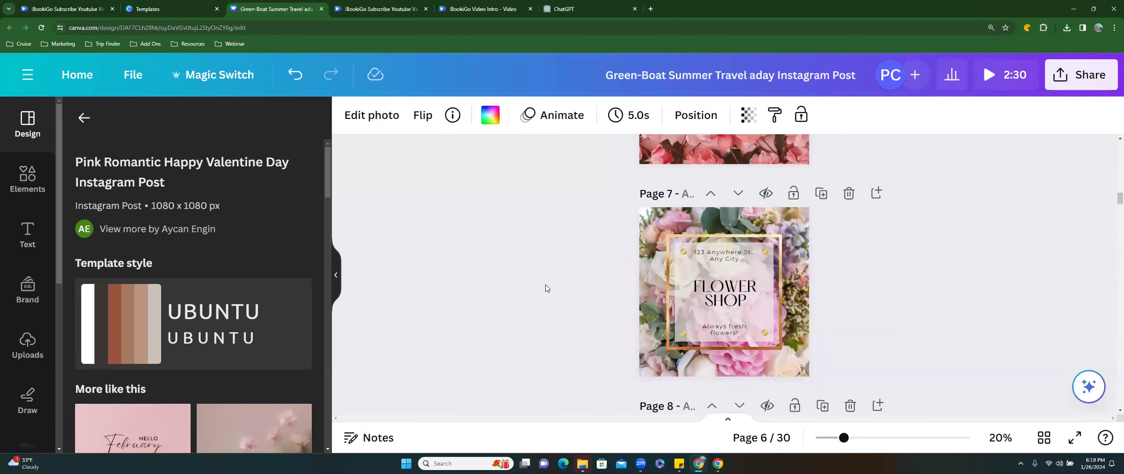
Replace the dark calendar design on page 10 with the pink rose Valentine's Day "sale" template
{"action": "scroll", "coordinate": [546, 288], "scroll_direction": "down", "scroll_amount": 10}
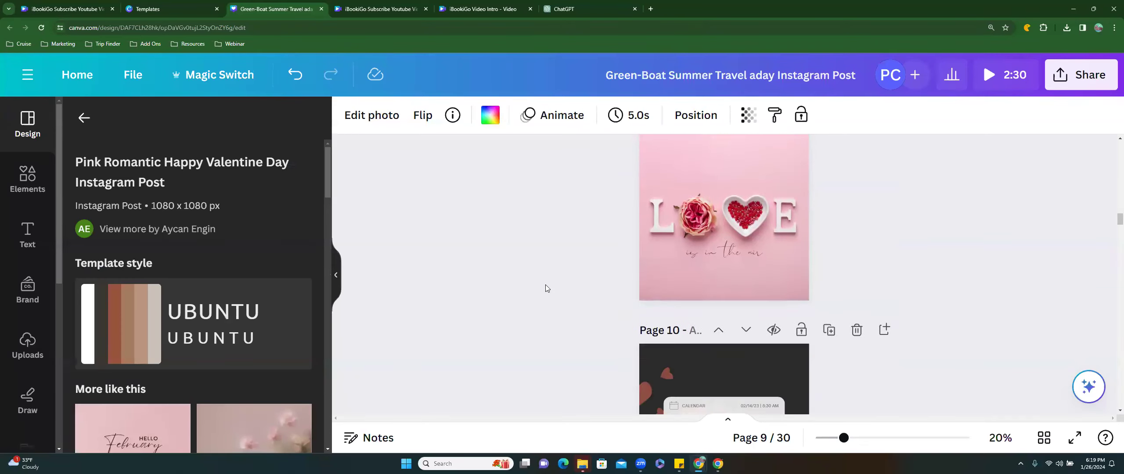
{"action": "scroll", "coordinate": [571, 276], "scroll_direction": "down", "scroll_amount": 2}
{"action": "scroll", "coordinate": [193, 364], "scroll_direction": "down", "scroll_amount": 10}
{"action": "scroll", "coordinate": [190, 371], "scroll_direction": "up", "scroll_amount": 2}
{"action": "left_click_drag", "start_coordinate": [93, 286], "coordinate": [677, 195]}
Place the "The only time to be happy is now" template on page 11 and "love wins over everything" on page 12
{"action": "scroll", "coordinate": [163, 376], "scroll_direction": "down", "scroll_amount": 5}
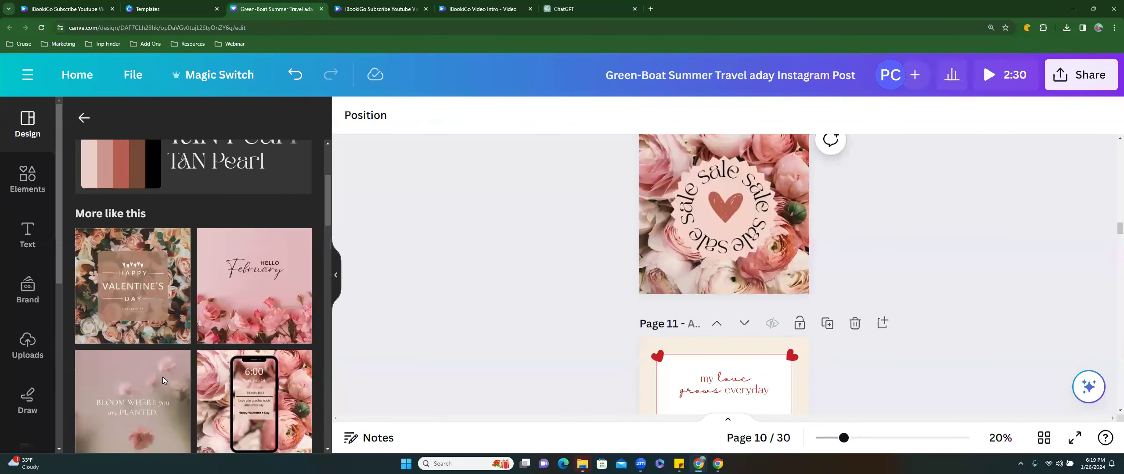
{"action": "scroll", "coordinate": [162, 377], "scroll_direction": "down", "scroll_amount": 5}
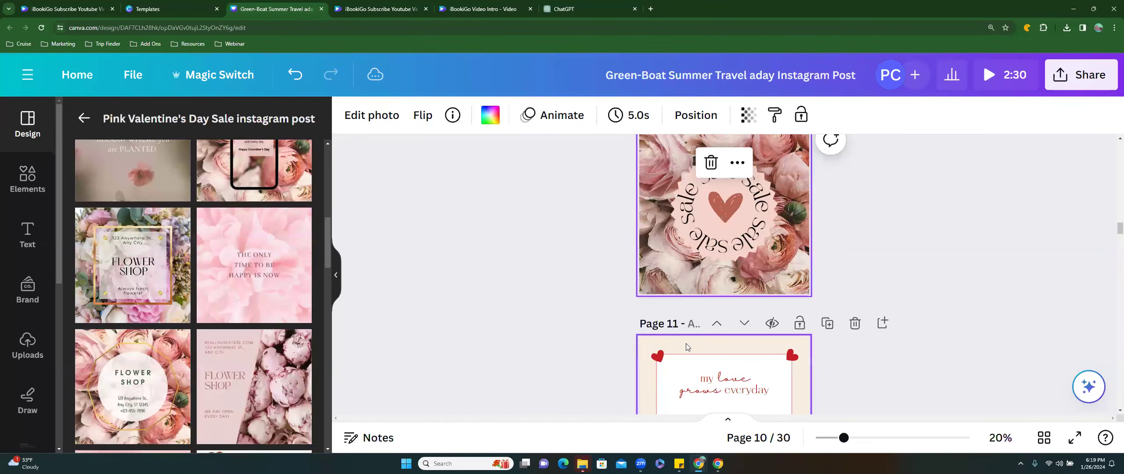
{"action": "scroll", "coordinate": [686, 343], "scroll_direction": "down", "scroll_amount": 4}
{"action": "left_click_drag", "start_coordinate": [272, 285], "coordinate": [687, 255]}
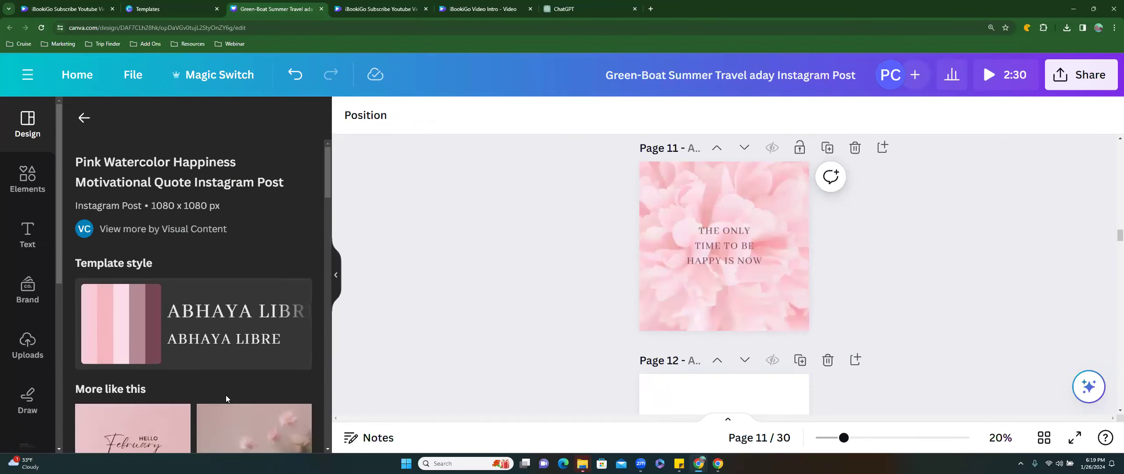
{"action": "scroll", "coordinate": [226, 395], "scroll_direction": "down", "scroll_amount": 10}
{"action": "left_click_drag", "start_coordinate": [218, 388], "coordinate": [689, 349]}
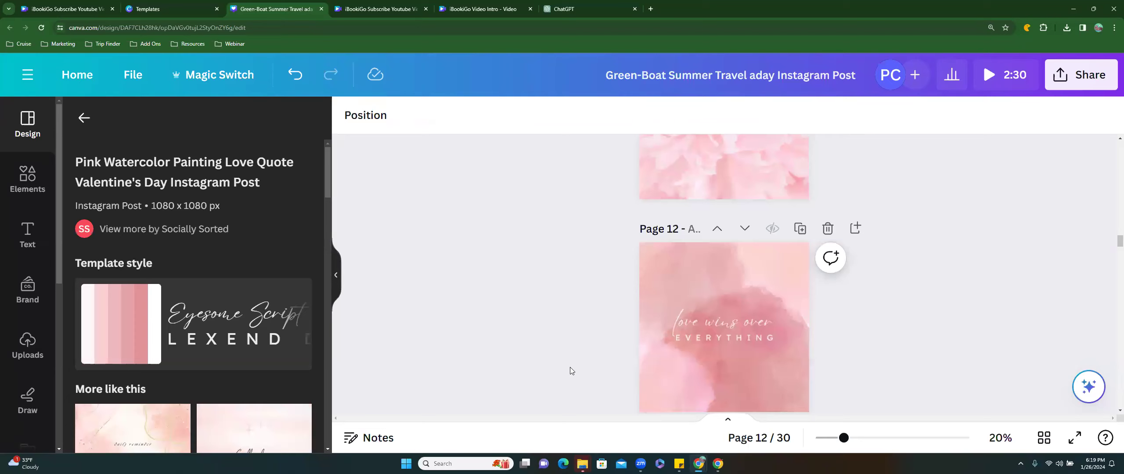
Browse the similar watercolor designs, return to the "love is" results and place the pink "Love is in the air" template on page 13
{"action": "scroll", "coordinate": [570, 367], "scroll_direction": "down", "scroll_amount": 6}
{"action": "scroll", "coordinate": [126, 254], "scroll_direction": "down", "scroll_amount": 5}
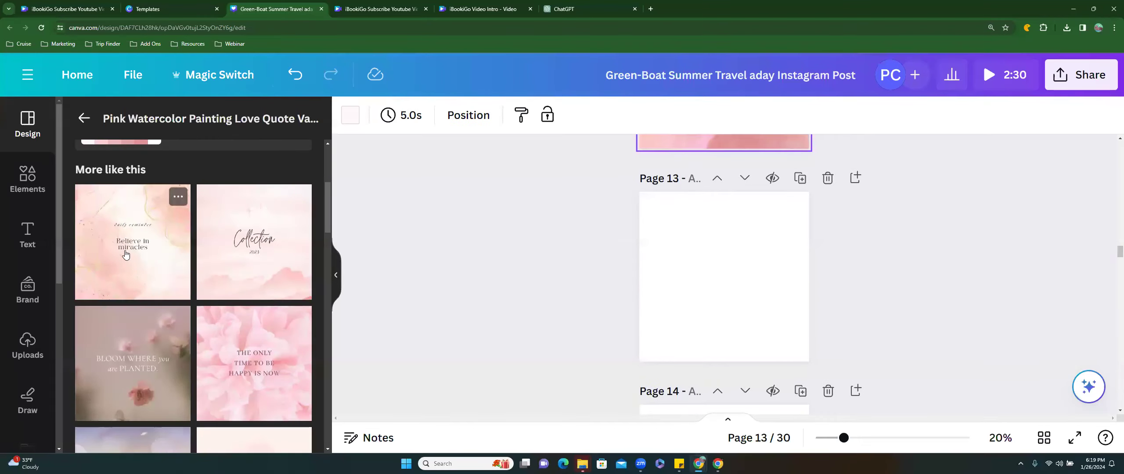
{"action": "scroll", "coordinate": [132, 281], "scroll_direction": "down", "scroll_amount": 10}
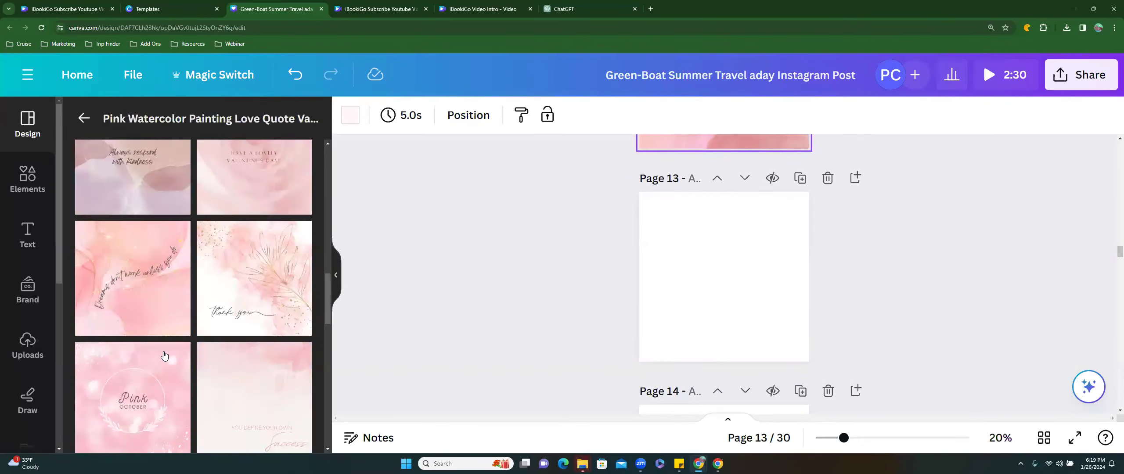
{"action": "scroll", "coordinate": [164, 356], "scroll_direction": "down", "scroll_amount": 10}
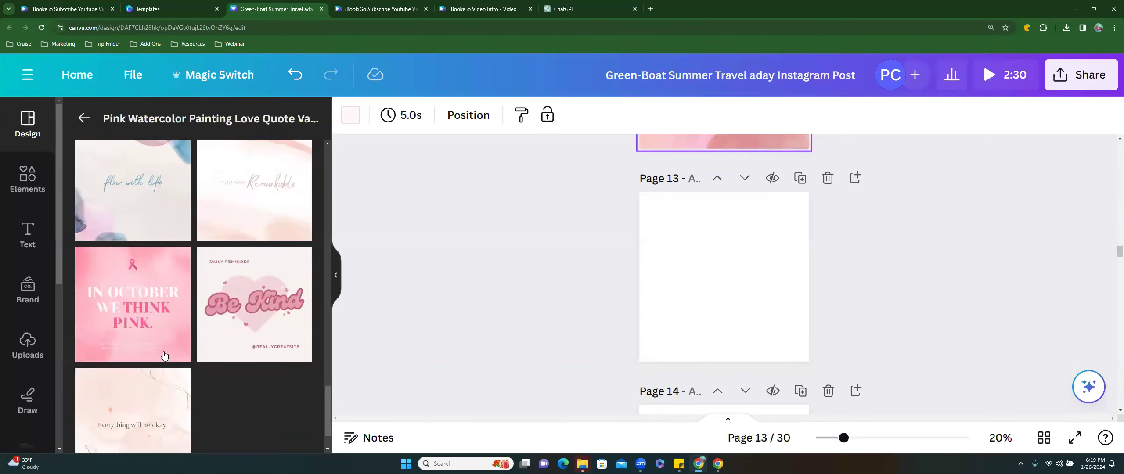
{"action": "scroll", "coordinate": [164, 355], "scroll_direction": "down", "scroll_amount": 1}
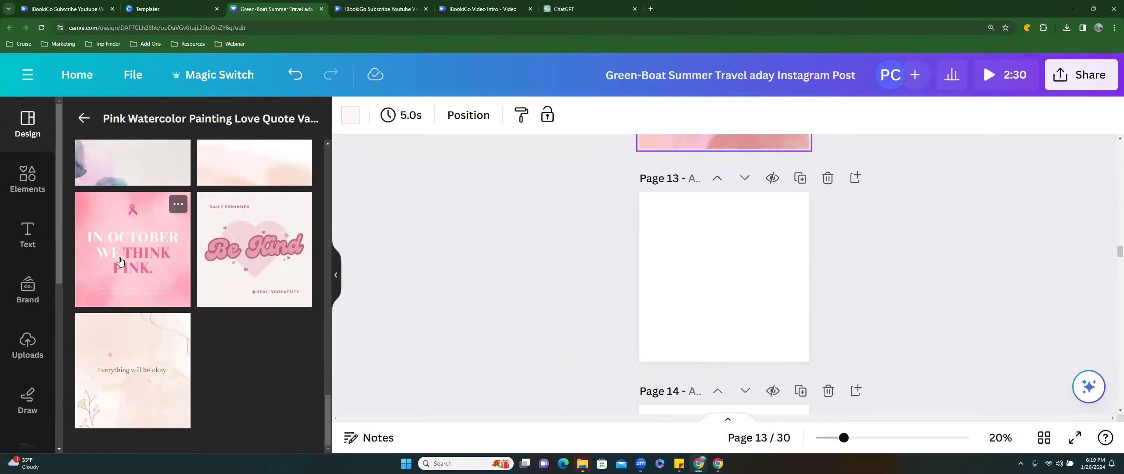
{"action": "left_click", "coordinate": [86, 118]}
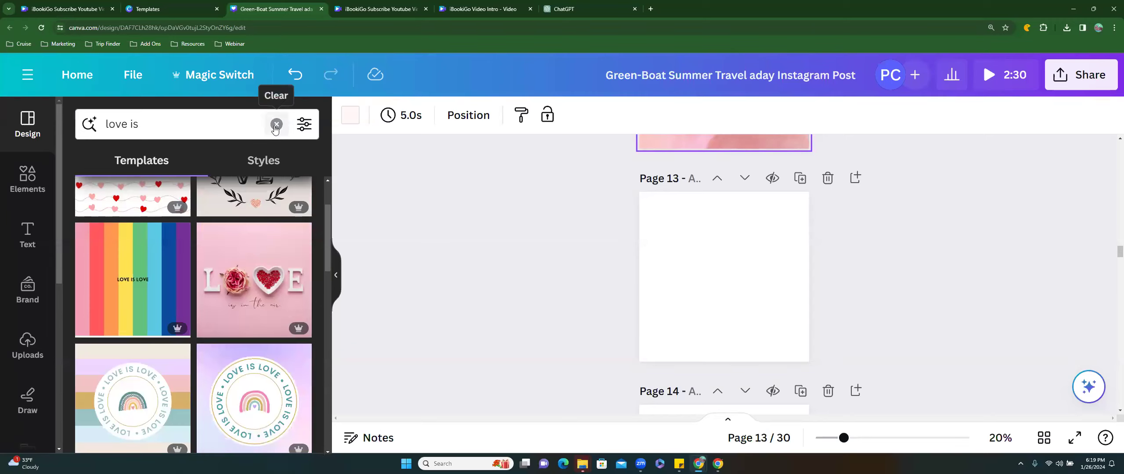
{"action": "left_click", "coordinate": [257, 272]}
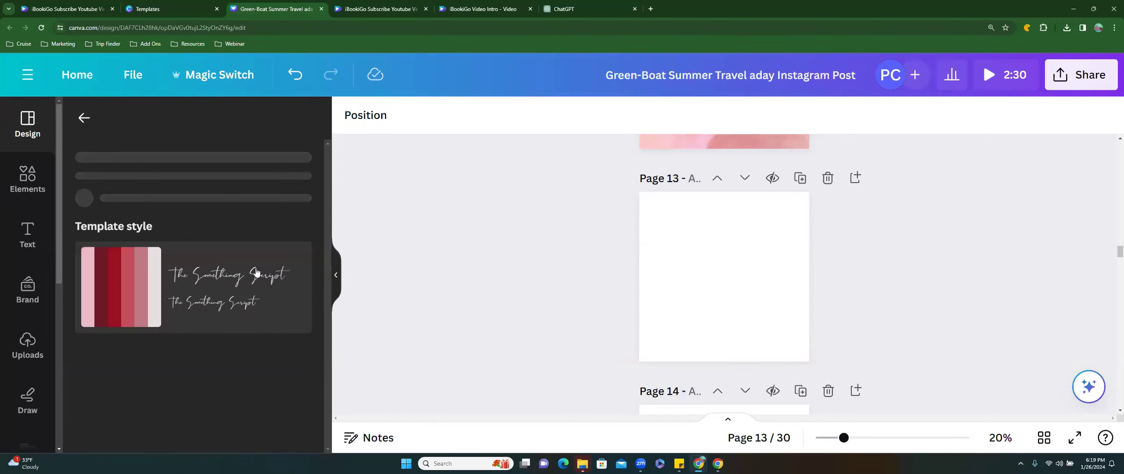
Try to place the phone-screen customer service chat template from the similar designs on blank page 14
{"action": "scroll", "coordinate": [188, 327], "scroll_direction": "down", "scroll_amount": 5}
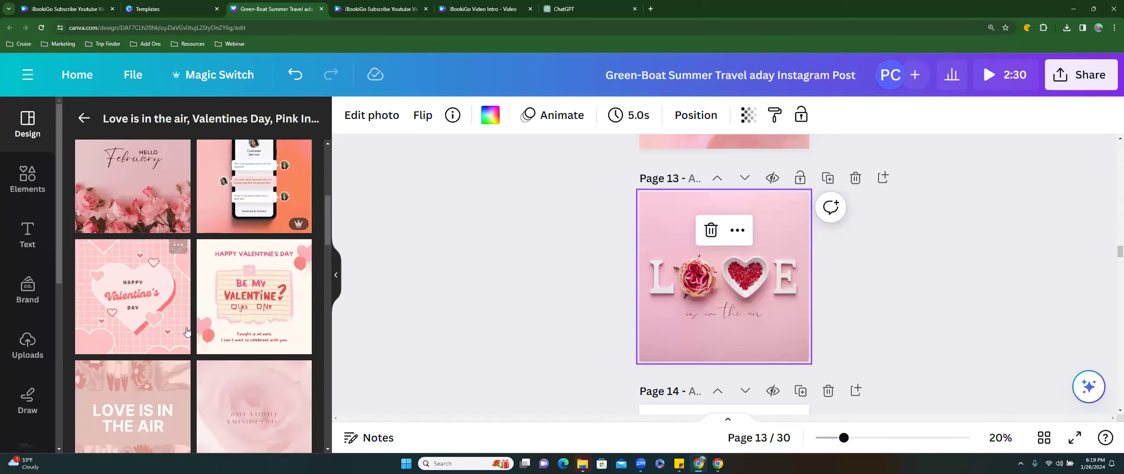
{"action": "scroll", "coordinate": [187, 331], "scroll_direction": "up", "scroll_amount": 1}
{"action": "left_click_drag", "start_coordinate": [217, 251], "coordinate": [647, 444]}
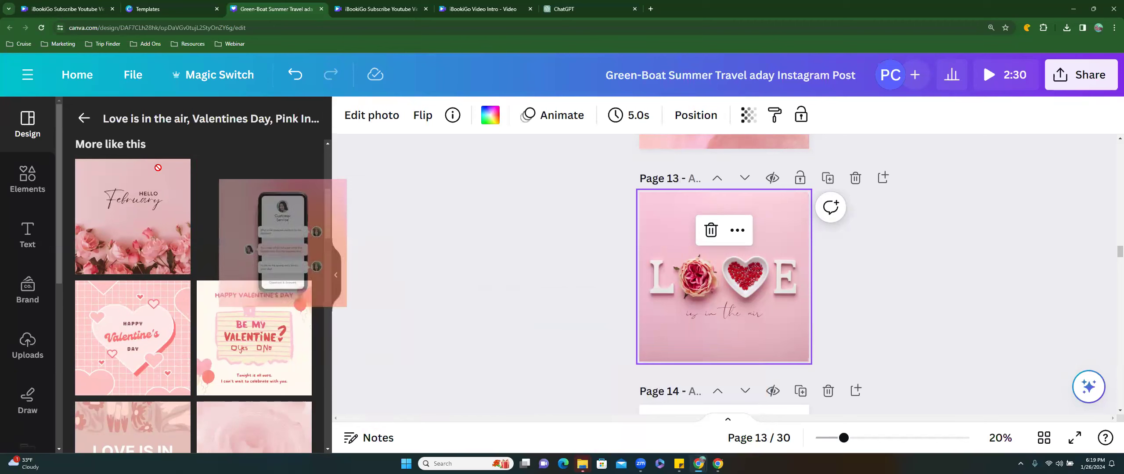
Return from the similar designs to the template search and search for "happy valentines day" templates
{"action": "scroll", "coordinate": [572, 327], "scroll_direction": "down", "scroll_amount": 5}
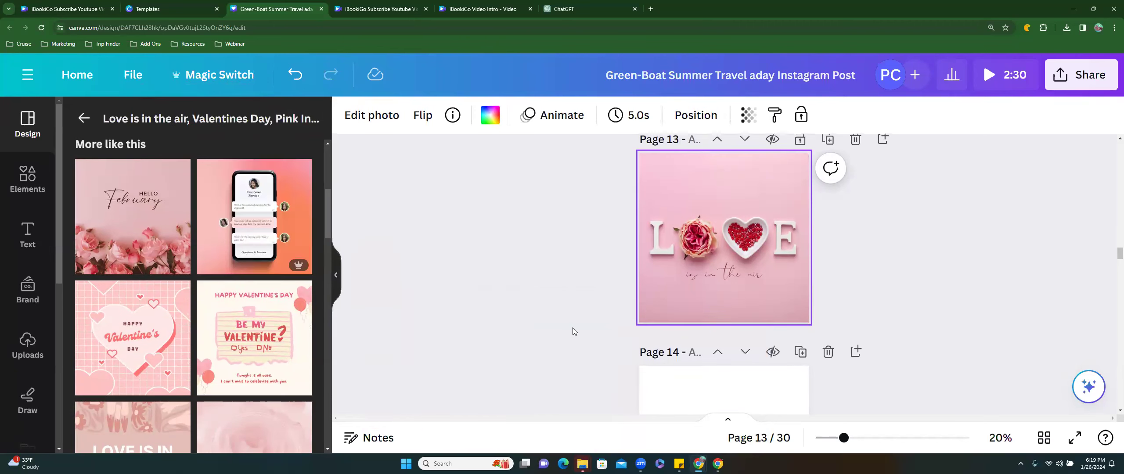
{"action": "left_click", "coordinate": [88, 118]}
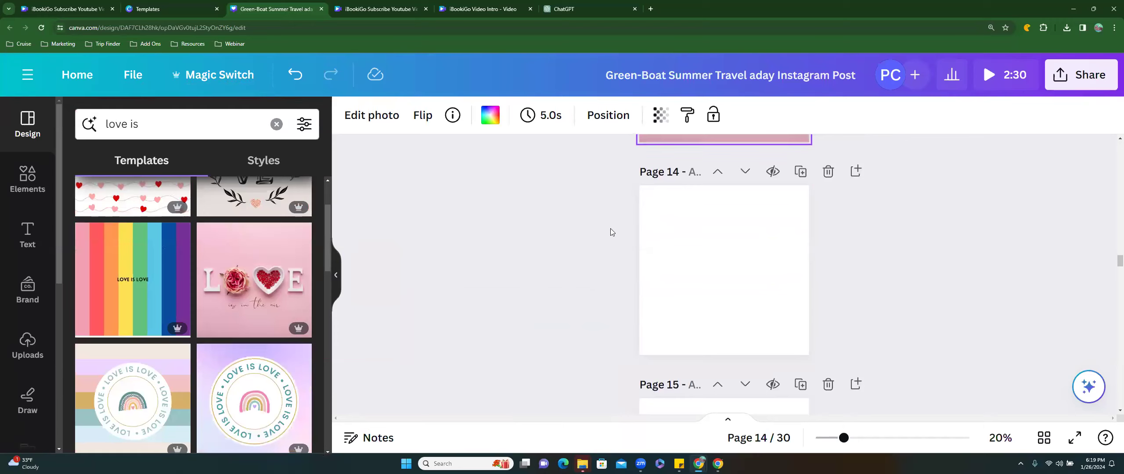
{"action": "left_click", "coordinate": [154, 124]}
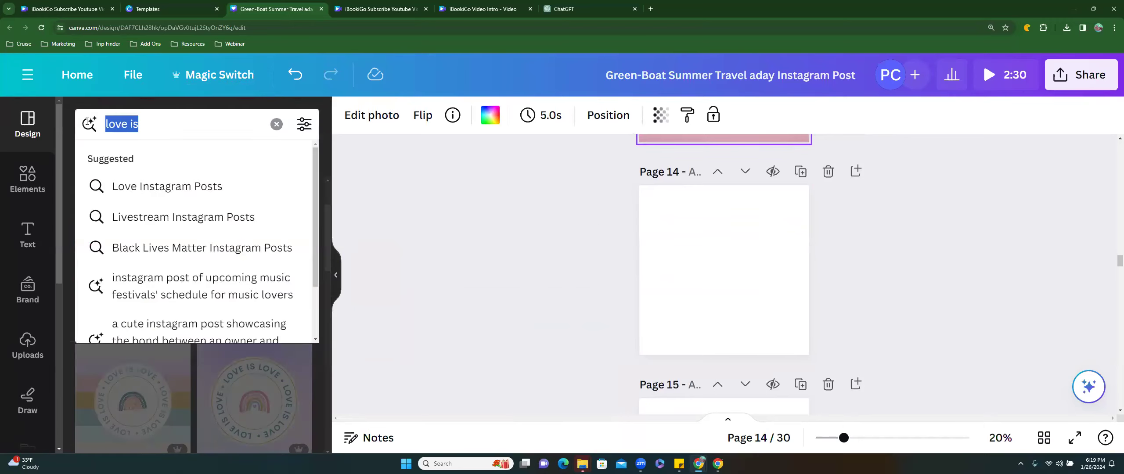
{"action": "type", "text": "happy v"}
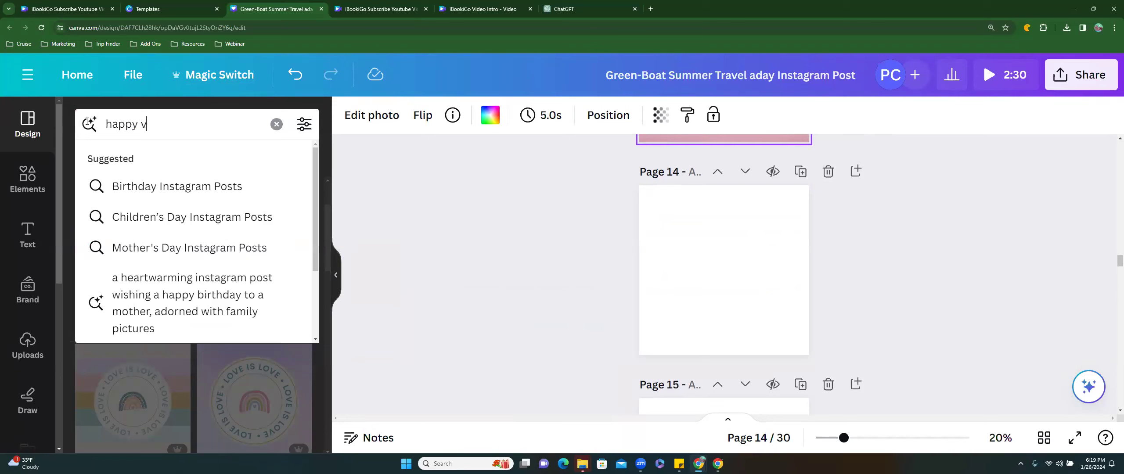
{"action": "type", "text": "alen"}
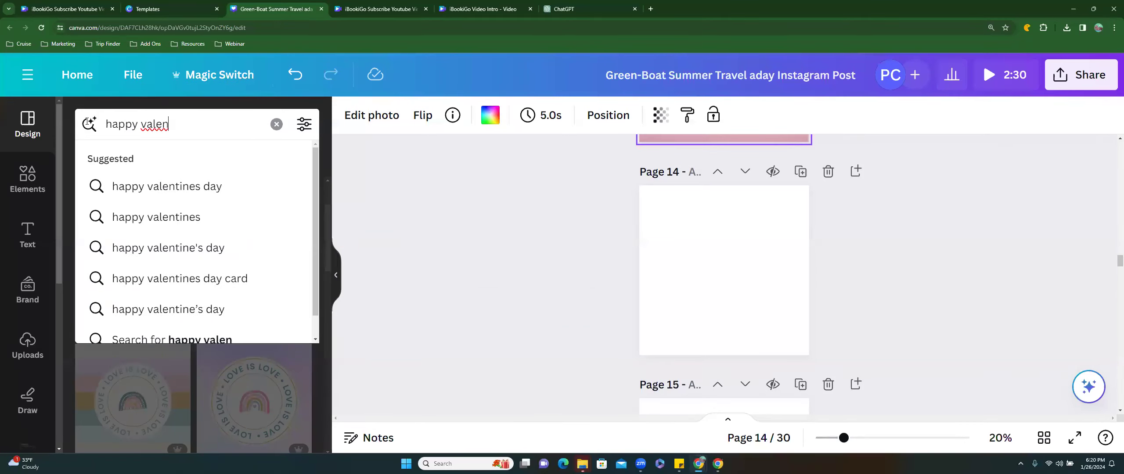
{"action": "left_click", "coordinate": [179, 186]}
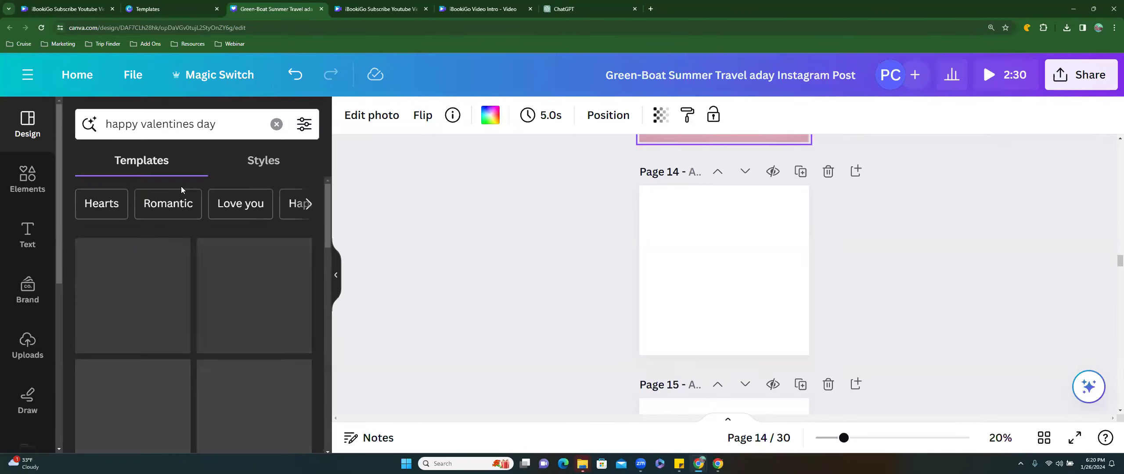
Place the glowing hearts "Reminder" template from the Valentine's Day results on blank page 14
{"action": "scroll", "coordinate": [181, 185], "scroll_direction": "down", "scroll_amount": 4}
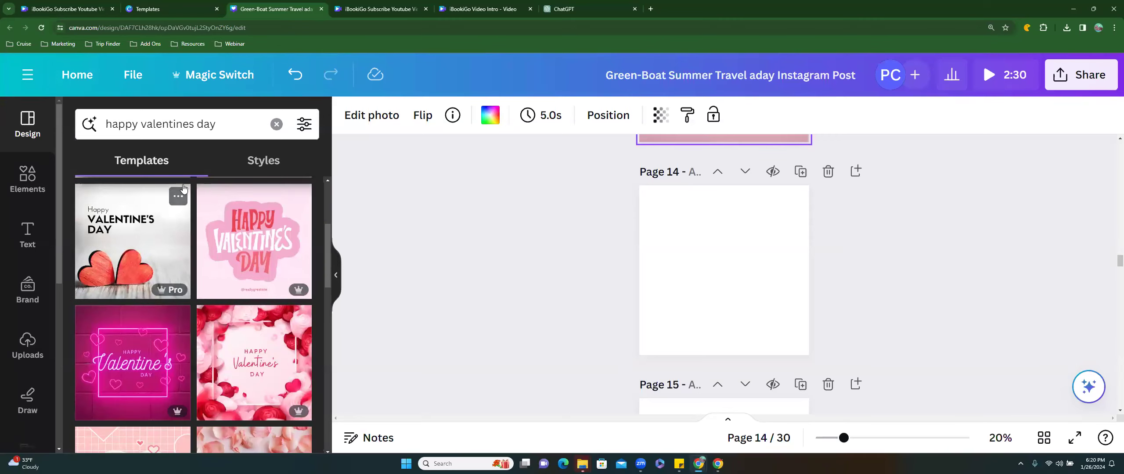
{"action": "scroll", "coordinate": [183, 189], "scroll_direction": "down", "scroll_amount": 3}
{"action": "scroll", "coordinate": [184, 189], "scroll_direction": "down", "scroll_amount": 5}
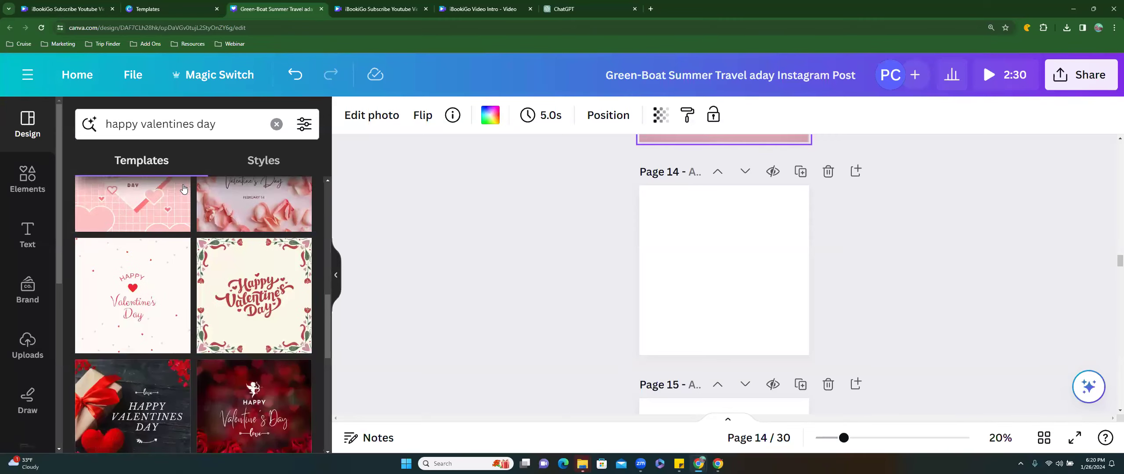
{"action": "scroll", "coordinate": [183, 188], "scroll_direction": "down", "scroll_amount": 3}
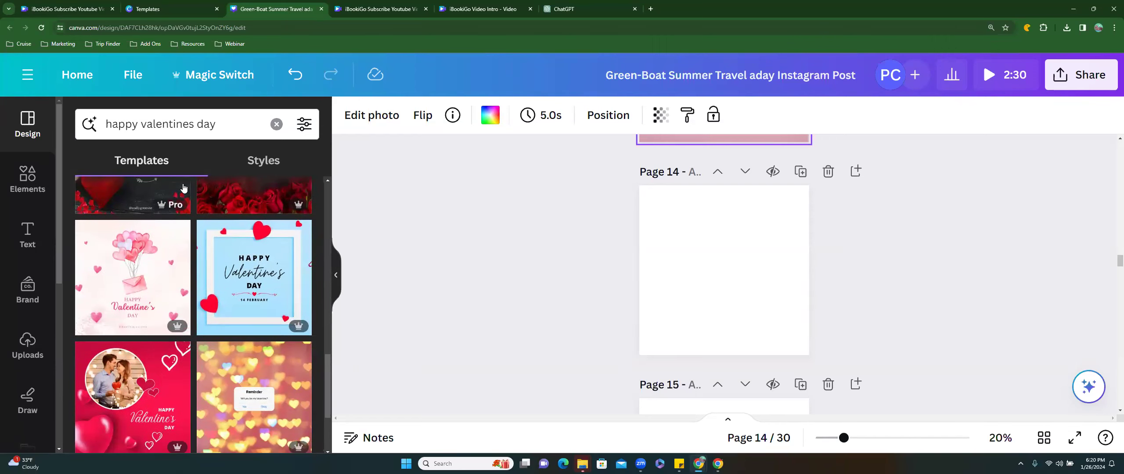
{"action": "scroll", "coordinate": [183, 189], "scroll_direction": "down", "scroll_amount": 2}
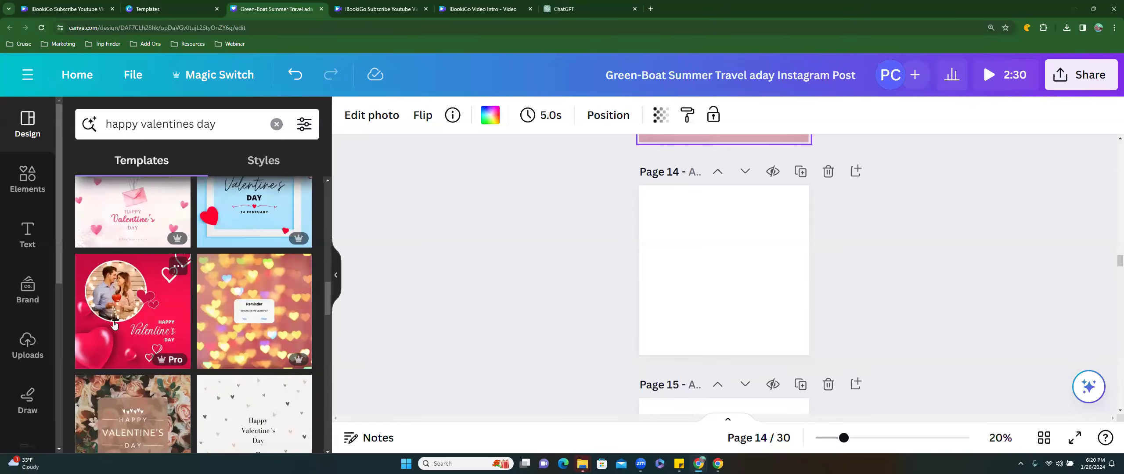
{"action": "left_click", "coordinate": [226, 324]}
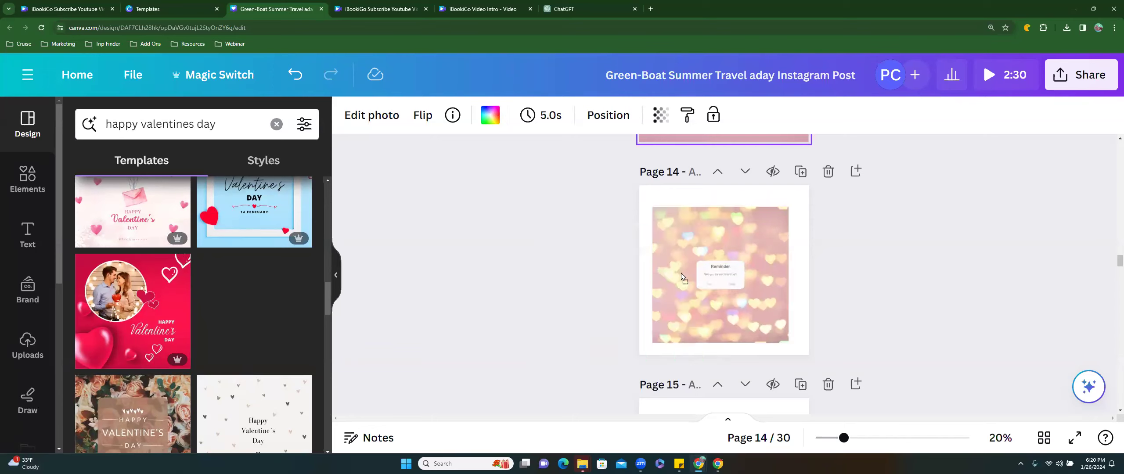
Place the similar template with a phone showing a Valentine's reminder over pink roses on blank page 15
{"action": "scroll", "coordinate": [176, 329], "scroll_direction": "down", "scroll_amount": 3}
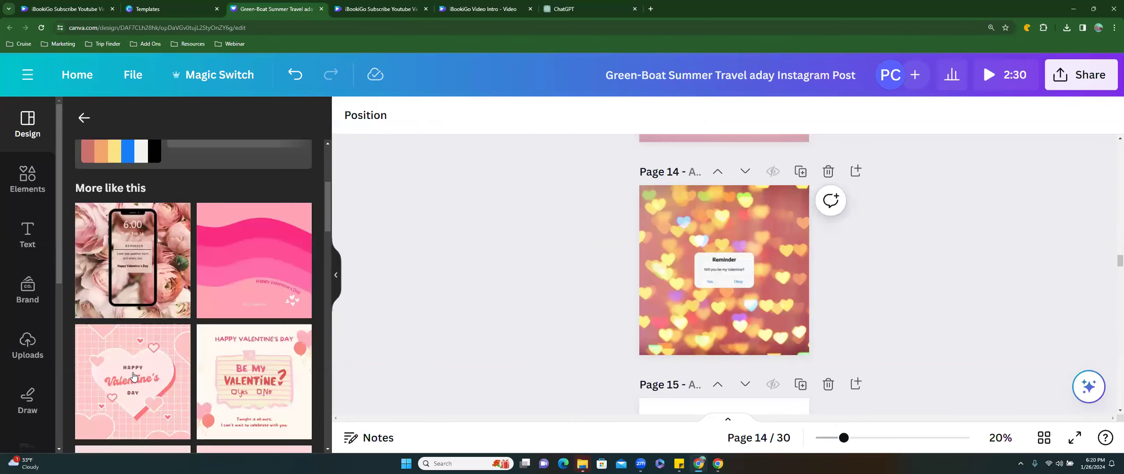
{"action": "left_click_drag", "start_coordinate": [113, 314], "coordinate": [502, 292]}
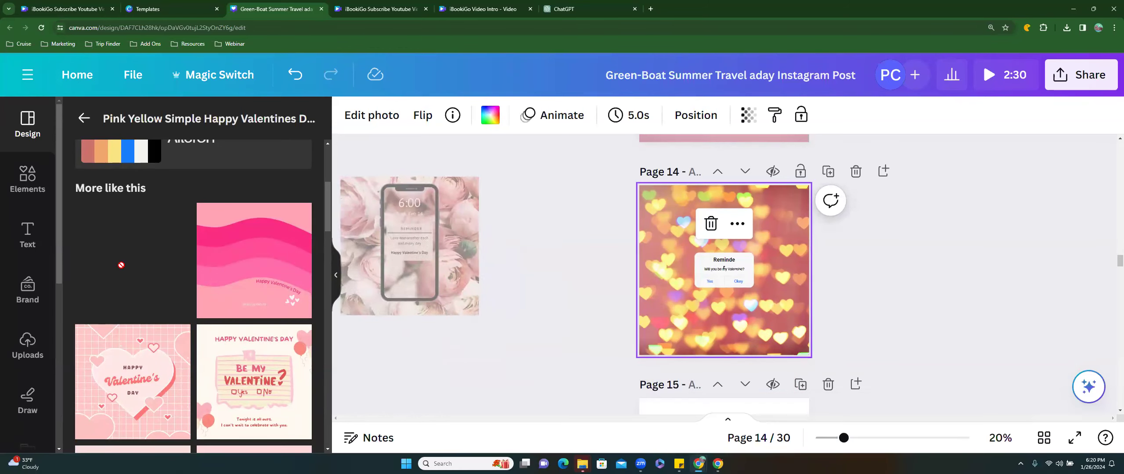
{"action": "scroll", "coordinate": [761, 320], "scroll_direction": "down", "scroll_amount": 3}
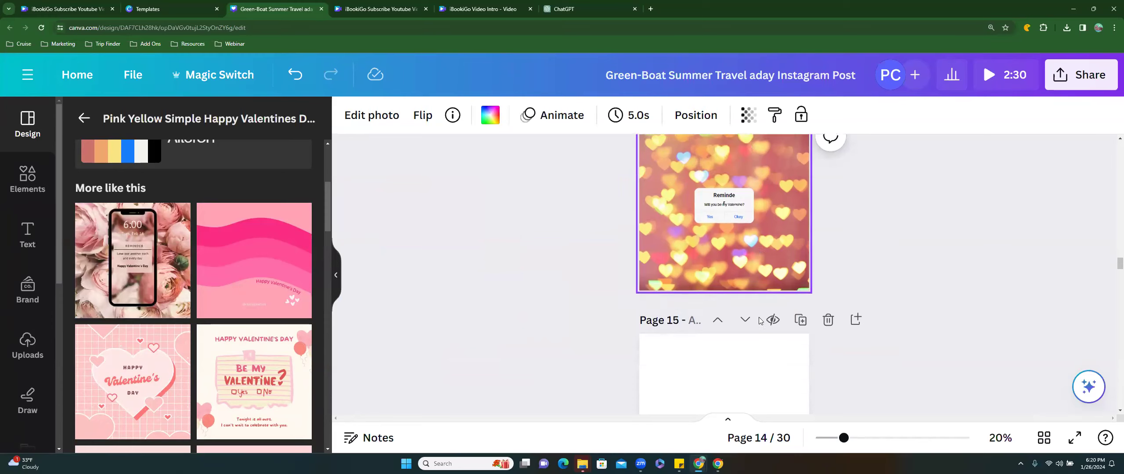
{"action": "scroll", "coordinate": [700, 286], "scroll_direction": "up", "scroll_amount": 12}
{"action": "scroll", "coordinate": [700, 273], "scroll_direction": "up", "scroll_amount": 20}
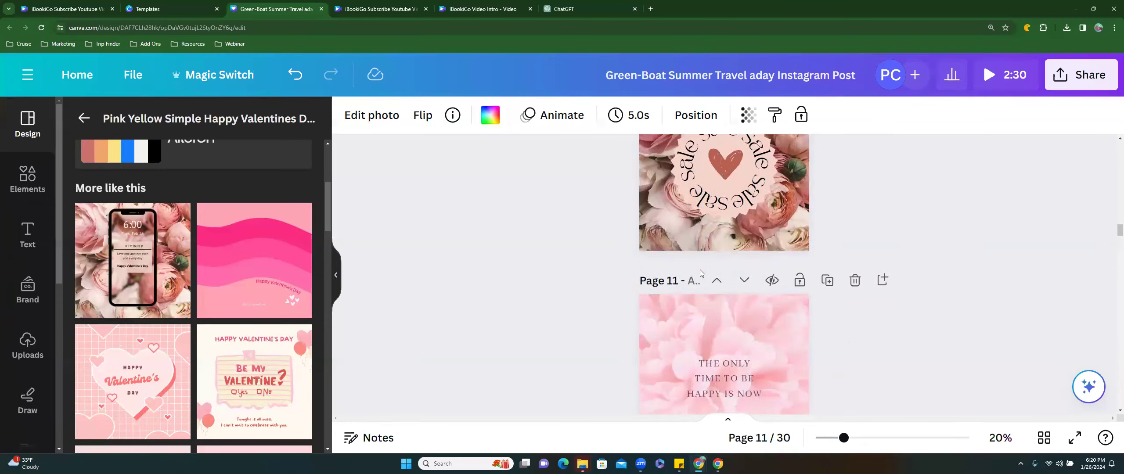
{"action": "scroll", "coordinate": [701, 272], "scroll_direction": "up", "scroll_amount": 5}
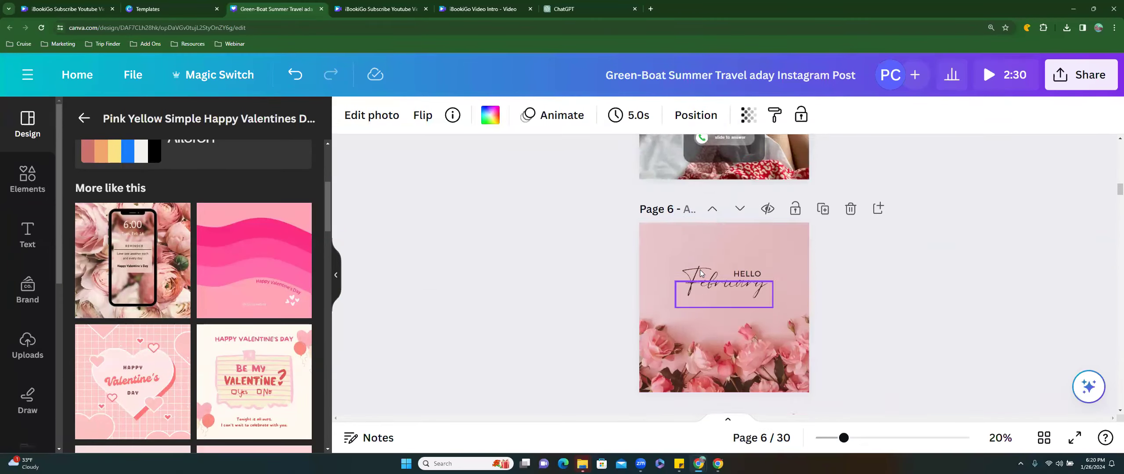
{"action": "scroll", "coordinate": [700, 273], "scroll_direction": "down", "scroll_amount": 10}
{"action": "scroll", "coordinate": [701, 273], "scroll_direction": "down", "scroll_amount": 18}
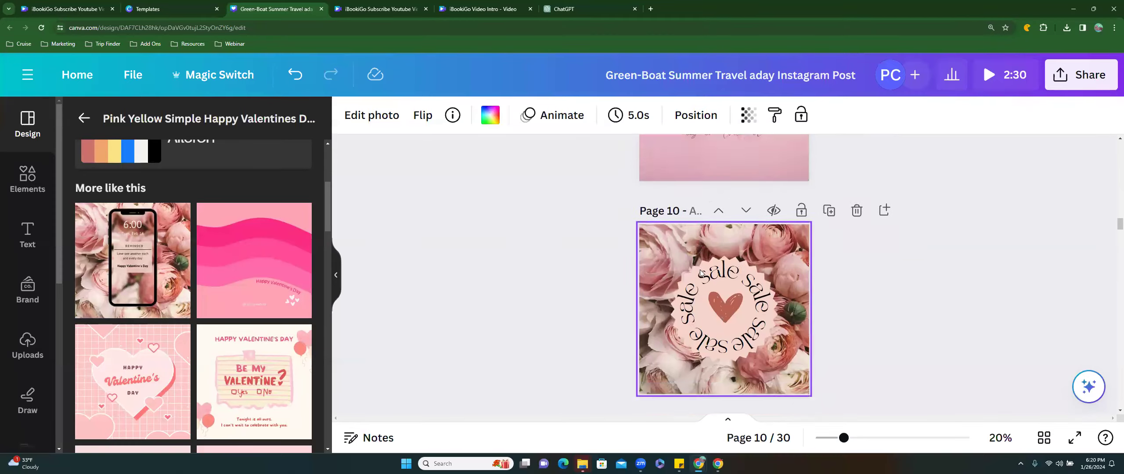
{"action": "scroll", "coordinate": [700, 272], "scroll_direction": "down", "scroll_amount": 7}
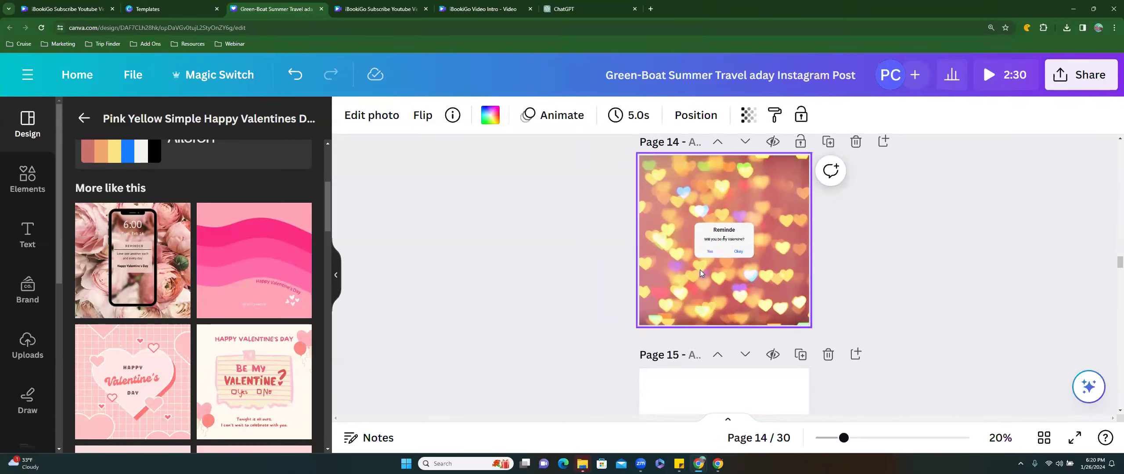
{"action": "left_click_drag", "start_coordinate": [94, 265], "coordinate": [672, 278]}
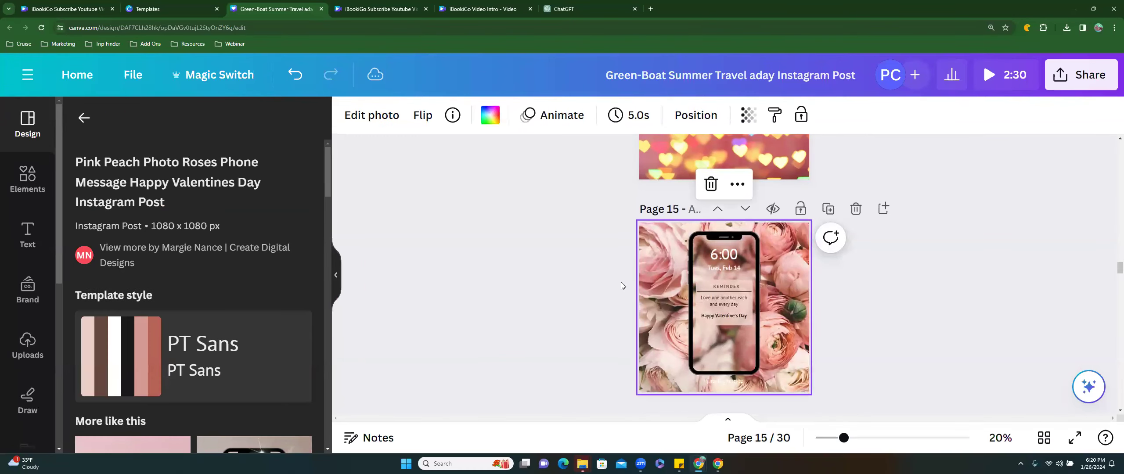
Widen the "Reminder" heading's text box on page 14 so the whole word fits on one line
{"action": "scroll", "coordinate": [622, 281], "scroll_direction": "up", "scroll_amount": 8}
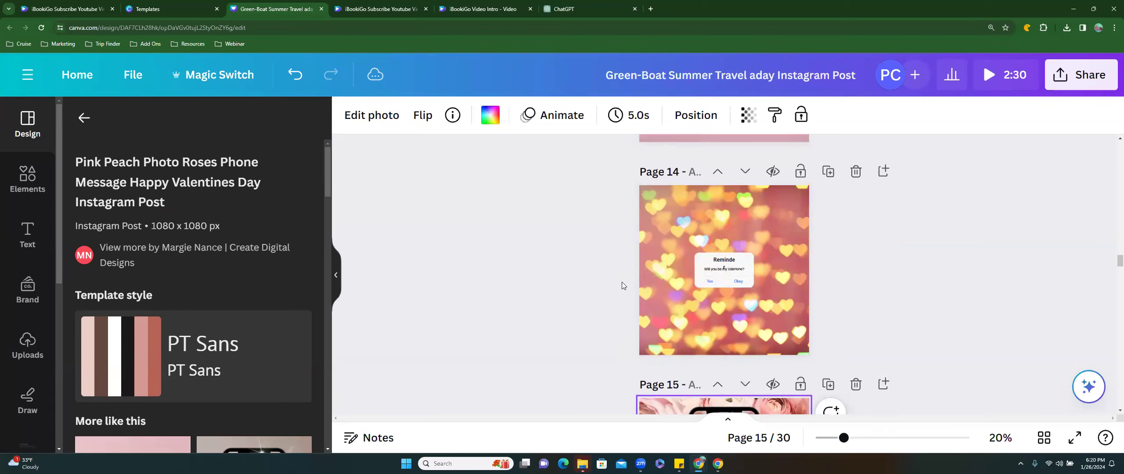
{"action": "scroll", "coordinate": [673, 287], "scroll_direction": "down", "scroll_amount": 5}
{"action": "left_click", "coordinate": [690, 281]}
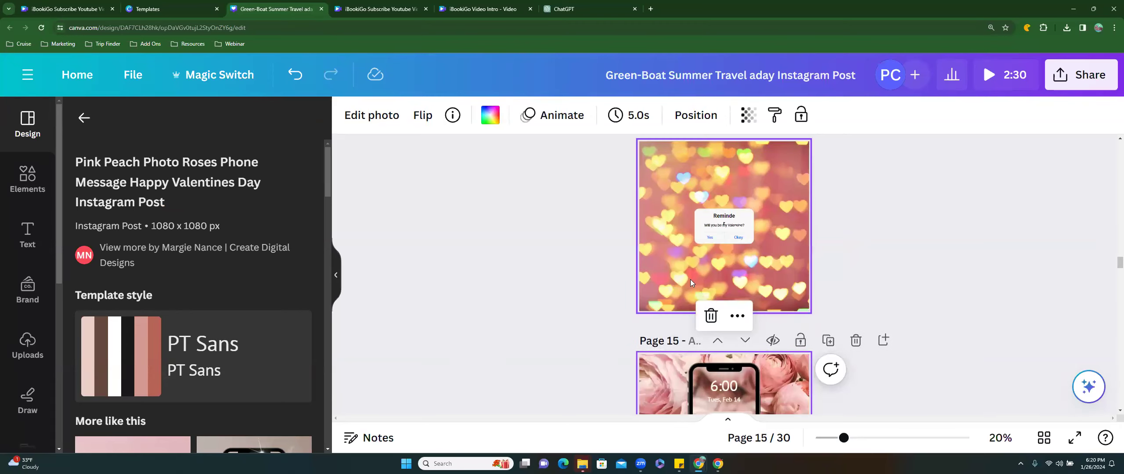
{"action": "left_click", "coordinate": [694, 232]}
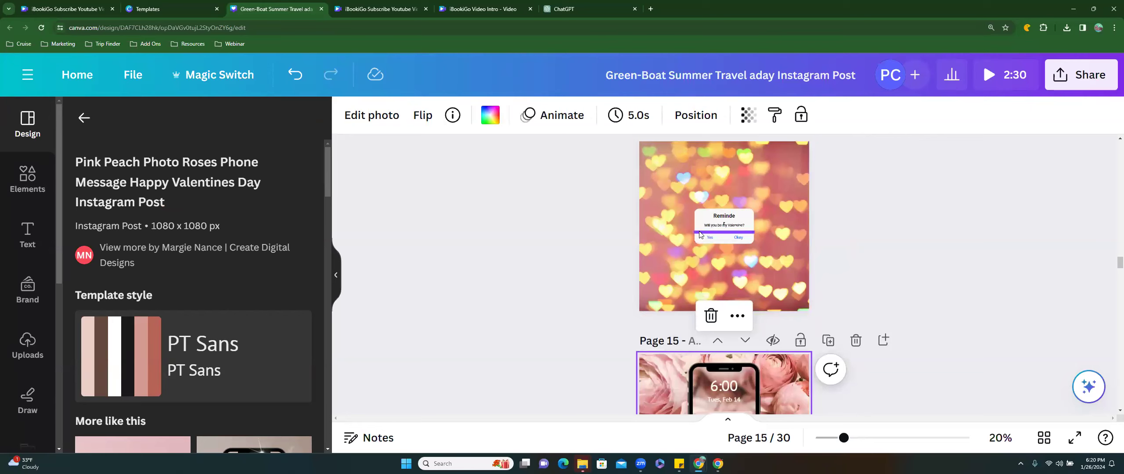
{"action": "left_click", "coordinate": [727, 218]}
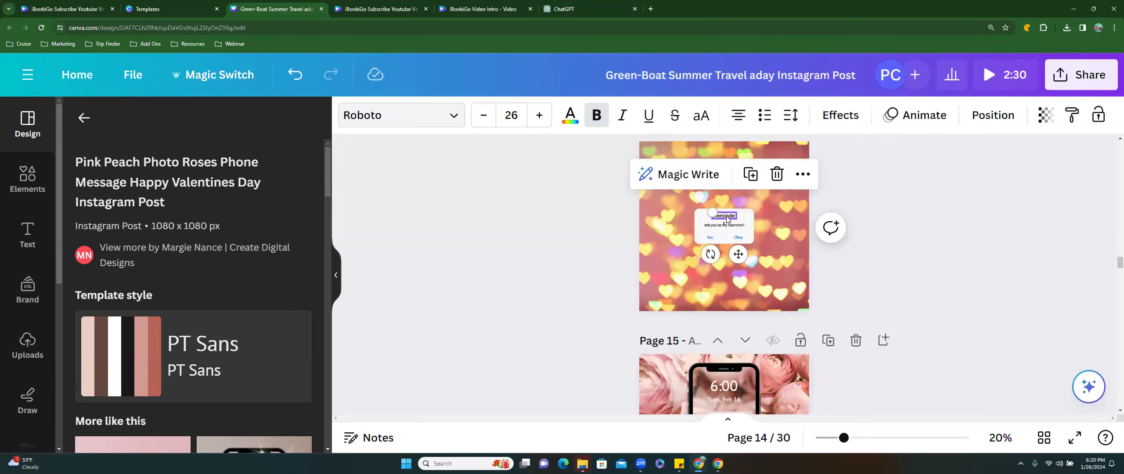
{"action": "left_click", "coordinate": [727, 218]}
{"action": "double_click", "coordinate": [727, 216]}
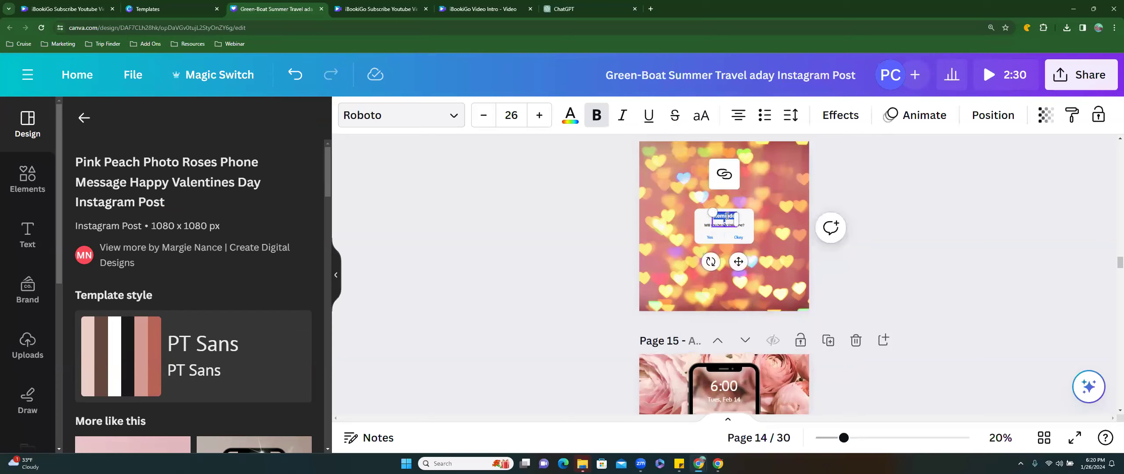
{"action": "left_click_drag", "start_coordinate": [736, 215], "coordinate": [750, 216]}
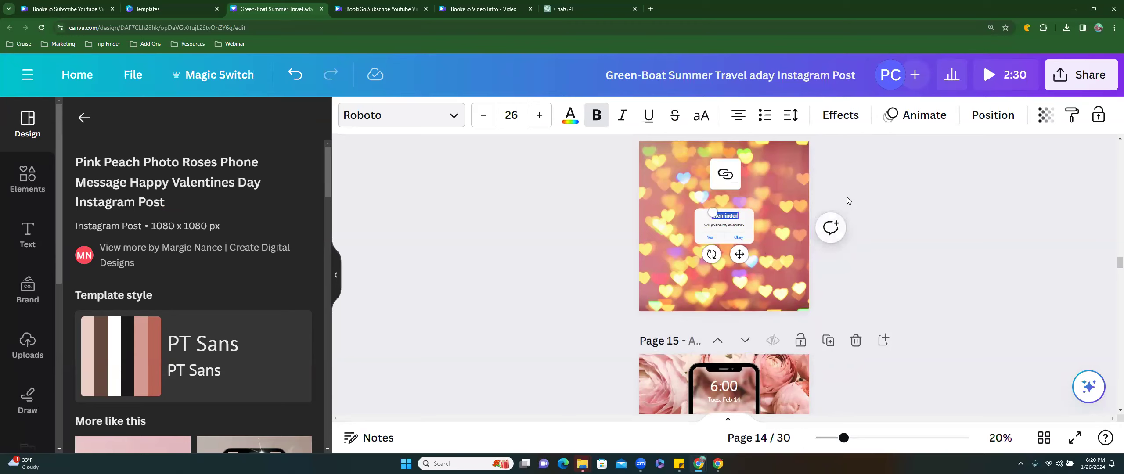
{"action": "left_click", "coordinate": [732, 240]}
Move the "Summer Travel Day" boat page from the start of the design down to page 15
{"action": "scroll", "coordinate": [599, 257], "scroll_direction": "up", "scroll_amount": 20}
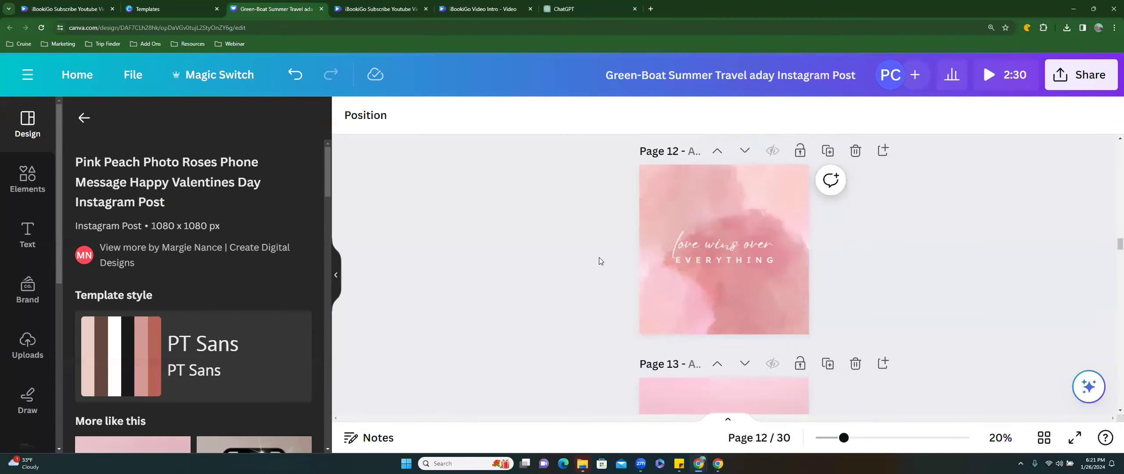
{"action": "scroll", "coordinate": [599, 258], "scroll_direction": "up", "scroll_amount": 20}
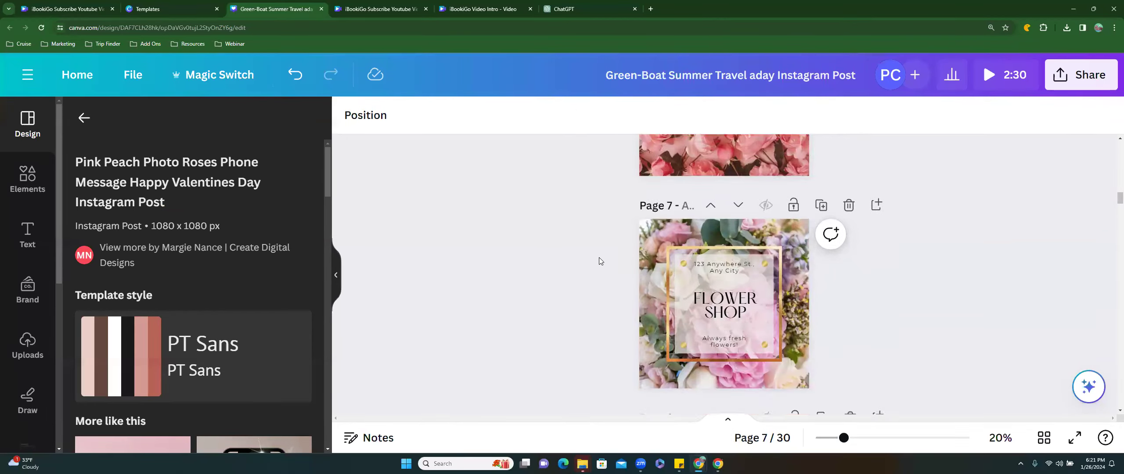
{"action": "scroll", "coordinate": [599, 261], "scroll_direction": "up", "scroll_amount": 20}
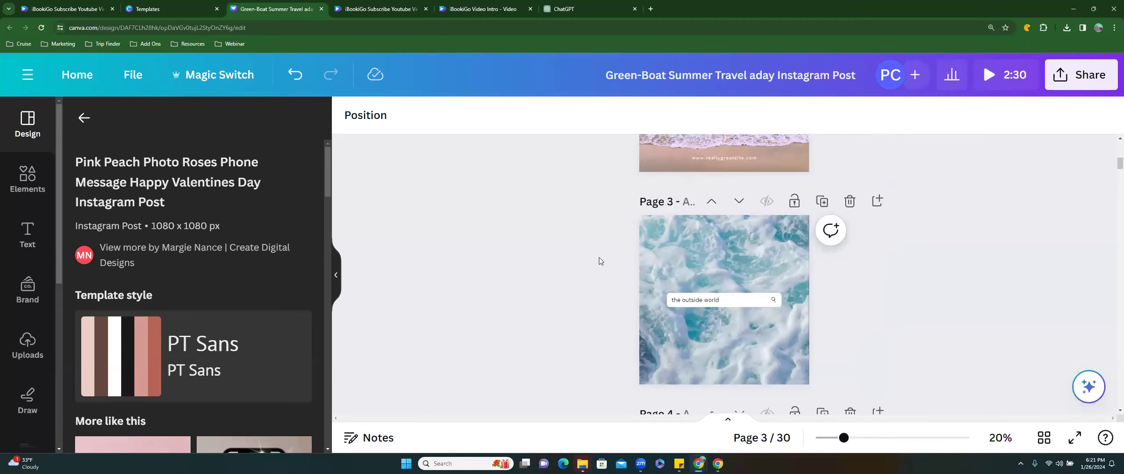
{"action": "scroll", "coordinate": [599, 258], "scroll_direction": "down", "scroll_amount": 6}
{"action": "scroll", "coordinate": [599, 258], "scroll_direction": "up", "scroll_amount": 6}
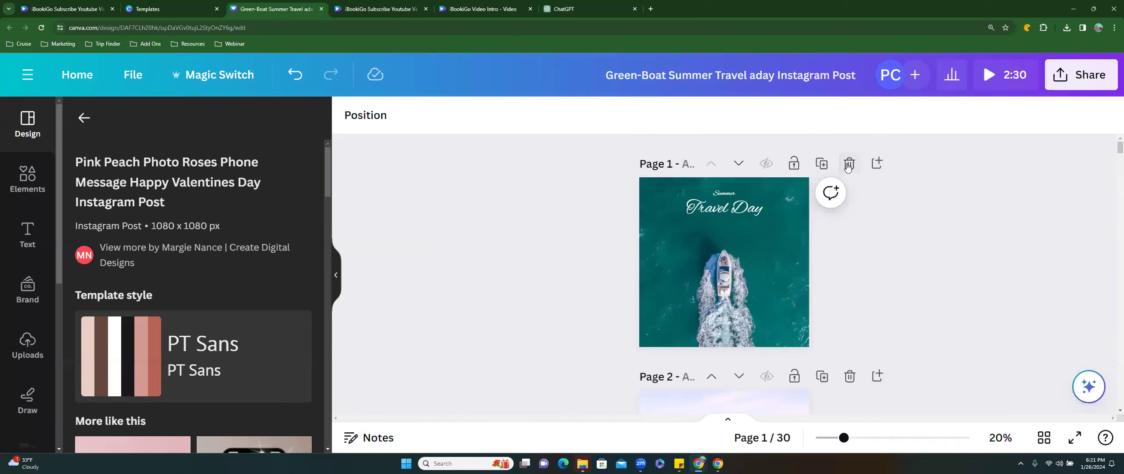
{"action": "left_click", "coordinate": [738, 163]}
{"action": "left_click", "coordinate": [739, 164]}
{"action": "left_click", "coordinate": [739, 165]}
{"action": "left_click", "coordinate": [738, 165]}
{"action": "left_click", "coordinate": [738, 165]}
{"action": "left_click", "coordinate": [739, 164]}
{"action": "left_click", "coordinate": [738, 164]}
{"action": "left_click", "coordinate": [738, 164]}
{"action": "left_click", "coordinate": [738, 164]}
{"action": "left_click", "coordinate": [738, 164]}
{"action": "left_click", "coordinate": [739, 164]}
{"action": "left_click", "coordinate": [739, 164]}
{"action": "left_click", "coordinate": [738, 164]}
{"action": "left_click", "coordinate": [738, 165]}
{"action": "scroll", "coordinate": [738, 165], "scroll_direction": "down", "scroll_amount": 1}
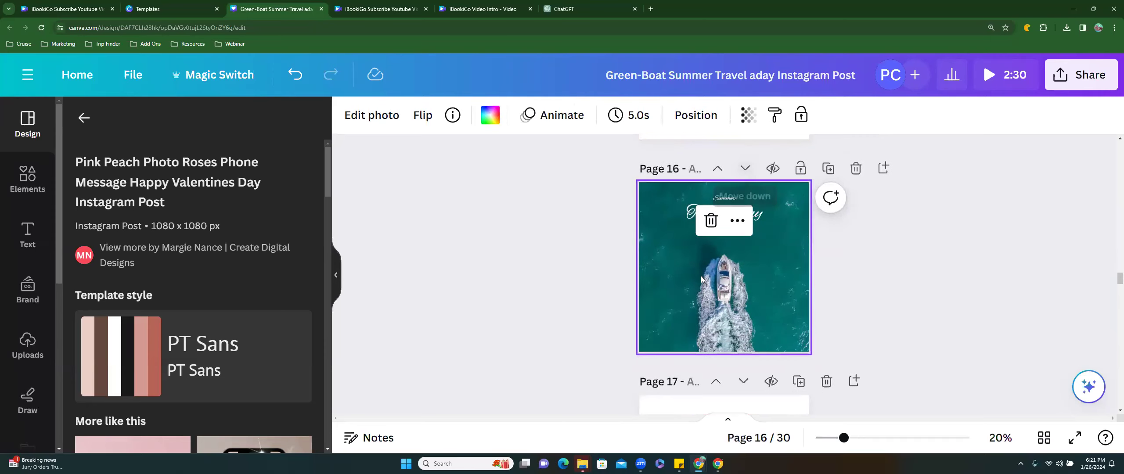
{"action": "scroll", "coordinate": [699, 276], "scroll_direction": "up", "scroll_amount": 9}
{"action": "scroll", "coordinate": [702, 279], "scroll_direction": "down", "scroll_amount": 8}
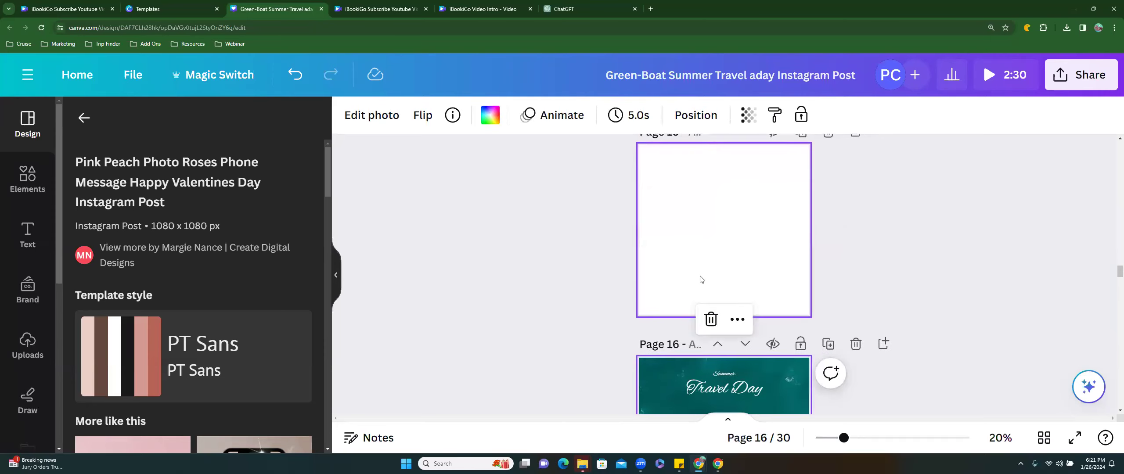
{"action": "scroll", "coordinate": [719, 245], "scroll_direction": "up", "scroll_amount": 3}
{"action": "scroll", "coordinate": [717, 292], "scroll_direction": "up", "scroll_amount": 15}
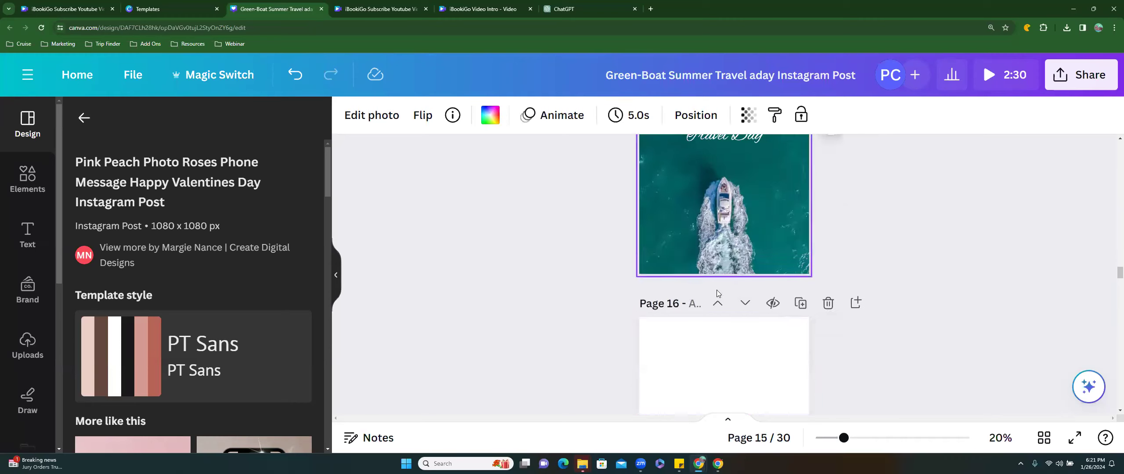
Return to the start of the design, select the "All I need is vitamin Sea" page, and show all pages as a grid
{"action": "scroll", "coordinate": [716, 285], "scroll_direction": "up", "scroll_amount": 20}
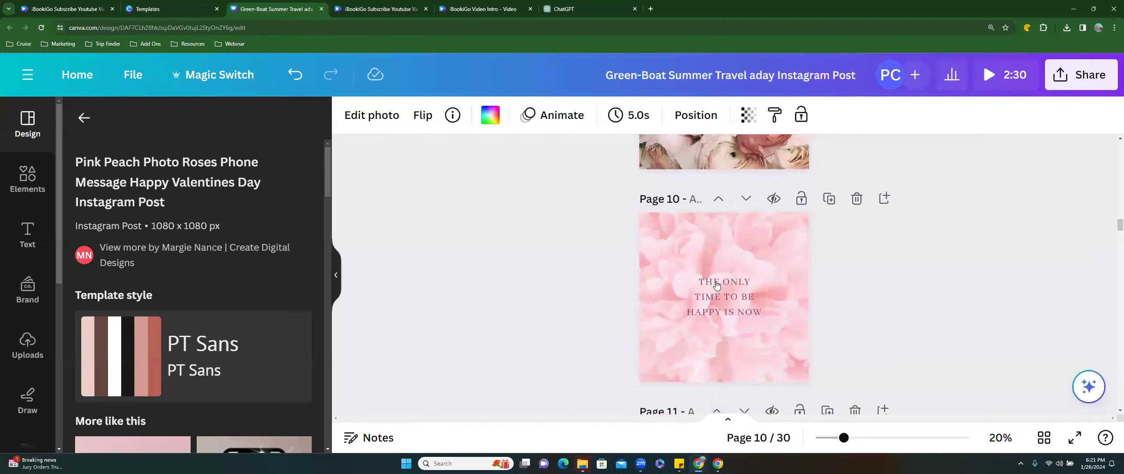
{"action": "scroll", "coordinate": [716, 284], "scroll_direction": "up", "scroll_amount": 20}
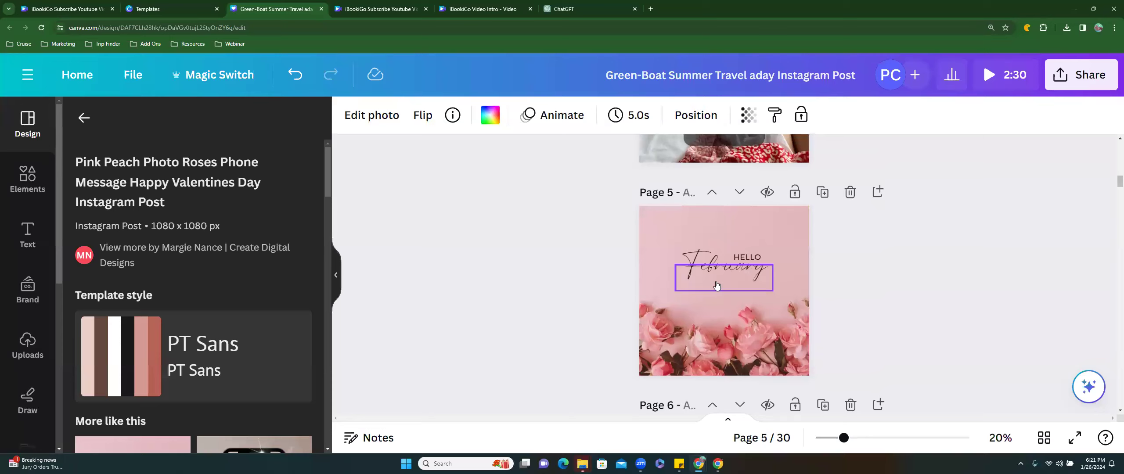
{"action": "scroll", "coordinate": [715, 285], "scroll_direction": "up", "scroll_amount": 3}
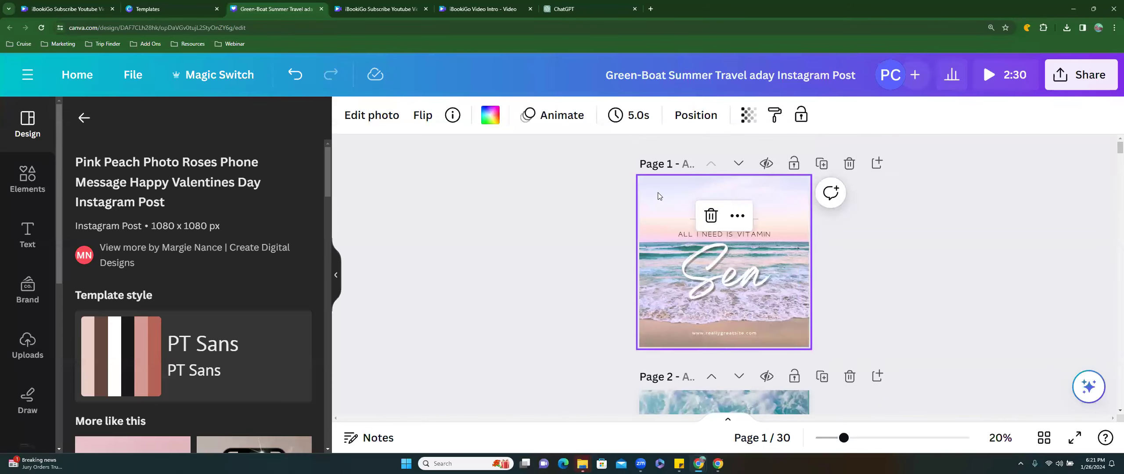
{"action": "scroll", "coordinate": [656, 284], "scroll_direction": "down", "scroll_amount": 3}
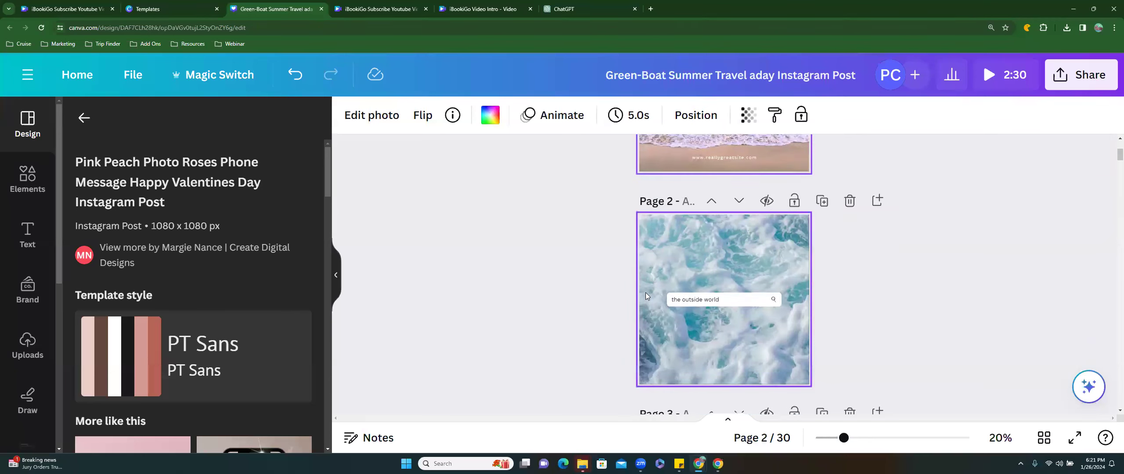
{"action": "left_click", "coordinate": [645, 295]}
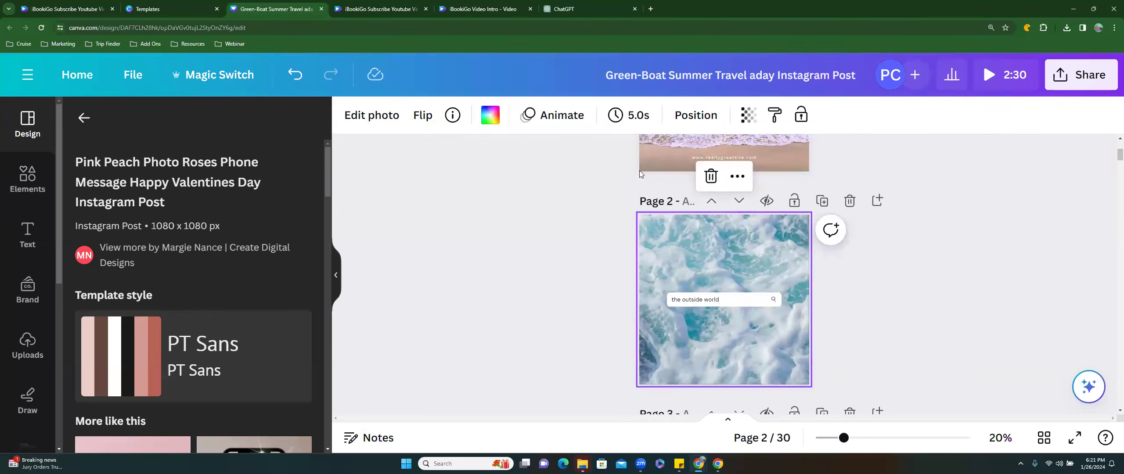
{"action": "left_click", "coordinate": [637, 240]}
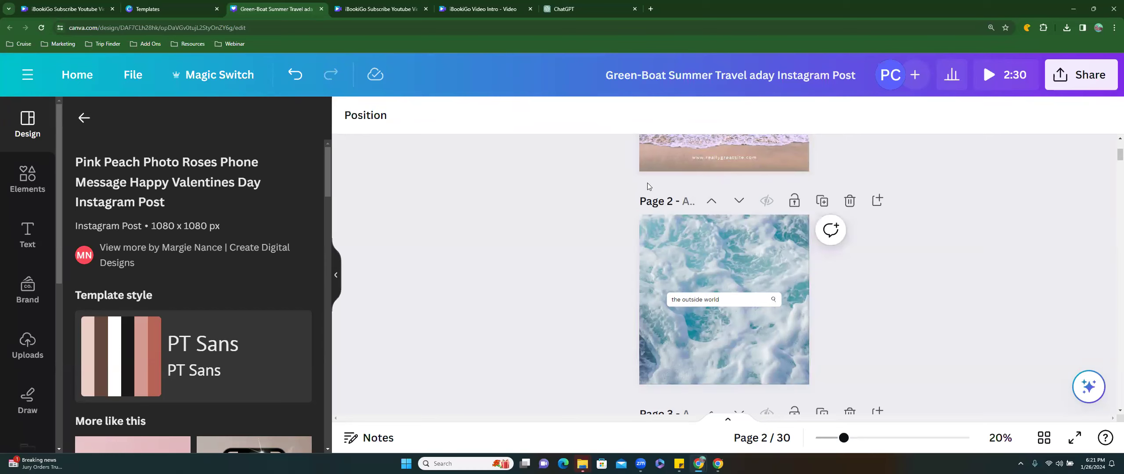
{"action": "left_click", "coordinate": [649, 166]}
{"action": "left_click", "coordinate": [1048, 439]}
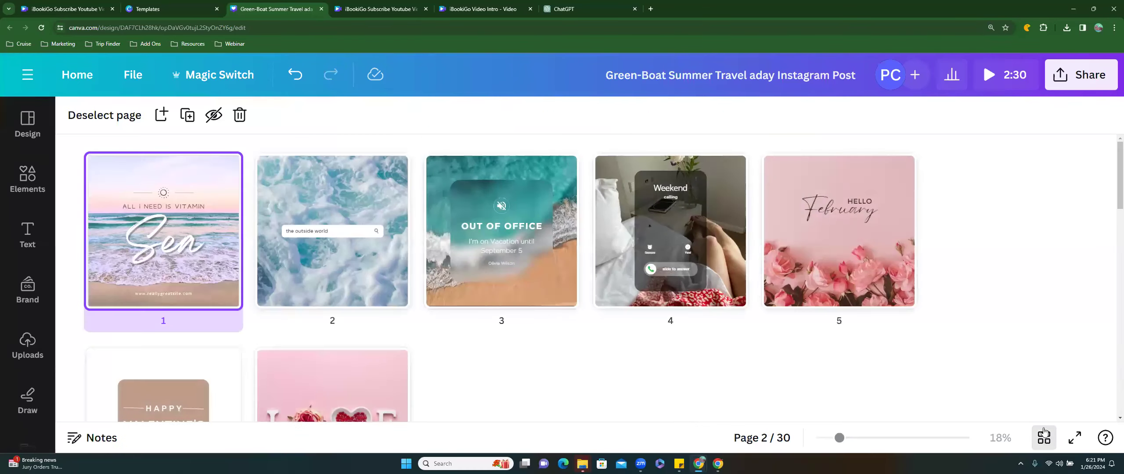
Move the "All I need is vitamin Sea" page from page 1 to page 15, right after the "Summer Travel Day" page
{"action": "scroll", "coordinate": [424, 333], "scroll_direction": "down", "scroll_amount": 1}
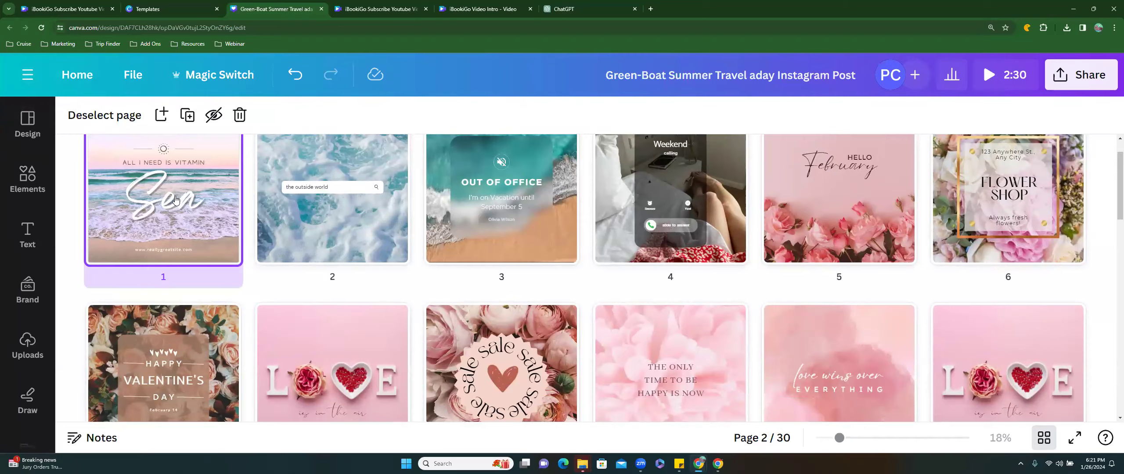
{"action": "left_click_drag", "start_coordinate": [246, 244], "coordinate": [637, 286]}
{"action": "scroll", "coordinate": [162, 163], "scroll_direction": "up", "scroll_amount": 5}
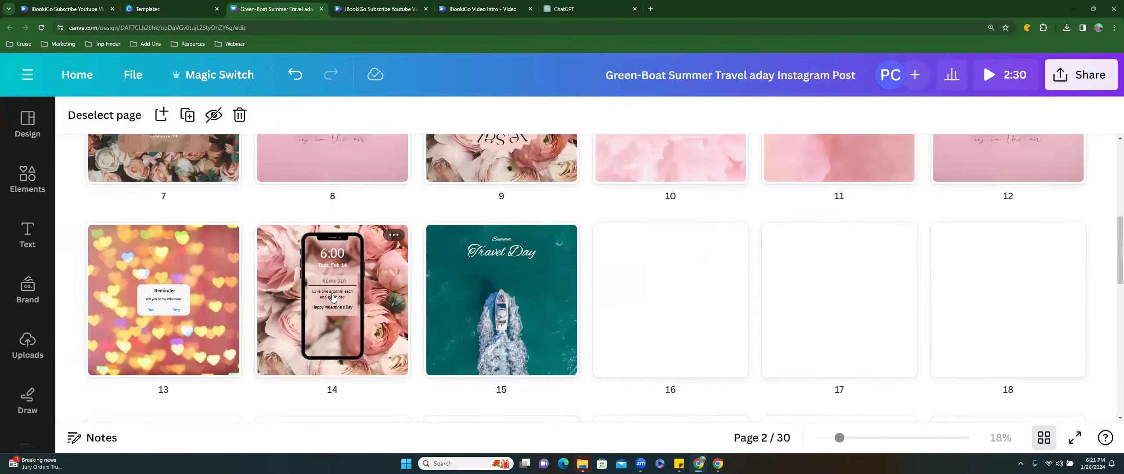
{"action": "left_click_drag", "start_coordinate": [213, 174], "coordinate": [615, 308]}
Move the "Weekend calling" page after the "Sea" page, and place the "Out of Office" page right behind it
{"action": "scroll", "coordinate": [611, 317], "scroll_direction": "up", "scroll_amount": 5}
{"action": "scroll", "coordinate": [509, 229], "scroll_direction": "up", "scroll_amount": 3}
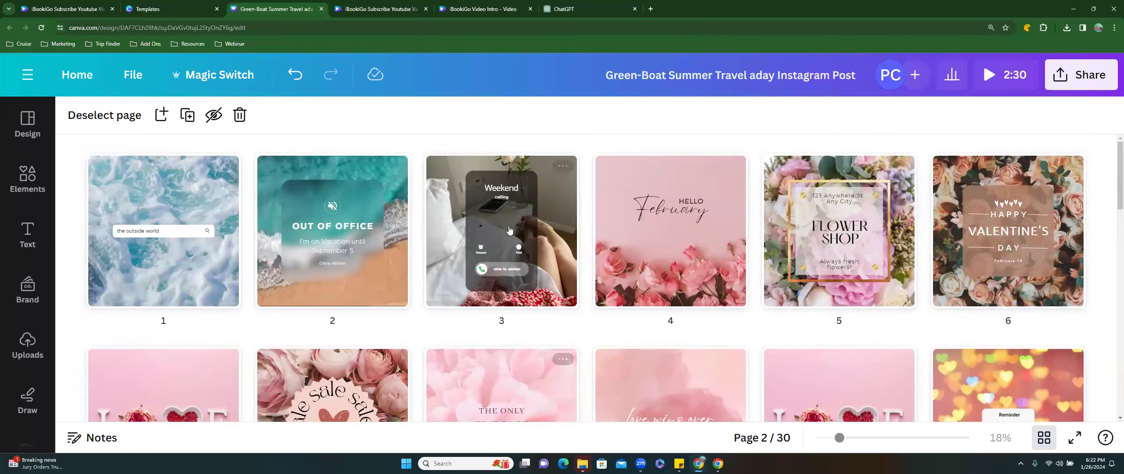
{"action": "left_click_drag", "start_coordinate": [540, 298], "coordinate": [614, 272]}
{"action": "scroll", "coordinate": [277, 220], "scroll_direction": "up", "scroll_amount": 7}
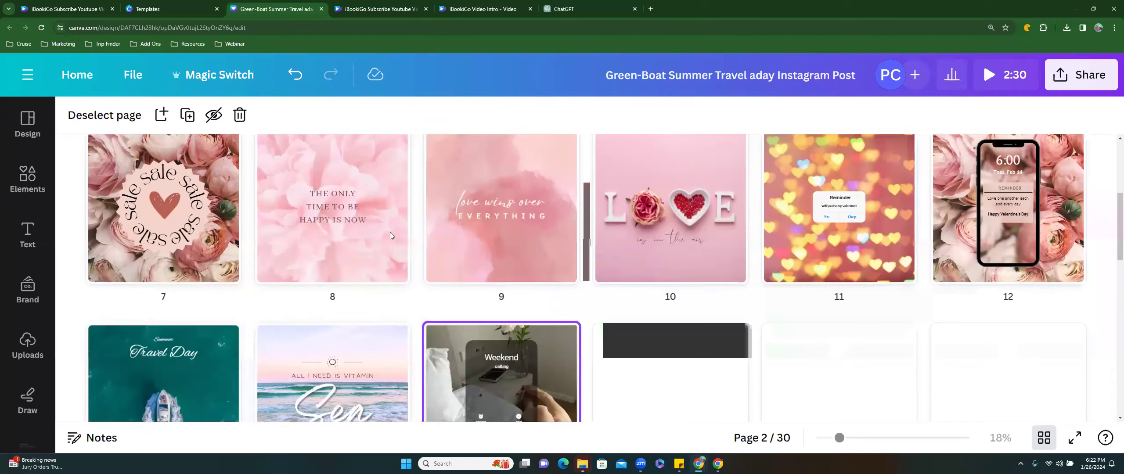
{"action": "scroll", "coordinate": [278, 221], "scroll_direction": "up", "scroll_amount": 2}
{"action": "left_click_drag", "start_coordinate": [285, 206], "coordinate": [615, 286]}
Move the ocean waves page with "the outside world" search bar from page 1 to page 15, after "Out of Office"
{"action": "scroll", "coordinate": [614, 286], "scroll_direction": "up", "scroll_amount": 6}
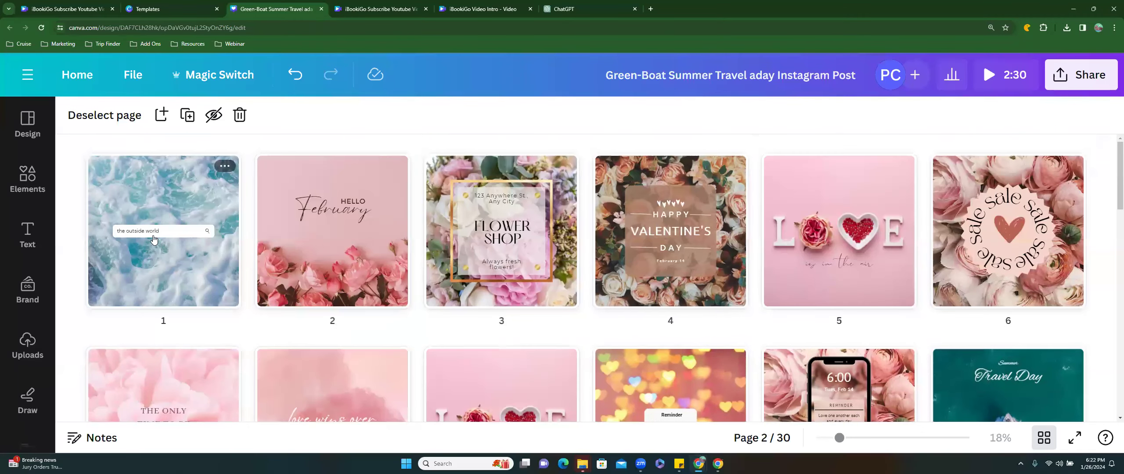
{"action": "left_click_drag", "start_coordinate": [153, 240], "coordinate": [499, 274]}
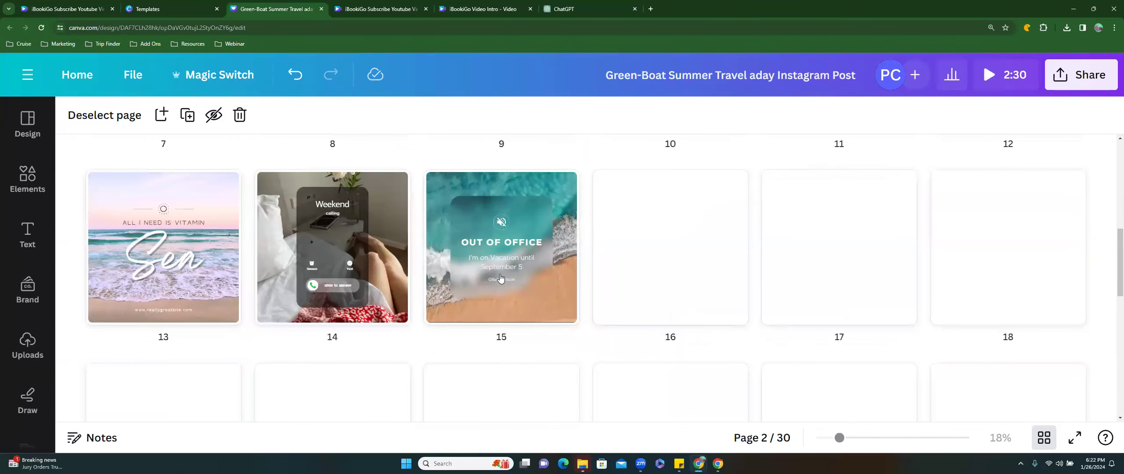
{"action": "scroll", "coordinate": [153, 200], "scroll_direction": "up", "scroll_amount": 6}
{"action": "mouse_move", "coordinate": [145, 188]}
{"action": "left_mouse_down"}
{"action": "mouse_move", "coordinate": [559, 346]}
{"action": "mouse_move", "coordinate": [664, 404]}
{"action": "mouse_move", "coordinate": [629, 171]}
{"action": "mouse_move", "coordinate": [640, 306]}
{"action": "mouse_move", "coordinate": [614, 309]}
{"action": "left_mouse_up"}
Move the first "LOVE is in the air" page from page 4 to page 2, directly after "Hello February"
{"action": "scroll", "coordinate": [483, 303], "scroll_direction": "up", "scroll_amount": 5}
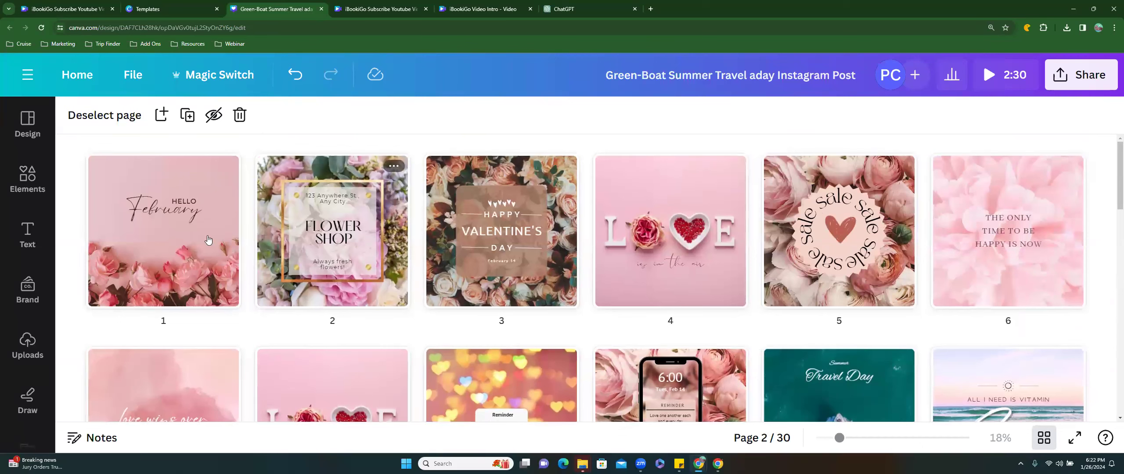
{"action": "left_click_drag", "start_coordinate": [609, 223], "coordinate": [348, 242]}
{"action": "left_click_drag", "start_coordinate": [649, 244], "coordinate": [230, 237]}
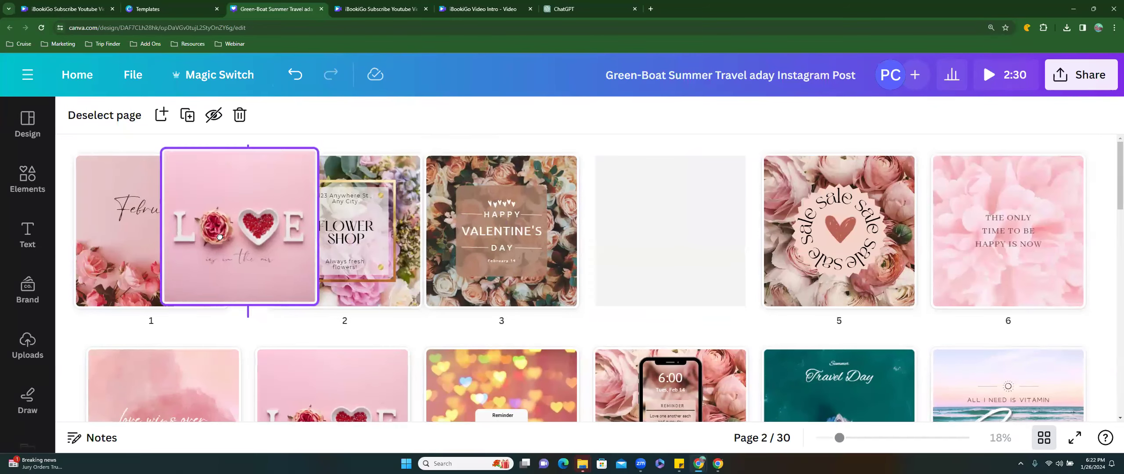
Arrange the heart sale page, "The only time to be happy is now", and "Flower Shop" as pages 3, 4 and 5
{"action": "mouse_move", "coordinate": [849, 239]}
{"action": "left_mouse_down"}
{"action": "mouse_move", "coordinate": [434, 243]}
{"action": "mouse_move", "coordinate": [443, 245]}
{"action": "left_mouse_up"}
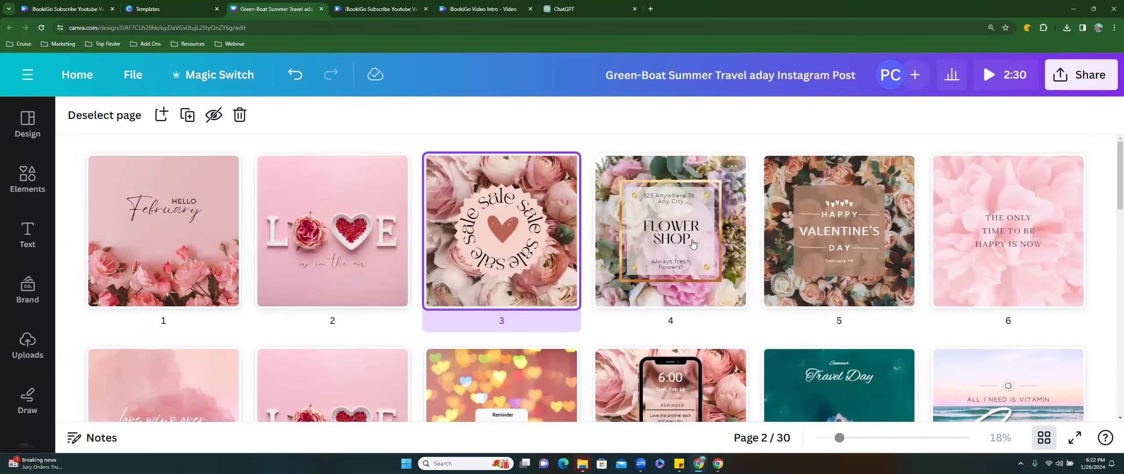
{"action": "left_click_drag", "start_coordinate": [988, 250], "coordinate": [752, 248]}
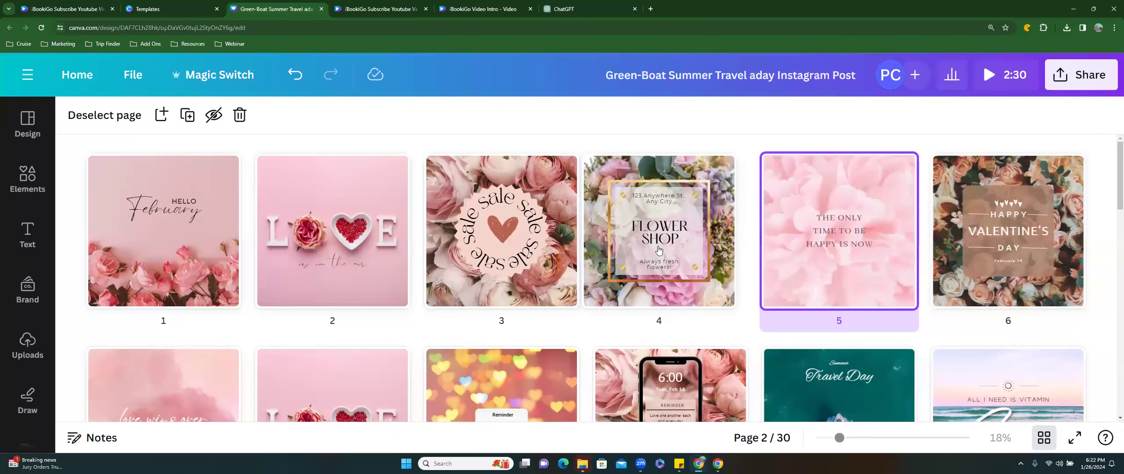
{"action": "left_click_drag", "start_coordinate": [659, 250], "coordinate": [890, 247]}
Move the "love wins over everything" page to page 6, between "Flower Shop" and "Happy Valentine's Day"
{"action": "scroll", "coordinate": [549, 345], "scroll_direction": "down", "scroll_amount": 1}
{"action": "scroll", "coordinate": [327, 353], "scroll_direction": "down", "scroll_amount": 2}
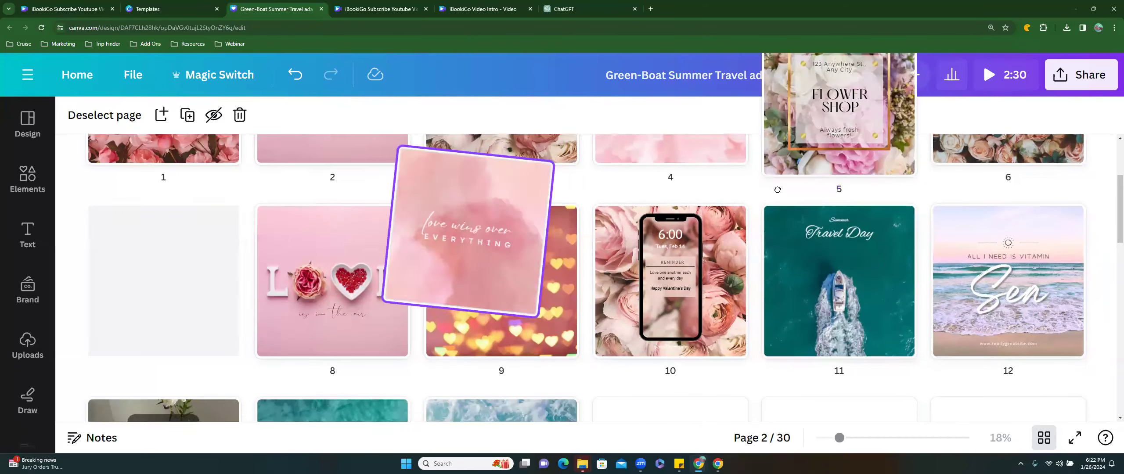
{"action": "left_click_drag", "start_coordinate": [189, 313], "coordinate": [985, 255]}
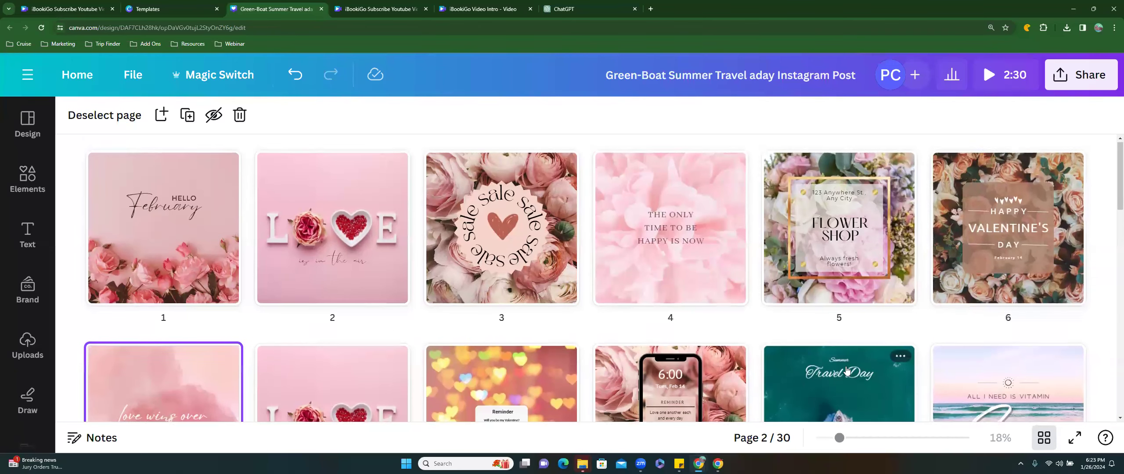
{"action": "scroll", "coordinate": [525, 335], "scroll_direction": "down", "scroll_amount": 2}
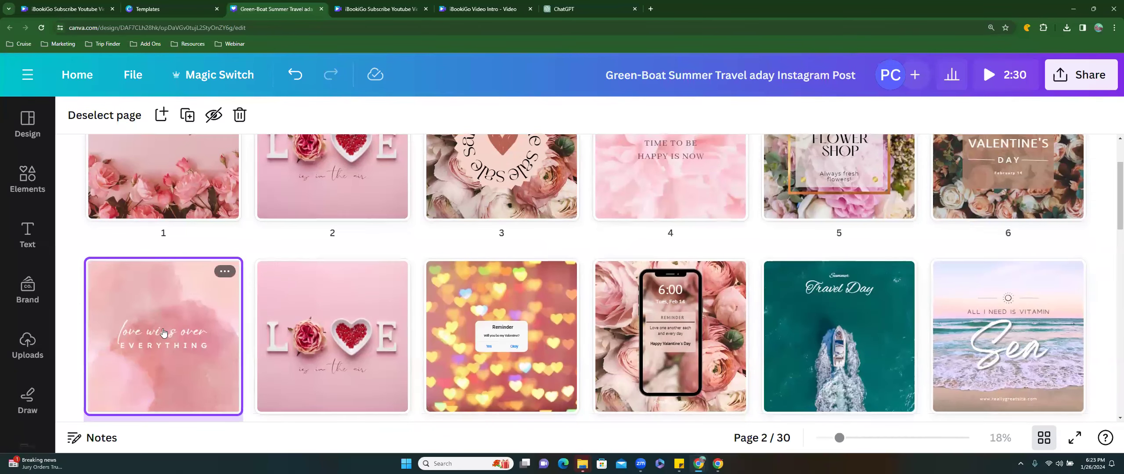
{"action": "left_click_drag", "start_coordinate": [164, 357], "coordinate": [940, 271]}
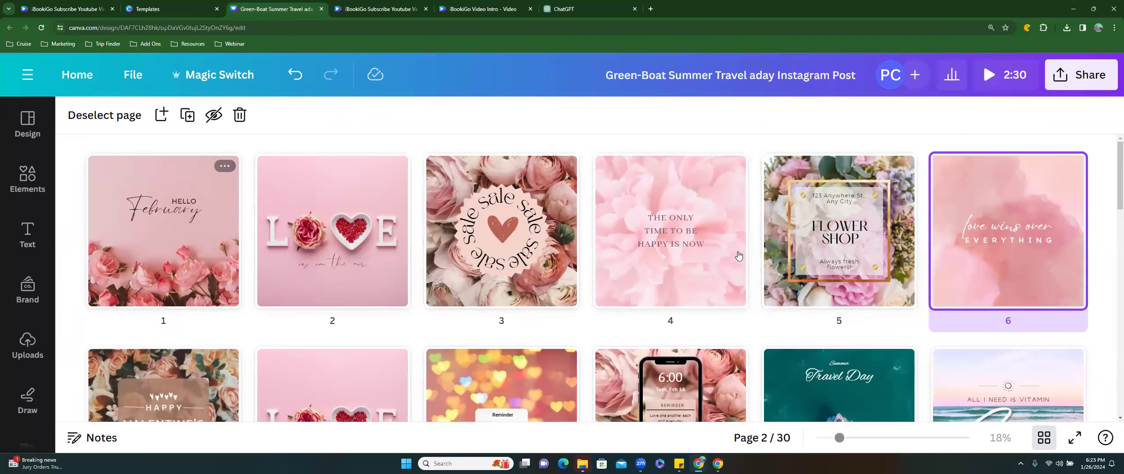
Check the new page order, leave the grid view, and return to page 1
{"action": "scroll", "coordinate": [581, 377], "scroll_direction": "down", "scroll_amount": 3}
{"action": "scroll", "coordinate": [789, 333], "scroll_direction": "down", "scroll_amount": 2}
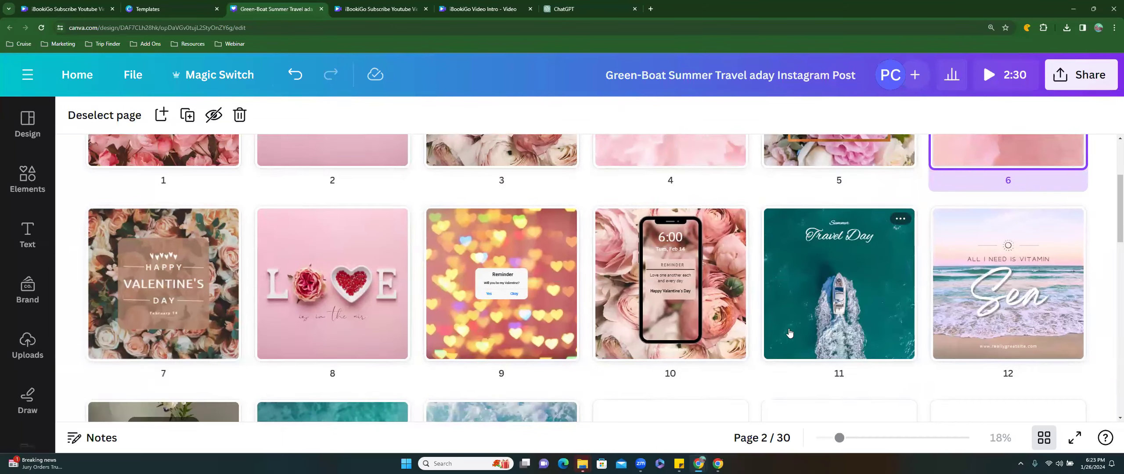
{"action": "scroll", "coordinate": [592, 336], "scroll_direction": "up", "scroll_amount": 4}
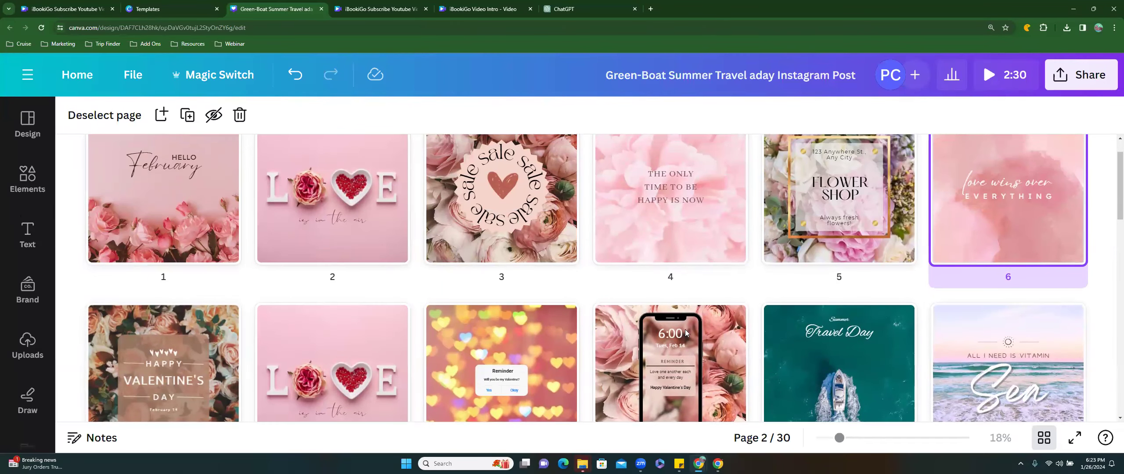
{"action": "left_click", "coordinate": [1044, 438]}
{"action": "scroll", "coordinate": [519, 285], "scroll_direction": "up", "scroll_amount": 8}
{"action": "scroll", "coordinate": [582, 288], "scroll_direction": "up", "scroll_amount": 12}
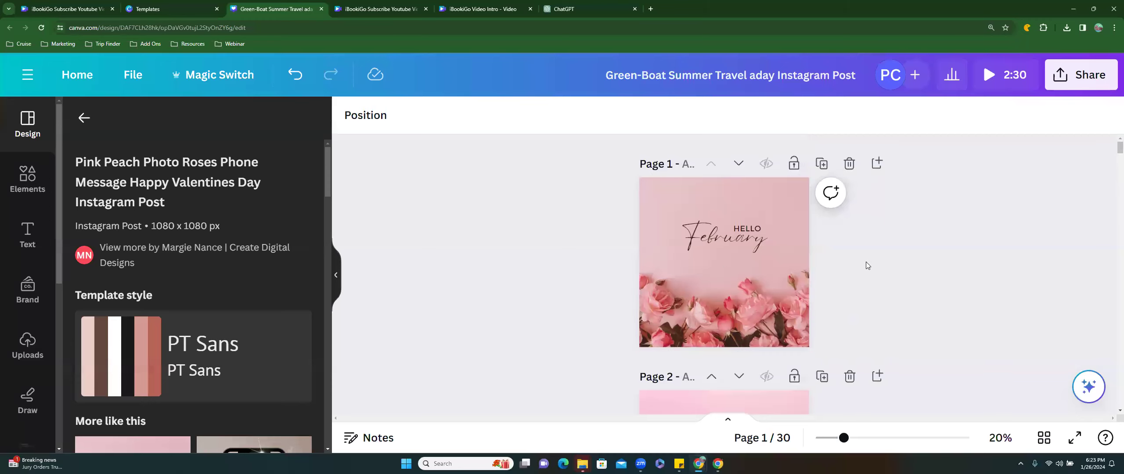
Go back from the template details and open the brand assets
{"action": "left_click", "coordinate": [82, 119]}
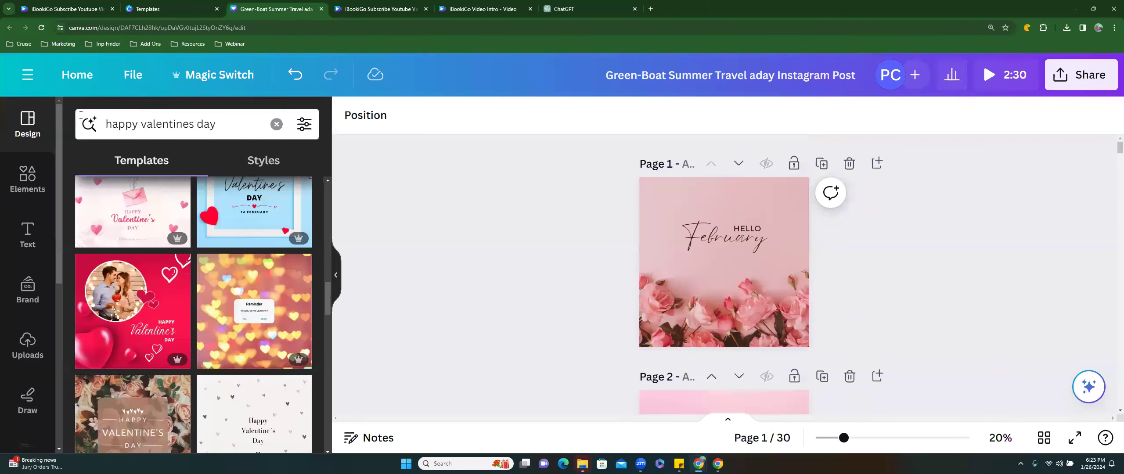
{"action": "left_click", "coordinate": [27, 293]}
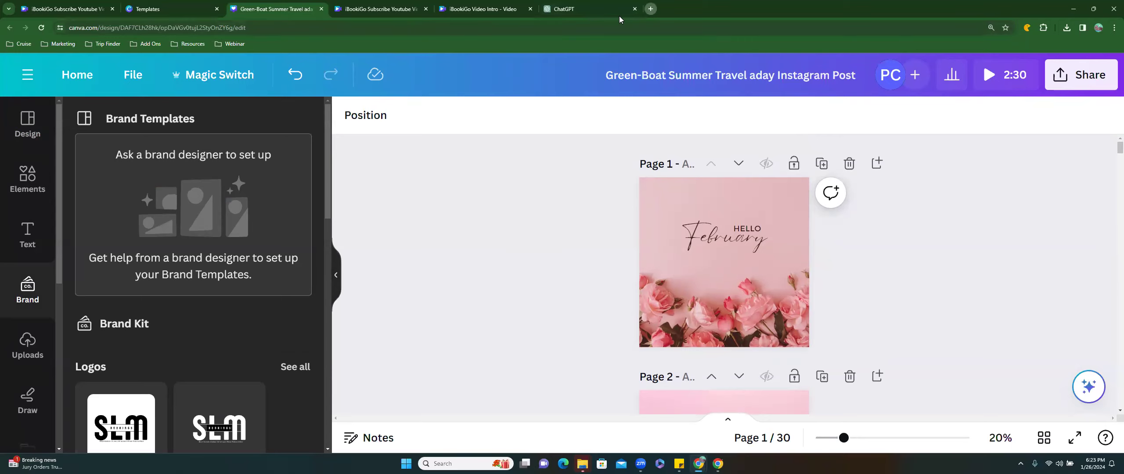
{"action": "left_click", "coordinate": [650, 9]}
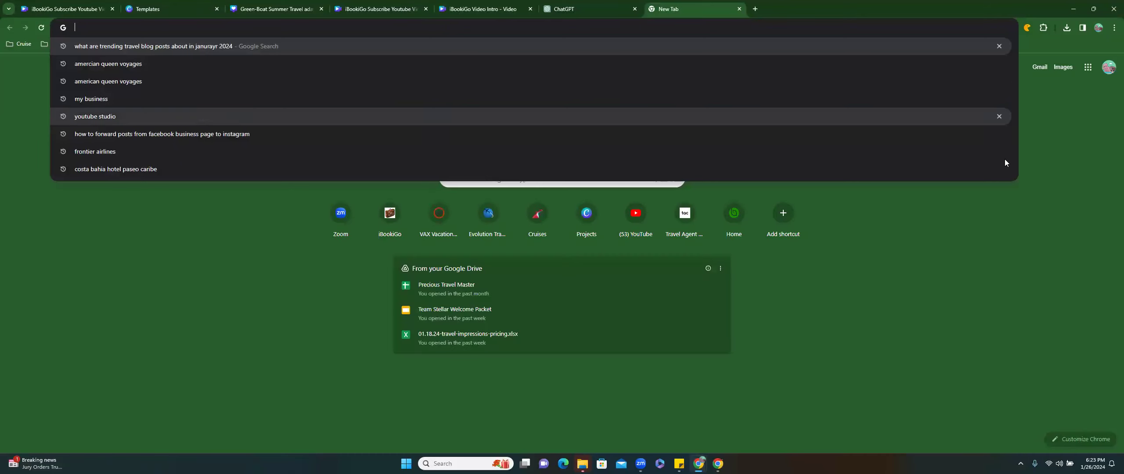
{"action": "left_click", "coordinate": [1023, 192]}
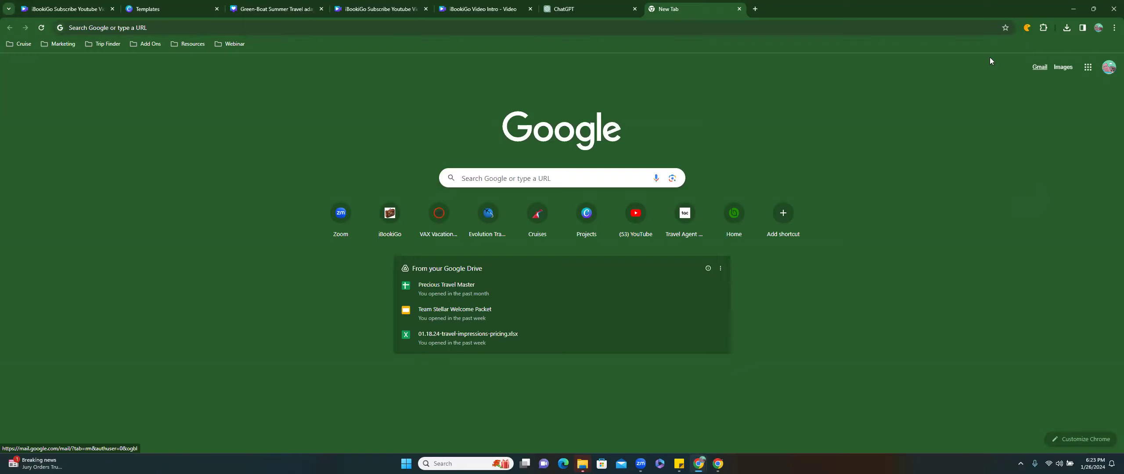
{"action": "mouse_move", "coordinate": [286, 12]}
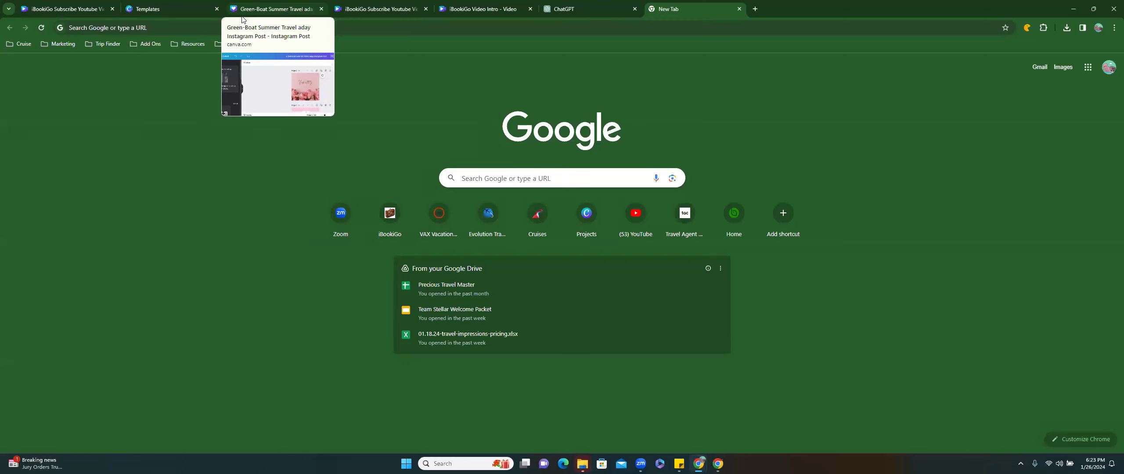
{"action": "left_click", "coordinate": [172, 9]}
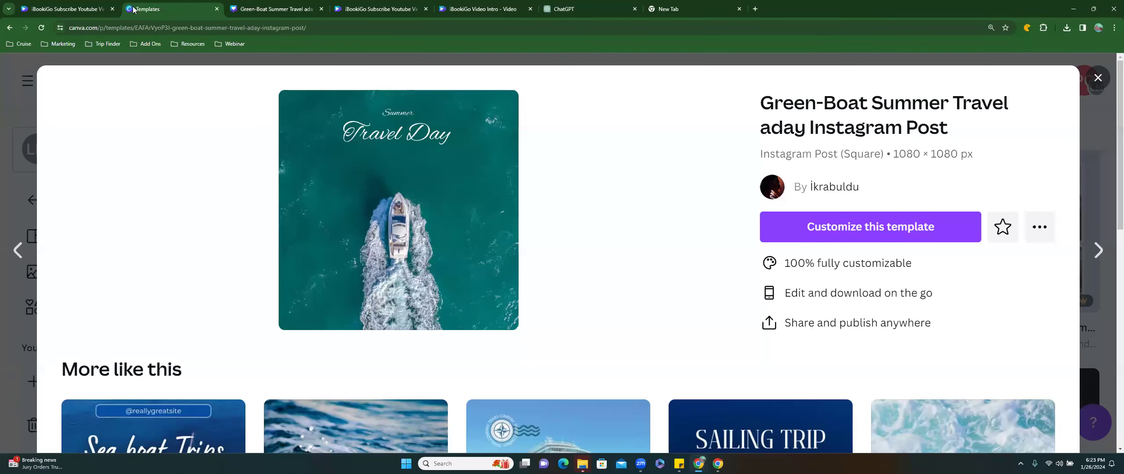
{"action": "left_click", "coordinate": [265, 10]}
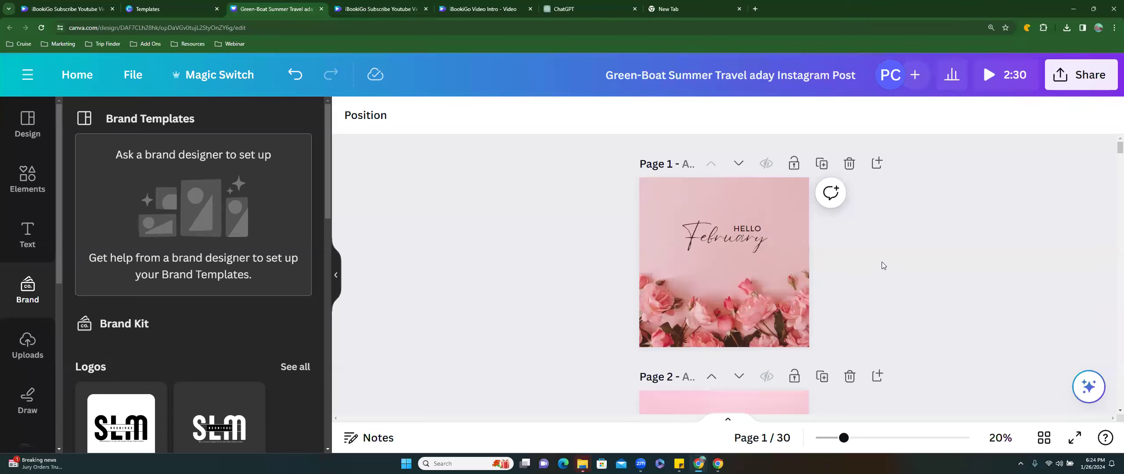
Look over the Brand Kit's logos and colors, and review the first three pages of the design
{"action": "left_click_drag", "start_coordinate": [327, 194], "coordinate": [333, 243]}
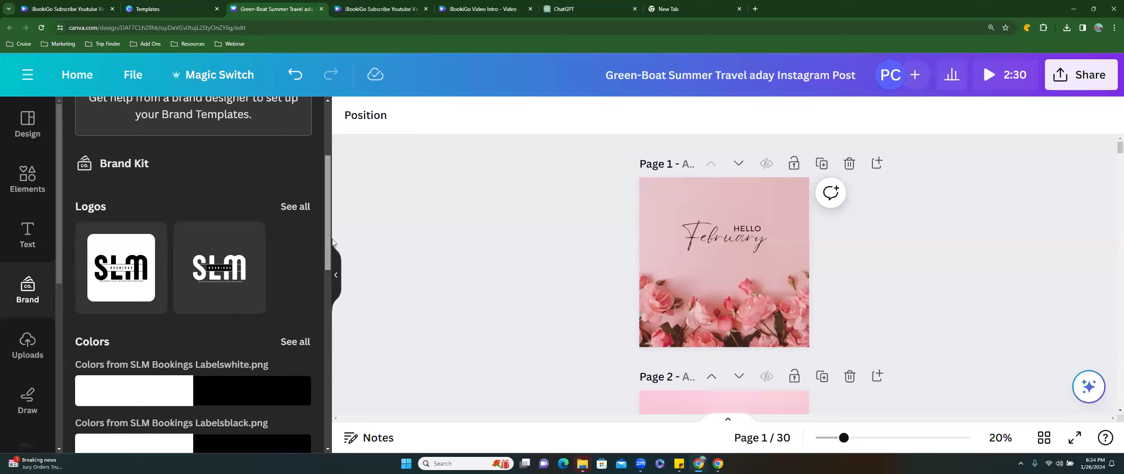
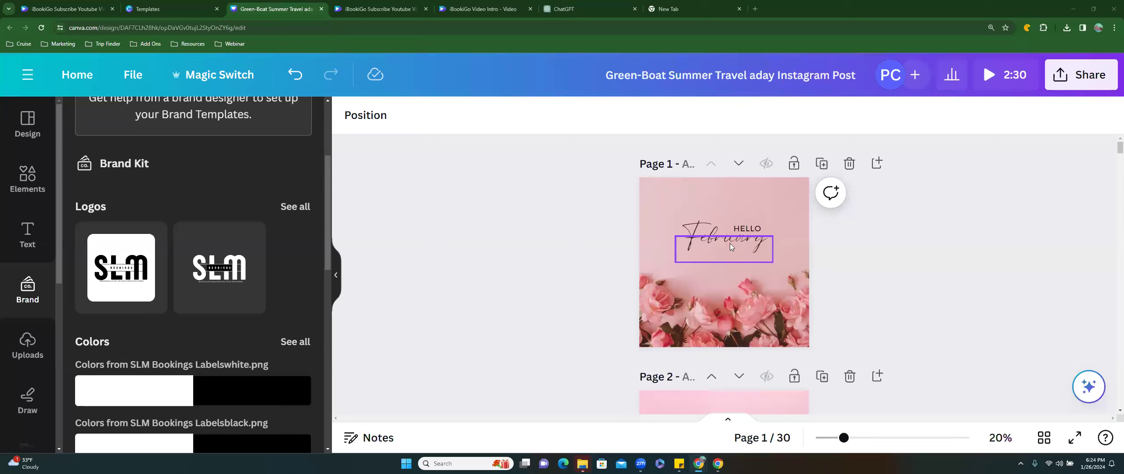
{"action": "scroll", "coordinate": [587, 305], "scroll_direction": "down", "scroll_amount": 4}
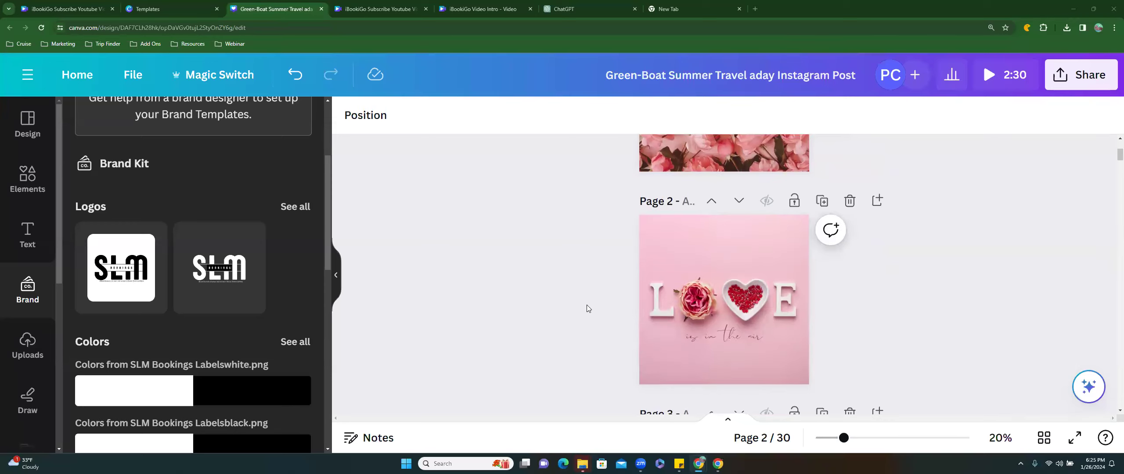
{"action": "scroll", "coordinate": [587, 304], "scroll_direction": "down", "scroll_amount": 5}
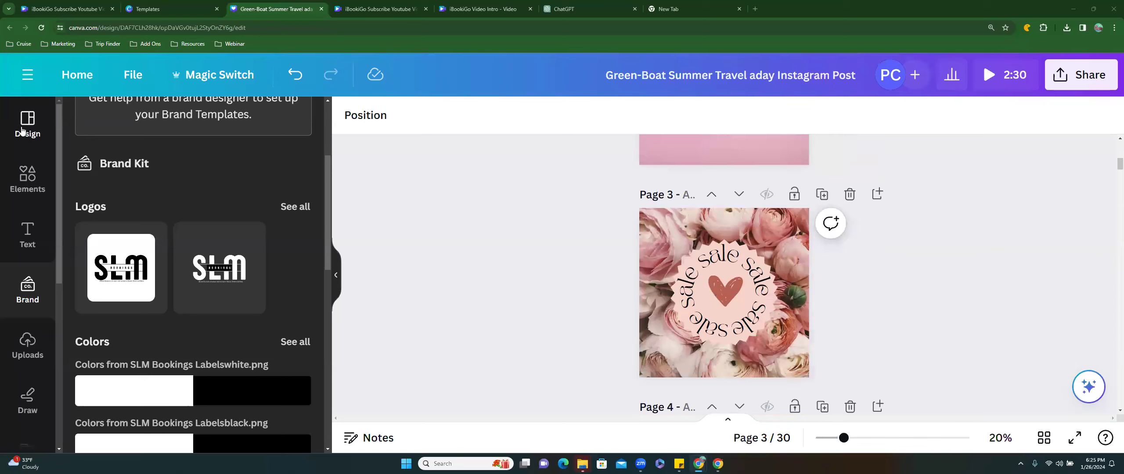
Add a text box to the floral sale design on page 3 reading "Take your loved one on a cruise"
{"action": "left_click", "coordinate": [27, 235]}
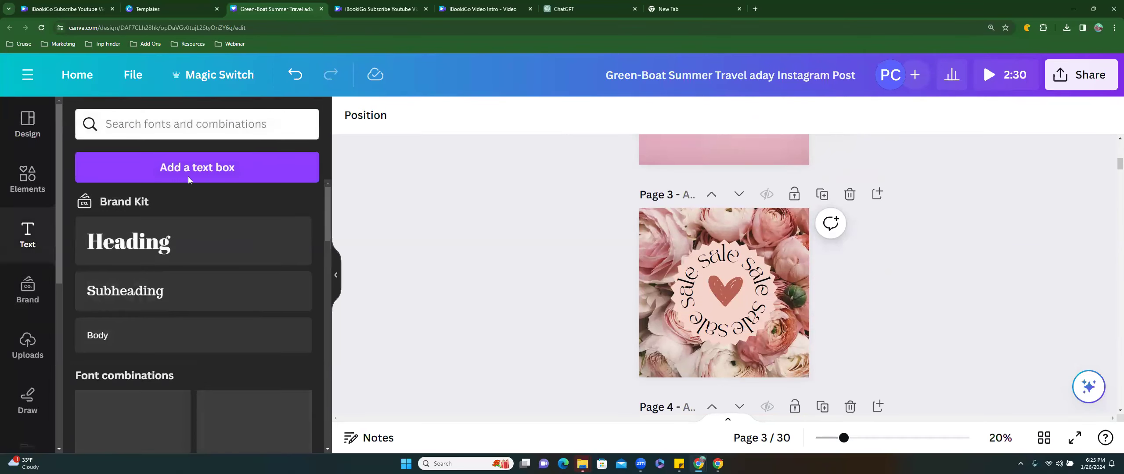
{"action": "left_click", "coordinate": [206, 174]}
{"action": "double_click", "coordinate": [704, 291]}
{"action": "double_click", "coordinate": [711, 293]}
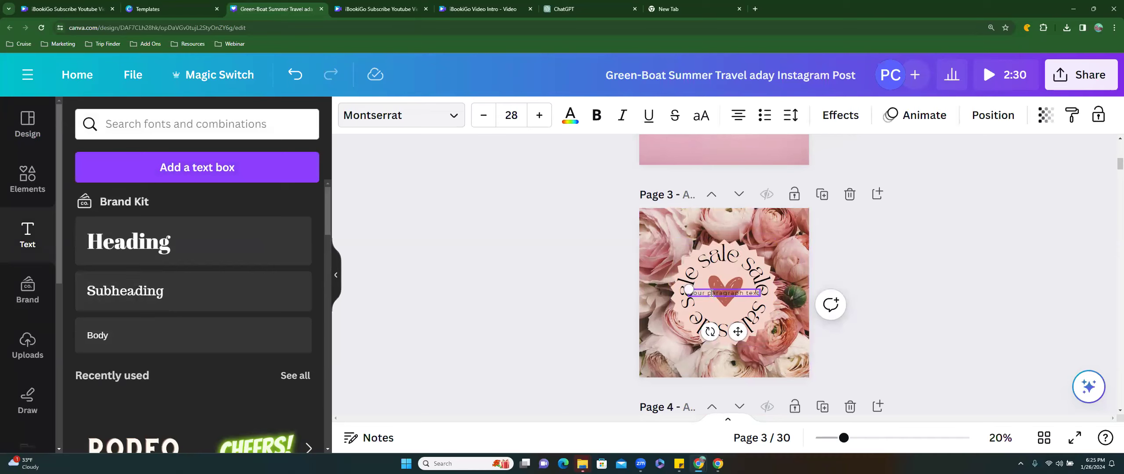
{"action": "left_click", "coordinate": [704, 295]}
{"action": "triple_click", "coordinate": [704, 294]}
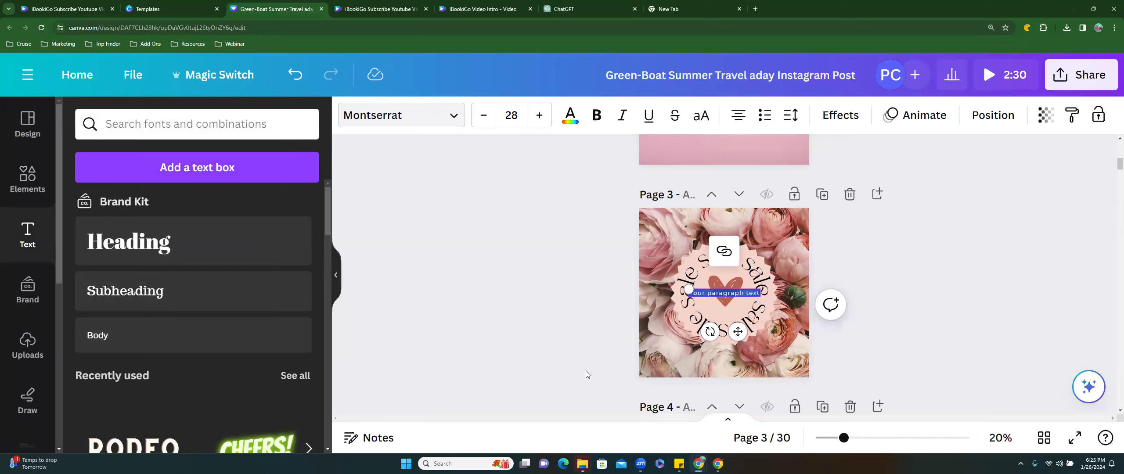
{"action": "type", "text": "ak"}
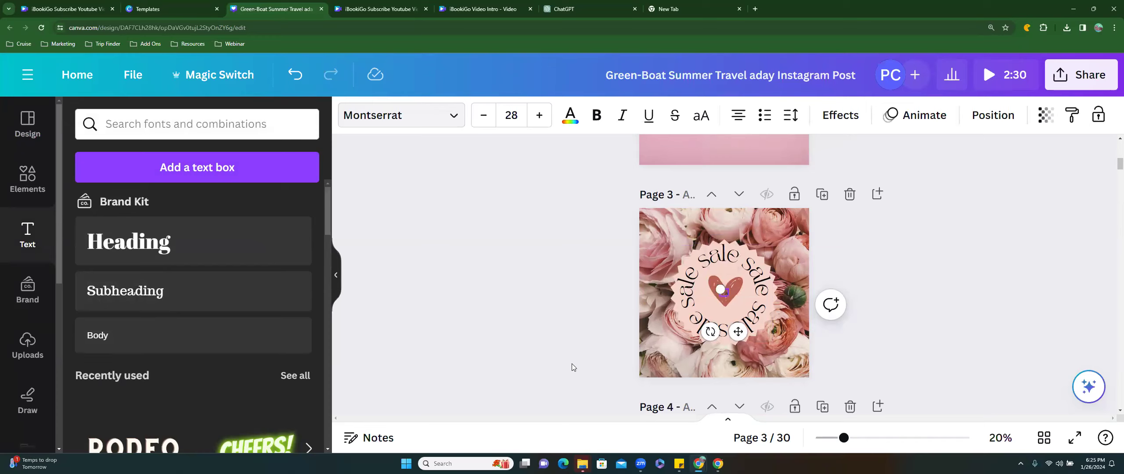
{"action": "type", "text": "e your loved one"}
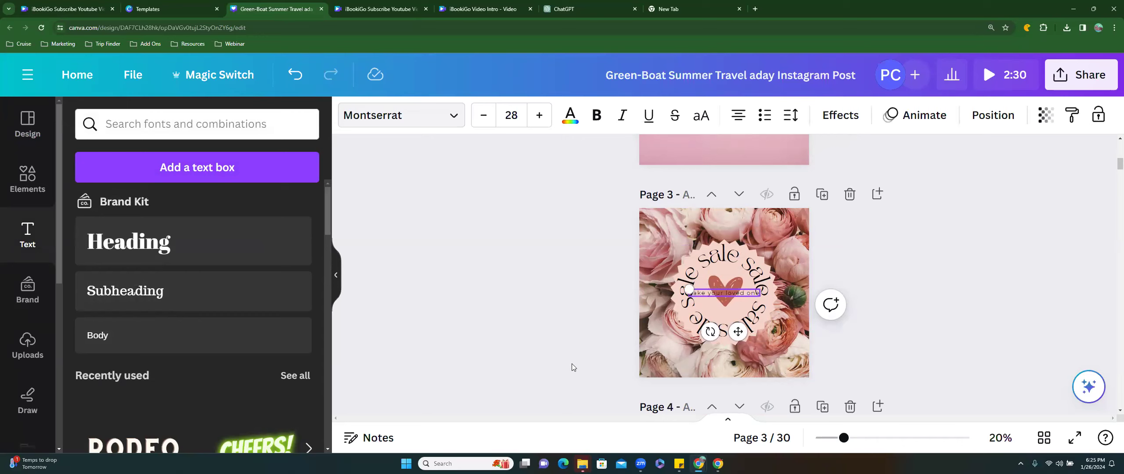
{"action": "type", "text": " on a cruise"}
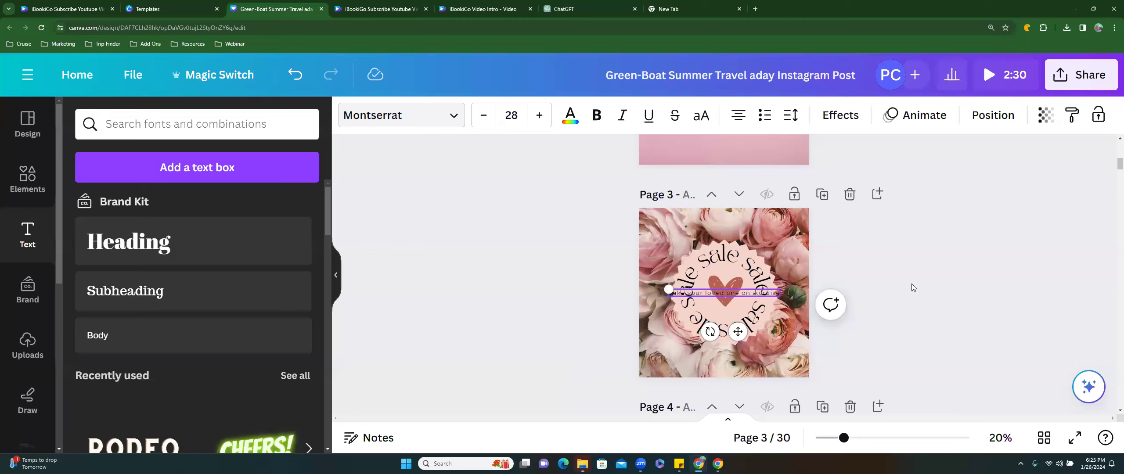
Move the cruise text line down to just below the heart on page 3
{"action": "left_click", "coordinate": [713, 292]}
{"action": "left_click", "coordinate": [691, 289]}
{"action": "mouse_move", "coordinate": [692, 290]}
{"action": "left_mouse_down"}
{"action": "mouse_move", "coordinate": [691, 238]}
{"action": "mouse_move", "coordinate": [694, 306]}
{"action": "left_mouse_up"}
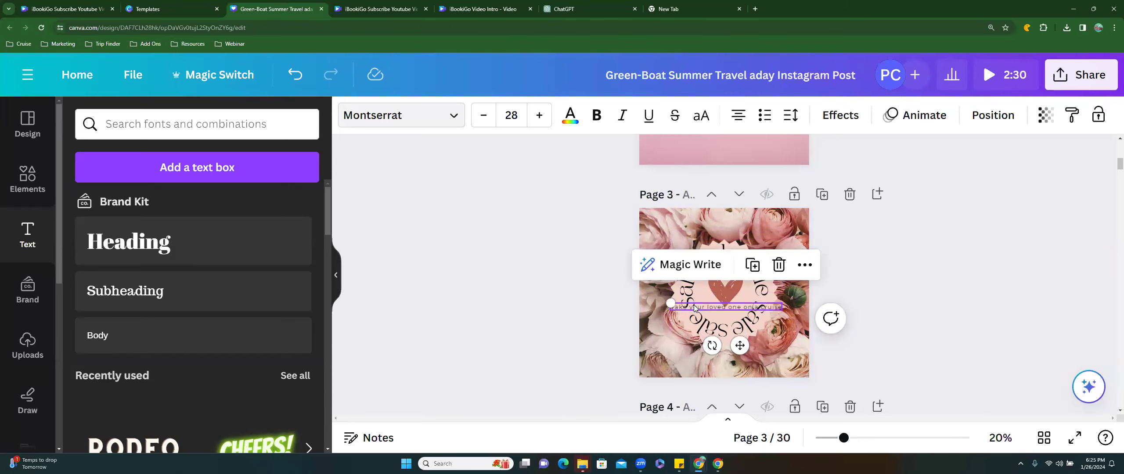
{"action": "left_click", "coordinate": [805, 264]}
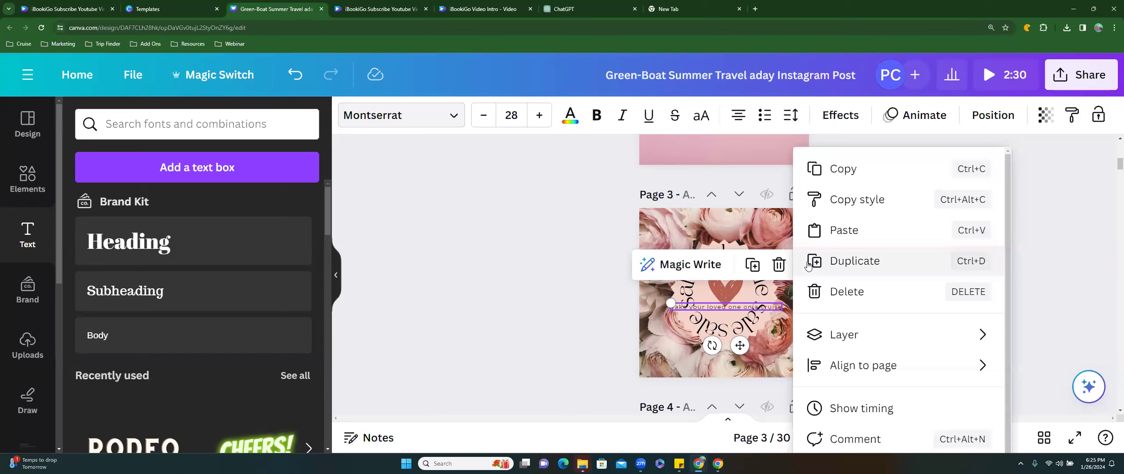
{"action": "left_click", "coordinate": [720, 308]}
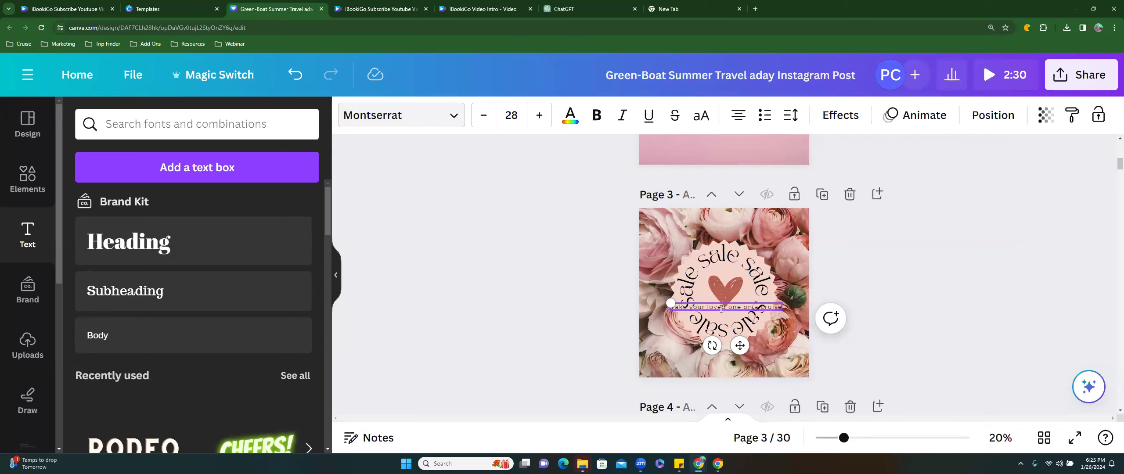
Apply the Curve shape effect to the cruise text
{"action": "left_click", "coordinate": [831, 116]}
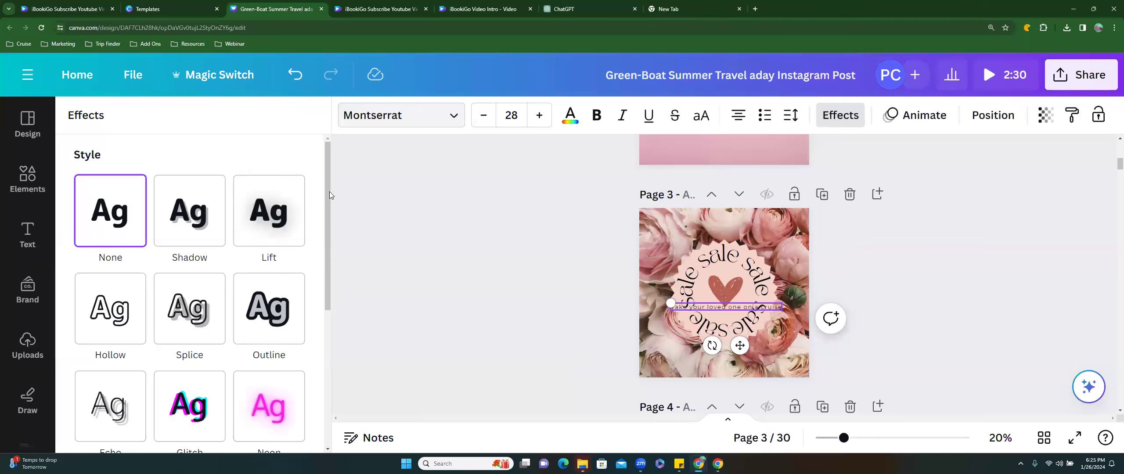
{"action": "scroll", "coordinate": [329, 251], "scroll_direction": "down", "scroll_amount": 1}
{"action": "left_click_drag", "start_coordinate": [329, 250], "coordinate": [333, 354]}
{"action": "left_click", "coordinate": [197, 383]}
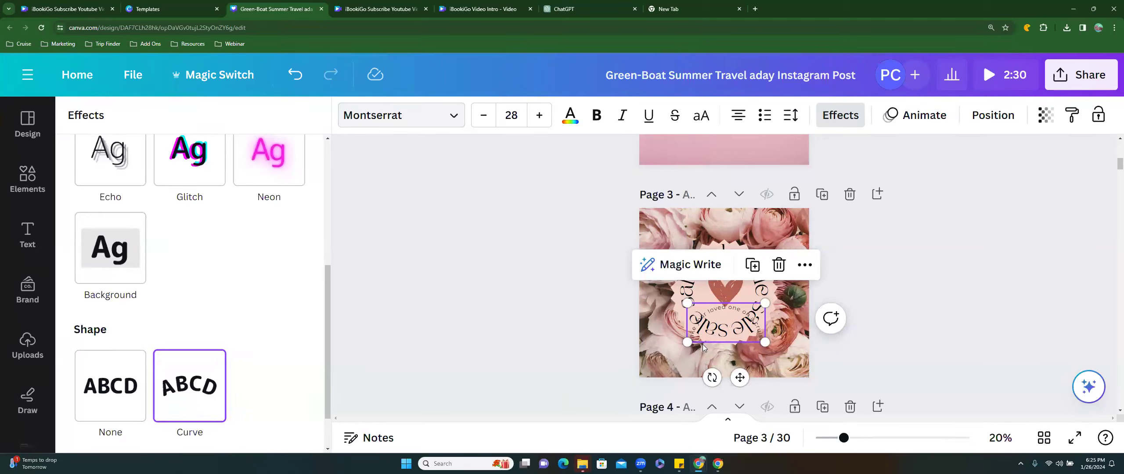
Enlarge the curved cruise text to about size 48 and arch it over the top of the sale badge
{"action": "right_click", "coordinate": [742, 325]}
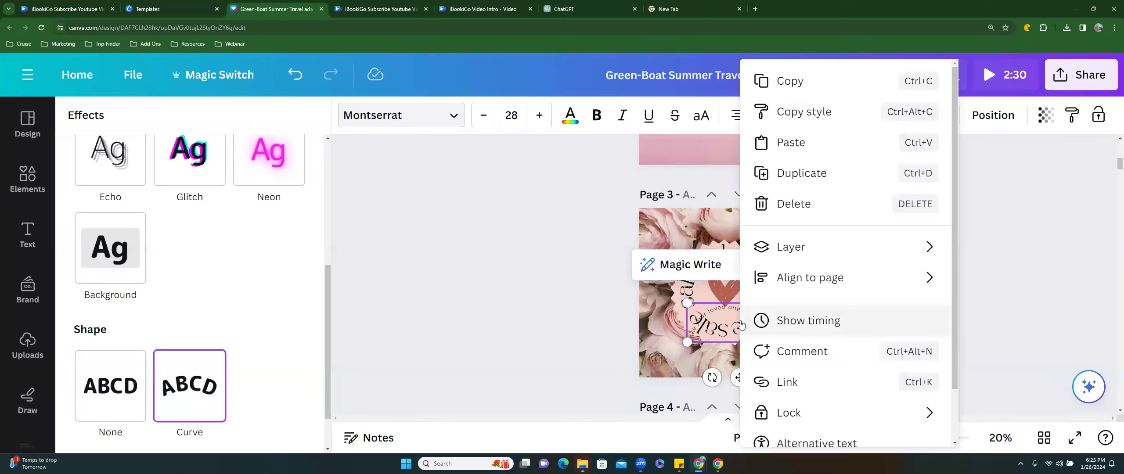
{"action": "left_click", "coordinate": [704, 312]}
{"action": "left_click_drag", "start_coordinate": [705, 312], "coordinate": [803, 285]}
{"action": "left_click_drag", "start_coordinate": [748, 237], "coordinate": [748, 238]}
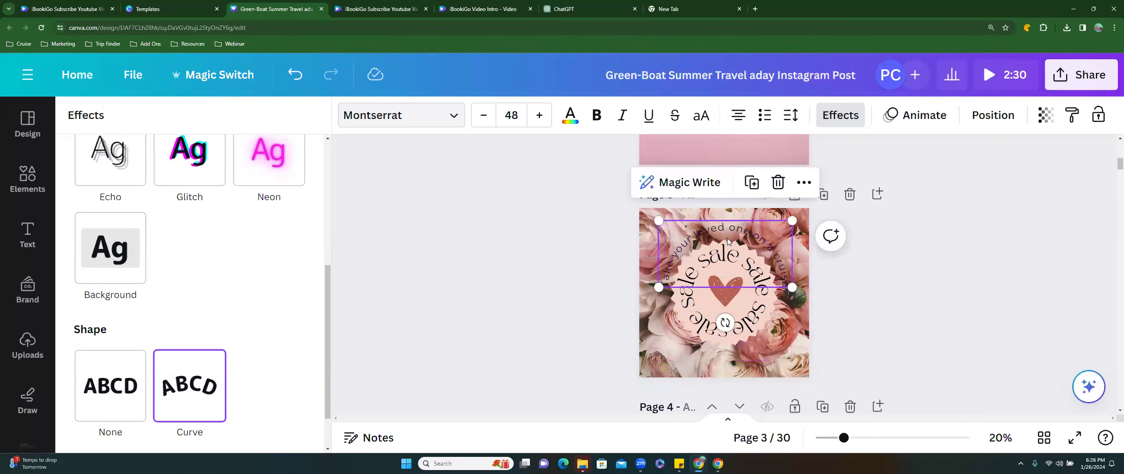
Try several text effect styles on the curved cruise text, including Neon, Outline, Hollow and Shadow, and apply Splice
{"action": "left_click", "coordinate": [285, 171]}
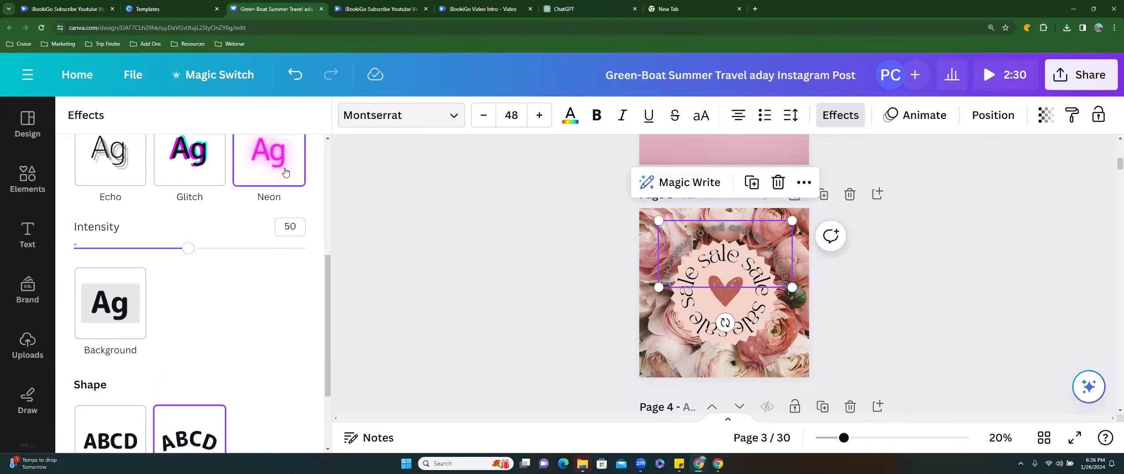
{"action": "scroll", "coordinate": [198, 320], "scroll_direction": "up", "scroll_amount": 3}
{"action": "left_click", "coordinate": [257, 195]}
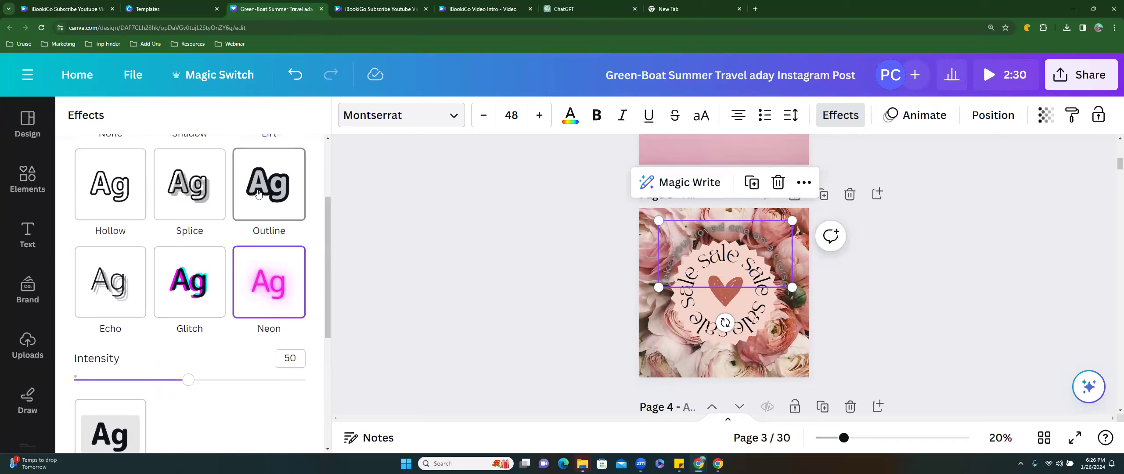
{"action": "left_click", "coordinate": [190, 194]}
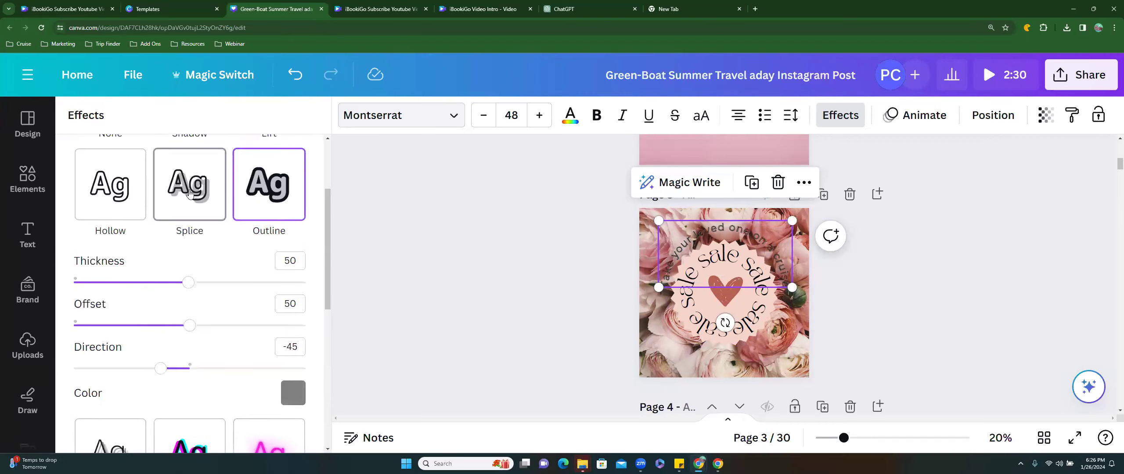
{"action": "left_click", "coordinate": [118, 199]}
{"action": "scroll", "coordinate": [263, 206], "scroll_direction": "up", "scroll_amount": 3}
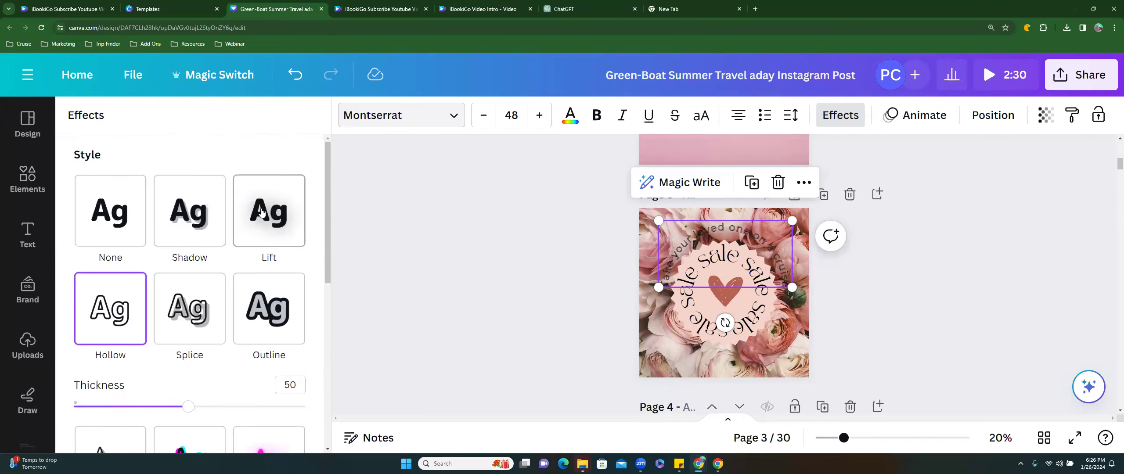
{"action": "left_click", "coordinate": [263, 204]}
{"action": "left_click", "coordinate": [193, 217]}
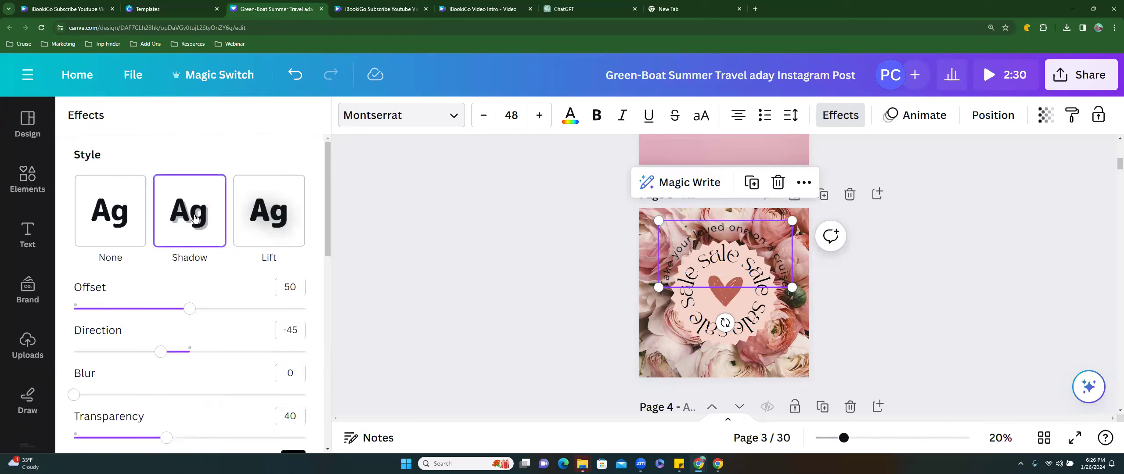
{"action": "left_click", "coordinate": [113, 219]}
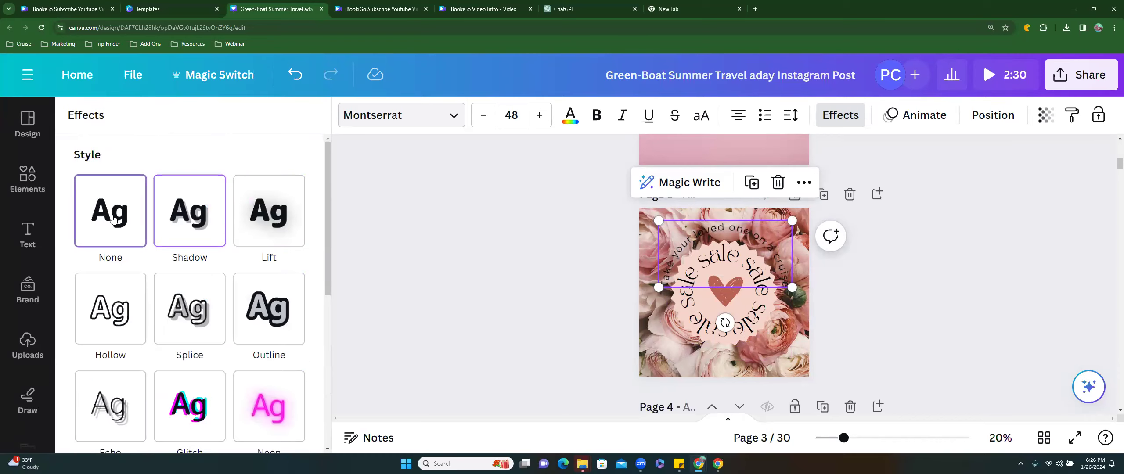
{"action": "left_click", "coordinate": [171, 327]}
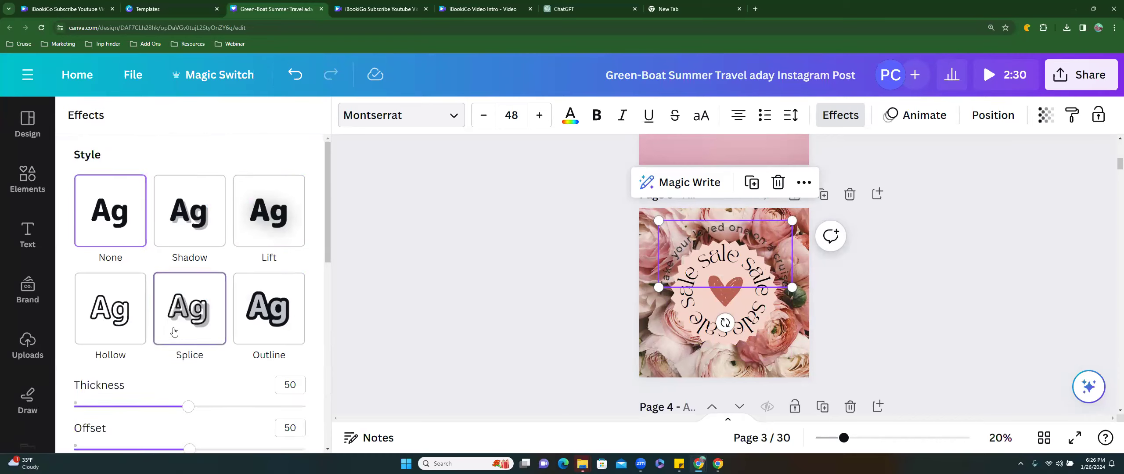
Make the curved cruise text bold and color it white
{"action": "left_click", "coordinate": [596, 115]}
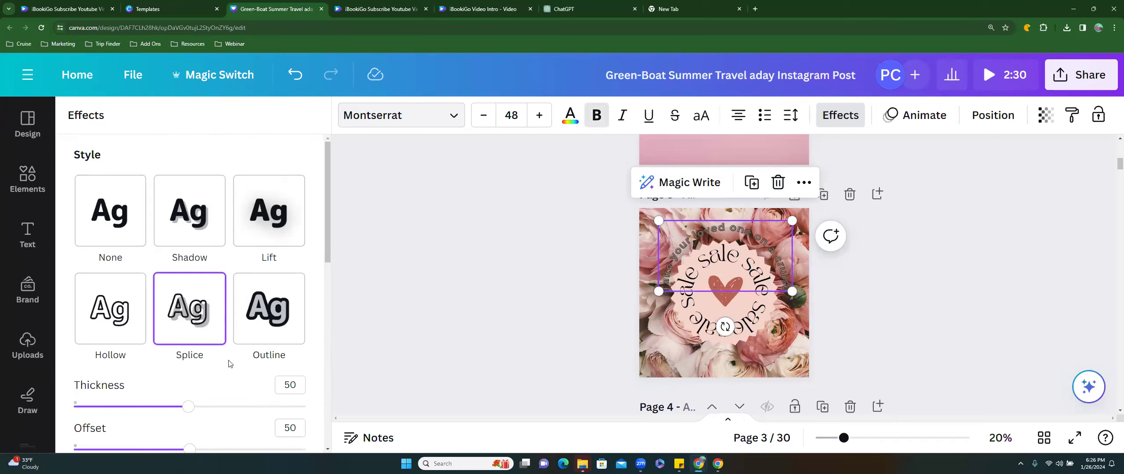
{"action": "left_click", "coordinate": [570, 115]}
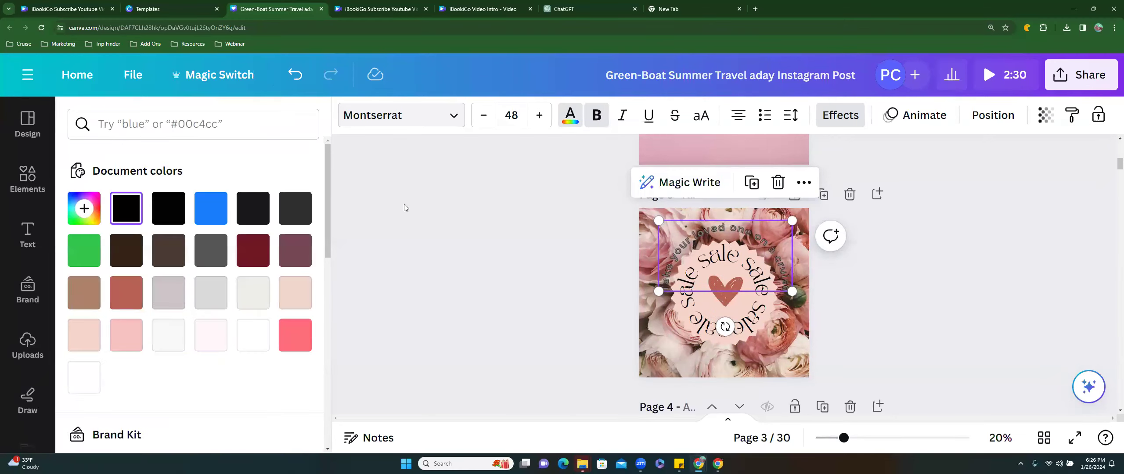
{"action": "left_click", "coordinate": [86, 383]}
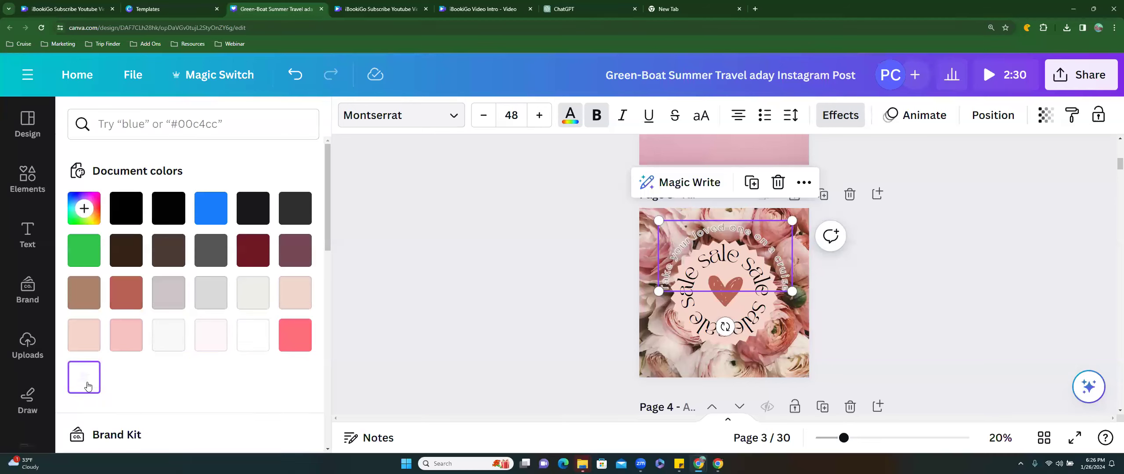
{"action": "left_click", "coordinate": [253, 210]}
{"action": "key", "text": "ctrl+z"}
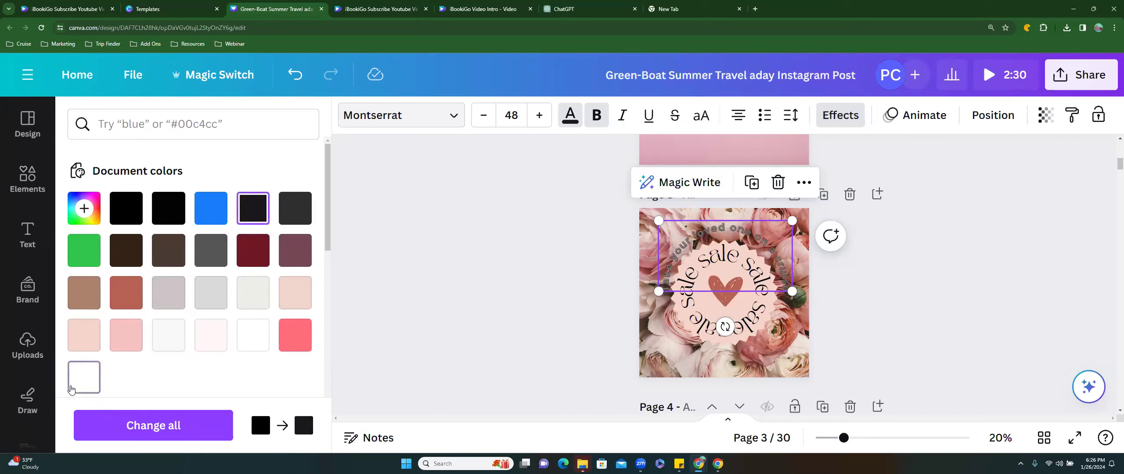
{"action": "left_click_drag", "start_coordinate": [326, 183], "coordinate": [319, 250]}
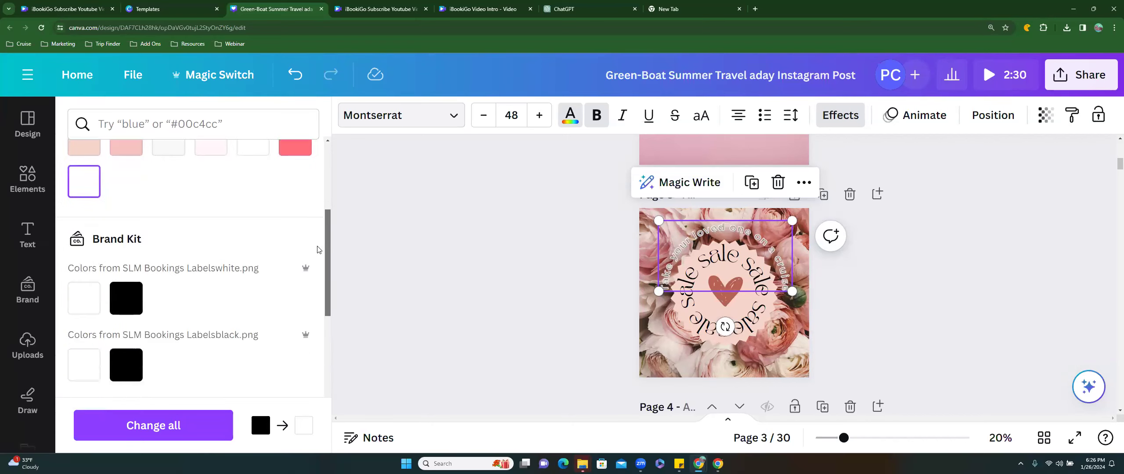
Enlarge the curved cruise text to about size 54.9 and reposition it along the page's upper edge
{"action": "left_click_drag", "start_coordinate": [658, 291], "coordinate": [638, 294]}
{"action": "left_click_drag", "start_coordinate": [667, 249], "coordinate": [676, 242]}
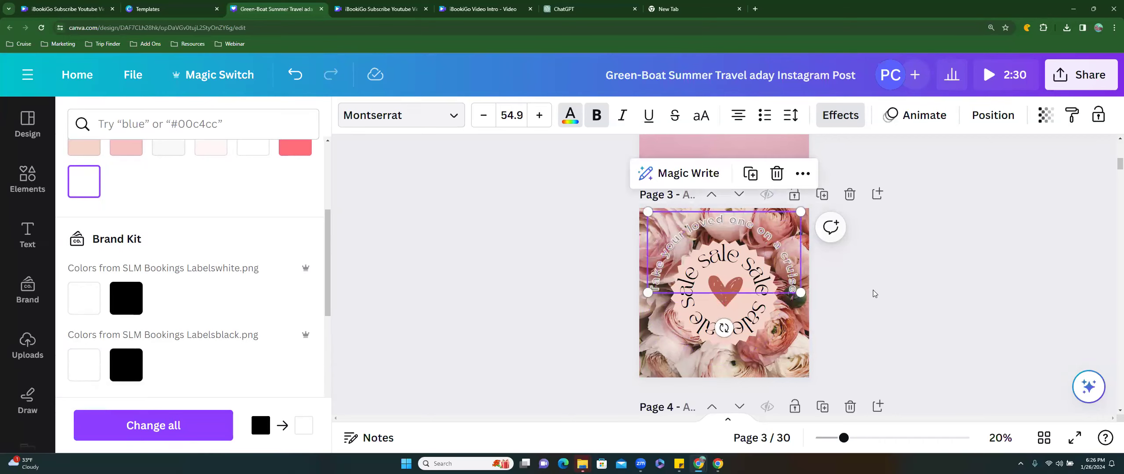
{"action": "left_click", "coordinate": [873, 290]}
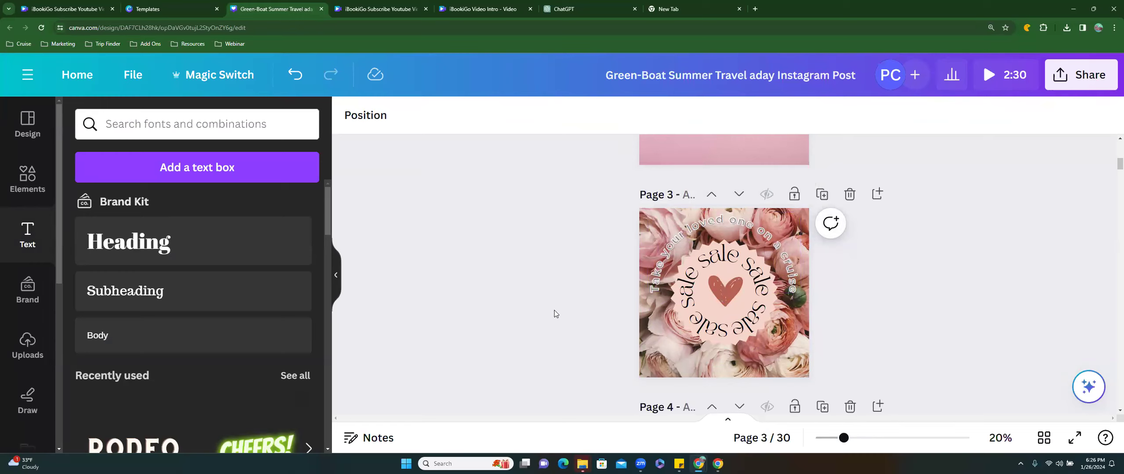
Remove the bold from the curved cruise text and set its curve to 71
{"action": "left_click", "coordinate": [692, 237]}
{"action": "left_click", "coordinate": [594, 115]}
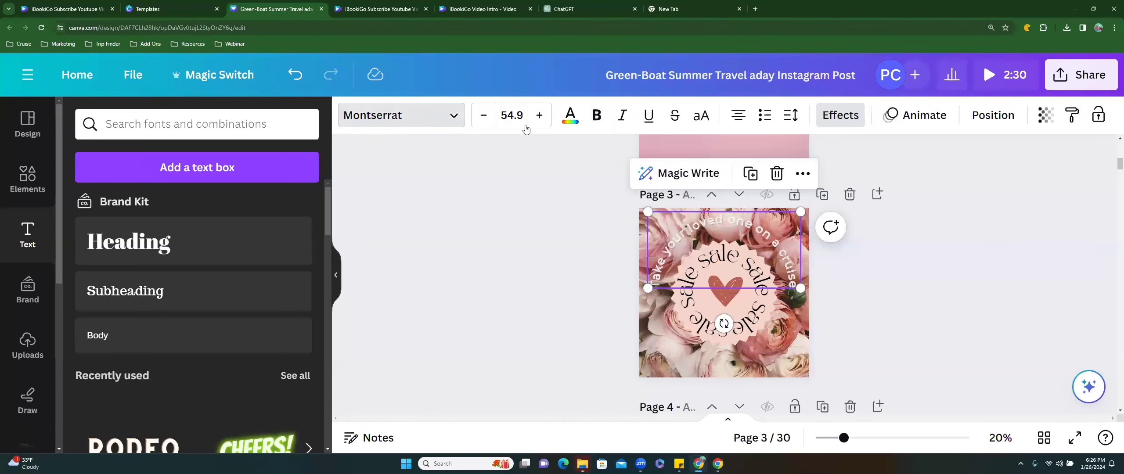
{"action": "left_click", "coordinate": [832, 115]}
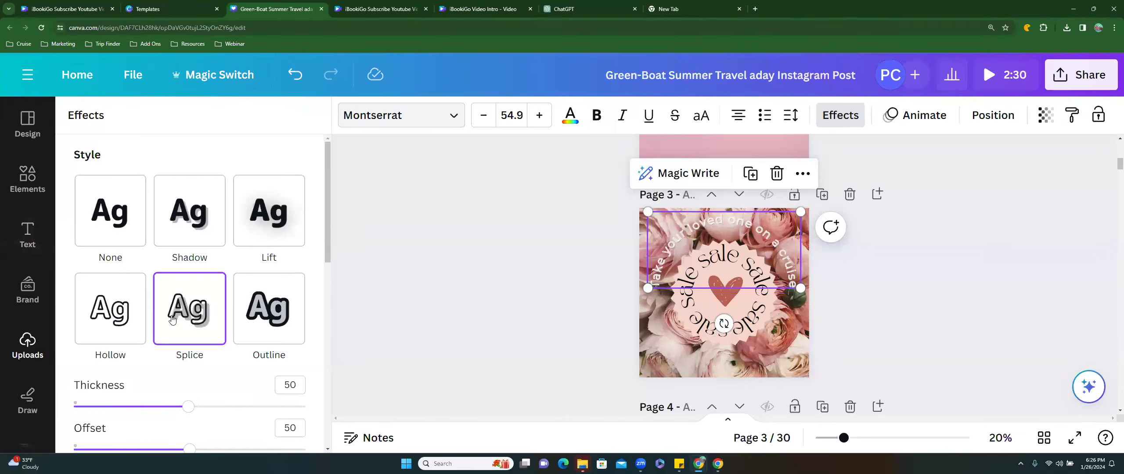
{"action": "scroll", "coordinate": [197, 285], "scroll_direction": "down", "scroll_amount": 1}
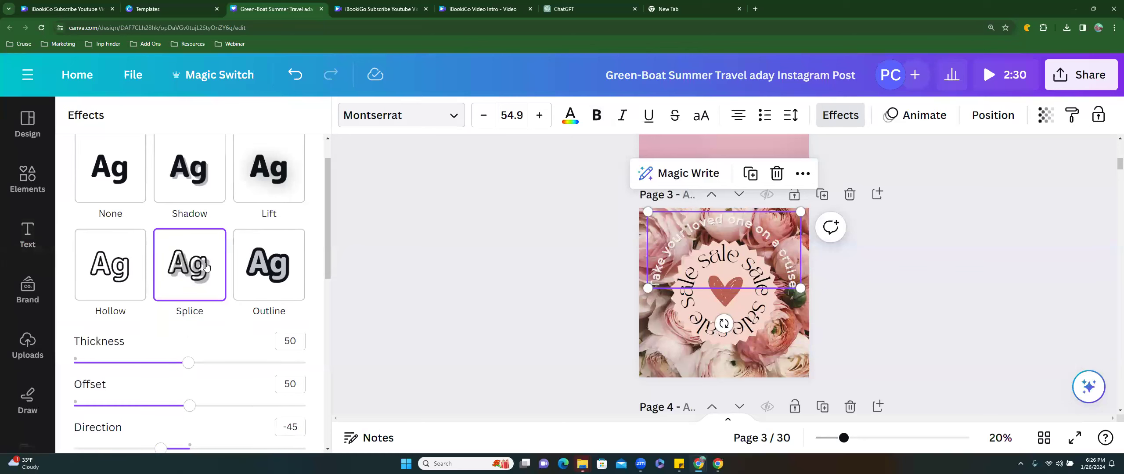
{"action": "scroll", "coordinate": [202, 343], "scroll_direction": "down", "scroll_amount": 4}
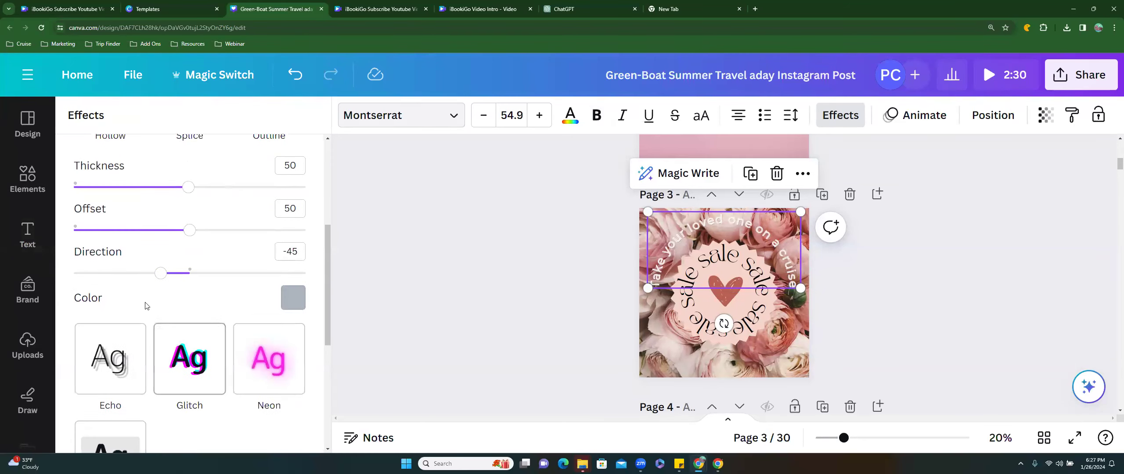
{"action": "scroll", "coordinate": [156, 327], "scroll_direction": "down", "scroll_amount": 6}
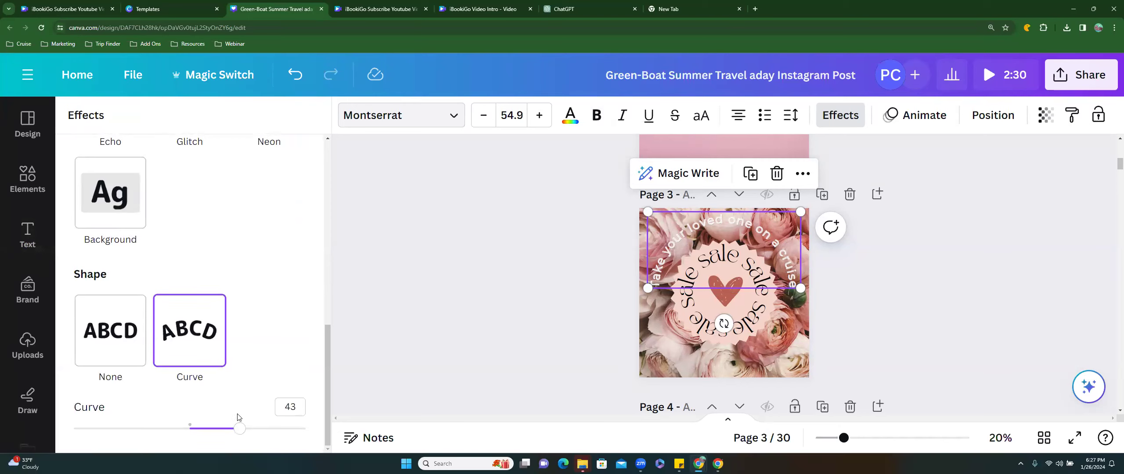
{"action": "left_click_drag", "start_coordinate": [242, 433], "coordinate": [271, 429]}
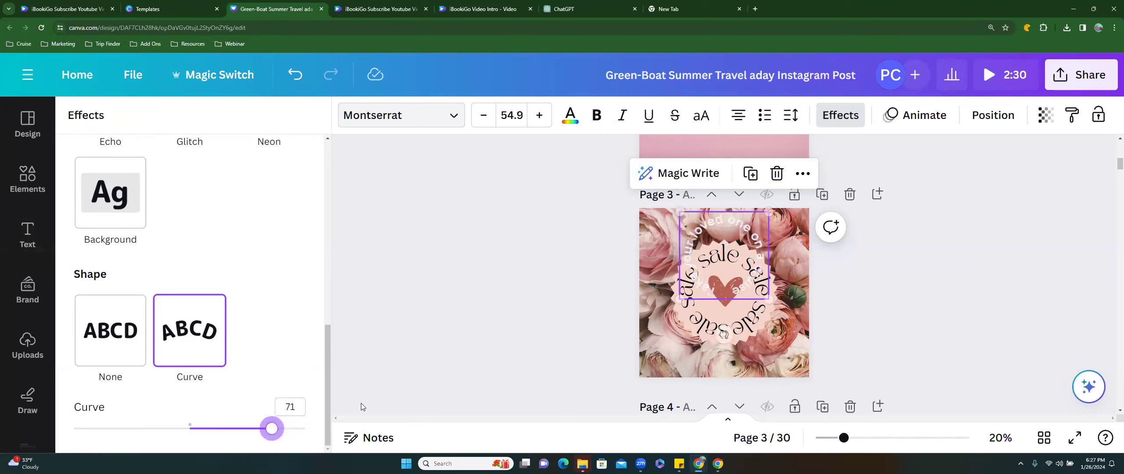
Enlarge the cruise text to about size 104 and center it as a ring around the sale badge
{"action": "left_click_drag", "start_coordinate": [679, 300], "coordinate": [592, 376]}
{"action": "left_click_drag", "start_coordinate": [659, 290], "coordinate": [701, 289]}
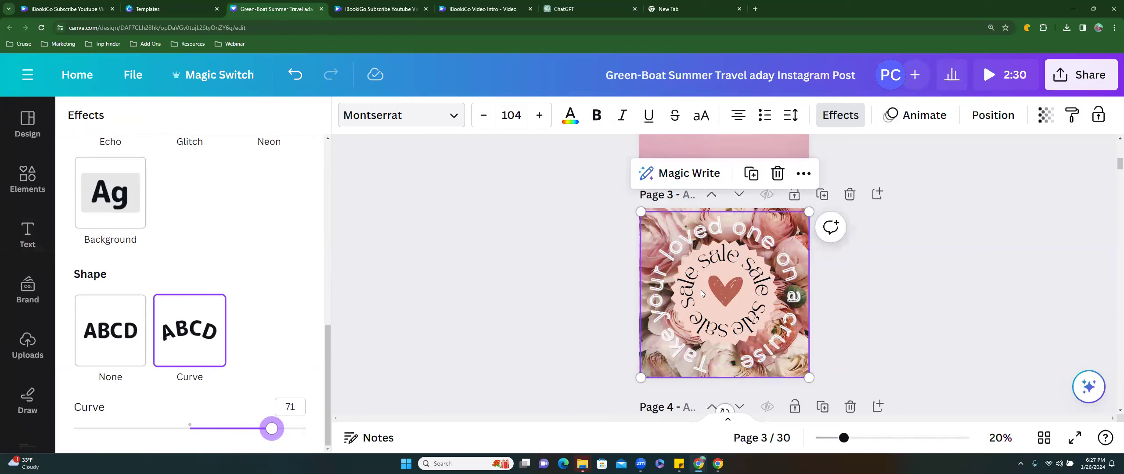
{"action": "left_click_drag", "start_coordinate": [701, 290], "coordinate": [702, 292]}
Search the design templates for "circle"
{"action": "left_click", "coordinate": [27, 125]}
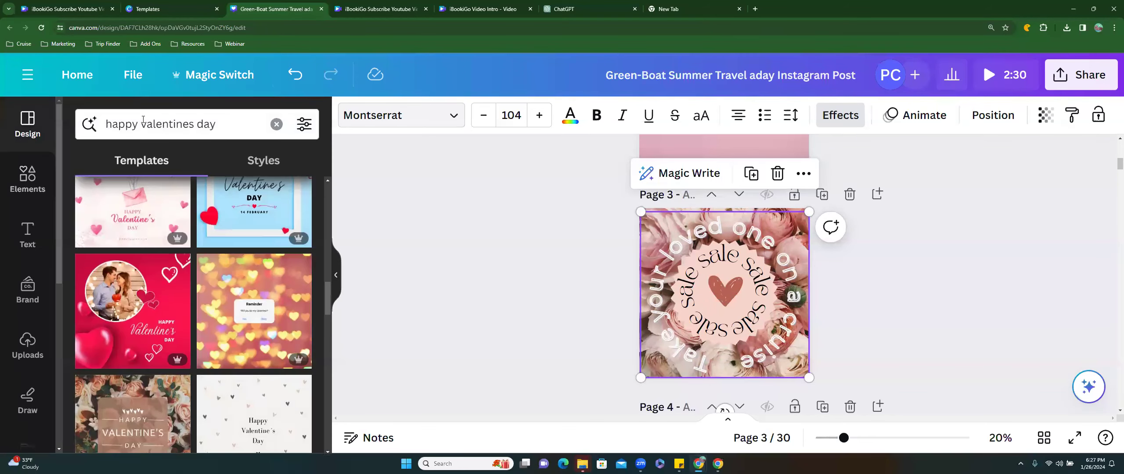
{"action": "left_click_drag", "start_coordinate": [217, 119], "coordinate": [102, 123]}
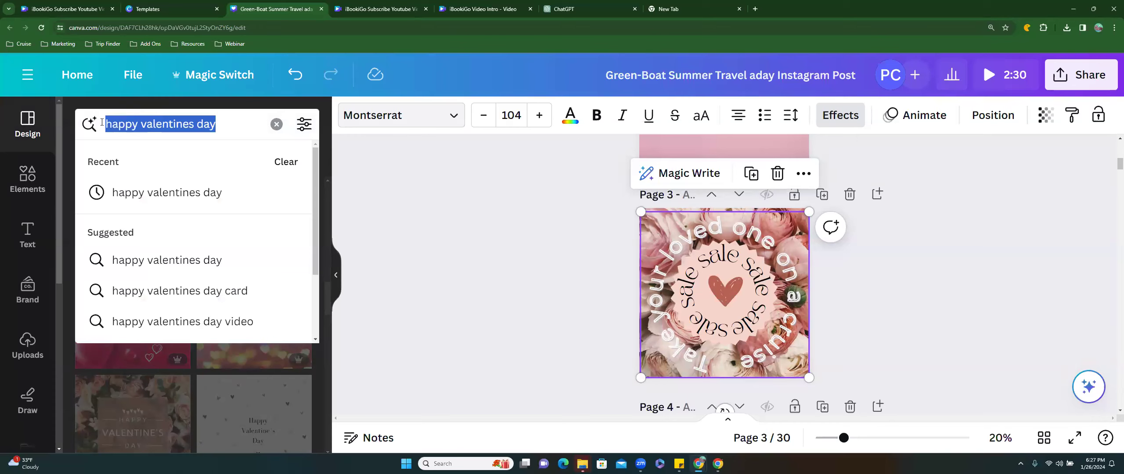
{"action": "type", "text": "circle"}
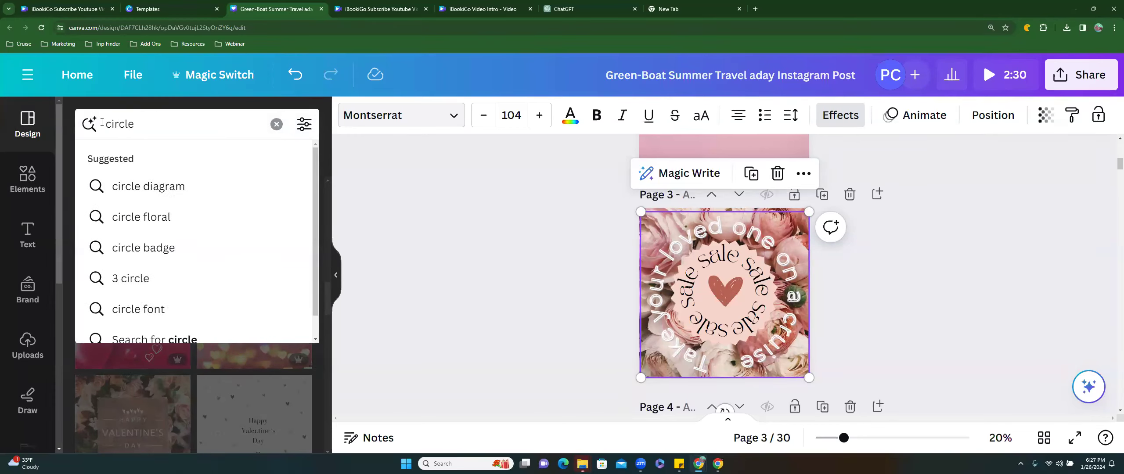
{"action": "key", "text": "Return"}
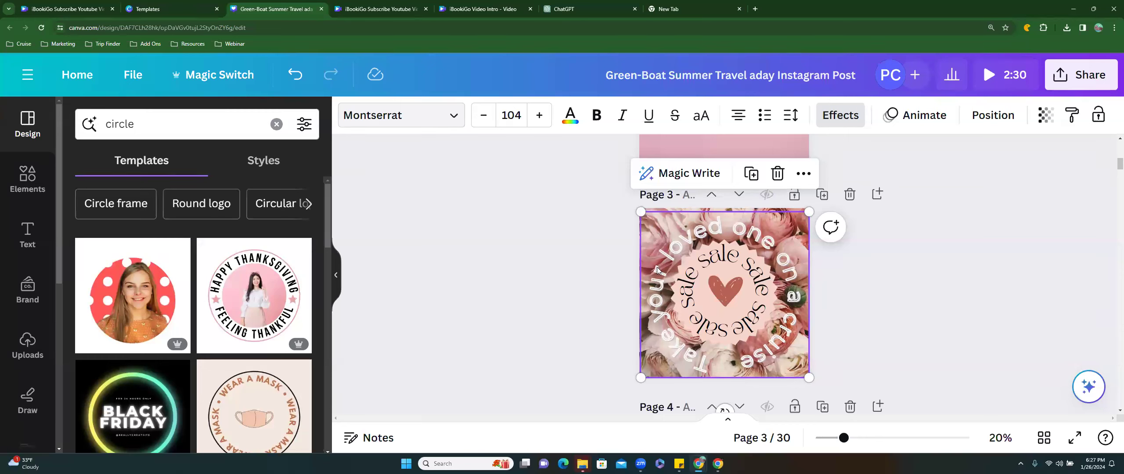
Change the font of the curved cruise text on page 3 to Breathing
{"action": "left_click", "coordinate": [676, 251]}
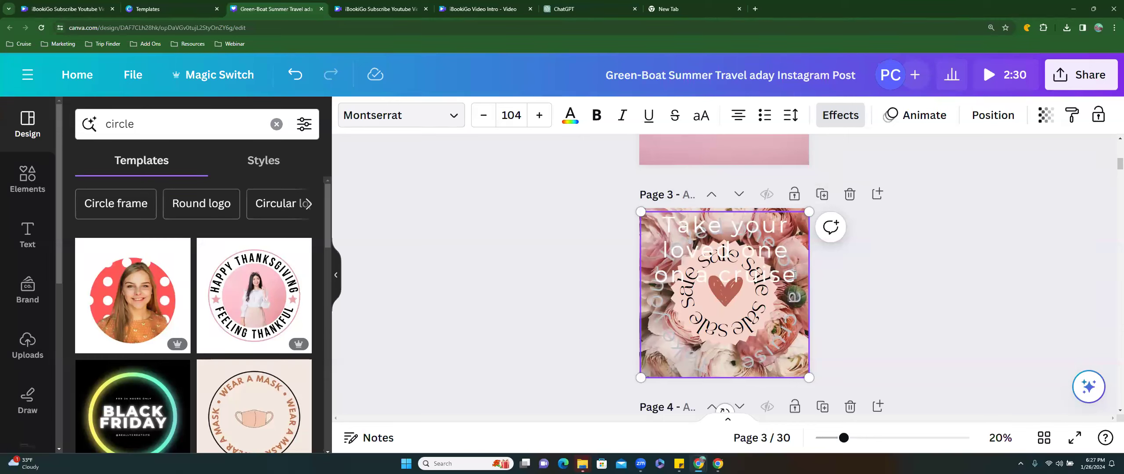
{"action": "left_click", "coordinate": [882, 274]}
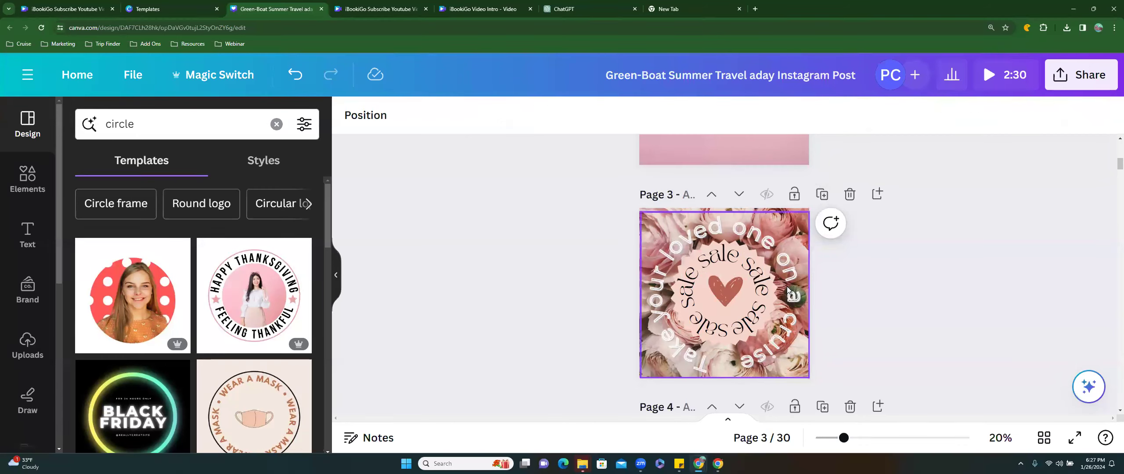
{"action": "left_click", "coordinate": [670, 252]}
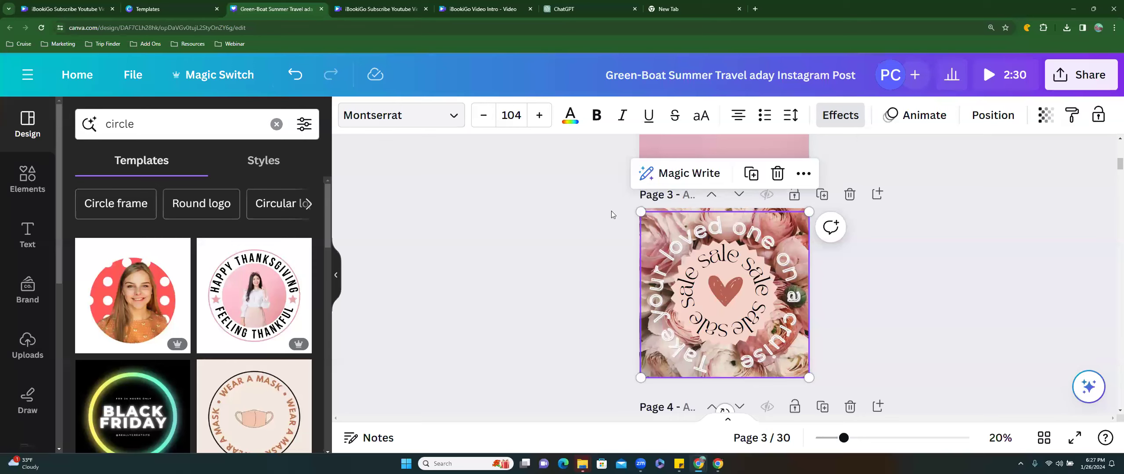
{"action": "left_click", "coordinate": [454, 119]}
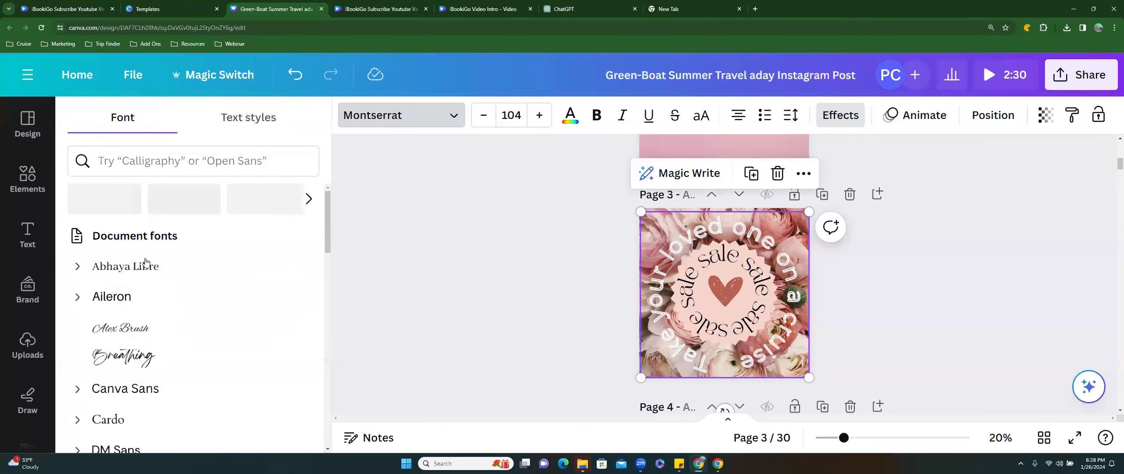
{"action": "left_click", "coordinate": [140, 368]}
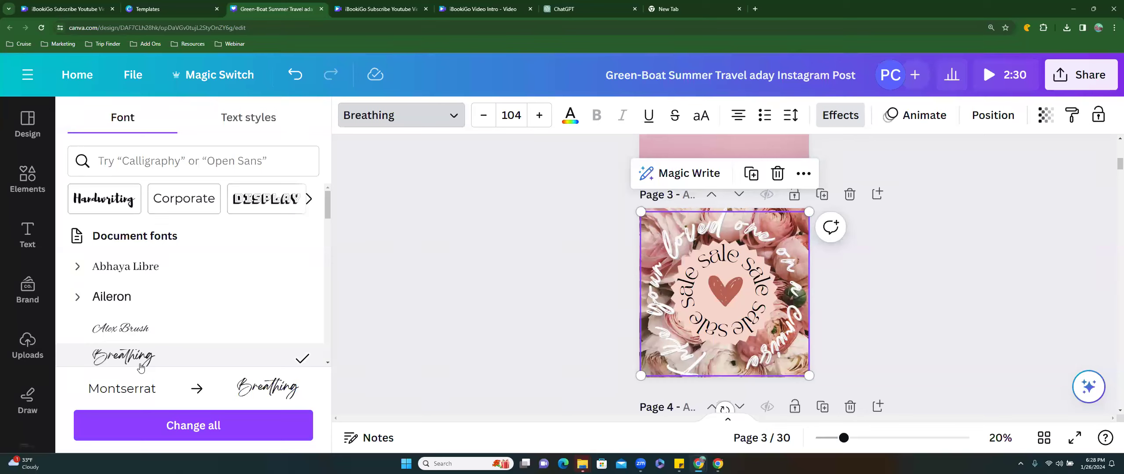
Search the design elements for "donut shape"
{"action": "left_click", "coordinate": [27, 127]}
{"action": "left_click", "coordinate": [198, 123]}
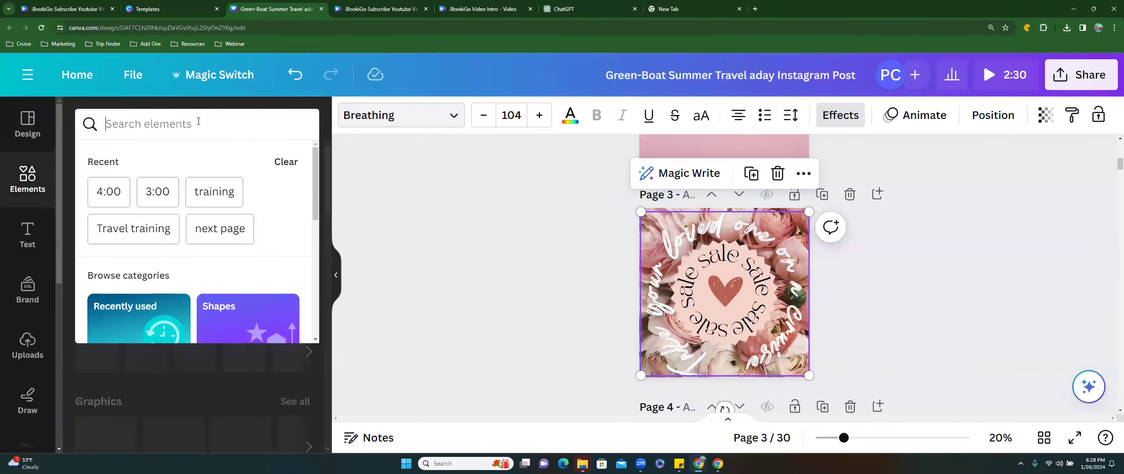
{"action": "type", "text": "circl"}
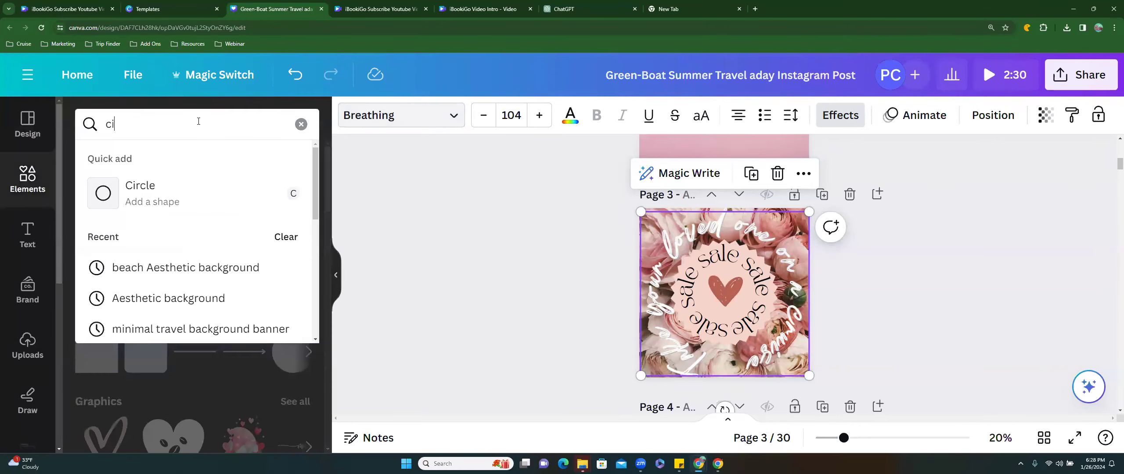
{"action": "key", "text": "BackSpace"}
{"action": "key", "text": "BackSpace"}
{"action": "key", "text": "BackSpace"}
{"action": "type", "text": "donat"}
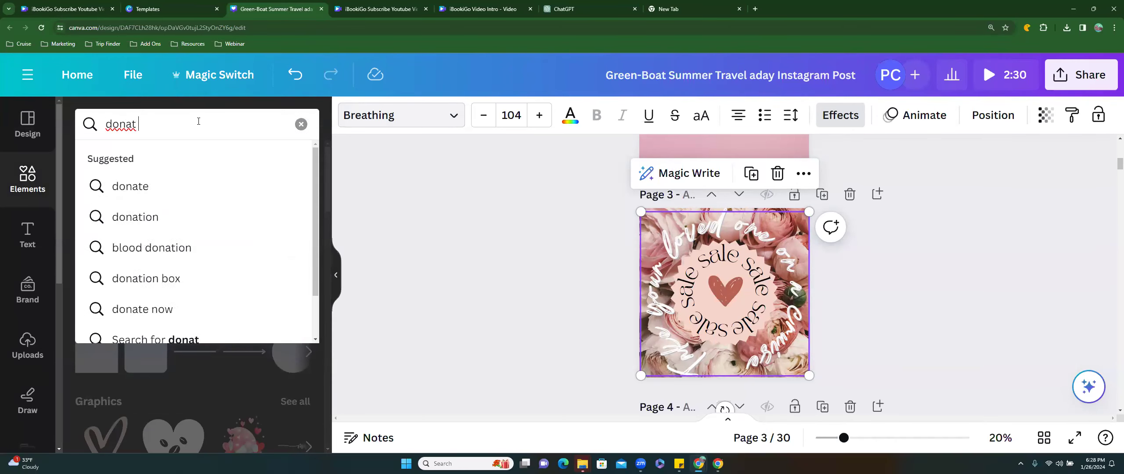
{"action": "key", "text": "BackSpace"}
{"action": "key", "text": "BackSpace"}
{"action": "type", "text": "ut sh"}
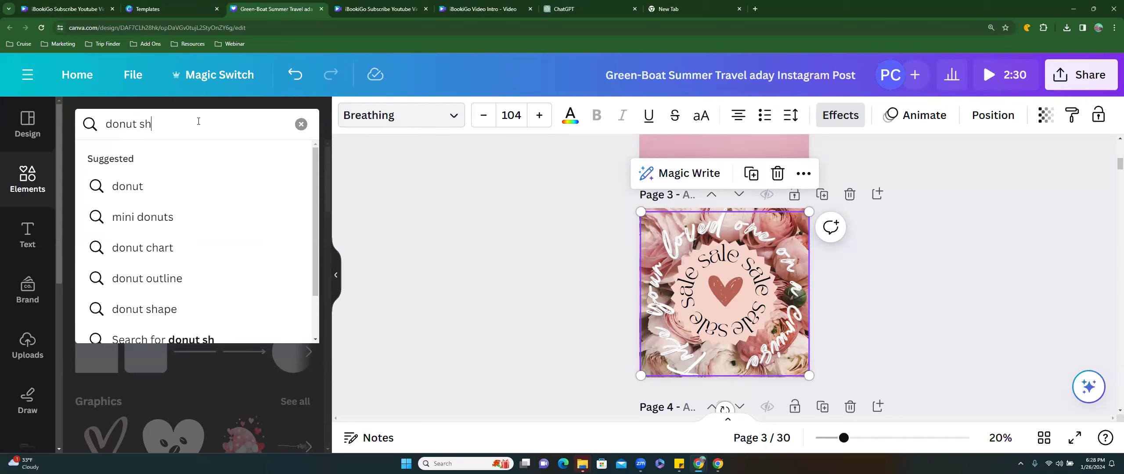
{"action": "type", "text": "ape"}
{"action": "key", "text": "Return"}
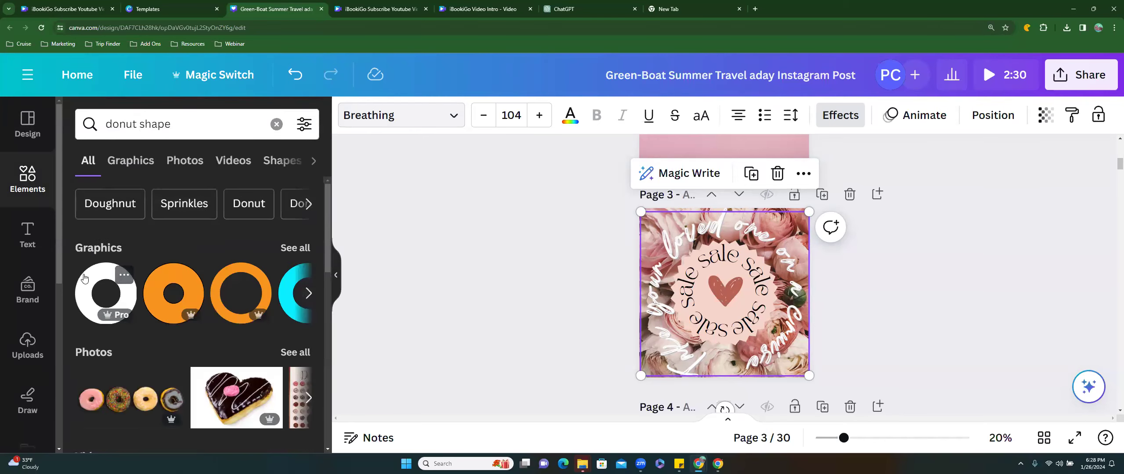
Show all donut-shape graphics and look through them for a suitable ring
{"action": "left_click", "coordinate": [294, 247]}
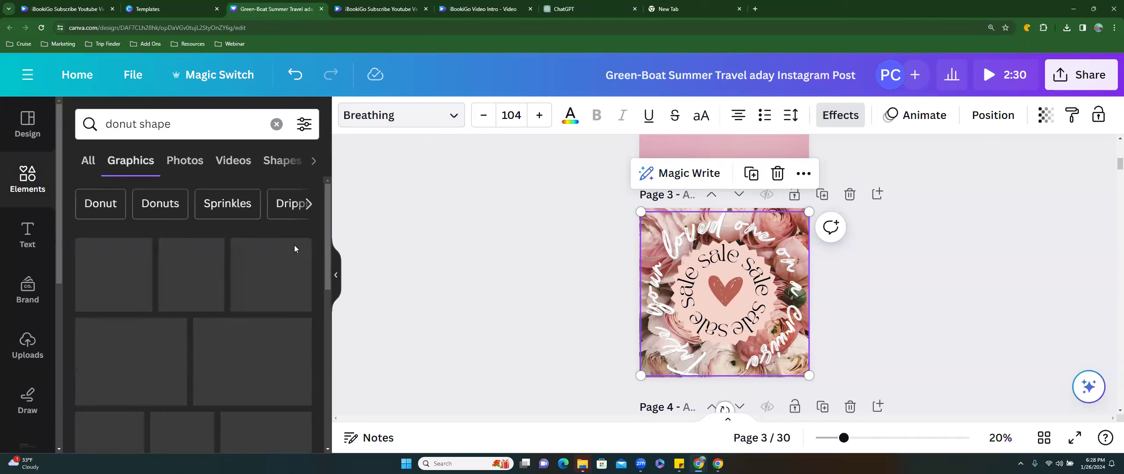
{"action": "scroll", "coordinate": [274, 329], "scroll_direction": "down", "scroll_amount": 5}
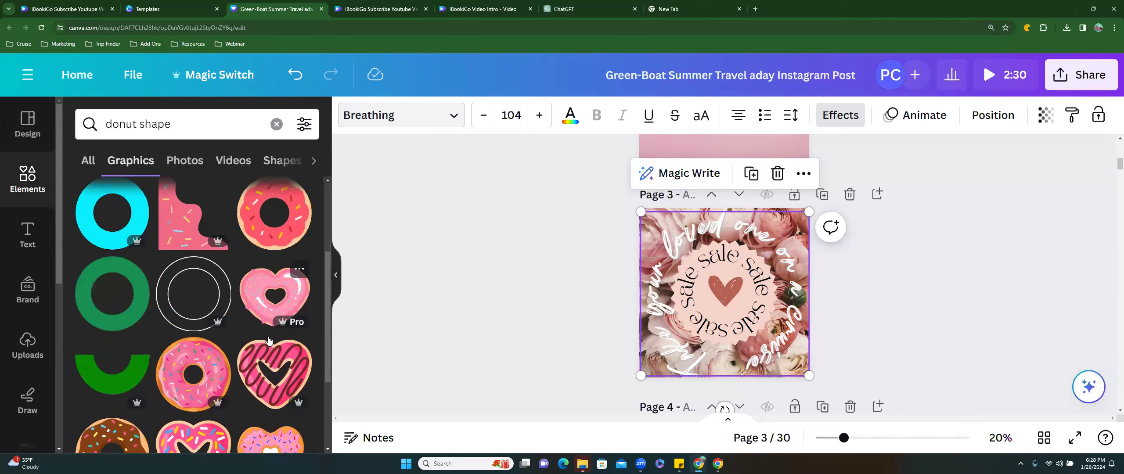
{"action": "scroll", "coordinate": [267, 340], "scroll_direction": "down", "scroll_amount": 4}
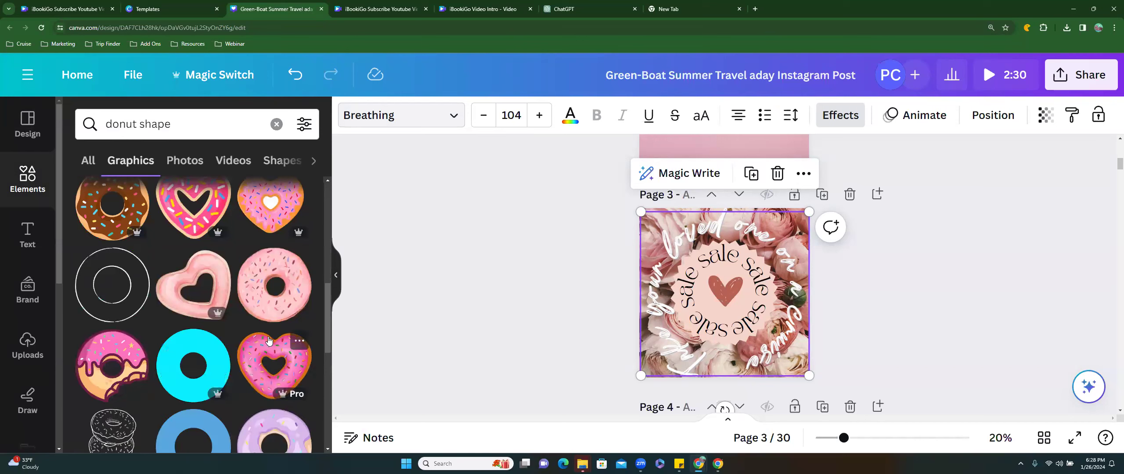
{"action": "scroll", "coordinate": [268, 339], "scroll_direction": "down", "scroll_amount": 4}
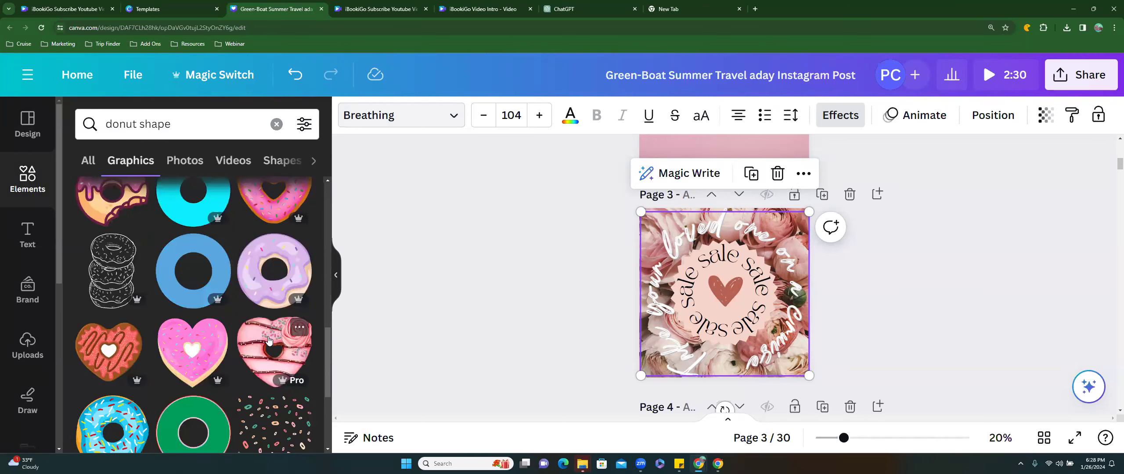
{"action": "scroll", "coordinate": [269, 340], "scroll_direction": "down", "scroll_amount": 5}
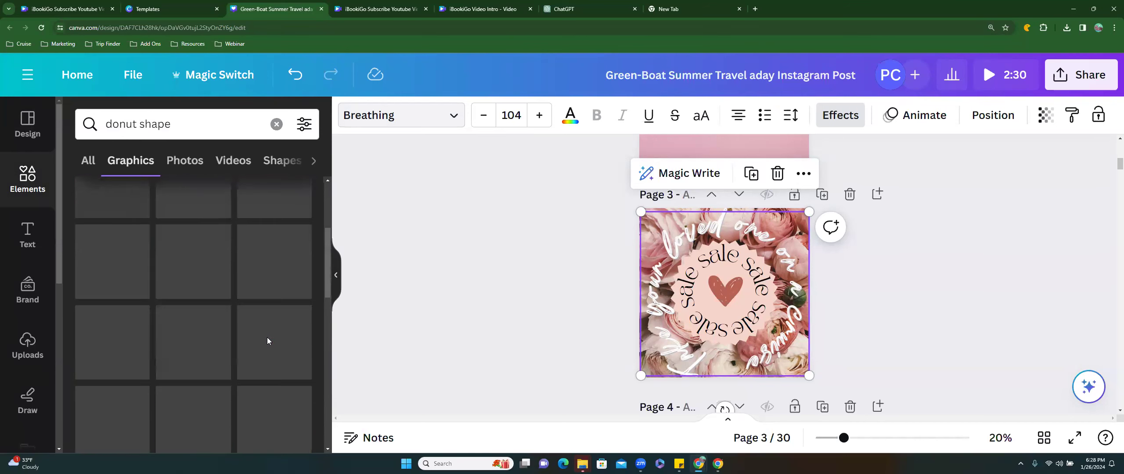
{"action": "scroll", "coordinate": [267, 341], "scroll_direction": "up", "scroll_amount": 10}
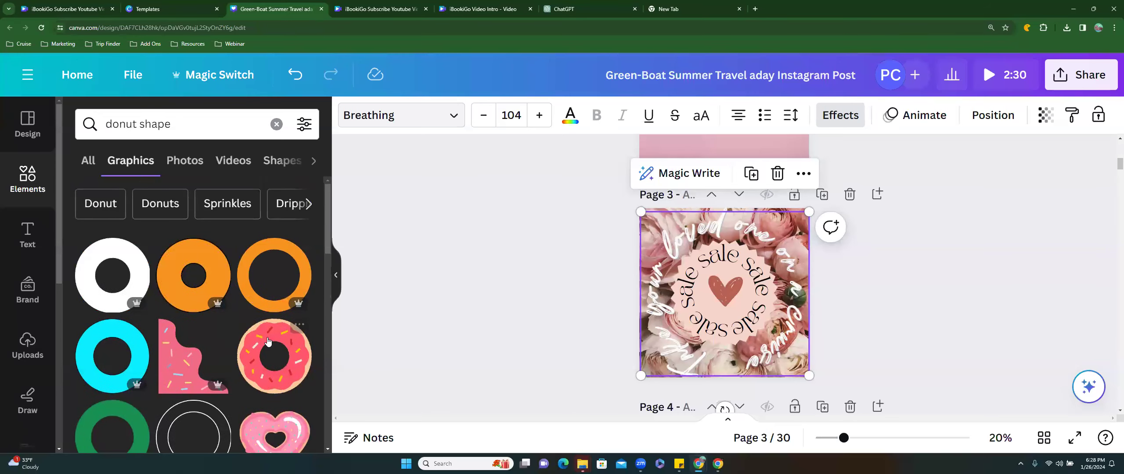
Refine the graphics search to "red donut shape" and look through the rings on offer
{"action": "left_click", "coordinate": [107, 124]}
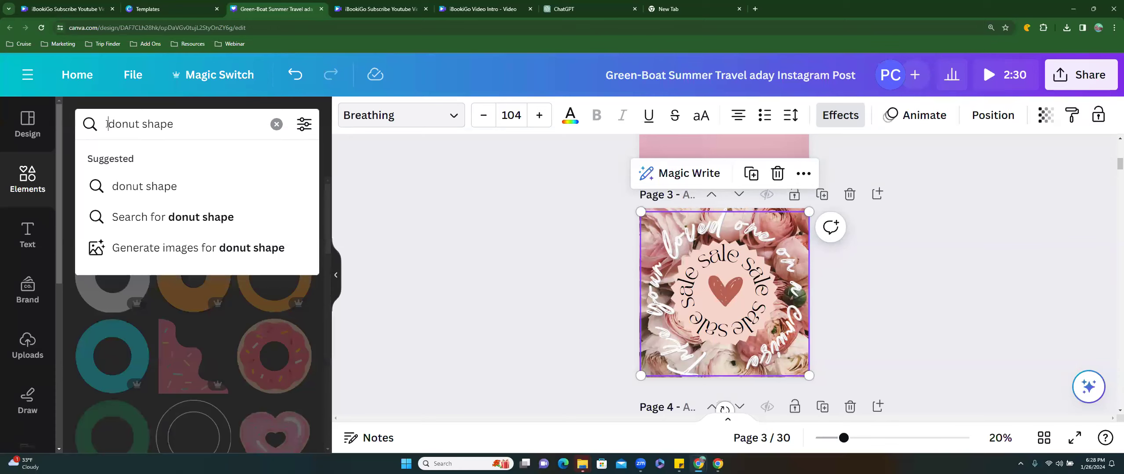
{"action": "type", "text": "red"}
{"action": "key", "text": "Return"}
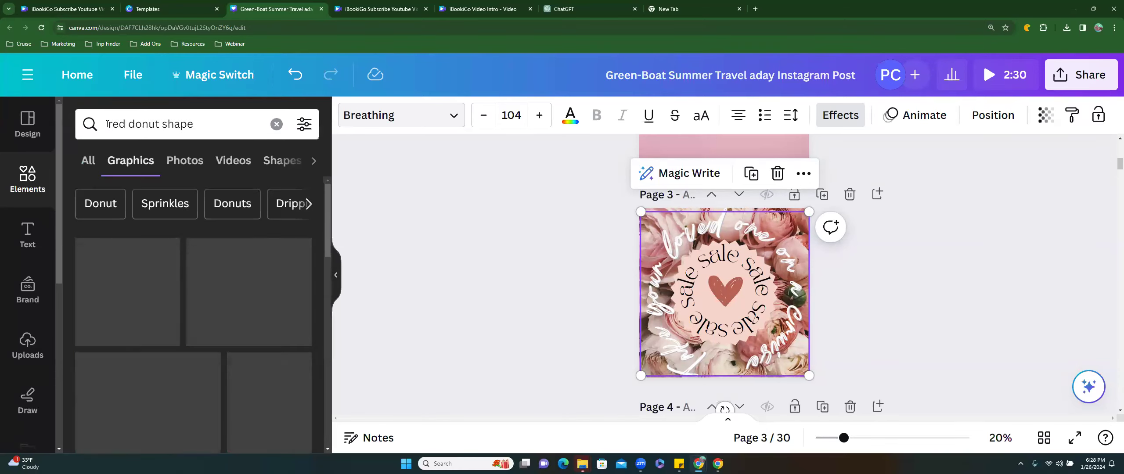
{"action": "scroll", "coordinate": [201, 338], "scroll_direction": "down", "scroll_amount": 2}
{"action": "scroll", "coordinate": [200, 337], "scroll_direction": "down", "scroll_amount": 5}
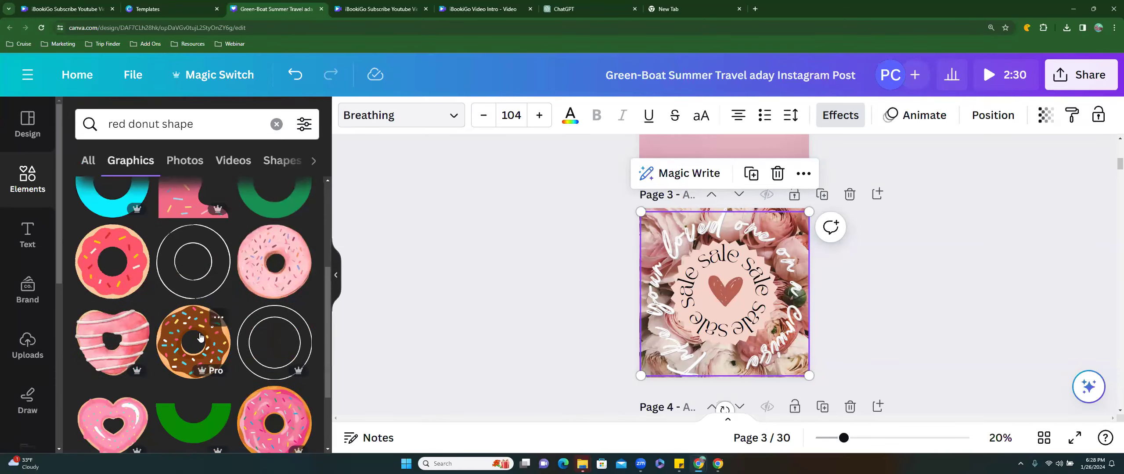
{"action": "scroll", "coordinate": [200, 337], "scroll_direction": "down", "scroll_amount": 1}
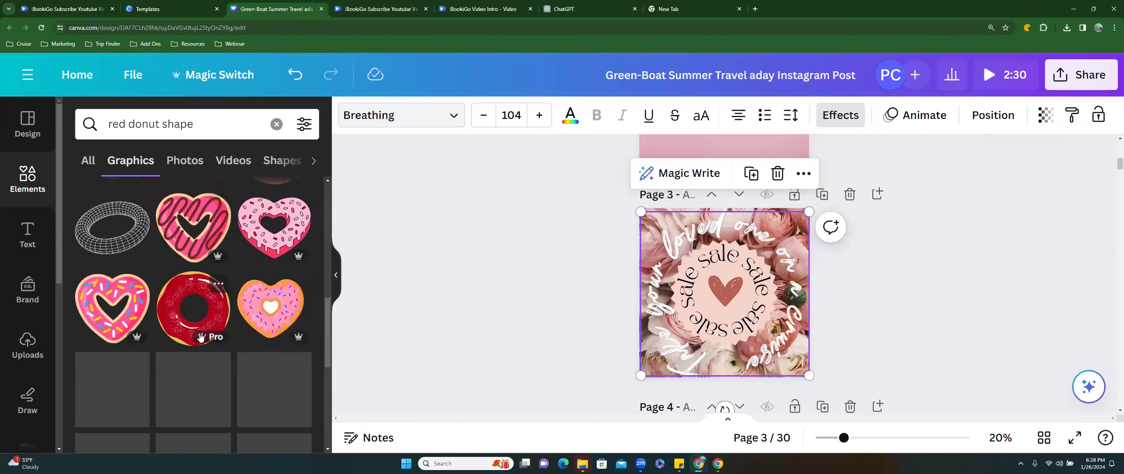
{"action": "scroll", "coordinate": [200, 337], "scroll_direction": "down", "scroll_amount": 3}
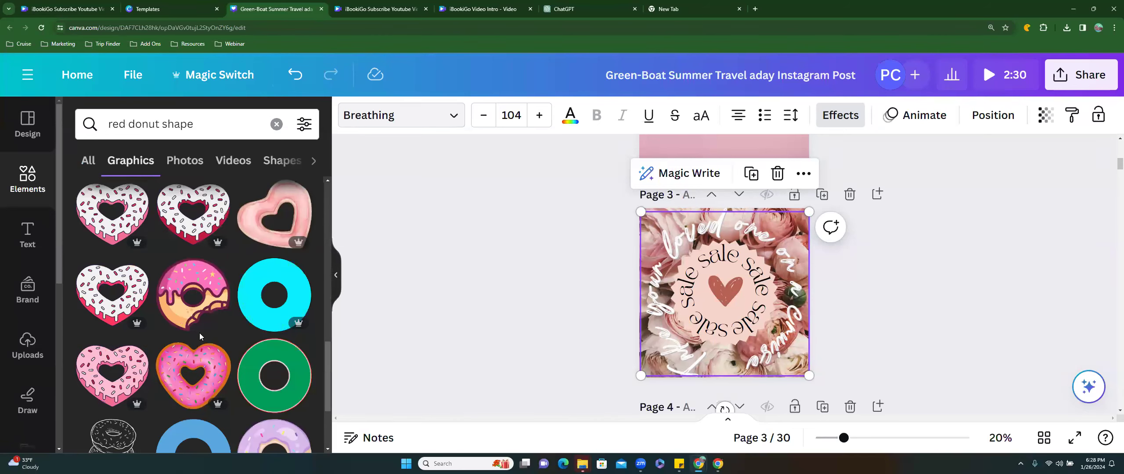
{"action": "scroll", "coordinate": [199, 337], "scroll_direction": "down", "scroll_amount": 4}
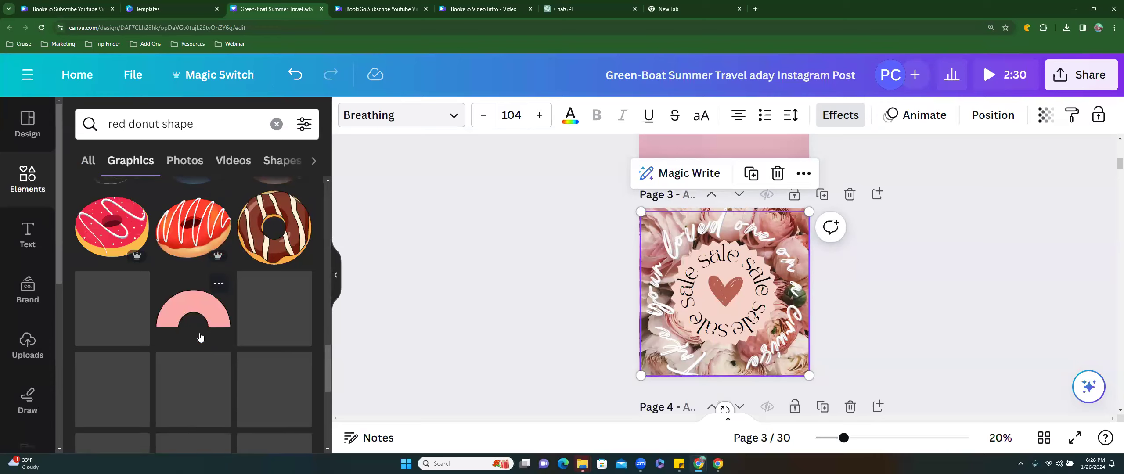
{"action": "scroll", "coordinate": [199, 337], "scroll_direction": "down", "scroll_amount": 3}
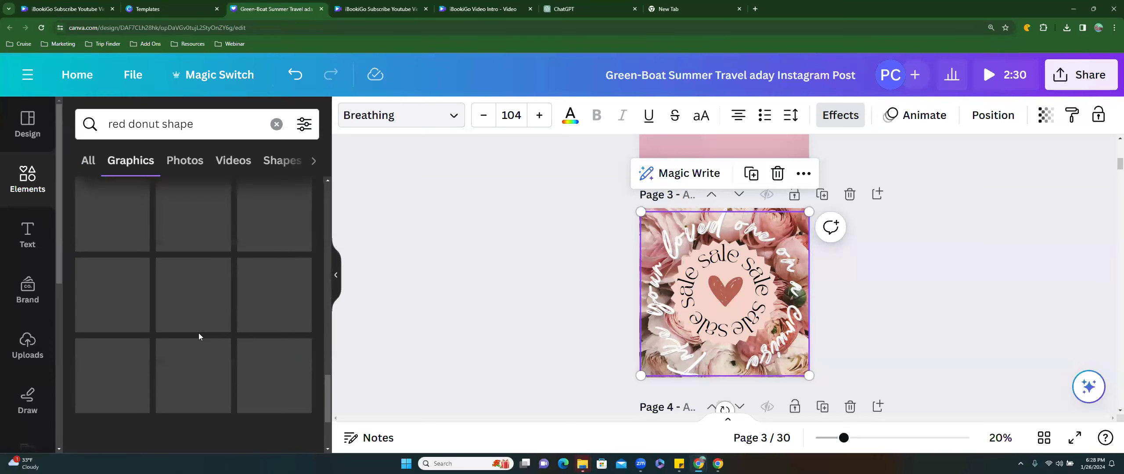
{"action": "scroll", "coordinate": [199, 333], "scroll_direction": "up", "scroll_amount": 4}
{"action": "scroll", "coordinate": [198, 333], "scroll_direction": "up", "scroll_amount": 10}
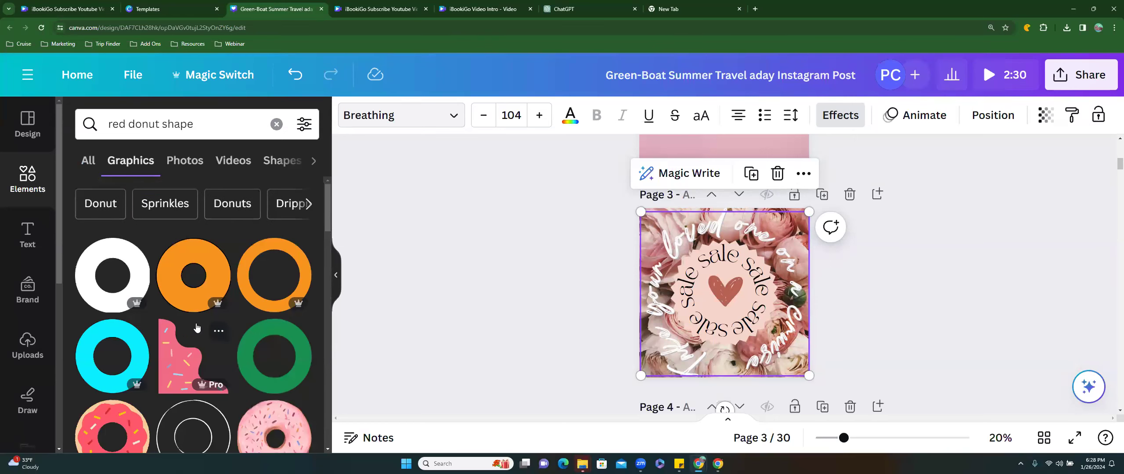
Add the solid wide ring graphic to page 3, enlarge it to about 1,290 by 1,290, and center it around the sale badge
{"action": "left_click", "coordinate": [125, 265]}
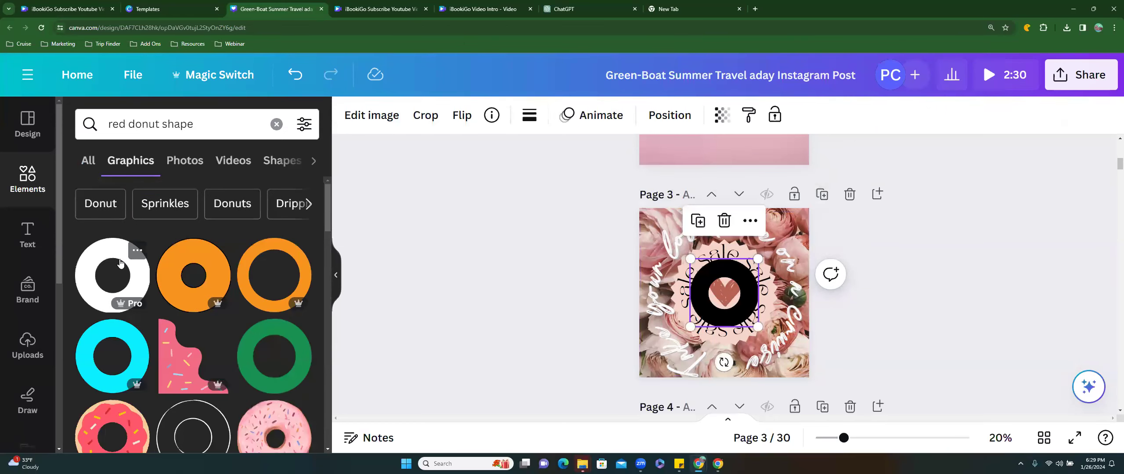
{"action": "left_click_drag", "start_coordinate": [692, 325], "coordinate": [602, 412]}
{"action": "left_click_drag", "start_coordinate": [691, 261], "coordinate": [727, 215]}
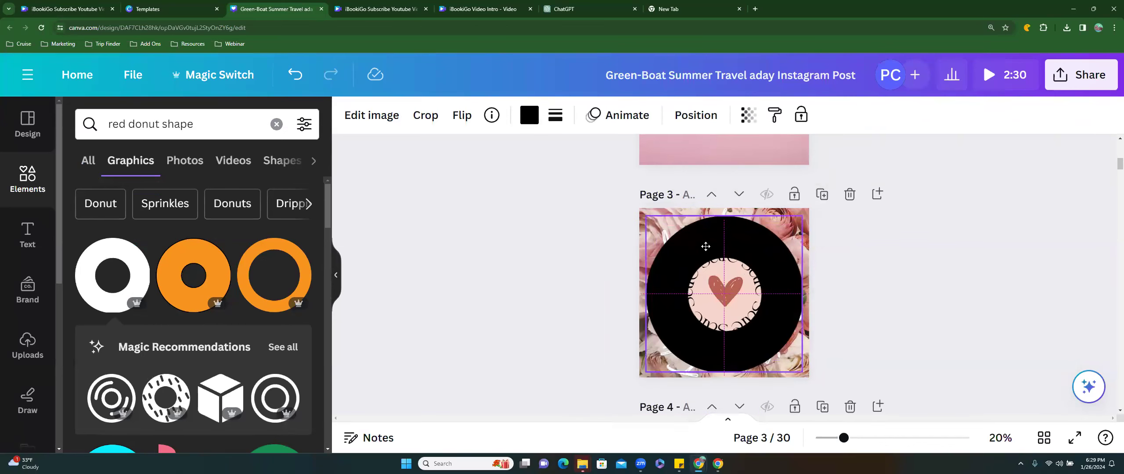
{"action": "left_click_drag", "start_coordinate": [640, 377], "coordinate": [574, 396]}
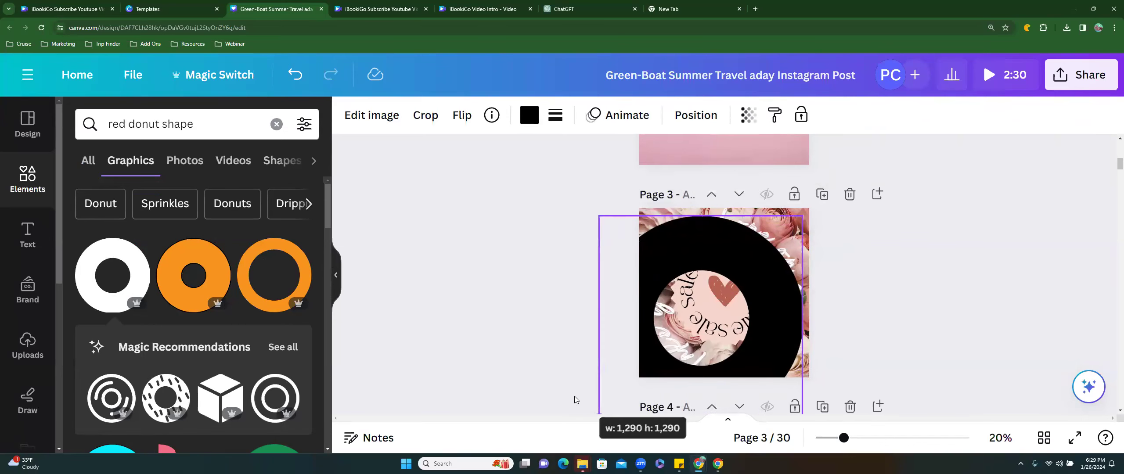
{"action": "left_click_drag", "start_coordinate": [690, 217], "coordinate": [712, 221]}
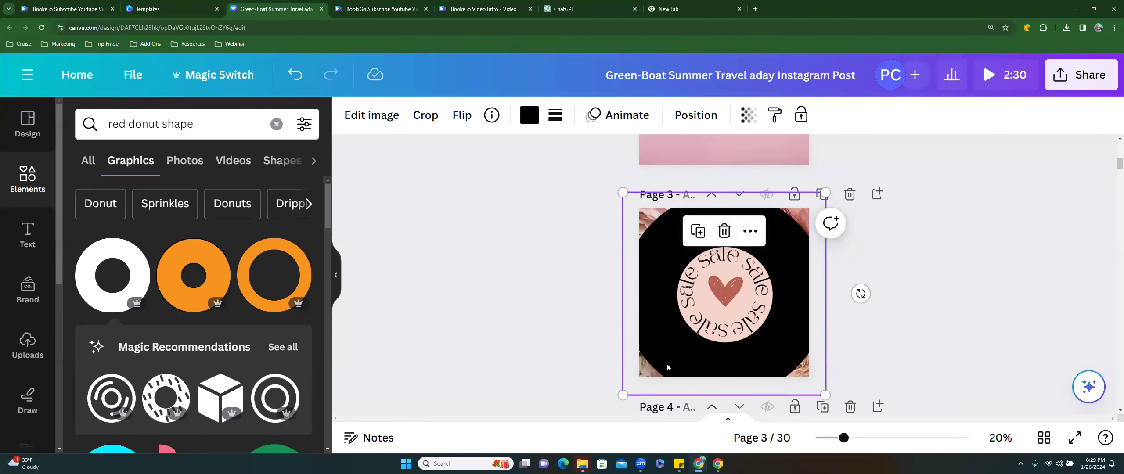
Move the black ring toward page 3's upper-right corner, partly off the page, and look over the neighboring pages
{"action": "left_click_drag", "start_coordinate": [667, 364], "coordinate": [668, 299]}
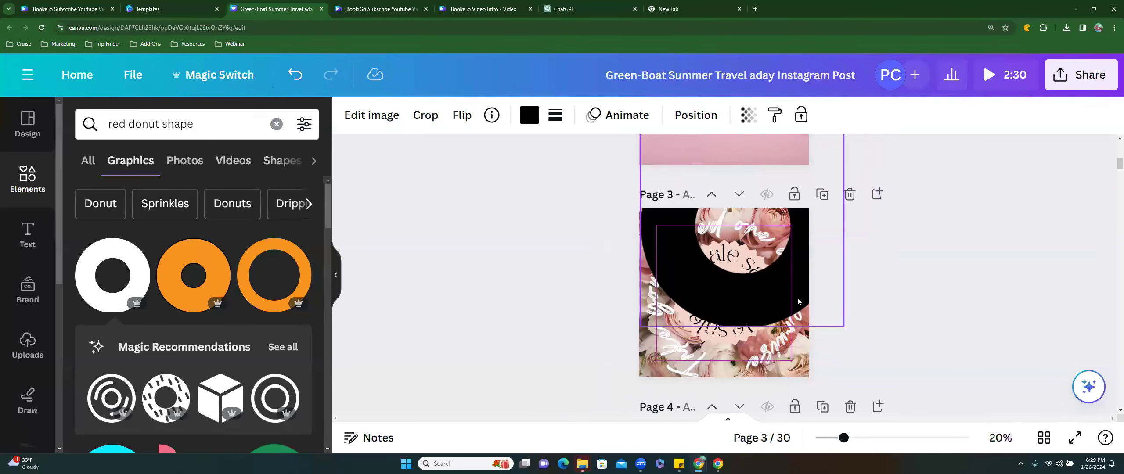
{"action": "left_click", "coordinate": [911, 281]}
{"action": "scroll", "coordinate": [848, 273], "scroll_direction": "up", "scroll_amount": 5}
{"action": "scroll", "coordinate": [748, 268], "scroll_direction": "up", "scroll_amount": 4}
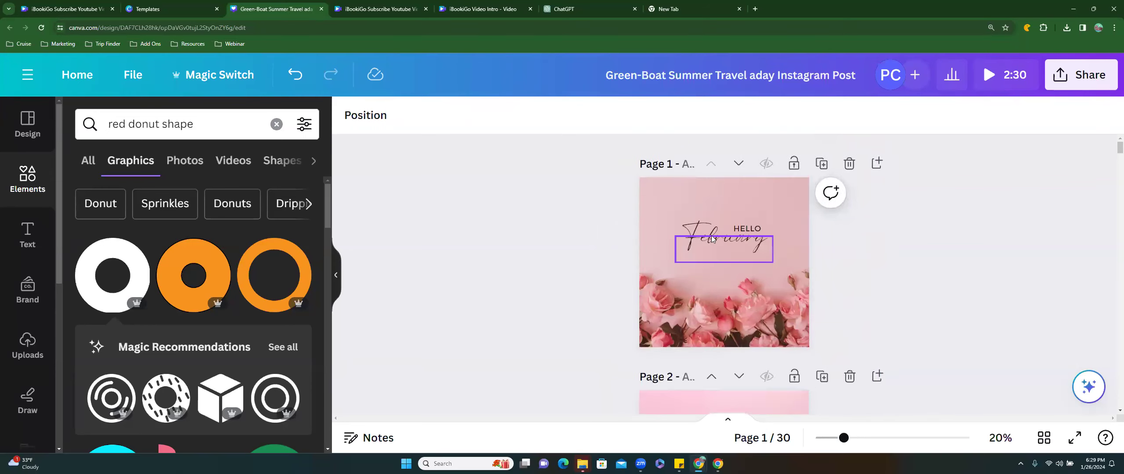
{"action": "scroll", "coordinate": [687, 265], "scroll_direction": "down", "scroll_amount": 10}
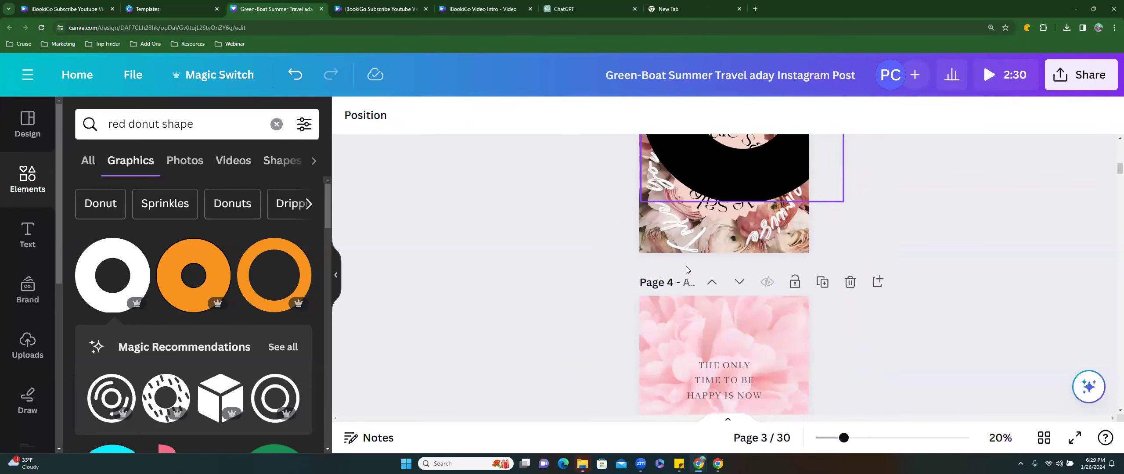
Move down to page 6 and open its presenter notes
{"action": "scroll", "coordinate": [687, 269], "scroll_direction": "down", "scroll_amount": 8}
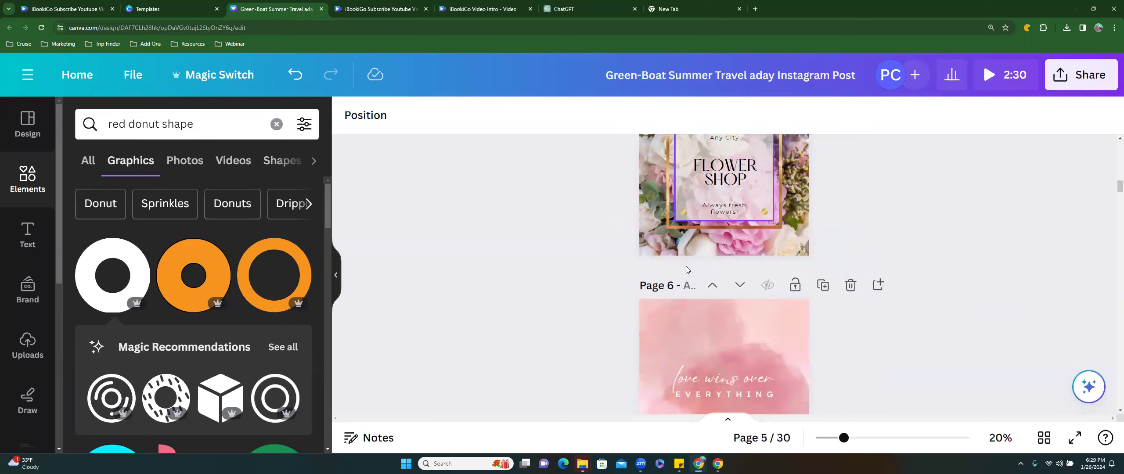
{"action": "scroll", "coordinate": [688, 269], "scroll_direction": "down", "scroll_amount": 3}
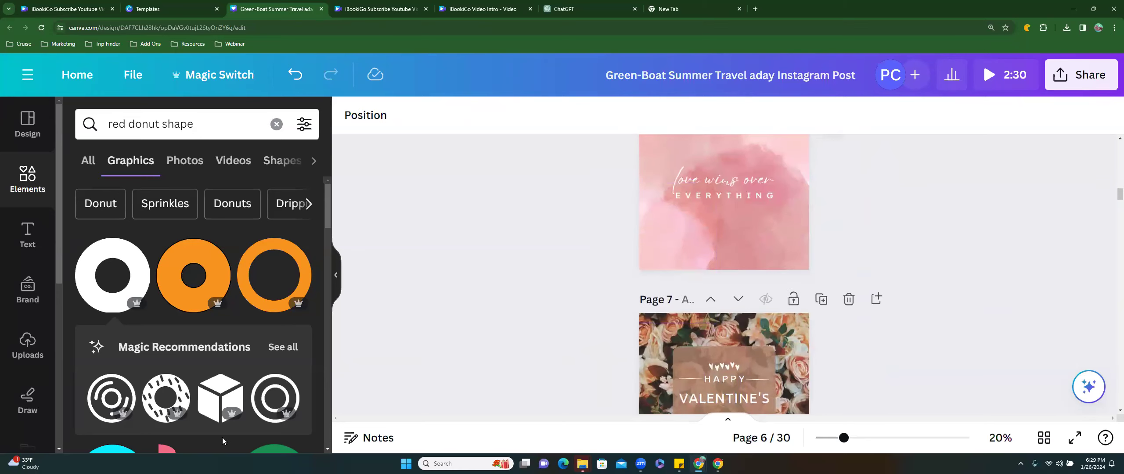
{"action": "left_click", "coordinate": [369, 438]}
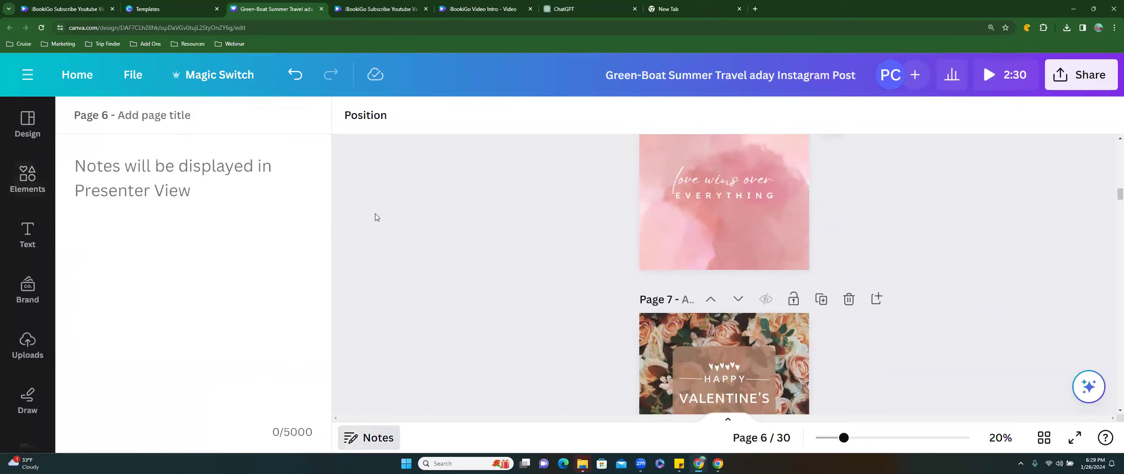
Switch to ChatGPT and draft the prompt "Act as a professional content creator and write a travel caption that encourages readers to purchase a trip"
{"action": "left_click", "coordinate": [598, 10]}
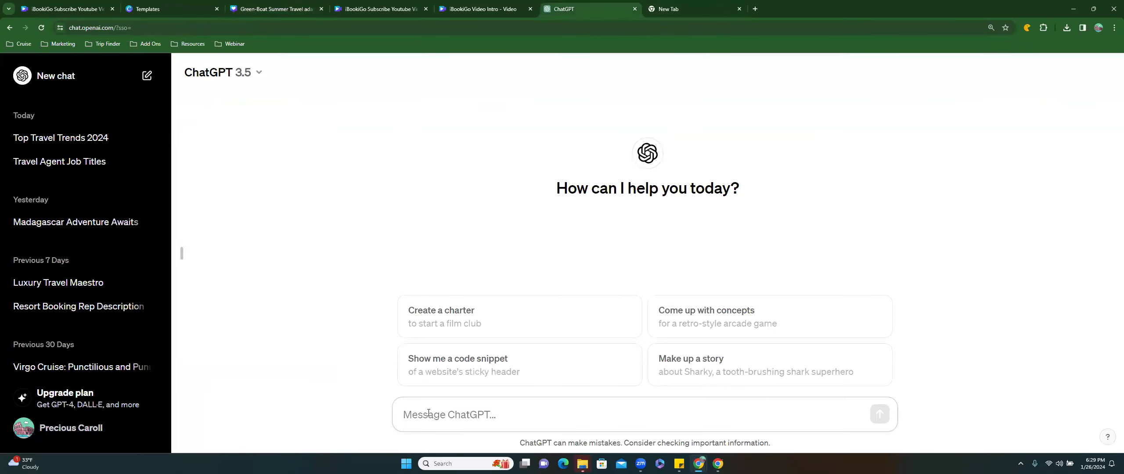
{"action": "type", "text": "Ac"}
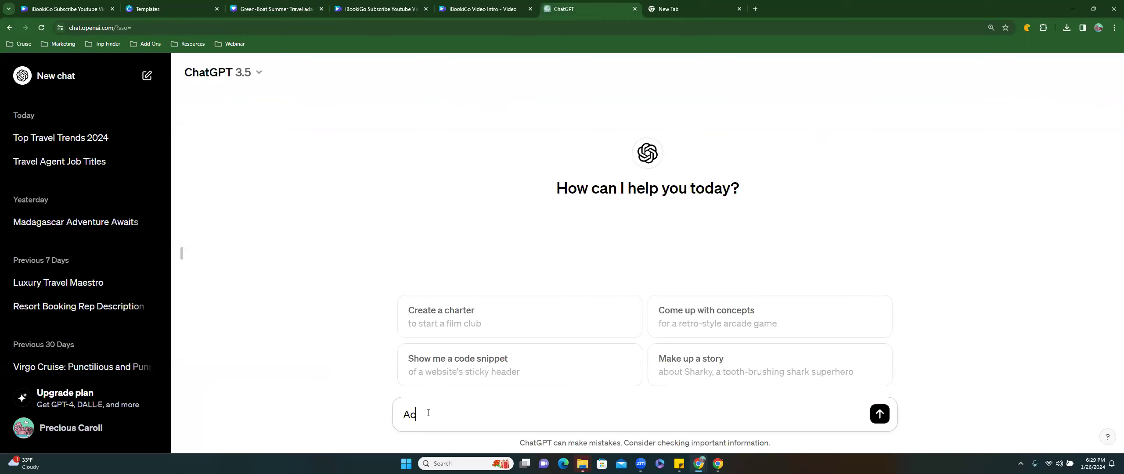
{"action": "type", "text": "t as a professional content c"}
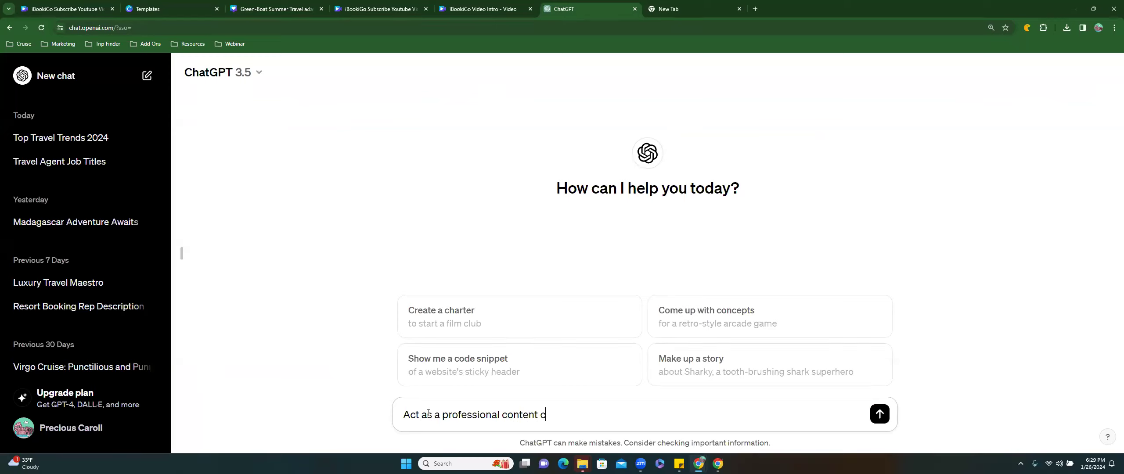
{"action": "type", "text": "reator and write a c"}
{"action": "type", "text": "ca"}
{"action": "key", "text": "BackSpace"}
{"action": "key", "text": "BackSpace"}
{"action": "type", "text": "travel caption that "}
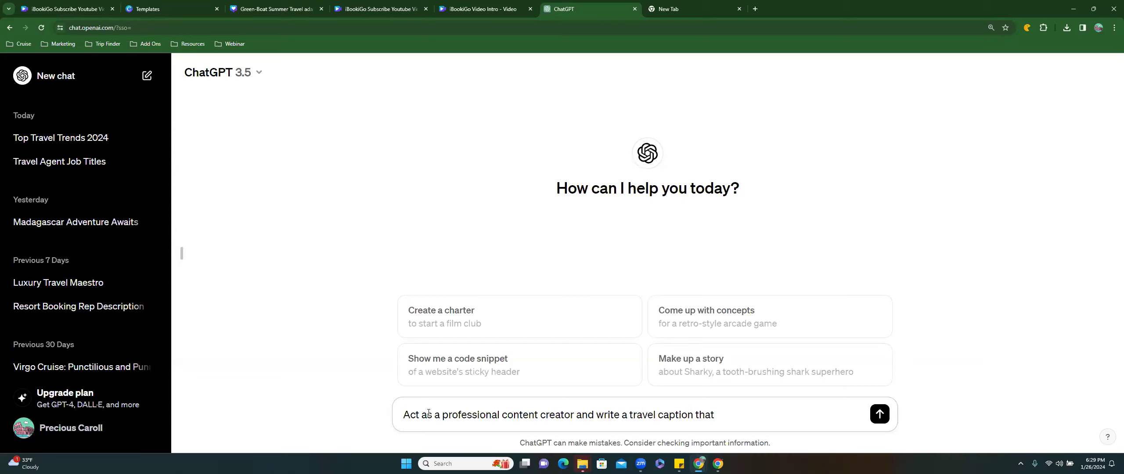
{"action": "type", "text": "encourages readers to"}
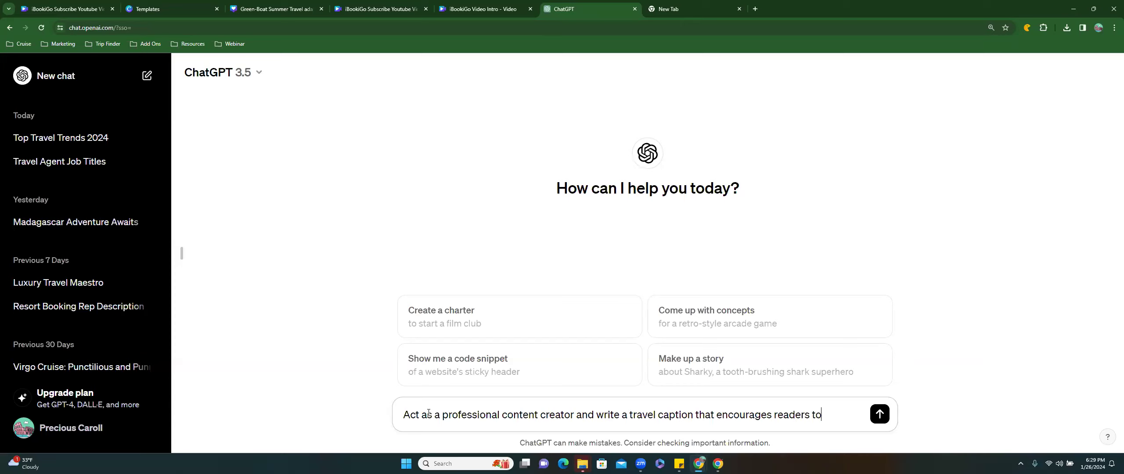
{"action": "type", "text": " purhc"}
{"action": "key", "text": "BackSpace"}
{"action": "key", "text": "BackSpace"}
{"action": "type", "text": "chase a trip"}
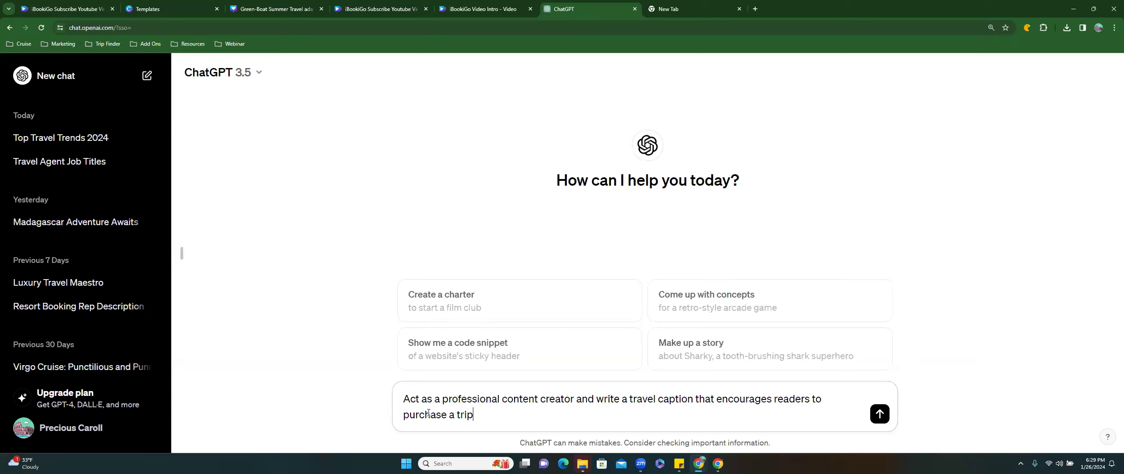
Change the end of the prompt so it encourages readers to "book a cruise" and send it
{"action": "key", "text": "BackSpace"}
{"action": "key", "text": "BackSpace"}
{"action": "key", "text": "BackSpace"}
{"action": "key", "text": "BackSpace"}
{"action": "key", "text": "BackSpace"}
{"action": "key", "text": "BackSpace"}
{"action": "key", "text": "BackSpace"}
{"action": "key", "text": "BackSpace"}
{"action": "key", "text": "BackSpace"}
{"action": "key", "text": "BackSpace"}
{"action": "key", "text": "BackSpace"}
{"action": "key", "text": "BackSpace"}
{"action": "key", "text": "BackSpace"}
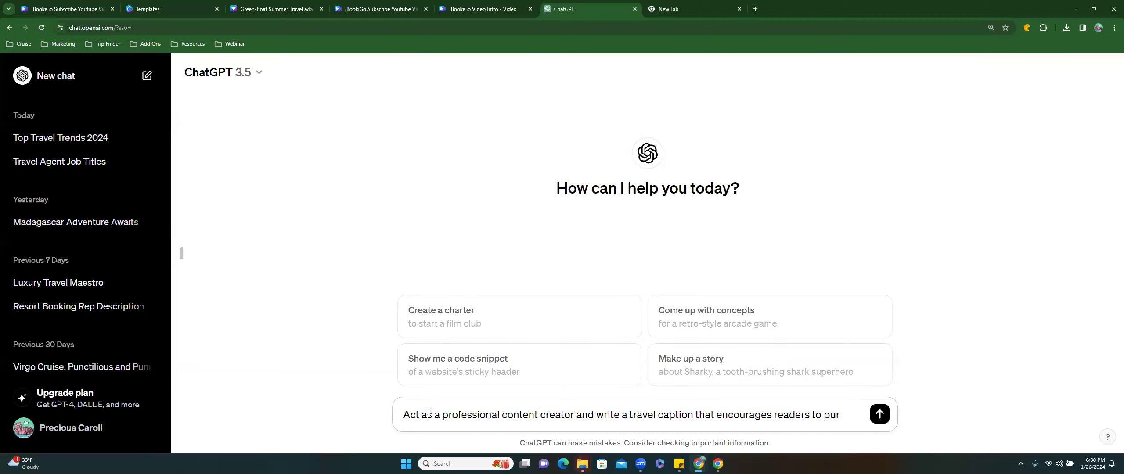
{"action": "type", "text": "book a cruise"}
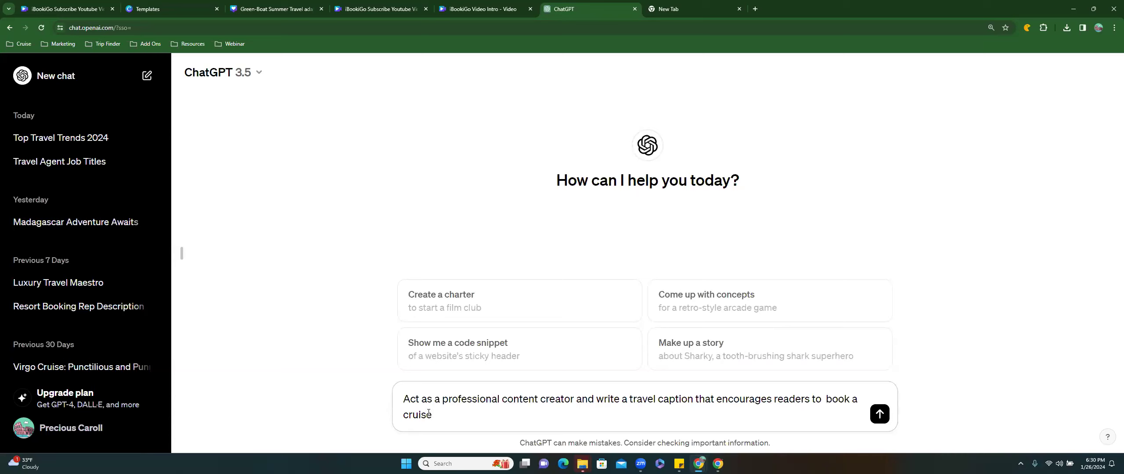
{"action": "key", "text": "Return"}
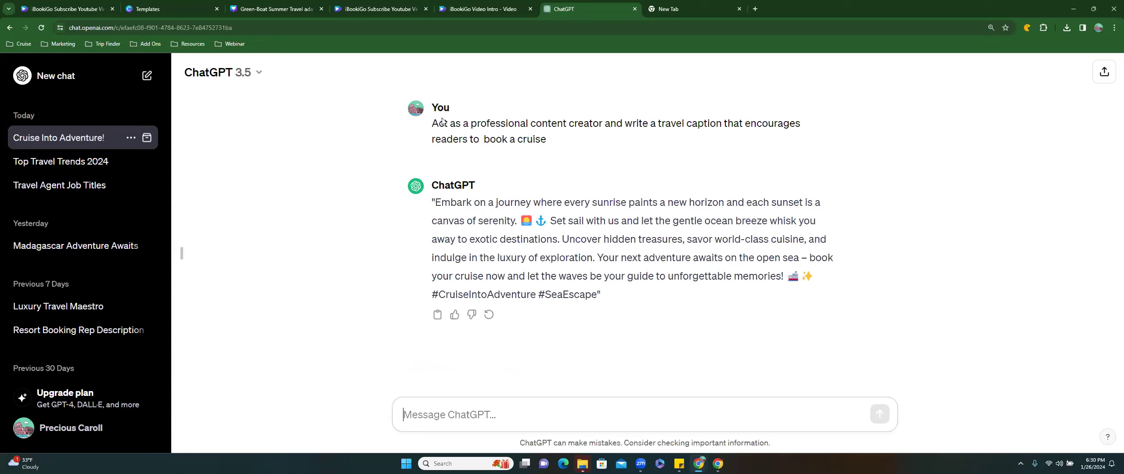
Copy the sent caption prompt and paste it as a new message
{"action": "left_click_drag", "start_coordinate": [431, 123], "coordinate": [570, 139]}
{"action": "right_click", "coordinate": [512, 124]}
{"action": "left_click", "coordinate": [531, 135]}
{"action": "left_click", "coordinate": [422, 415]}
{"action": "key", "text": "ctrl+v"}
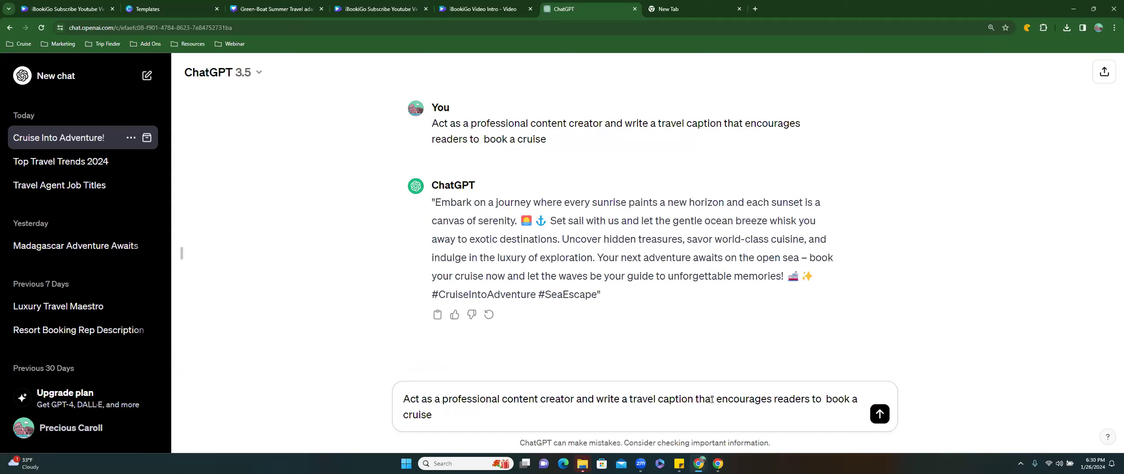
Replace the ending of the pasted prompt after "readers to" with "gift their partner a cruise"
{"action": "left_click_drag", "start_coordinate": [822, 398], "coordinate": [858, 409]}
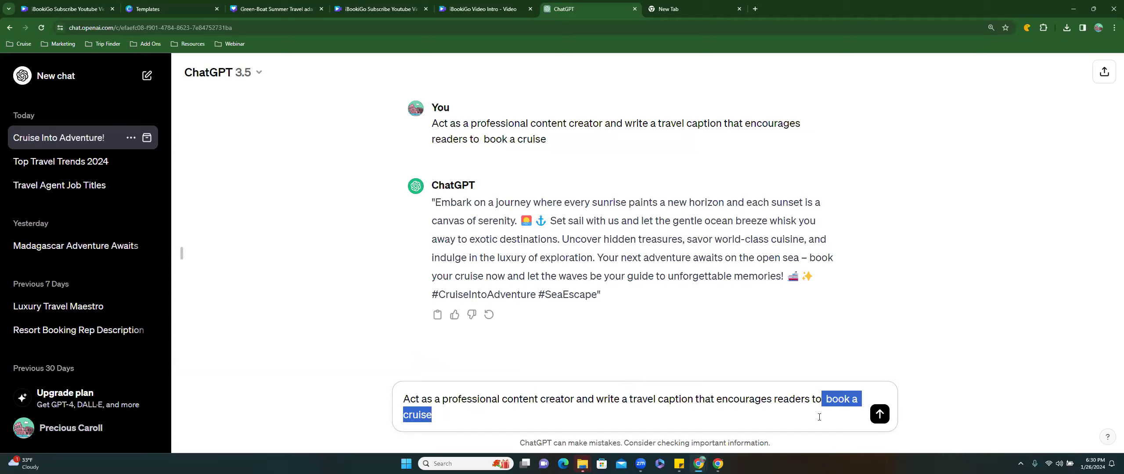
{"action": "type", "text": "fig"}
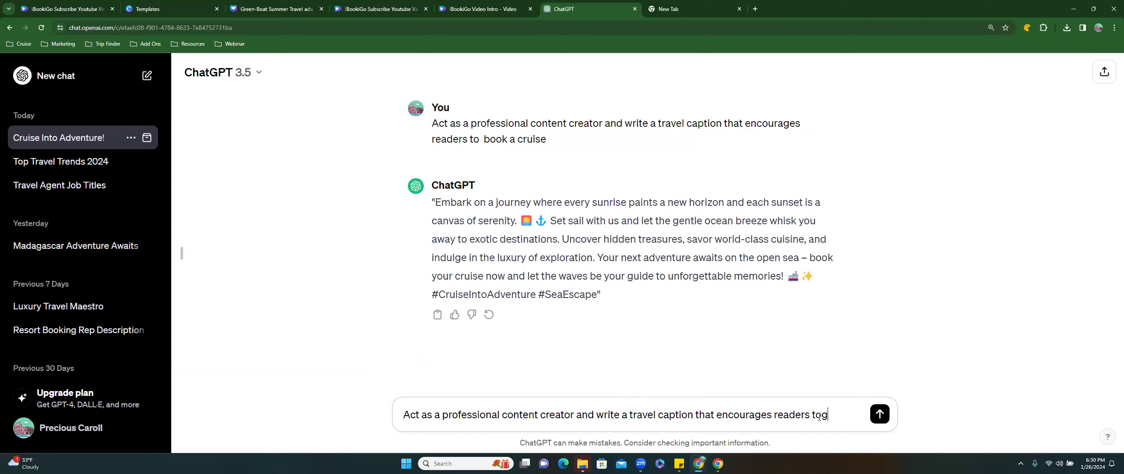
{"action": "key", "text": "BackSpace"}
{"action": "key", "text": "BackSpace"}
{"action": "key", "text": "BackSpace"}
{"action": "type", "text": "gift their partner a cruise "}
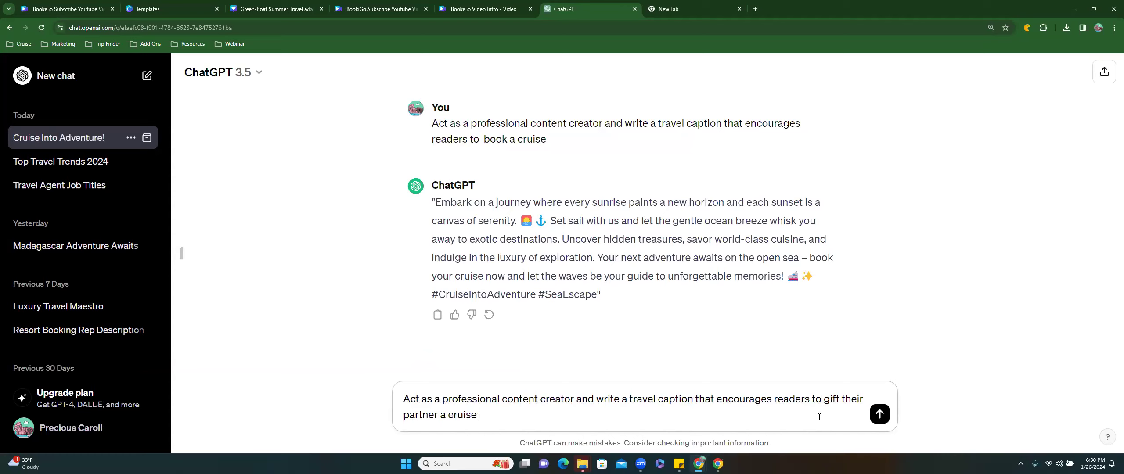
Extend the prompt with "for a low as 200 deposit" and send it
{"action": "type", "text": "for a low"}
{"action": "type", "text": "as 200"}
{"action": "key", "text": "BackSpace"}
{"action": "type", "text": "0 de"}
{"action": "key", "text": "BackSpace"}
{"action": "key", "text": "BackSpace"}
{"action": "type", "text": "deposit"}
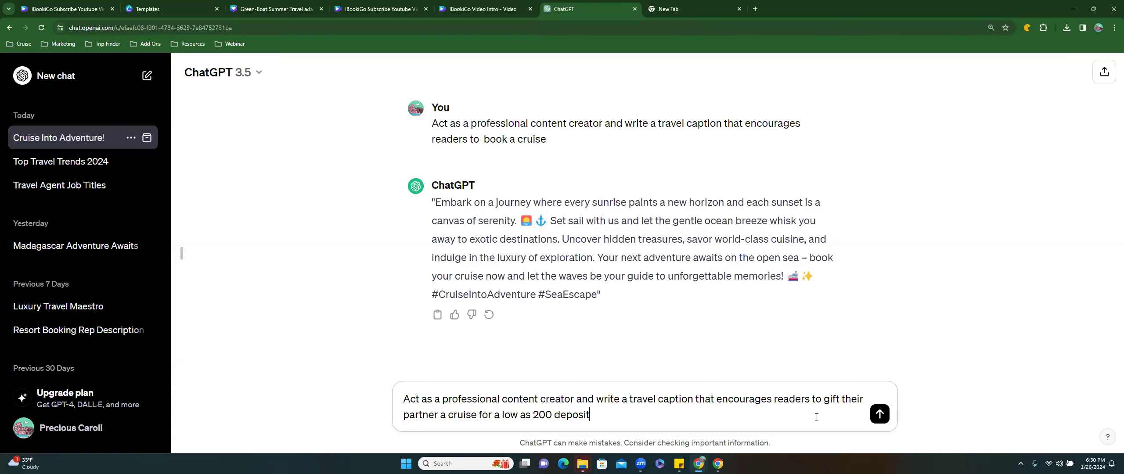
{"action": "key", "text": "Return"}
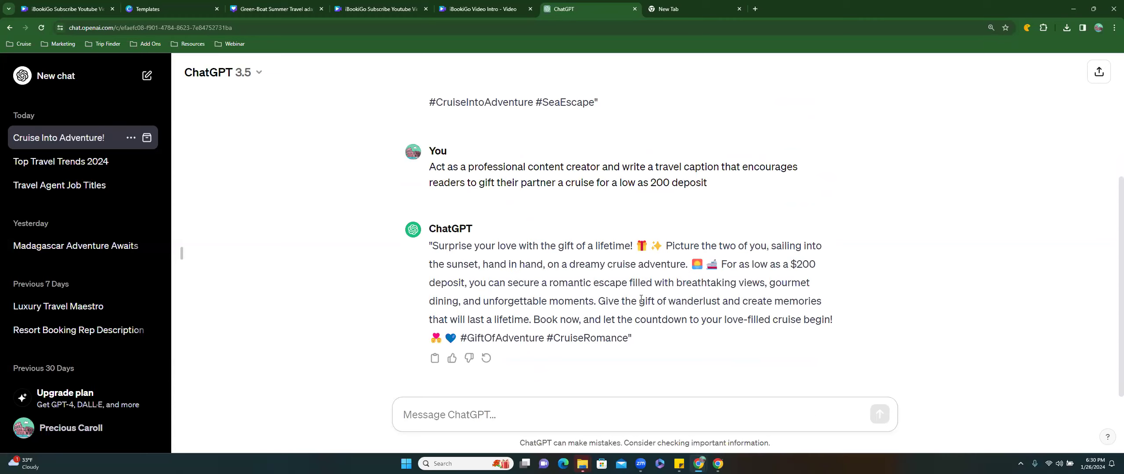
Copy the full text of the sent prompt about gifting a partner a cruise
{"action": "left_click_drag", "start_coordinate": [435, 245], "coordinate": [629, 336]}
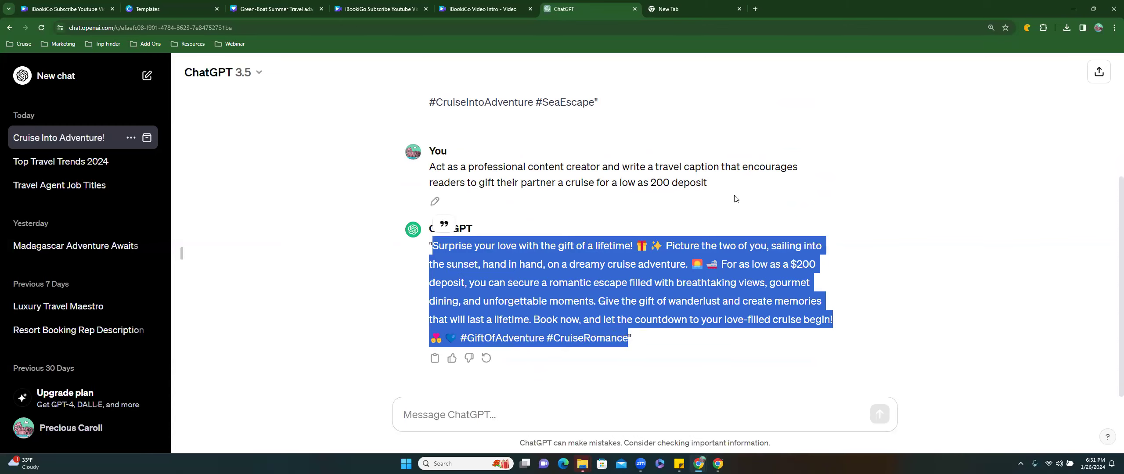
{"action": "left_click_drag", "start_coordinate": [713, 183], "coordinate": [428, 169]}
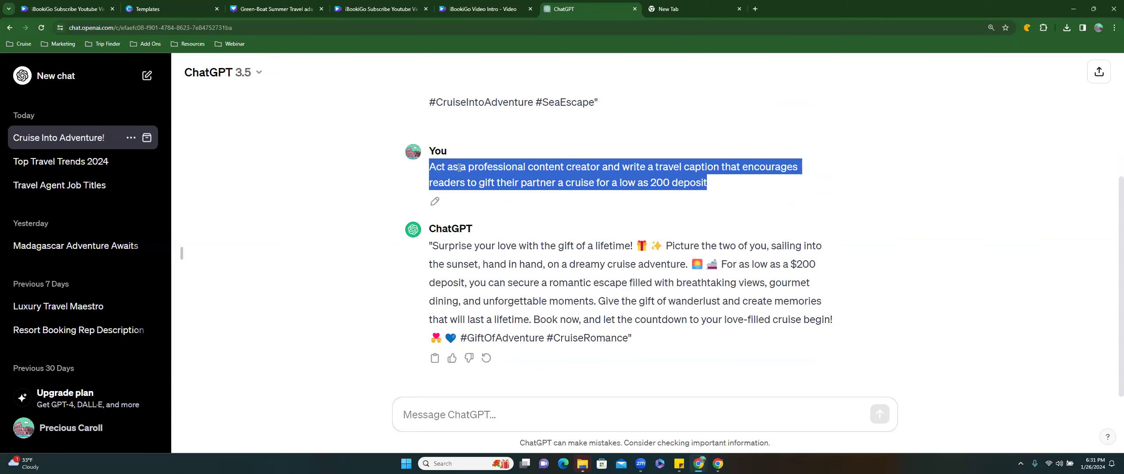
{"action": "right_click", "coordinate": [459, 170]}
{"action": "left_click", "coordinate": [473, 178]}
Switch back to the Green-Boat Summer Travel design in Canva and paste the copied prompt into the notes of page 1
{"action": "left_click", "coordinate": [360, 10]}
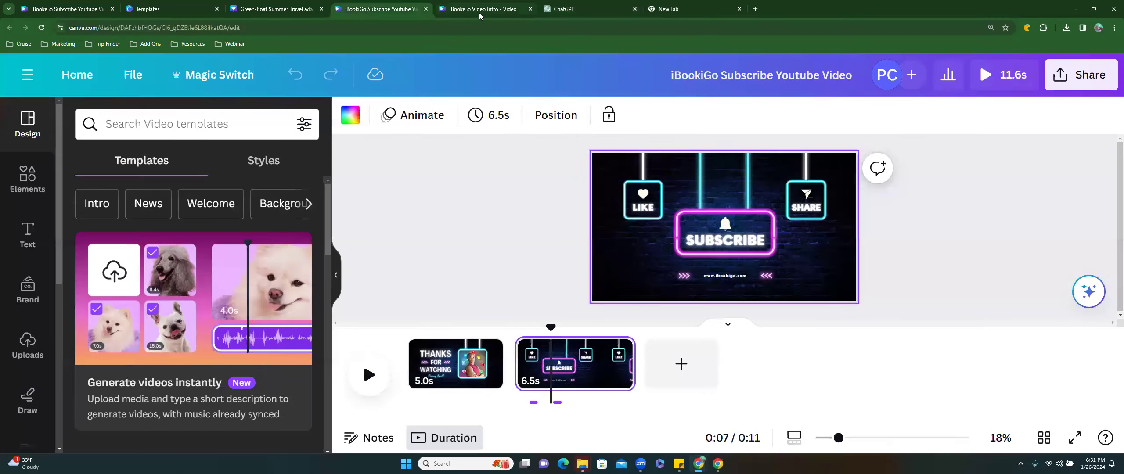
{"action": "left_click", "coordinate": [479, 12]}
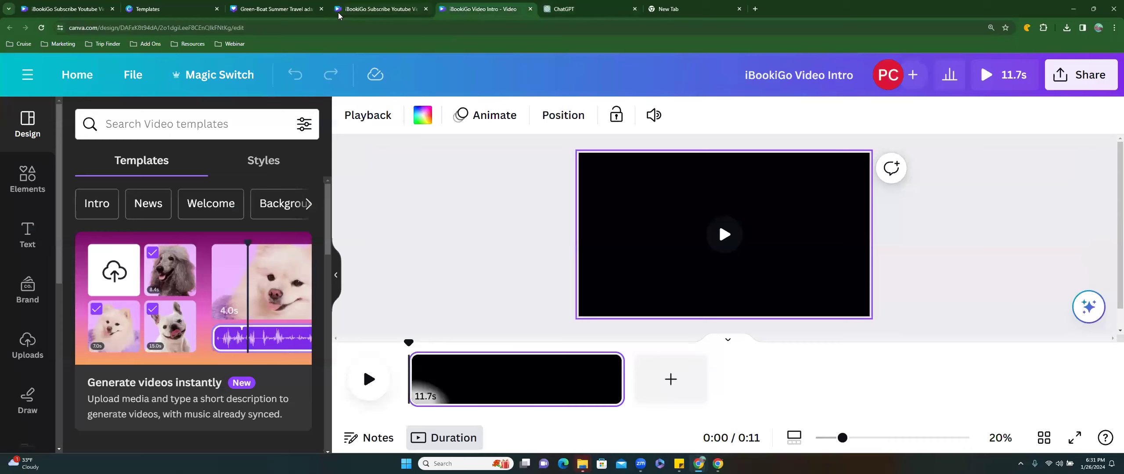
{"action": "left_click", "coordinate": [360, 12]}
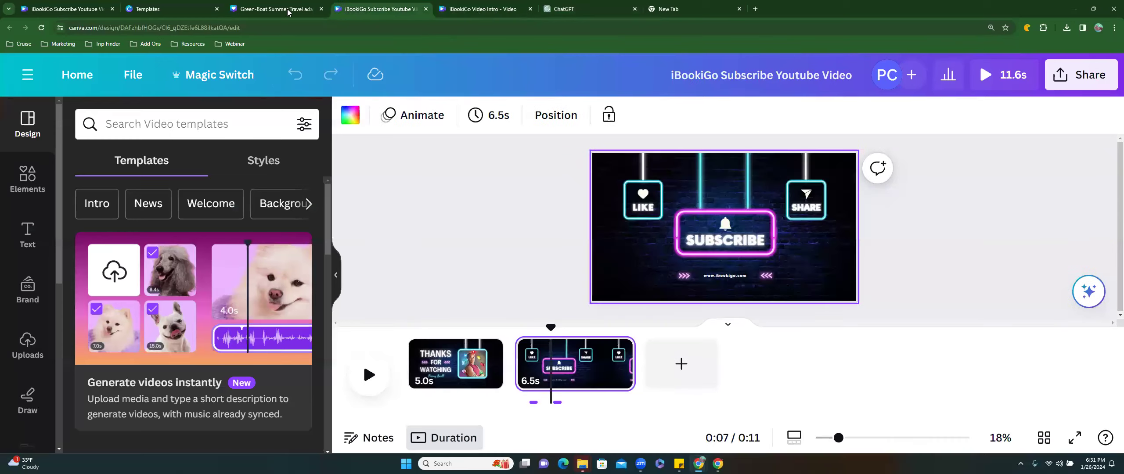
{"action": "left_click", "coordinate": [288, 12]}
{"action": "left_click", "coordinate": [101, 162]}
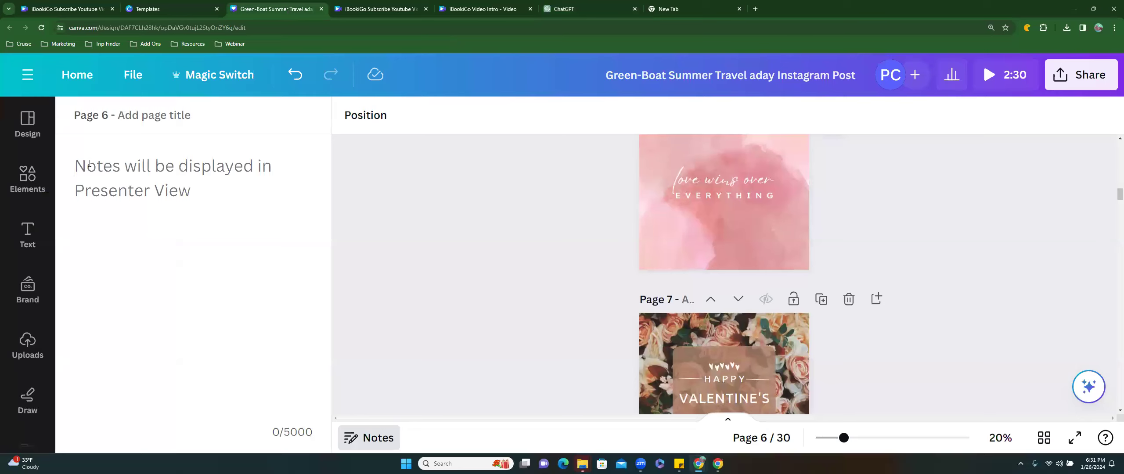
{"action": "scroll", "coordinate": [646, 286], "scroll_direction": "up", "scroll_amount": 15}
{"action": "scroll", "coordinate": [646, 288], "scroll_direction": "up", "scroll_amount": 8}
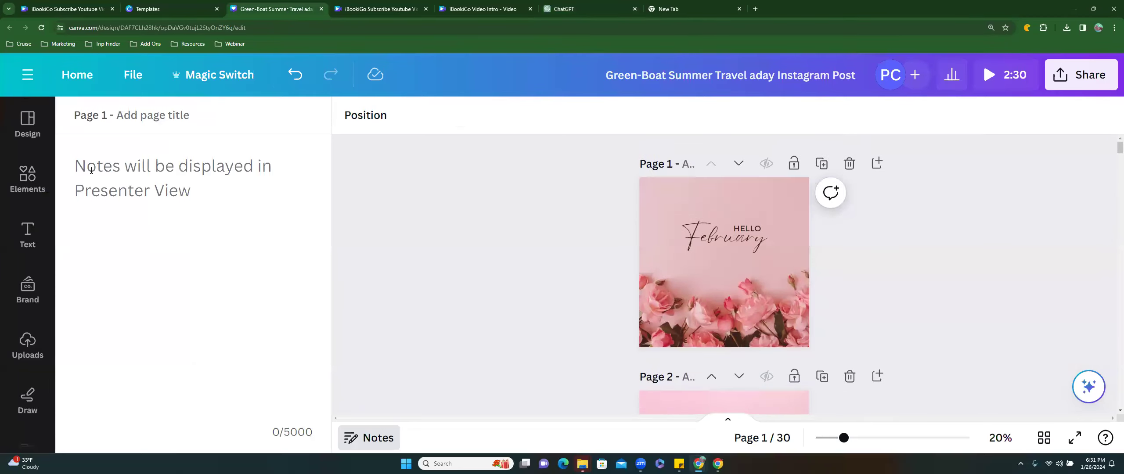
{"action": "key", "text": "ctrl+v"}
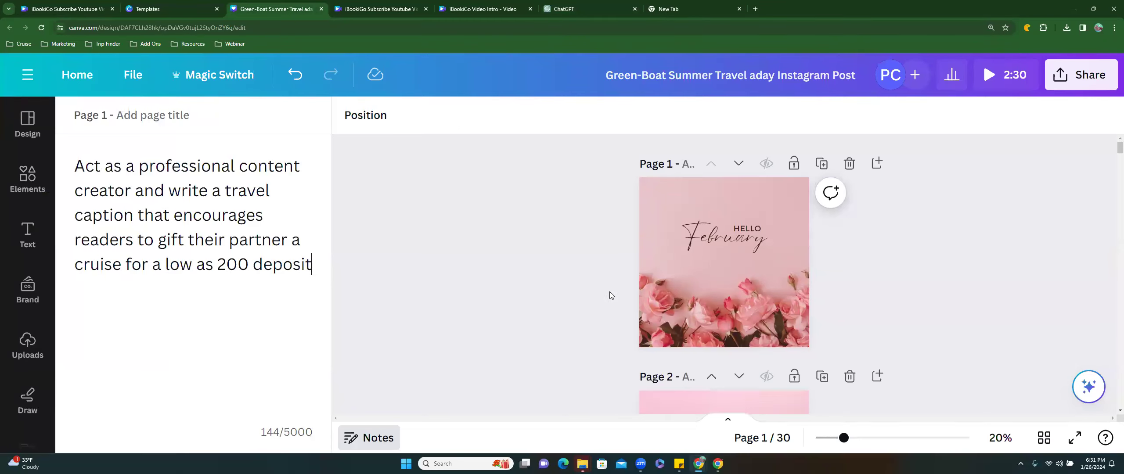
Look through the following pages and their notes down to page 12, and return to page 5
{"action": "scroll", "coordinate": [610, 297], "scroll_direction": "down", "scroll_amount": 10}
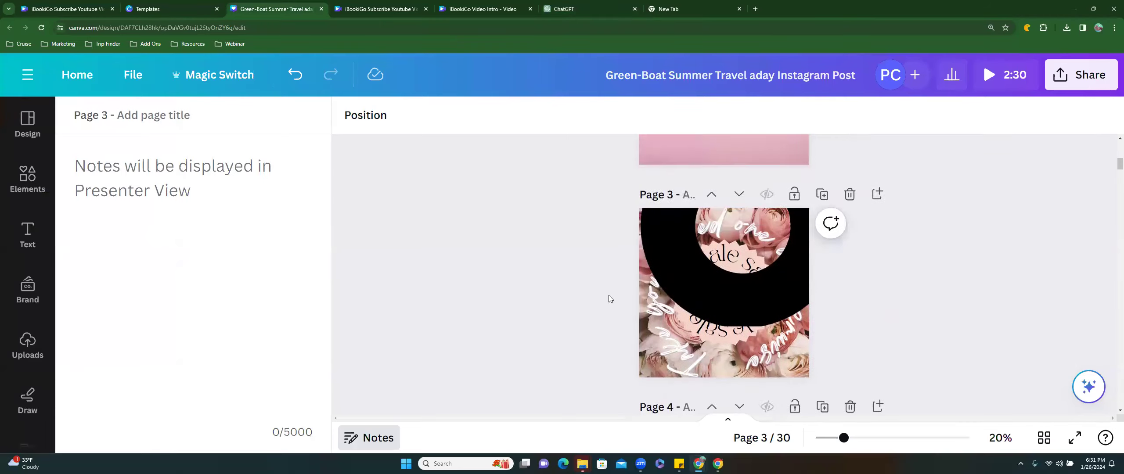
{"action": "scroll", "coordinate": [608, 295], "scroll_direction": "down", "scroll_amount": 20}
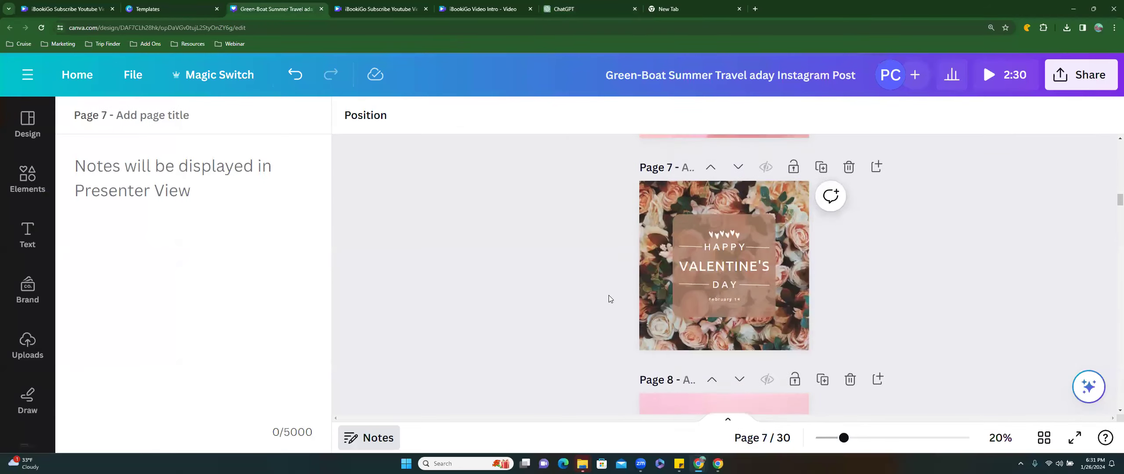
{"action": "scroll", "coordinate": [609, 295], "scroll_direction": "down", "scroll_amount": 15}
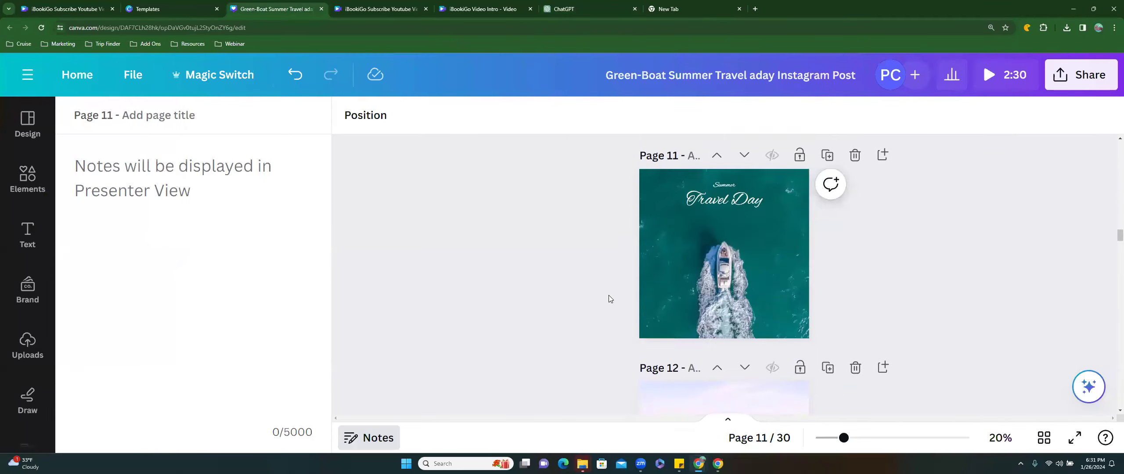
{"action": "scroll", "coordinate": [530, 269], "scroll_direction": "up", "scroll_amount": 10}
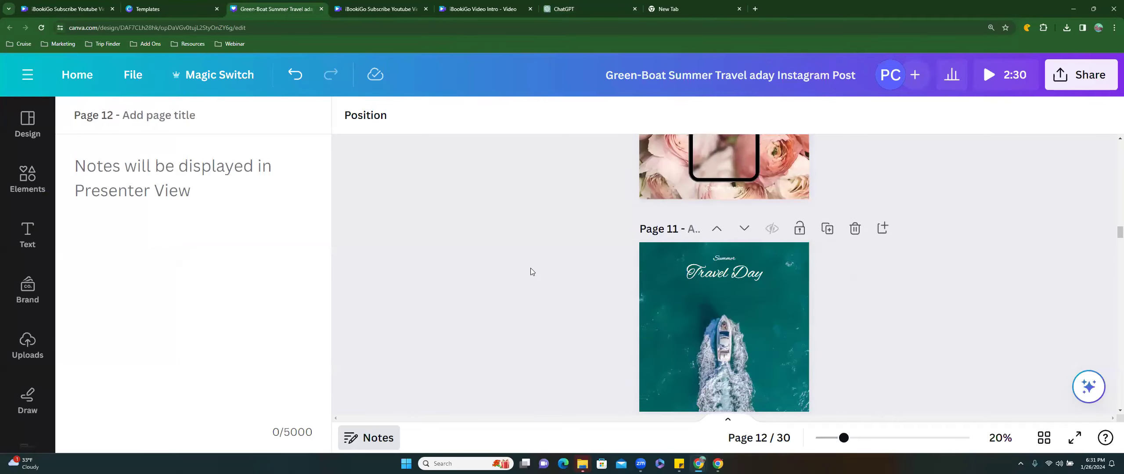
{"action": "scroll", "coordinate": [531, 268], "scroll_direction": "up", "scroll_amount": 10}
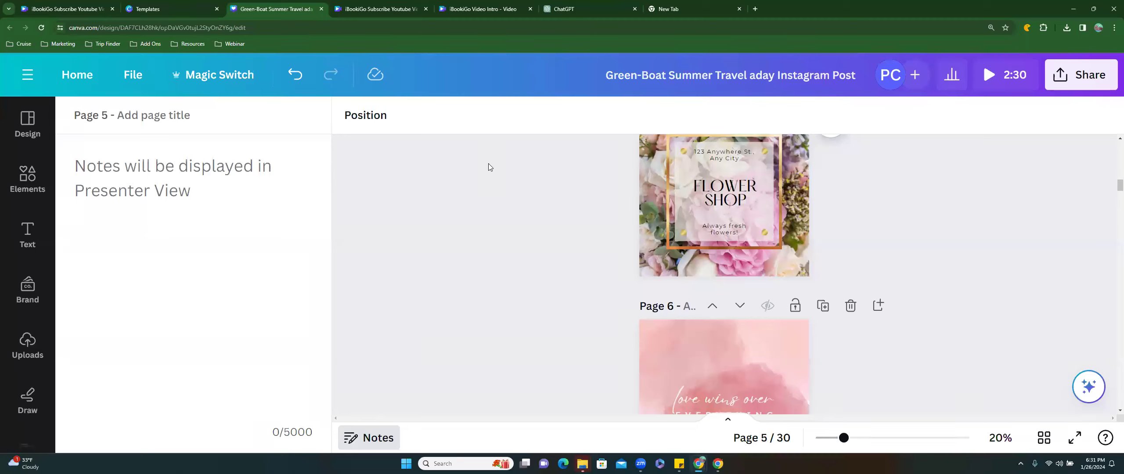
Leave the design for the Projects overview on Canva's home page and show the complete list of folders
{"action": "left_click", "coordinate": [73, 75]}
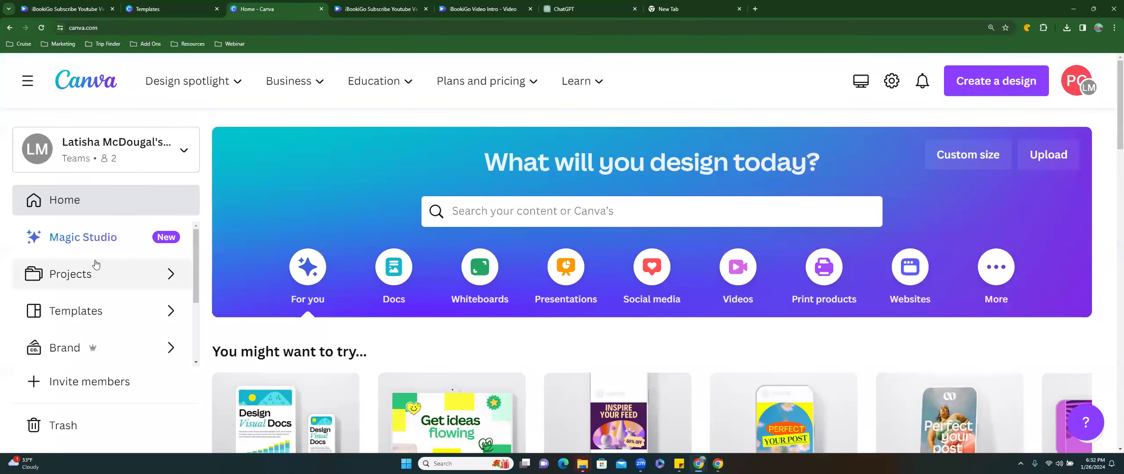
{"action": "left_click", "coordinate": [93, 275]}
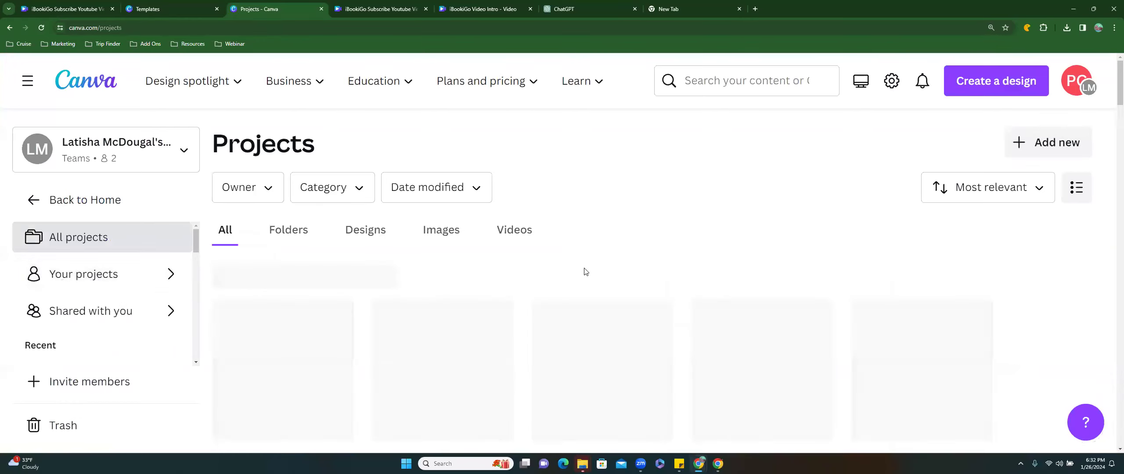
{"action": "scroll", "coordinate": [794, 321], "scroll_direction": "down", "scroll_amount": 9}
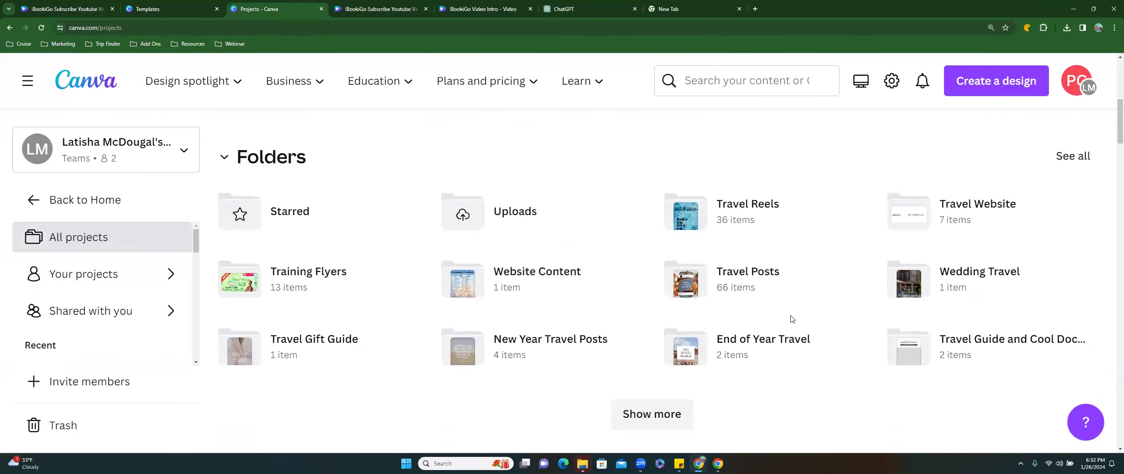
{"action": "scroll", "coordinate": [784, 315], "scroll_direction": "down", "scroll_amount": 1}
{"action": "left_click", "coordinate": [648, 370]}
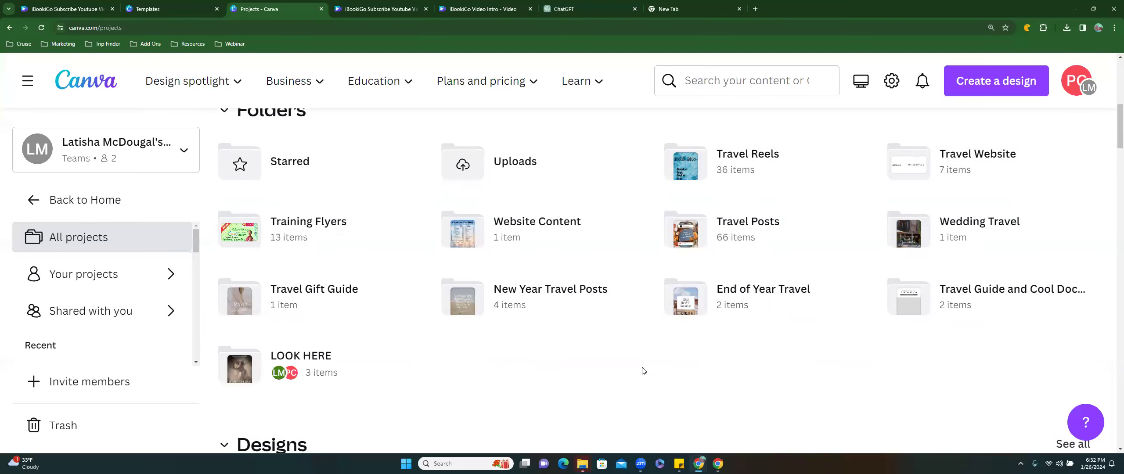
Open the Travel Posts folder from the Projects overview and look through its designs down to the end of the list
{"action": "scroll", "coordinate": [643, 371], "scroll_direction": "up", "scroll_amount": 1}
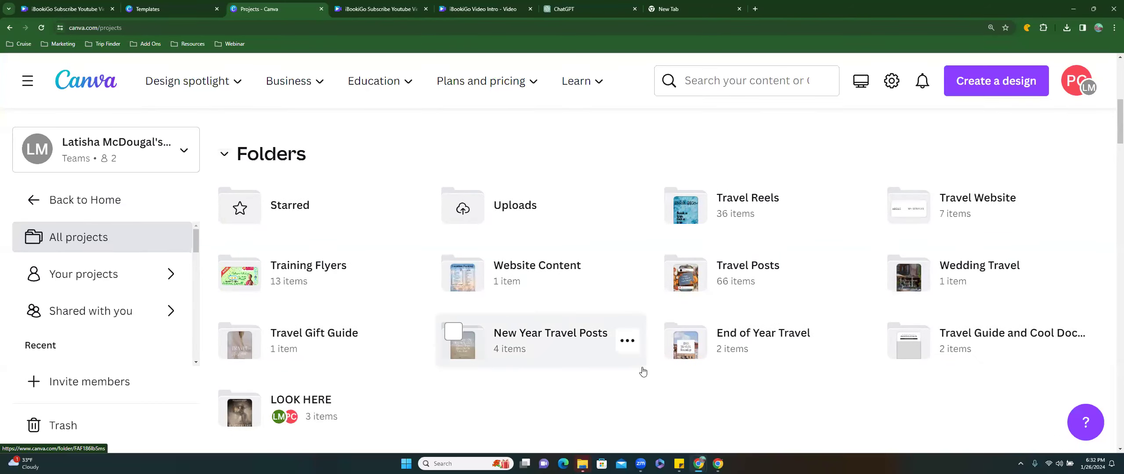
{"action": "scroll", "coordinate": [643, 372], "scroll_direction": "up", "scroll_amount": 1}
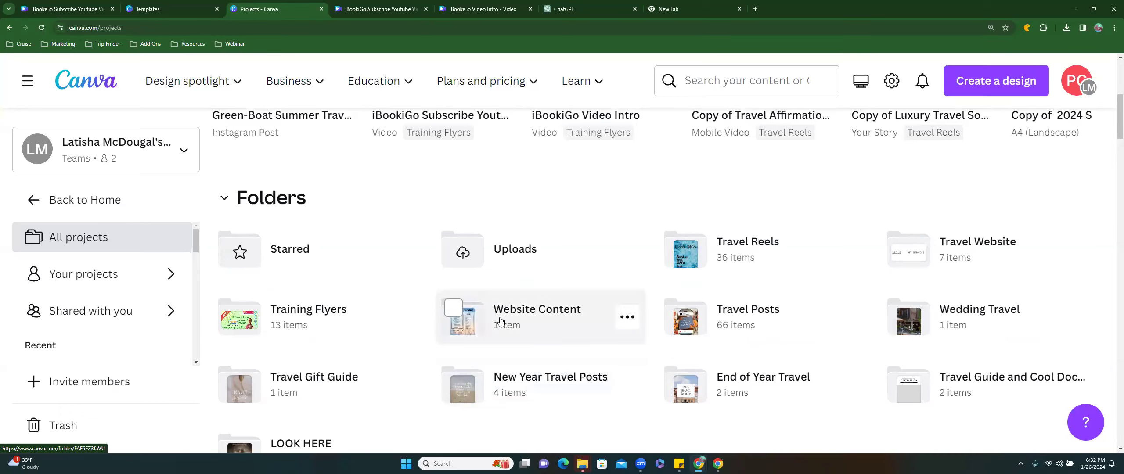
{"action": "left_click", "coordinate": [738, 313]}
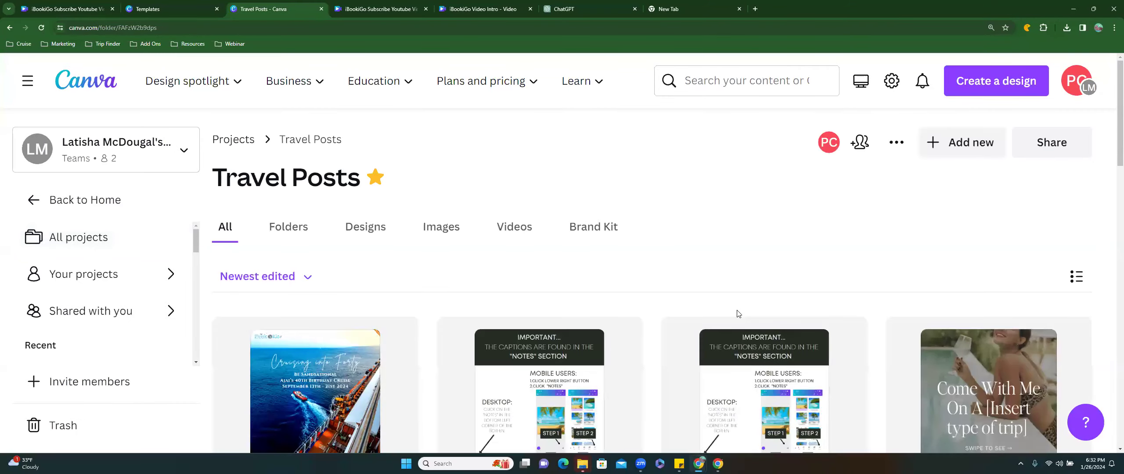
{"action": "scroll", "coordinate": [739, 314], "scroll_direction": "down", "scroll_amount": 4}
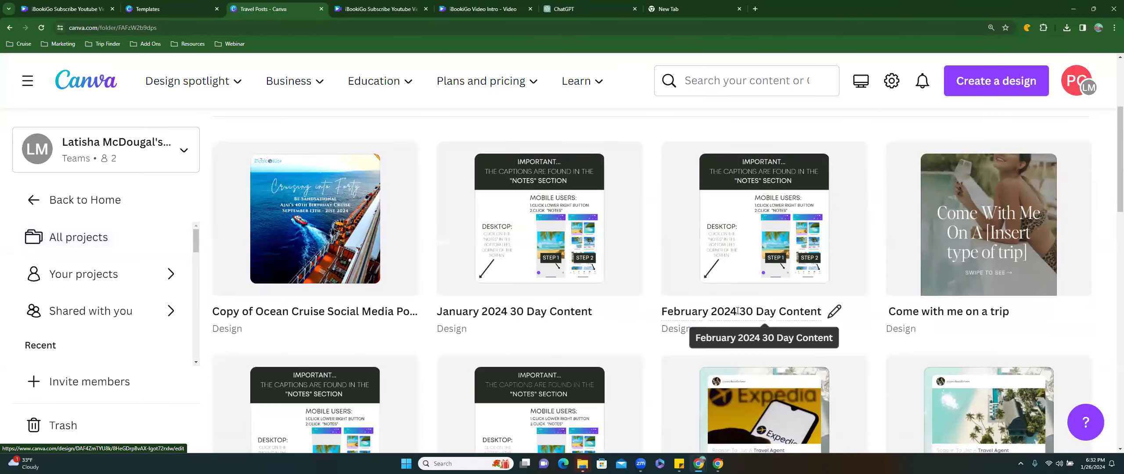
{"action": "scroll", "coordinate": [737, 312], "scroll_direction": "down", "scroll_amount": 8}
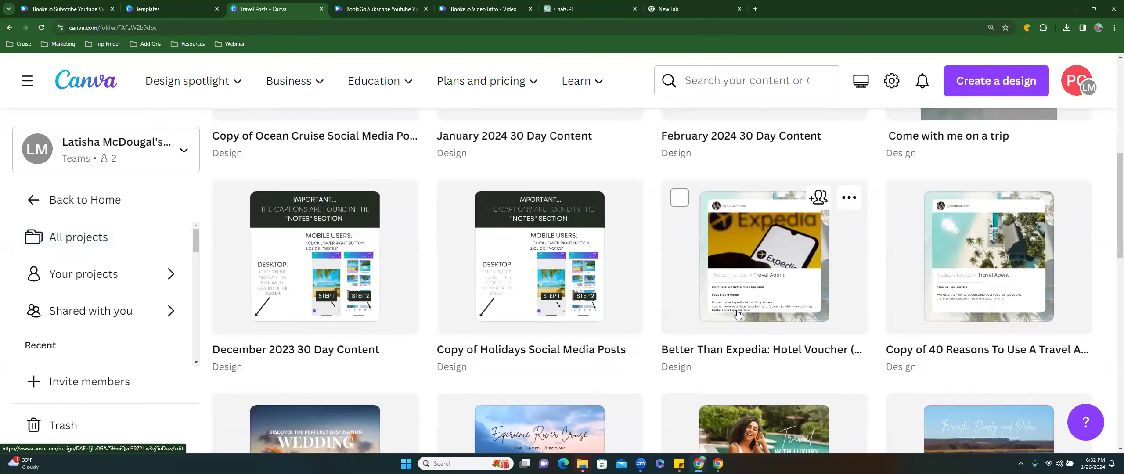
{"action": "scroll", "coordinate": [737, 313], "scroll_direction": "down", "scroll_amount": 8}
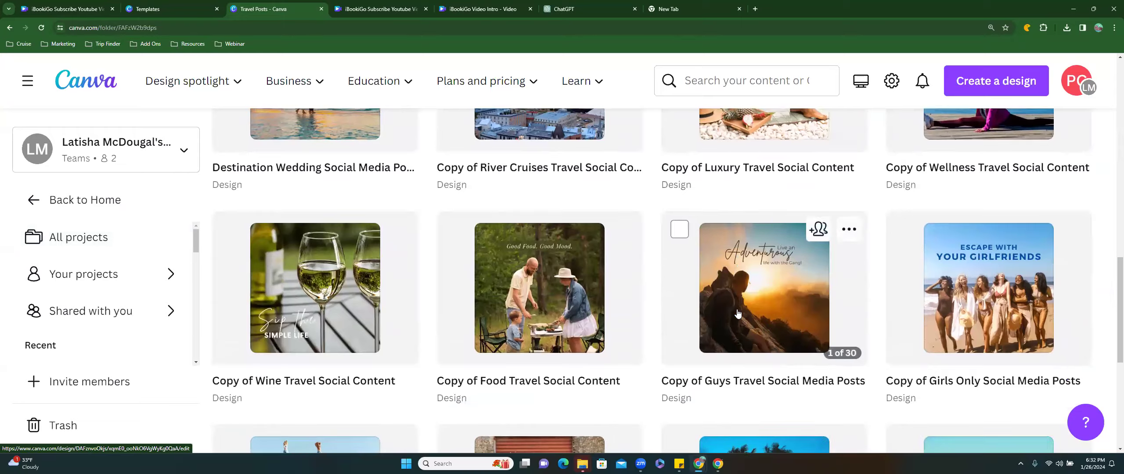
{"action": "scroll", "coordinate": [737, 313], "scroll_direction": "down", "scroll_amount": 8}
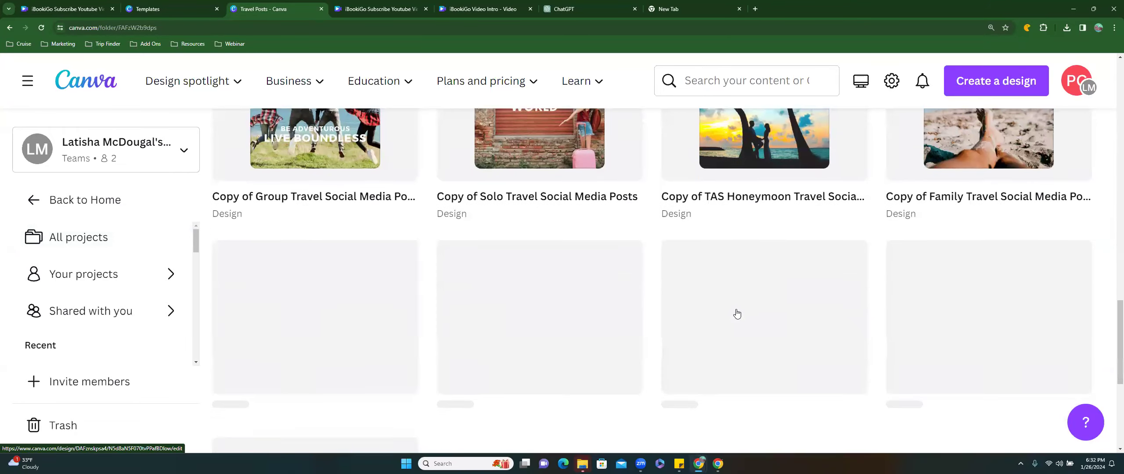
{"action": "scroll", "coordinate": [737, 313], "scroll_direction": "down", "scroll_amount": 5}
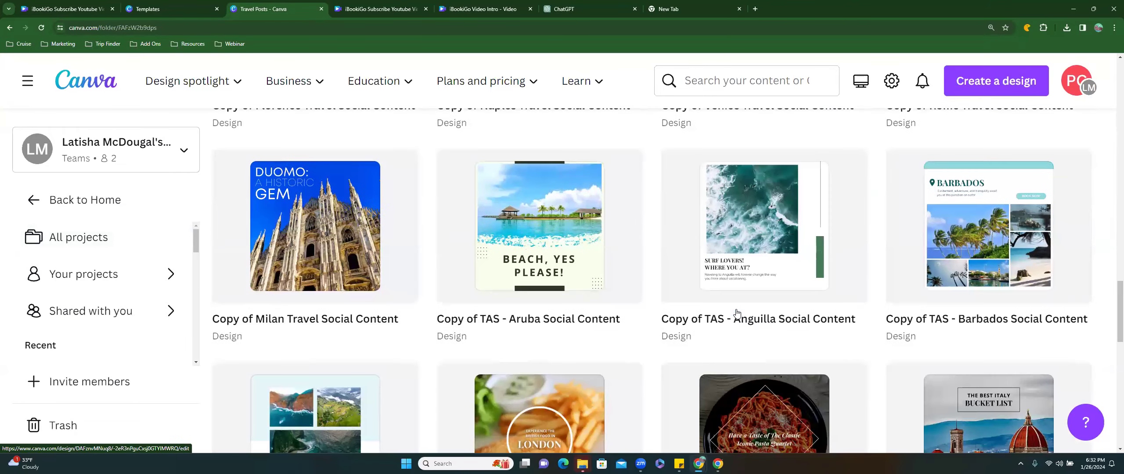
{"action": "scroll", "coordinate": [737, 312], "scroll_direction": "down", "scroll_amount": 4}
{"action": "scroll", "coordinate": [737, 313], "scroll_direction": "down", "scroll_amount": 4}
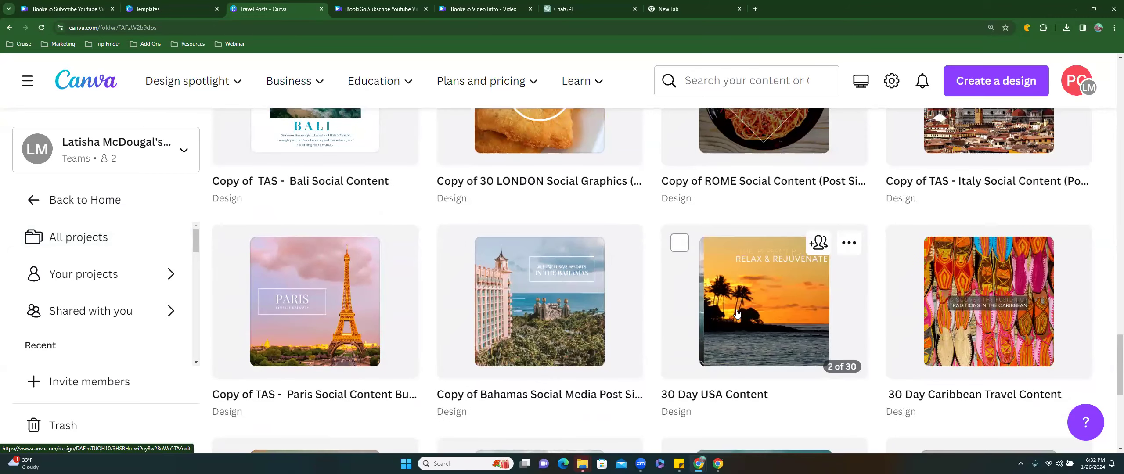
{"action": "scroll", "coordinate": [736, 313], "scroll_direction": "down", "scroll_amount": 4}
{"action": "scroll", "coordinate": [737, 313], "scroll_direction": "down", "scroll_amount": 3}
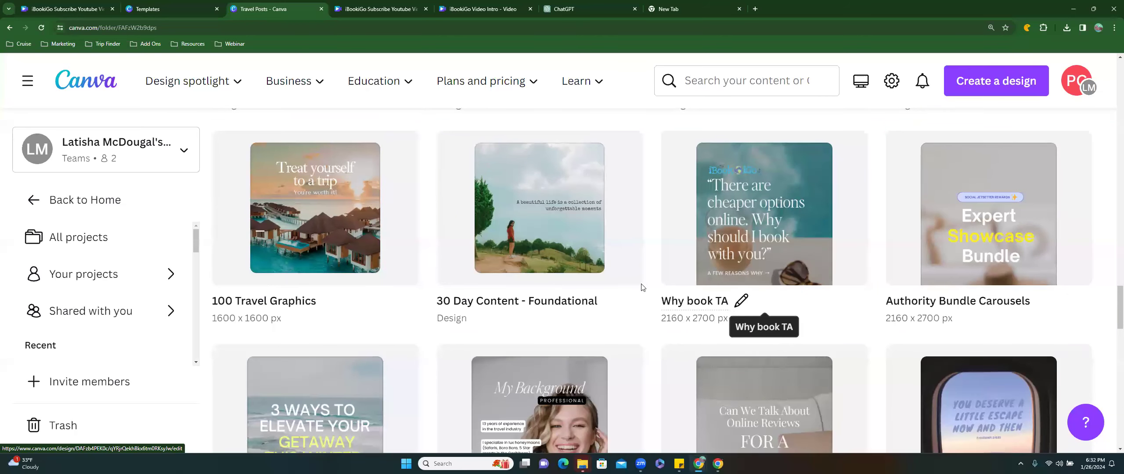
{"action": "scroll", "coordinate": [761, 293], "scroll_direction": "down", "scroll_amount": 3}
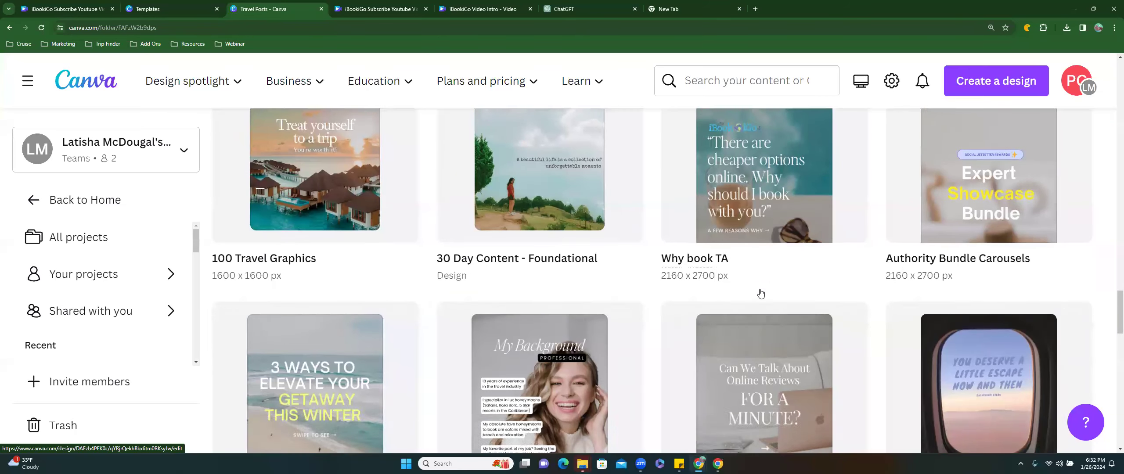
{"action": "scroll", "coordinate": [760, 293], "scroll_direction": "down", "scroll_amount": 10}
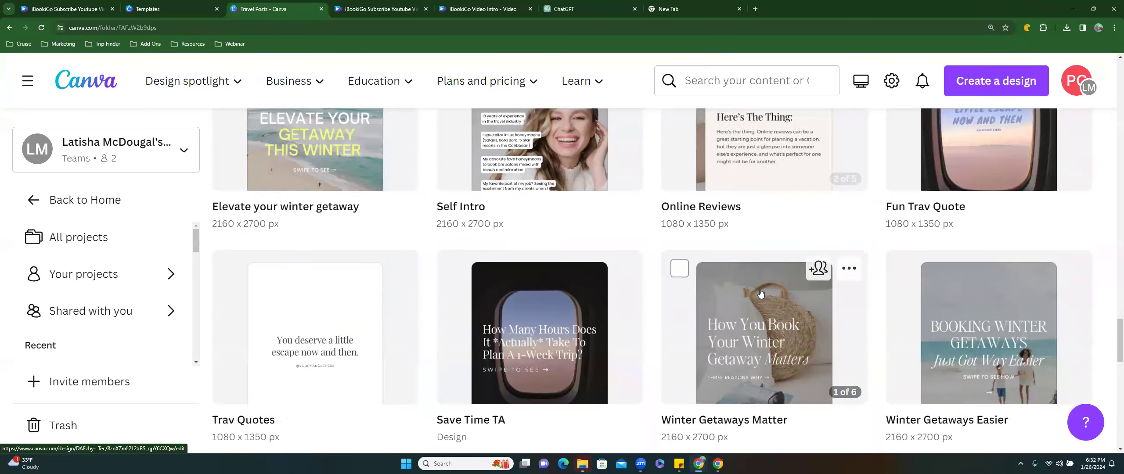
{"action": "scroll", "coordinate": [761, 293], "scroll_direction": "down", "scroll_amount": 7}
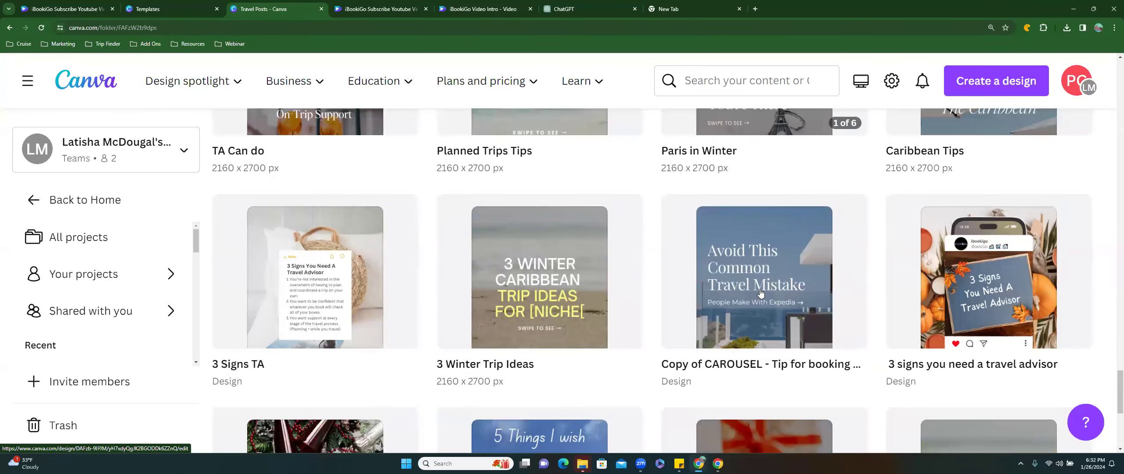
{"action": "scroll", "coordinate": [760, 294], "scroll_direction": "down", "scroll_amount": 4}
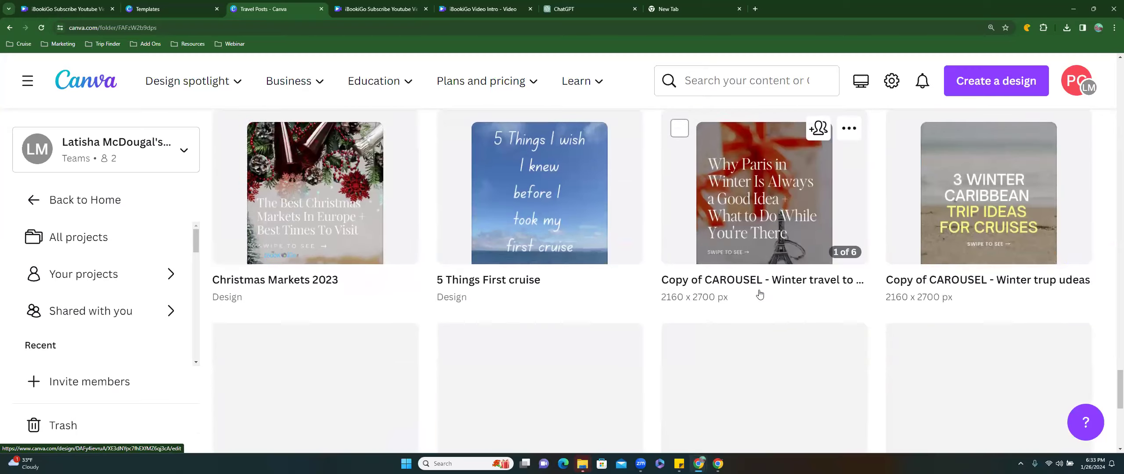
{"action": "scroll", "coordinate": [760, 293], "scroll_direction": "down", "scroll_amount": 3}
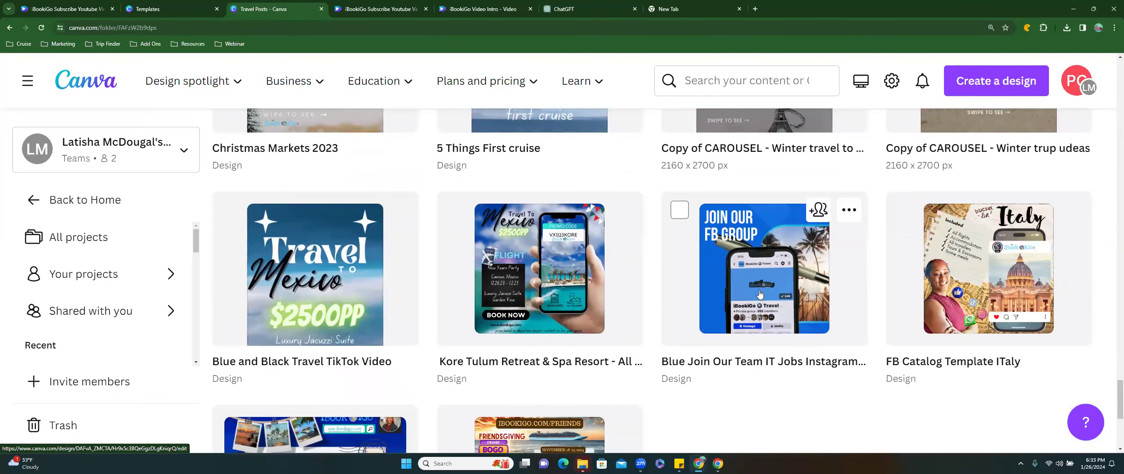
{"action": "scroll", "coordinate": [760, 293], "scroll_direction": "down", "scroll_amount": 3}
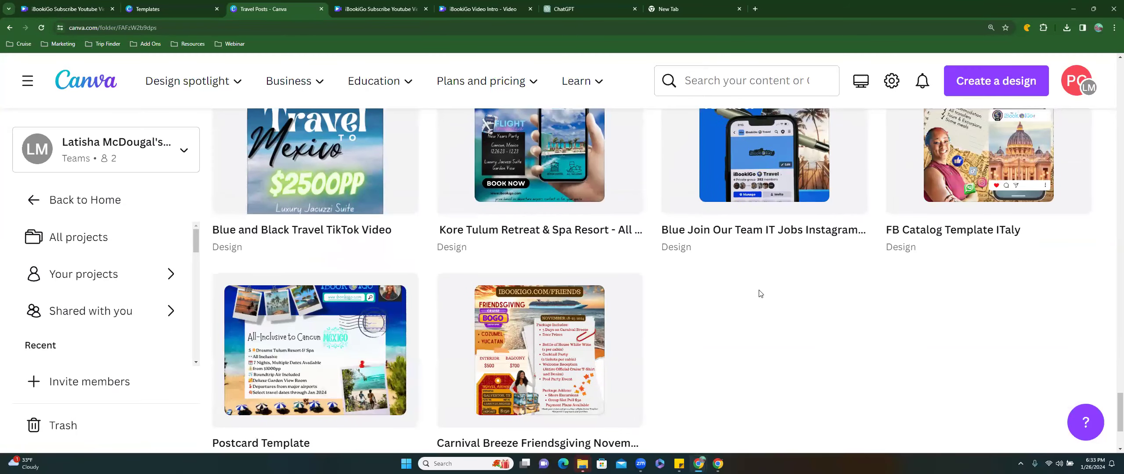
Go back up through the Travel Posts designs, examining the 100 Travel Graphics, 30-day content and destination and group travel sets
{"action": "scroll", "coordinate": [761, 294], "scroll_direction": "up", "scroll_amount": 3}
{"action": "scroll", "coordinate": [756, 293], "scroll_direction": "up", "scroll_amount": 5}
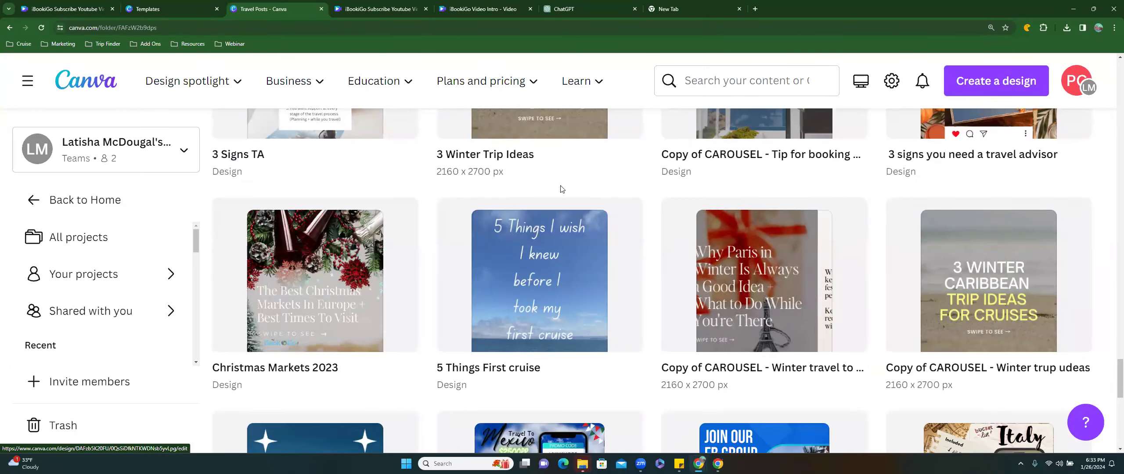
{"action": "scroll", "coordinate": [561, 189], "scroll_direction": "up", "scroll_amount": 11}
{"action": "scroll", "coordinate": [561, 190], "scroll_direction": "up", "scroll_amount": 10}
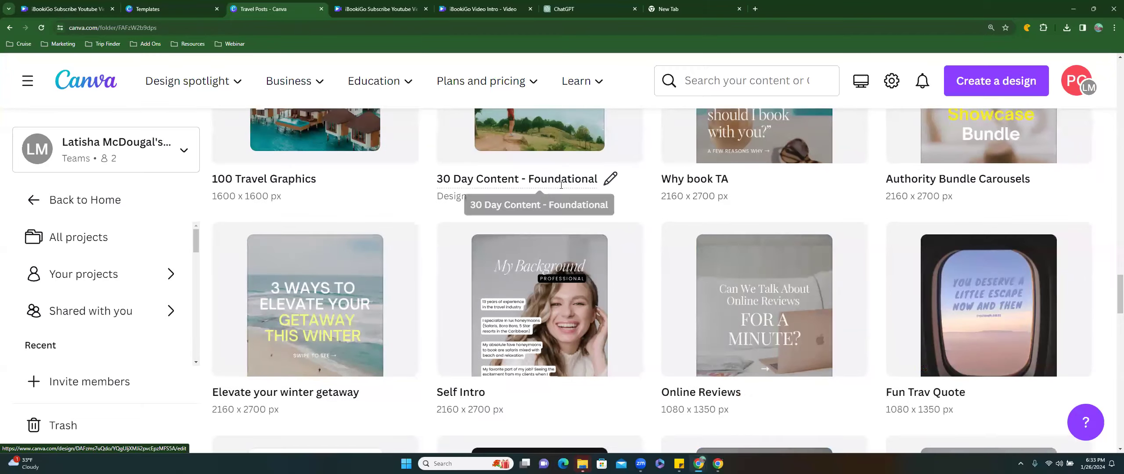
{"action": "scroll", "coordinate": [562, 190], "scroll_direction": "up", "scroll_amount": 4}
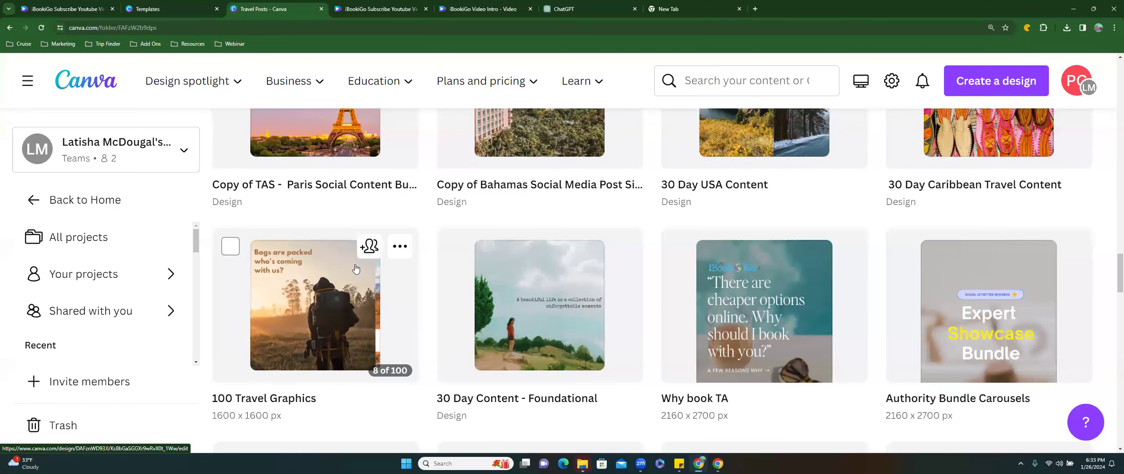
{"action": "scroll", "coordinate": [356, 269], "scroll_direction": "up", "scroll_amount": 4}
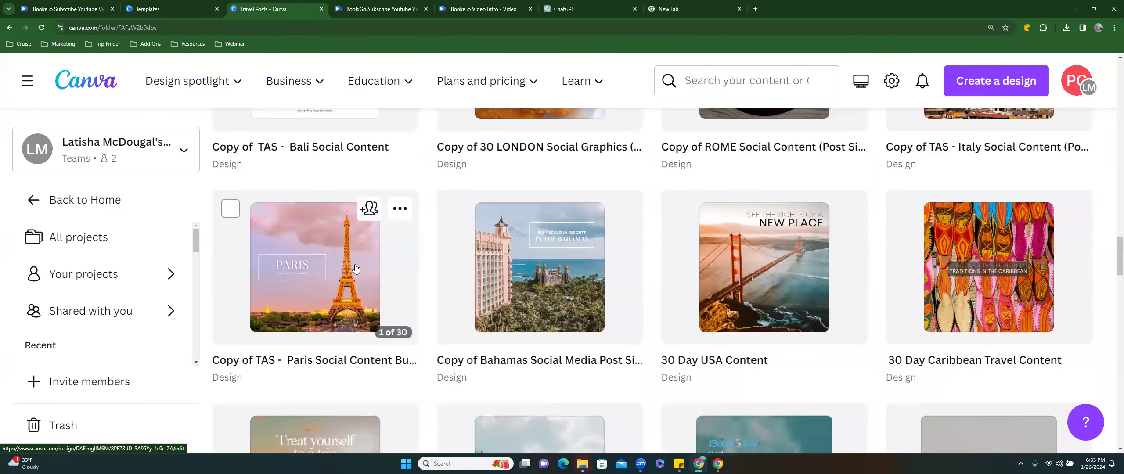
{"action": "scroll", "coordinate": [700, 311], "scroll_direction": "up", "scroll_amount": 4}
{"action": "scroll", "coordinate": [734, 360], "scroll_direction": "down", "scroll_amount": 4}
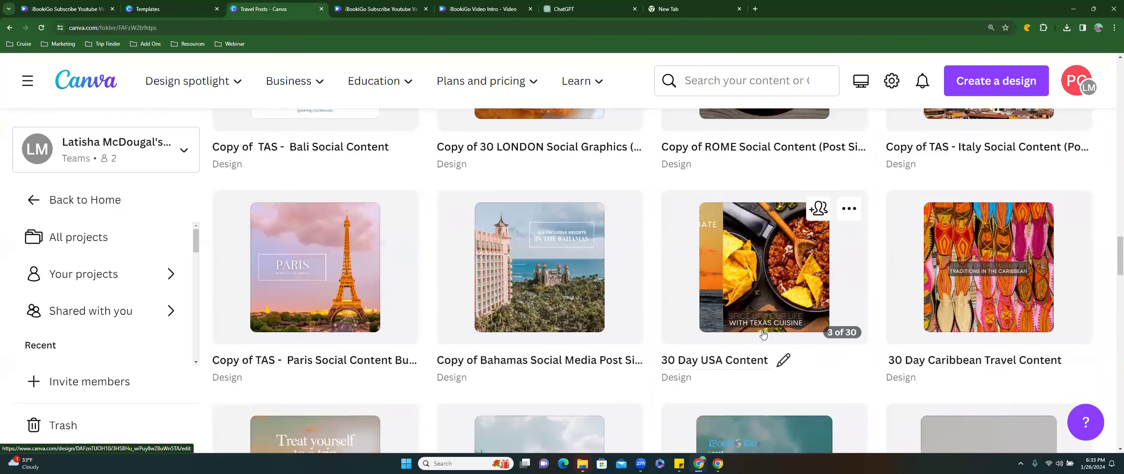
{"action": "scroll", "coordinate": [641, 313], "scroll_direction": "up", "scroll_amount": 3}
{"action": "scroll", "coordinate": [641, 314], "scroll_direction": "up", "scroll_amount": 4}
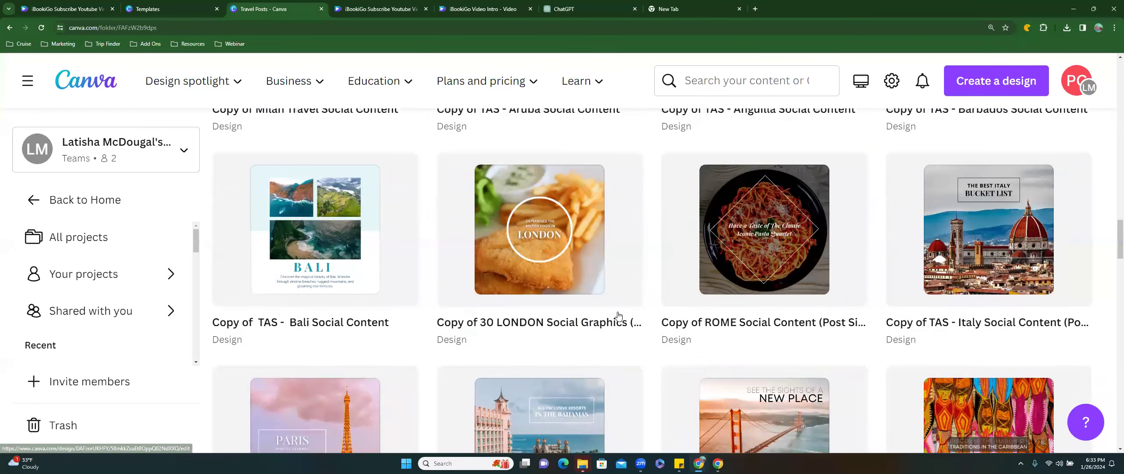
{"action": "scroll", "coordinate": [617, 315], "scroll_direction": "up", "scroll_amount": 6}
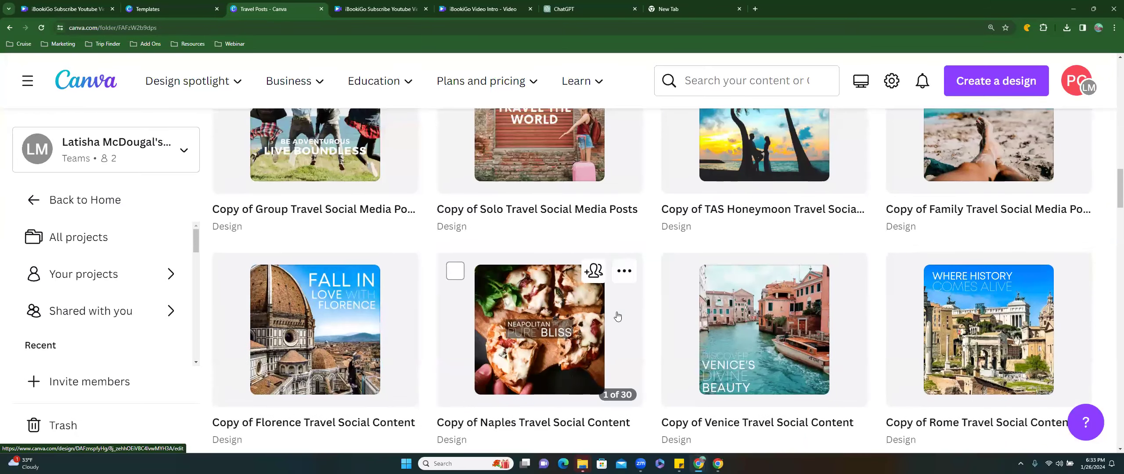
{"action": "scroll", "coordinate": [617, 316], "scroll_direction": "up", "scroll_amount": 5}
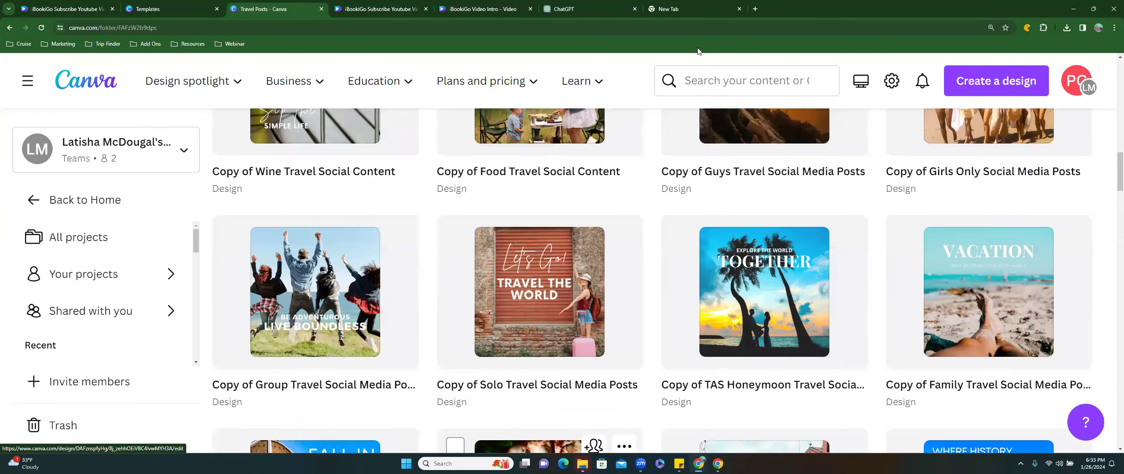
Switch to the empty browser tab, load travelagentcollective.com and sign in to the Travel Agent Collective platform
{"action": "left_click", "coordinate": [660, 7]}
{"action": "left_click", "coordinate": [474, 33]}
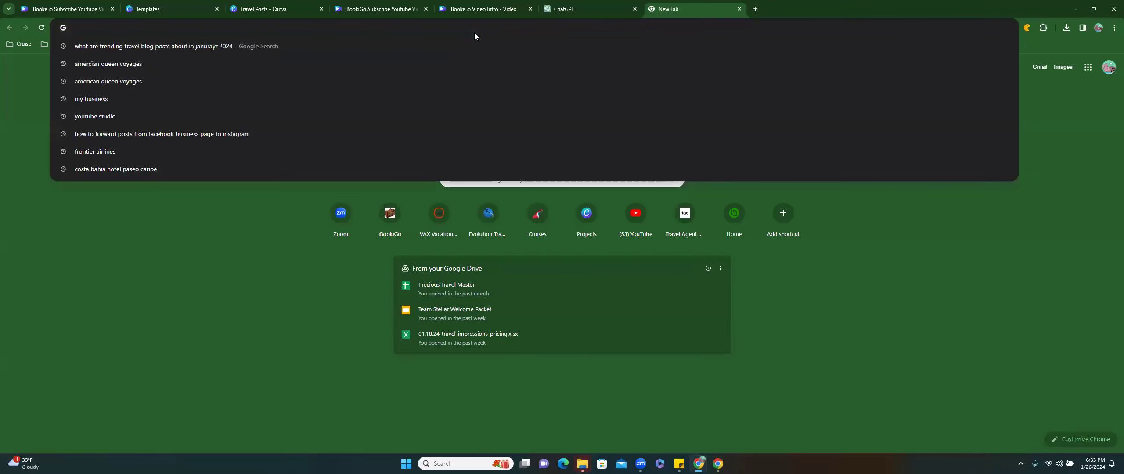
{"action": "type", "text": "travelagent"}
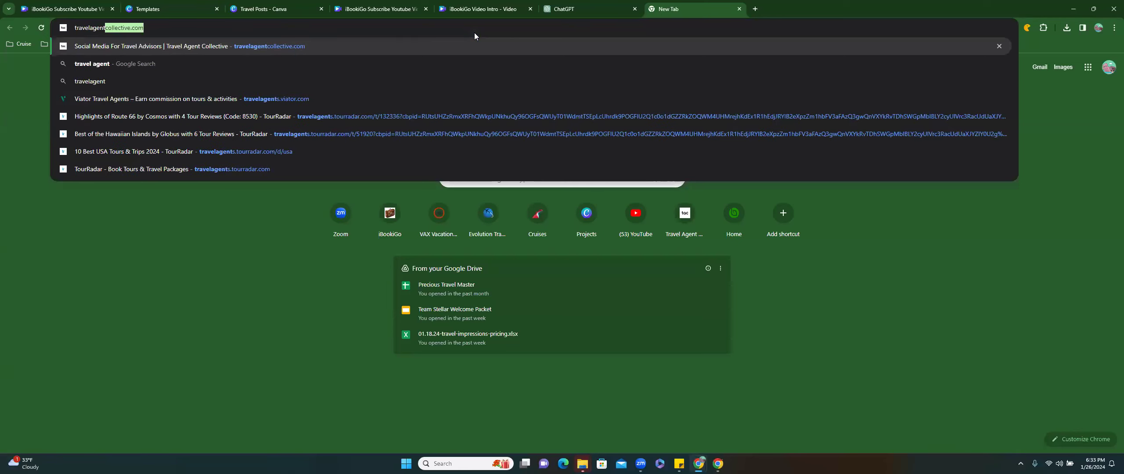
{"action": "type", "text": "colle"}
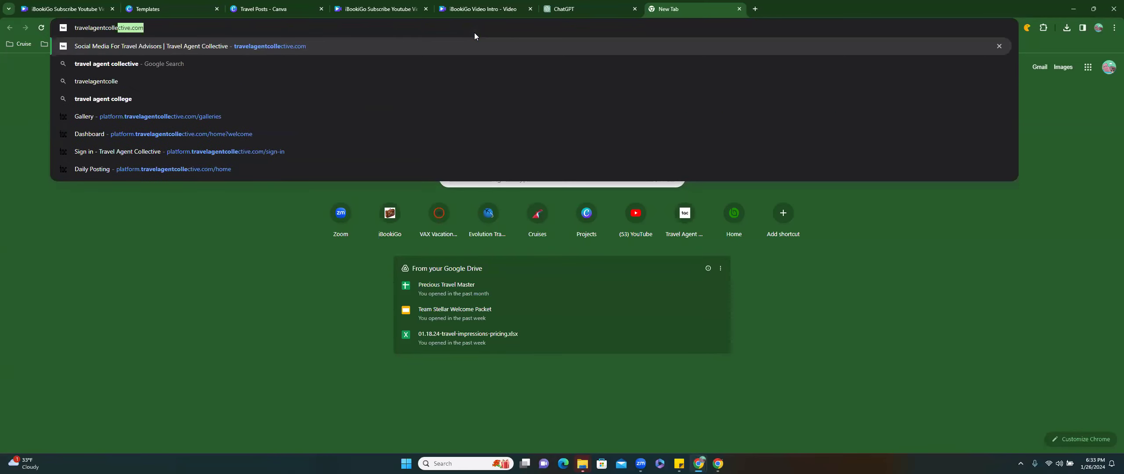
{"action": "type", "text": "ctive.com"}
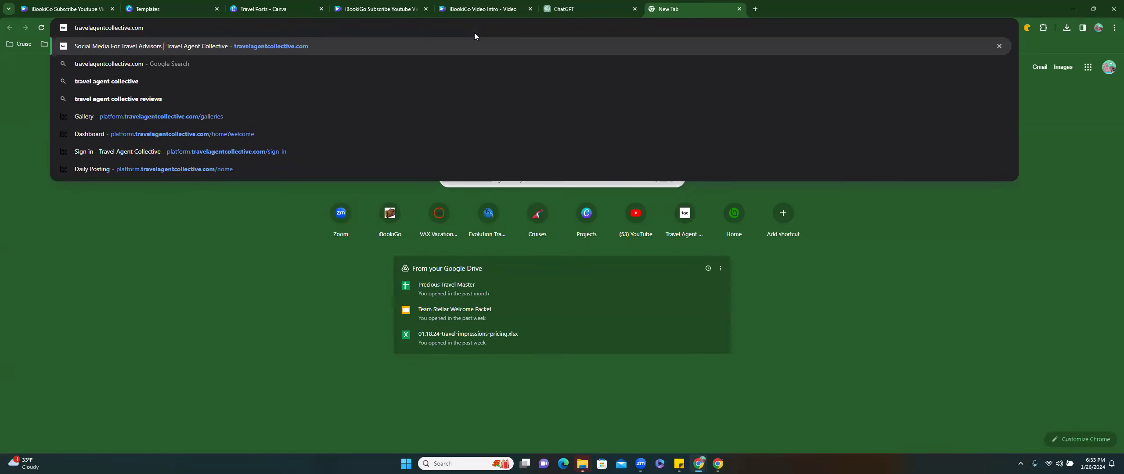
{"action": "key", "text": "Return"}
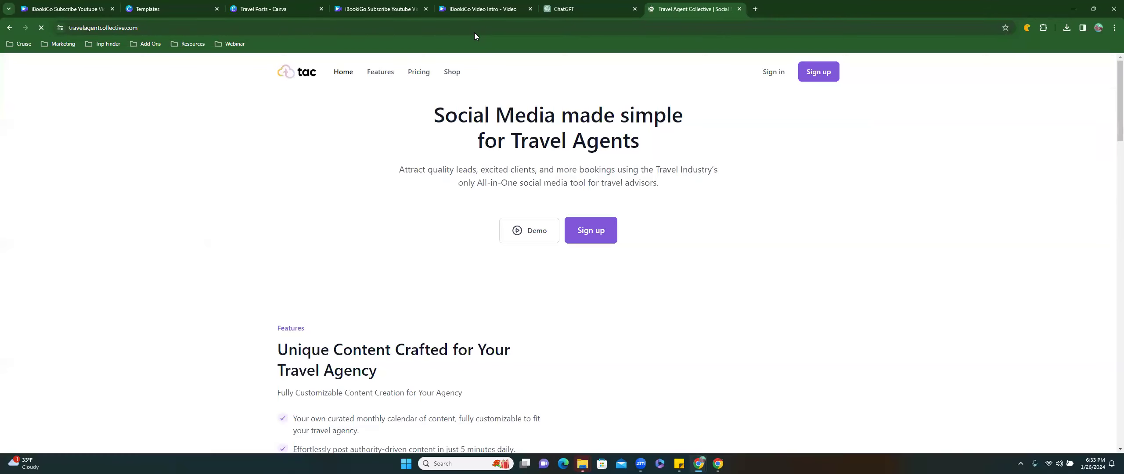
{"action": "left_click", "coordinate": [777, 74]}
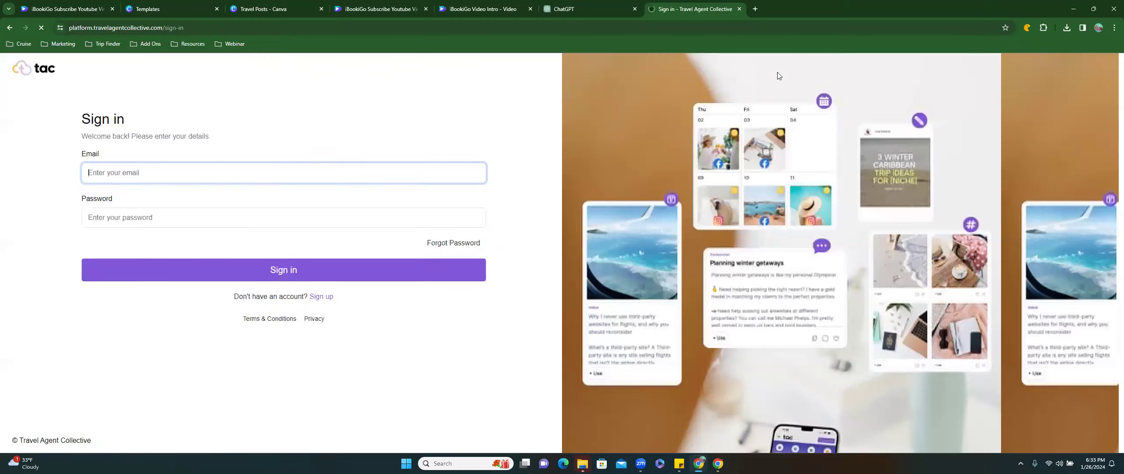
{"action": "left_click", "coordinate": [271, 270]}
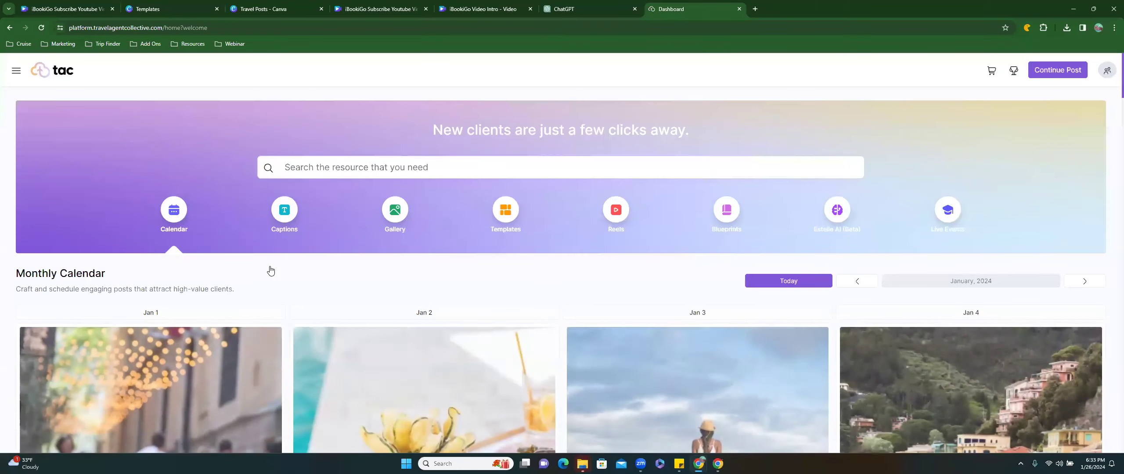
Look through the January 2024 Monthly Calendar posts and their captions, and return to the start of the dashboard
{"action": "scroll", "coordinate": [270, 270], "scroll_direction": "down", "scroll_amount": 2}
{"action": "scroll", "coordinate": [270, 270], "scroll_direction": "down", "scroll_amount": 4}
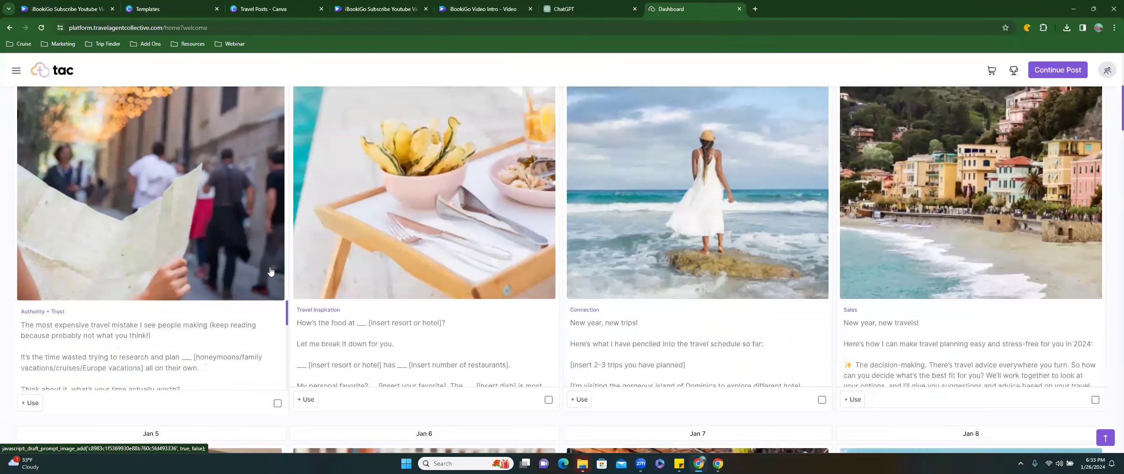
{"action": "scroll", "coordinate": [271, 270], "scroll_direction": "down", "scroll_amount": 7}
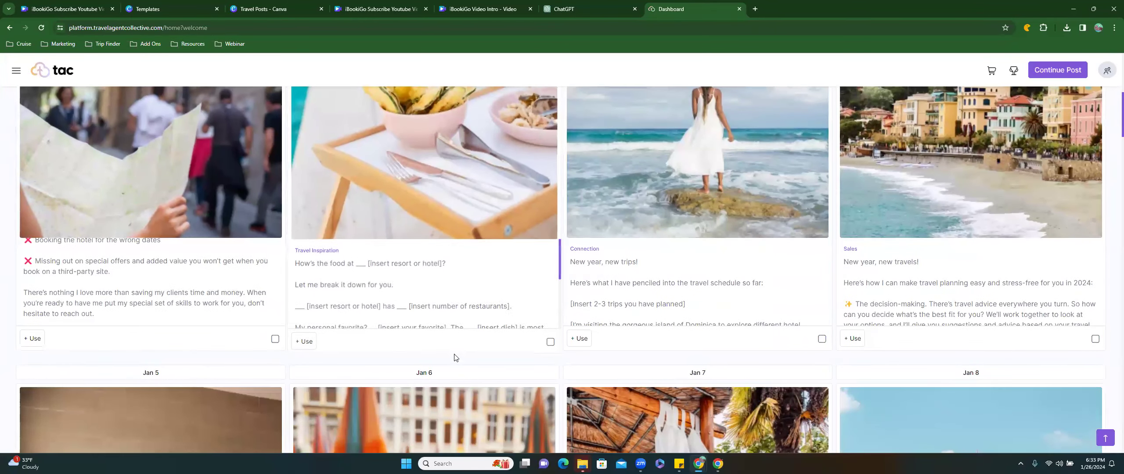
{"action": "scroll", "coordinate": [457, 370], "scroll_direction": "down", "scroll_amount": 5}
{"action": "scroll", "coordinate": [457, 370], "scroll_direction": "down", "scroll_amount": 3}
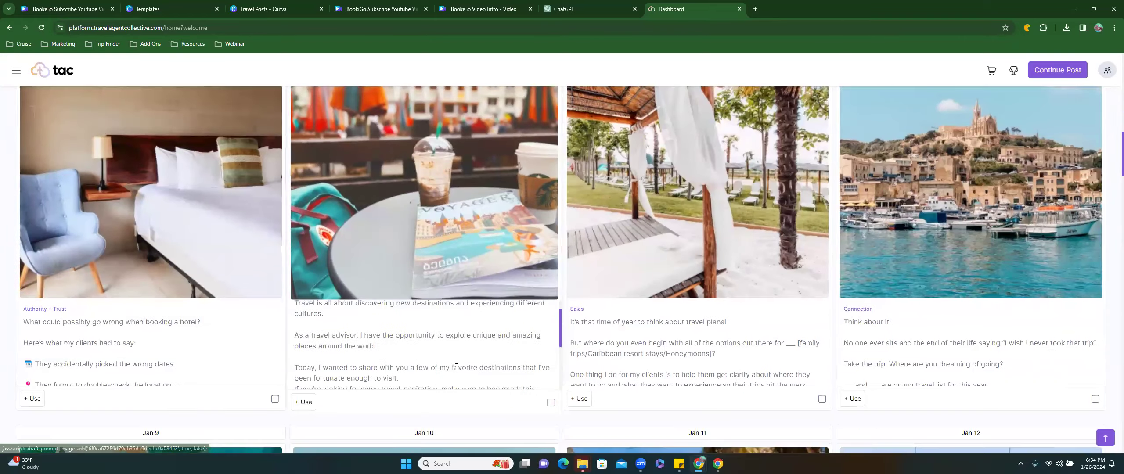
{"action": "scroll", "coordinate": [512, 416], "scroll_direction": "down", "scroll_amount": 2}
{"action": "scroll", "coordinate": [540, 419], "scroll_direction": "down", "scroll_amount": 5}
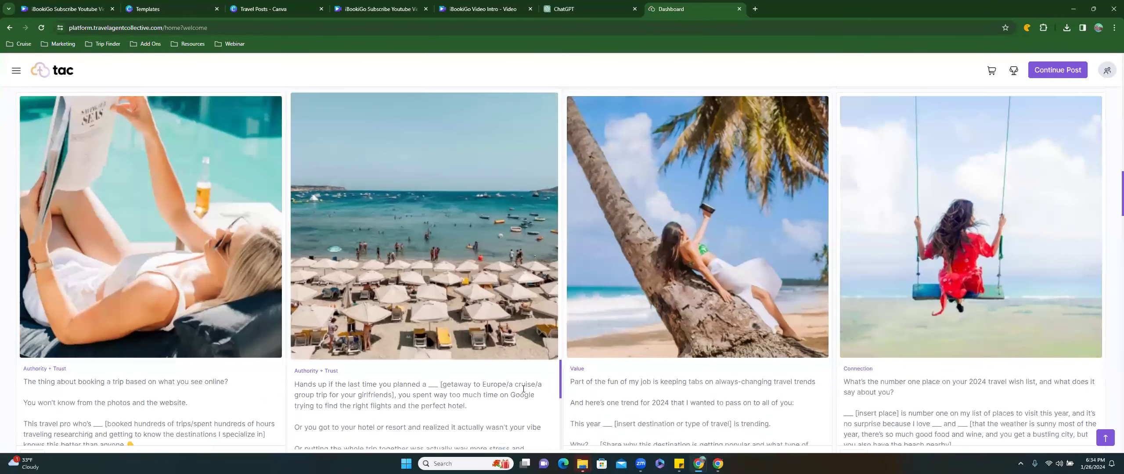
{"action": "scroll", "coordinate": [509, 333], "scroll_direction": "up", "scroll_amount": 8}
{"action": "scroll", "coordinate": [499, 302], "scroll_direction": "up", "scroll_amount": 10}
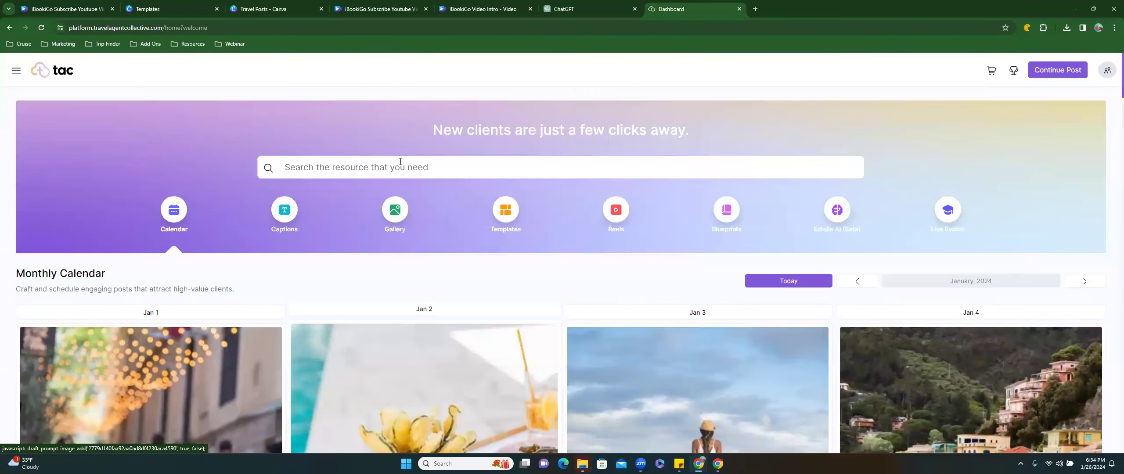
Search the platform's resources for "cruise" and look through the matching captions
{"action": "left_click", "coordinate": [356, 172]}
{"action": "type", "text": "cruise"}
{"action": "key", "text": "Return"}
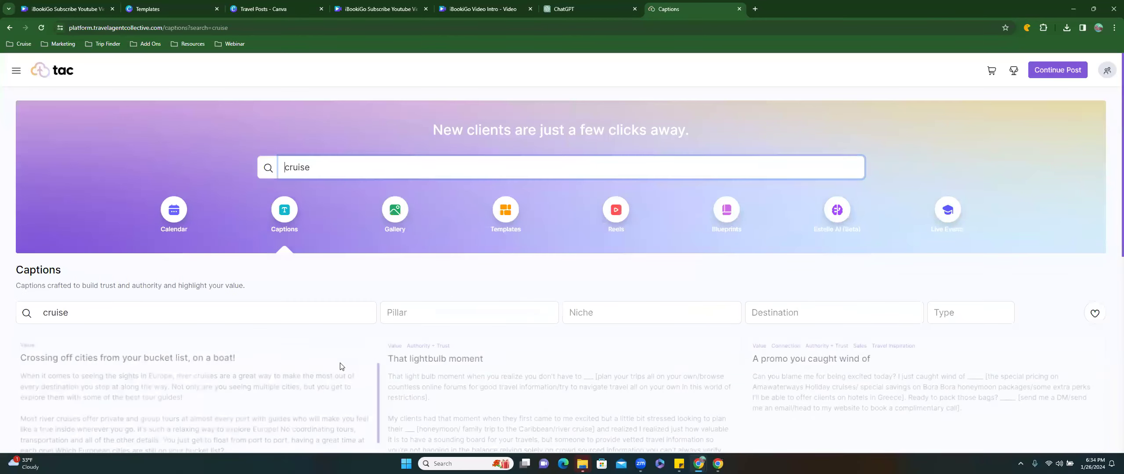
{"action": "scroll", "coordinate": [432, 402], "scroll_direction": "down", "scroll_amount": 10}
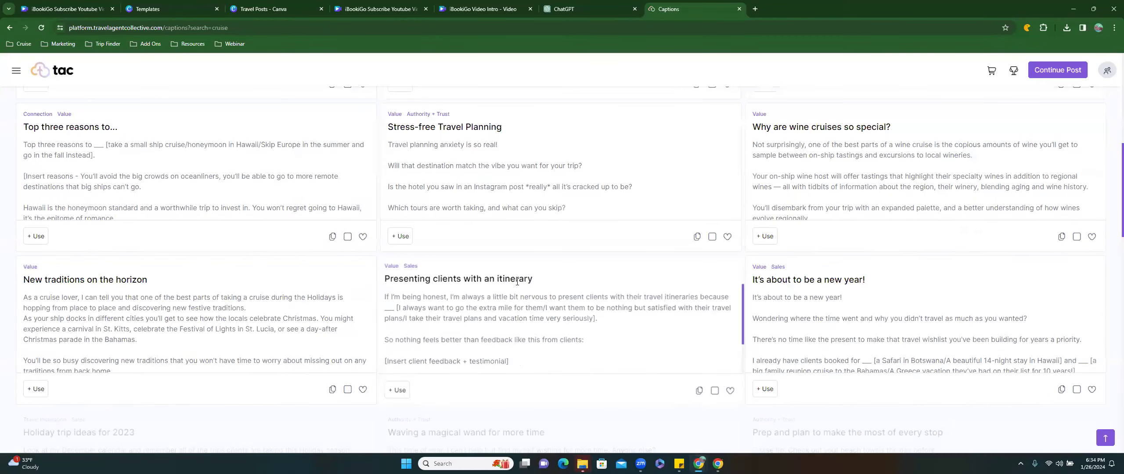
{"action": "scroll", "coordinate": [517, 283], "scroll_direction": "down", "scroll_amount": 8}
{"action": "scroll", "coordinate": [517, 285], "scroll_direction": "up", "scroll_amount": 15}
Open the Gallery of lifestyle images and look over its travel photos
{"action": "left_click", "coordinate": [397, 210]}
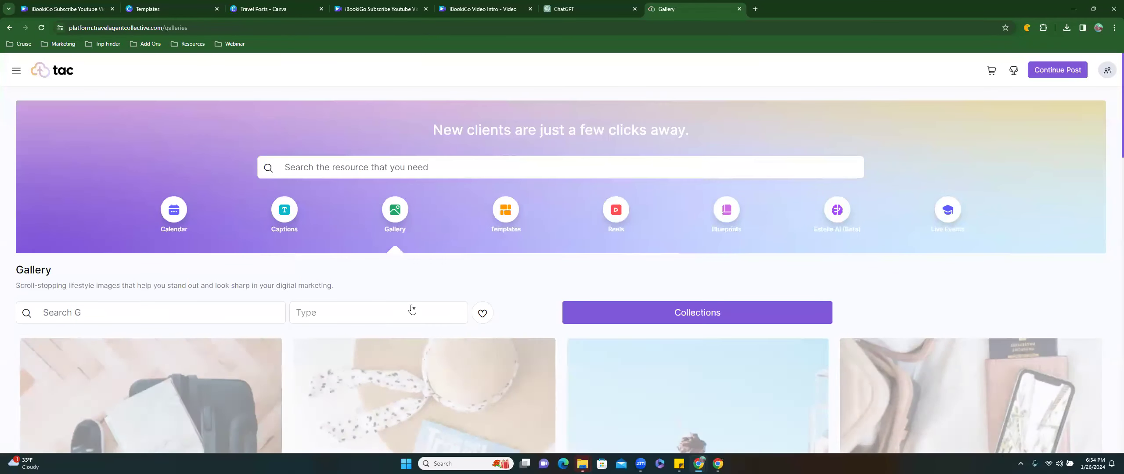
{"action": "scroll", "coordinate": [412, 308], "scroll_direction": "down", "scroll_amount": 4}
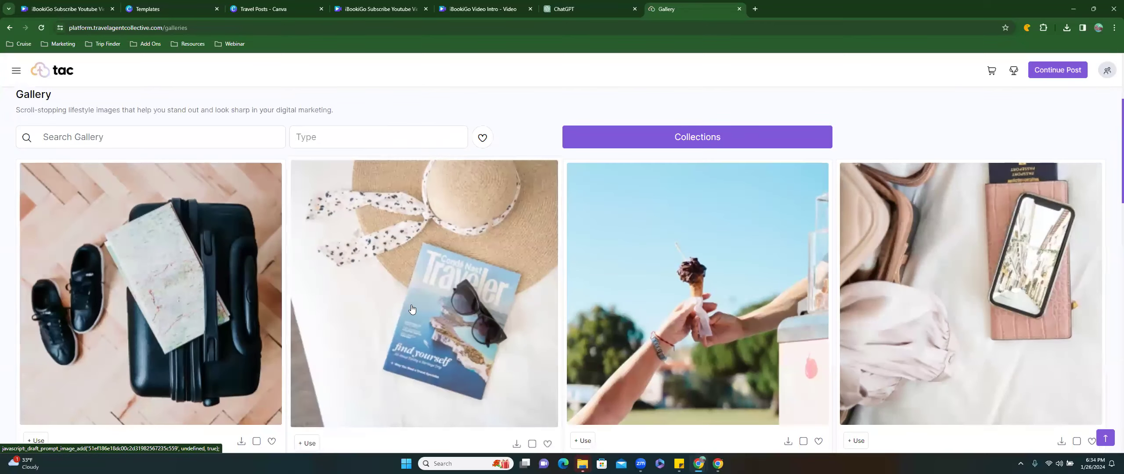
{"action": "scroll", "coordinate": [411, 309], "scroll_direction": "down", "scroll_amount": 14}
{"action": "scroll", "coordinate": [411, 308], "scroll_direction": "down", "scroll_amount": 10}
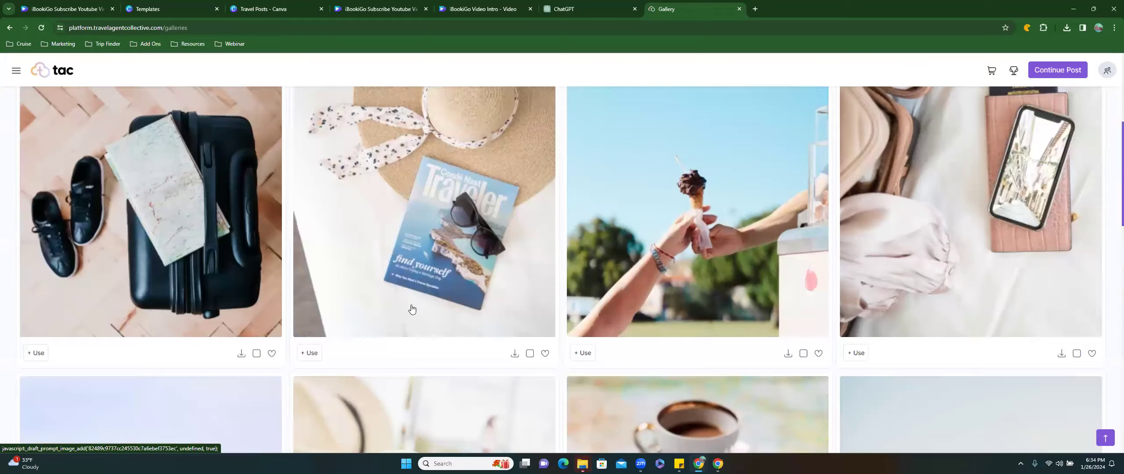
{"action": "scroll", "coordinate": [412, 308], "scroll_direction": "up", "scroll_amount": 7}
Search the Gallery for "cruise" and look through all matching images to the end before returning to the start
{"action": "left_click", "coordinate": [67, 313]}
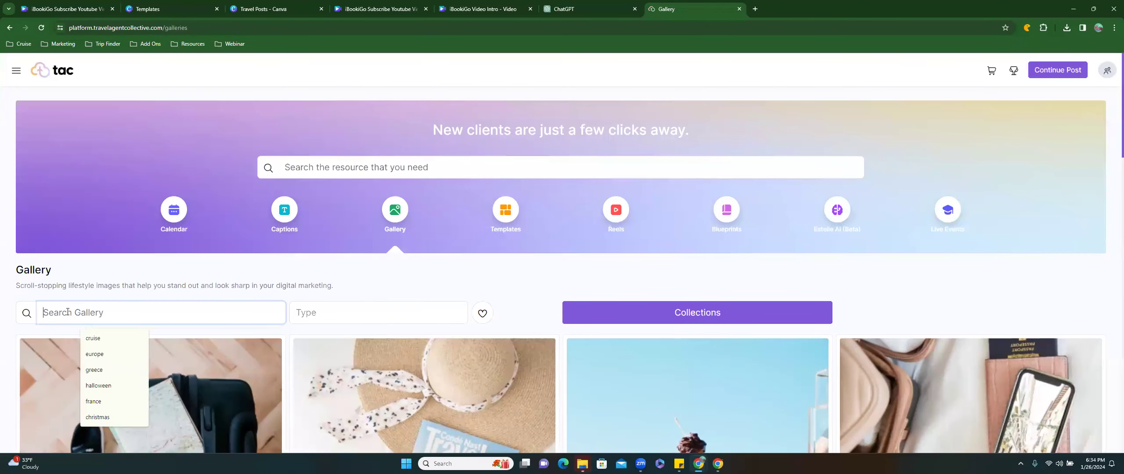
{"action": "type", "text": "cruise"}
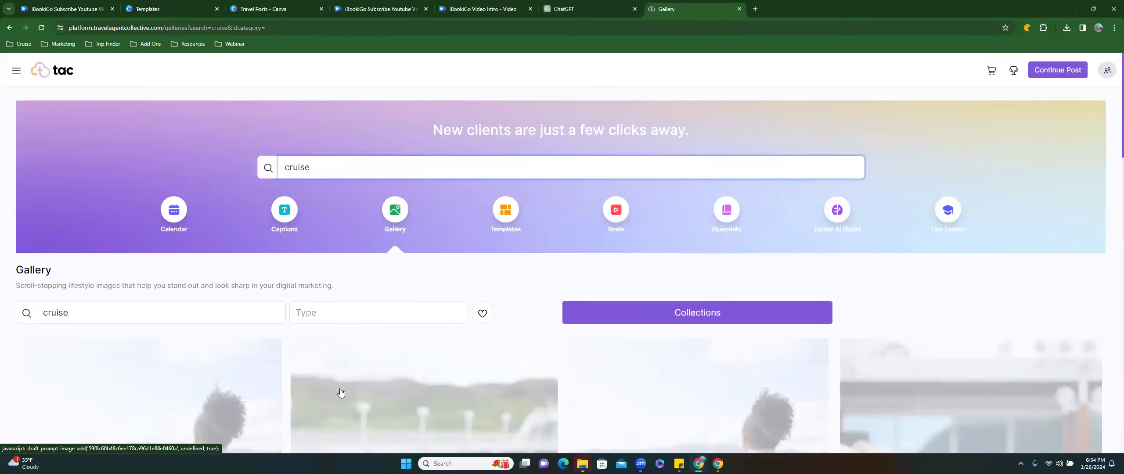
{"action": "scroll", "coordinate": [340, 392], "scroll_direction": "down", "scroll_amount": 5}
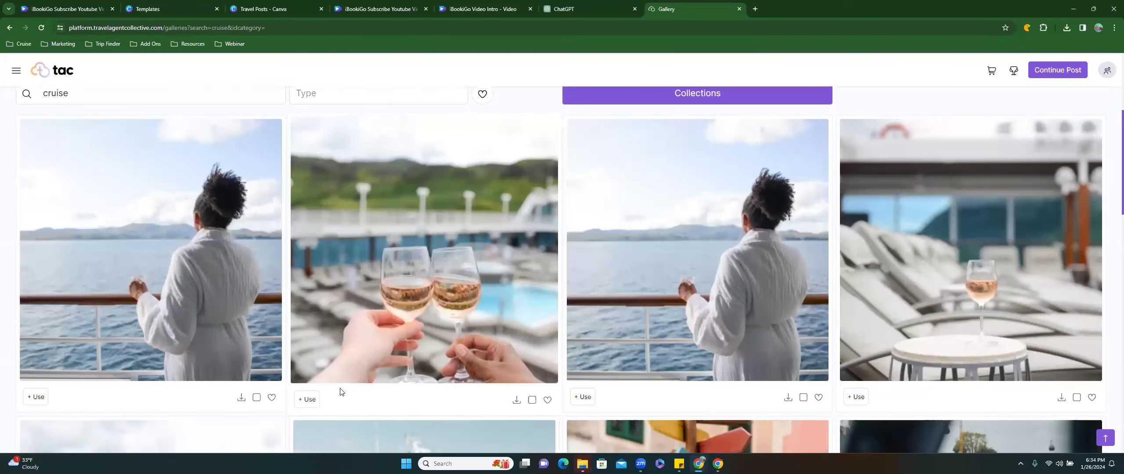
{"action": "scroll", "coordinate": [340, 392], "scroll_direction": "down", "scroll_amount": 10}
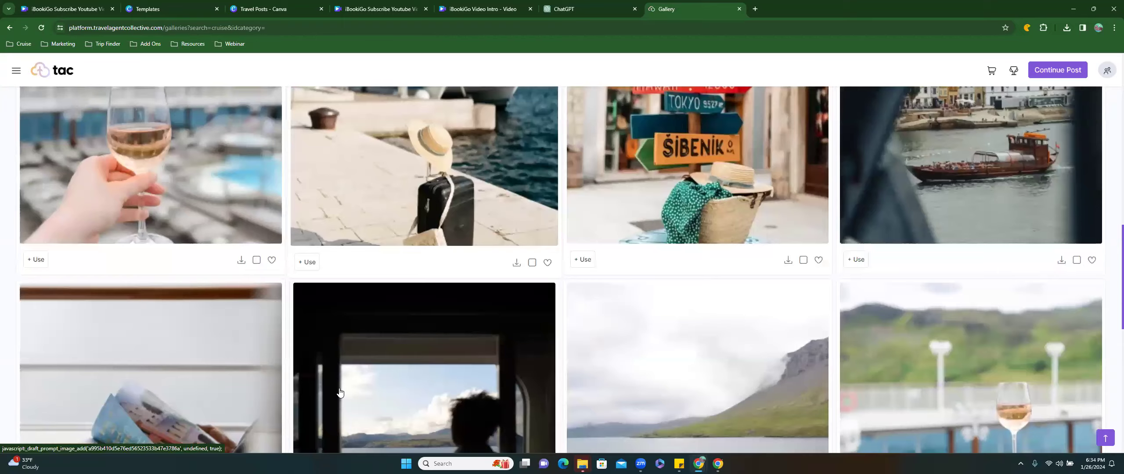
{"action": "scroll", "coordinate": [339, 392], "scroll_direction": "down", "scroll_amount": 8}
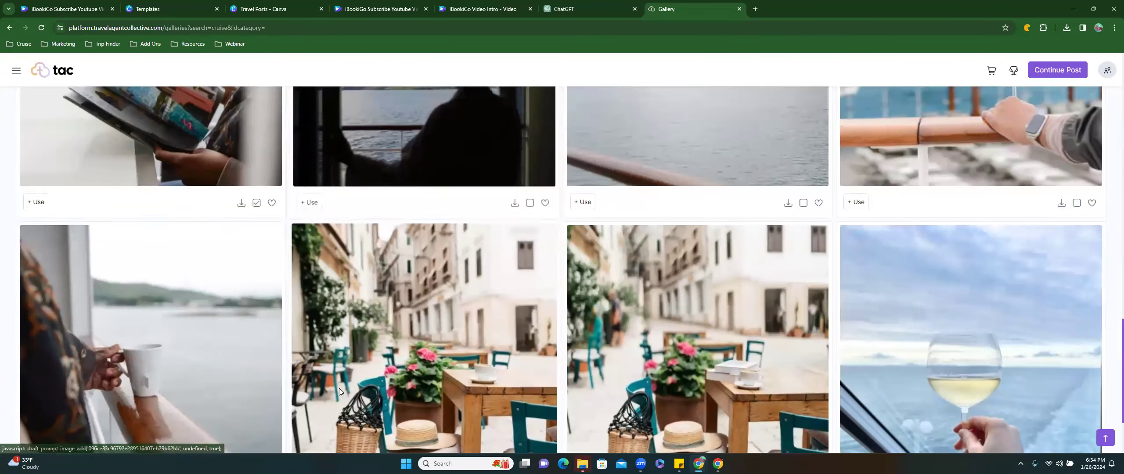
{"action": "scroll", "coordinate": [339, 391], "scroll_direction": "down", "scroll_amount": 3}
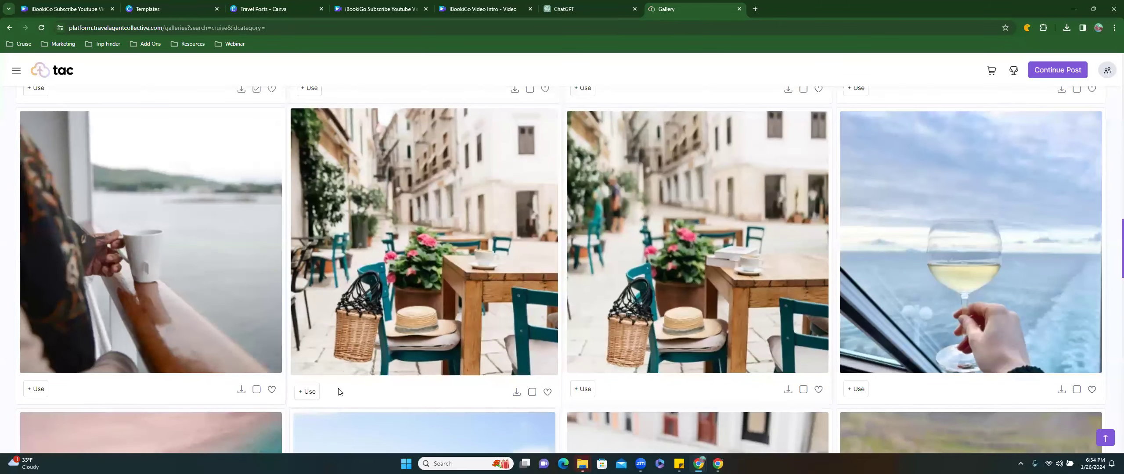
{"action": "scroll", "coordinate": [339, 387], "scroll_direction": "down", "scroll_amount": 10}
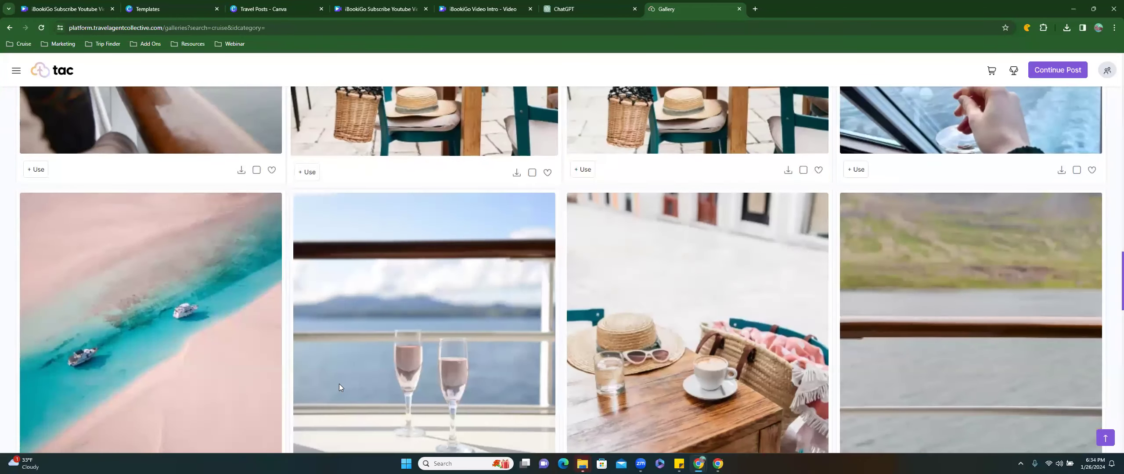
{"action": "scroll", "coordinate": [340, 387], "scroll_direction": "down", "scroll_amount": 4}
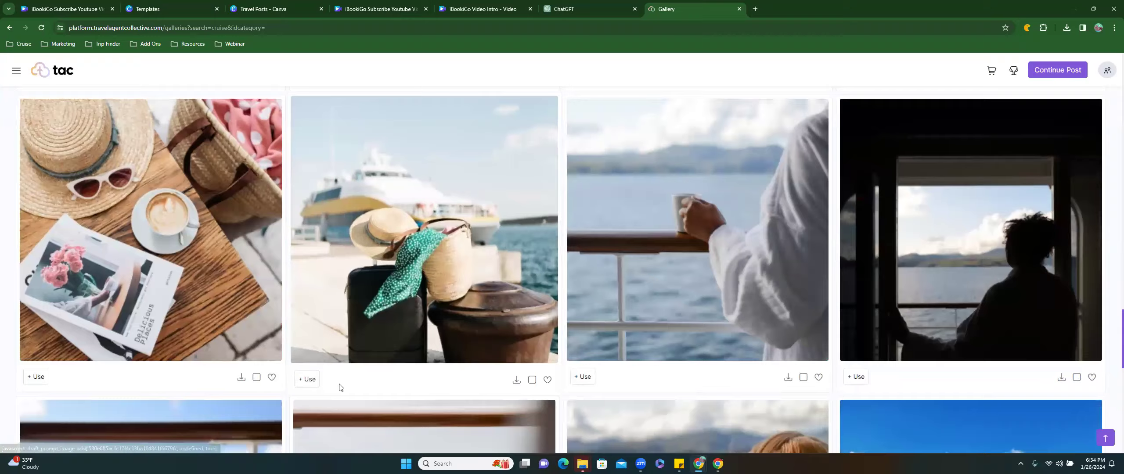
{"action": "scroll", "coordinate": [339, 387], "scroll_direction": "down", "scroll_amount": 10}
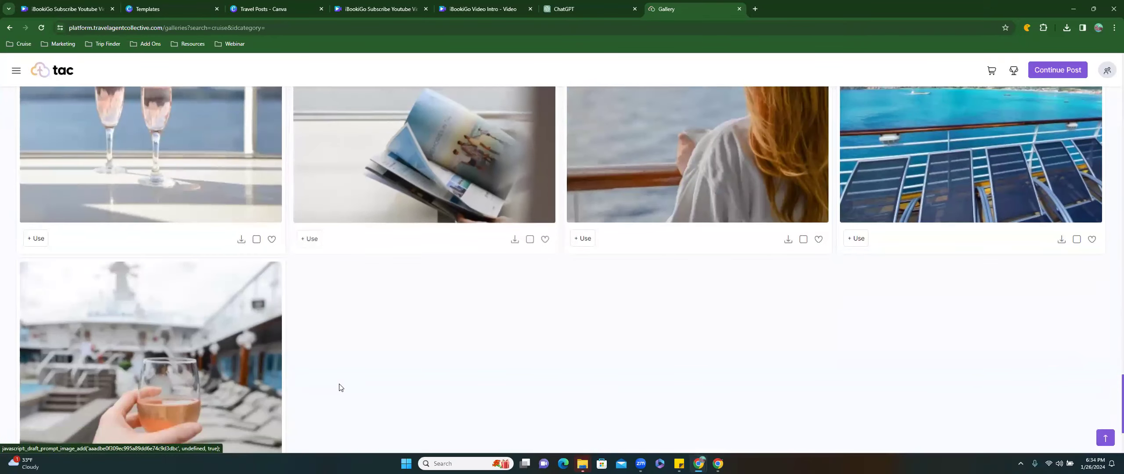
{"action": "scroll", "coordinate": [339, 387], "scroll_direction": "up", "scroll_amount": 4}
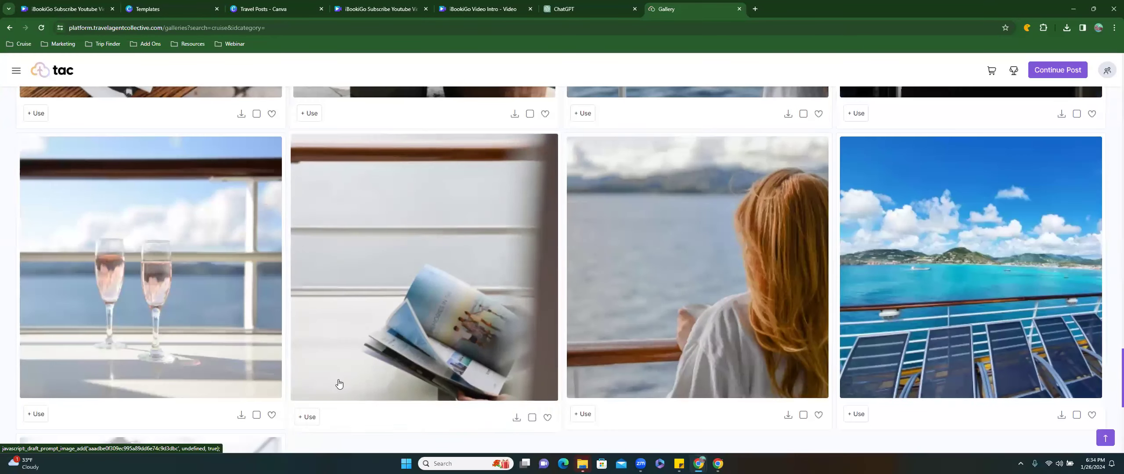
{"action": "scroll", "coordinate": [339, 383], "scroll_direction": "up", "scroll_amount": 20}
{"action": "scroll", "coordinate": [339, 381], "scroll_direction": "up", "scroll_amount": 20}
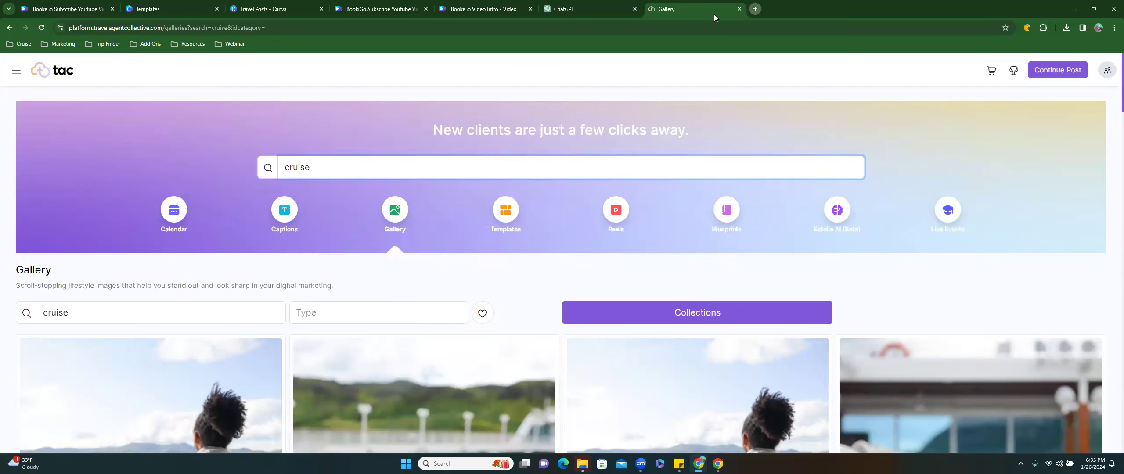
Open a new browser tab, return to the Travel Agent Collective gallery and look over the first cruise images again
{"action": "left_click", "coordinate": [755, 9]}
{"action": "left_click", "coordinate": [664, 7]}
{"action": "scroll", "coordinate": [648, 269], "scroll_direction": "down", "scroll_amount": 3}
{"action": "scroll", "coordinate": [396, 263], "scroll_direction": "up", "scroll_amount": 3}
{"action": "scroll", "coordinate": [796, 318], "scroll_direction": "down", "scroll_amount": 5}
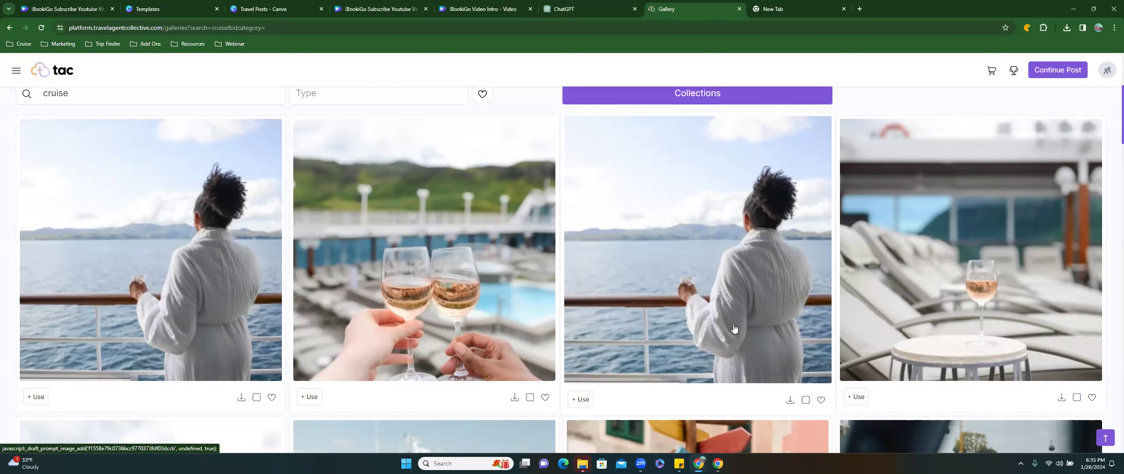
{"action": "scroll", "coordinate": [733, 328], "scroll_direction": "up", "scroll_amount": 5}
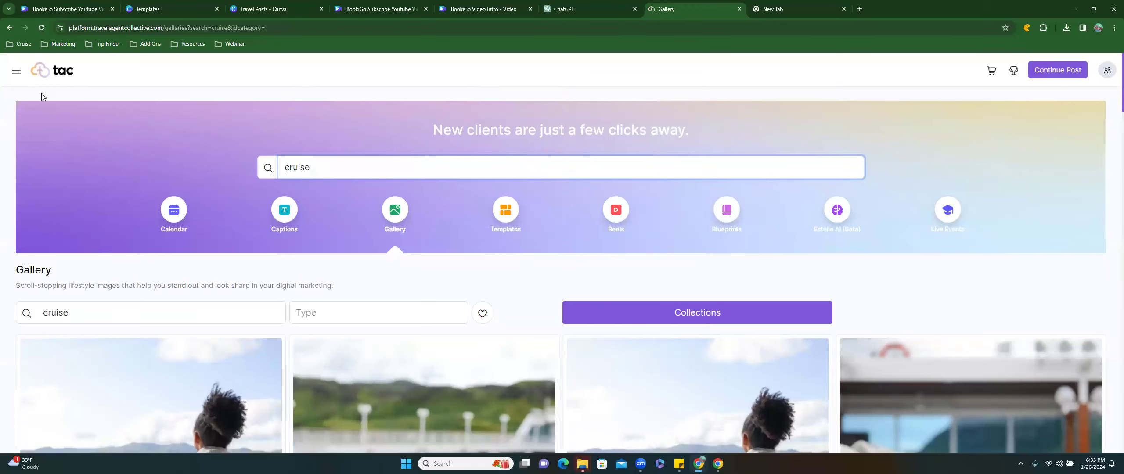
Check the platform's main navigation options, hide them again and resume viewing the cruise images
{"action": "left_click", "coordinate": [16, 70]}
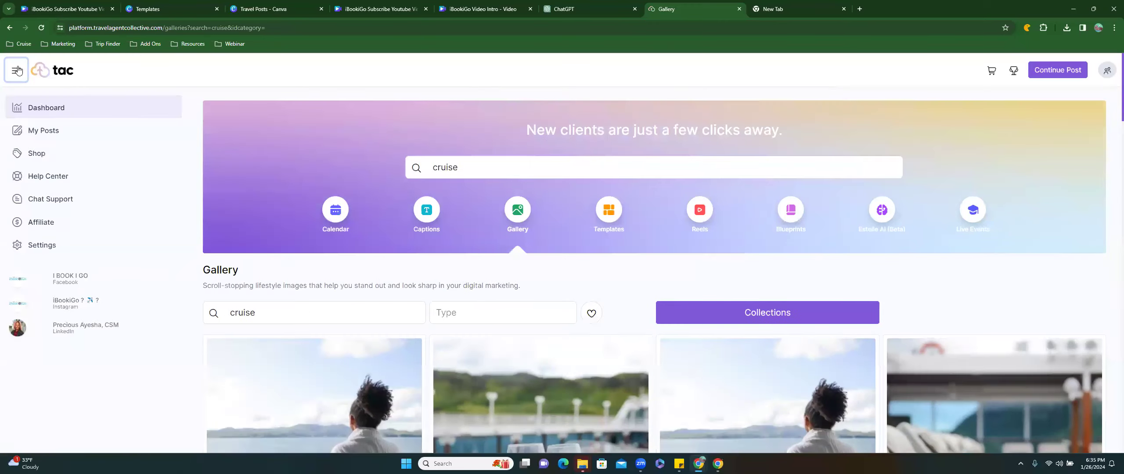
{"action": "left_click", "coordinate": [18, 70]}
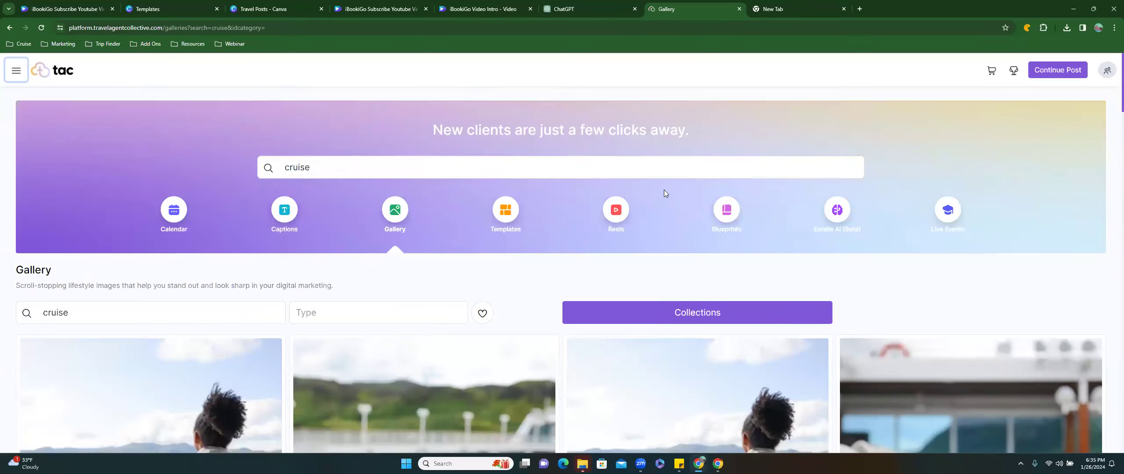
{"action": "scroll", "coordinate": [571, 355], "scroll_direction": "down", "scroll_amount": 10}
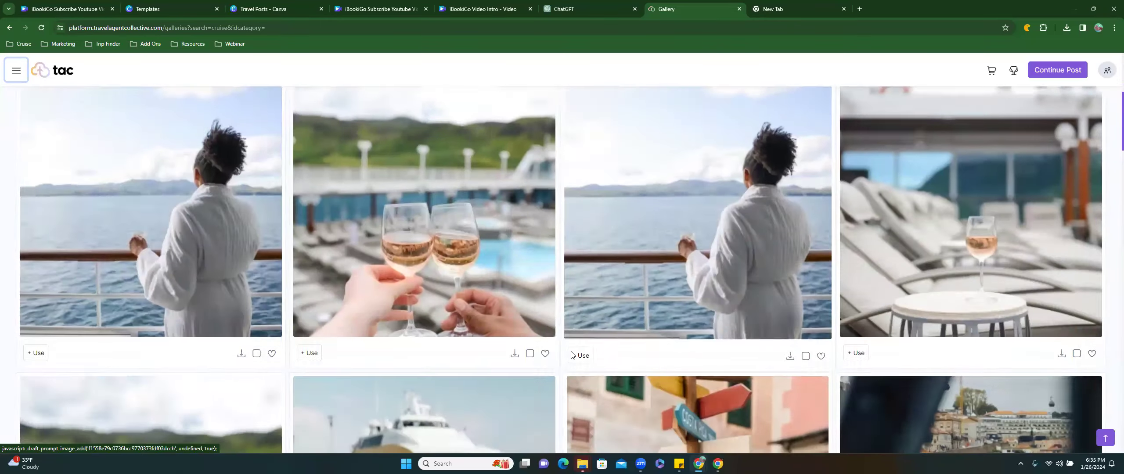
Switch from the cruise image gallery to the blank new browser tab
{"action": "scroll", "coordinate": [571, 355], "scroll_direction": "down", "scroll_amount": 5}
{"action": "scroll", "coordinate": [571, 354], "scroll_direction": "up", "scroll_amount": 15}
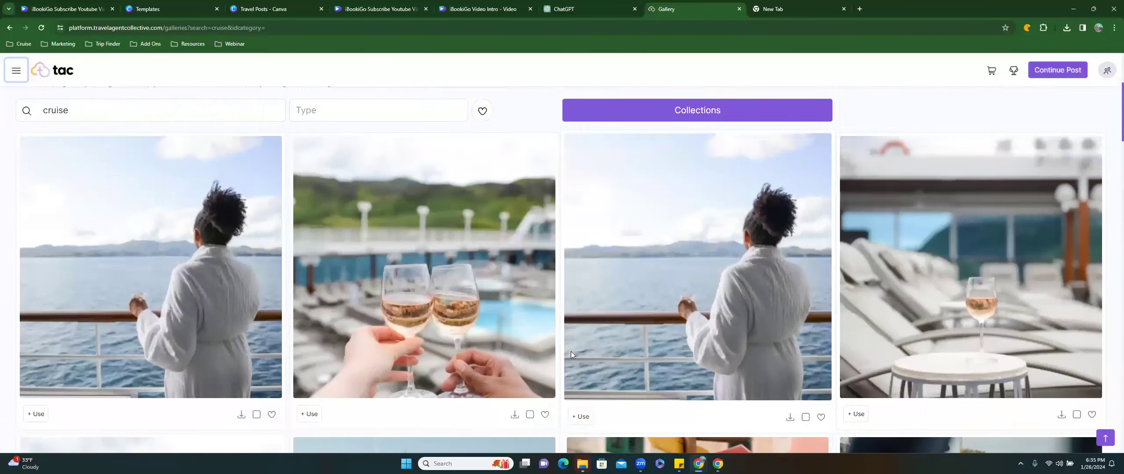
{"action": "left_click", "coordinate": [785, 9]}
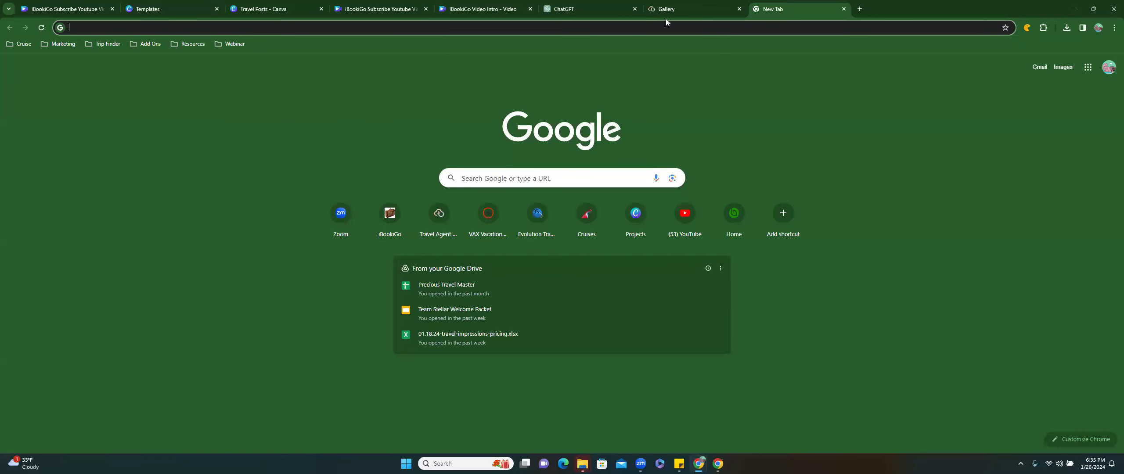
{"action": "left_click", "coordinate": [627, 27]}
{"action": "type", "text": "cruise"}
{"action": "key", "text": "BackSpace"}
{"action": "key", "text": "BackSpace"}
{"action": "key", "text": "BackSpace"}
{"action": "key", "text": "BackSpace"}
{"action": "key", "text": "BackSpace"}
{"action": "key", "text": "BackSpace"}
{"action": "key", "text": "BackSpace"}
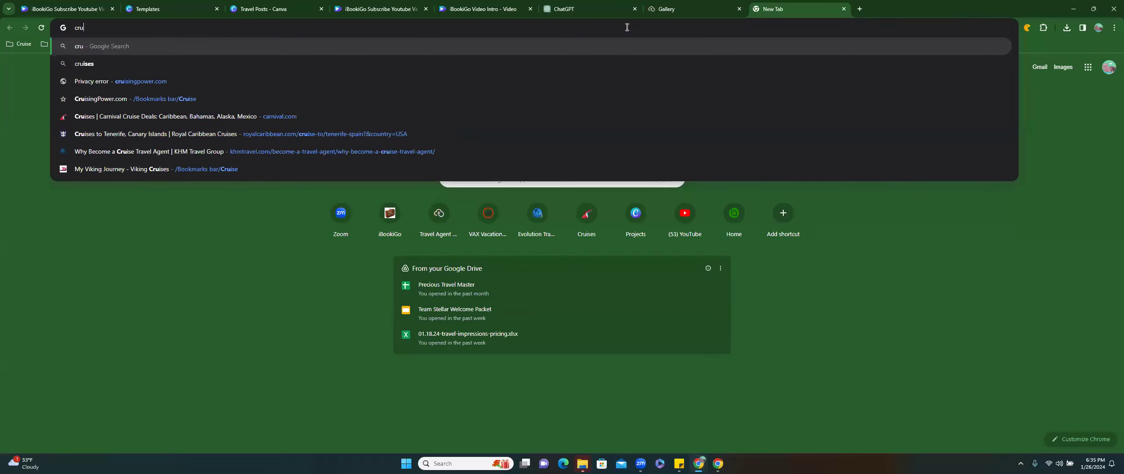
Search Google Images for "lifestyle cruise images" and look through the results
{"action": "type", "text": "lifes"}
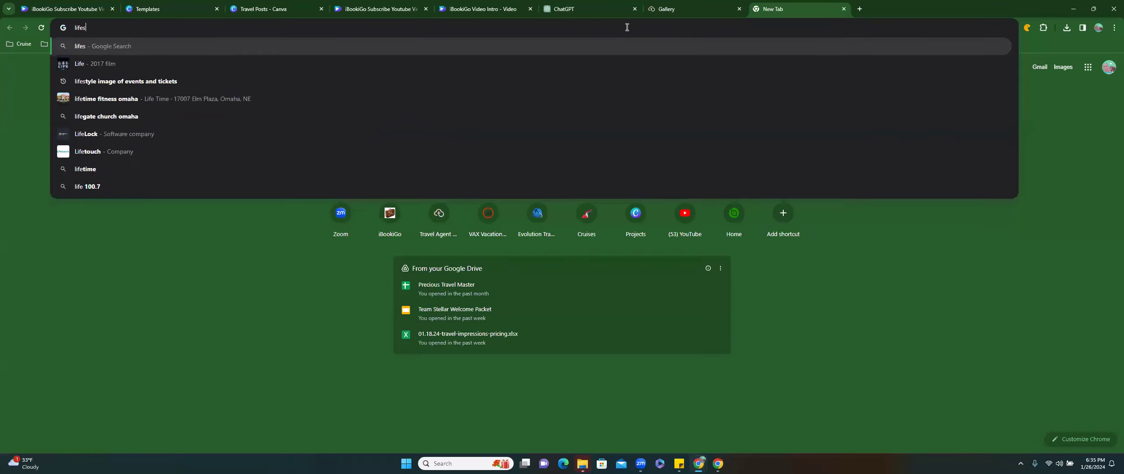
{"action": "type", "text": "tyle cruise images"}
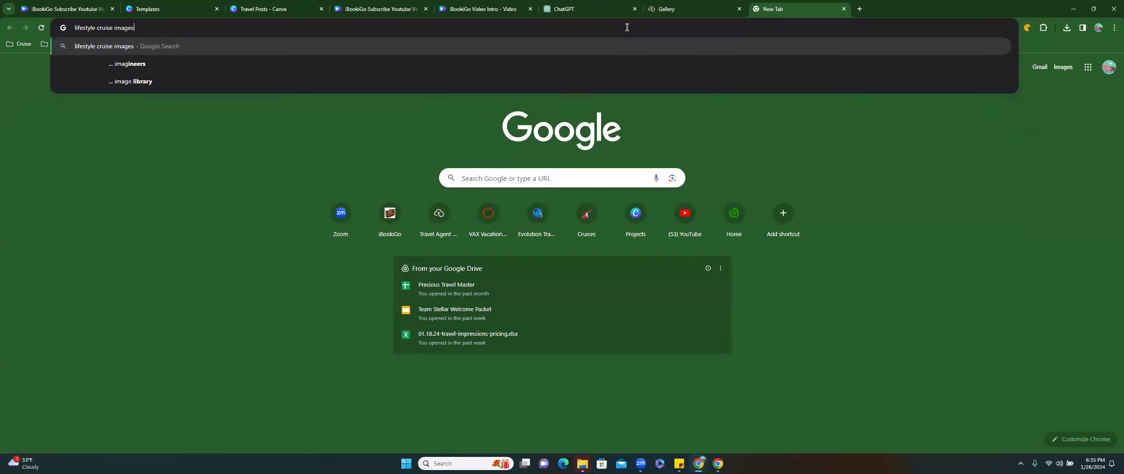
{"action": "key", "text": "Return"}
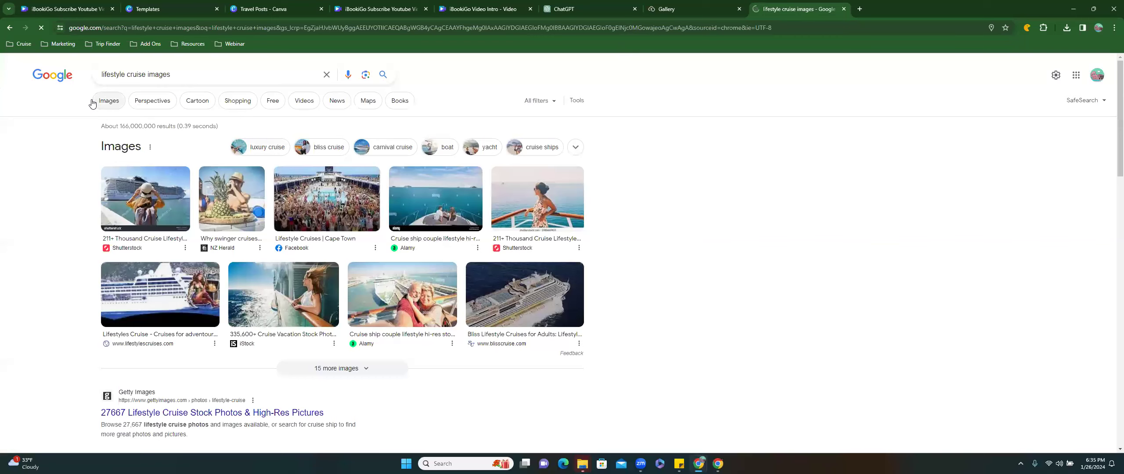
{"action": "left_click", "coordinate": [108, 99]}
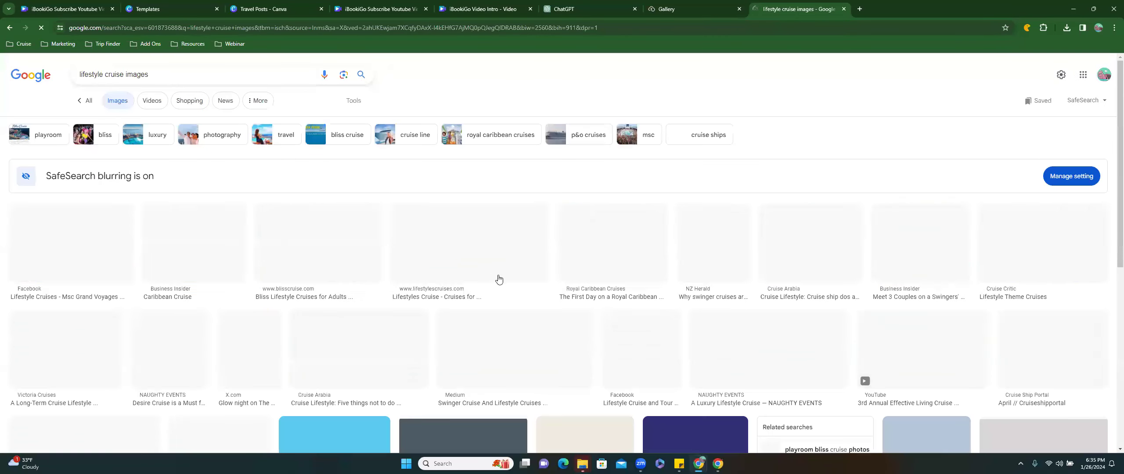
{"action": "scroll", "coordinate": [498, 279], "scroll_direction": "down", "scroll_amount": 6}
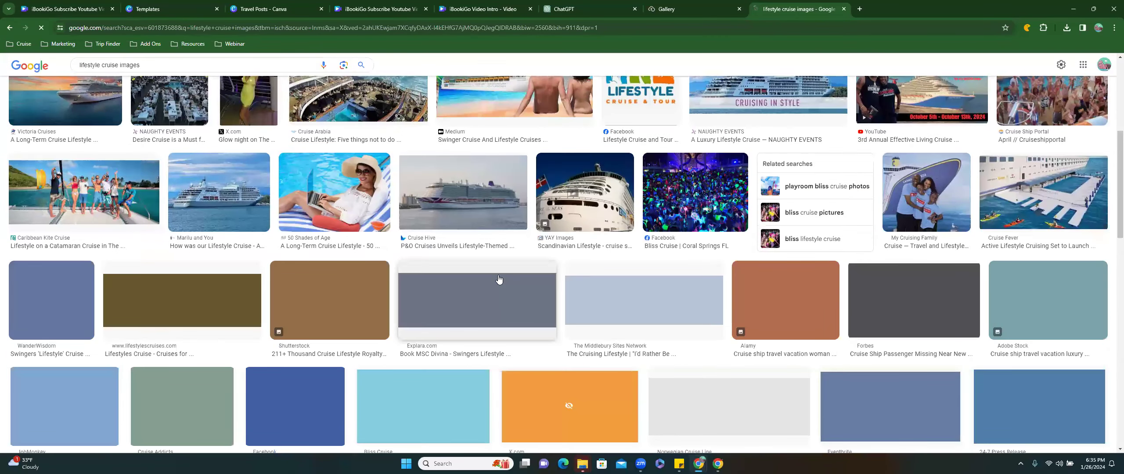
{"action": "scroll", "coordinate": [499, 279], "scroll_direction": "down", "scroll_amount": 5}
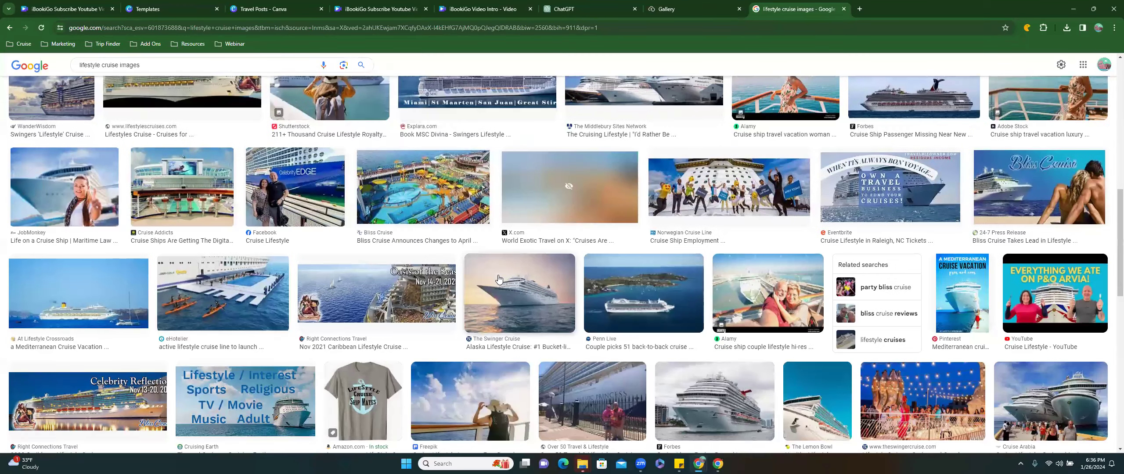
{"action": "scroll", "coordinate": [498, 278], "scroll_direction": "up", "scroll_amount": 3}
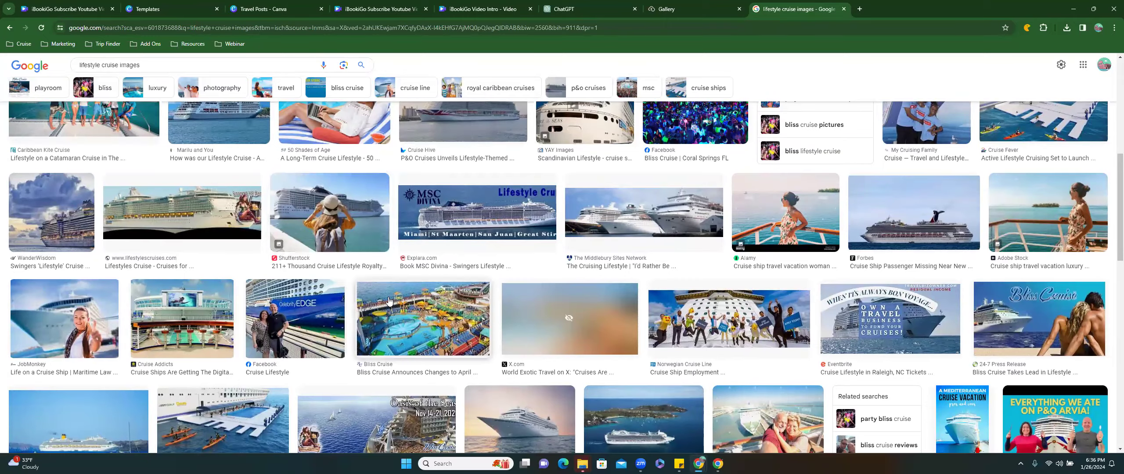
{"action": "scroll", "coordinate": [388, 300], "scroll_direction": "down", "scroll_amount": 3}
{"action": "scroll", "coordinate": [388, 300], "scroll_direction": "up", "scroll_amount": 9}
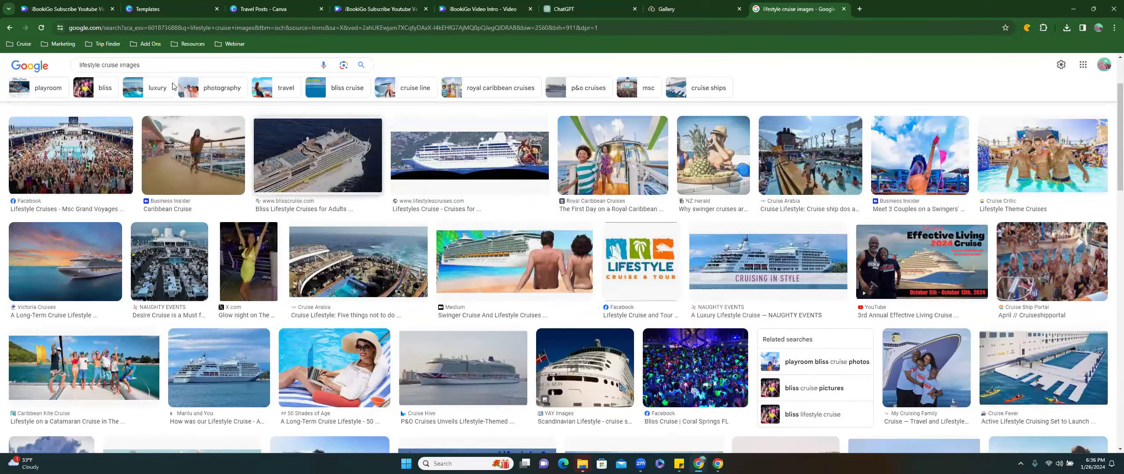
Replace the image search query with "modern travel images for cruises" and run it
{"action": "left_click_drag", "start_coordinate": [152, 63], "coordinate": [45, 67]}
{"action": "type", "text": "m"}
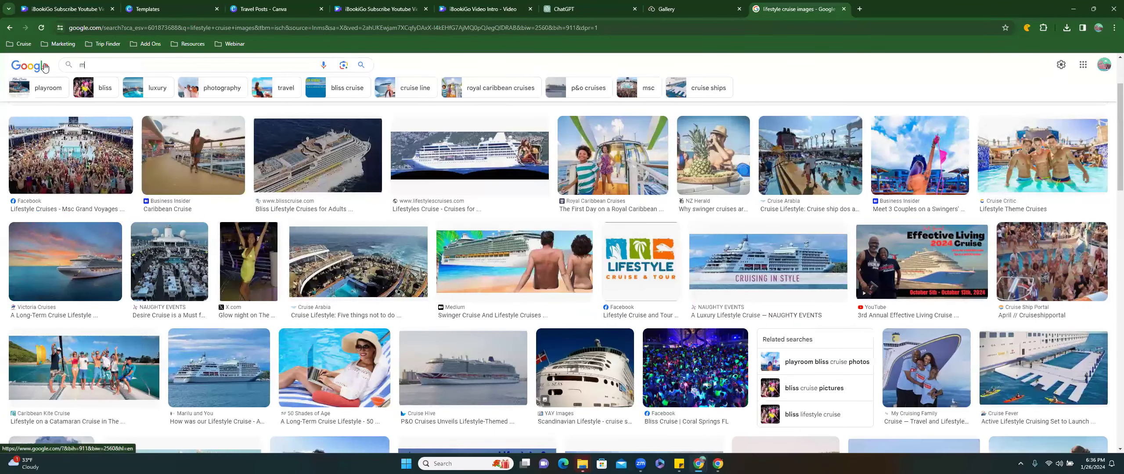
{"action": "type", "text": "odern travel imag"}
{"action": "key", "text": "Return"}
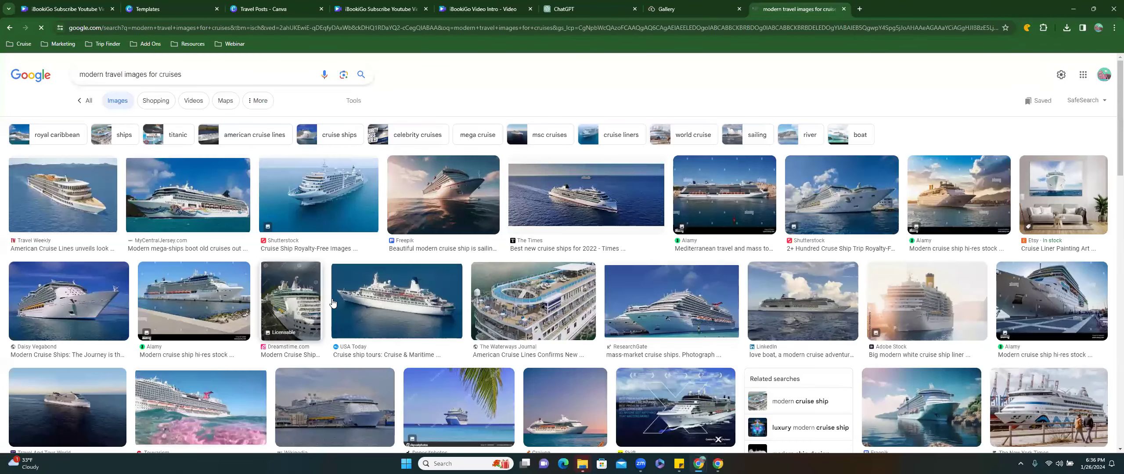
Look through the image results for modern cruise travel pictures, checking their visual style
{"action": "scroll", "coordinate": [332, 302], "scroll_direction": "down", "scroll_amount": 4}
{"action": "scroll", "coordinate": [333, 302], "scroll_direction": "down", "scroll_amount": 4}
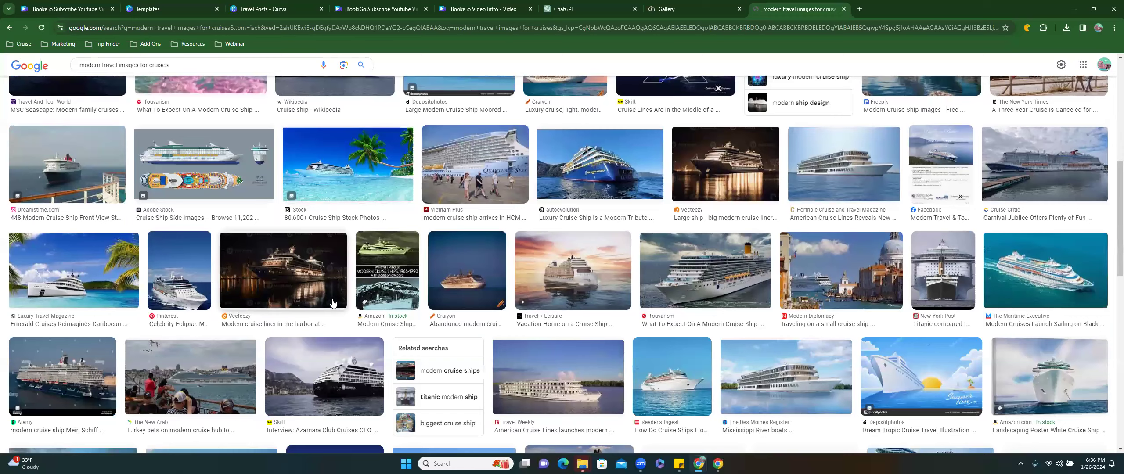
{"action": "scroll", "coordinate": [332, 298], "scroll_direction": "down", "scroll_amount": 2}
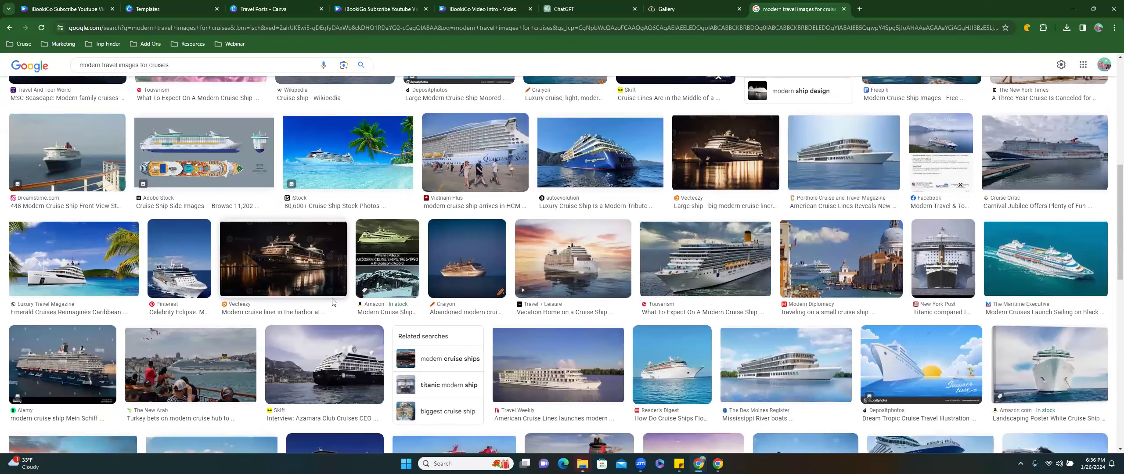
{"action": "scroll", "coordinate": [332, 302], "scroll_direction": "down", "scroll_amount": 3}
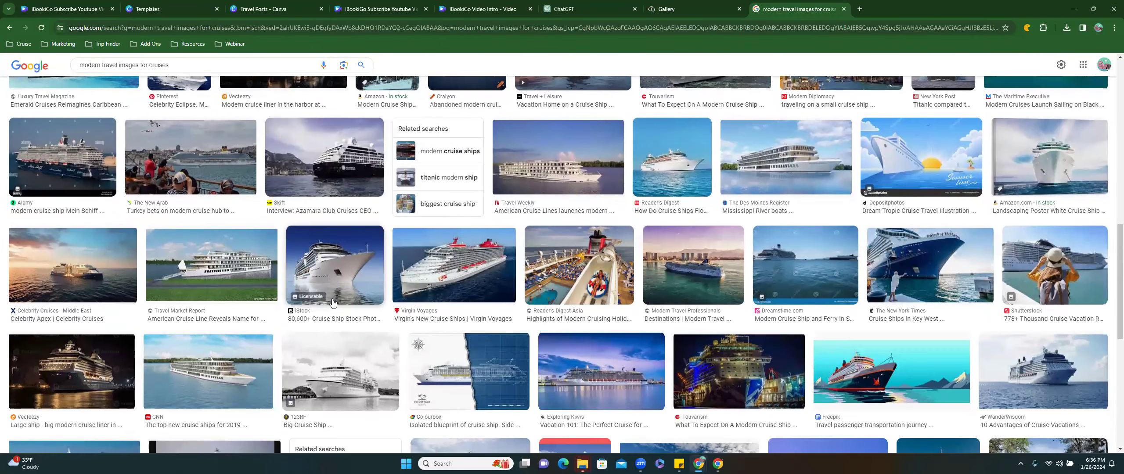
{"action": "scroll", "coordinate": [333, 302], "scroll_direction": "down", "scroll_amount": 3}
{"action": "scroll", "coordinate": [332, 302], "scroll_direction": "down", "scroll_amount": 4}
{"action": "scroll", "coordinate": [332, 302], "scroll_direction": "up", "scroll_amount": 5}
{"action": "scroll", "coordinate": [332, 302], "scroll_direction": "up", "scroll_amount": 10}
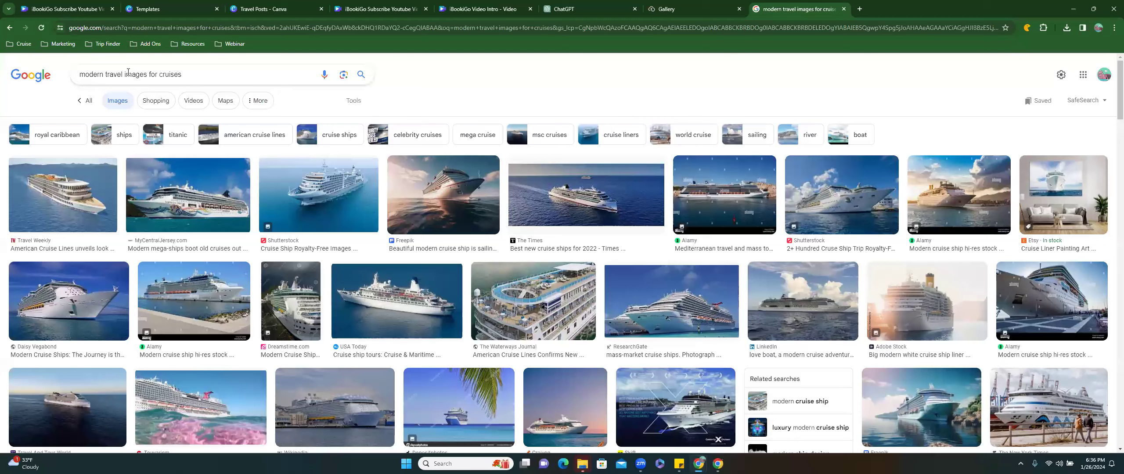
{"action": "triple_click", "coordinate": [75, 69]}
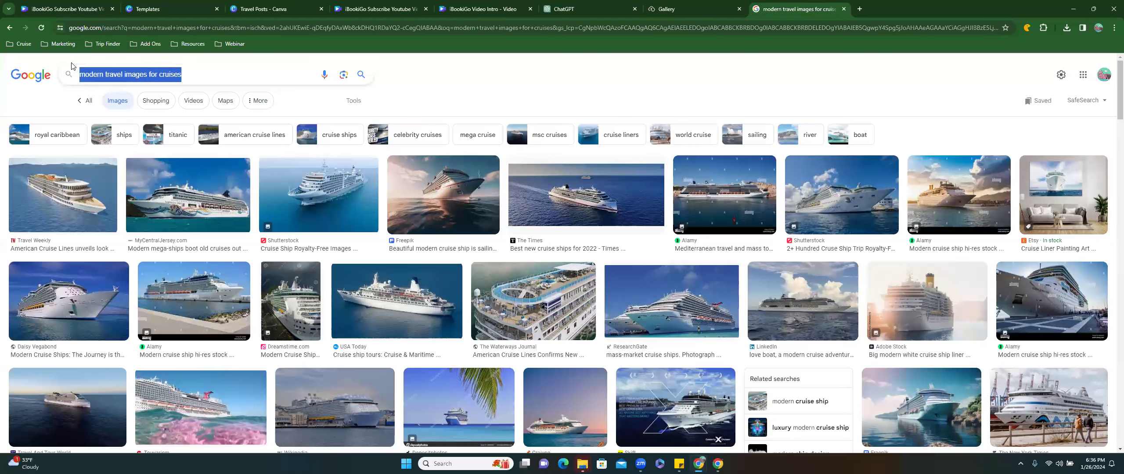
{"action": "type", "text": "cruis"}
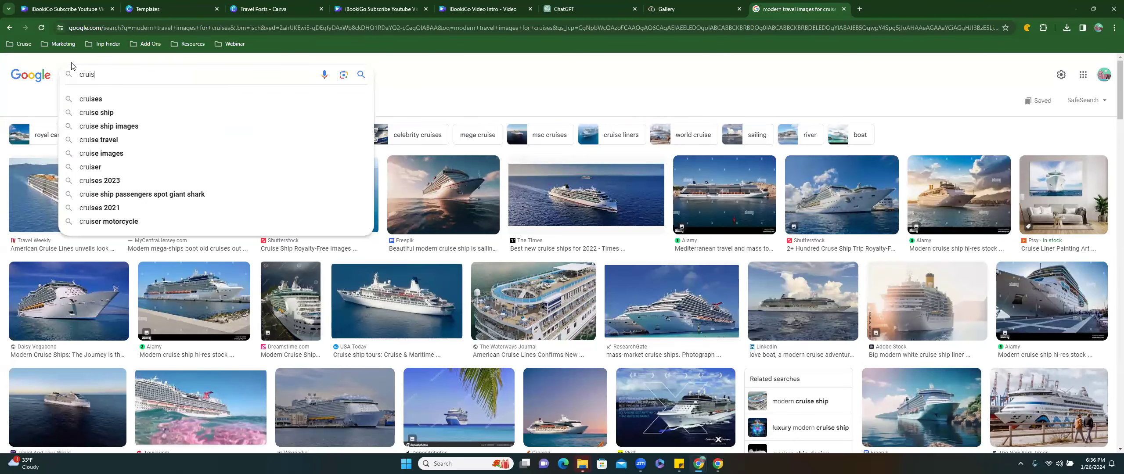
{"action": "key", "text": "BackSpace"}
{"action": "key", "text": "BackSpace"}
{"action": "key", "text": "BackSpace"}
{"action": "key", "text": "BackSpace"}
{"action": "type", "text": "conte"}
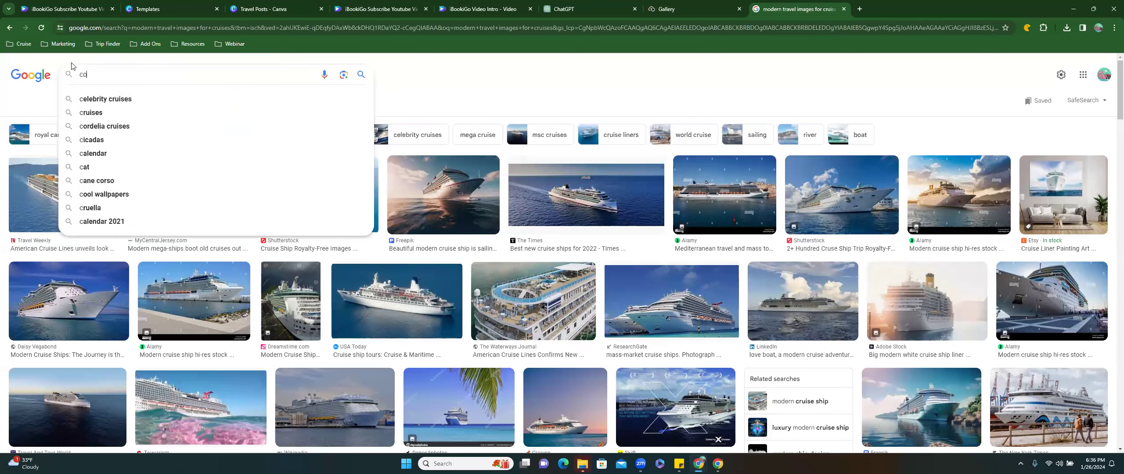
{"action": "key", "text": "BackSpace"}
{"action": "key", "text": "BackSpace"}
{"action": "key", "text": "BackSpace"}
{"action": "key", "text": "BackSpace"}
{"action": "key", "text": "BackSpace"}
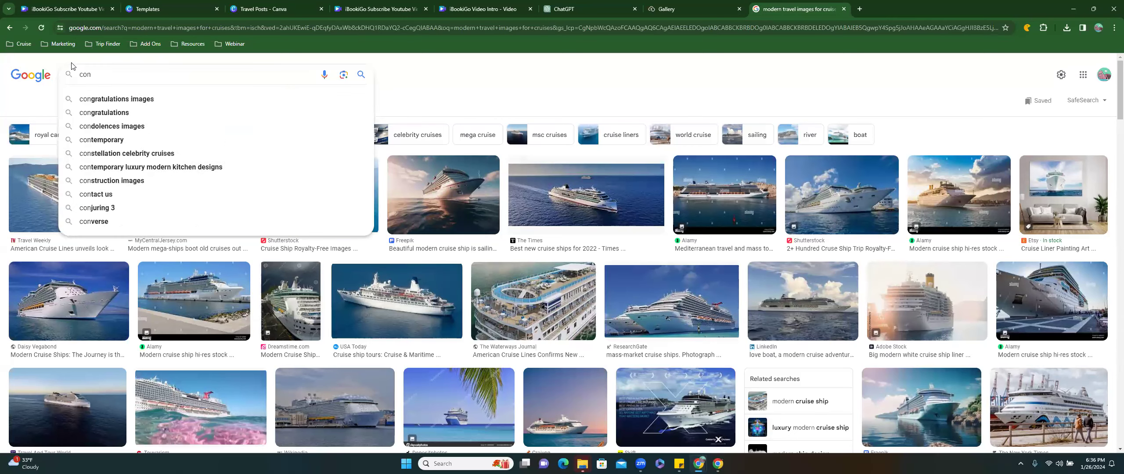
Search images for "minimalist cruise images for social media" and skim the results
{"action": "type", "text": "minima"}
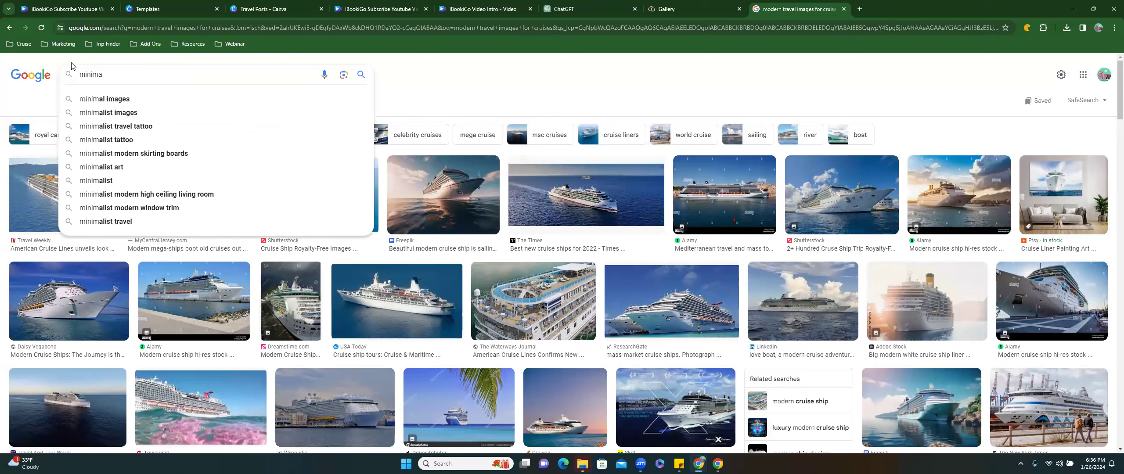
{"action": "type", "text": "list"}
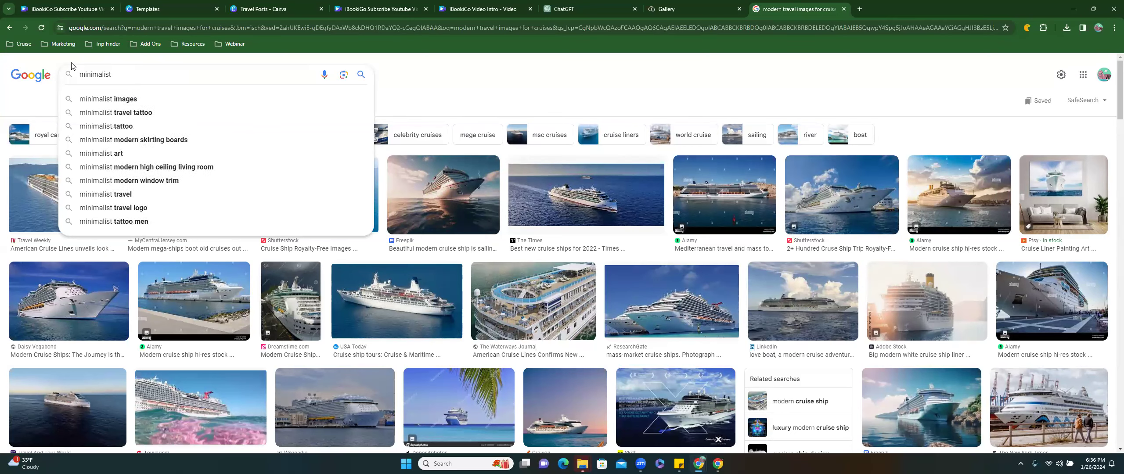
{"action": "type", "text": " cruise imag"}
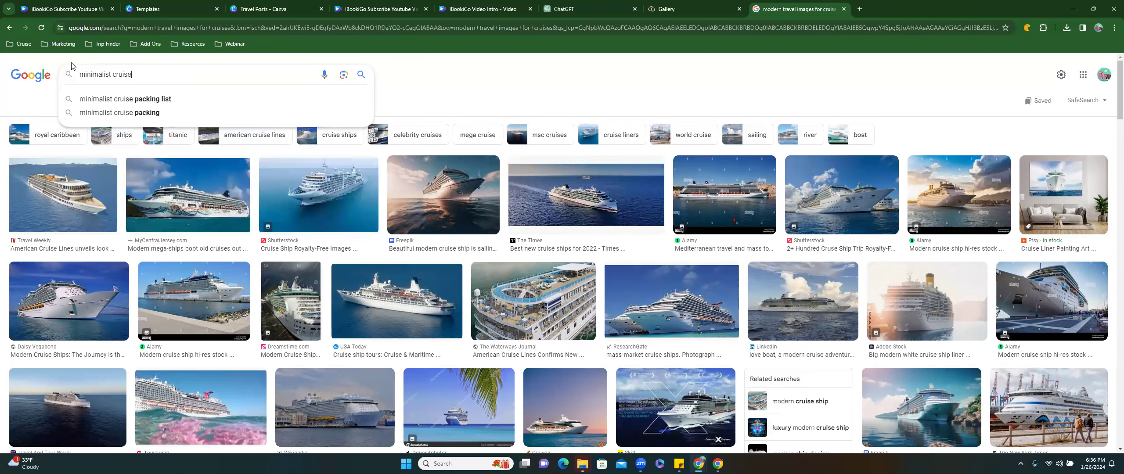
{"action": "type", "text": "es for social media"}
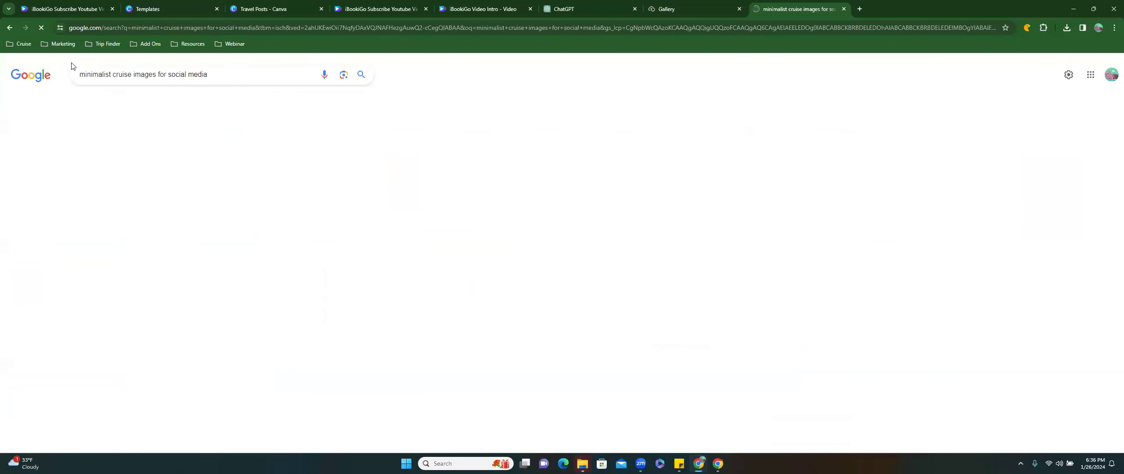
{"action": "scroll", "coordinate": [113, 229], "scroll_direction": "down", "scroll_amount": 5}
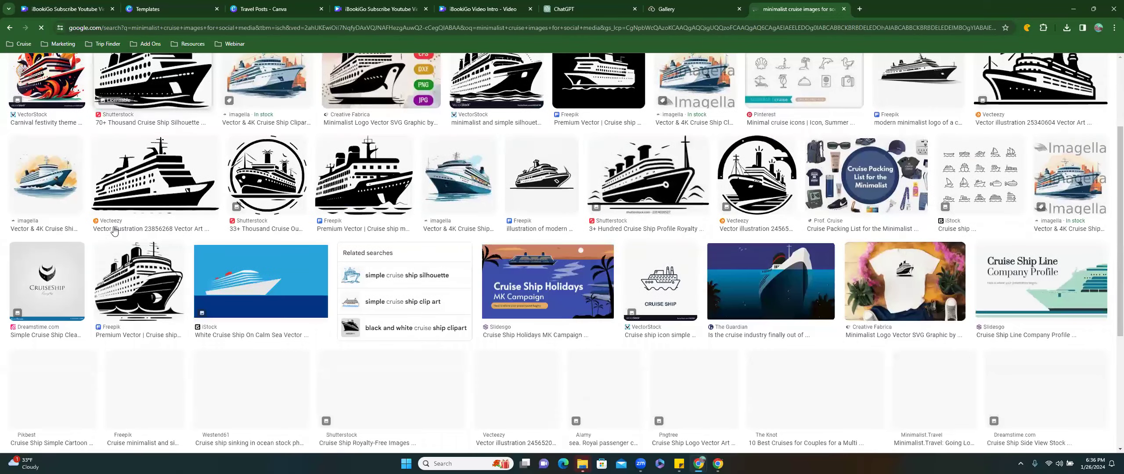
{"action": "scroll", "coordinate": [114, 229], "scroll_direction": "up", "scroll_amount": 5}
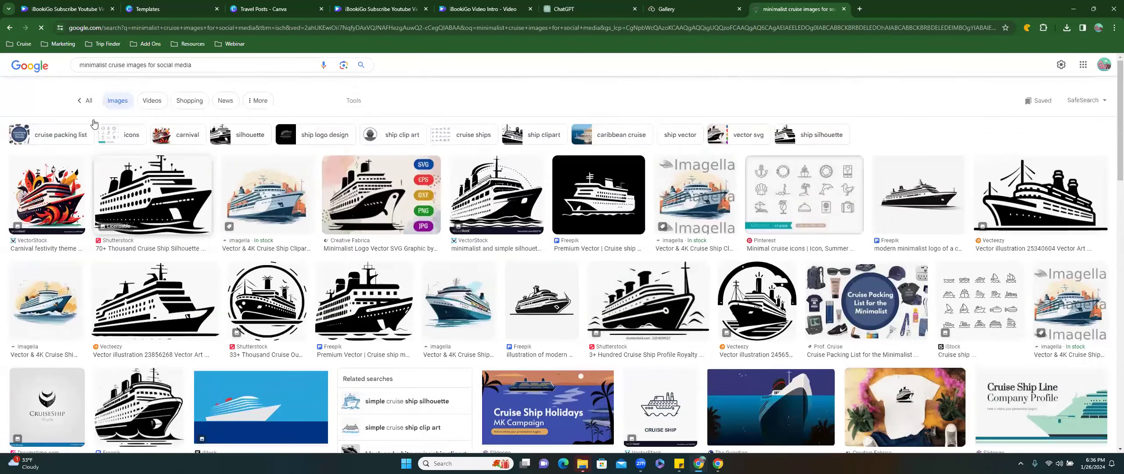
Shorten the query to "minimalist cruise images", rerun the image search and skim the results
{"action": "left_click_drag", "start_coordinate": [208, 74], "coordinate": [155, 77]}
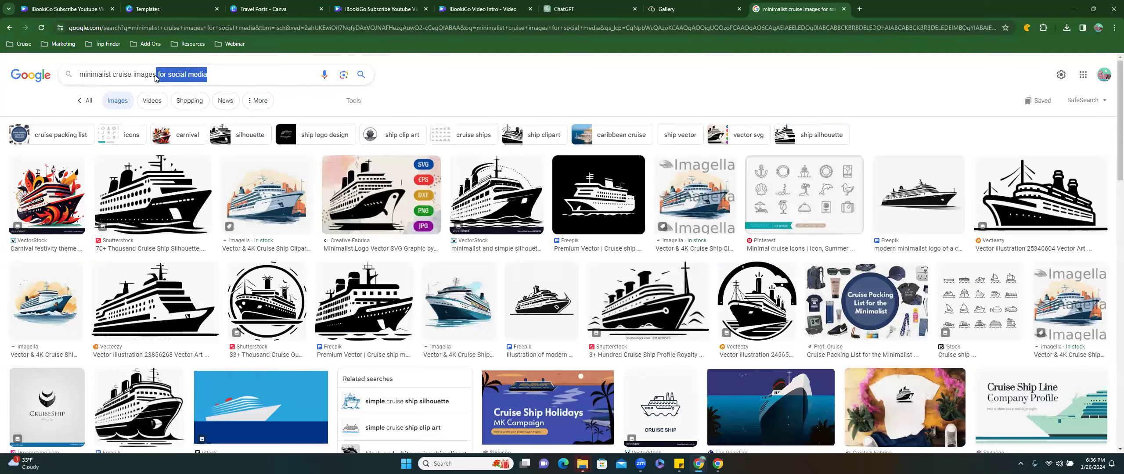
{"action": "key", "text": "BackSpace"}
{"action": "key", "text": "Return"}
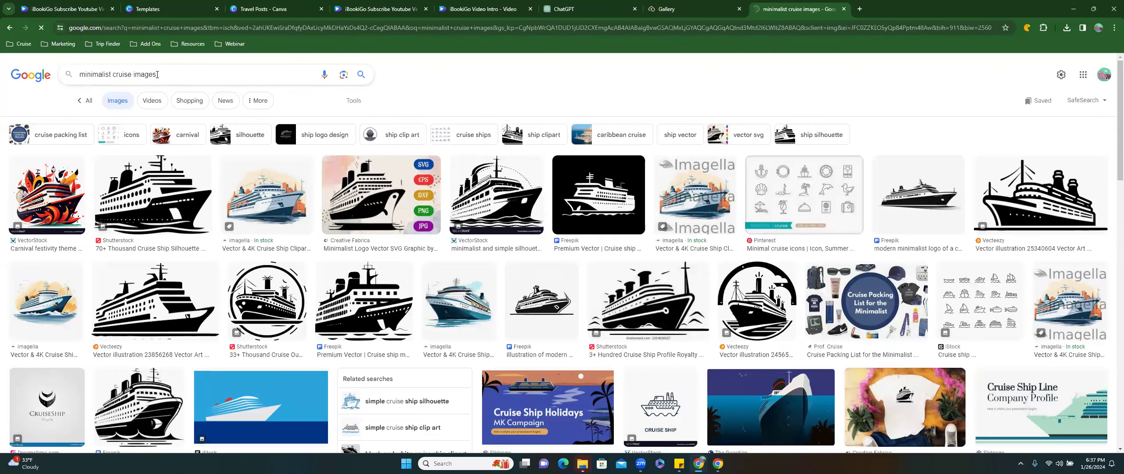
{"action": "scroll", "coordinate": [246, 219], "scroll_direction": "down", "scroll_amount": 5}
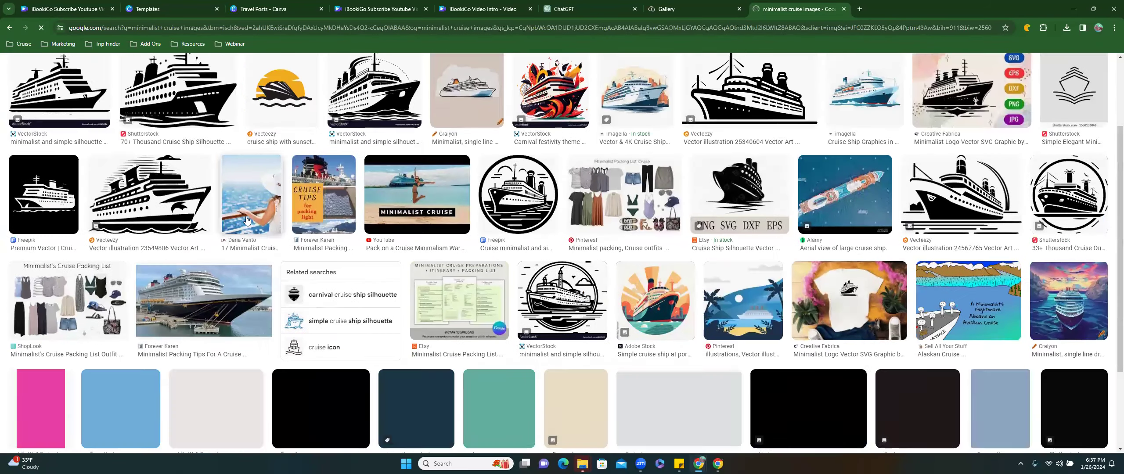
{"action": "scroll", "coordinate": [247, 220], "scroll_direction": "up", "scroll_amount": 5}
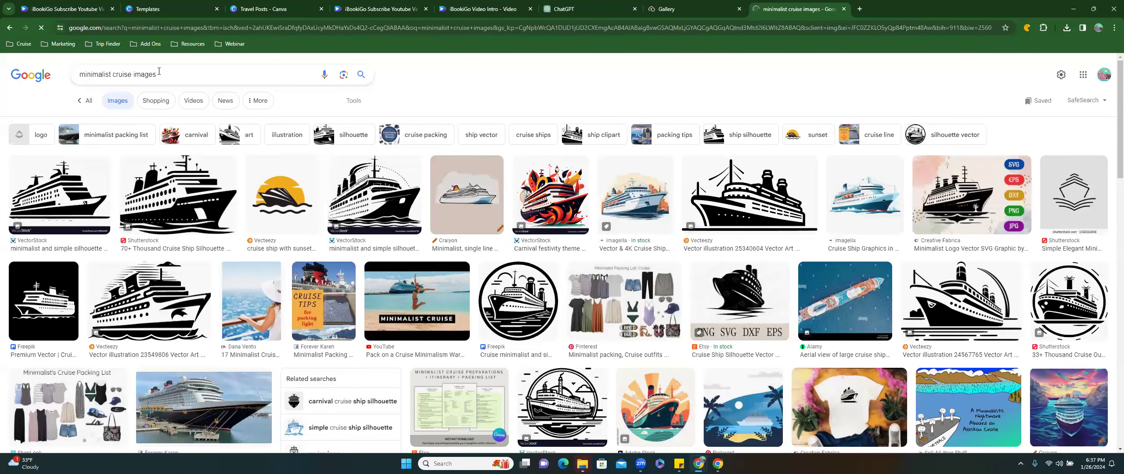
Change the query to "minimalist aesthetic for travel agents" and run the image search
{"action": "left_click_drag", "start_coordinate": [157, 74], "coordinate": [113, 71]}
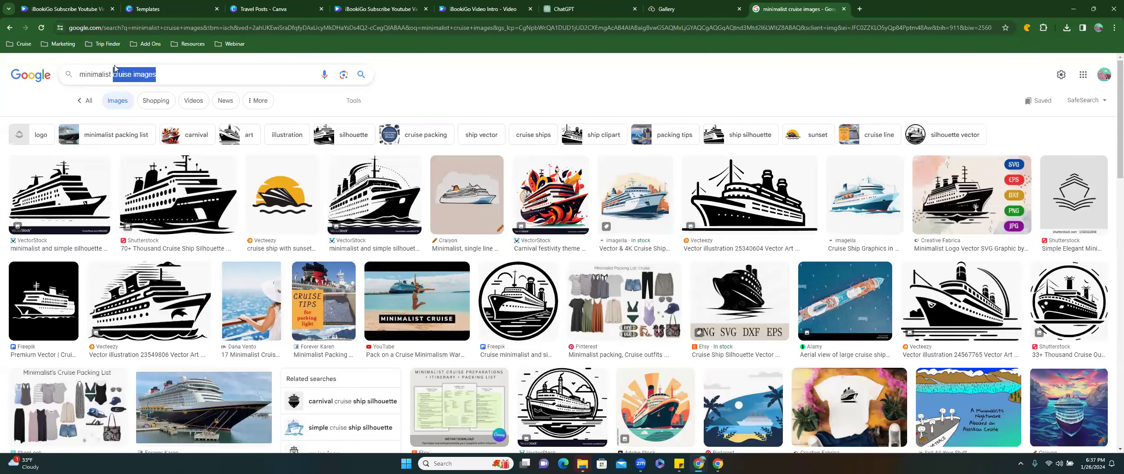
{"action": "type", "text": "aesthetic for"}
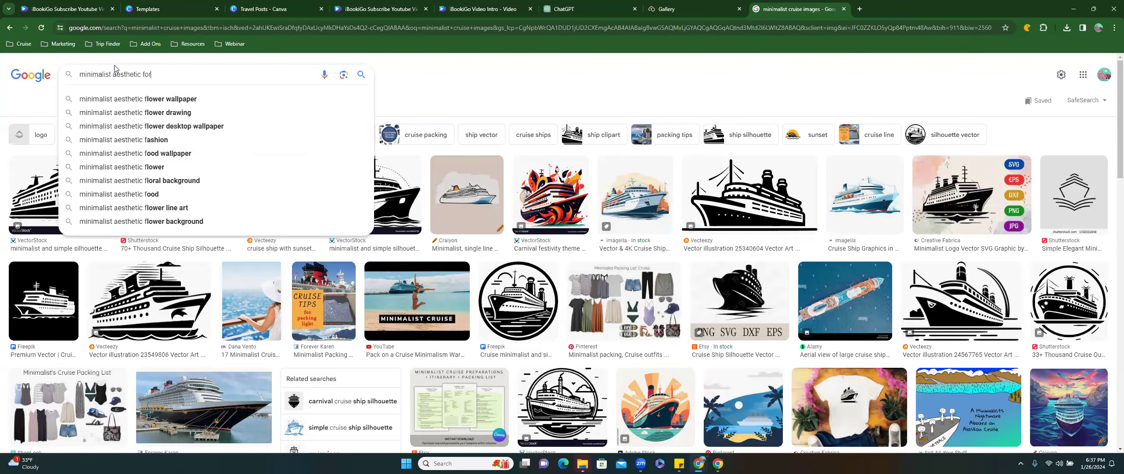
{"action": "type", "text": " travel agents"}
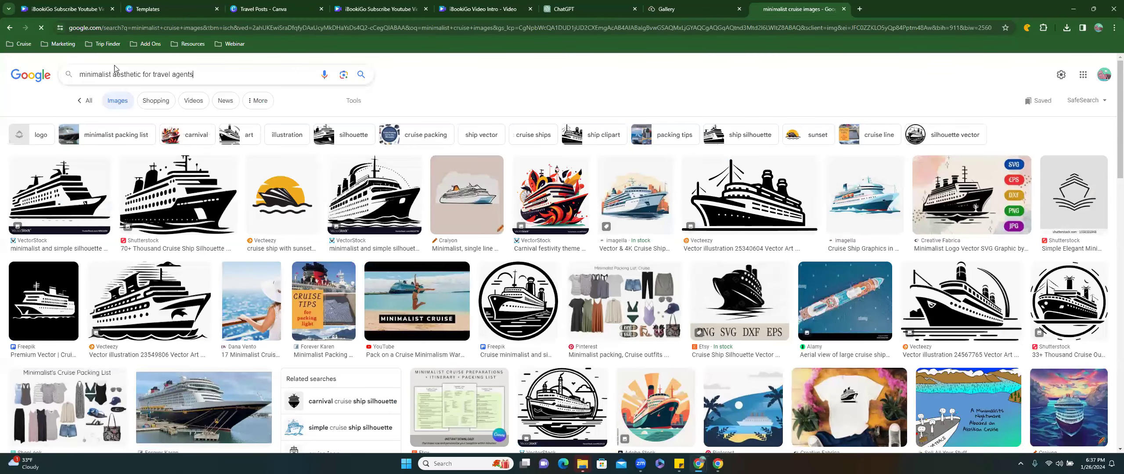
{"action": "key", "text": "Return"}
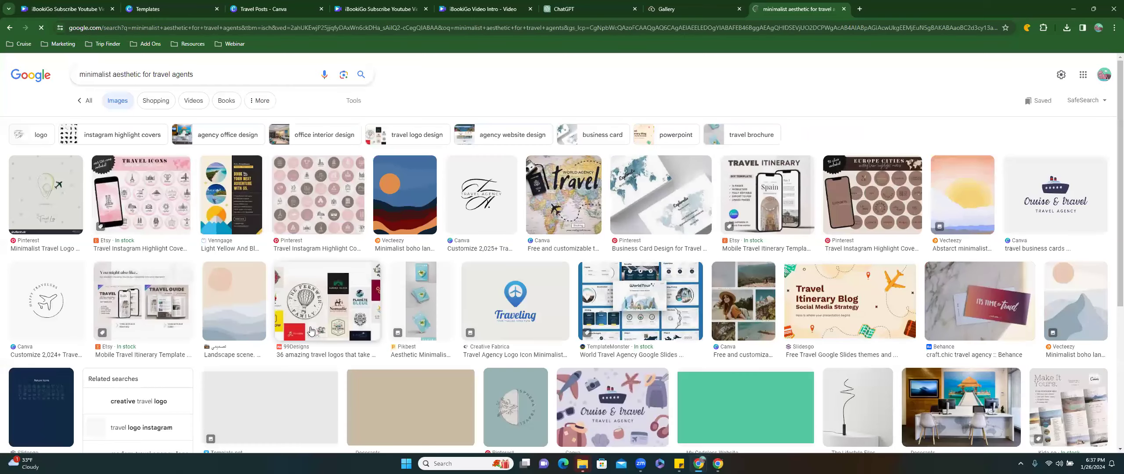
Skim the minimalist travel agent results and preview Freepik's Minimalist Ig Story Background image with its related images
{"action": "scroll", "coordinate": [310, 330], "scroll_direction": "down", "scroll_amount": 5}
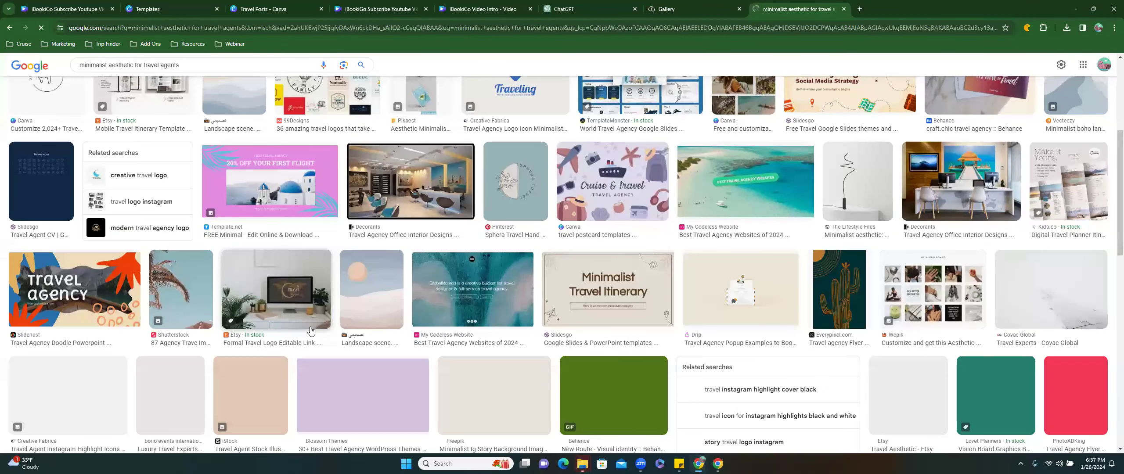
{"action": "scroll", "coordinate": [310, 330], "scroll_direction": "down", "scroll_amount": 5}
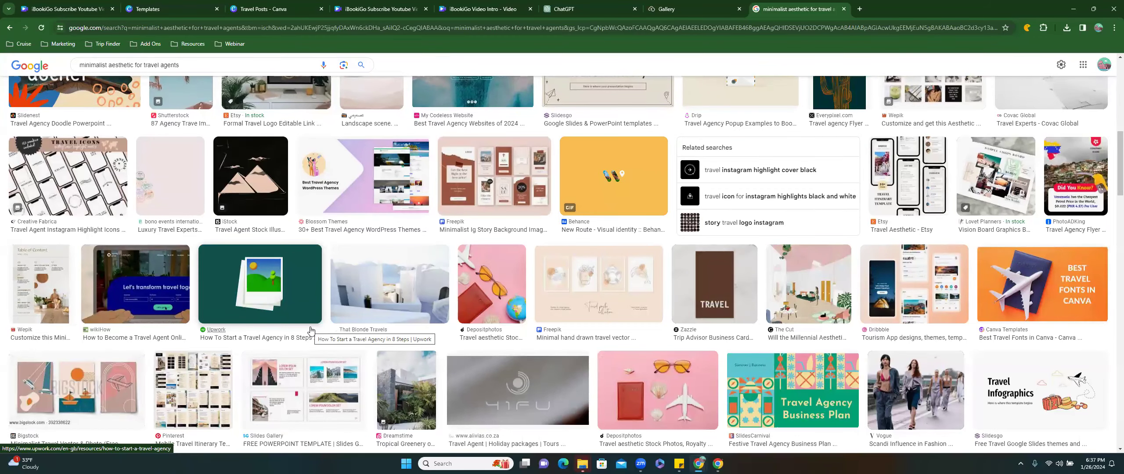
{"action": "left_click", "coordinate": [484, 189]}
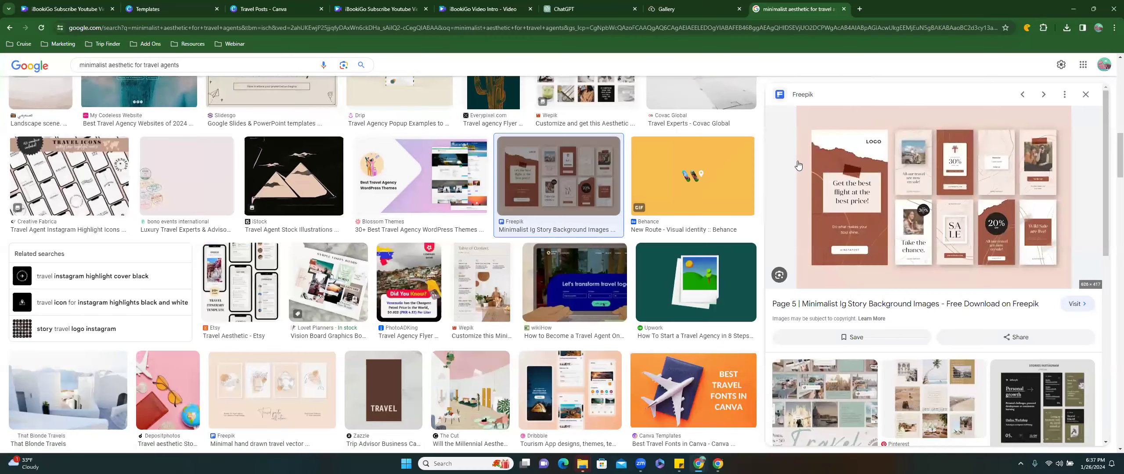
{"action": "scroll", "coordinate": [813, 209], "scroll_direction": "down", "scroll_amount": 3}
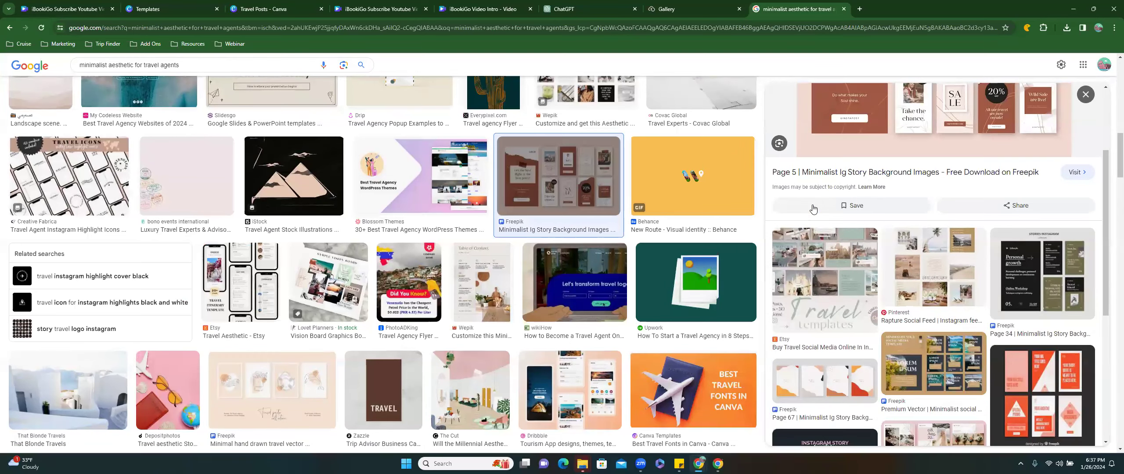
{"action": "scroll", "coordinate": [812, 208], "scroll_direction": "down", "scroll_amount": 1}
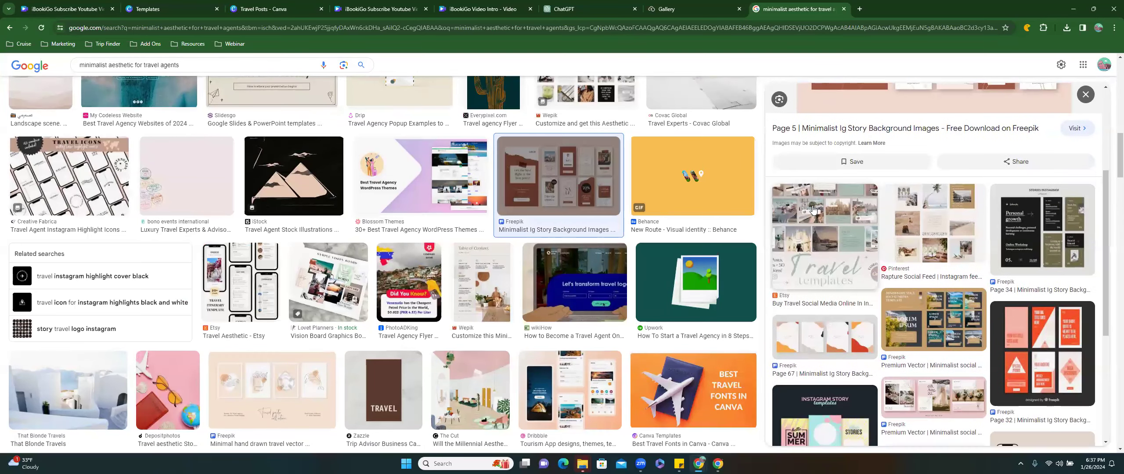
Preview the related Etsy travel social media templates and the 100 travel Instagram templates, checking similar designs
{"action": "left_click", "coordinate": [818, 241]}
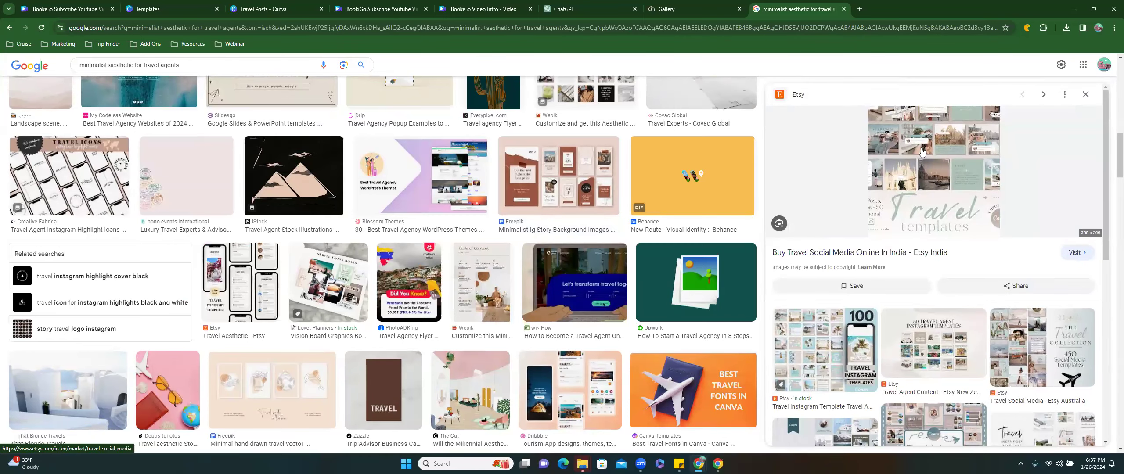
{"action": "left_click", "coordinate": [825, 350]}
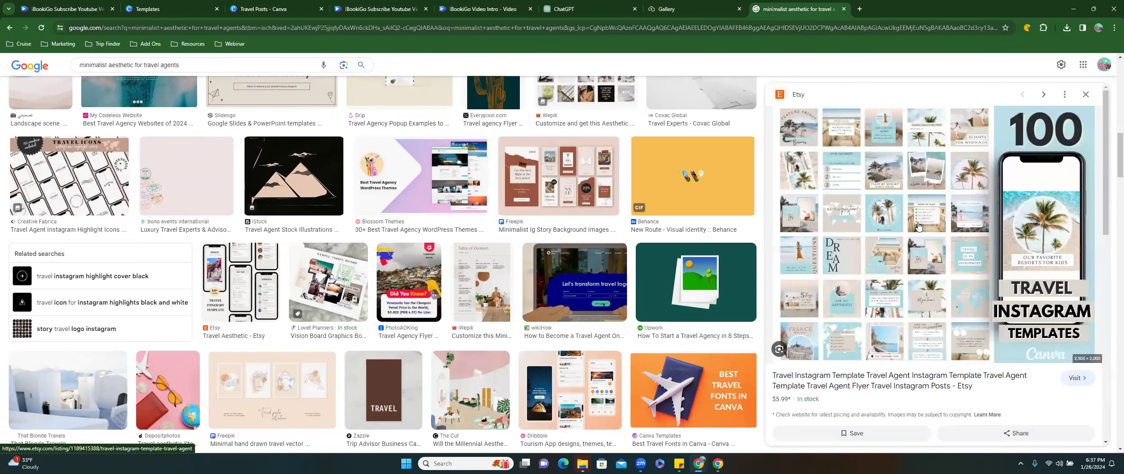
{"action": "scroll", "coordinate": [926, 231], "scroll_direction": "down", "scroll_amount": 5}
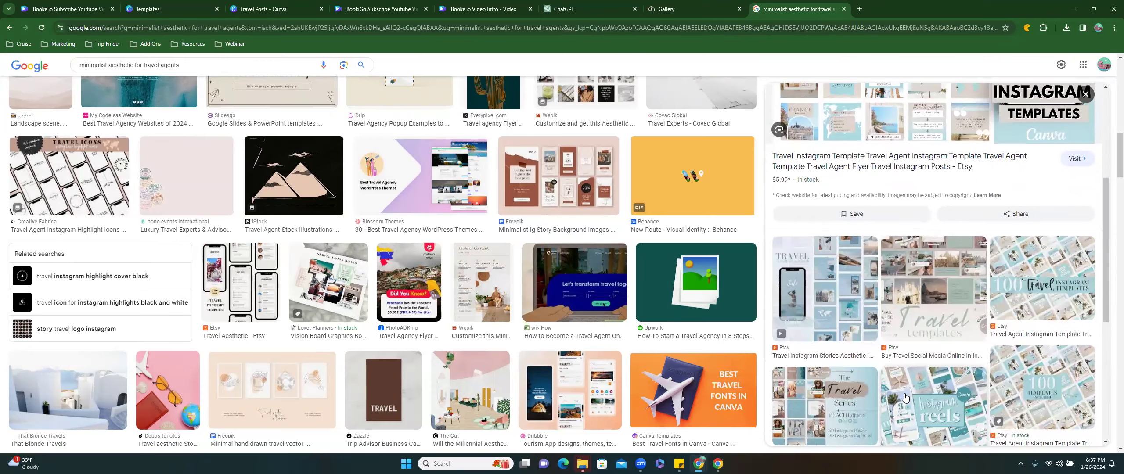
{"action": "scroll", "coordinate": [905, 393], "scroll_direction": "down", "scroll_amount": 3}
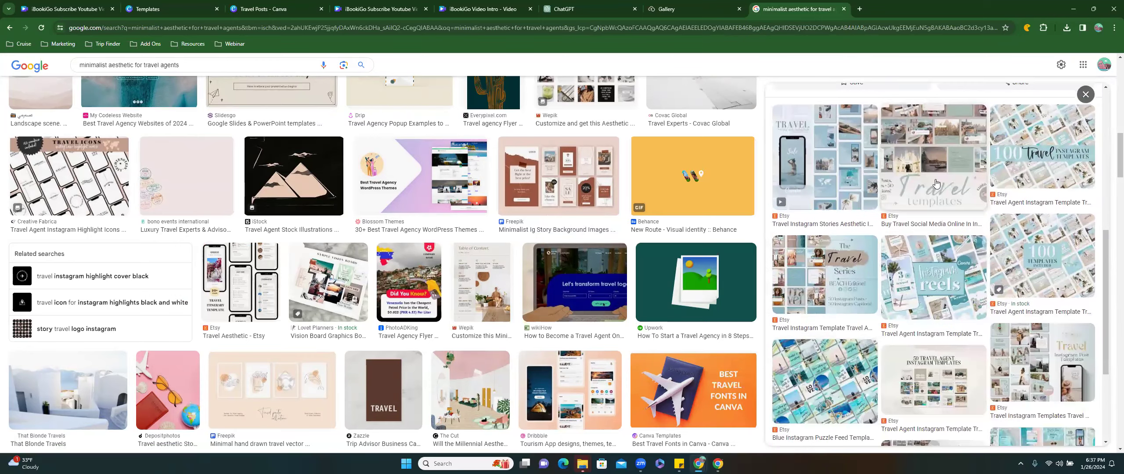
Preview the blue Instagram puzzle feed template and two related Pinterest travel puzzle feed ideas
{"action": "left_click", "coordinate": [820, 369]}
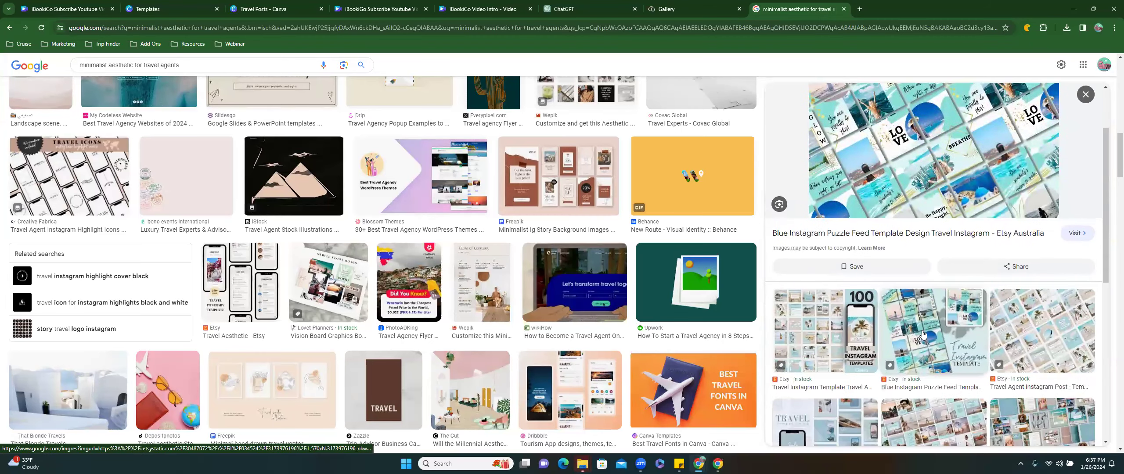
{"action": "scroll", "coordinate": [923, 333], "scroll_direction": "down", "scroll_amount": 10}
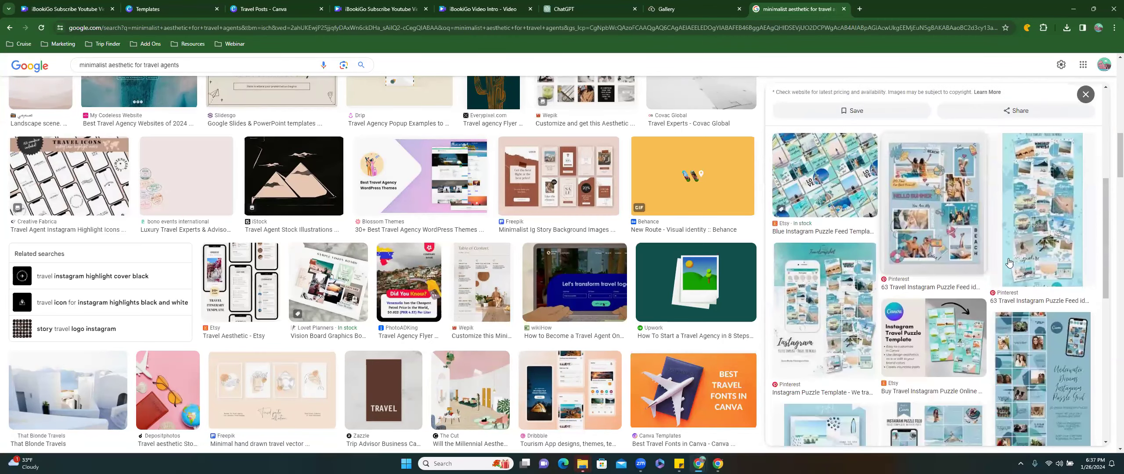
{"action": "left_click", "coordinate": [1027, 212]}
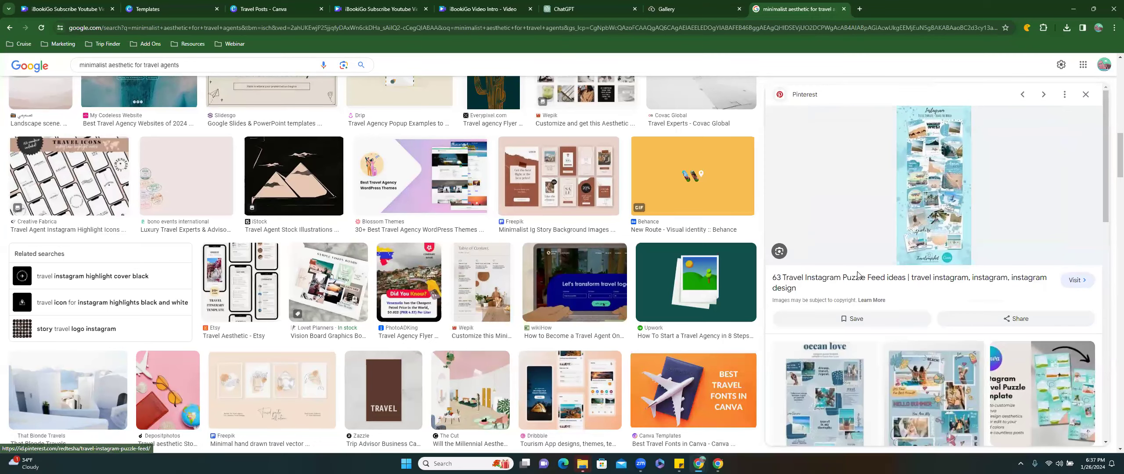
{"action": "scroll", "coordinate": [857, 275], "scroll_direction": "down", "scroll_amount": 5}
{"action": "left_click", "coordinate": [898, 247]}
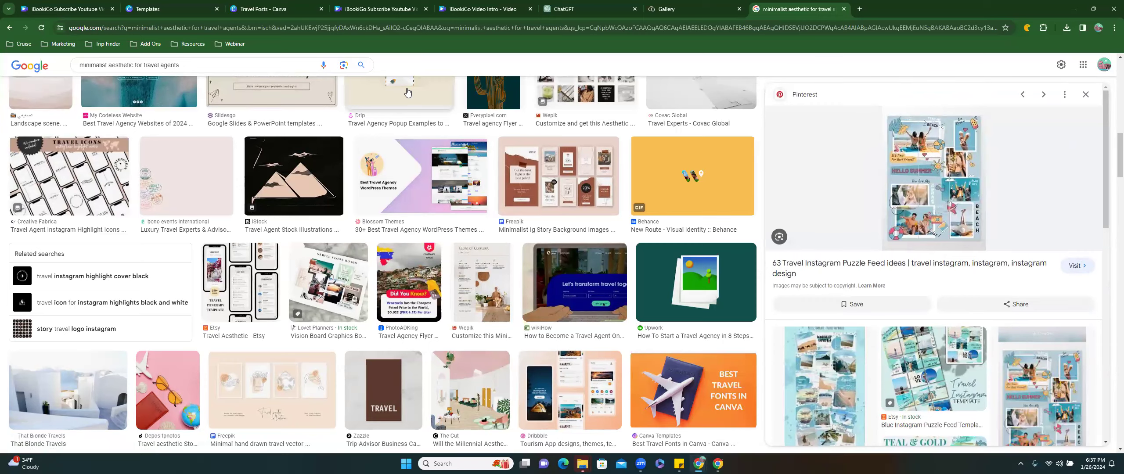
{"action": "left_click", "coordinate": [469, 11]}
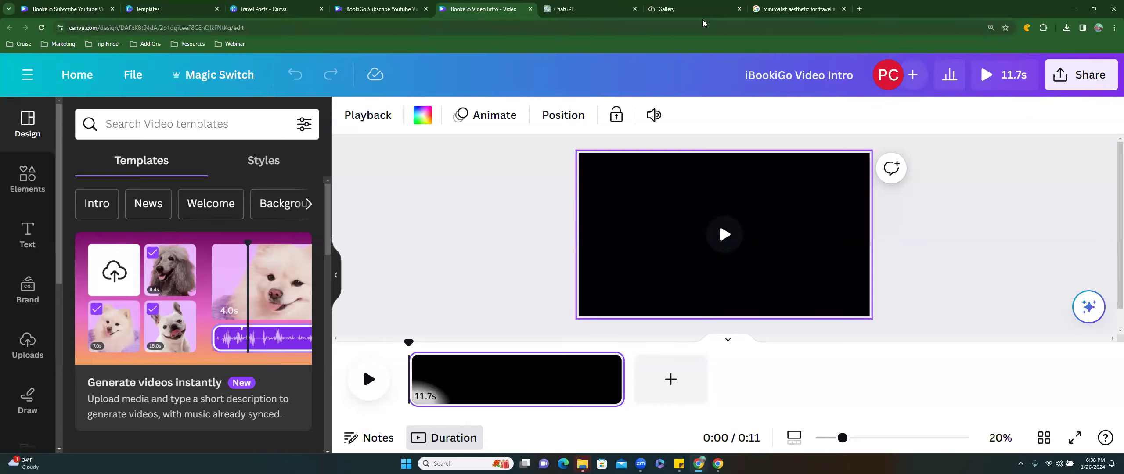
{"action": "left_click", "coordinate": [704, 6]}
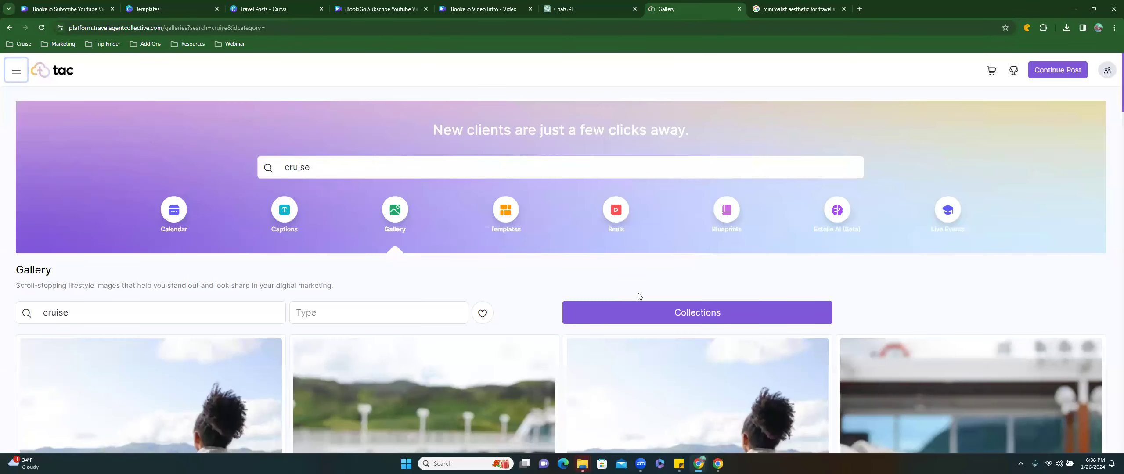
{"action": "left_click", "coordinate": [817, 13]}
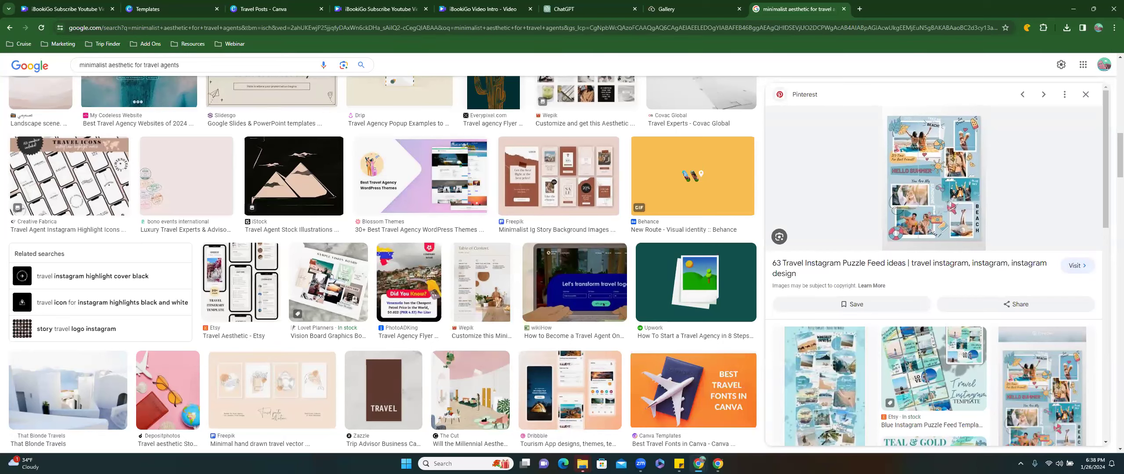
{"action": "left_click", "coordinate": [608, 32]}
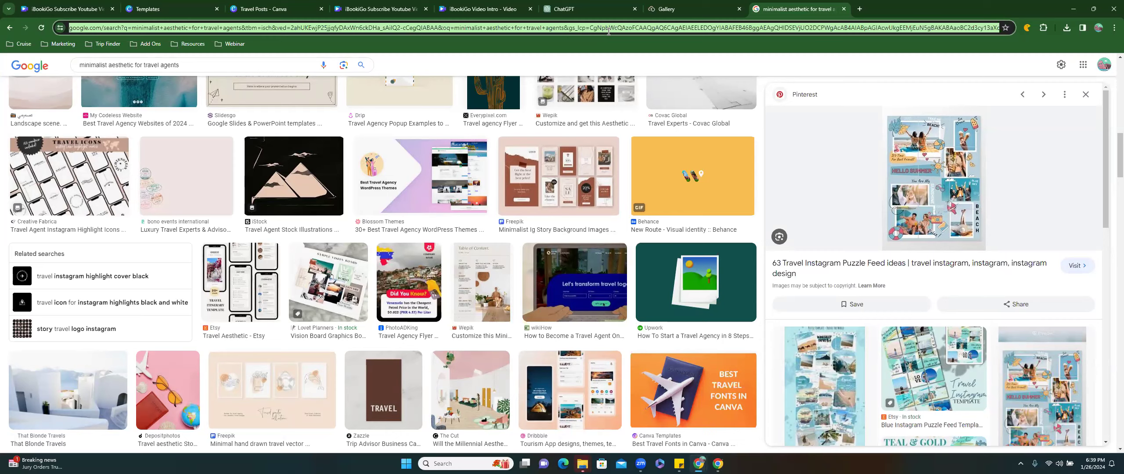
{"action": "left_click", "coordinate": [663, 11]}
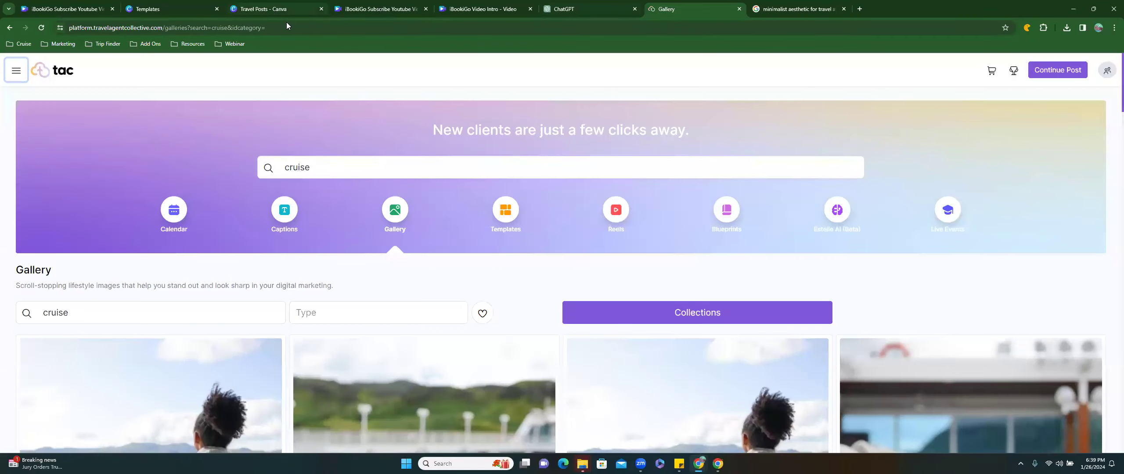
Switch to Canva's Travel Posts folder and open the design "Copy of 40 Reasons To Use A Travel Agent"
{"action": "left_click", "coordinate": [264, 9]}
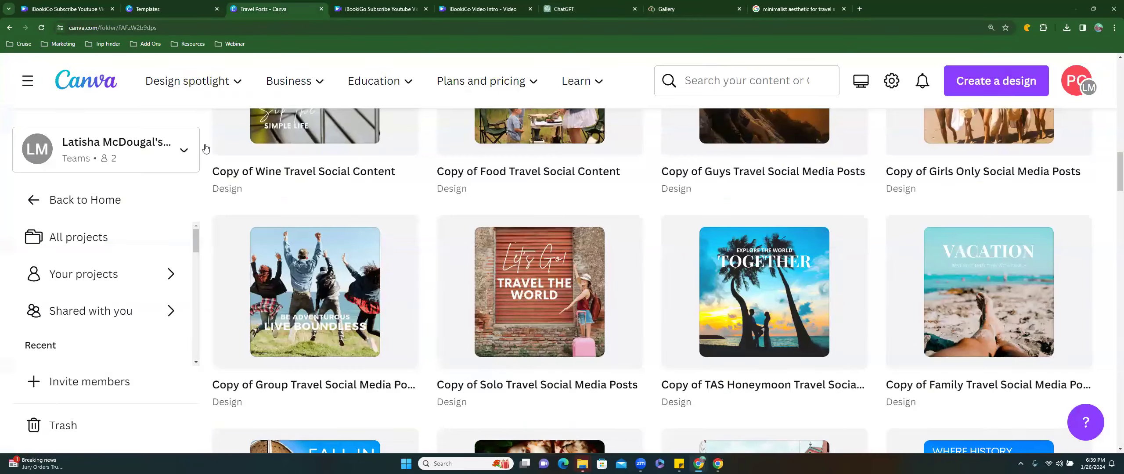
{"action": "scroll", "coordinate": [167, 269], "scroll_direction": "up", "scroll_amount": 10}
{"action": "scroll", "coordinate": [167, 269], "scroll_direction": "up", "scroll_amount": 10}
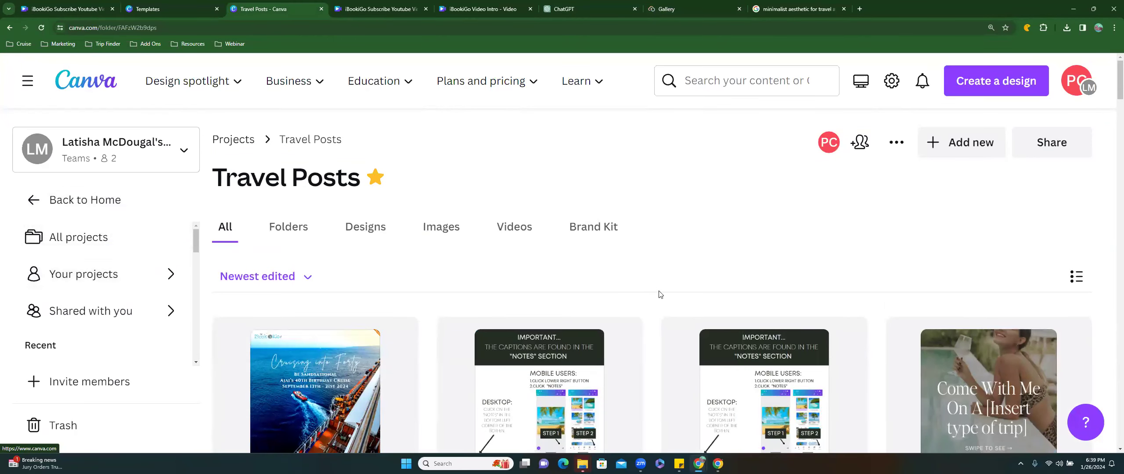
{"action": "scroll", "coordinate": [660, 294], "scroll_direction": "down", "scroll_amount": 5}
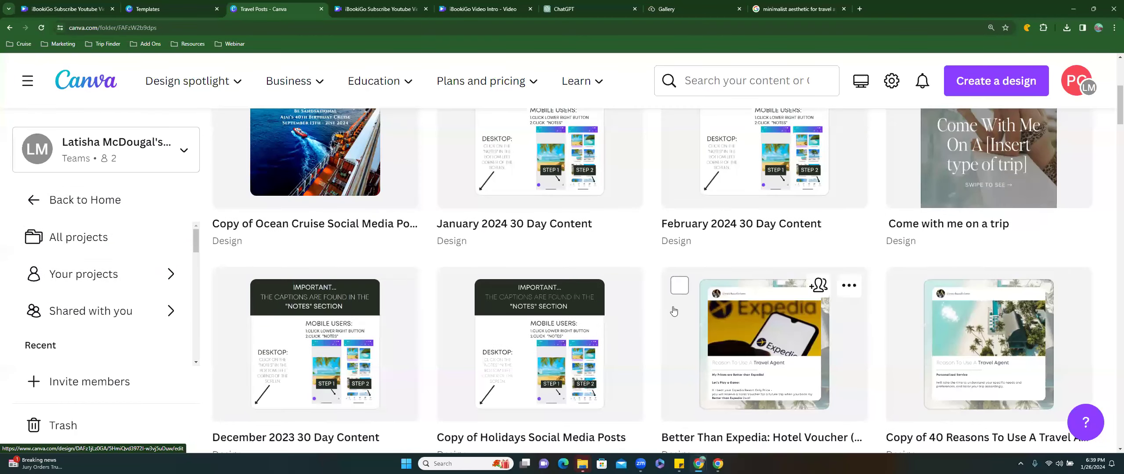
{"action": "scroll", "coordinate": [673, 310], "scroll_direction": "down", "scroll_amount": 3}
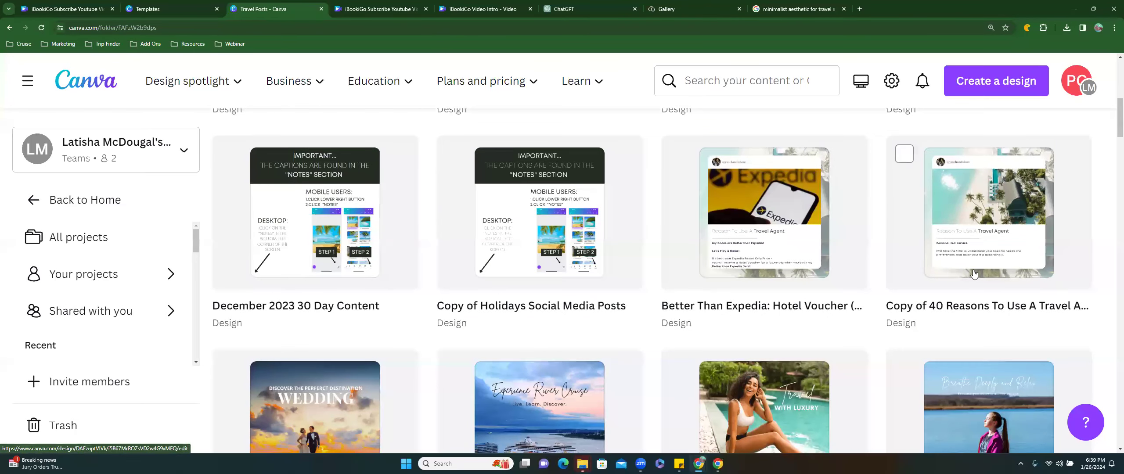
{"action": "left_click", "coordinate": [980, 303]}
{"action": "left_click", "coordinate": [1005, 206]}
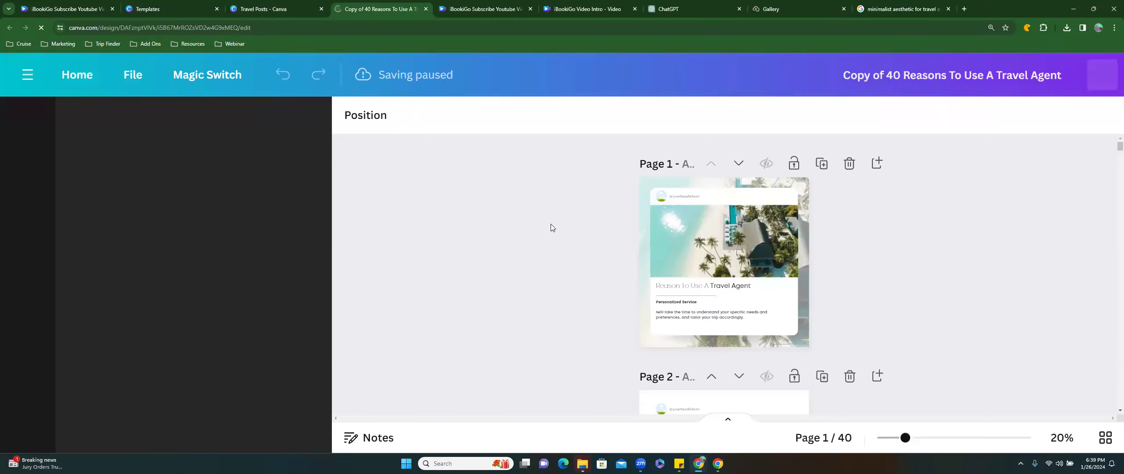
Look through the first pages of the travel agent reasons design, checking the post layout and wording, and return to page 1
{"action": "scroll", "coordinate": [760, 292], "scroll_direction": "down", "scroll_amount": 4}
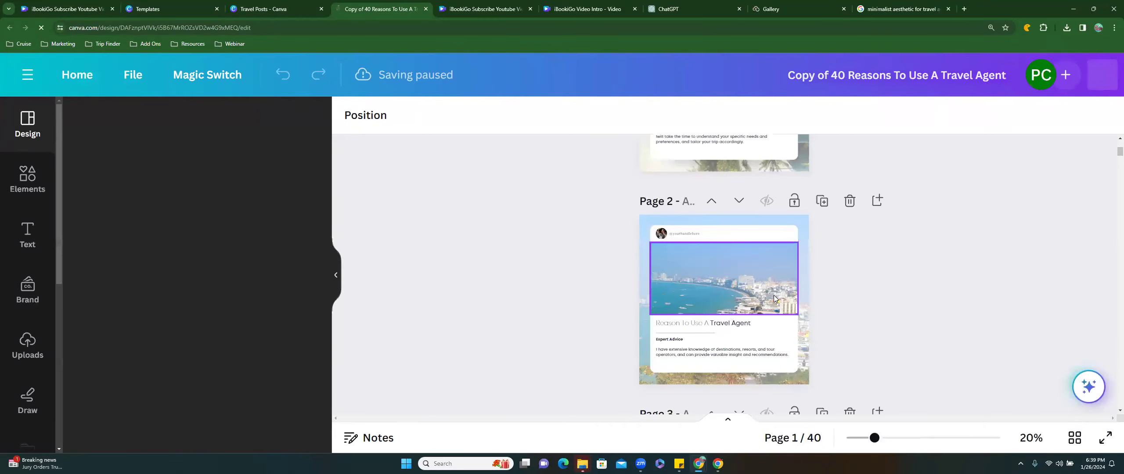
{"action": "scroll", "coordinate": [928, 297], "scroll_direction": "down", "scroll_amount": 1}
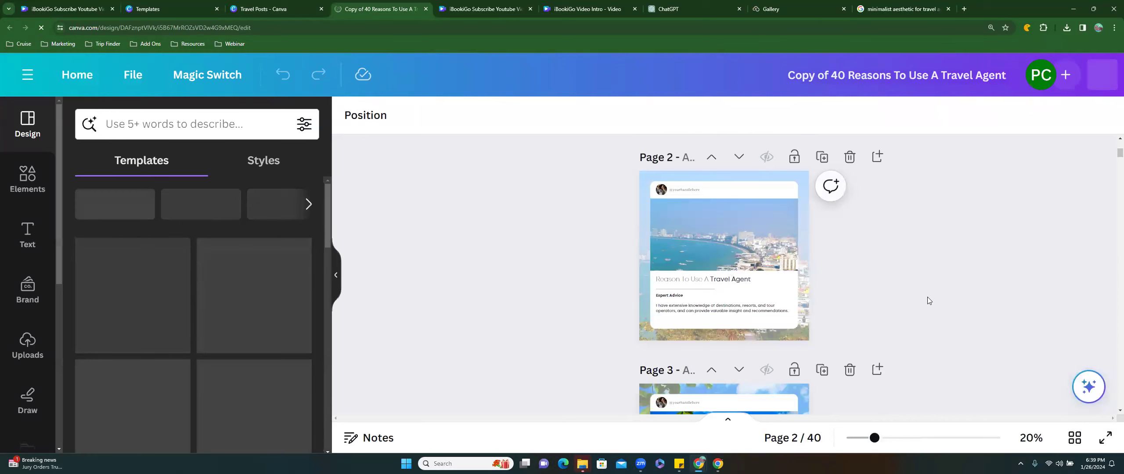
{"action": "scroll", "coordinate": [903, 304], "scroll_direction": "down", "scroll_amount": 5}
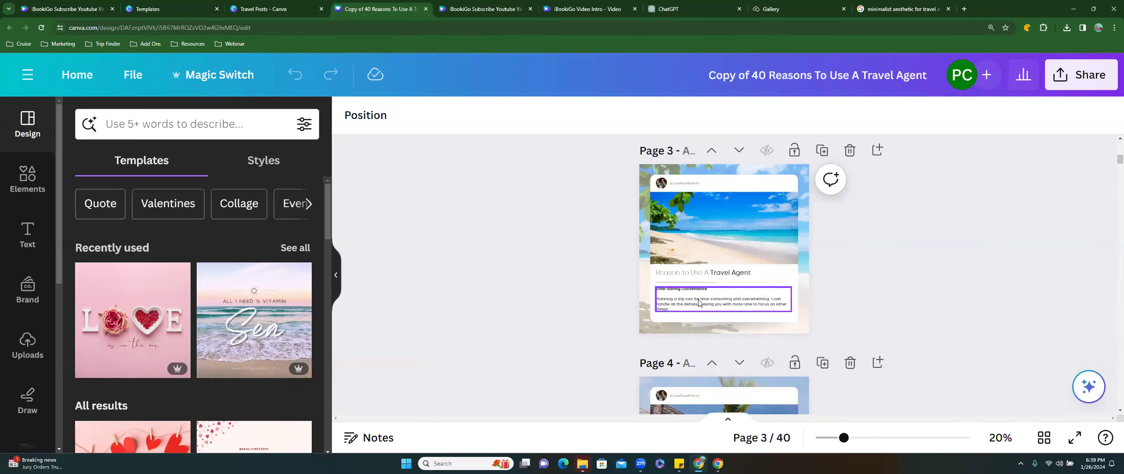
{"action": "scroll", "coordinate": [844, 228], "scroll_direction": "down", "scroll_amount": 5}
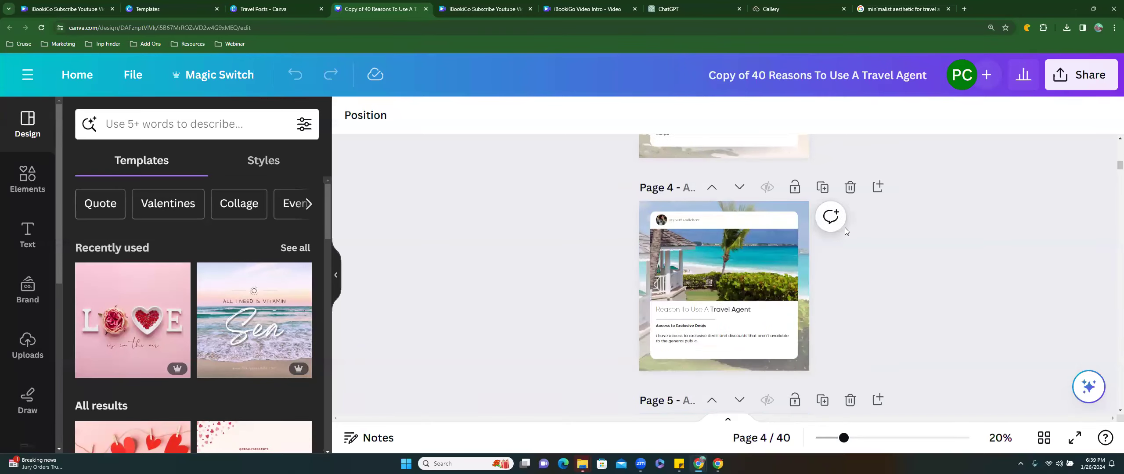
{"action": "scroll", "coordinate": [845, 228], "scroll_direction": "down", "scroll_amount": 4}
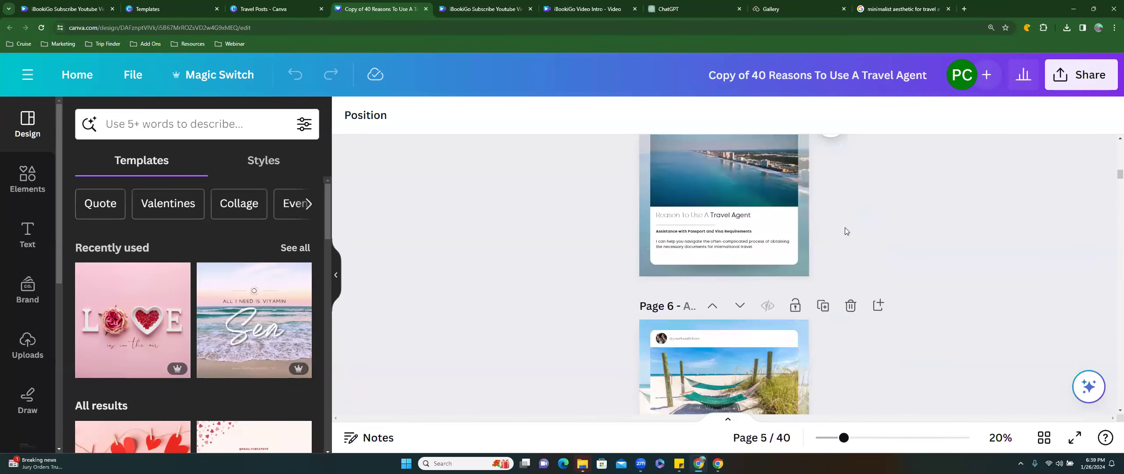
{"action": "scroll", "coordinate": [844, 228], "scroll_direction": "down", "scroll_amount": 13}
{"action": "scroll", "coordinate": [845, 227], "scroll_direction": "up", "scroll_amount": 16}
{"action": "scroll", "coordinate": [845, 228], "scroll_direction": "up", "scroll_amount": 10}
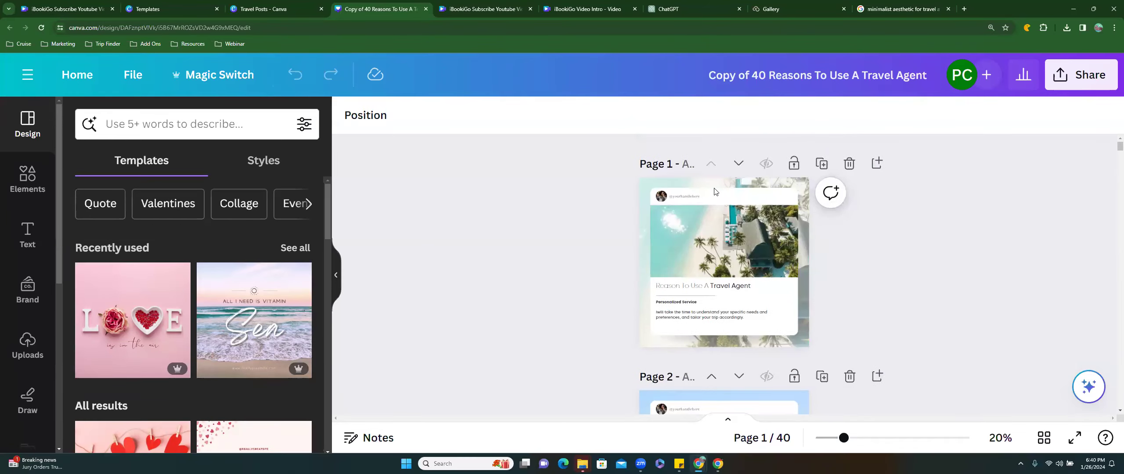
{"action": "left_click", "coordinate": [685, 200]}
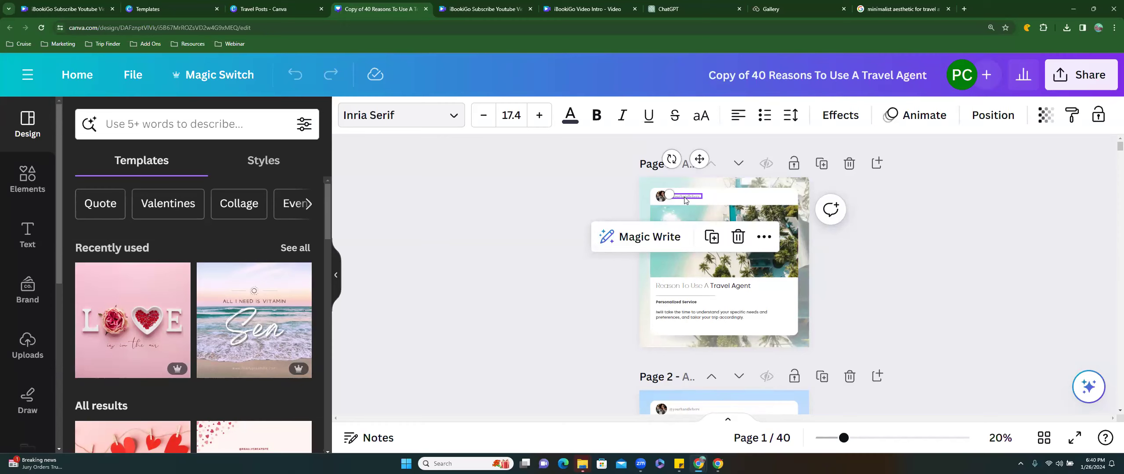
{"action": "double_click", "coordinate": [685, 197]}
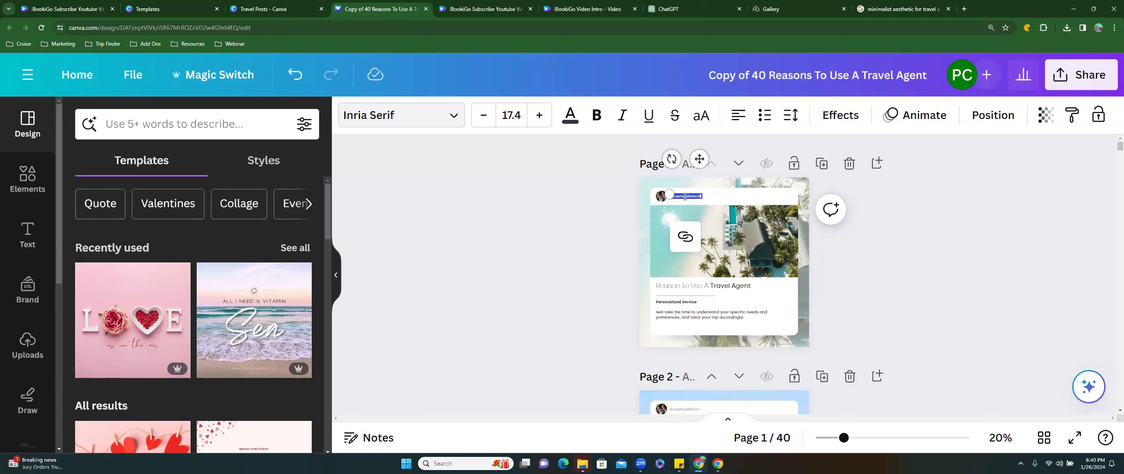
{"action": "key", "text": "BackSpace"}
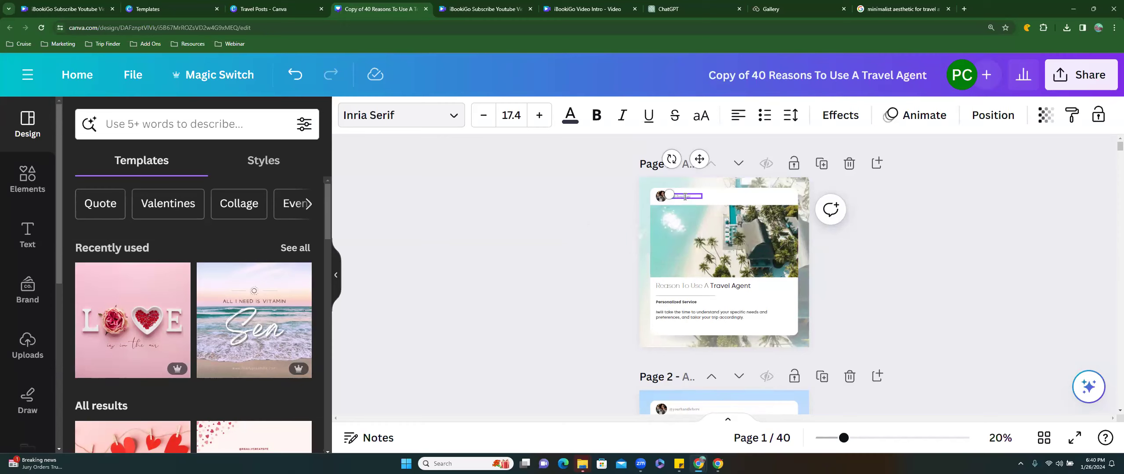
{"action": "left_click", "coordinate": [743, 204]}
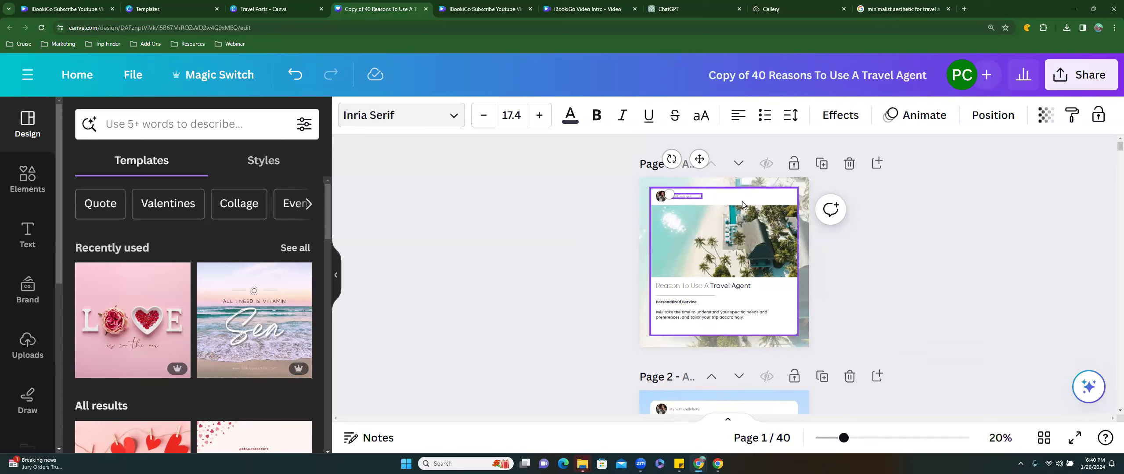
{"action": "left_click", "coordinate": [684, 198]}
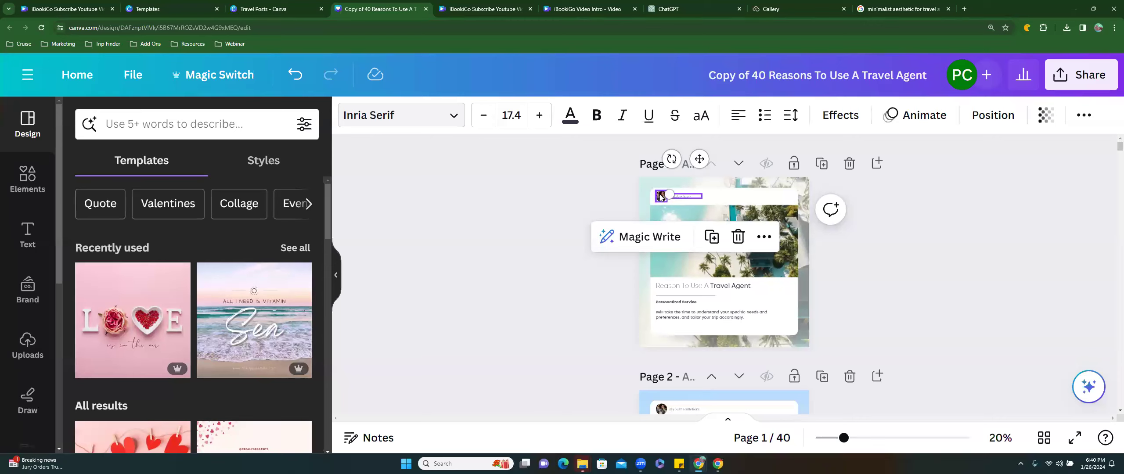
{"action": "left_click_drag", "start_coordinate": [669, 194], "coordinate": [694, 198]}
{"action": "double_click", "coordinate": [684, 197]}
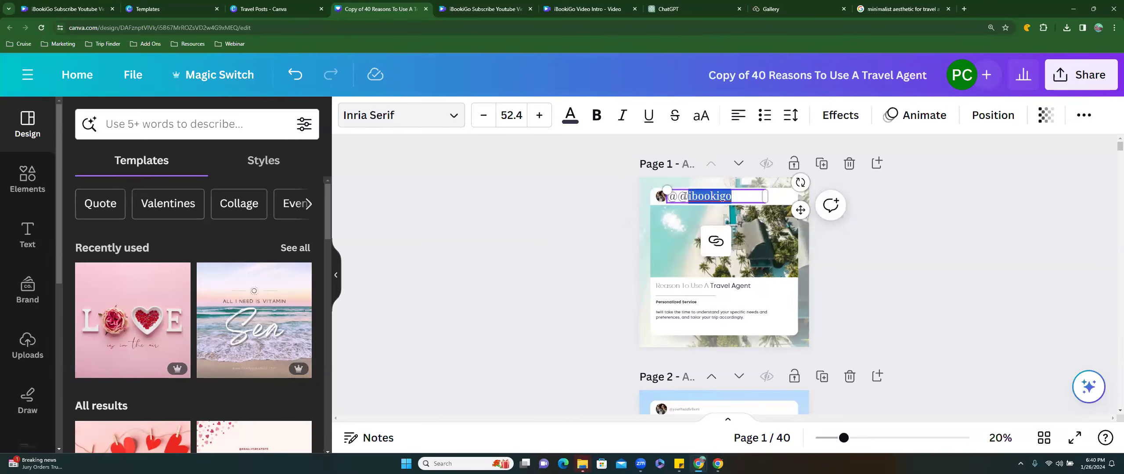
{"action": "key", "text": "Left"}
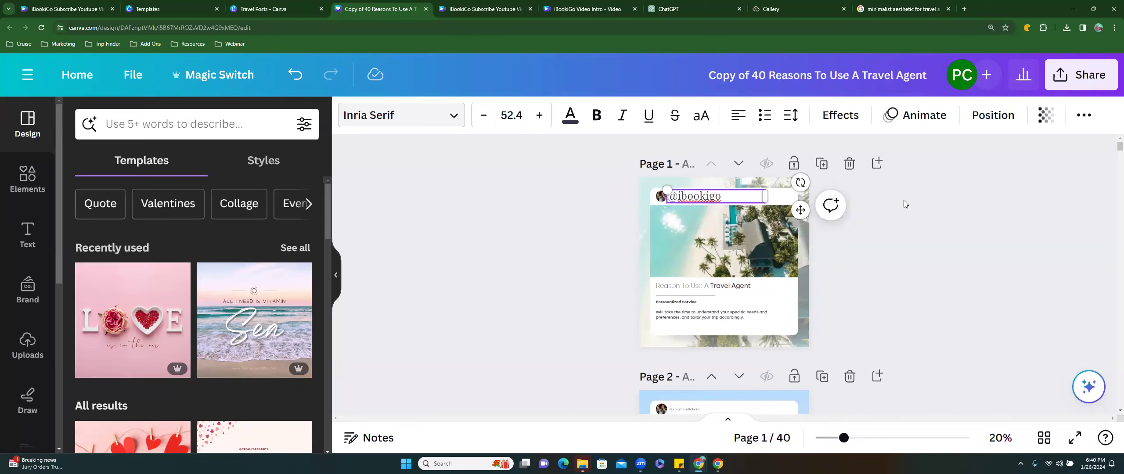
{"action": "left_click", "coordinate": [727, 200]}
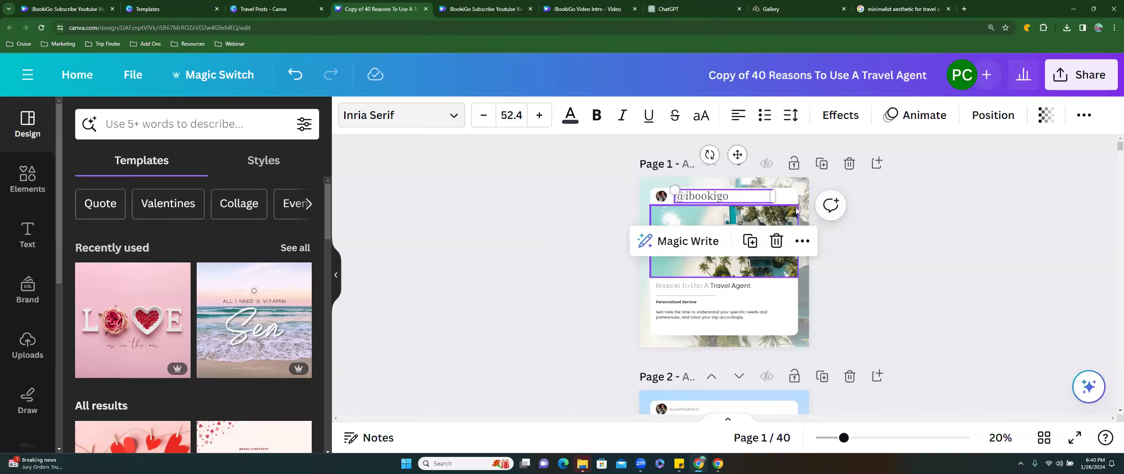
{"action": "left_click", "coordinate": [746, 325]}
Look through all 40 pages of the design, checking where the old handle appears, and return to page 1
{"action": "scroll", "coordinate": [987, 230], "scroll_direction": "down", "scroll_amount": 10}
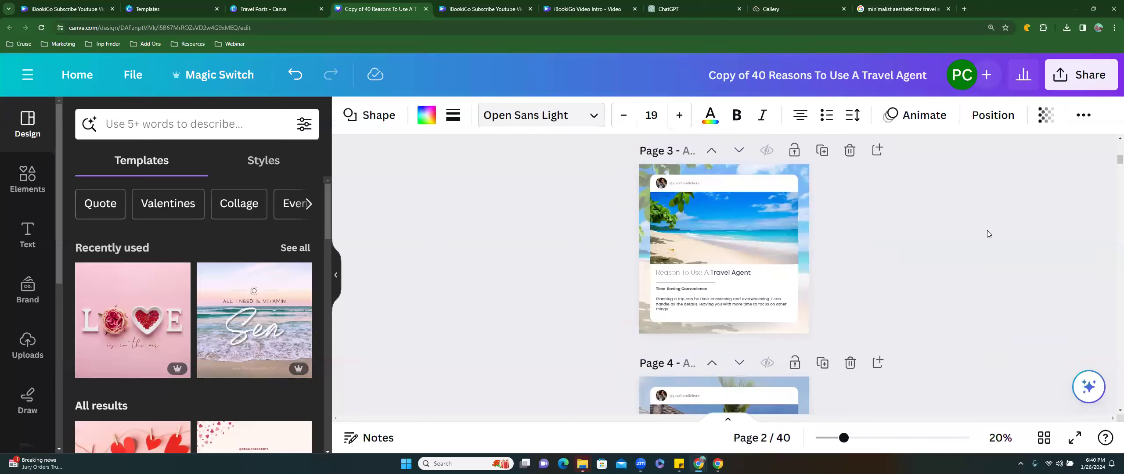
{"action": "scroll", "coordinate": [987, 234], "scroll_direction": "down", "scroll_amount": 15}
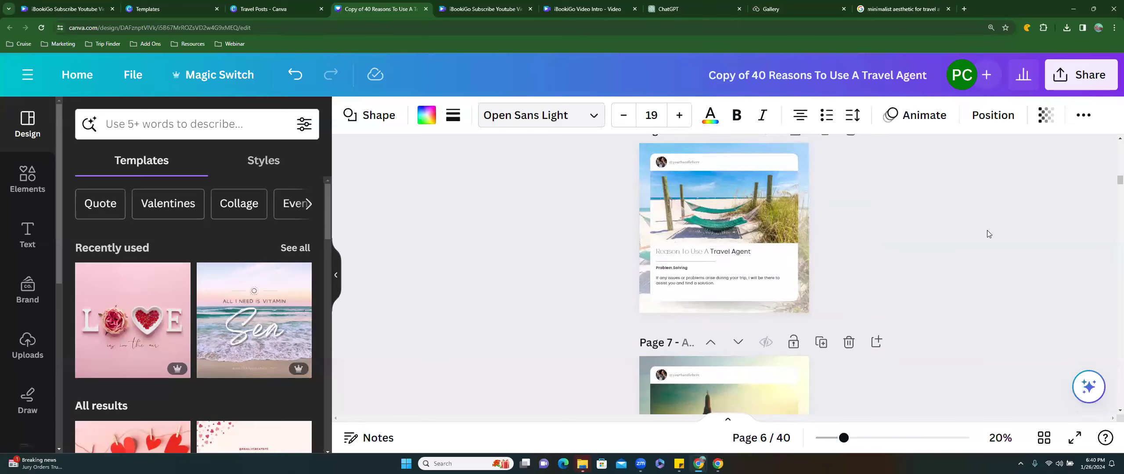
{"action": "scroll", "coordinate": [987, 234], "scroll_direction": "down", "scroll_amount": 15}
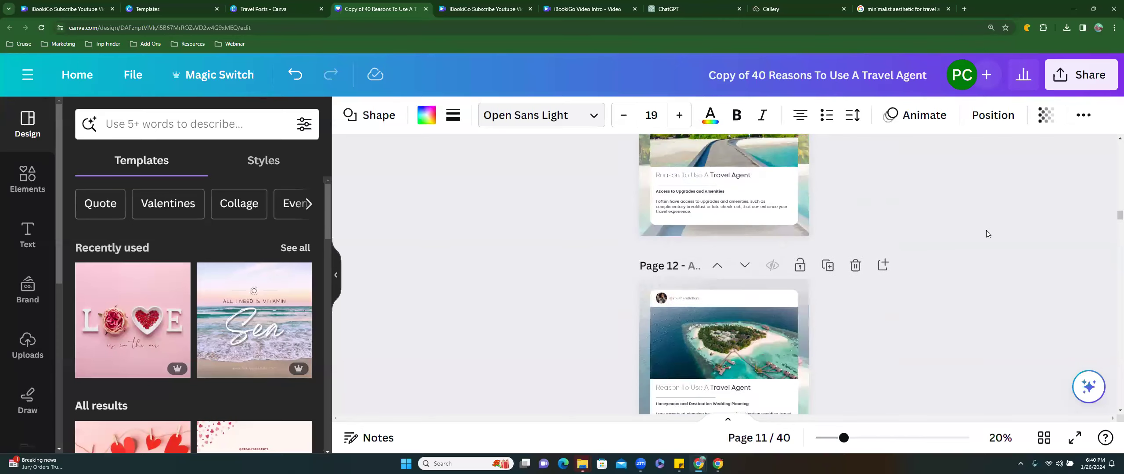
{"action": "scroll", "coordinate": [986, 233], "scroll_direction": "down", "scroll_amount": 20}
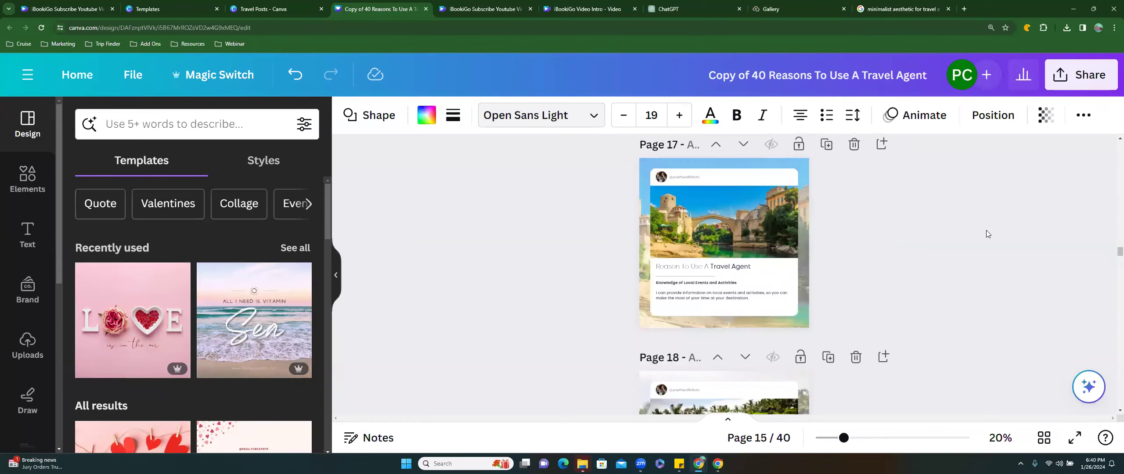
{"action": "scroll", "coordinate": [986, 233], "scroll_direction": "down", "scroll_amount": 20}
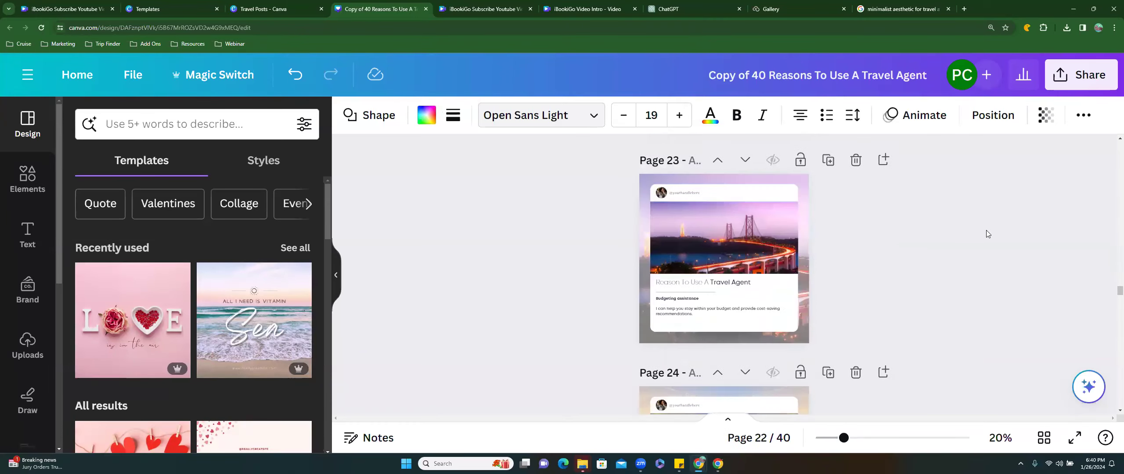
{"action": "scroll", "coordinate": [986, 233], "scroll_direction": "down", "scroll_amount": 20}
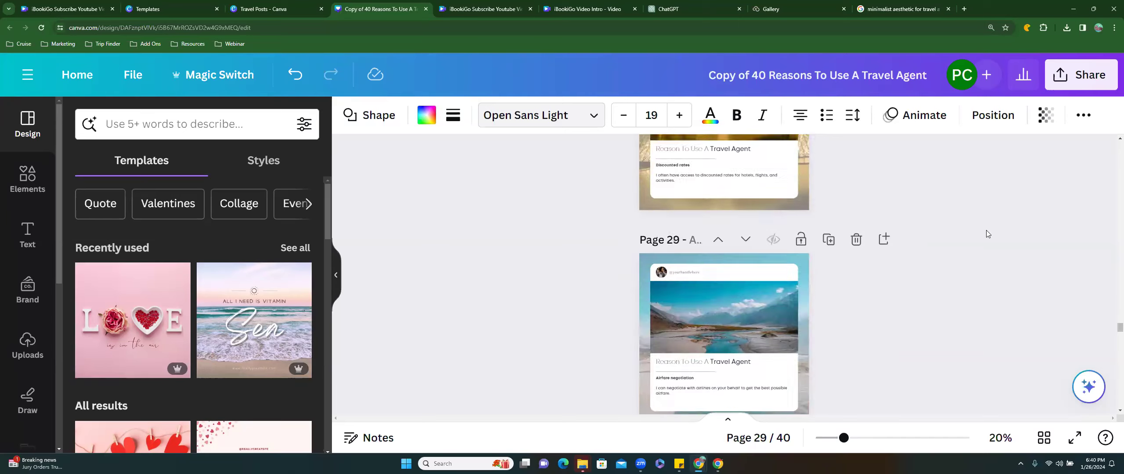
{"action": "scroll", "coordinate": [986, 234], "scroll_direction": "down", "scroll_amount": 20}
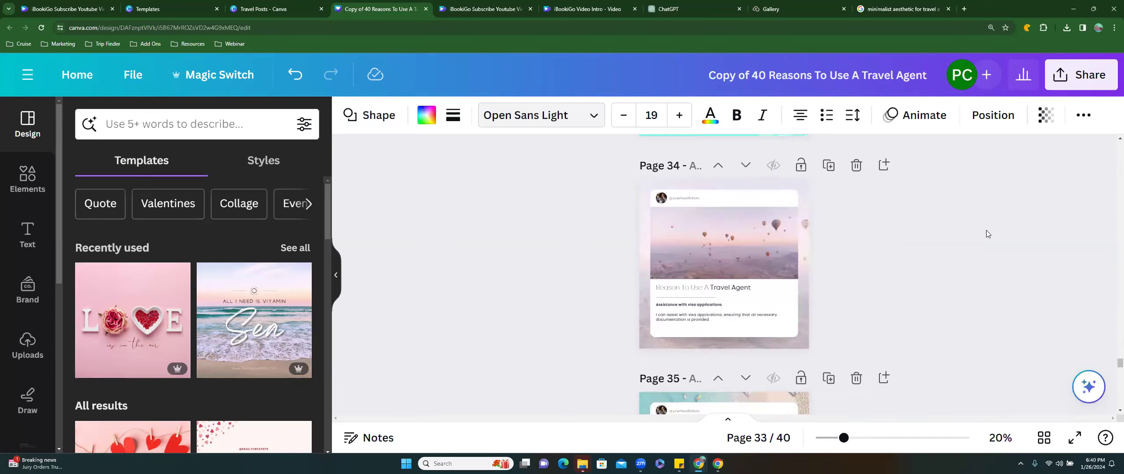
{"action": "scroll", "coordinate": [986, 234], "scroll_direction": "down", "scroll_amount": 12}
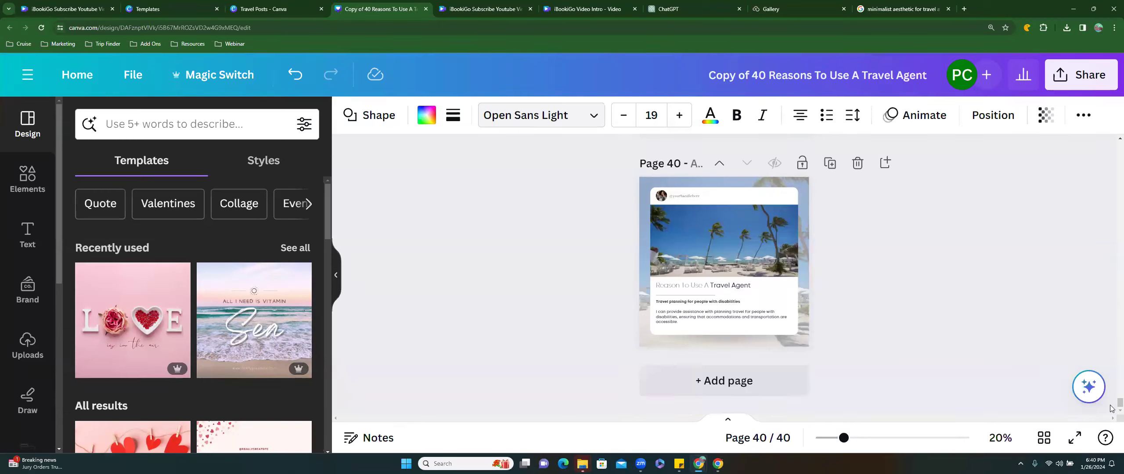
{"action": "left_click_drag", "start_coordinate": [1111, 331], "coordinate": [1111, 149]}
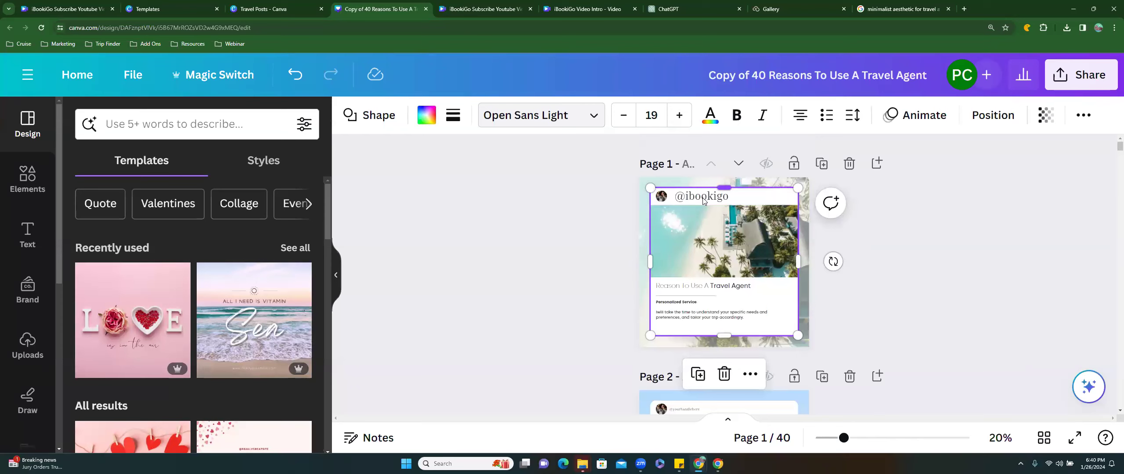
{"action": "left_click", "coordinate": [703, 201]}
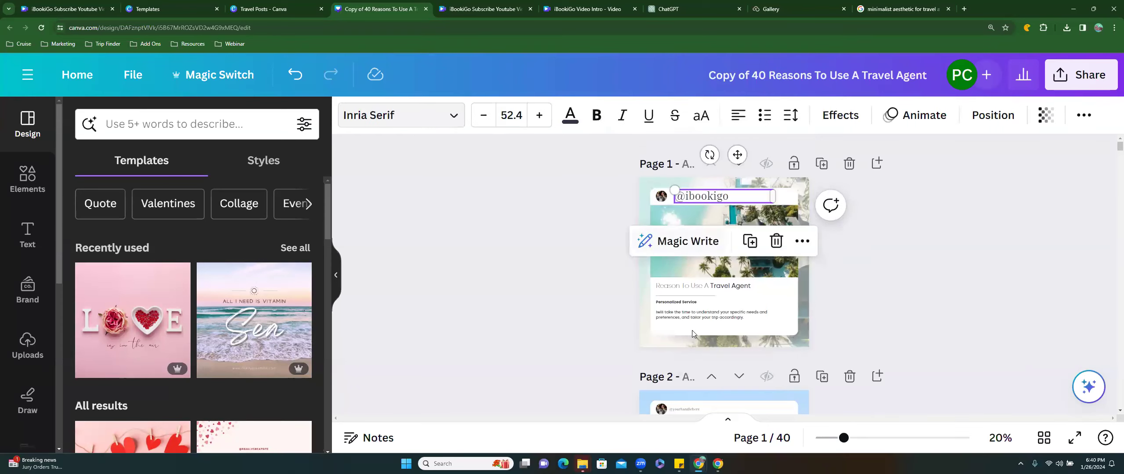
{"action": "scroll", "coordinate": [692, 362], "scroll_direction": "down", "scroll_amount": 3}
{"action": "left_click", "coordinate": [688, 280]}
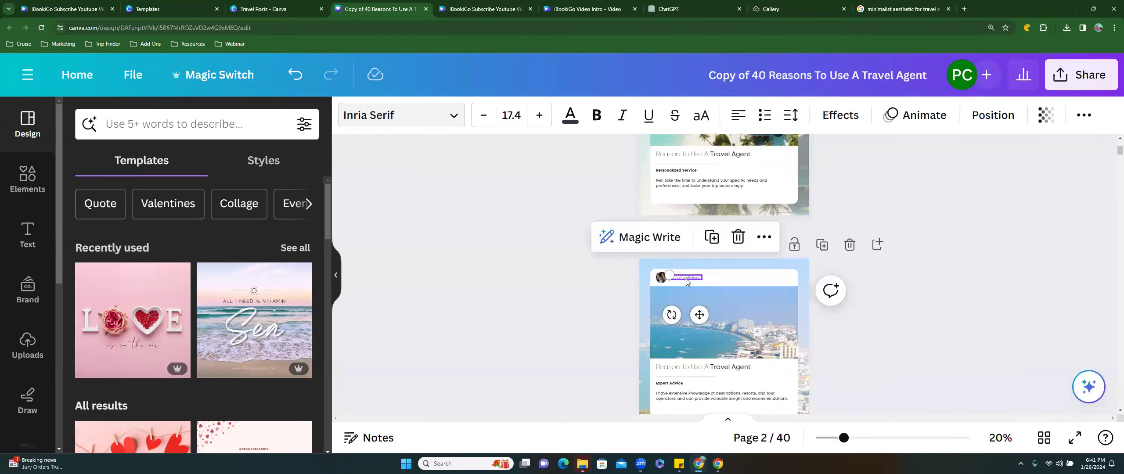
{"action": "left_click", "coordinate": [688, 280]}
{"action": "mouse_move", "coordinate": [688, 281]}
{"action": "left_mouse_down"}
{"action": "mouse_move", "coordinate": [725, 281]}
{"action": "mouse_move", "coordinate": [692, 276]}
{"action": "left_mouse_up"}
{"action": "left_click", "coordinate": [687, 283]}
{"action": "key", "text": "Delete"}
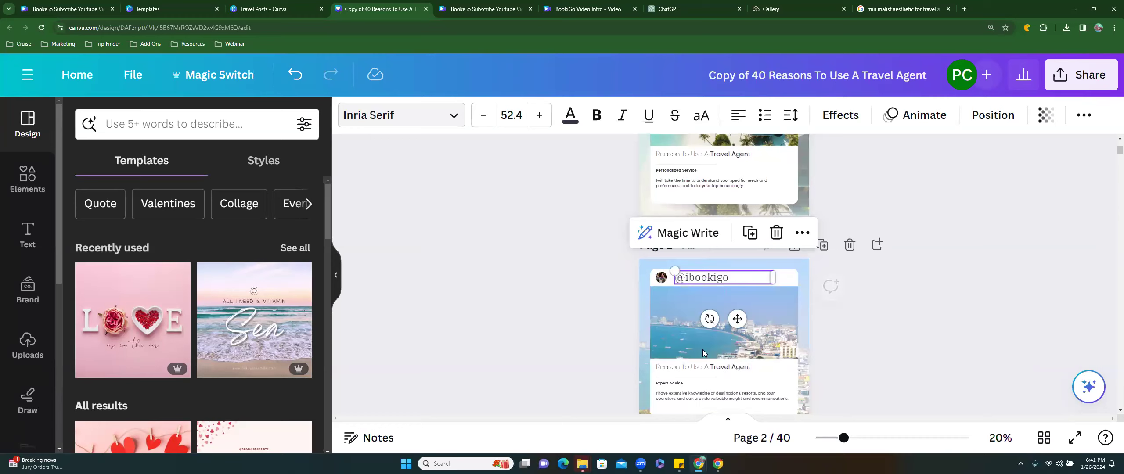
Delete the old handle text beside the profile photo on pages 3, 4 and 5
{"action": "scroll", "coordinate": [698, 357], "scroll_direction": "down", "scroll_amount": 3}
{"action": "scroll", "coordinate": [698, 357], "scroll_direction": "down", "scroll_amount": 2}
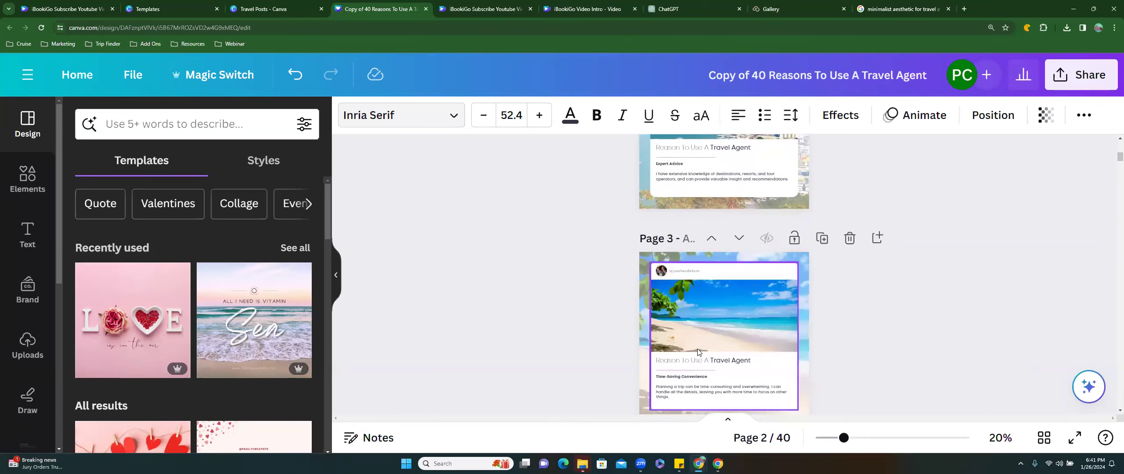
{"action": "left_click", "coordinate": [694, 334]}
{"action": "scroll", "coordinate": [694, 333], "scroll_direction": "down", "scroll_amount": 2}
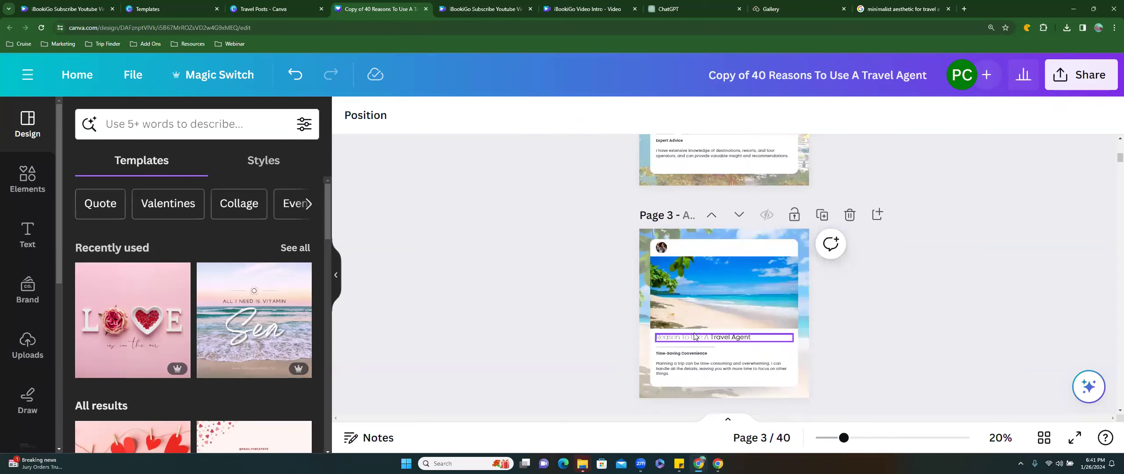
{"action": "left_click", "coordinate": [694, 327]}
{"action": "scroll", "coordinate": [692, 338], "scroll_direction": "down", "scroll_amount": 3}
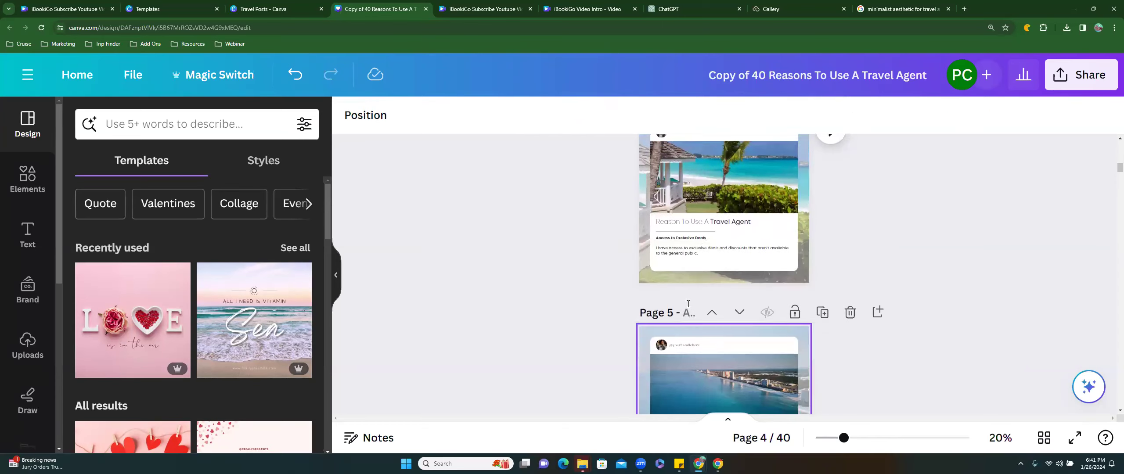
{"action": "scroll", "coordinate": [687, 349], "scroll_direction": "down", "scroll_amount": 3}
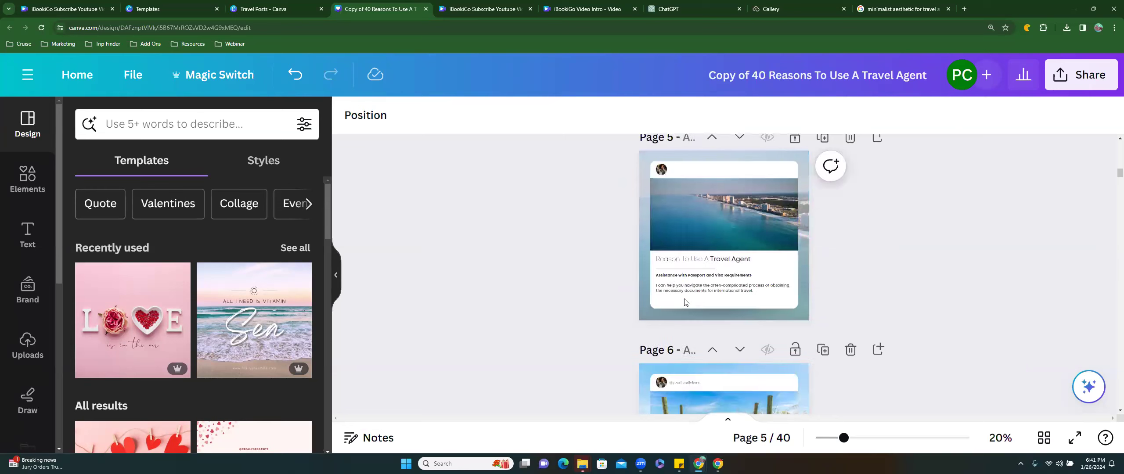
Remove the old handle text from the post headers on pages 6, 7 and 8
{"action": "scroll", "coordinate": [688, 358], "scroll_direction": "down", "scroll_amount": 2}
{"action": "scroll", "coordinate": [687, 381], "scroll_direction": "down", "scroll_amount": 2}
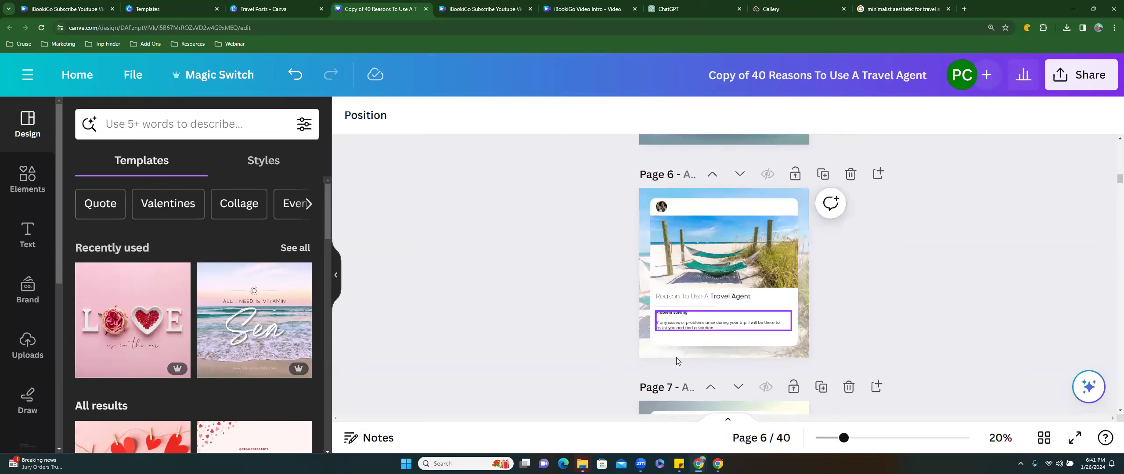
{"action": "scroll", "coordinate": [683, 346], "scroll_direction": "down", "scroll_amount": 2}
{"action": "left_click", "coordinate": [680, 332]}
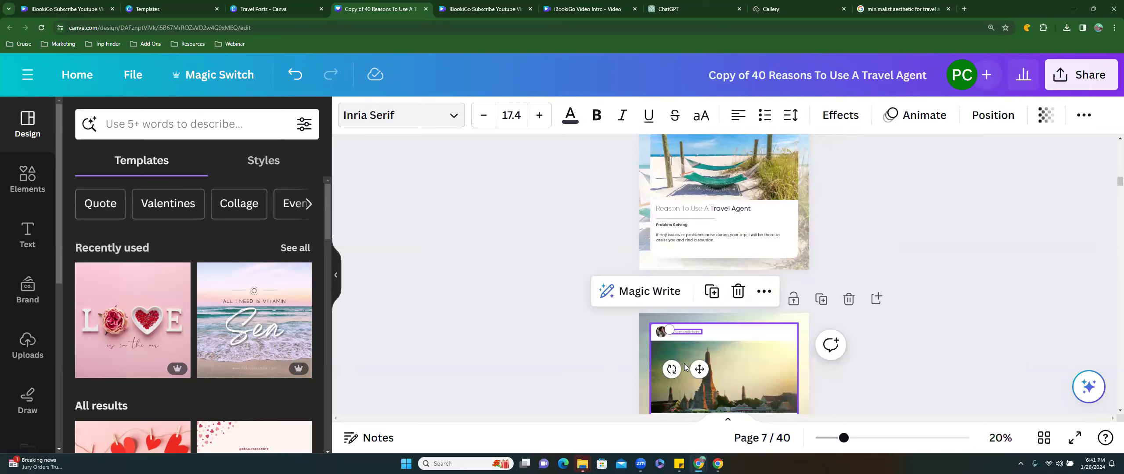
{"action": "scroll", "coordinate": [687, 338], "scroll_direction": "down", "scroll_amount": 3}
{"action": "left_click", "coordinate": [685, 369]}
{"action": "scroll", "coordinate": [687, 318], "scroll_direction": "down", "scroll_amount": 3}
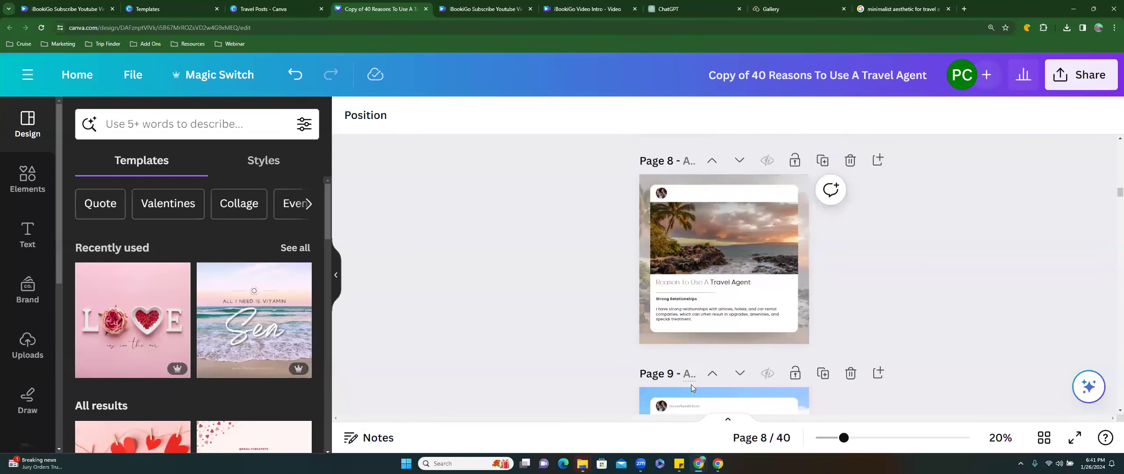
Delete the old handle text from the post headers on pages 9 and 10
{"action": "left_click", "coordinate": [691, 407]}
{"action": "left_click", "coordinate": [690, 408]}
{"action": "scroll", "coordinate": [691, 410], "scroll_direction": "down", "scroll_amount": 3}
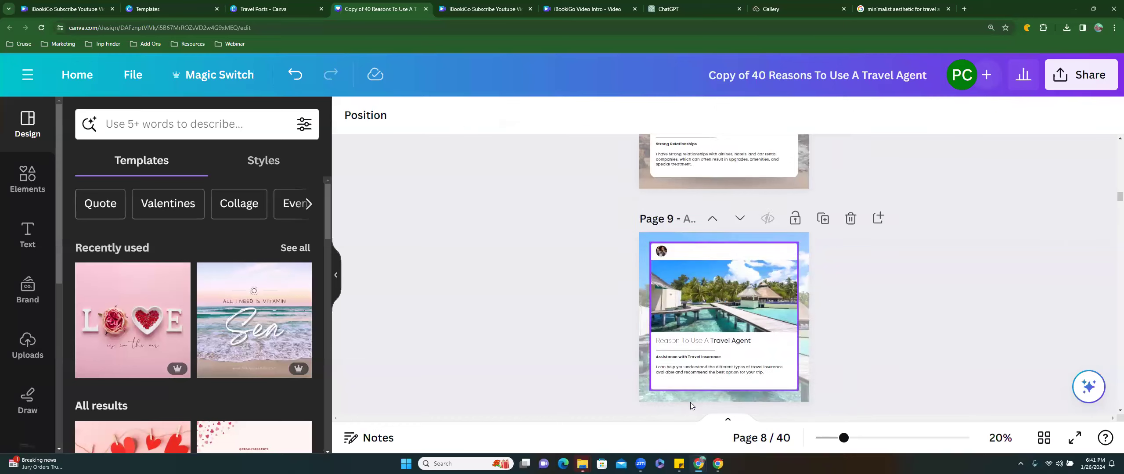
{"action": "left_click", "coordinate": [693, 403]}
{"action": "left_click", "coordinate": [693, 403]}
{"action": "scroll", "coordinate": [693, 403], "scroll_direction": "down", "scroll_amount": 5}
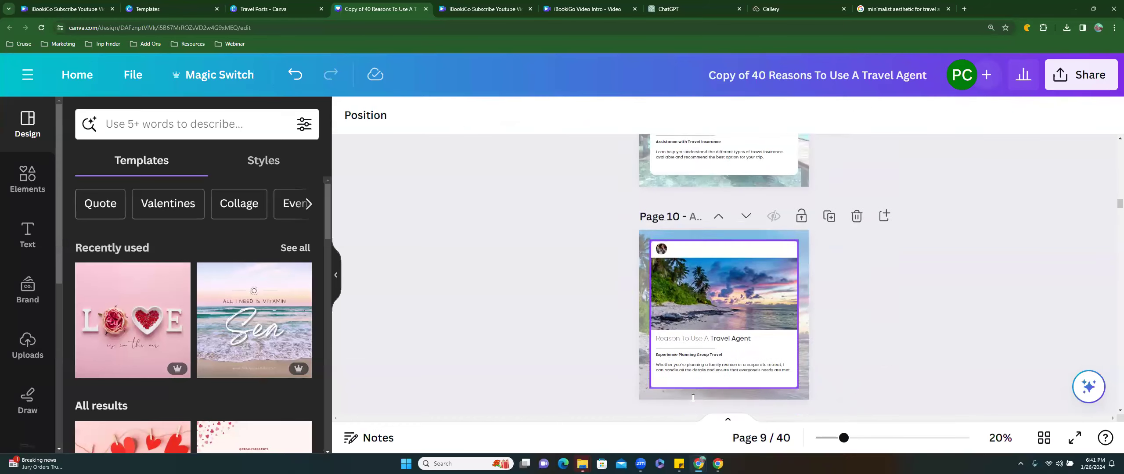
Remove the old handle text beside the profile photo on pages 11, 12 and 13
{"action": "left_click", "coordinate": [685, 305]}
{"action": "key", "text": "Delete"}
{"action": "scroll", "coordinate": [687, 381], "scroll_direction": "down", "scroll_amount": 2}
{"action": "scroll", "coordinate": [687, 380], "scroll_direction": "down", "scroll_amount": 3}
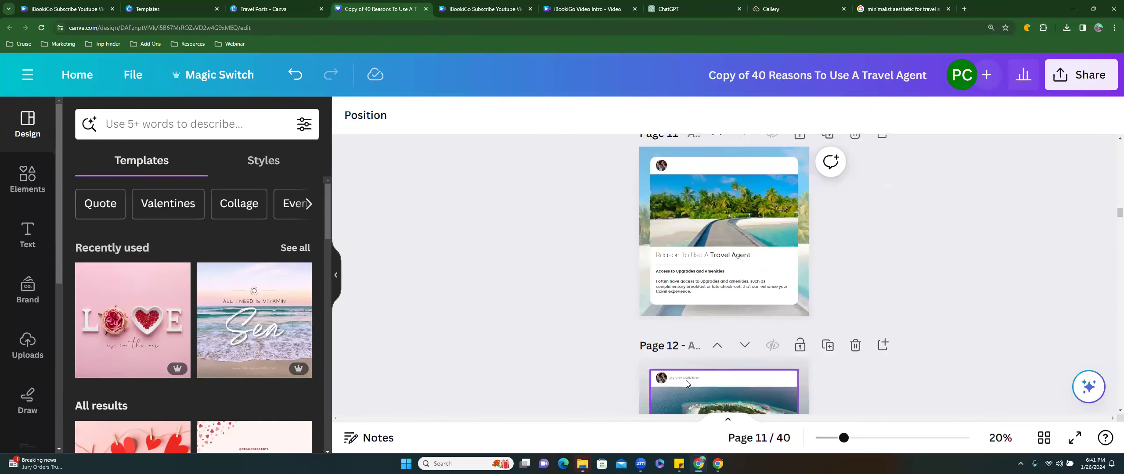
{"action": "left_click", "coordinate": [692, 313]}
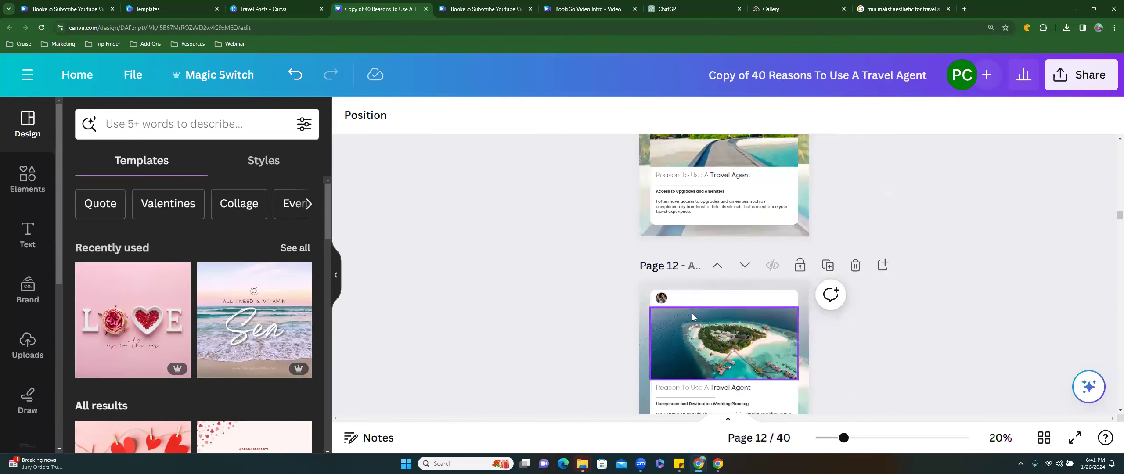
{"action": "scroll", "coordinate": [692, 314], "scroll_direction": "down", "scroll_amount": 5}
{"action": "key", "text": "Delete"}
{"action": "scroll", "coordinate": [688, 250], "scroll_direction": "down", "scroll_amount": 5}
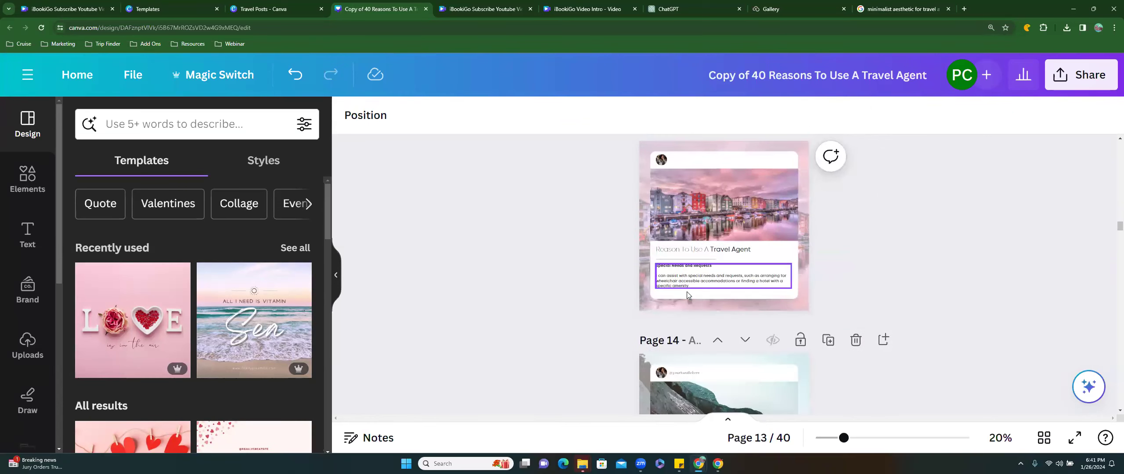
Delete the old handle text from the post headers on pages 14, 15 and 16
{"action": "left_click", "coordinate": [687, 242]}
{"action": "key", "text": "Delete"}
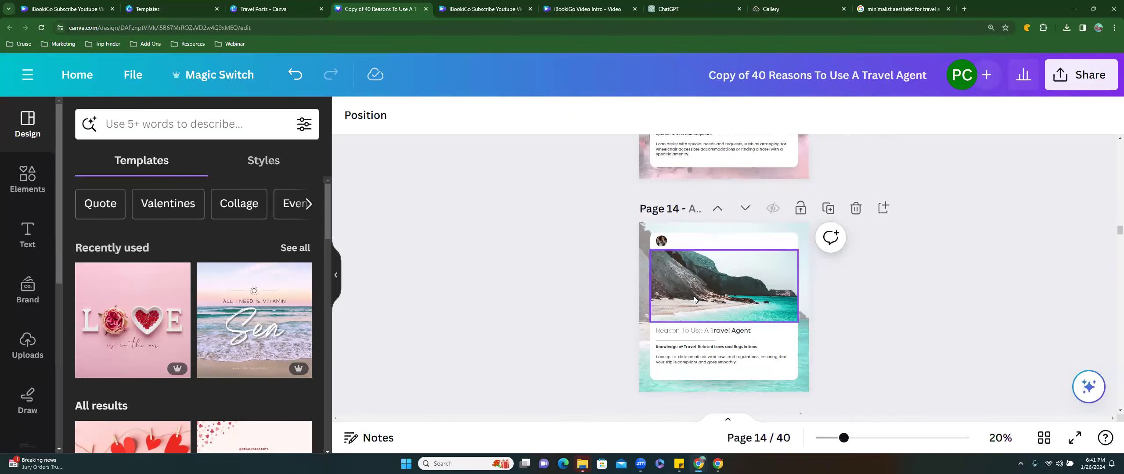
{"action": "scroll", "coordinate": [689, 289], "scroll_direction": "down", "scroll_amount": 5}
{"action": "left_click", "coordinate": [687, 280]}
{"action": "key", "text": "Delete"}
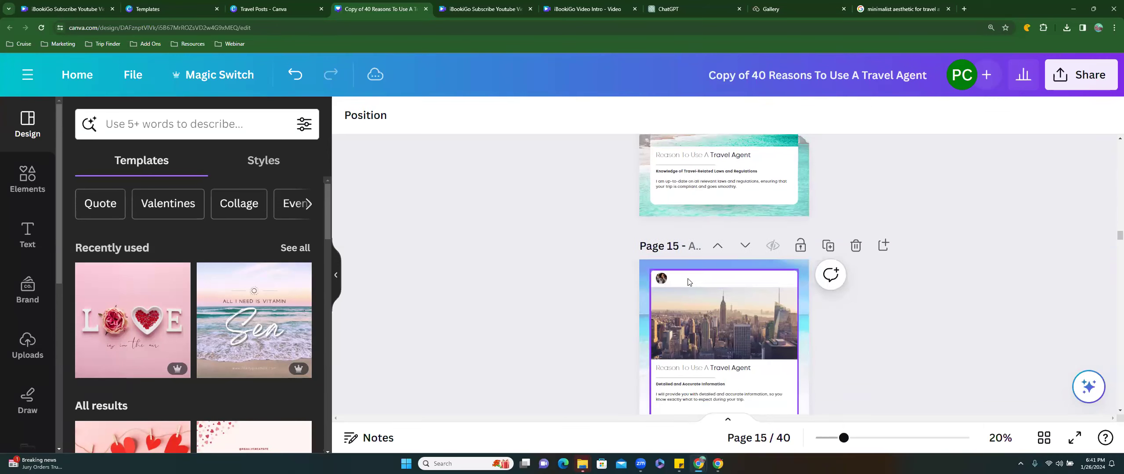
{"action": "scroll", "coordinate": [689, 284], "scroll_direction": "down", "scroll_amount": 5}
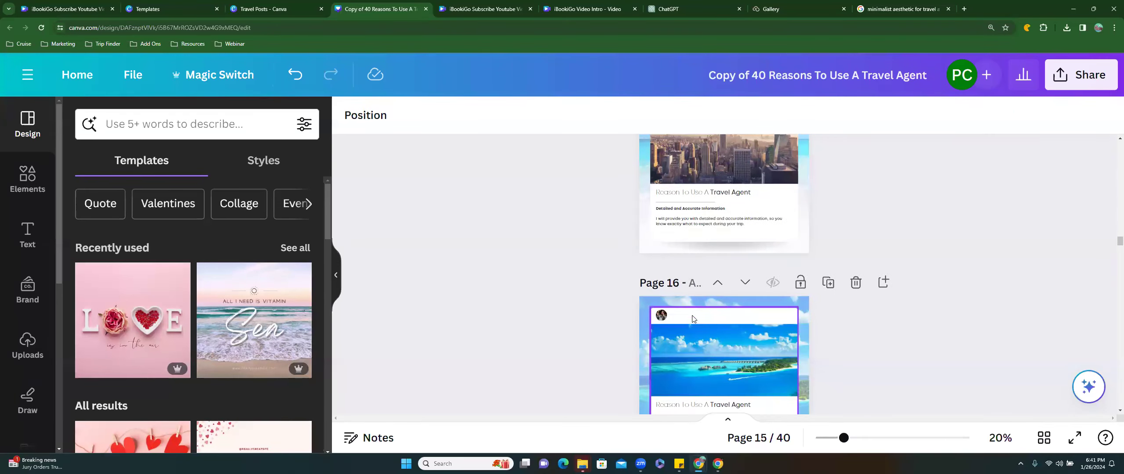
Delete the old handle text from the post headers on pages 17 and 18
{"action": "scroll", "coordinate": [693, 318], "scroll_direction": "down", "scroll_amount": 5}
{"action": "left_click", "coordinate": [687, 355]}
{"action": "key", "text": "Delete"}
{"action": "scroll", "coordinate": [687, 334], "scroll_direction": "down", "scroll_amount": 6}
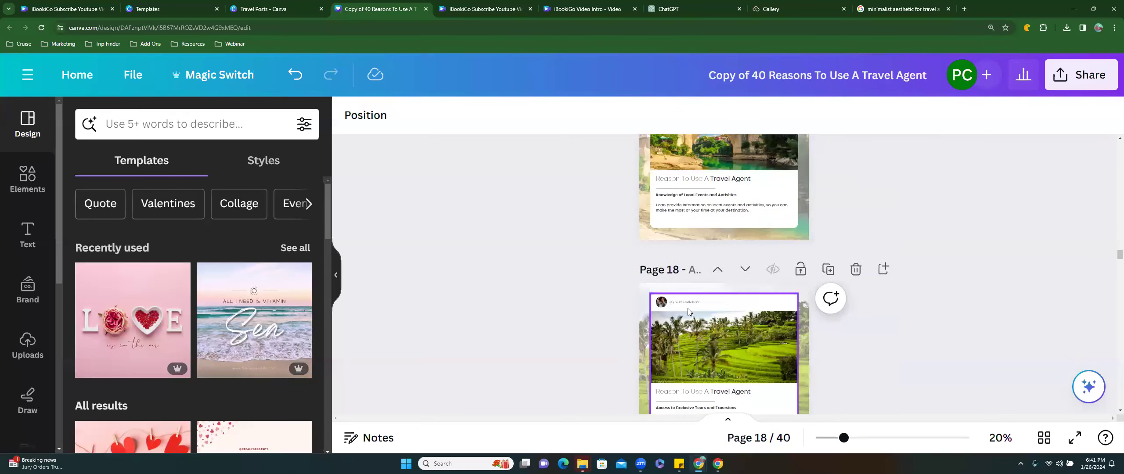
{"action": "left_click", "coordinate": [688, 312]}
{"action": "key", "text": "Delete"}
Remove the old handle text beside the profile photo on pages 19 and 20
{"action": "scroll", "coordinate": [688, 309], "scroll_direction": "down", "scroll_amount": 5}
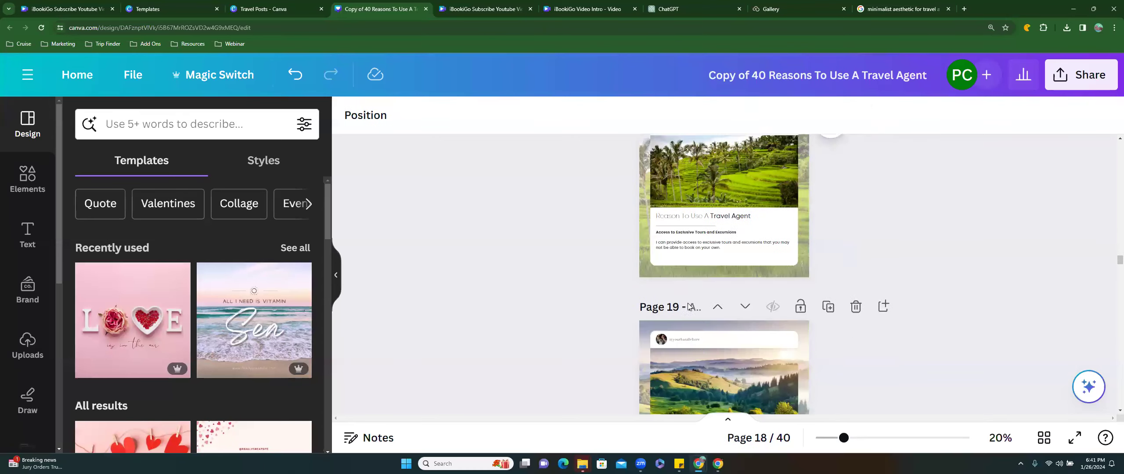
{"action": "left_click", "coordinate": [694, 341]}
{"action": "key", "text": "Delete"}
{"action": "scroll", "coordinate": [694, 340], "scroll_direction": "down", "scroll_amount": 5}
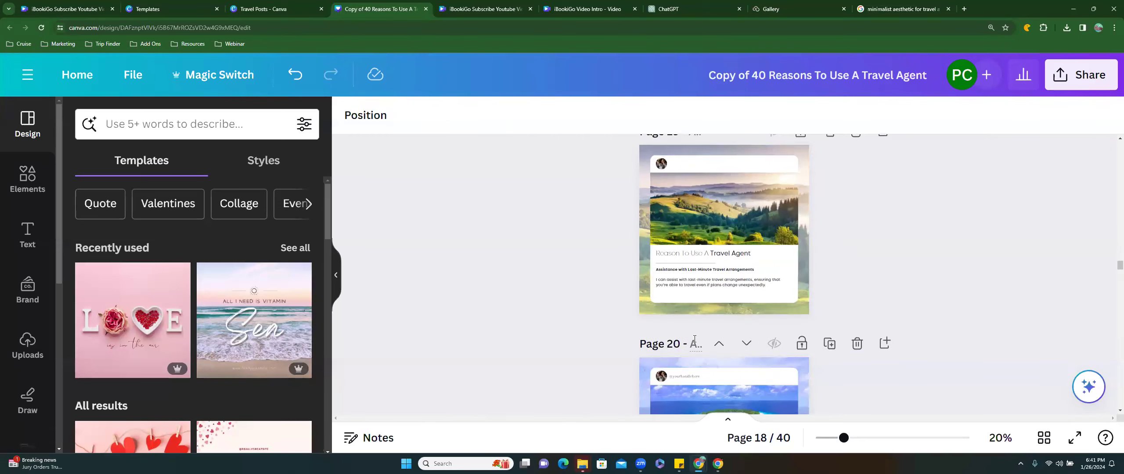
{"action": "left_click", "coordinate": [694, 334]}
{"action": "key", "text": "Delete"}
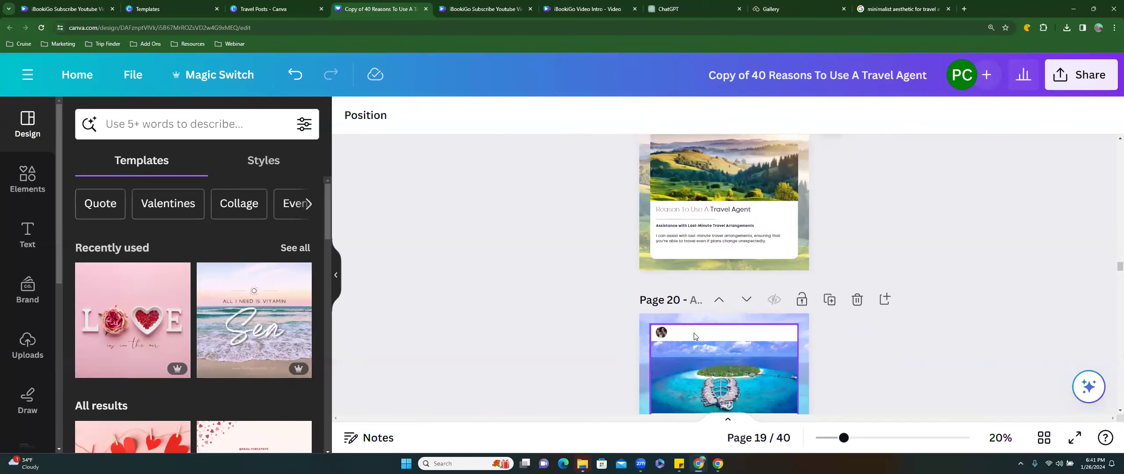
Delete the old handle text from the post headers on pages 21 and 22
{"action": "scroll", "coordinate": [693, 333], "scroll_direction": "down", "scroll_amount": 5}
{"action": "scroll", "coordinate": [692, 333], "scroll_direction": "down", "scroll_amount": 2}
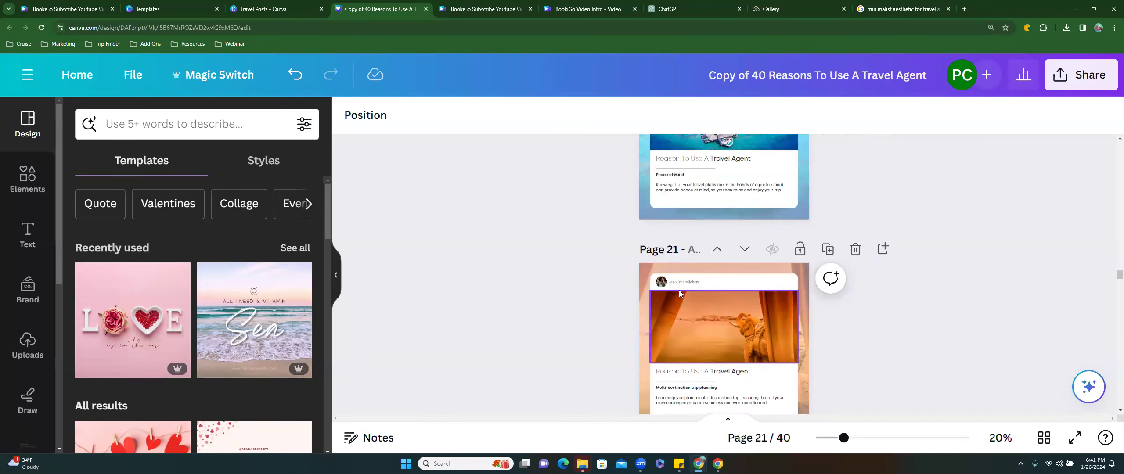
{"action": "key", "text": "Delete"}
{"action": "scroll", "coordinate": [687, 328], "scroll_direction": "down", "scroll_amount": 5}
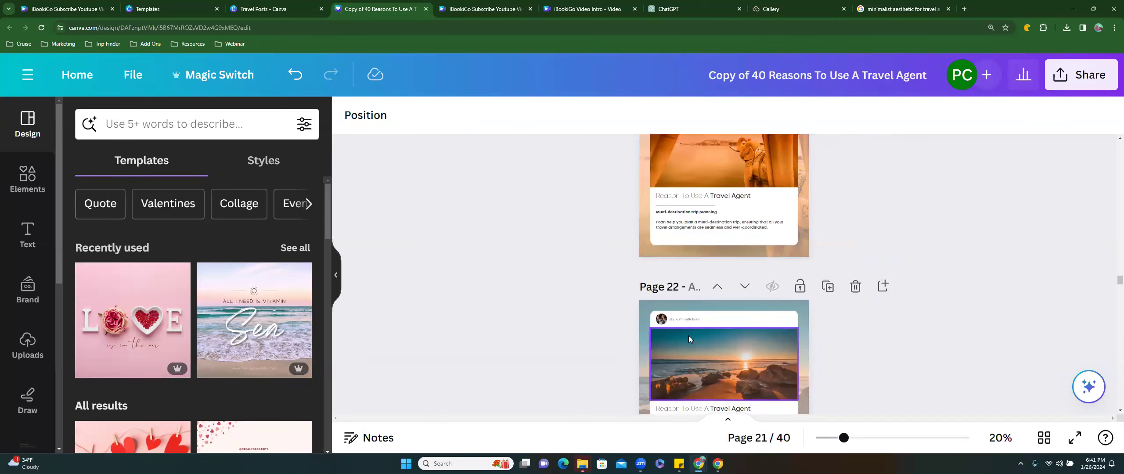
{"action": "left_click", "coordinate": [686, 324]}
{"action": "left_click", "coordinate": [687, 324]}
{"action": "key", "text": "Delete"}
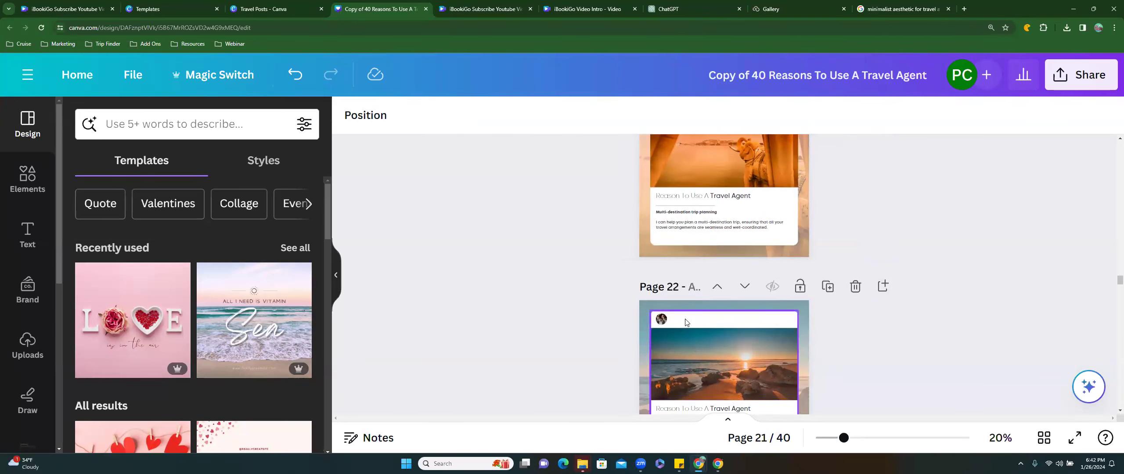
Remove the old handle text from the post headers on pages 23 and 24
{"action": "scroll", "coordinate": [686, 322], "scroll_direction": "down", "scroll_amount": 5}
{"action": "left_click", "coordinate": [687, 357]}
{"action": "key", "text": "Delete"}
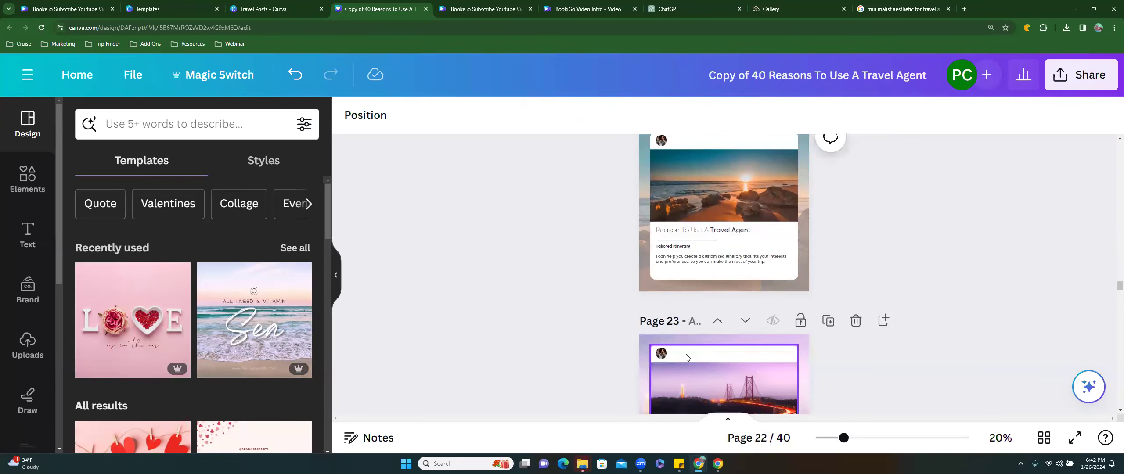
{"action": "scroll", "coordinate": [688, 356], "scroll_direction": "down", "scroll_amount": 4}
{"action": "scroll", "coordinate": [688, 356], "scroll_direction": "down", "scroll_amount": 2}
{"action": "left_click", "coordinate": [687, 351]}
{"action": "key", "text": "Delete"}
Delete the old handle text beside the profile photo on pages 25, 26 and 27
{"action": "scroll", "coordinate": [687, 351], "scroll_direction": "down", "scroll_amount": 4}
{"action": "scroll", "coordinate": [688, 340], "scroll_direction": "down", "scroll_amount": 2}
{"action": "left_click", "coordinate": [686, 302]}
{"action": "scroll", "coordinate": [686, 301], "scroll_direction": "down", "scroll_amount": 7}
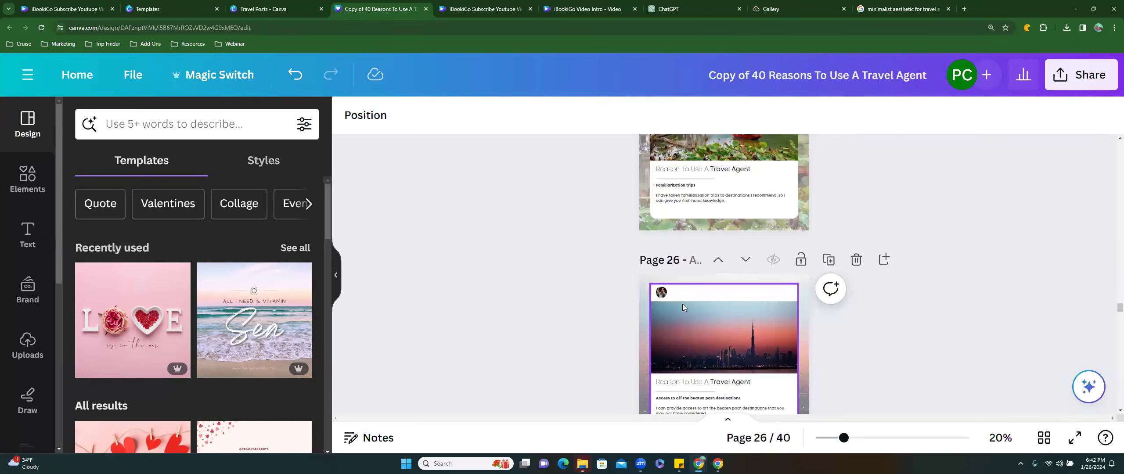
{"action": "scroll", "coordinate": [682, 304], "scroll_direction": "down", "scroll_amount": 7}
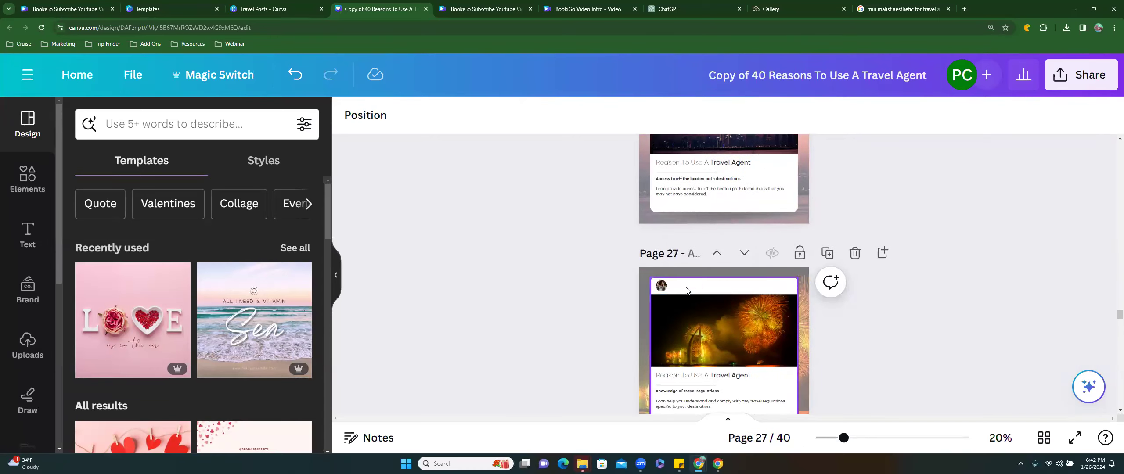
Remove the old handle text from the post headers on pages 28, 29, 30 and 31
{"action": "scroll", "coordinate": [687, 299], "scroll_direction": "down", "scroll_amount": 5}
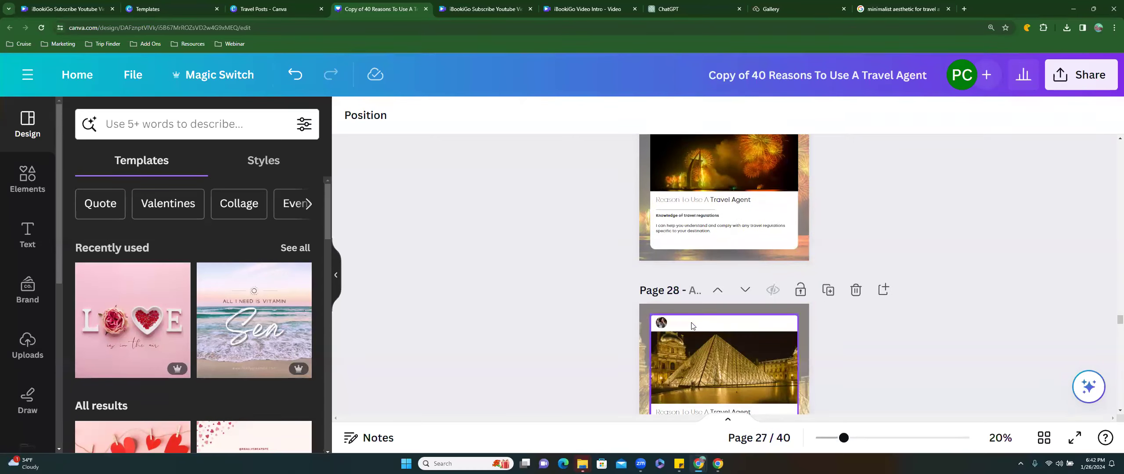
{"action": "scroll", "coordinate": [691, 326], "scroll_direction": "down", "scroll_amount": 5}
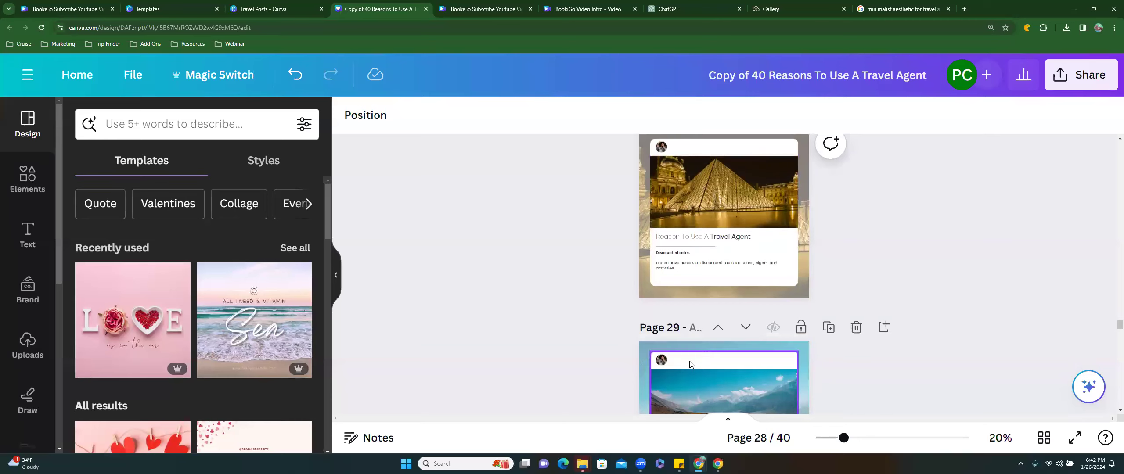
{"action": "scroll", "coordinate": [690, 364], "scroll_direction": "down", "scroll_amount": 5}
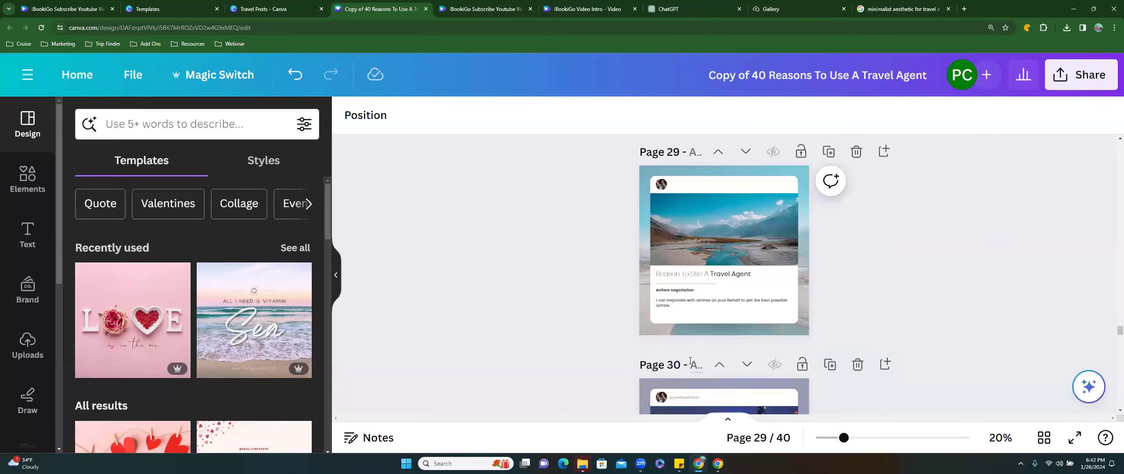
{"action": "scroll", "coordinate": [686, 321], "scroll_direction": "down", "scroll_amount": 3}
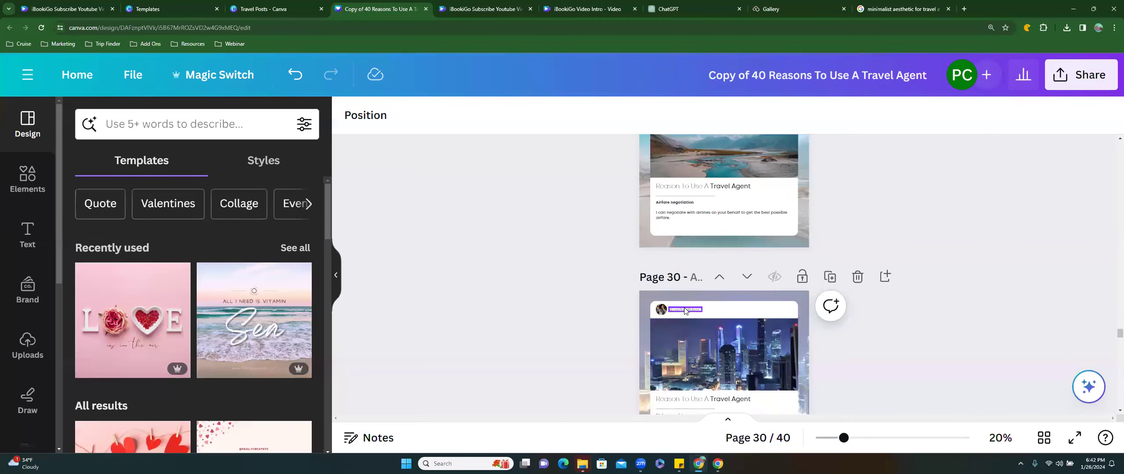
{"action": "scroll", "coordinate": [692, 332], "scroll_direction": "down", "scroll_amount": 4}
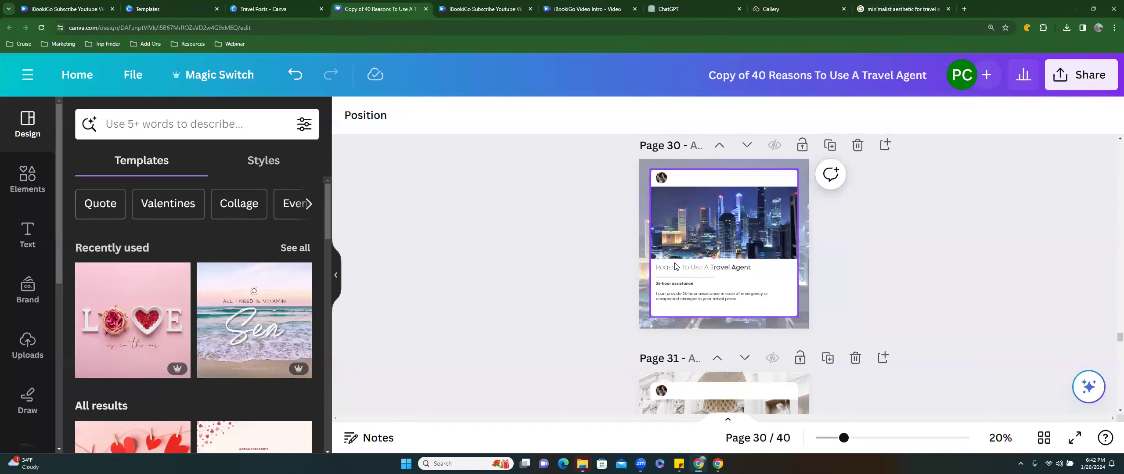
Delete the old handle text from the post headers on pages 32, 33 and 34
{"action": "scroll", "coordinate": [674, 264], "scroll_direction": "down", "scroll_amount": 4}
{"action": "scroll", "coordinate": [697, 273], "scroll_direction": "down", "scroll_amount": 3}
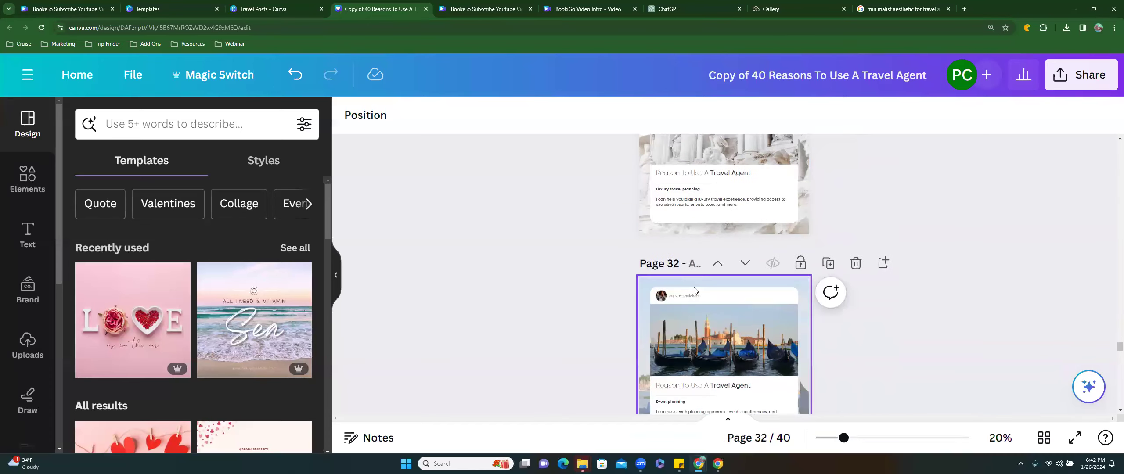
{"action": "scroll", "coordinate": [692, 296], "scroll_direction": "down", "scroll_amount": 3}
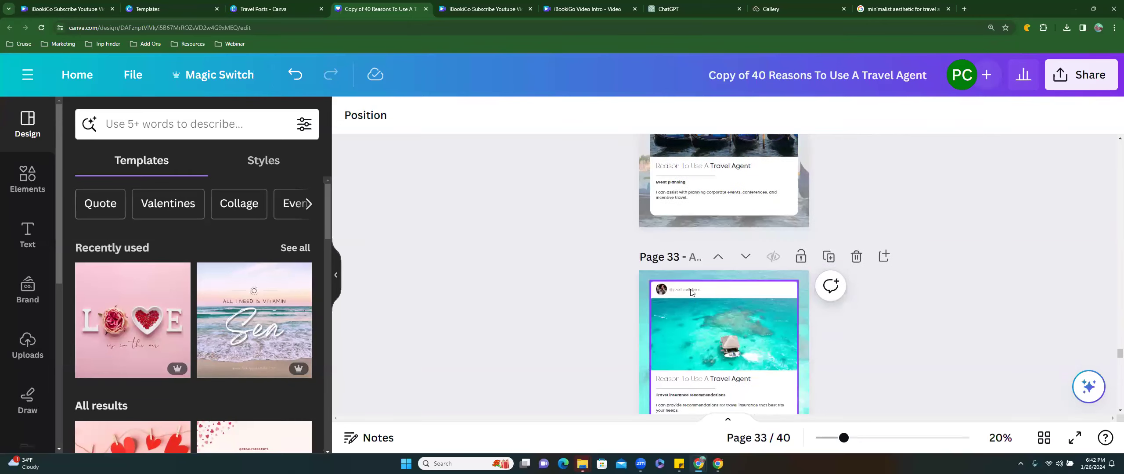
{"action": "scroll", "coordinate": [692, 293], "scroll_direction": "down", "scroll_amount": 3}
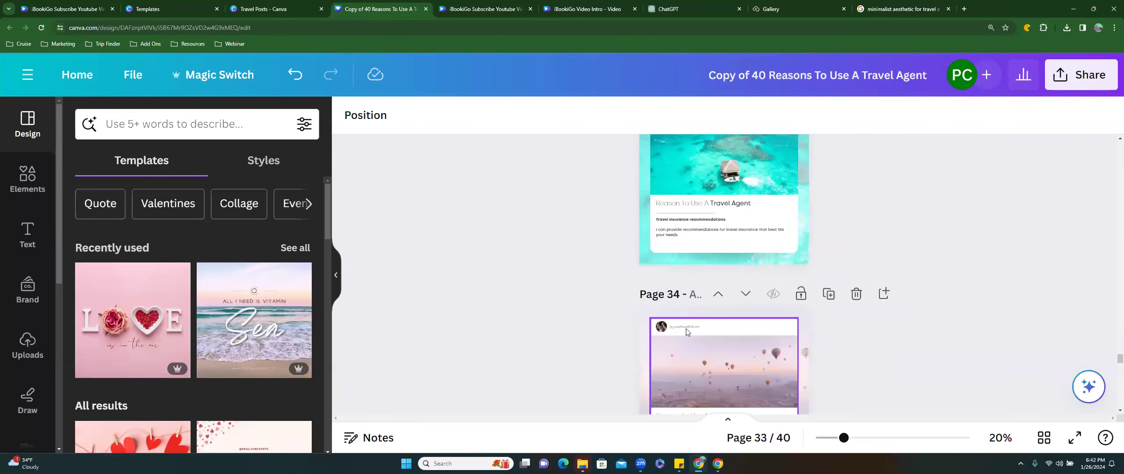
{"action": "scroll", "coordinate": [686, 329], "scroll_direction": "down", "scroll_amount": 3}
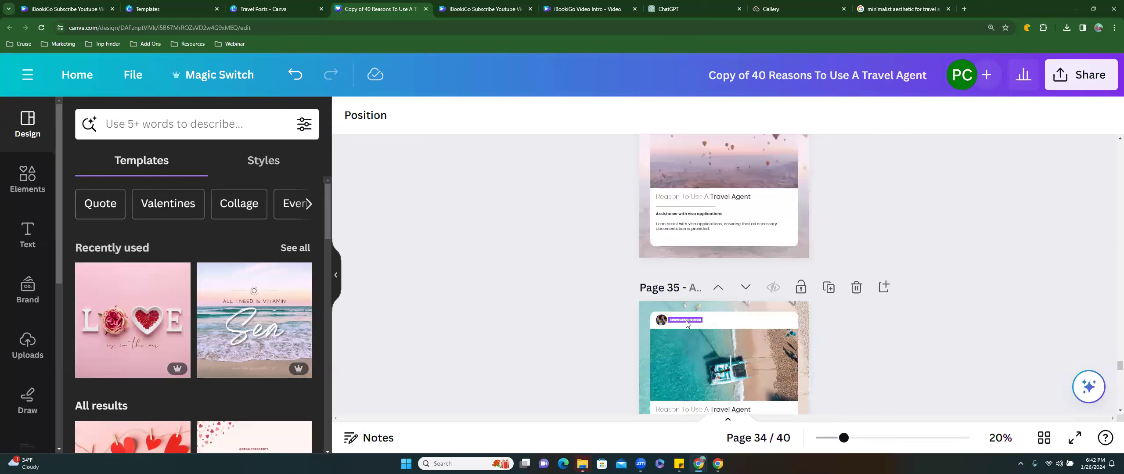
Remove the old handle text from the post headers on pages 35 through 40
{"action": "scroll", "coordinate": [687, 324], "scroll_direction": "down", "scroll_amount": 3}
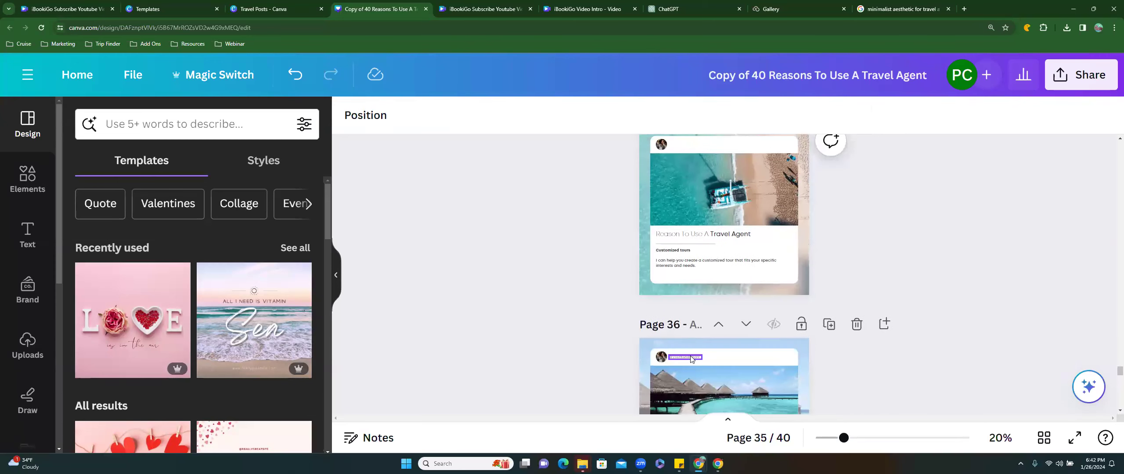
{"action": "scroll", "coordinate": [691, 359], "scroll_direction": "down", "scroll_amount": 3}
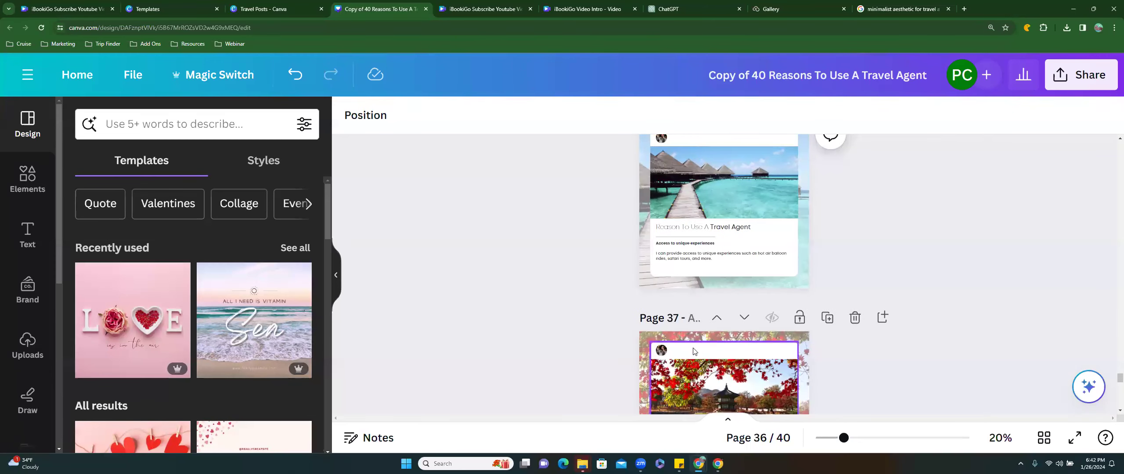
{"action": "scroll", "coordinate": [693, 350], "scroll_direction": "down", "scroll_amount": 6}
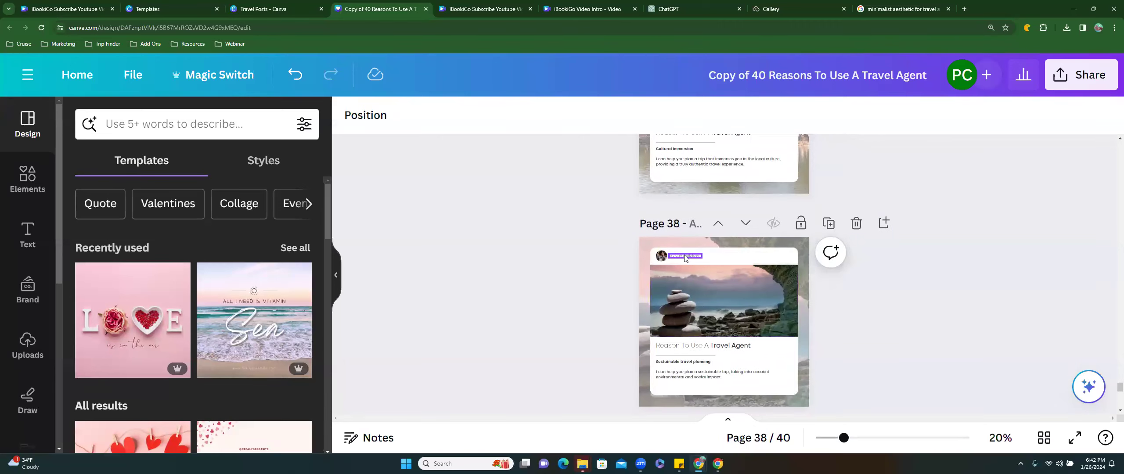
{"action": "scroll", "coordinate": [699, 323], "scroll_direction": "down", "scroll_amount": 2}
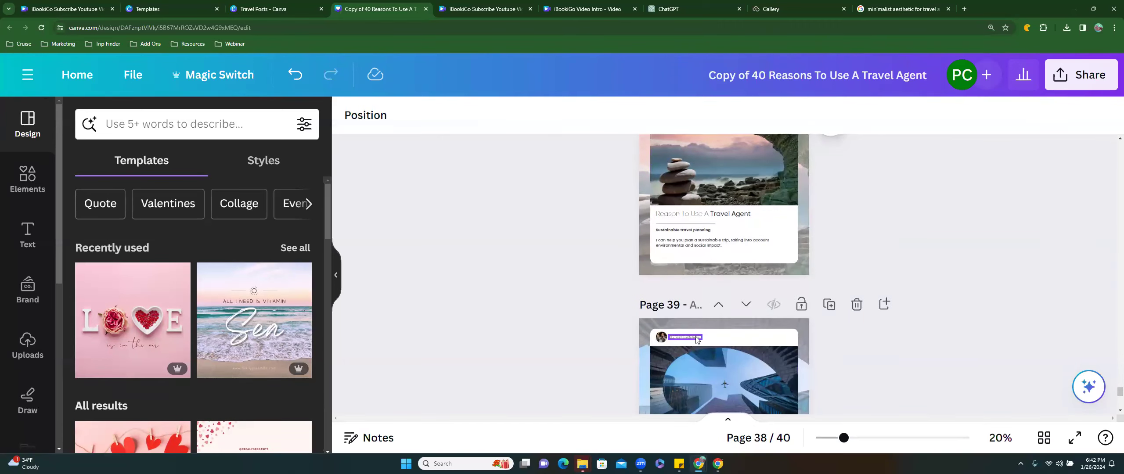
{"action": "scroll", "coordinate": [695, 341], "scroll_direction": "down", "scroll_amount": 3}
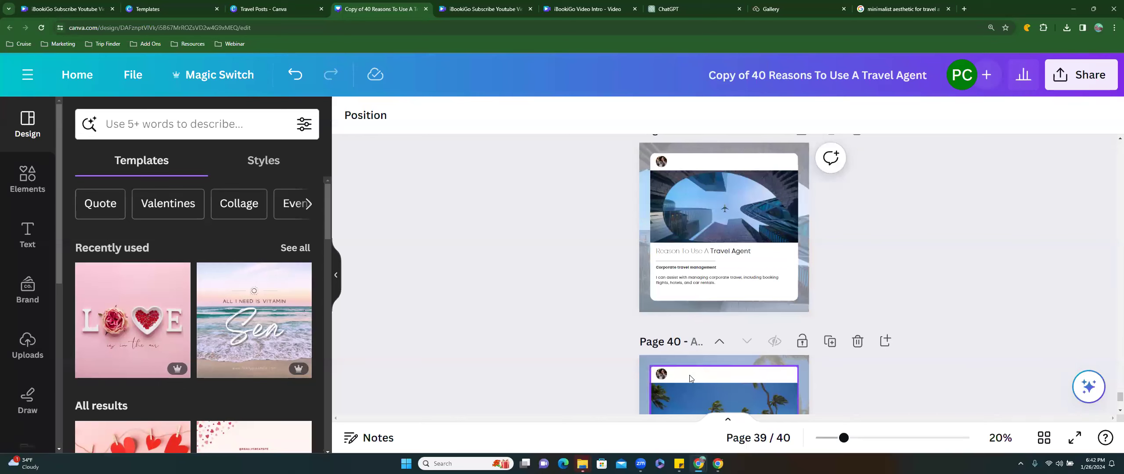
{"action": "scroll", "coordinate": [689, 375], "scroll_direction": "down", "scroll_amount": 4}
{"action": "scroll", "coordinate": [689, 277], "scroll_direction": "up", "scroll_amount": 5}
{"action": "scroll", "coordinate": [689, 278], "scroll_direction": "up", "scroll_amount": 20}
{"action": "scroll", "coordinate": [698, 249], "scroll_direction": "up", "scroll_amount": 15}
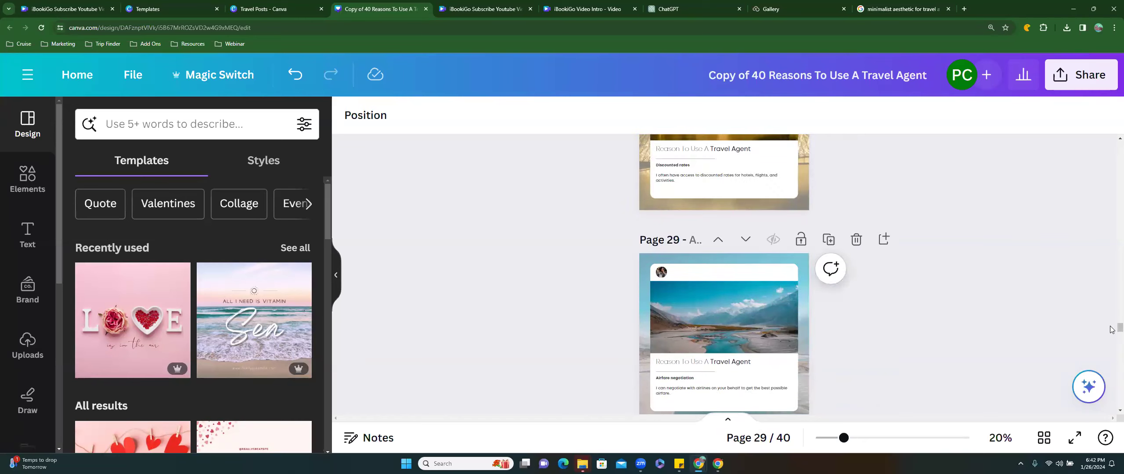
{"action": "scroll", "coordinate": [1111, 329], "scroll_direction": "up", "scroll_amount": 15}
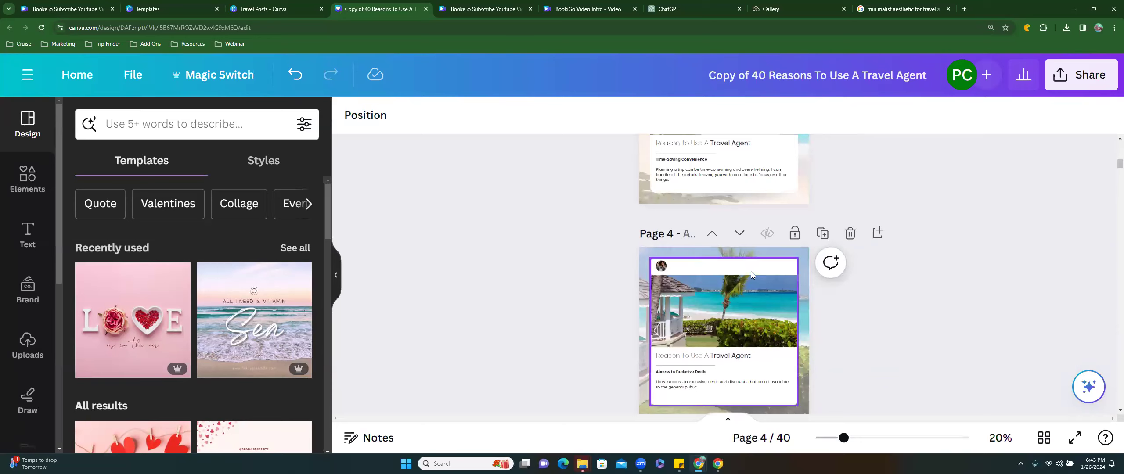
{"action": "scroll", "coordinate": [751, 272], "scroll_direction": "up", "scroll_amount": 10}
{"action": "scroll", "coordinate": [751, 272], "scroll_direction": "down", "scroll_amount": 3}
{"action": "scroll", "coordinate": [751, 271], "scroll_direction": "up", "scroll_amount": 3}
{"action": "left_click", "coordinate": [708, 199]}
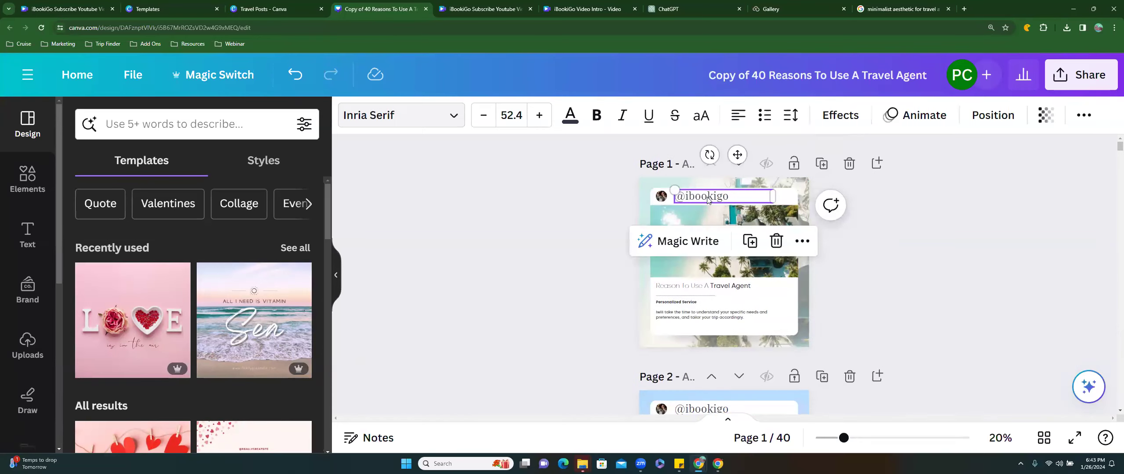
{"action": "left_click_drag", "start_coordinate": [704, 198], "coordinate": [702, 196]}
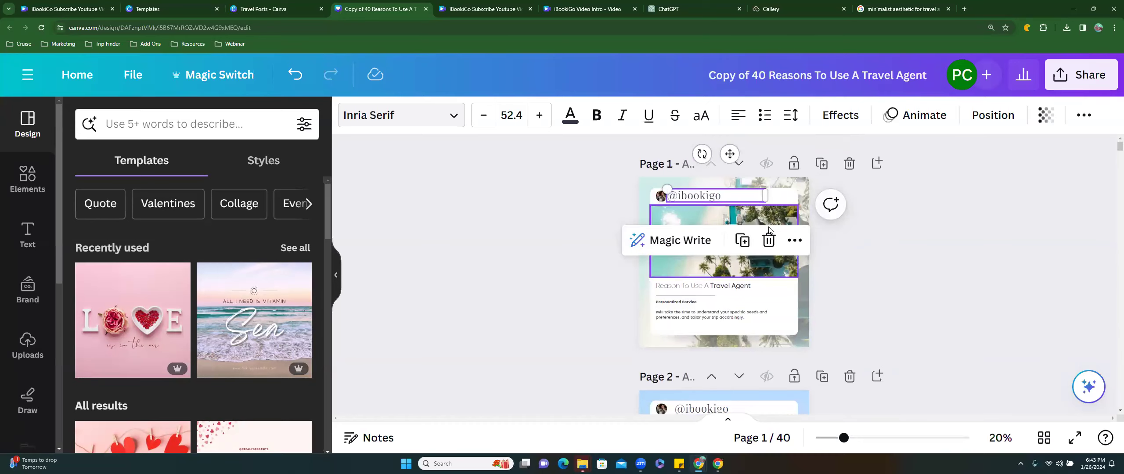
{"action": "left_click", "coordinate": [893, 254]}
{"action": "scroll", "coordinate": [728, 262], "scroll_direction": "down", "scroll_amount": 3}
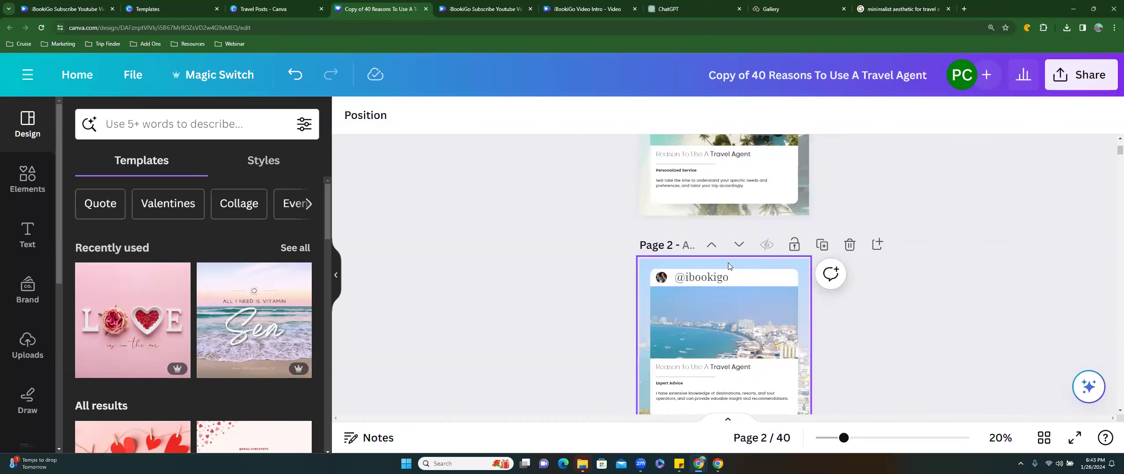
{"action": "left_click", "coordinate": [710, 277]}
{"action": "left_click_drag", "start_coordinate": [710, 278], "coordinate": [698, 319]}
{"action": "left_click", "coordinate": [736, 239]}
{"action": "scroll", "coordinate": [697, 311], "scroll_direction": "down", "scroll_amount": 3}
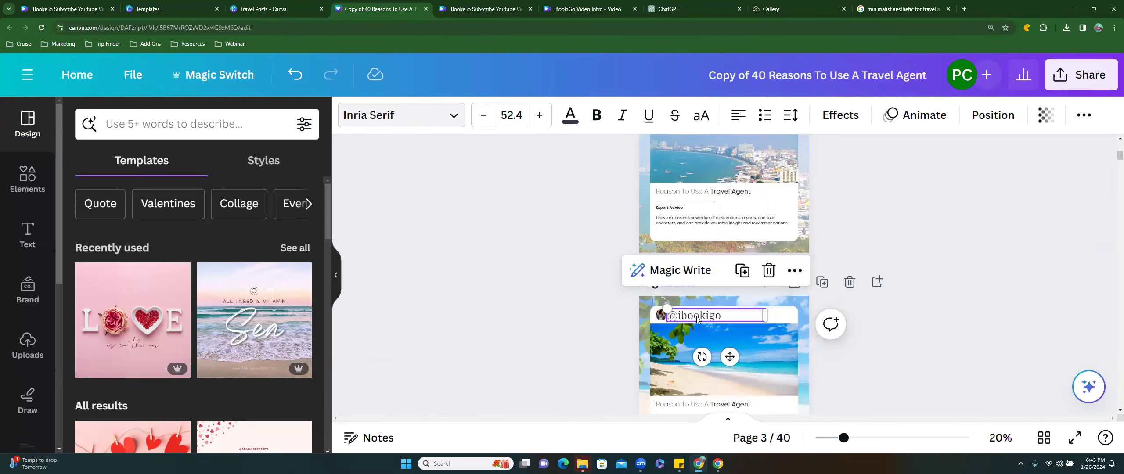
{"action": "scroll", "coordinate": [697, 319], "scroll_direction": "down", "scroll_amount": 4}
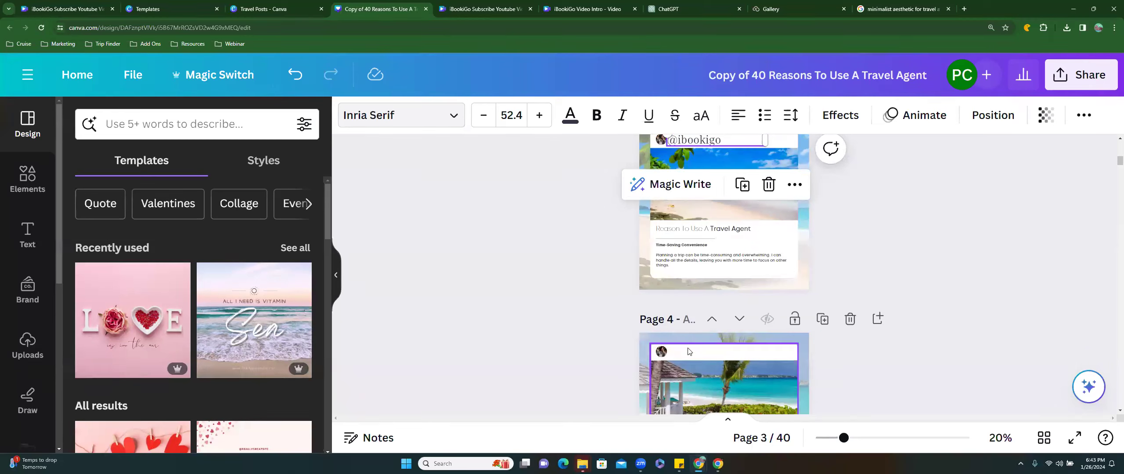
{"action": "left_click", "coordinate": [688, 350]}
{"action": "key", "text": "ctrl+v"}
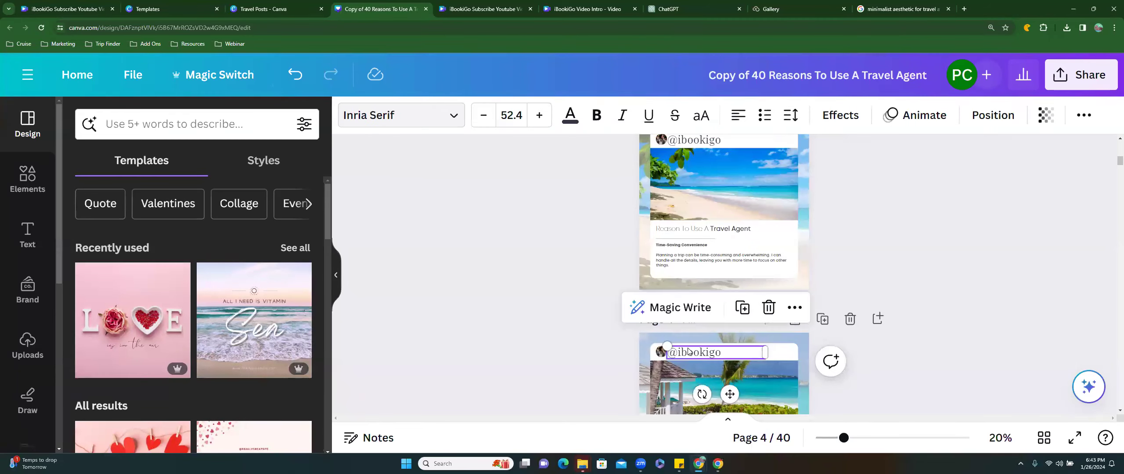
{"action": "scroll", "coordinate": [688, 350], "scroll_direction": "down", "scroll_amount": 5}
{"action": "left_click", "coordinate": [682, 349]}
{"action": "type", "text": "@ibookigo"}
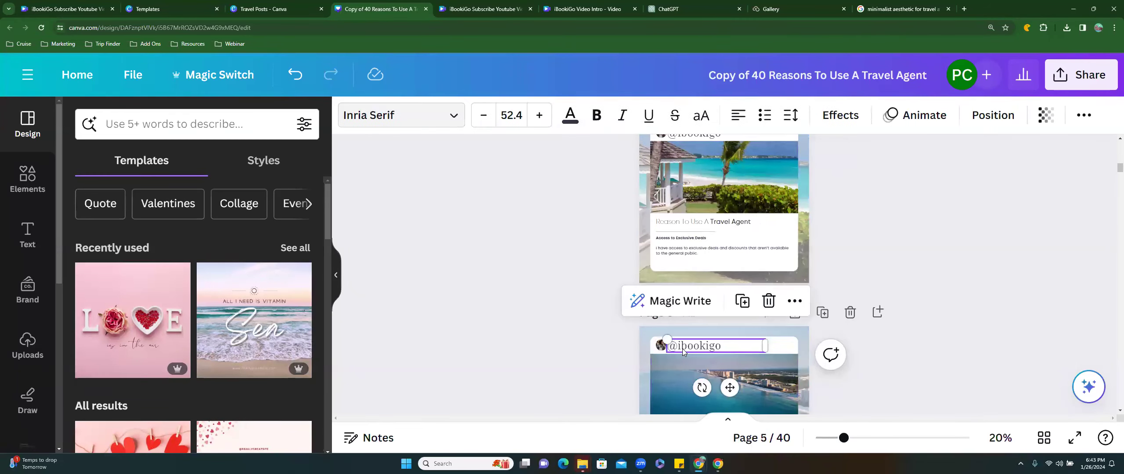
{"action": "scroll", "coordinate": [682, 349], "scroll_direction": "down", "scroll_amount": 5}
{"action": "left_click", "coordinate": [681, 341]}
{"action": "type", "text": "@ibookigo"}
{"action": "scroll", "coordinate": [682, 341], "scroll_direction": "down", "scroll_amount": 4}
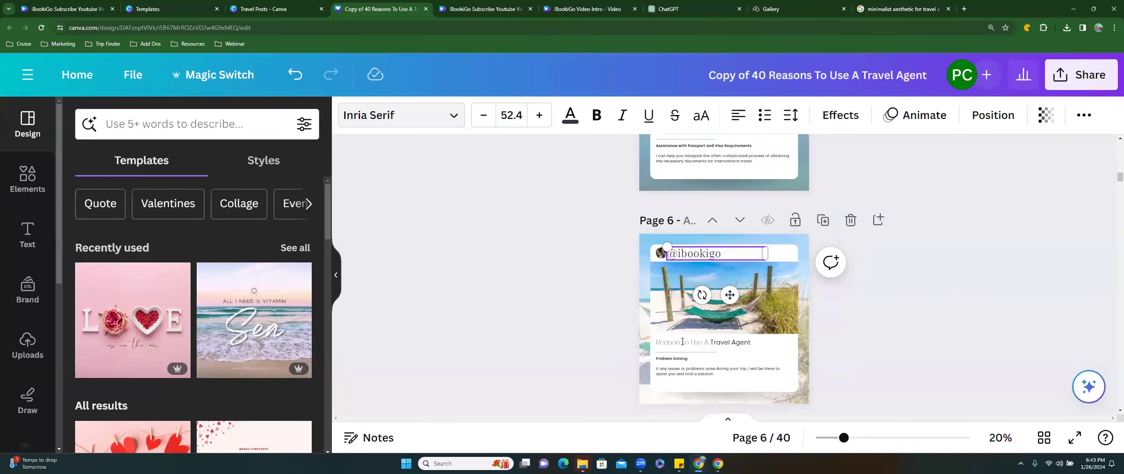
{"action": "left_click", "coordinate": [684, 378]}
{"action": "type", "text": "@ibookigo"}
{"action": "scroll", "coordinate": [683, 373], "scroll_direction": "down", "scroll_amount": 5}
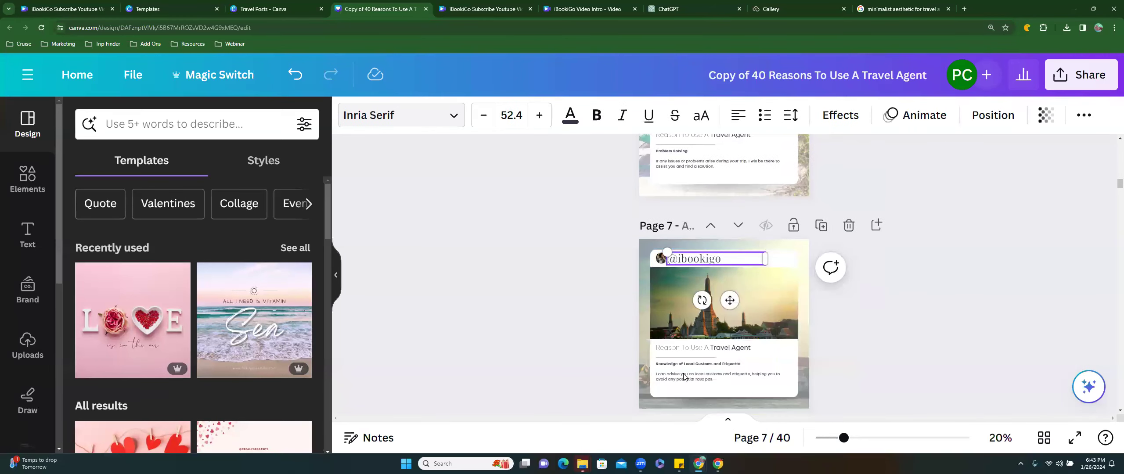
{"action": "left_click", "coordinate": [683, 373]}
{"action": "type", "text": "@ibookigo"}
{"action": "scroll", "coordinate": [683, 371], "scroll_direction": "down", "scroll_amount": 5}
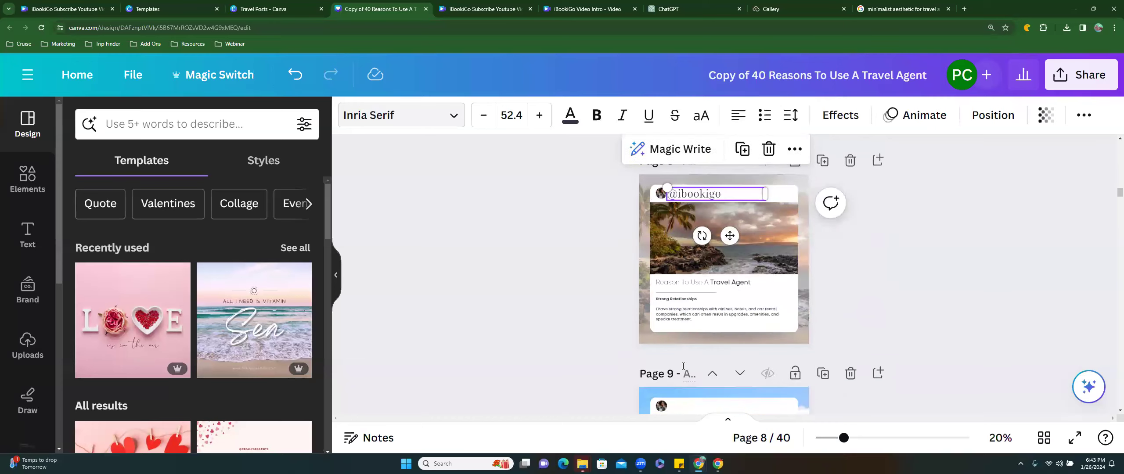
{"action": "left_click", "coordinate": [688, 400]}
{"action": "key", "text": "ctrl+v"}
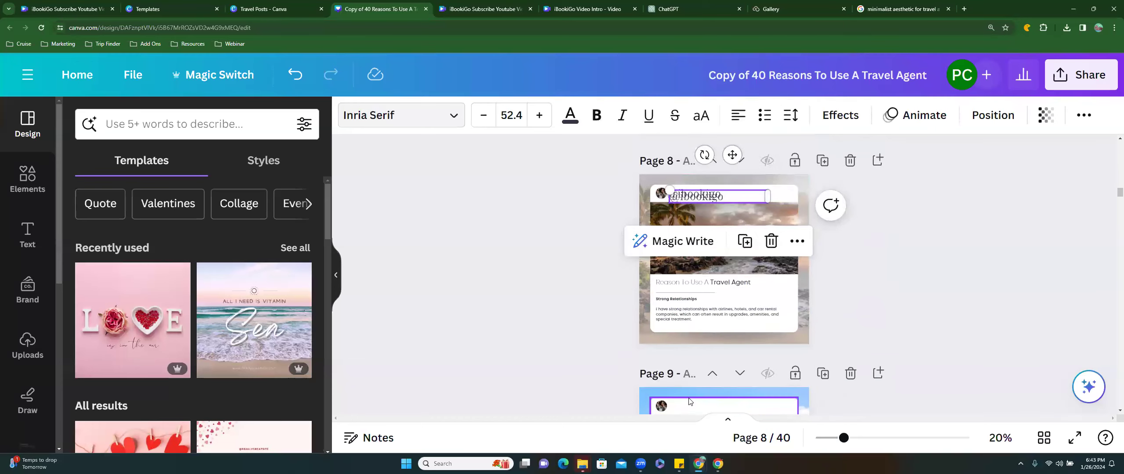
{"action": "scroll", "coordinate": [688, 399], "scroll_direction": "down", "scroll_amount": 2}
{"action": "scroll", "coordinate": [650, 309], "scroll_direction": "up", "scroll_amount": 3}
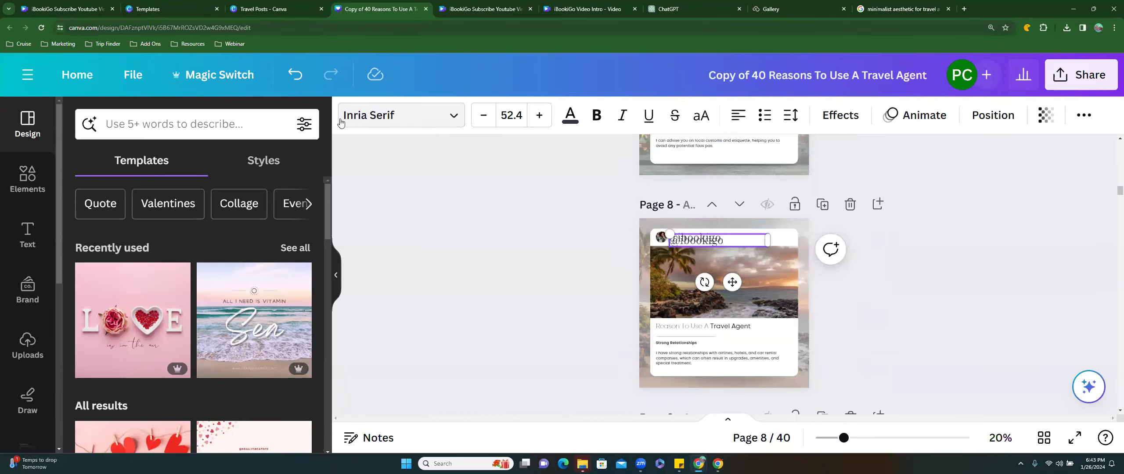
{"action": "left_click", "coordinate": [295, 75]}
{"action": "scroll", "coordinate": [613, 393], "scroll_direction": "down", "scroll_amount": 2}
{"action": "scroll", "coordinate": [642, 377], "scroll_direction": "down", "scroll_amount": 2}
{"action": "key", "text": "ctrl+v"}
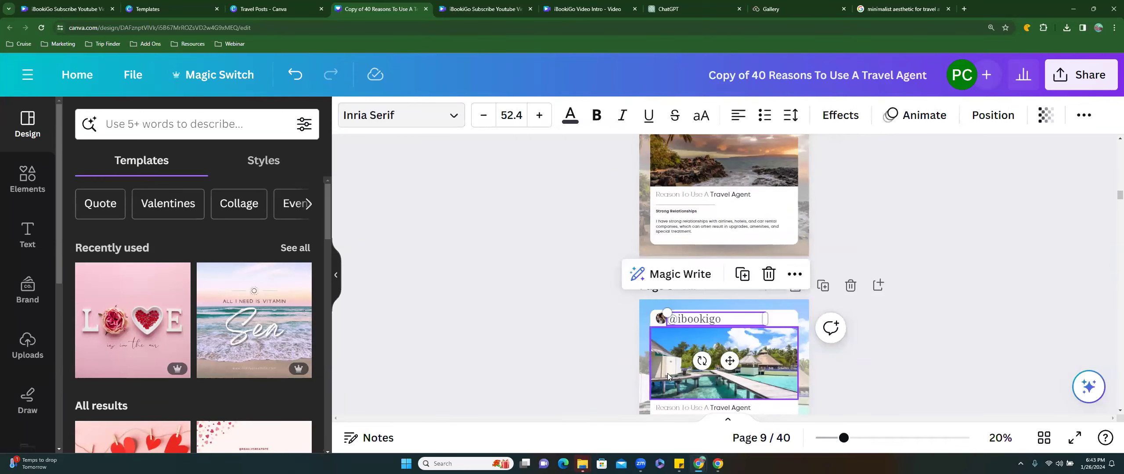
{"action": "scroll", "coordinate": [668, 373], "scroll_direction": "down", "scroll_amount": 5}
{"action": "left_click", "coordinate": [679, 355]}
{"action": "type", "text": "@ibookigo"}
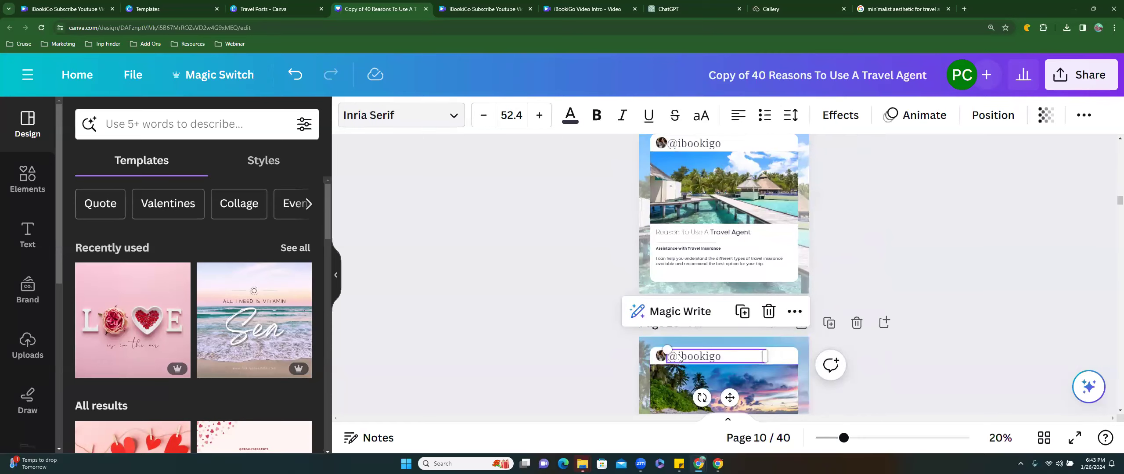
{"action": "scroll", "coordinate": [678, 354], "scroll_direction": "down", "scroll_amount": 5}
{"action": "left_click", "coordinate": [680, 309]}
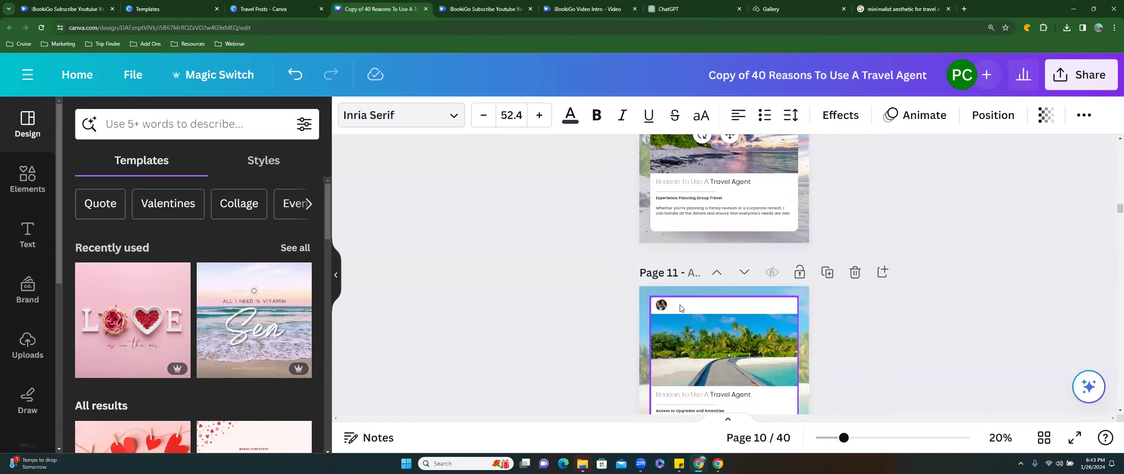
{"action": "key", "text": "ctrl+v"}
{"action": "scroll", "coordinate": [677, 349], "scroll_direction": "down", "scroll_amount": 3}
{"action": "left_click", "coordinate": [679, 387]}
{"action": "type", "text": "@ibookigo"}
{"action": "scroll", "coordinate": [685, 391], "scroll_direction": "down", "scroll_amount": 3}
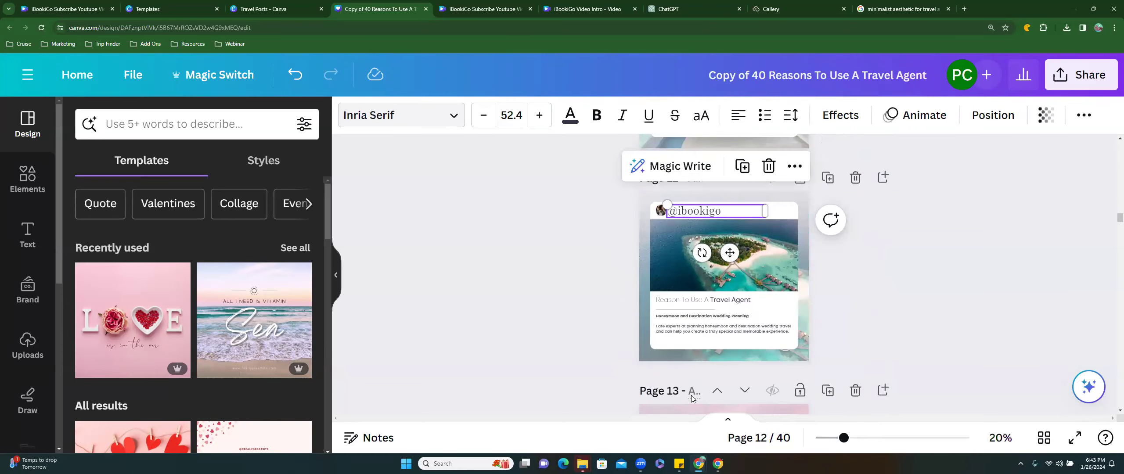
{"action": "scroll", "coordinate": [692, 398], "scroll_direction": "down", "scroll_amount": 3}
{"action": "left_click", "coordinate": [682, 294]}
{"action": "type", "text": "@ibookigo"}
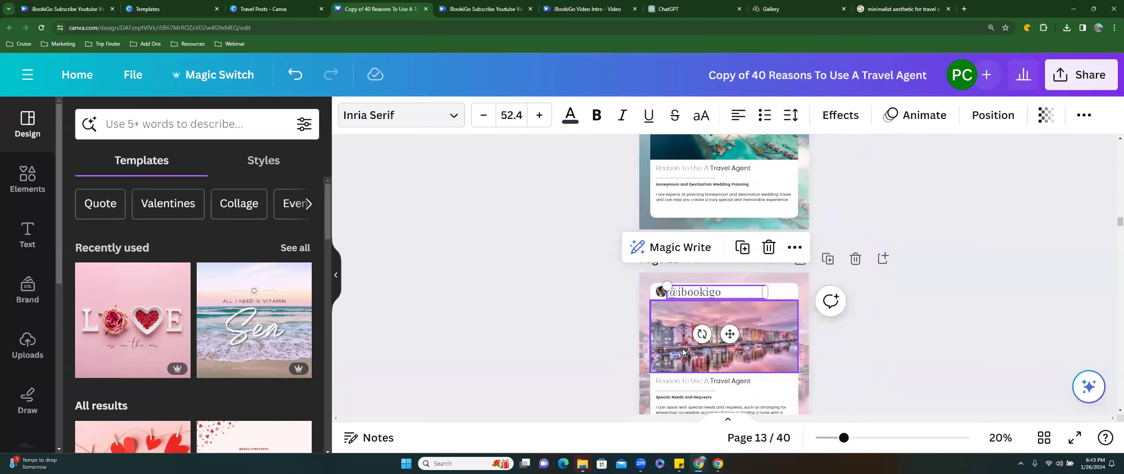
{"action": "scroll", "coordinate": [682, 351], "scroll_direction": "down", "scroll_amount": 3}
{"action": "left_click", "coordinate": [682, 374]}
{"action": "key", "text": "ctrl+v"}
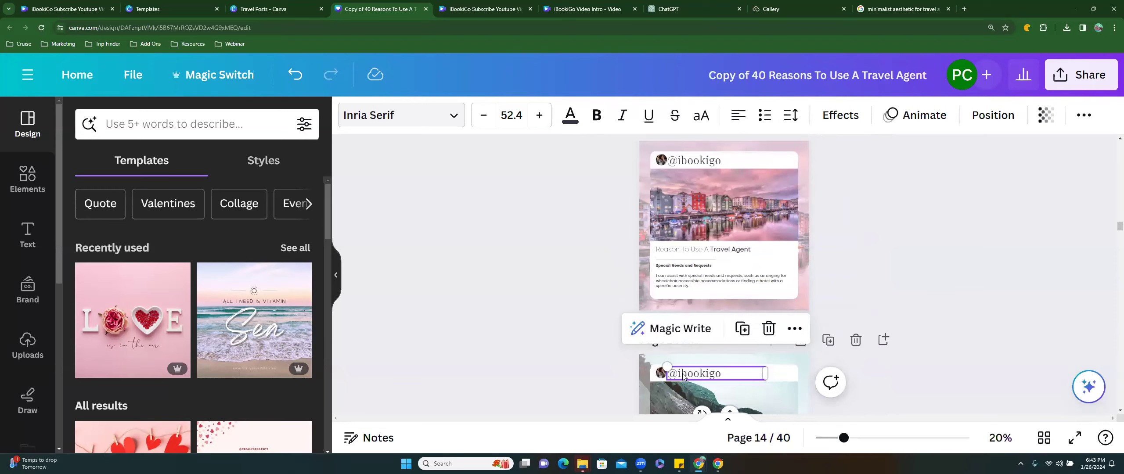
{"action": "scroll", "coordinate": [682, 376], "scroll_direction": "down", "scroll_amount": 2}
{"action": "scroll", "coordinate": [682, 377], "scroll_direction": "down", "scroll_amount": 2}
{"action": "left_click", "coordinate": [684, 325]}
{"action": "key", "text": "ctrl+v"}
{"action": "scroll", "coordinate": [683, 351], "scroll_direction": "down", "scroll_amount": 3}
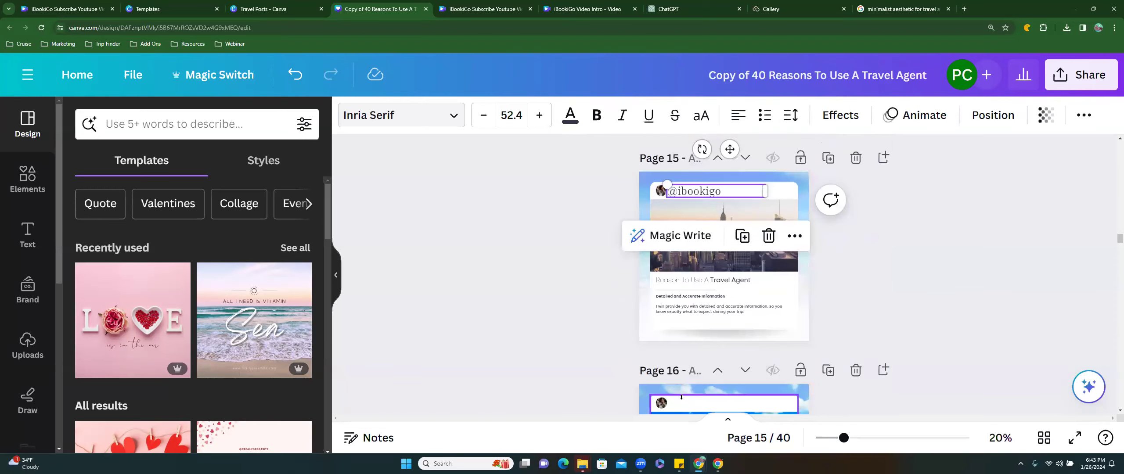
{"action": "type", "text": "@ibookigo"}
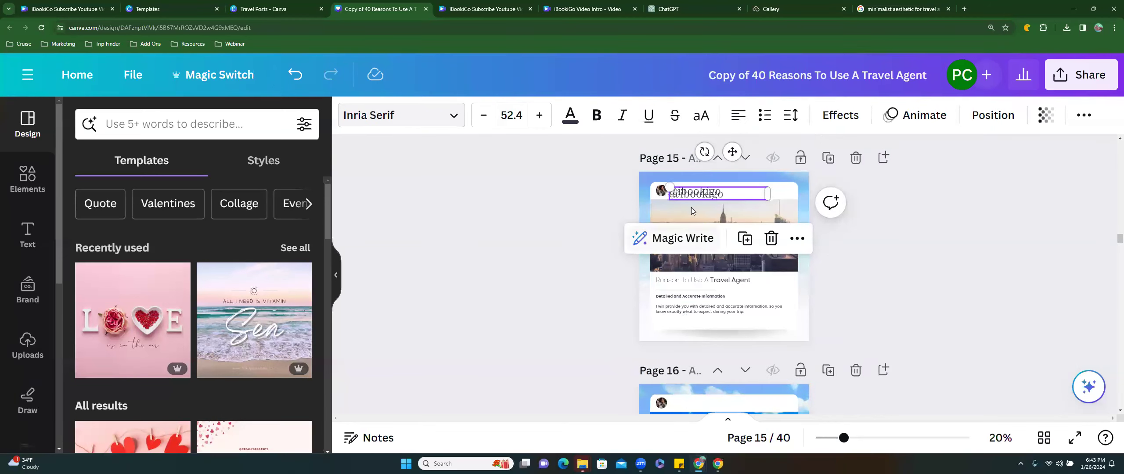
{"action": "left_click", "coordinate": [295, 75]}
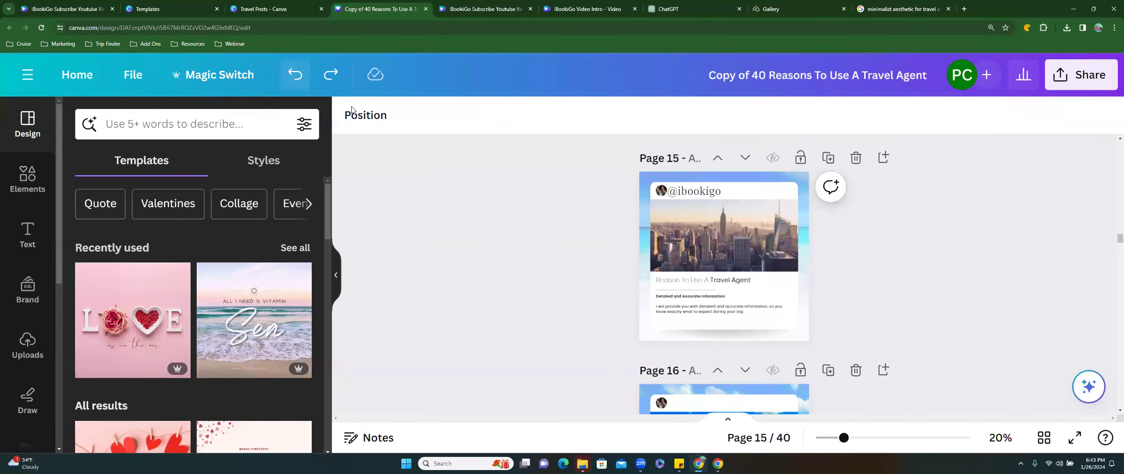
{"action": "left_click", "coordinate": [682, 398]}
{"action": "scroll", "coordinate": [681, 401], "scroll_direction": "down", "scroll_amount": 4}
{"action": "type", "text": "@ibookigo"}
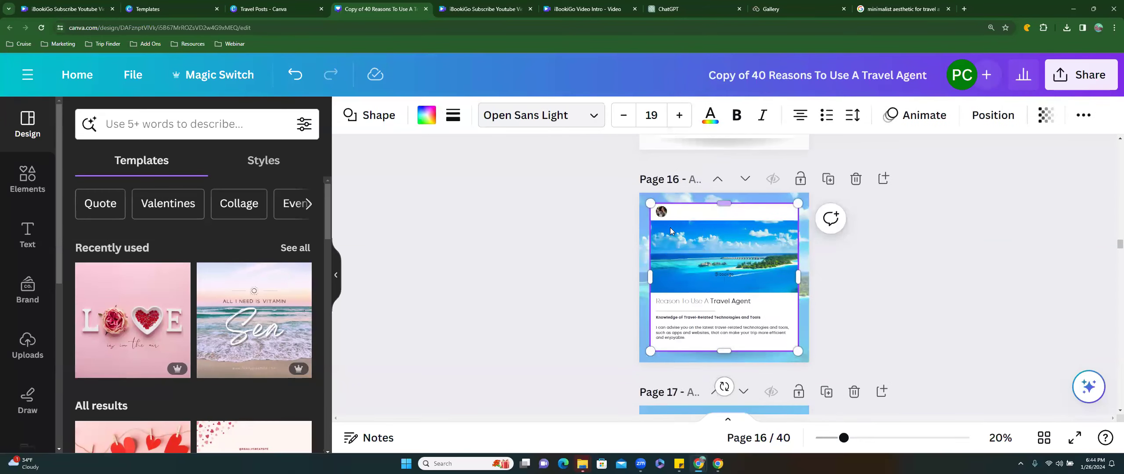
{"action": "scroll", "coordinate": [672, 237], "scroll_direction": "up", "scroll_amount": 4}
{"action": "scroll", "coordinate": [674, 246], "scroll_direction": "down", "scroll_amount": 3}
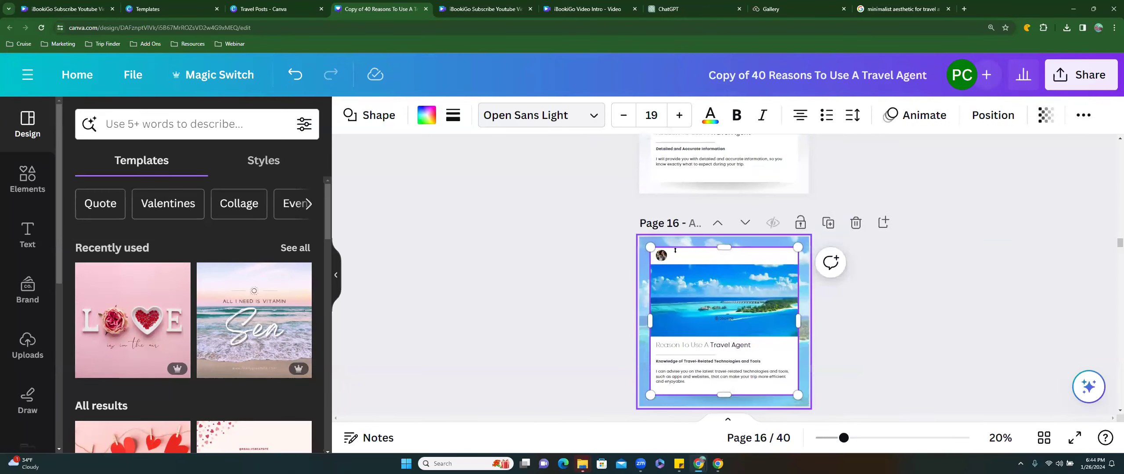
{"action": "type", "text": "@ibookigo"}
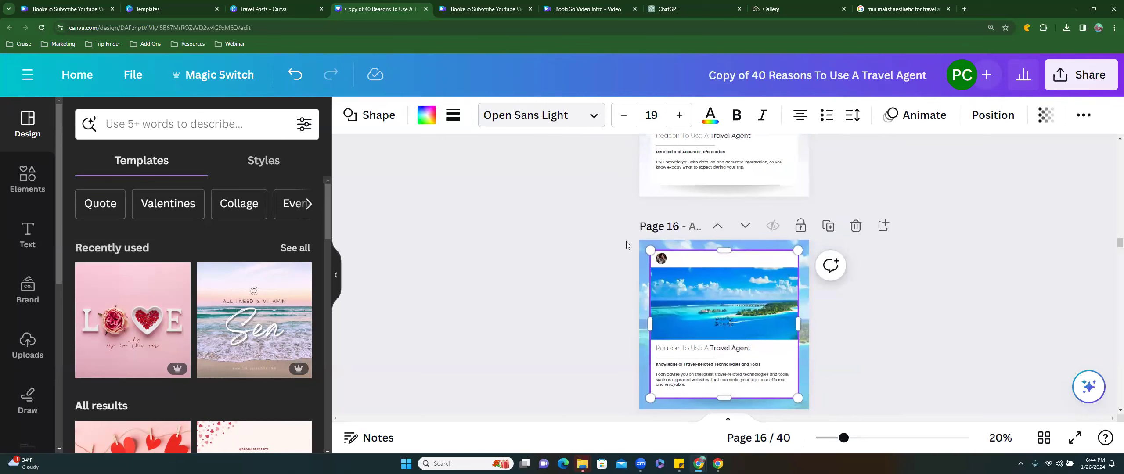
{"action": "scroll", "coordinate": [627, 246], "scroll_direction": "up", "scroll_amount": 4}
{"action": "scroll", "coordinate": [627, 245], "scroll_direction": "up", "scroll_amount": 5}
{"action": "scroll", "coordinate": [626, 245], "scroll_direction": "down", "scroll_amount": 14}
{"action": "scroll", "coordinate": [626, 245], "scroll_direction": "down", "scroll_amount": 9}
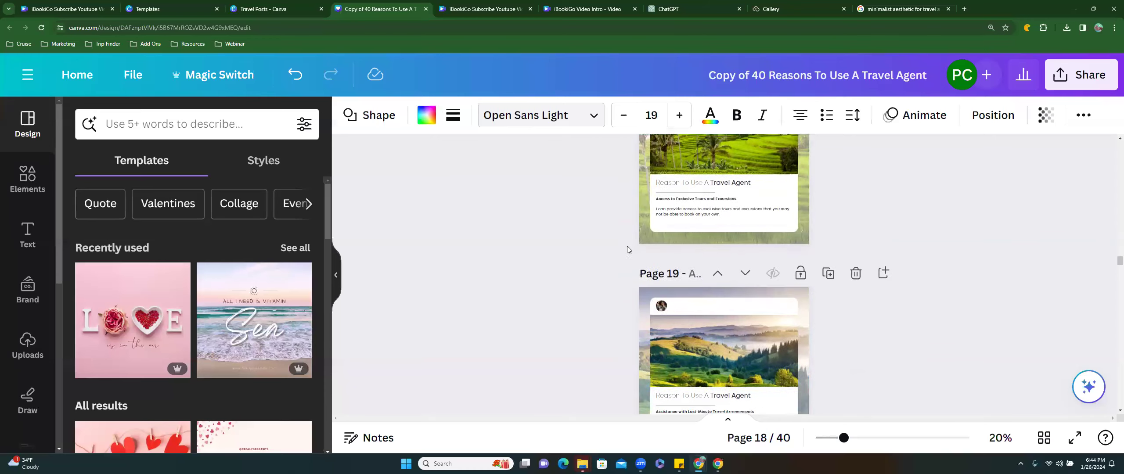
{"action": "left_click", "coordinate": [673, 286]}
{"action": "left_click", "coordinate": [673, 285]}
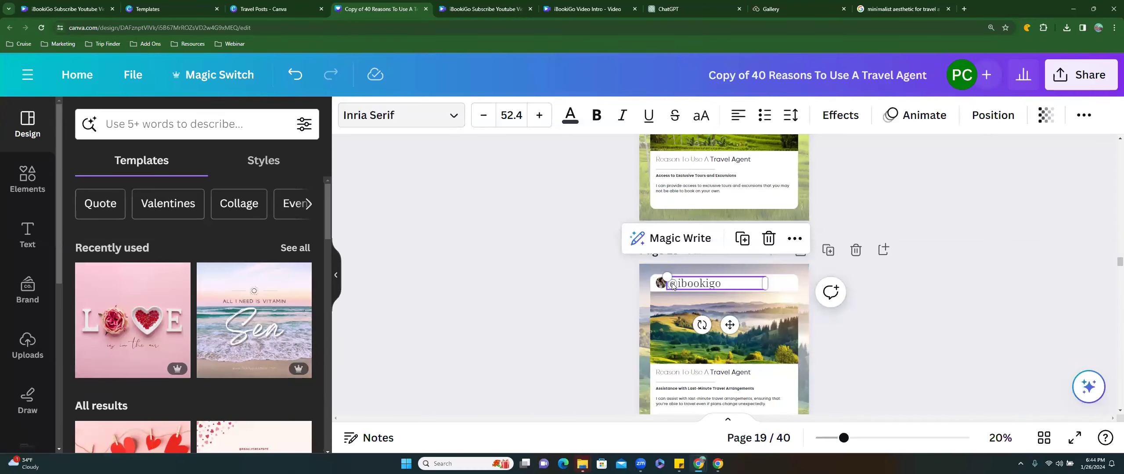
{"action": "scroll", "coordinate": [676, 264], "scroll_direction": "up", "scroll_amount": 3}
{"action": "left_click", "coordinate": [685, 205]}
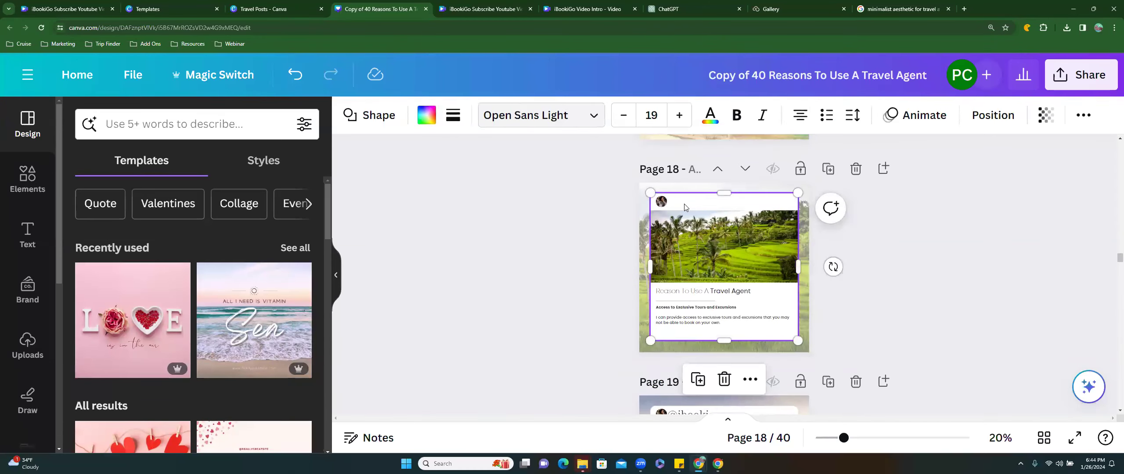
{"action": "left_click", "coordinate": [685, 208]}
{"action": "scroll", "coordinate": [682, 210], "scroll_direction": "up", "scroll_amount": 3}
{"action": "left_click", "coordinate": [682, 211]}
{"action": "left_click", "coordinate": [682, 211]}
{"action": "scroll", "coordinate": [682, 210], "scroll_direction": "up", "scroll_amount": 3}
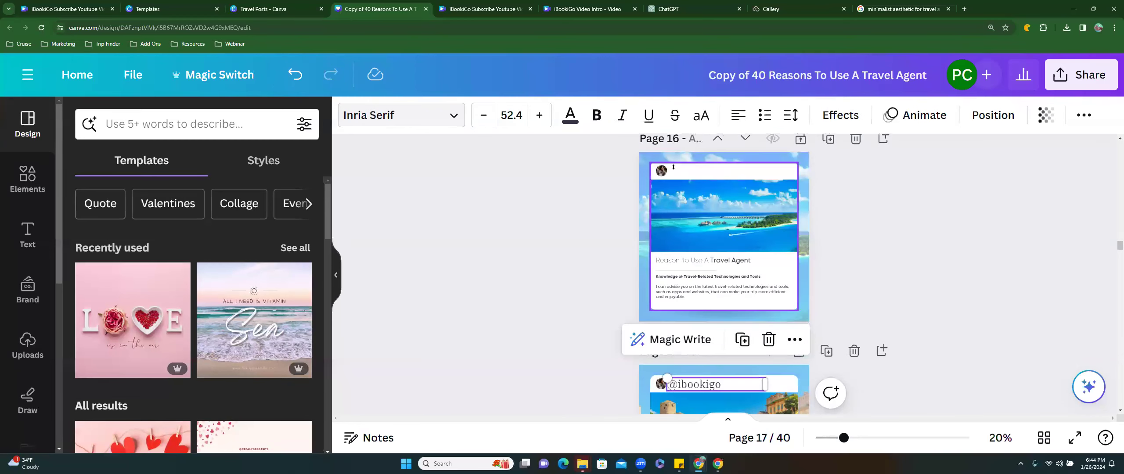
{"action": "left_click", "coordinate": [675, 172]}
{"action": "left_click", "coordinate": [675, 172]}
{"action": "scroll", "coordinate": [678, 185], "scroll_direction": "up", "scroll_amount": 3}
{"action": "scroll", "coordinate": [685, 228], "scroll_direction": "down", "scroll_amount": 3}
{"action": "left_click", "coordinate": [688, 243]}
{"action": "scroll", "coordinate": [689, 239], "scroll_direction": "down", "scroll_amount": 10}
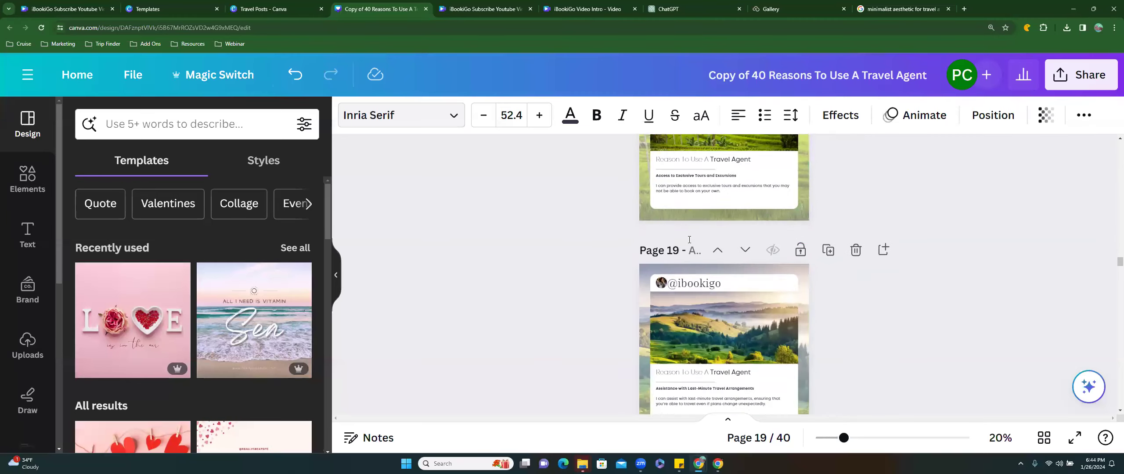
{"action": "scroll", "coordinate": [688, 239], "scroll_direction": "down", "scroll_amount": 2}
{"action": "left_click", "coordinate": [689, 185]}
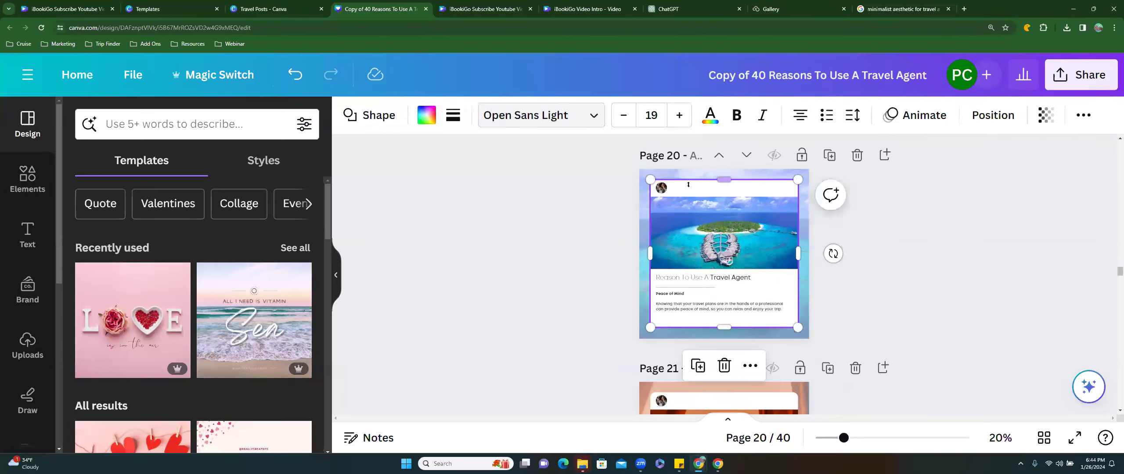
{"action": "left_click", "coordinate": [686, 189]}
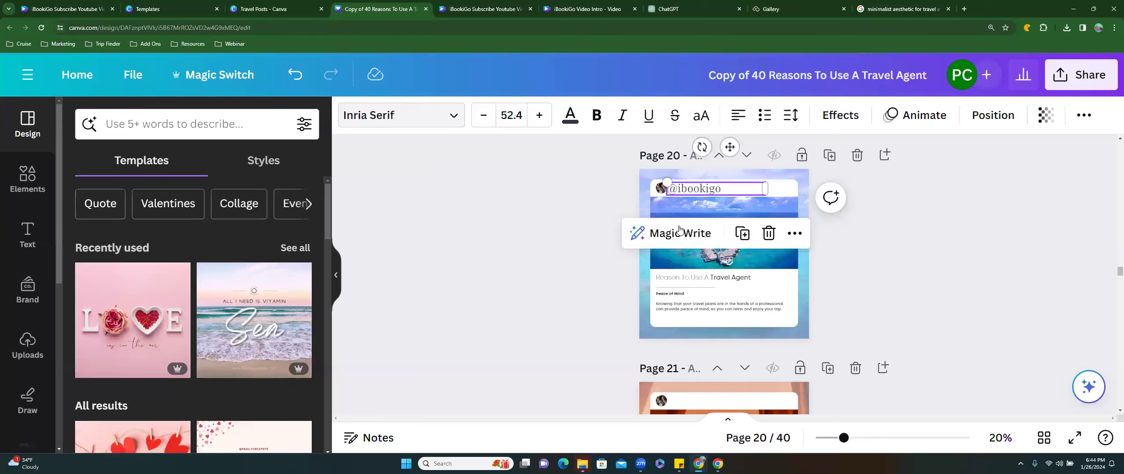
{"action": "scroll", "coordinate": [682, 246], "scroll_direction": "down", "scroll_amount": 3}
{"action": "left_click", "coordinate": [679, 268]}
{"action": "left_click", "coordinate": [679, 269]}
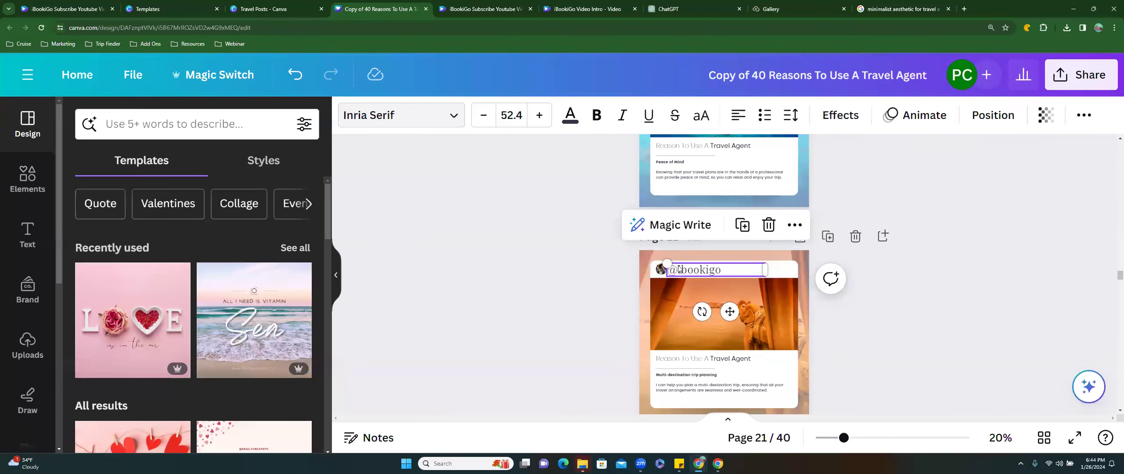
{"action": "scroll", "coordinate": [679, 269], "scroll_direction": "down", "scroll_amount": 2}
{"action": "left_click", "coordinate": [679, 307]}
{"action": "left_click", "coordinate": [679, 307]}
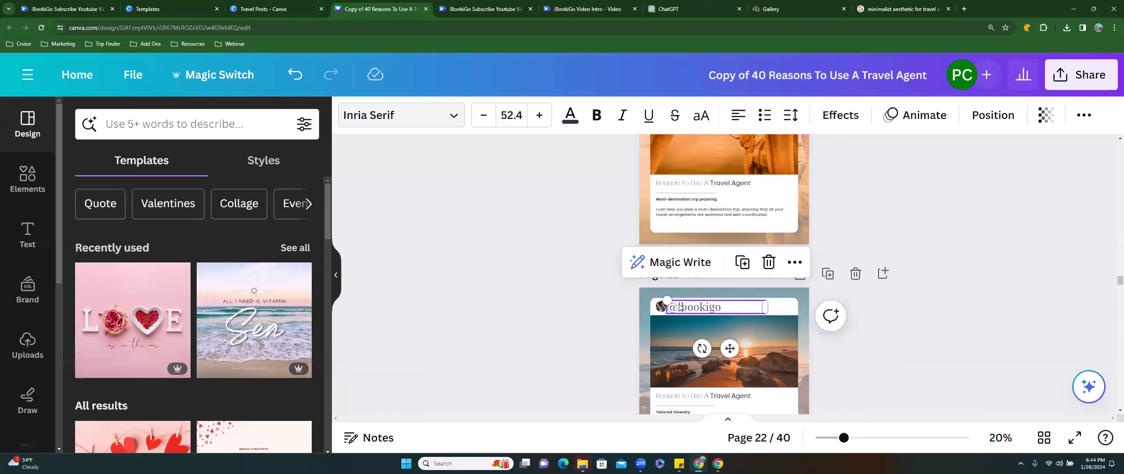
{"action": "scroll", "coordinate": [681, 310], "scroll_direction": "down", "scroll_amount": 3}
{"action": "left_click", "coordinate": [689, 343]}
{"action": "left_click", "coordinate": [689, 343]}
{"action": "scroll", "coordinate": [690, 341], "scroll_direction": "down", "scroll_amount": 3}
{"action": "left_click", "coordinate": [689, 341]}
{"action": "left_click", "coordinate": [689, 341]}
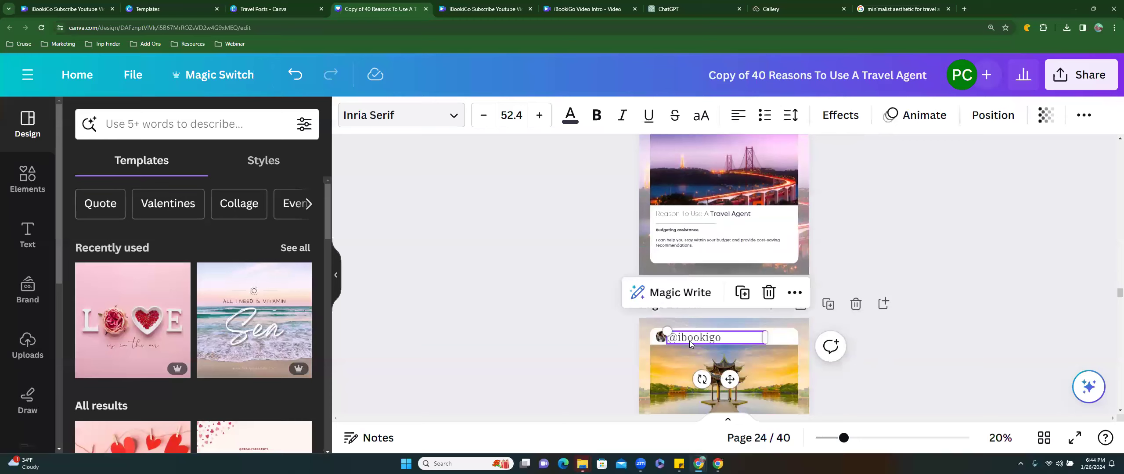
{"action": "scroll", "coordinate": [689, 340], "scroll_direction": "down", "scroll_amount": 3}
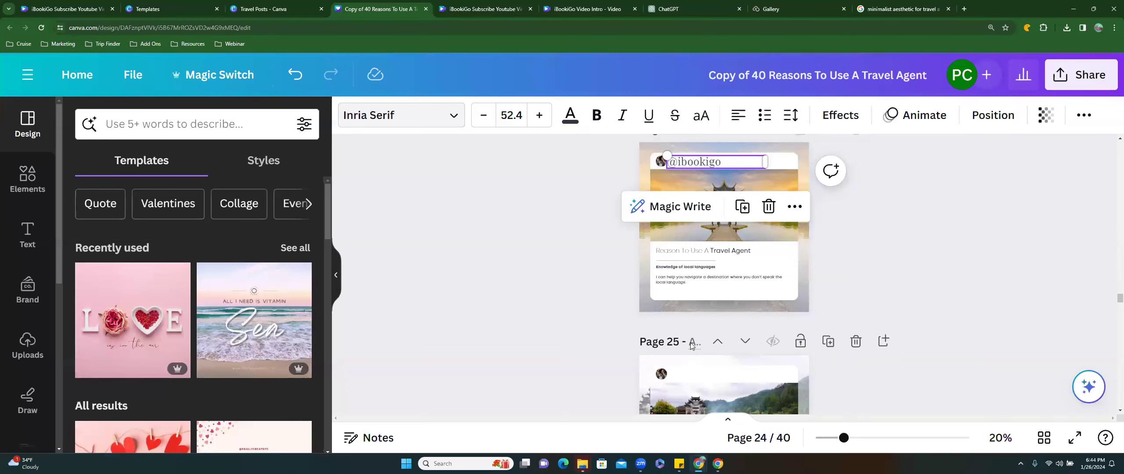
{"action": "scroll", "coordinate": [690, 328], "scroll_direction": "down", "scroll_amount": 3}
{"action": "left_click", "coordinate": [687, 289]}
{"action": "left_click", "coordinate": [688, 288]}
{"action": "left_click", "coordinate": [688, 288]}
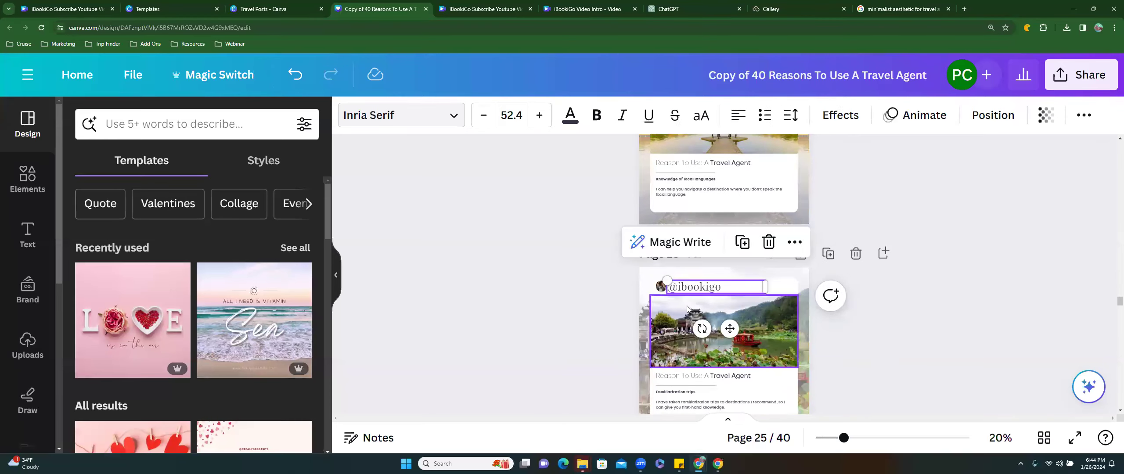
{"action": "scroll", "coordinate": [687, 307], "scroll_direction": "down", "scroll_amount": 3}
{"action": "left_click", "coordinate": [688, 326]}
{"action": "left_click", "coordinate": [687, 327]}
{"action": "scroll", "coordinate": [686, 334], "scroll_direction": "down", "scroll_amount": 5}
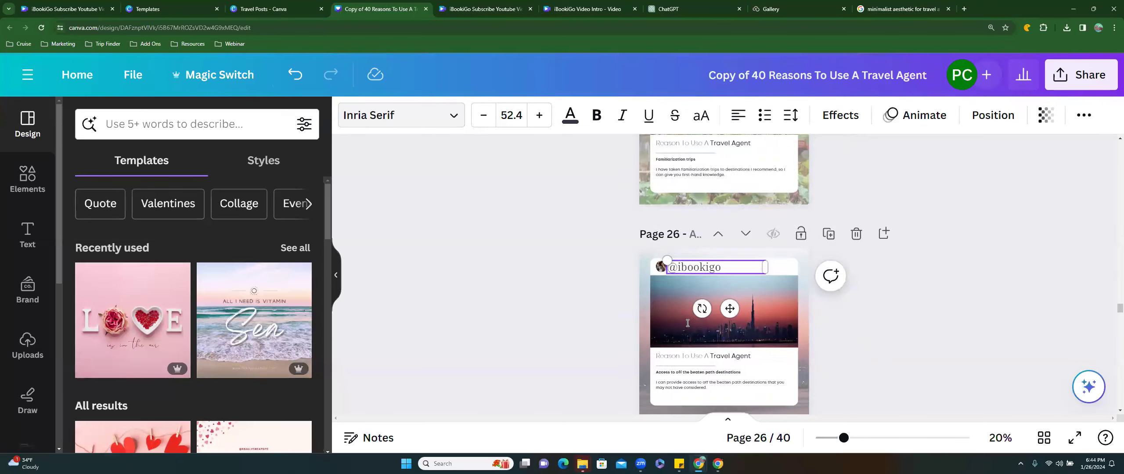
{"action": "left_click", "coordinate": [683, 362]}
{"action": "left_click", "coordinate": [683, 363]}
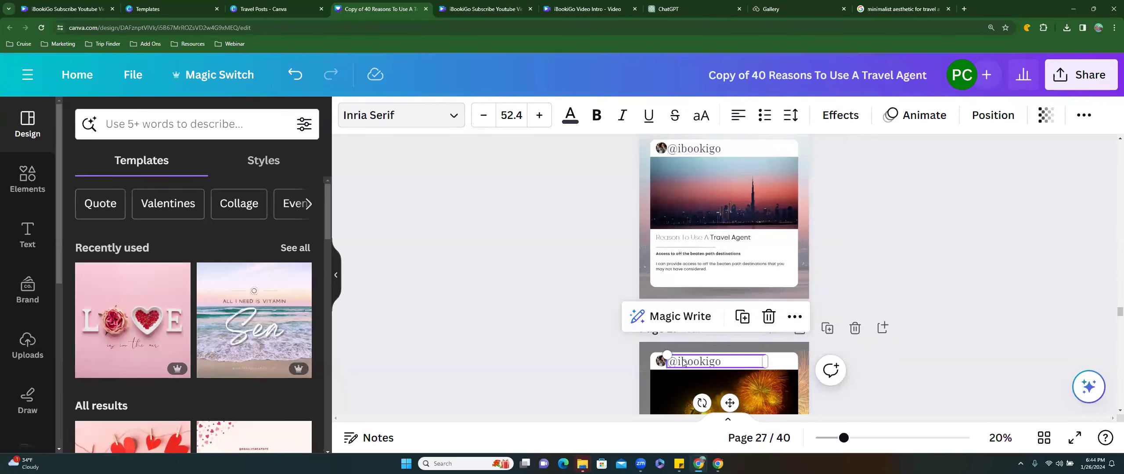
{"action": "scroll", "coordinate": [683, 357], "scroll_direction": "down", "scroll_amount": 5}
{"action": "scroll", "coordinate": [682, 351], "scroll_direction": "down", "scroll_amount": 3}
{"action": "left_click", "coordinate": [687, 270]}
{"action": "left_click", "coordinate": [687, 270]}
{"action": "scroll", "coordinate": [686, 268], "scroll_direction": "down", "scroll_amount": 4}
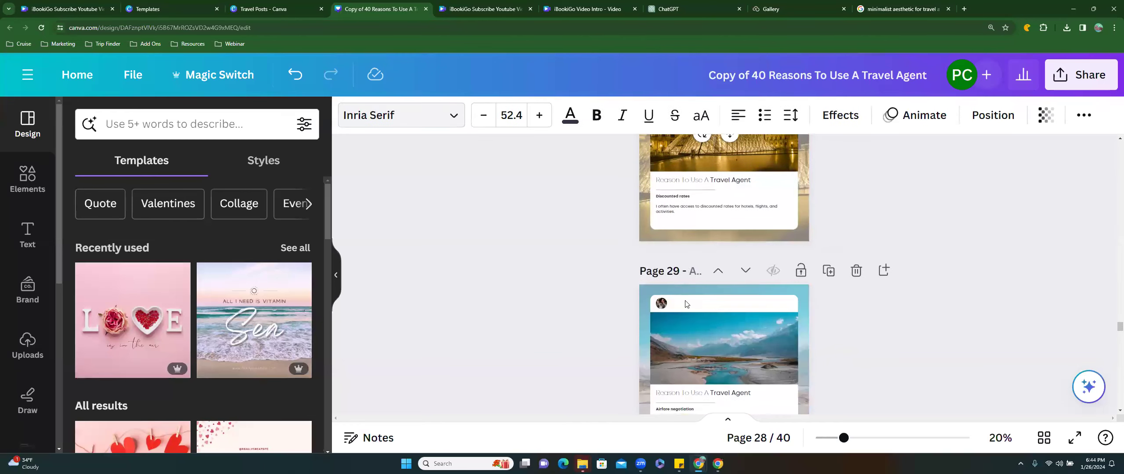
{"action": "left_click", "coordinate": [687, 314]}
{"action": "left_click", "coordinate": [685, 307]}
{"action": "left_click", "coordinate": [685, 306]}
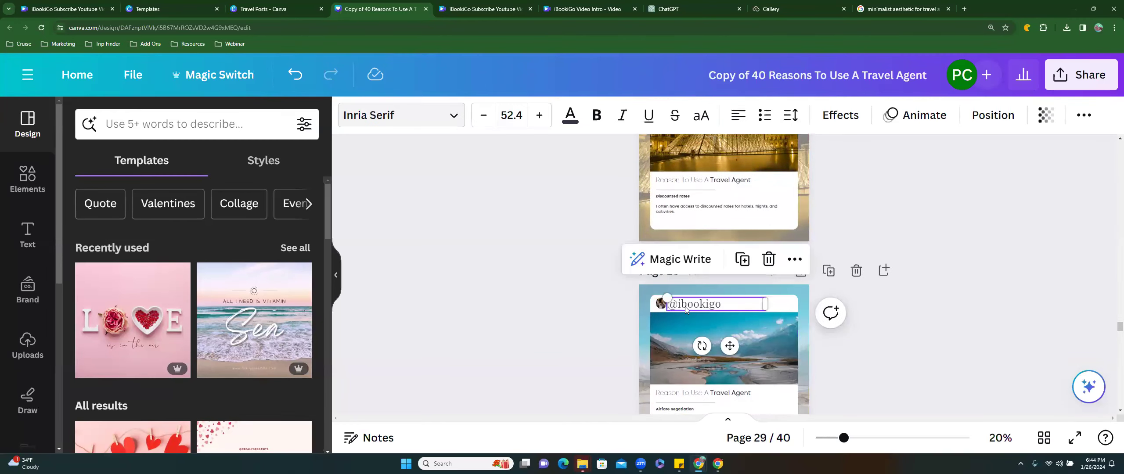
{"action": "scroll", "coordinate": [685, 307], "scroll_direction": "down", "scroll_amount": 2}
{"action": "scroll", "coordinate": [685, 308], "scroll_direction": "down", "scroll_amount": 2}
{"action": "left_click", "coordinate": [687, 345]}
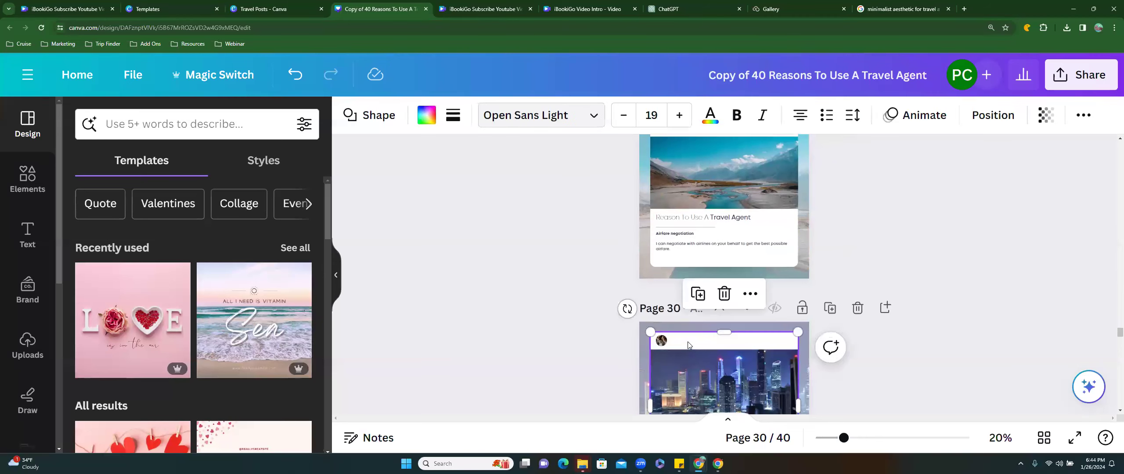
{"action": "left_click", "coordinate": [687, 343]}
{"action": "scroll", "coordinate": [689, 340], "scroll_direction": "down", "scroll_amount": 5}
{"action": "scroll", "coordinate": [690, 338], "scroll_direction": "down", "scroll_amount": 1}
{"action": "left_click", "coordinate": [692, 249]}
{"action": "left_click", "coordinate": [691, 249]}
{"action": "scroll", "coordinate": [699, 286], "scroll_direction": "down", "scroll_amount": 3}
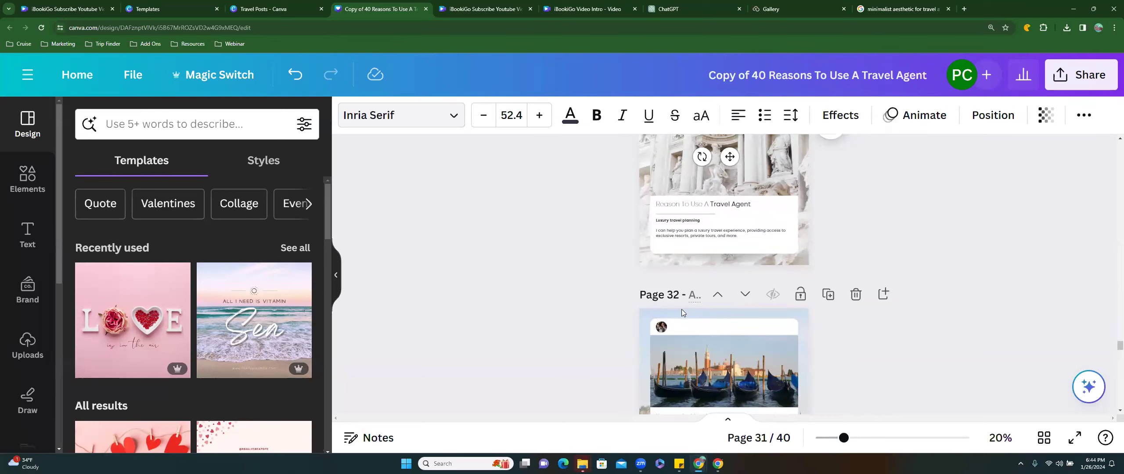
{"action": "left_click", "coordinate": [680, 330]}
{"action": "key", "text": "ctrl+v"}
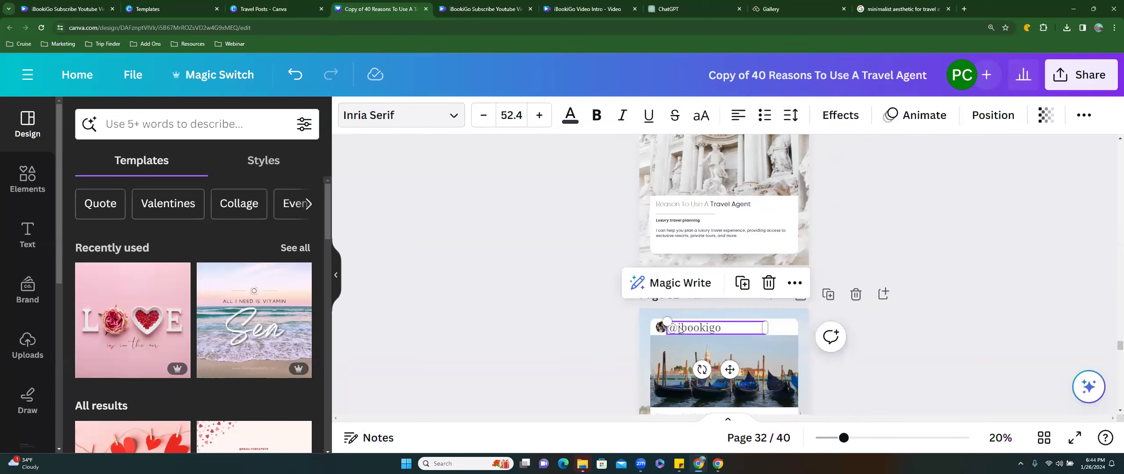
{"action": "scroll", "coordinate": [680, 326], "scroll_direction": "down", "scroll_amount": 4}
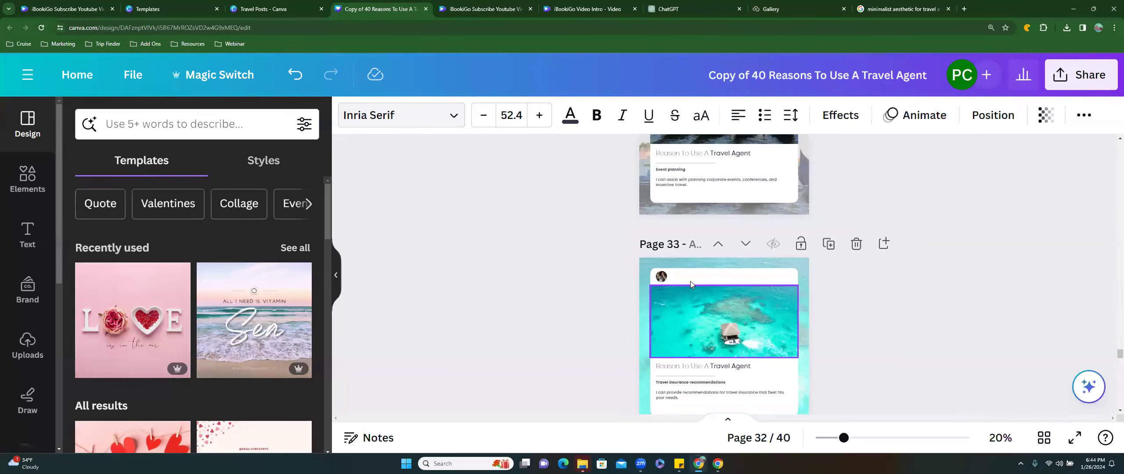
{"action": "left_click", "coordinate": [690, 283]}
{"action": "key", "text": "ctrl+v"}
{"action": "scroll", "coordinate": [694, 308], "scroll_direction": "down", "scroll_amount": 3}
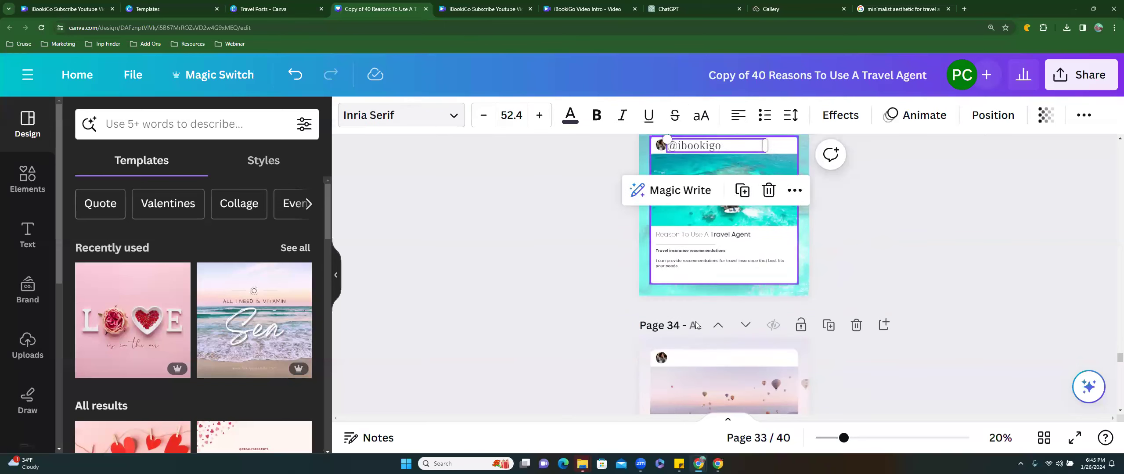
{"action": "left_click", "coordinate": [693, 359]}
{"action": "key", "text": "ctrl+v"}
{"action": "scroll", "coordinate": [693, 363], "scroll_direction": "down", "scroll_amount": 4}
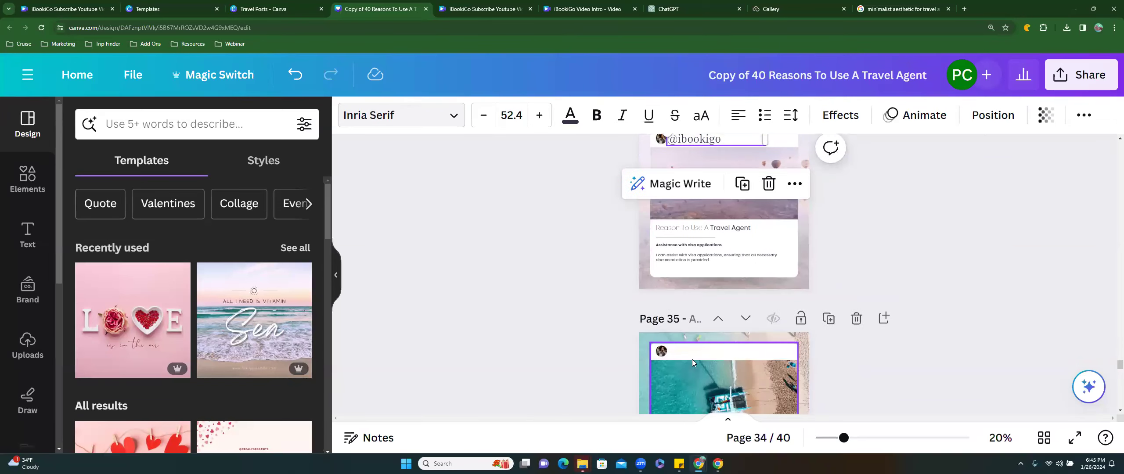
{"action": "left_click", "coordinate": [692, 363]}
{"action": "left_click", "coordinate": [690, 353]}
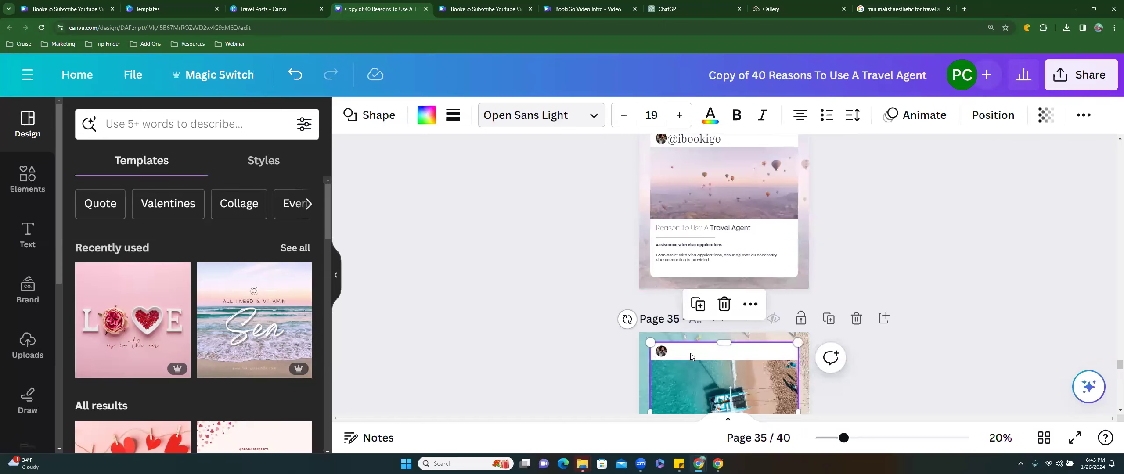
{"action": "key", "text": "ctrl+v"}
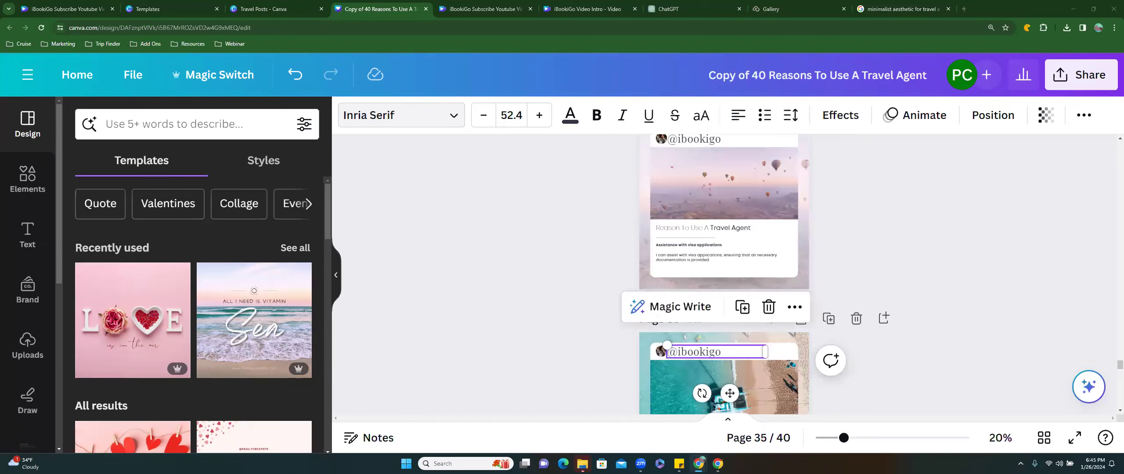
{"action": "scroll", "coordinate": [725, 345], "scroll_direction": "down", "scroll_amount": 3}
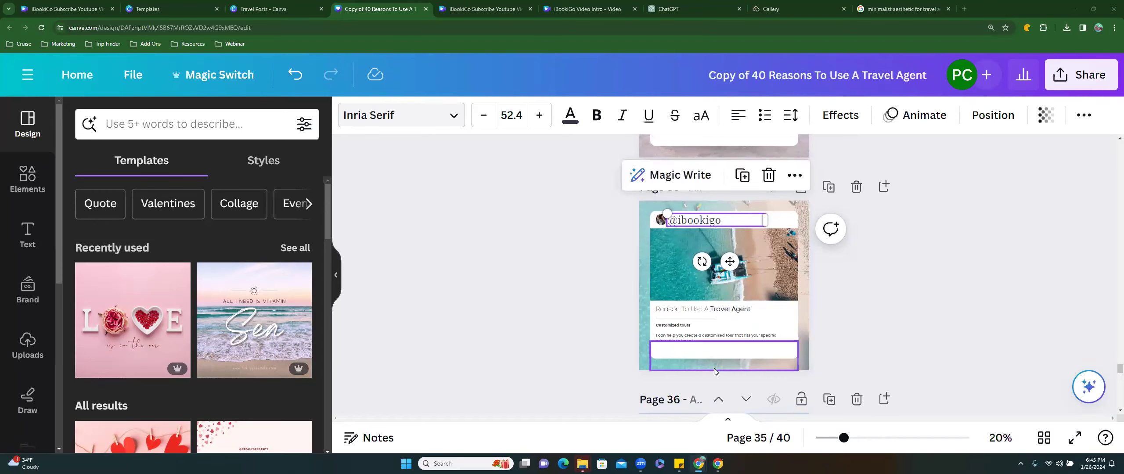
{"action": "scroll", "coordinate": [714, 368], "scroll_direction": "down", "scroll_amount": 2}
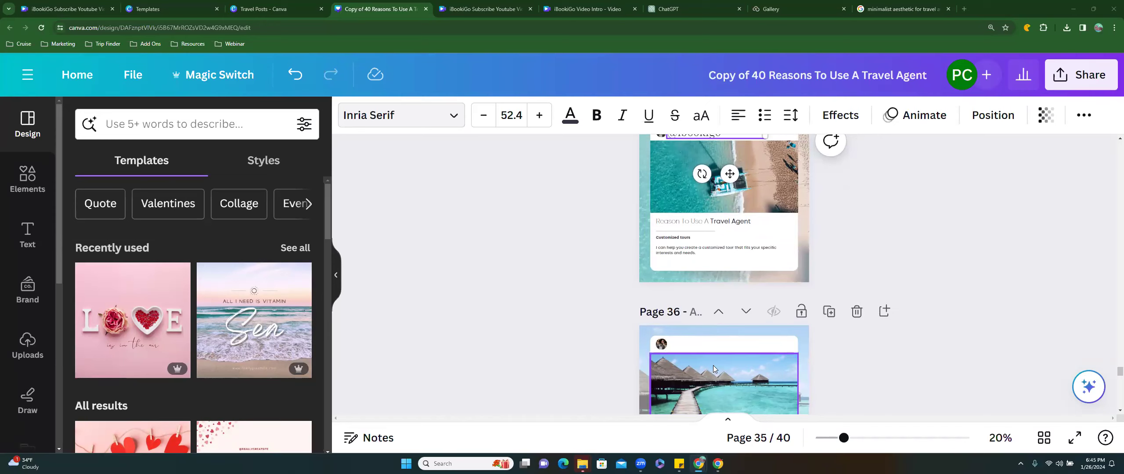
{"action": "left_click", "coordinate": [702, 346]}
{"action": "left_click", "coordinate": [701, 345]}
{"action": "scroll", "coordinate": [691, 369], "scroll_direction": "down", "scroll_amount": 4}
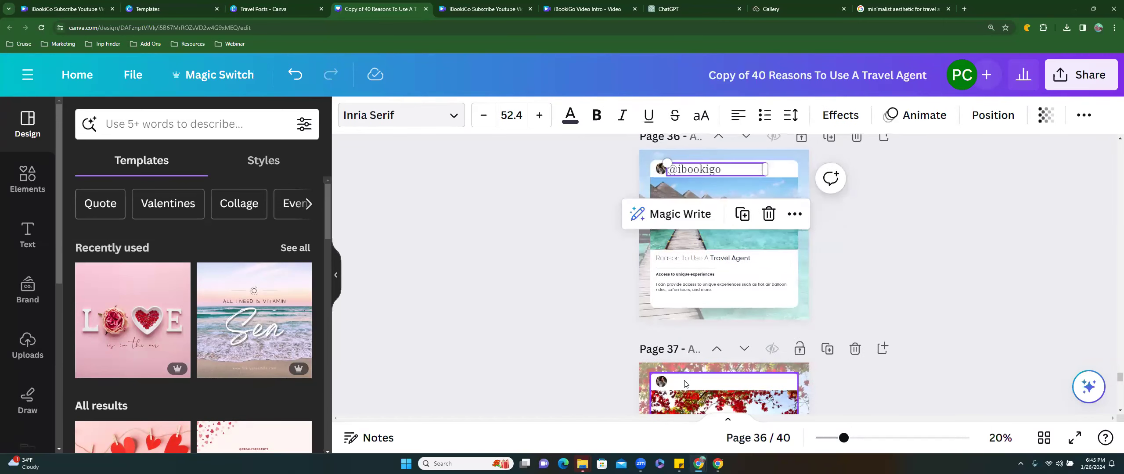
{"action": "left_click", "coordinate": [685, 385]}
{"action": "scroll", "coordinate": [684, 386], "scroll_direction": "down", "scroll_amount": 4}
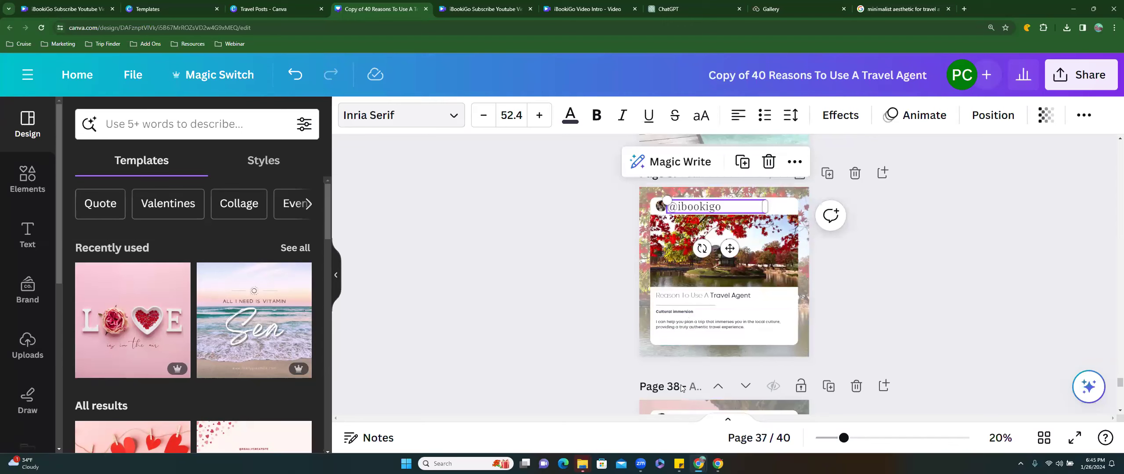
{"action": "scroll", "coordinate": [681, 388], "scroll_direction": "down", "scroll_amount": 3}
{"action": "left_click", "coordinate": [689, 289]}
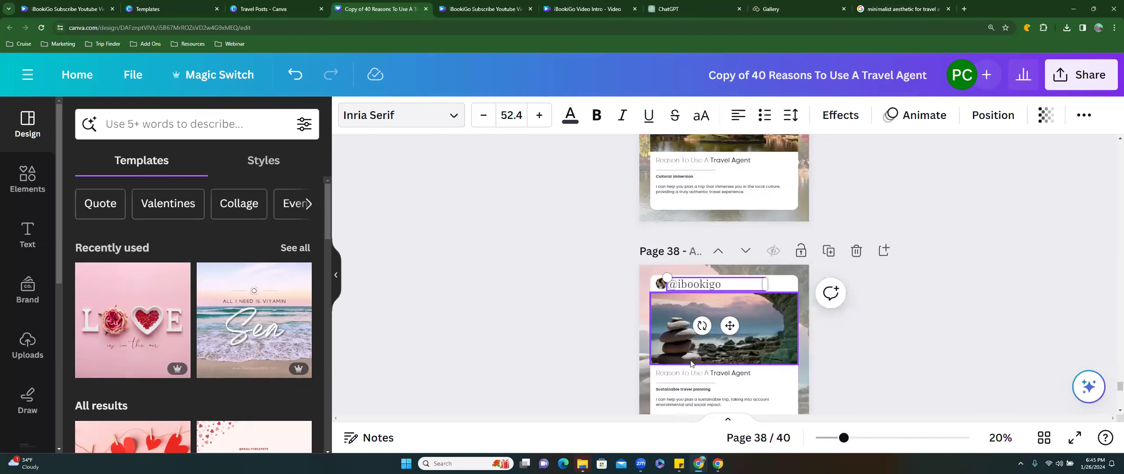
{"action": "scroll", "coordinate": [690, 363], "scroll_direction": "down", "scroll_amount": 4}
{"action": "left_click", "coordinate": [694, 326]}
{"action": "left_click", "coordinate": [694, 326]}
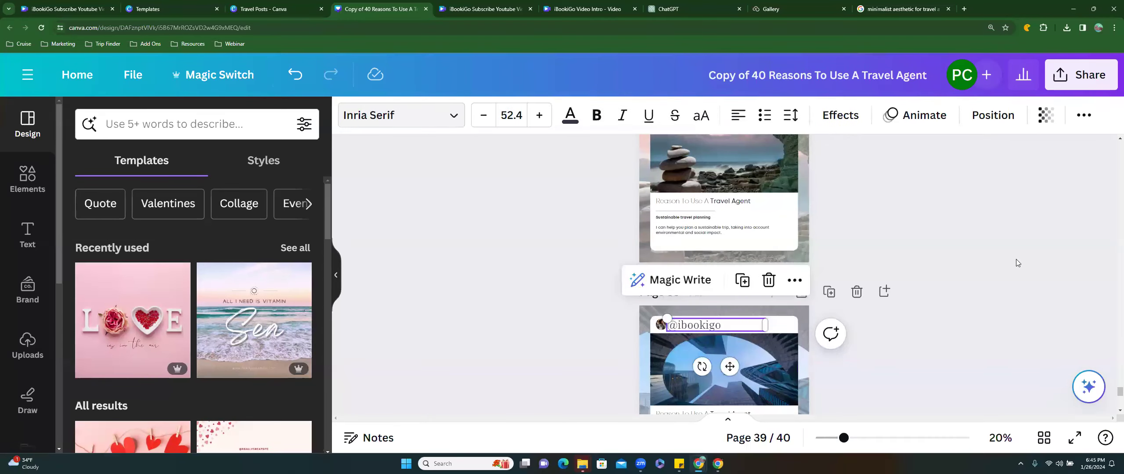
{"action": "scroll", "coordinate": [1115, 391], "scroll_direction": "up", "scroll_amount": 10}
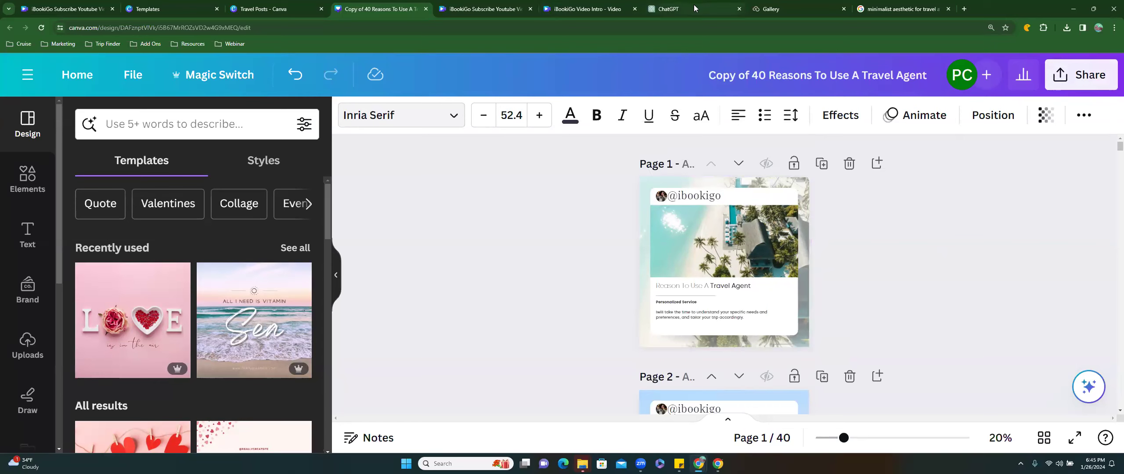
Search Google for "postly", open the Postly website from the results and go to its login to reach the dashboard
{"action": "left_click", "coordinate": [900, 8]}
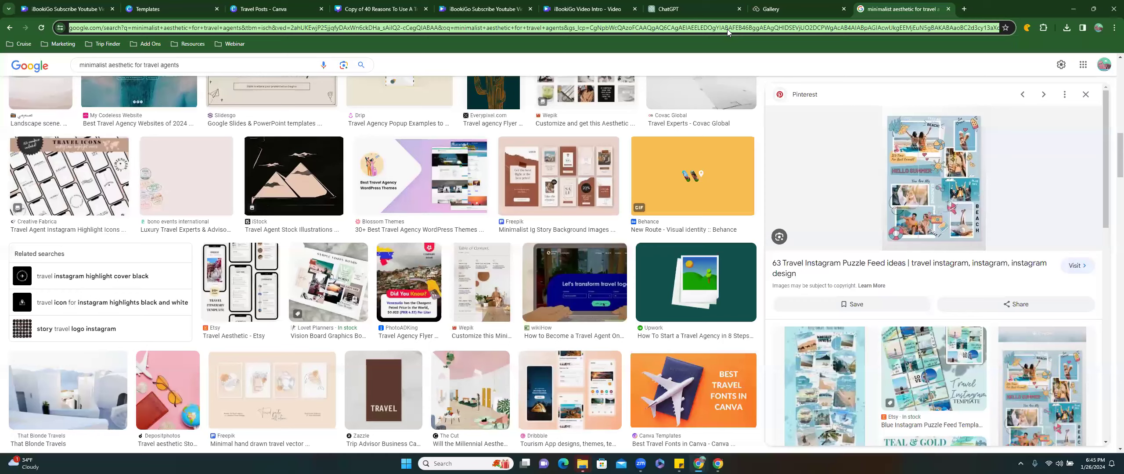
{"action": "left_click", "coordinate": [727, 29]}
{"action": "key", "text": "ctrl+a"}
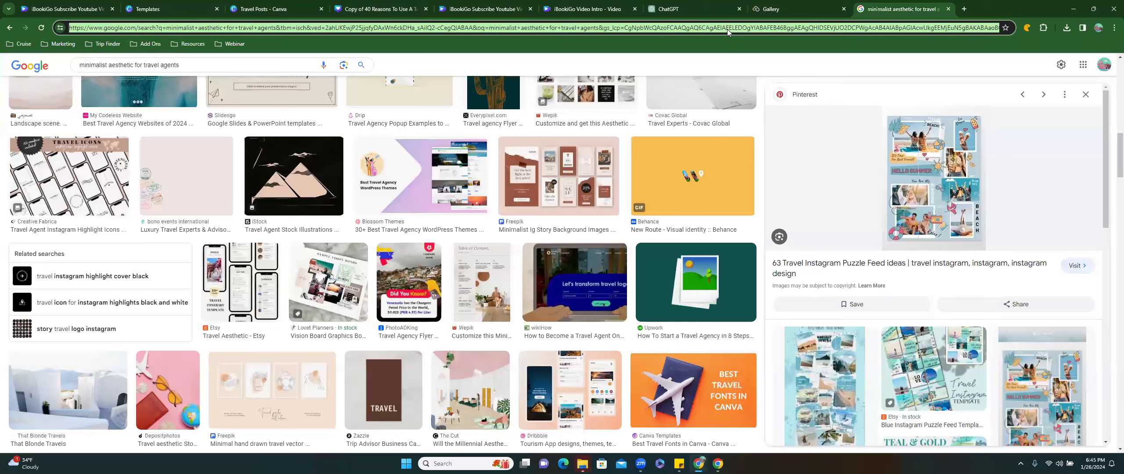
{"action": "type", "text": "postly."}
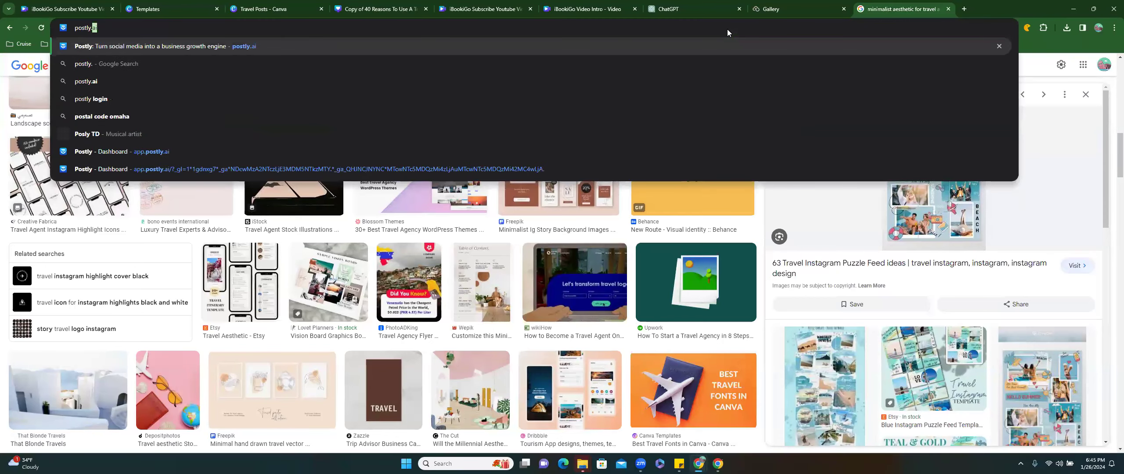
{"action": "type", "text": "com"}
{"action": "key", "text": "BackSpace"}
{"action": "key", "text": "BackSpace"}
{"action": "key", "text": "BackSpace"}
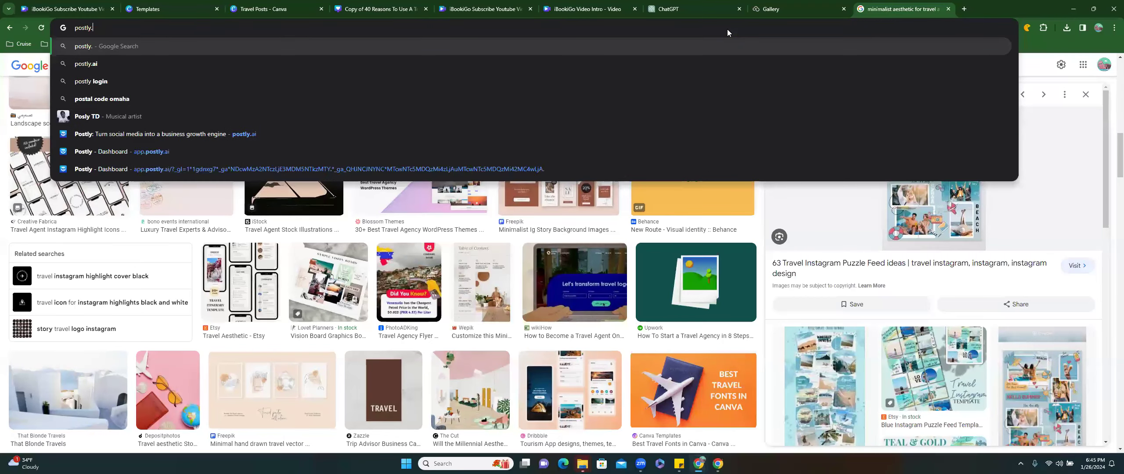
{"action": "key", "text": "BackSpace"}
{"action": "key", "text": "Return"}
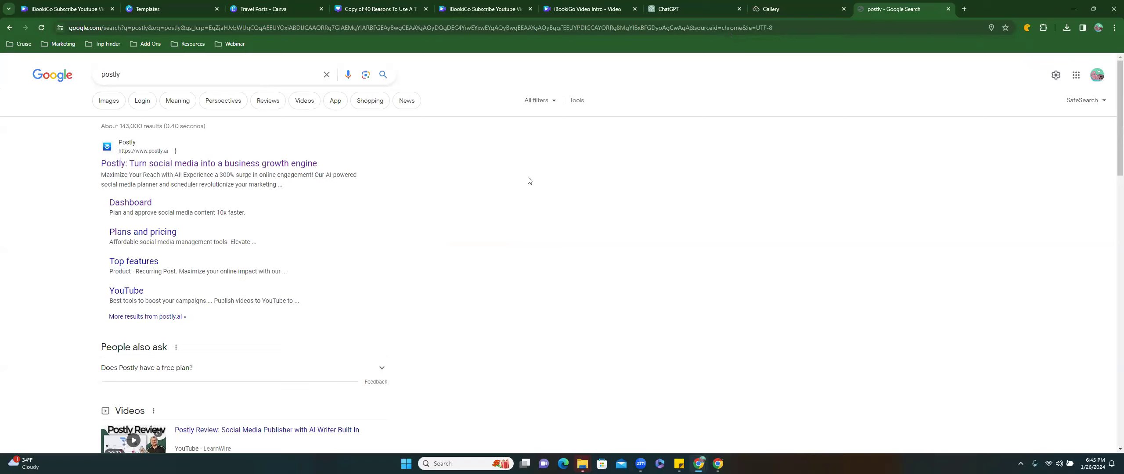
{"action": "left_click", "coordinate": [205, 165]}
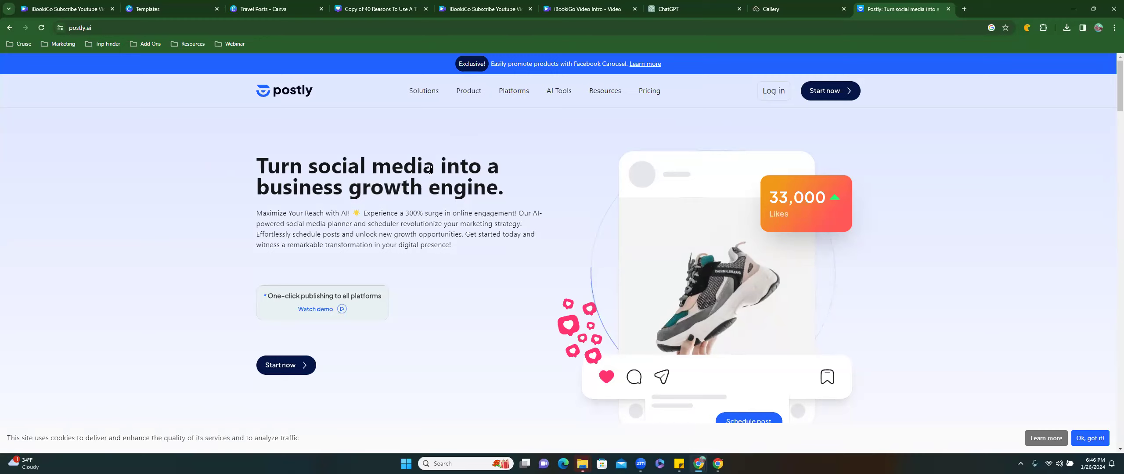
{"action": "left_click", "coordinate": [782, 94]}
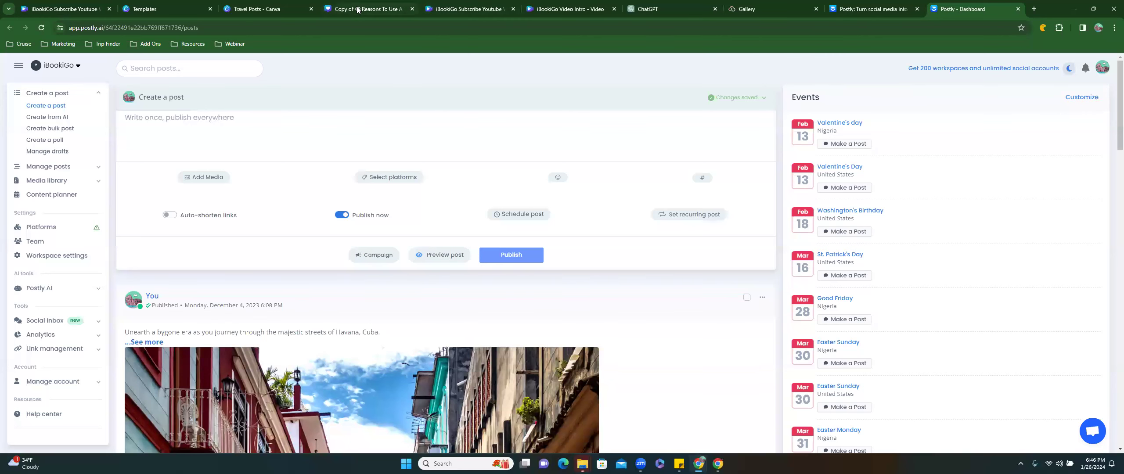
Copy the background photo of page 1 in the 40 Reasons design and switch back to the Postly dashboard
{"action": "left_click", "coordinate": [392, 11]}
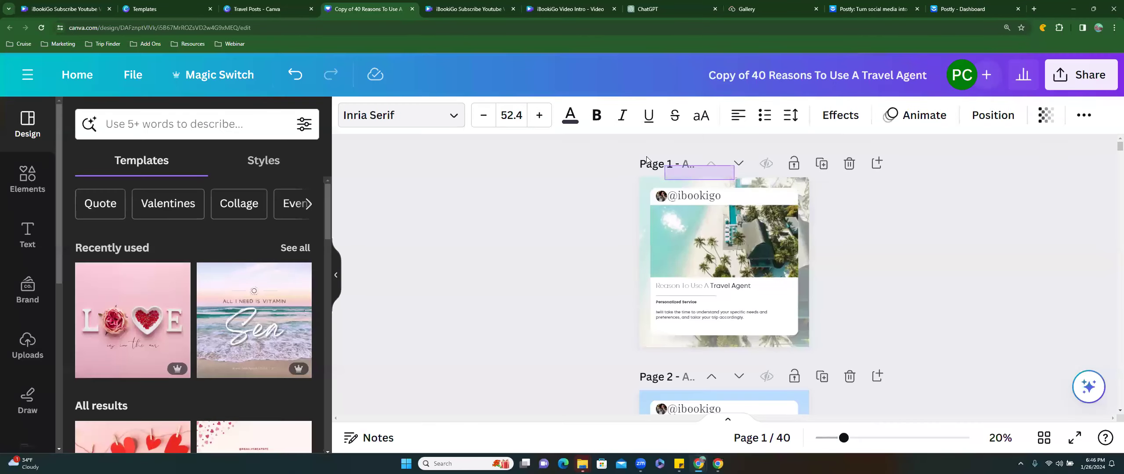
{"action": "left_click", "coordinate": [641, 216]}
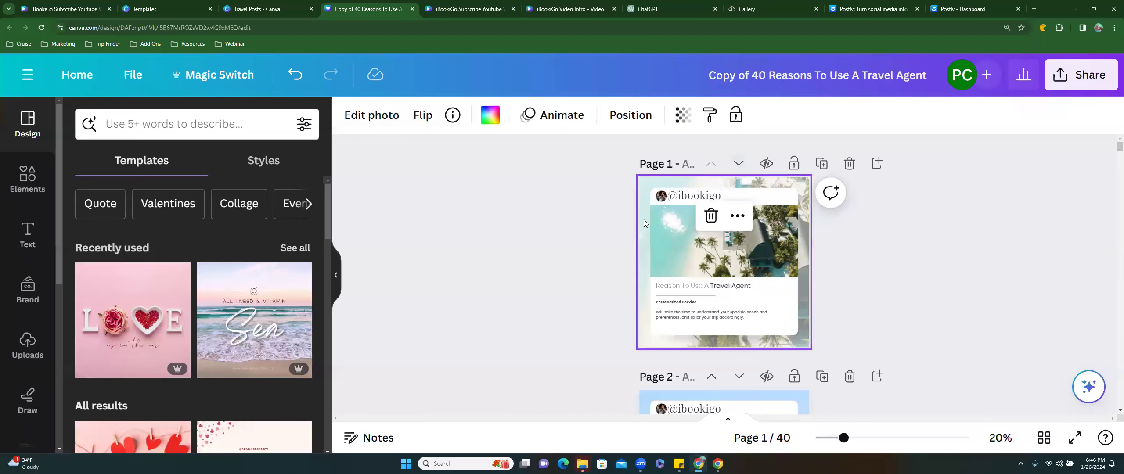
{"action": "left_click", "coordinate": [634, 196]}
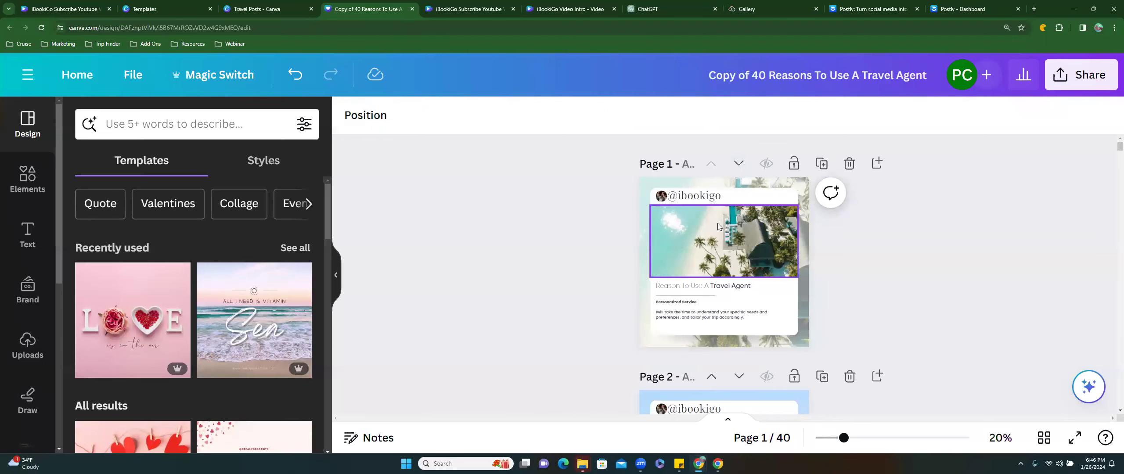
{"action": "left_click", "coordinate": [642, 294]}
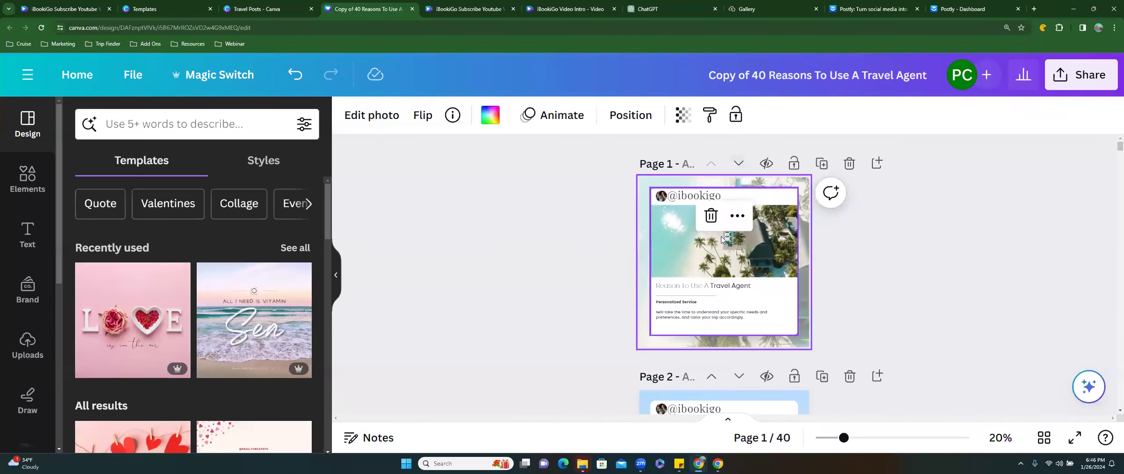
{"action": "left_click", "coordinate": [745, 219]}
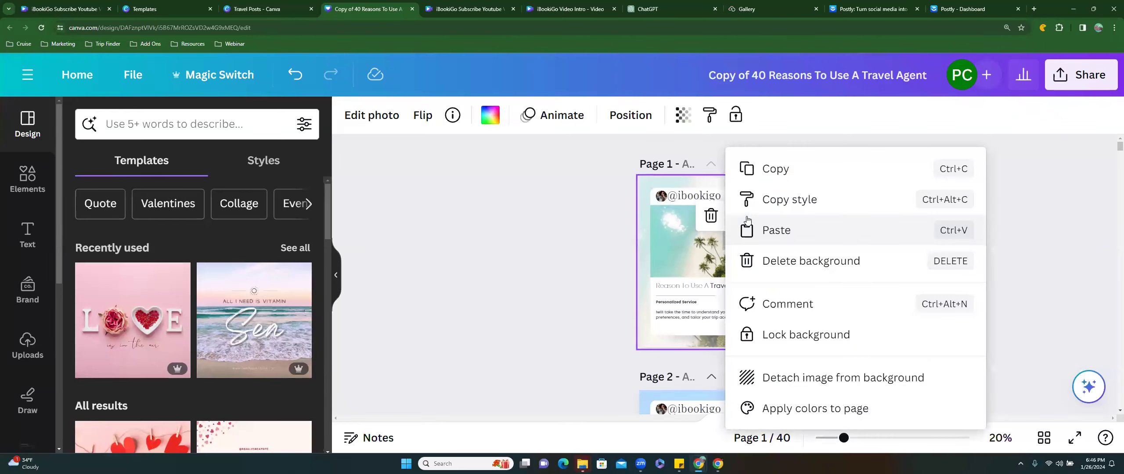
{"action": "left_click", "coordinate": [792, 169]}
{"action": "left_click", "coordinate": [968, 12]}
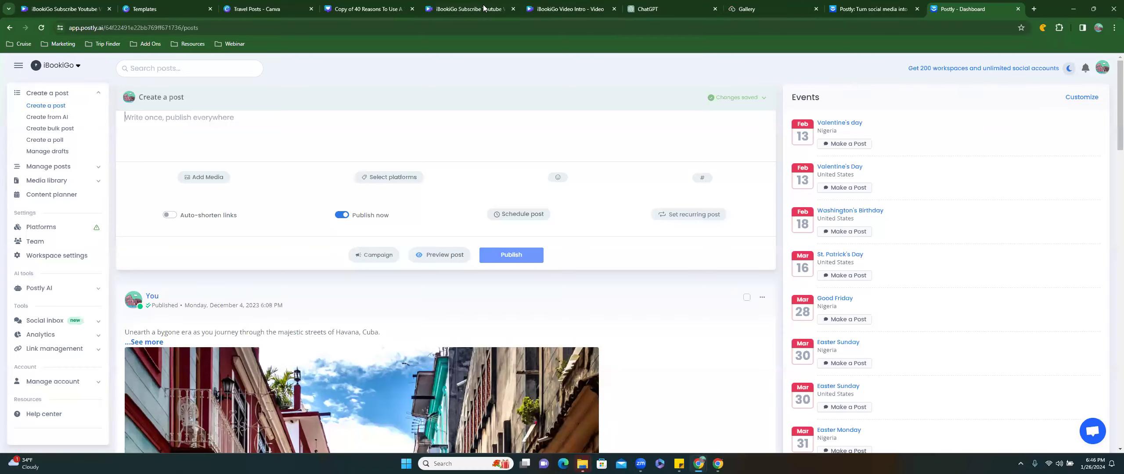
Return to the 40 Reasons design in Canva and download it as PNG at size 1
{"action": "left_click", "coordinate": [553, 9]}
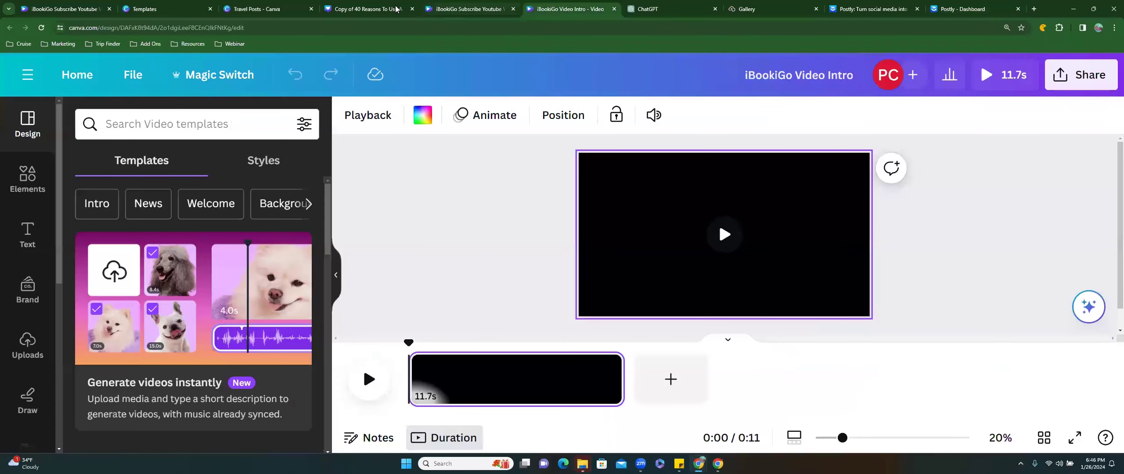
{"action": "left_click", "coordinate": [373, 9]}
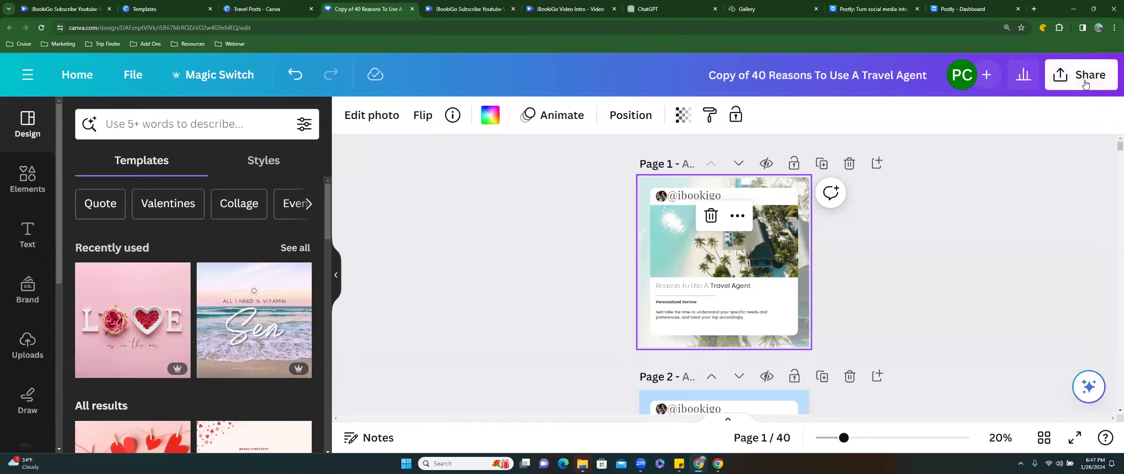
{"action": "left_click", "coordinate": [1084, 84]}
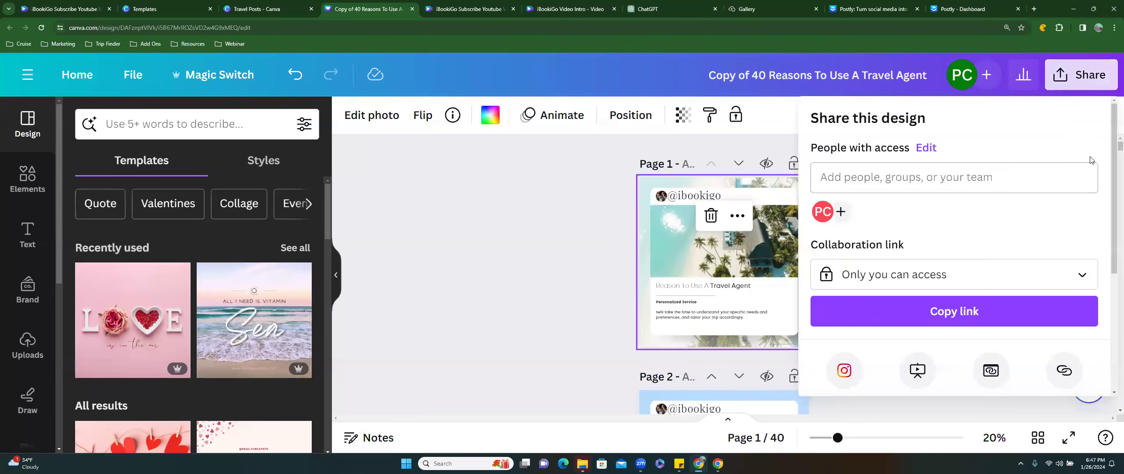
{"action": "left_click_drag", "start_coordinate": [1111, 154], "coordinate": [1111, 269]}
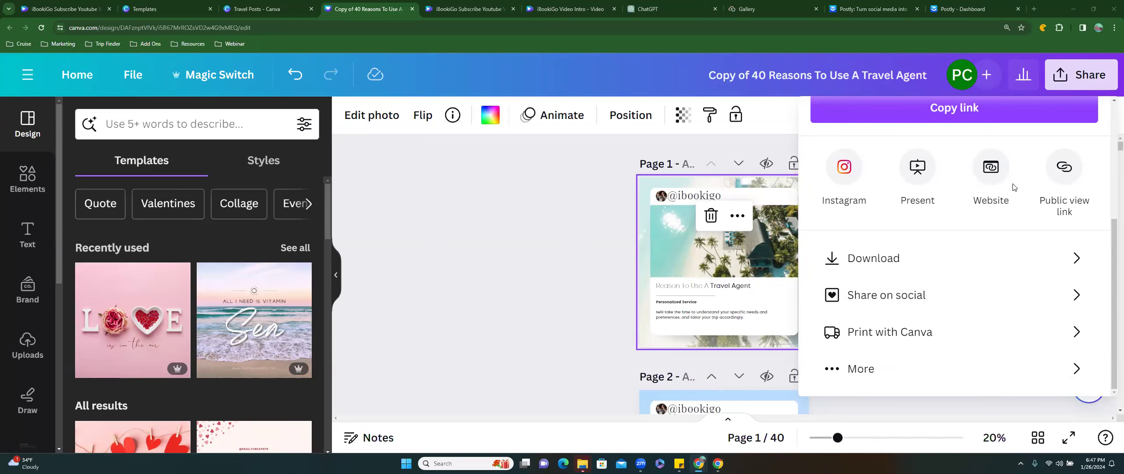
{"action": "left_click", "coordinate": [1017, 261]}
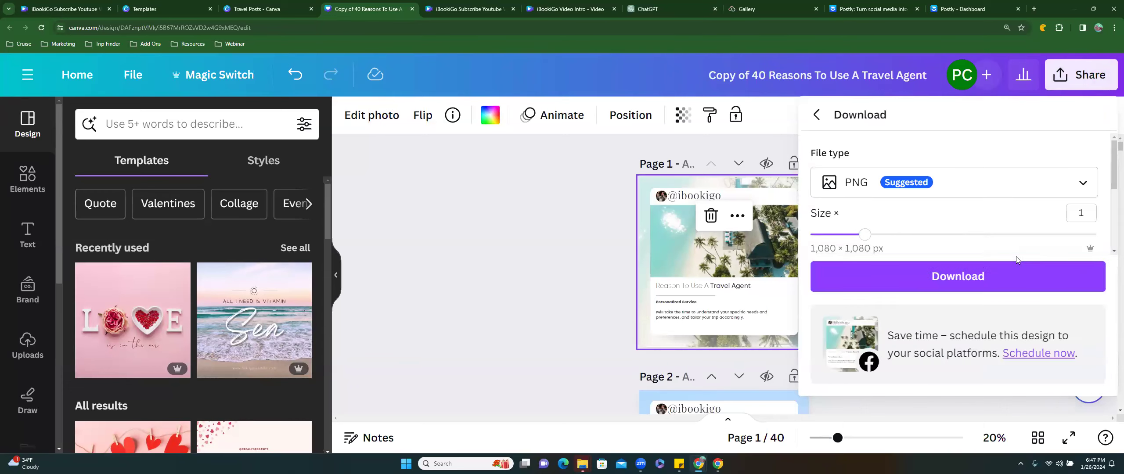
{"action": "left_click", "coordinate": [999, 275]}
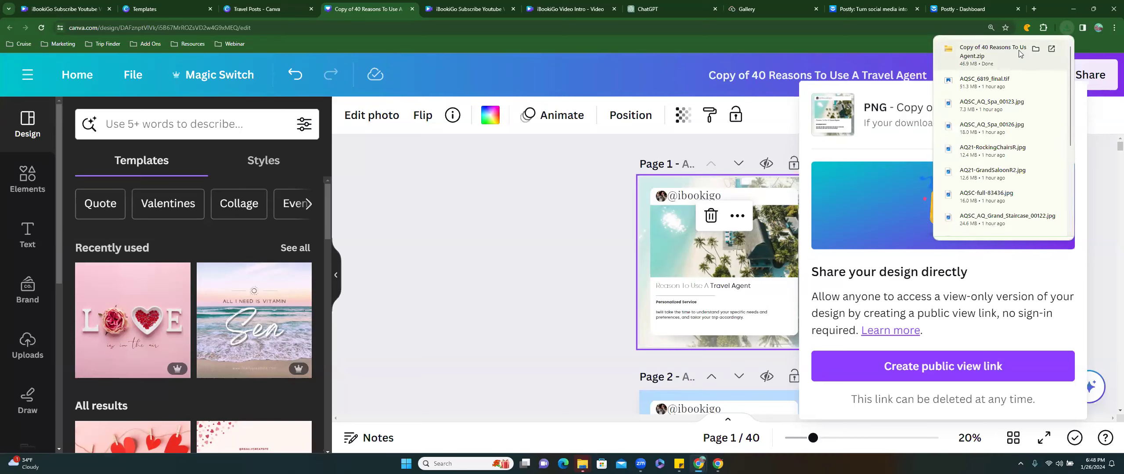
{"action": "left_click", "coordinate": [584, 159]}
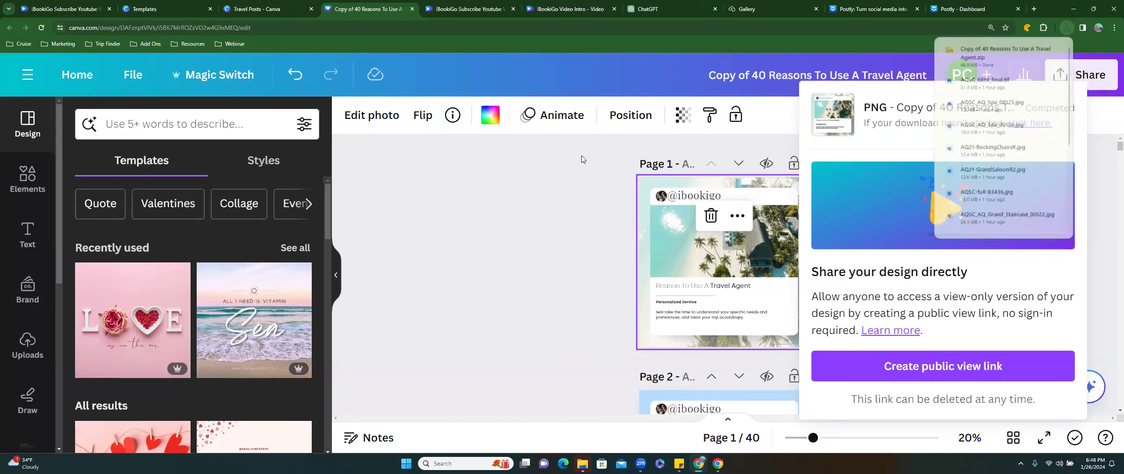
{"action": "left_click", "coordinate": [584, 159]}
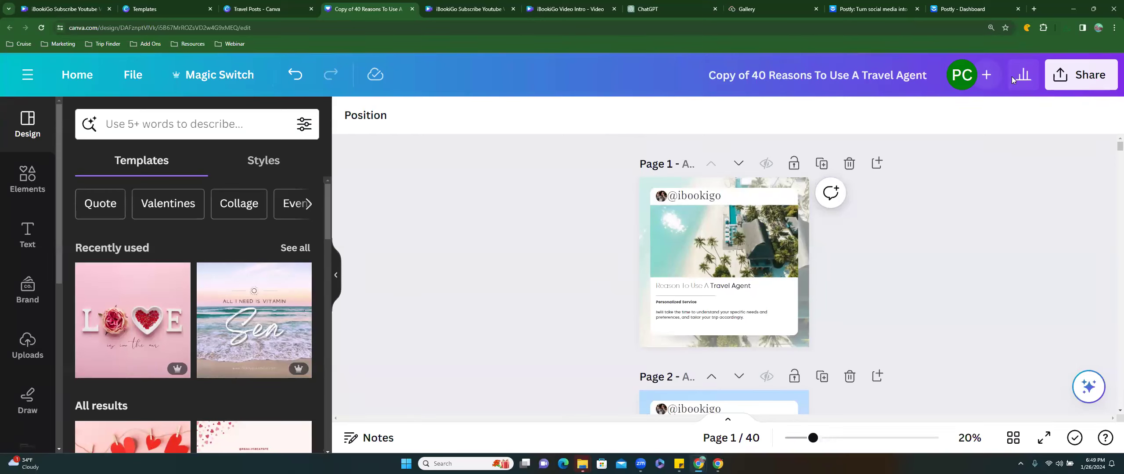
Switch to File Explorer, go to Downloads and open the "Copy of 40 Reasons To Use A Travel Agent" zip archive
{"action": "left_click", "coordinate": [1076, 73]}
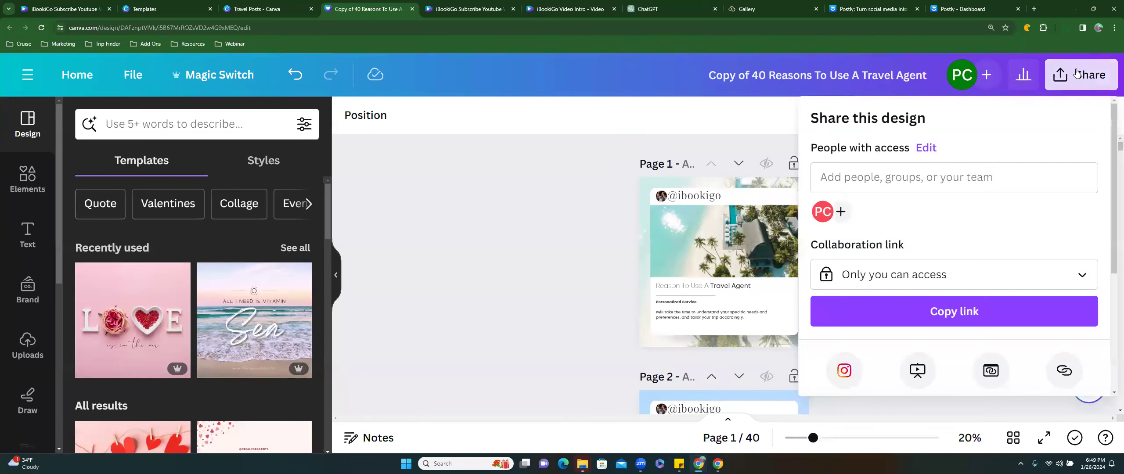
{"action": "left_click_drag", "start_coordinate": [1111, 138], "coordinate": [1111, 263]}
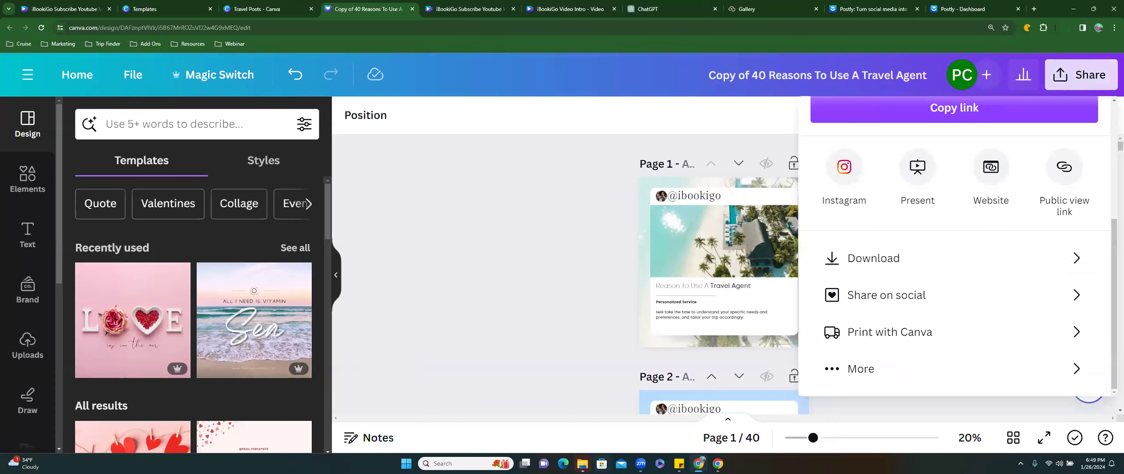
{"action": "mouse_move", "coordinate": [582, 463]}
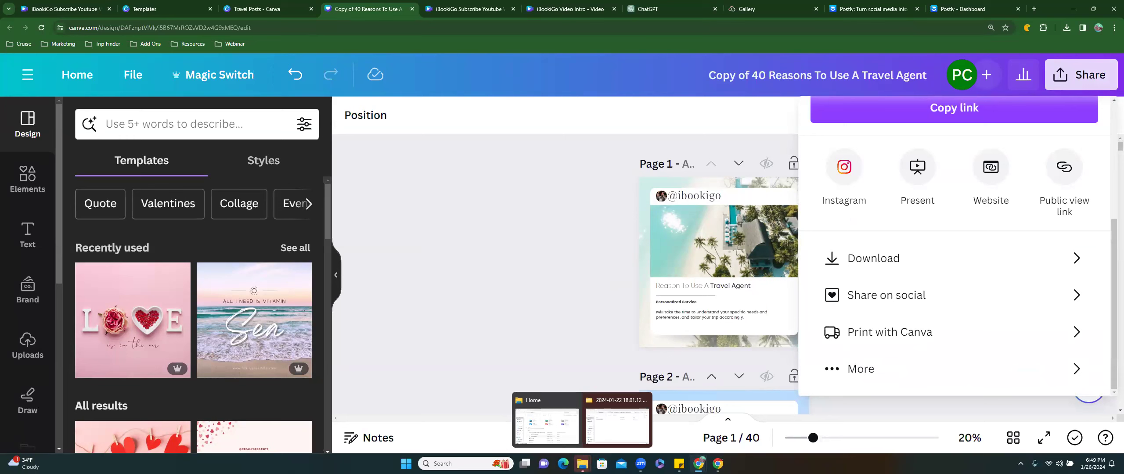
{"action": "left_click", "coordinate": [543, 401]}
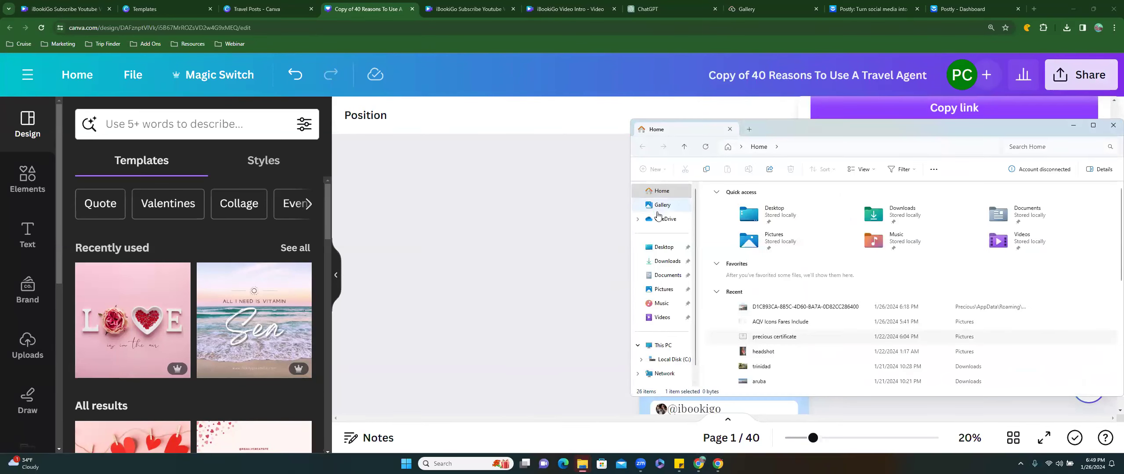
{"action": "left_click", "coordinate": [668, 262]}
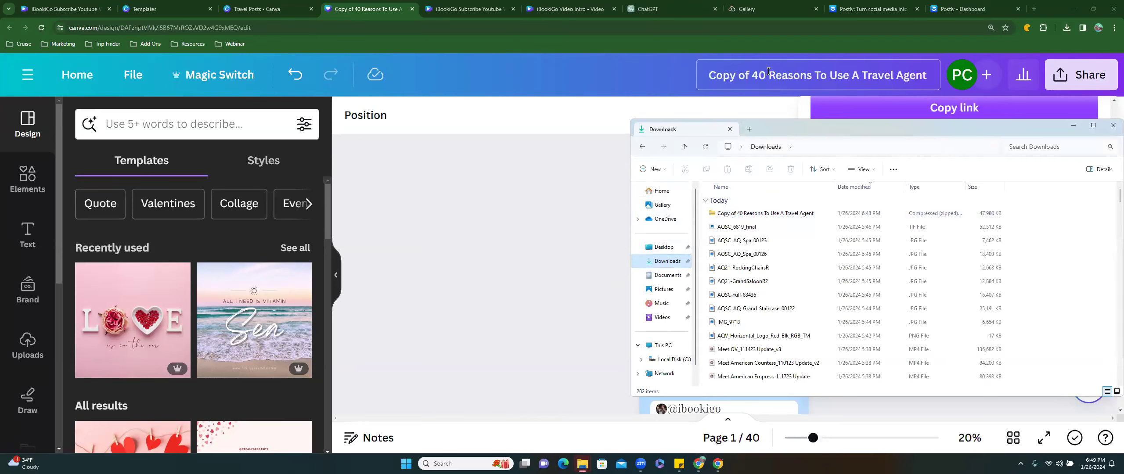
{"action": "double_click", "coordinate": [764, 214]}
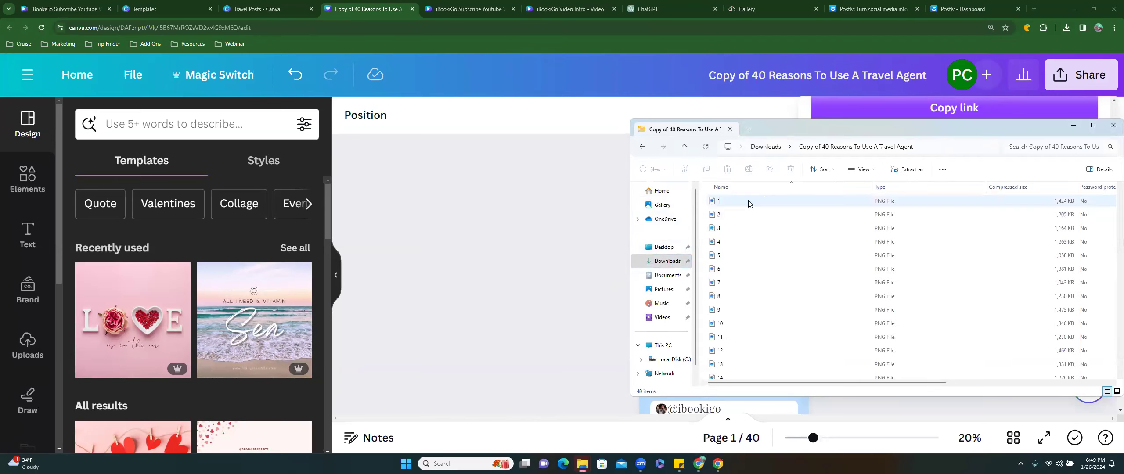
Review the list of PNG files in the archive, move the window aside and switch to the Postly dashboard
{"action": "scroll", "coordinate": [749, 235], "scroll_direction": "down", "scroll_amount": 5}
{"action": "scroll", "coordinate": [749, 237], "scroll_direction": "down", "scroll_amount": 4}
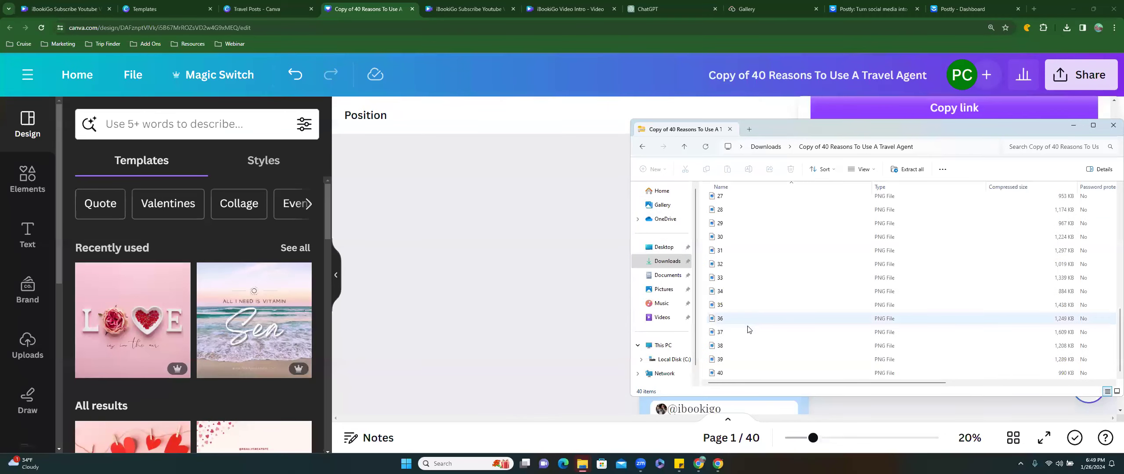
{"action": "scroll", "coordinate": [742, 233], "scroll_direction": "up", "scroll_amount": 9}
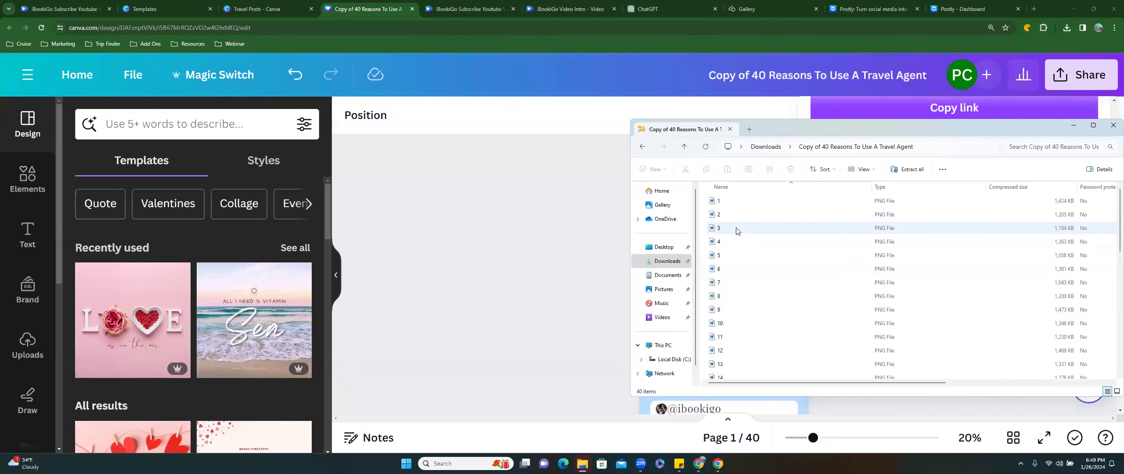
{"action": "left_click_drag", "start_coordinate": [842, 131], "coordinate": [932, 240]}
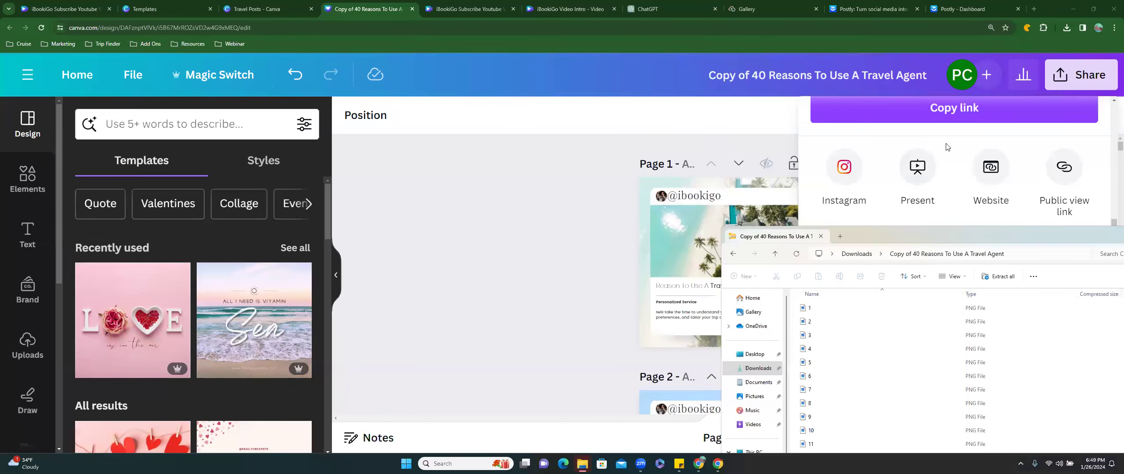
{"action": "left_click", "coordinate": [541, 151]}
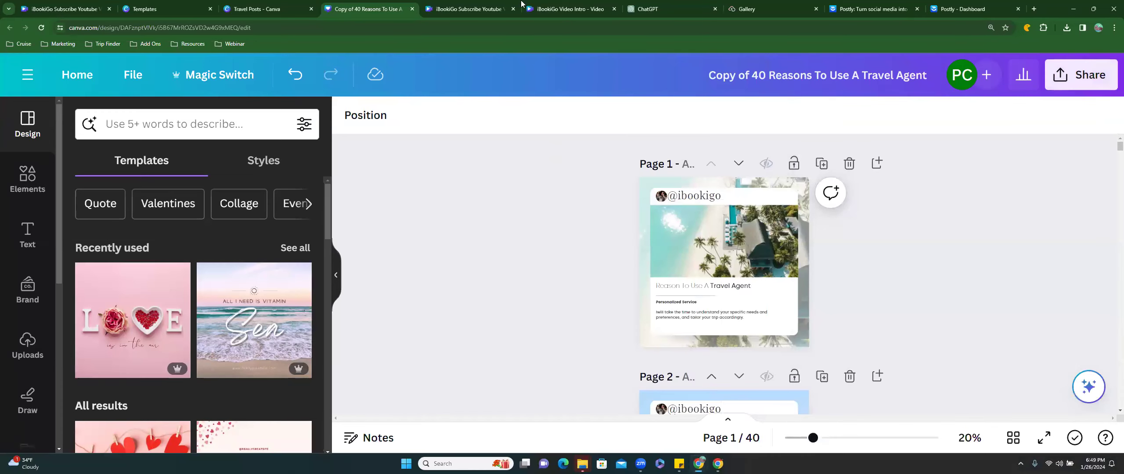
{"action": "left_click", "coordinate": [971, 11]}
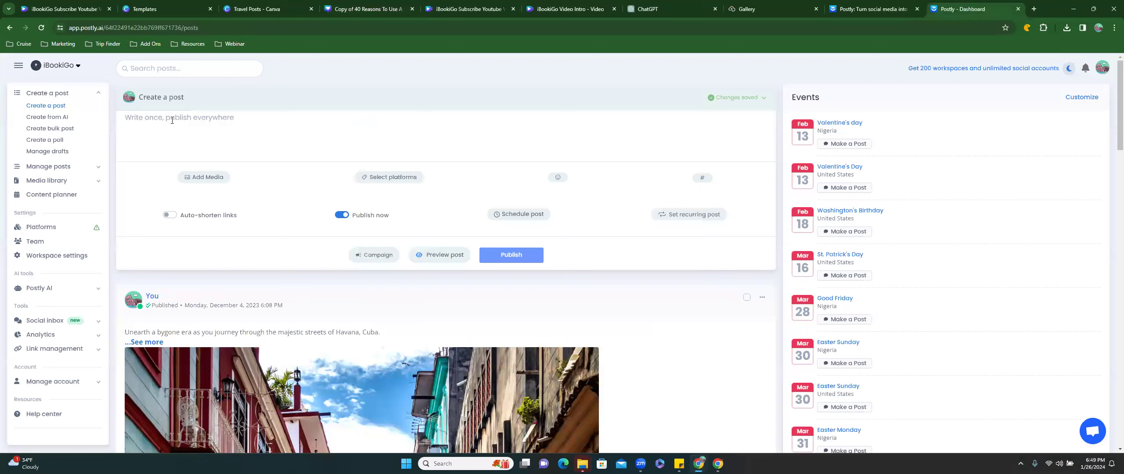
{"action": "left_click", "coordinate": [199, 177]}
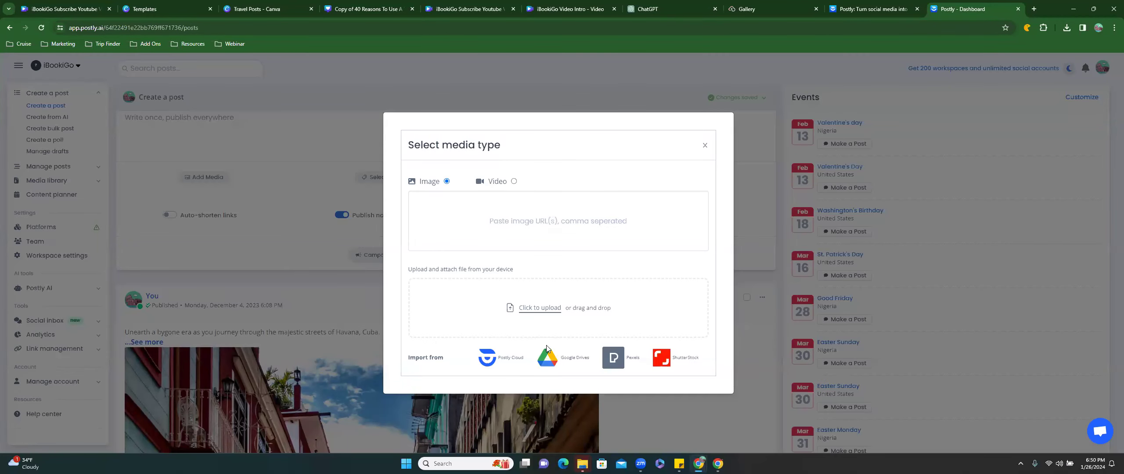
{"action": "left_click", "coordinate": [537, 308]}
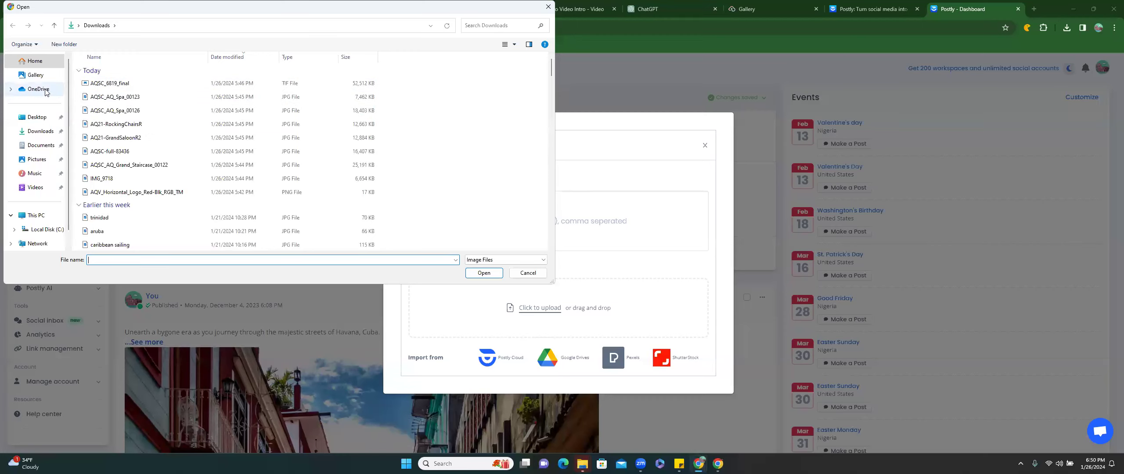
{"action": "left_click", "coordinate": [42, 133]}
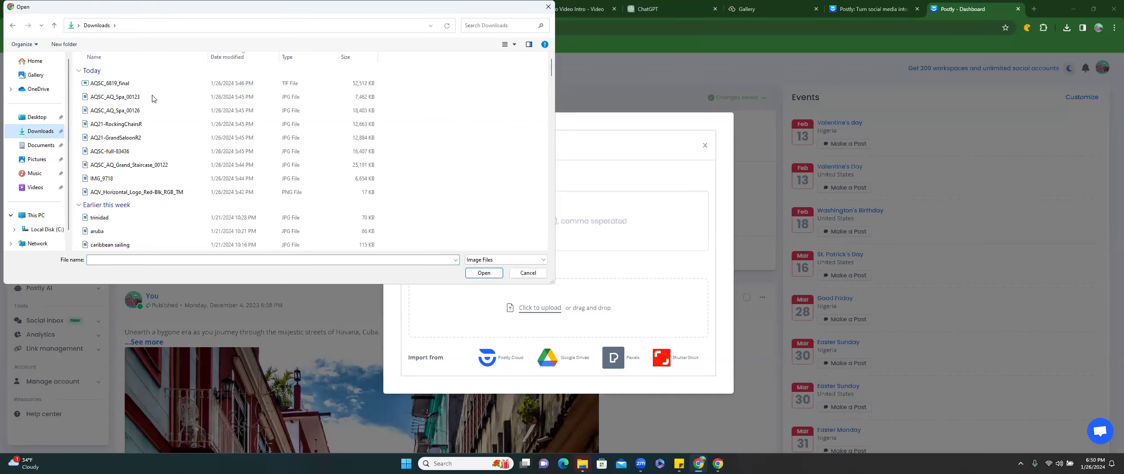
{"action": "scroll", "coordinate": [65, 132], "scroll_direction": "down", "scroll_amount": 1}
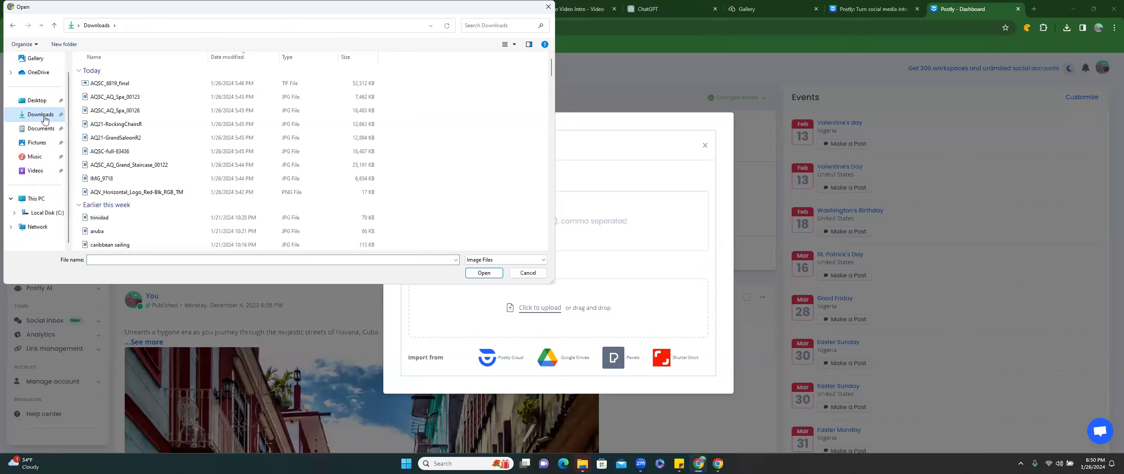
{"action": "left_click", "coordinate": [41, 102]}
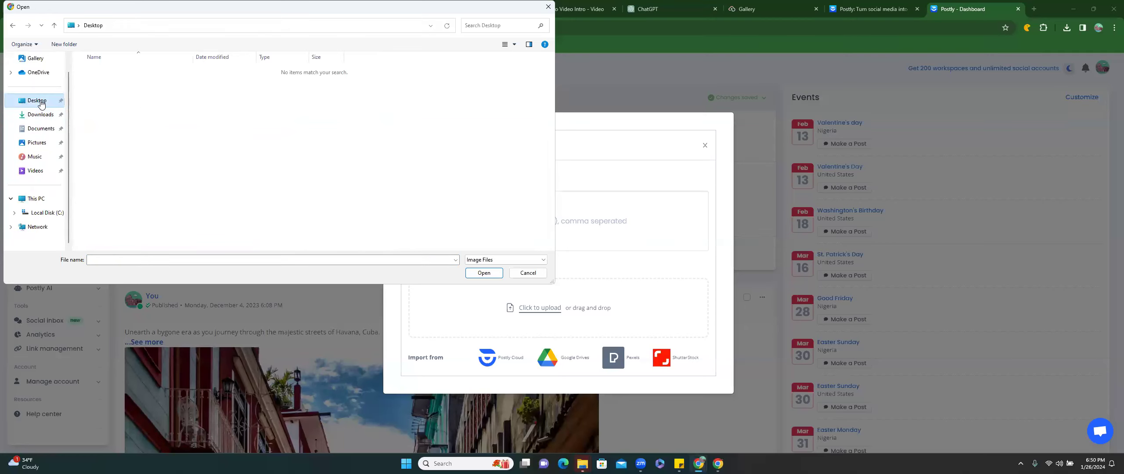
{"action": "left_click", "coordinate": [39, 114]}
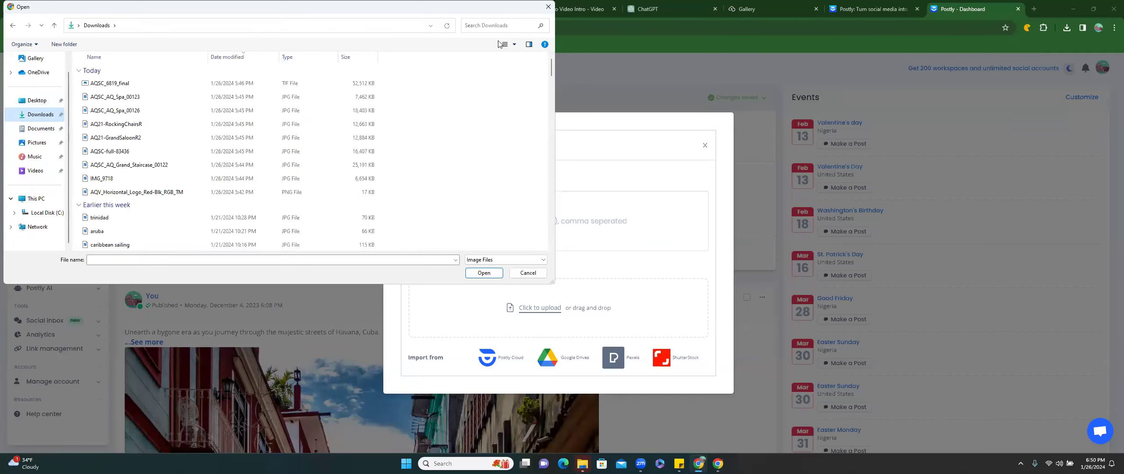
{"action": "mouse_move", "coordinate": [552, 67]}
{"action": "left_mouse_down"}
{"action": "mouse_move", "coordinate": [562, 143]}
{"action": "mouse_move", "coordinate": [551, 69]}
{"action": "left_mouse_up"}
{"action": "left_click", "coordinate": [547, 7]}
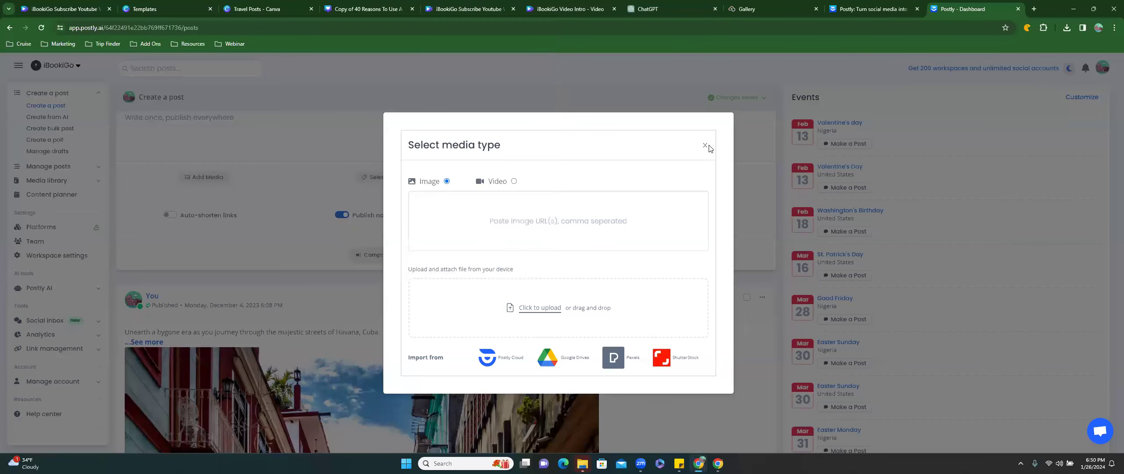
{"action": "left_click", "coordinate": [317, 337]}
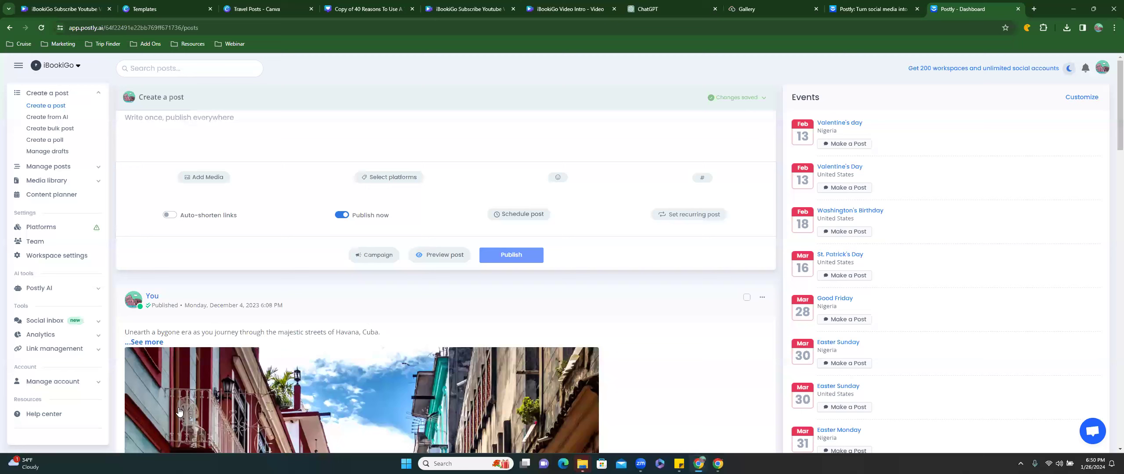
Bring the File Explorer window with the 40 Reasons archive back in front of the Postly dashboard
{"action": "mouse_move", "coordinate": [582, 465]}
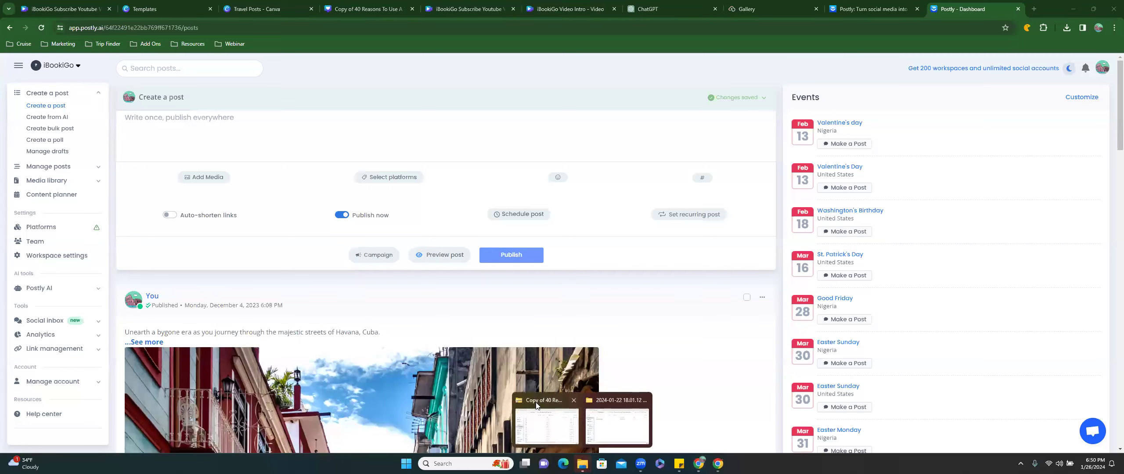
{"action": "left_click", "coordinate": [563, 402]}
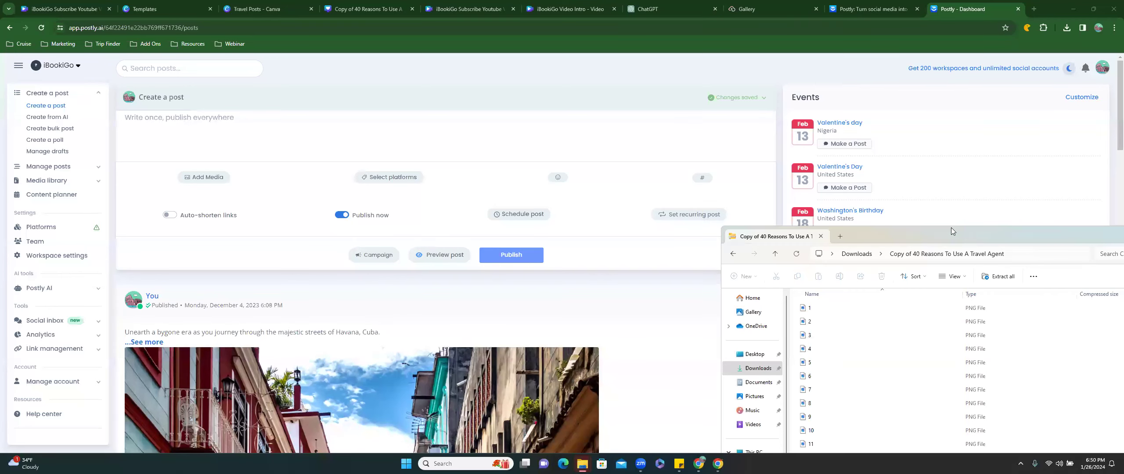
{"action": "left_click_drag", "start_coordinate": [951, 231], "coordinate": [514, 83]}
{"action": "left_click", "coordinate": [640, 158]}
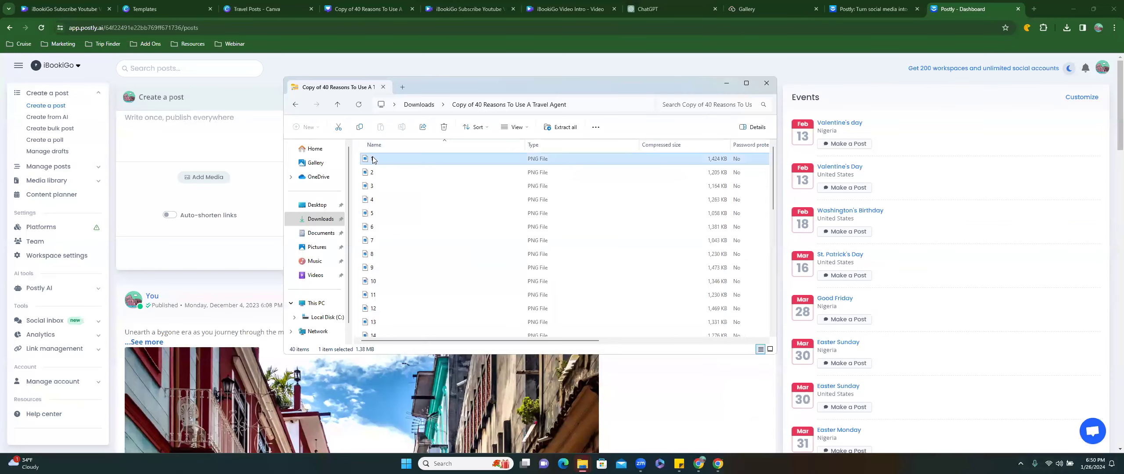
{"action": "left_click_drag", "start_coordinate": [774, 166], "coordinate": [778, 301]}
{"action": "left_click", "coordinate": [442, 331], "text": "shift"}
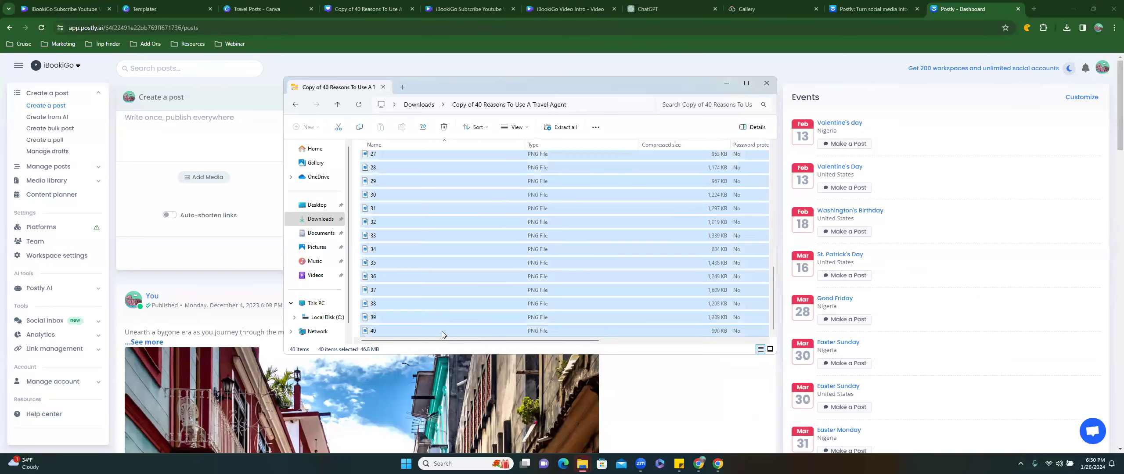
{"action": "left_click", "coordinate": [436, 230]}
{"action": "right_click", "coordinate": [437, 231]}
{"action": "key", "text": "Escape"}
{"action": "left_click_drag", "start_coordinate": [777, 283], "coordinate": [780, 166]}
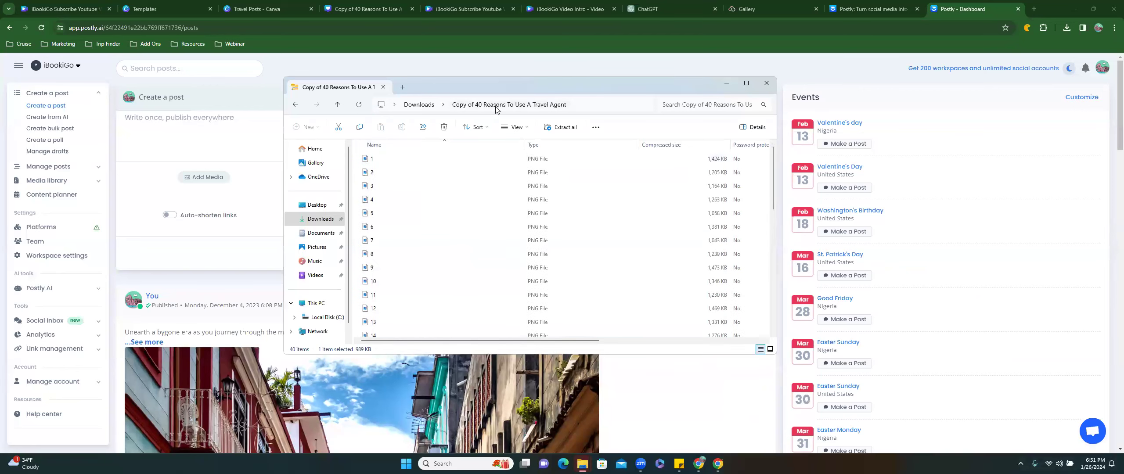
Create a folder named "40 Reasons to Use A Travel Agent" in Downloads and reopen the 40 Reasons zip archive
{"action": "left_click", "coordinate": [419, 105]}
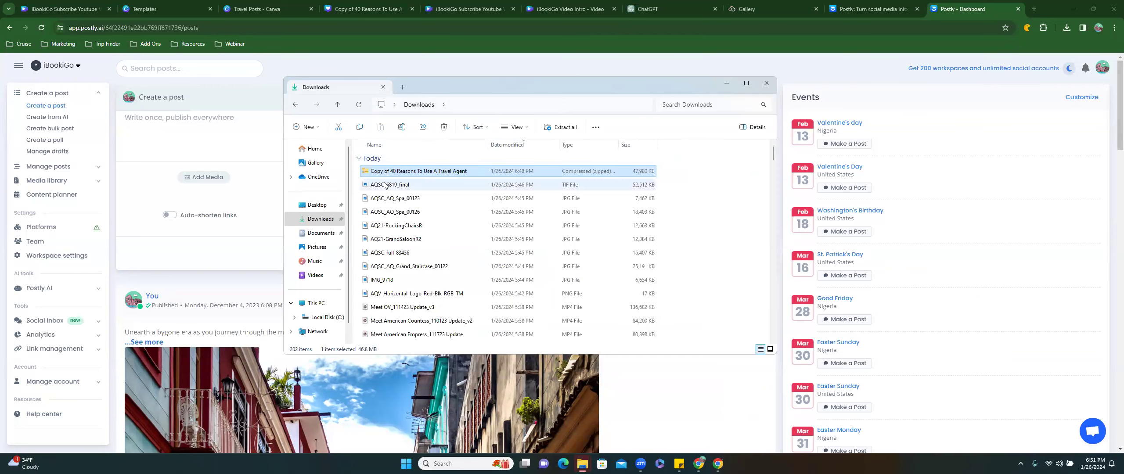
{"action": "right_click", "coordinate": [707, 192]}
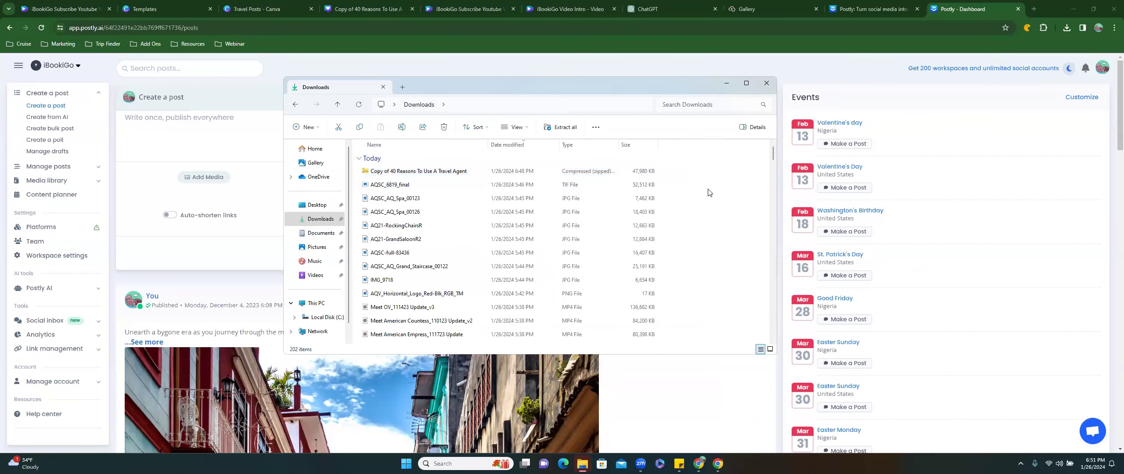
{"action": "mouse_move", "coordinate": [830, 245]}
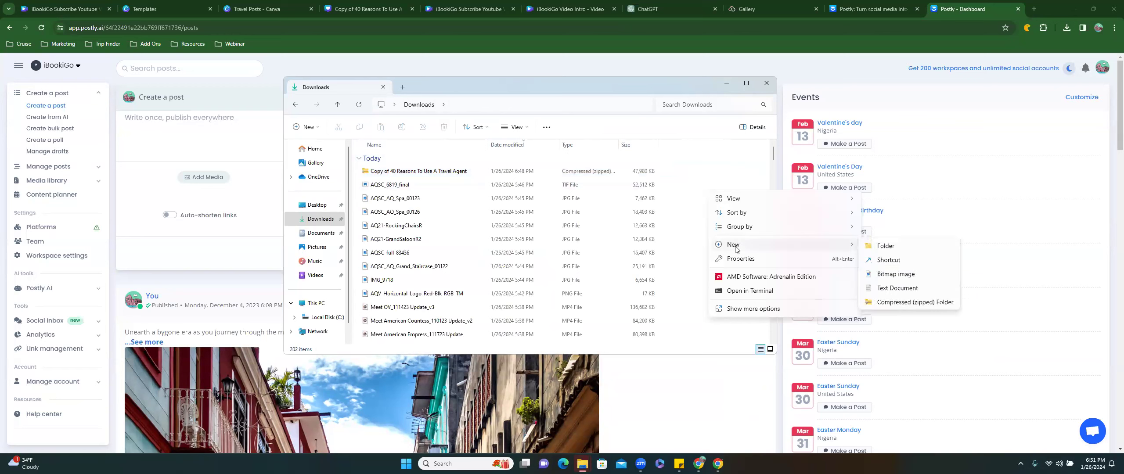
{"action": "left_click", "coordinate": [886, 245]}
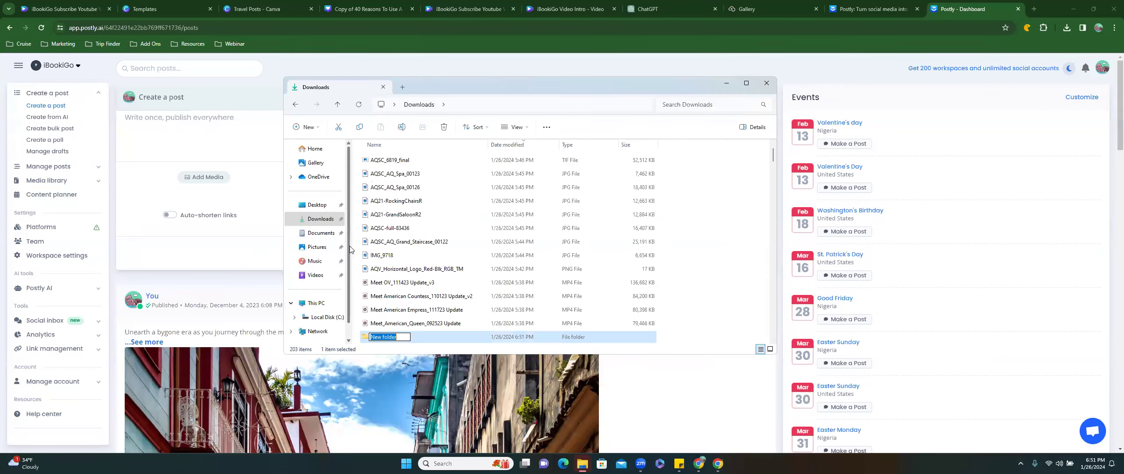
{"action": "type", "text": "40 Reasons to Use A Travel Agent"}
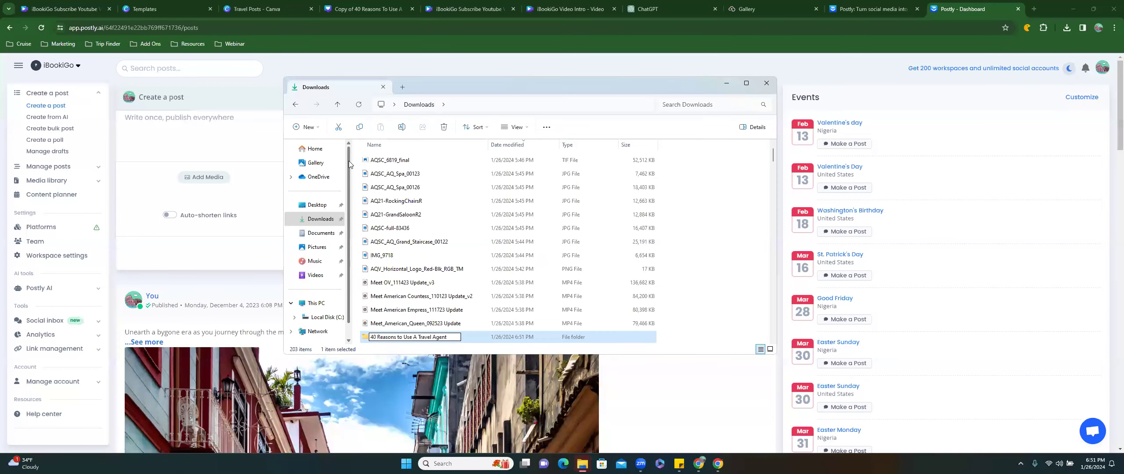
{"action": "key", "text": "Return"}
{"action": "scroll", "coordinate": [398, 180], "scroll_direction": "up", "scroll_amount": 1}
{"action": "double_click", "coordinate": [397, 174]}
{"action": "left_click", "coordinate": [376, 164]}
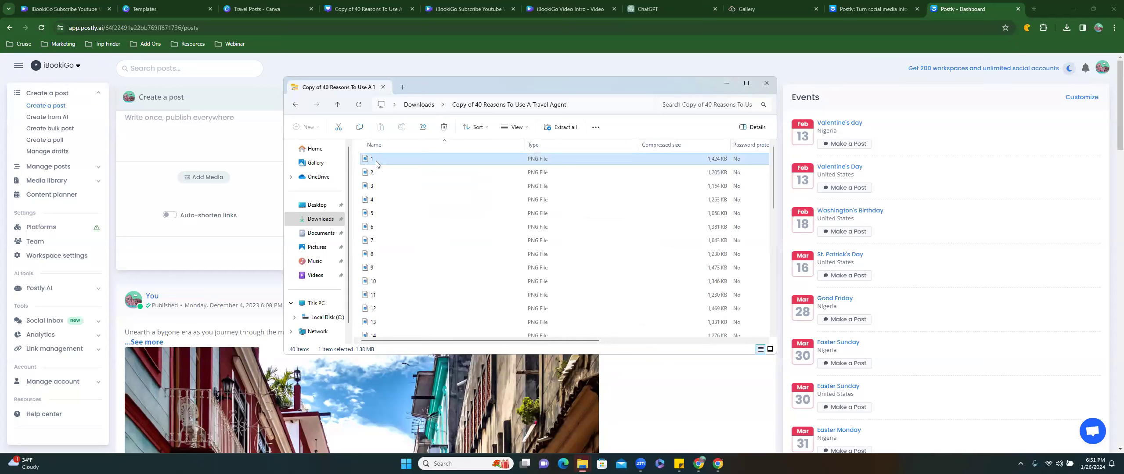
{"action": "scroll", "coordinate": [775, 228], "scroll_direction": "down", "scroll_amount": 4}
{"action": "scroll", "coordinate": [776, 281], "scroll_direction": "down", "scroll_amount": 5}
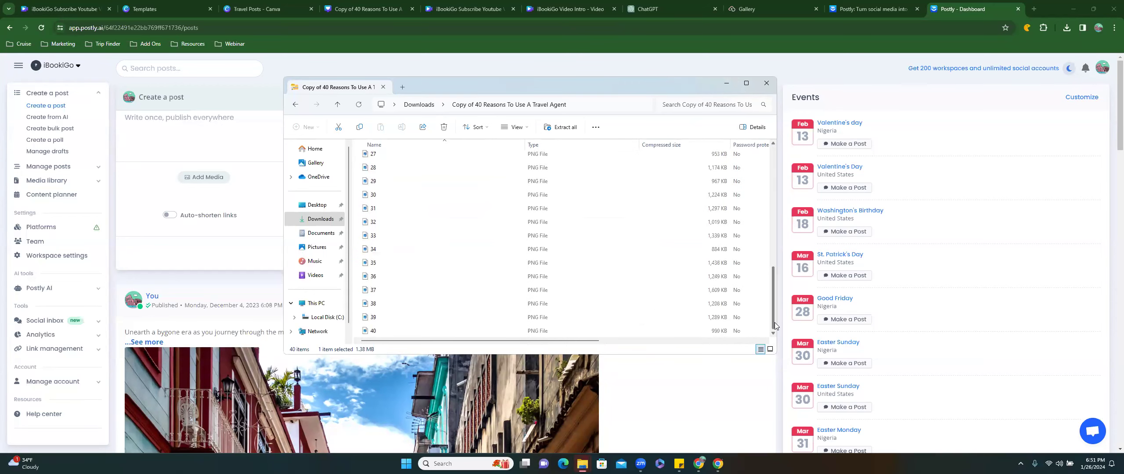
{"action": "left_click", "coordinate": [408, 330], "text": "shift"}
{"action": "left_click", "coordinate": [454, 251], "text": "shift"}
{"action": "left_click_drag", "start_coordinate": [454, 250], "coordinate": [412, 255]}
{"action": "left_click_drag", "start_coordinate": [411, 254], "coordinate": [436, 266]}
{"action": "scroll", "coordinate": [464, 239], "scroll_direction": "up", "scroll_amount": 5}
{"action": "scroll", "coordinate": [462, 237], "scroll_direction": "up", "scroll_amount": 4}
{"action": "scroll", "coordinate": [461, 230], "scroll_direction": "down", "scroll_amount": 8}
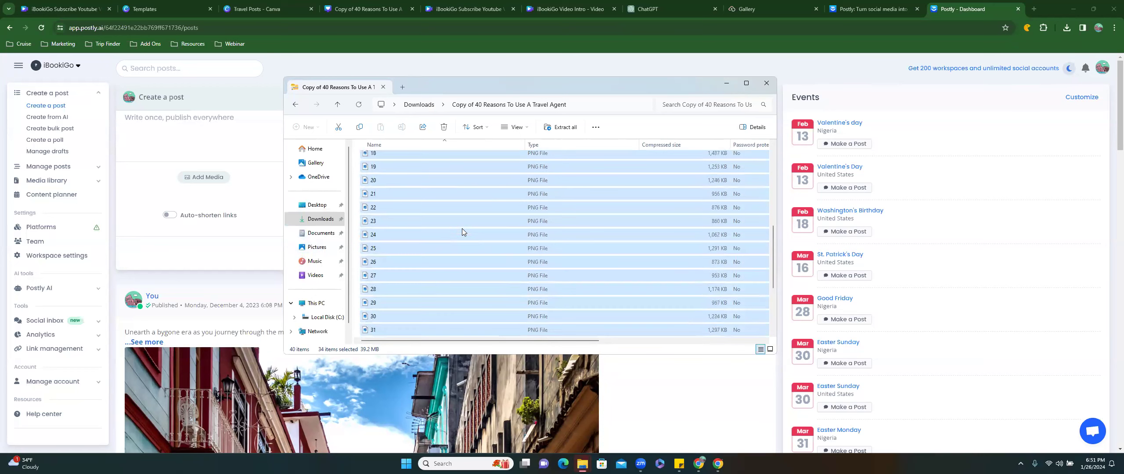
{"action": "left_click", "coordinate": [450, 332], "text": "shift"}
{"action": "right_click", "coordinate": [458, 336]}
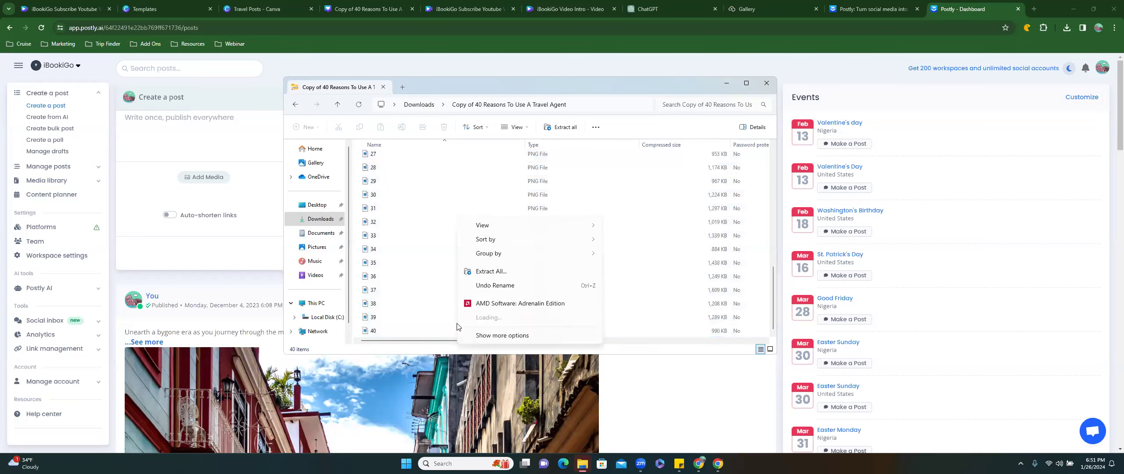
{"action": "key", "text": "Escape"}
Select all 40 PNG files in the zip archive, accept the security warning and copy them
{"action": "key", "text": "ctrl+a"}
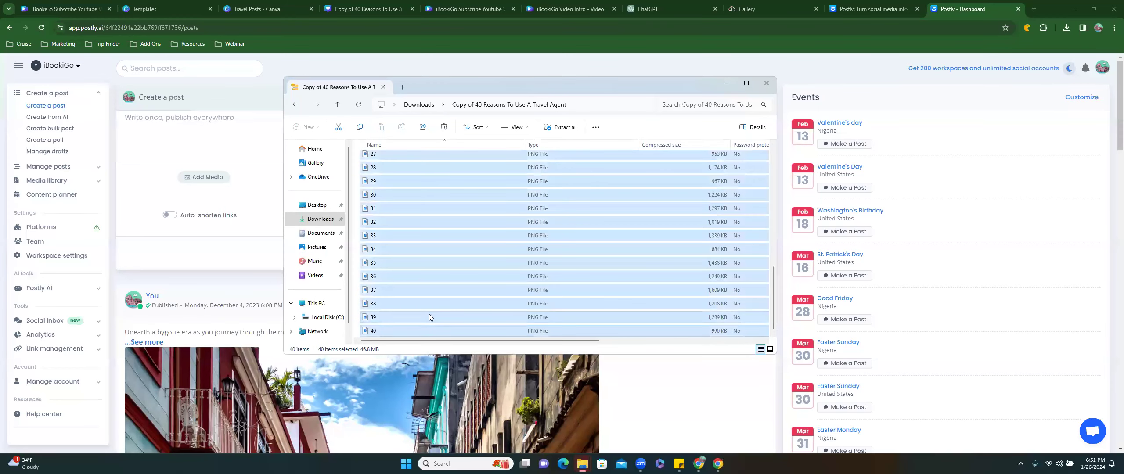
{"action": "key", "text": "Return"}
{"action": "right_click", "coordinate": [444, 295]}
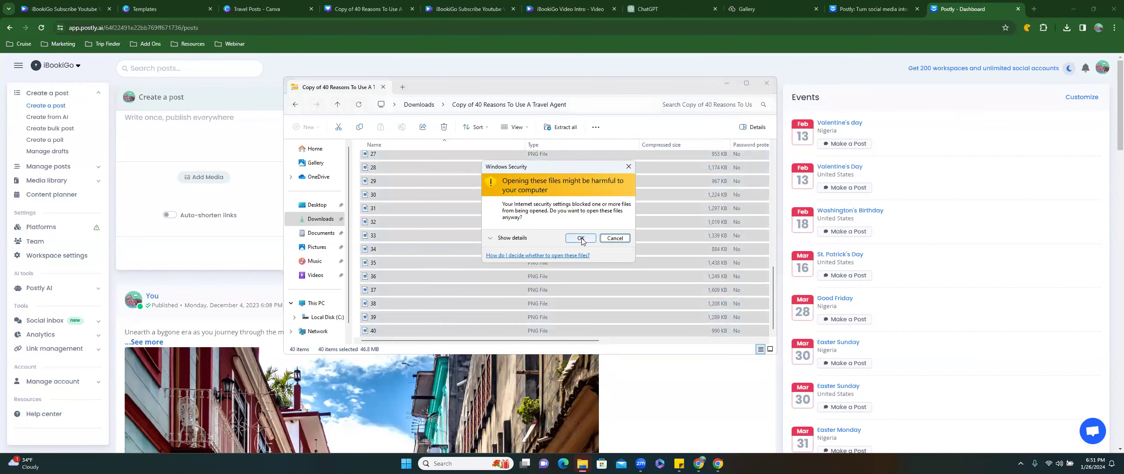
{"action": "left_click", "coordinate": [580, 238]}
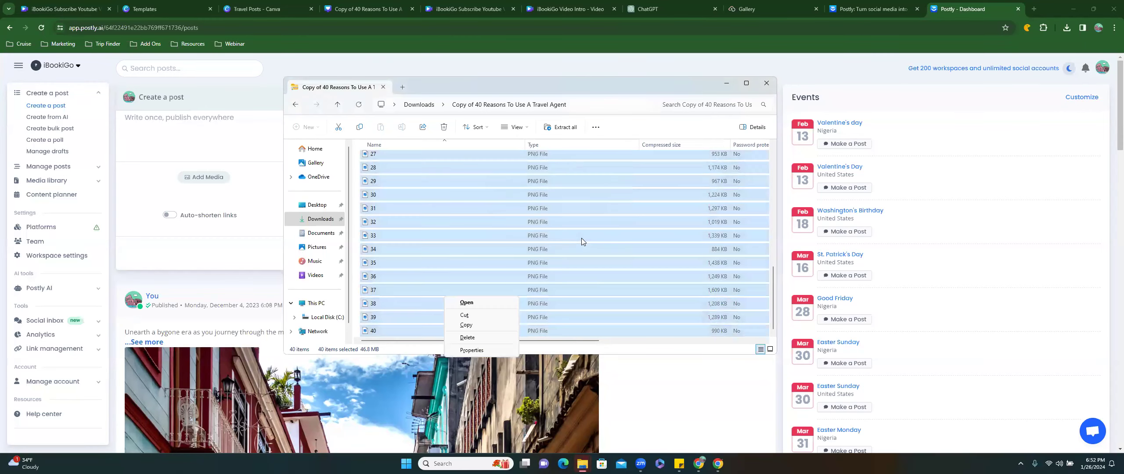
{"action": "left_click", "coordinate": [468, 325]}
Paste the copied PNG files into the "40 Reasons to Use A Travel Agent" folder in Downloads
{"action": "left_click", "coordinate": [418, 105]}
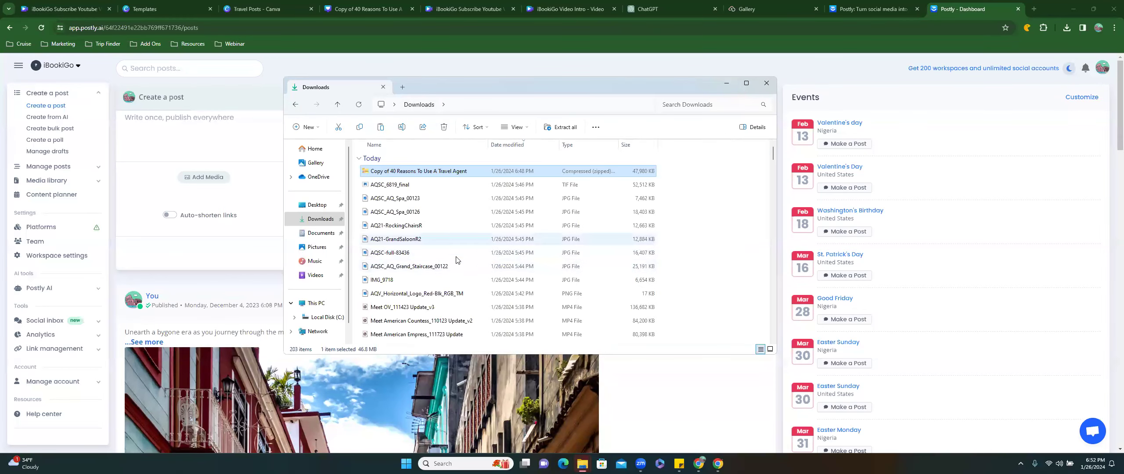
{"action": "scroll", "coordinate": [456, 275], "scroll_direction": "up", "scroll_amount": 1}
{"action": "left_click", "coordinate": [401, 198]}
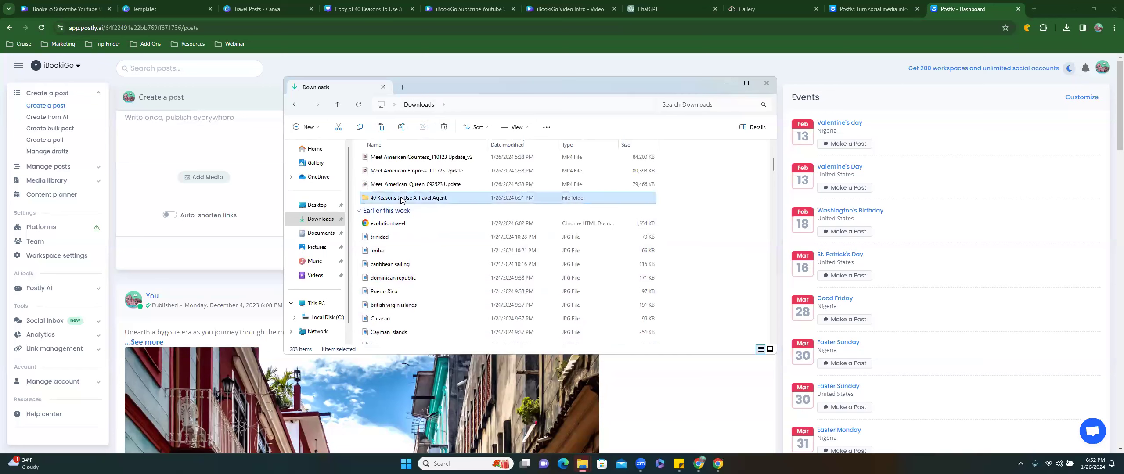
{"action": "right_click", "coordinate": [402, 198]}
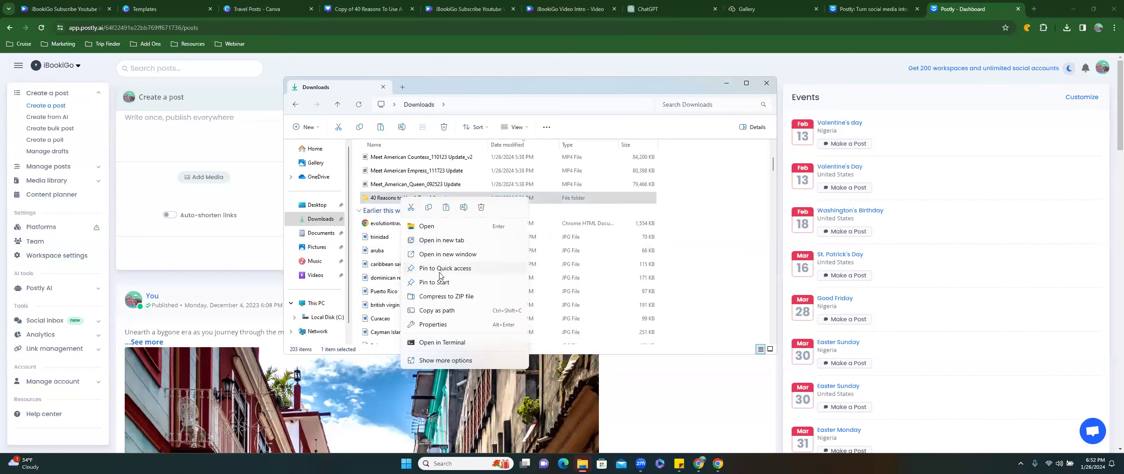
{"action": "left_click", "coordinate": [444, 211]}
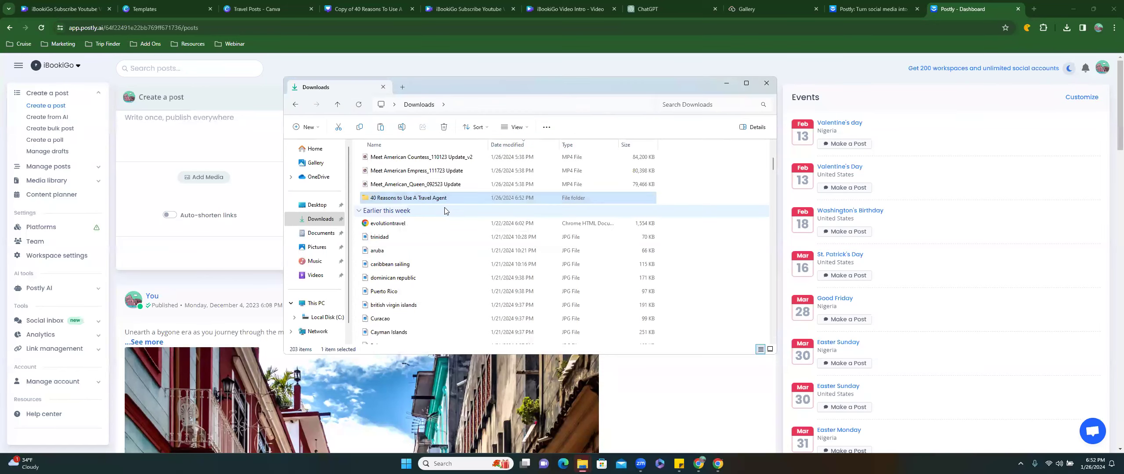
Check the pasted PNG files in the "40 Reasons to Use A Travel Agent" folder, return to Downloads and close File Explorer
{"action": "double_click", "coordinate": [431, 199]}
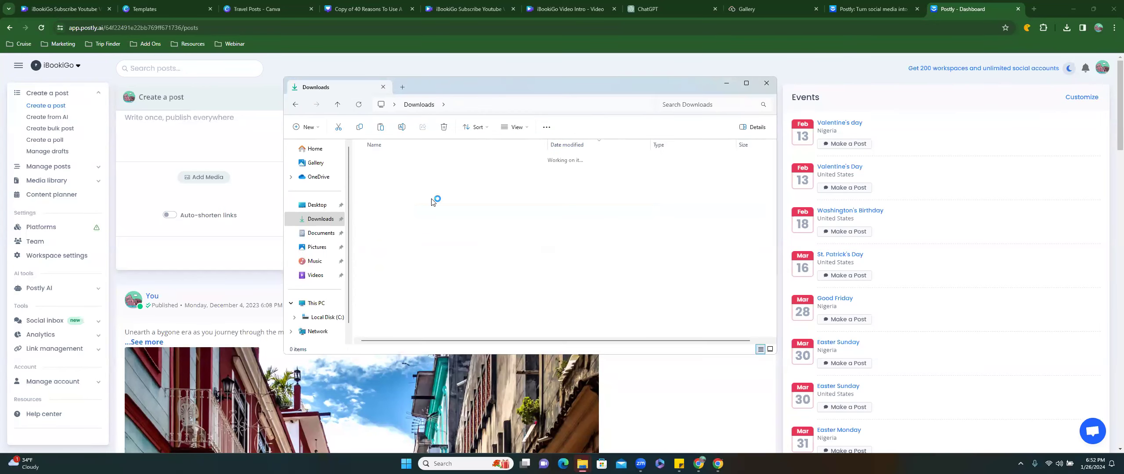
{"action": "scroll", "coordinate": [439, 224], "scroll_direction": "down", "scroll_amount": 10}
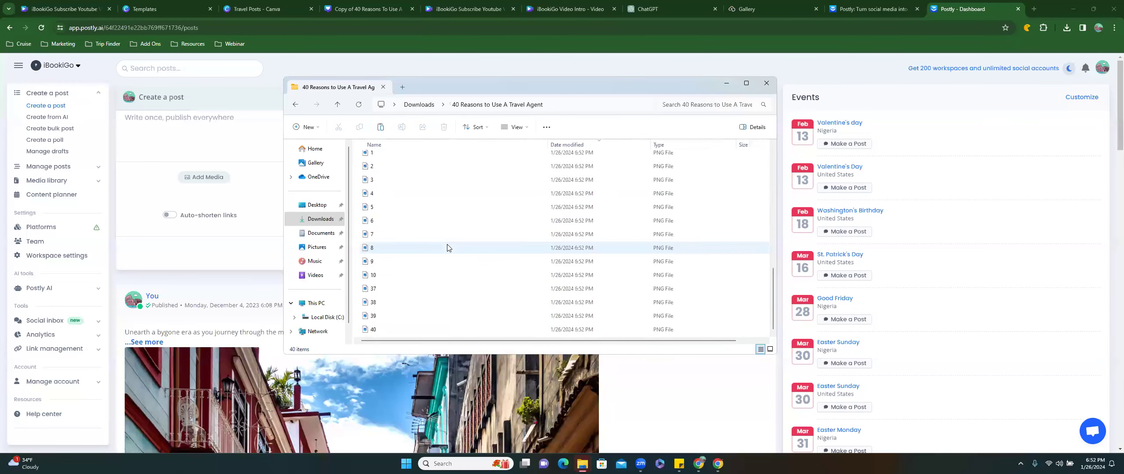
{"action": "scroll", "coordinate": [449, 248], "scroll_direction": "up", "scroll_amount": 10}
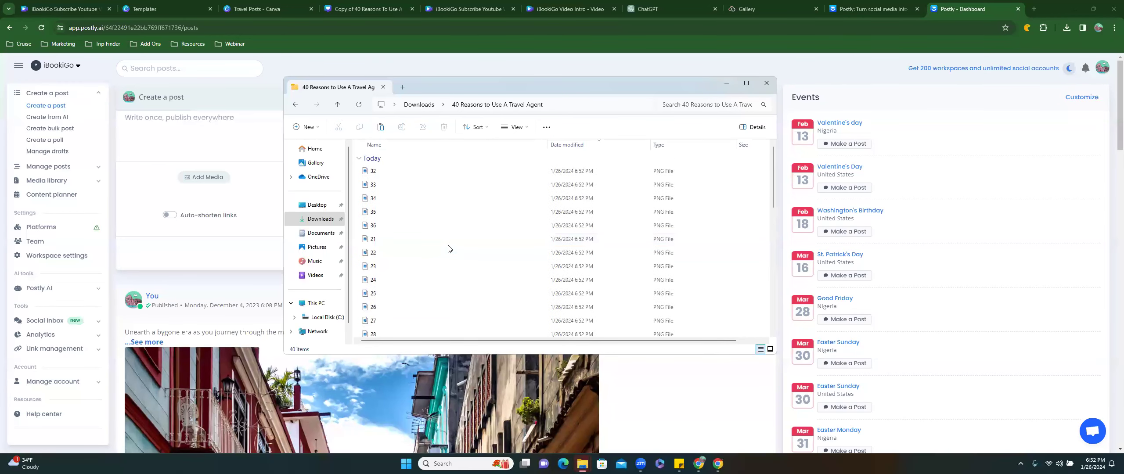
{"action": "scroll", "coordinate": [449, 249], "scroll_direction": "down", "scroll_amount": 8}
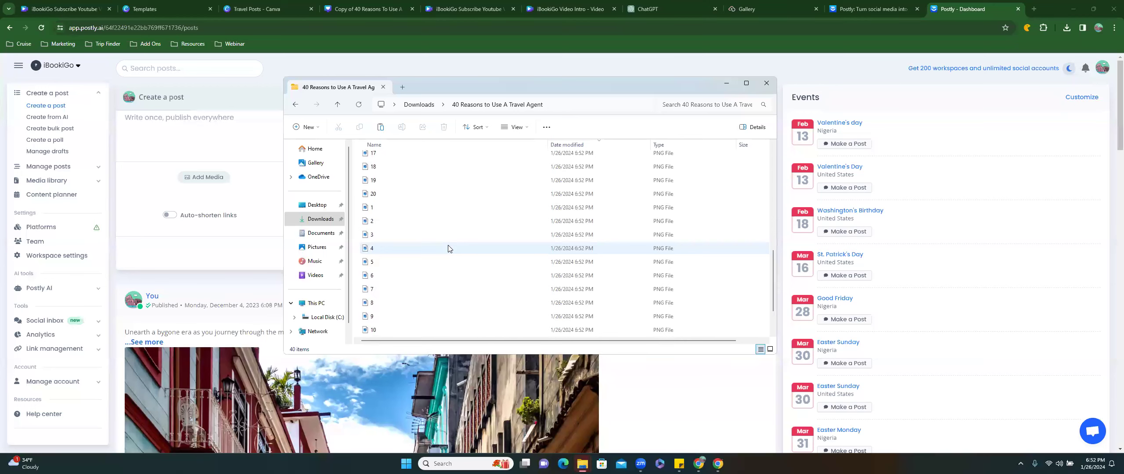
{"action": "scroll", "coordinate": [448, 248], "scroll_direction": "up", "scroll_amount": 8}
{"action": "left_click", "coordinate": [419, 105]}
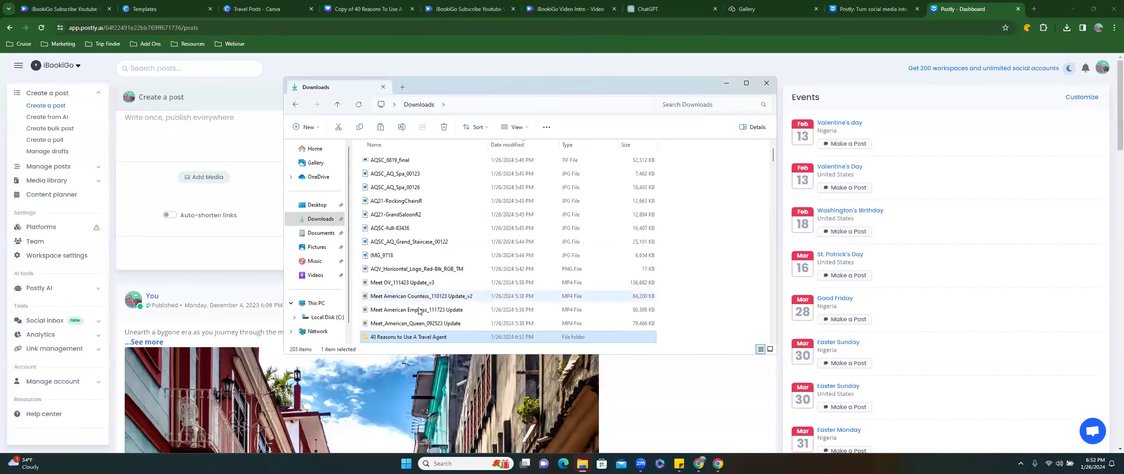
{"action": "left_click", "coordinate": [767, 83]}
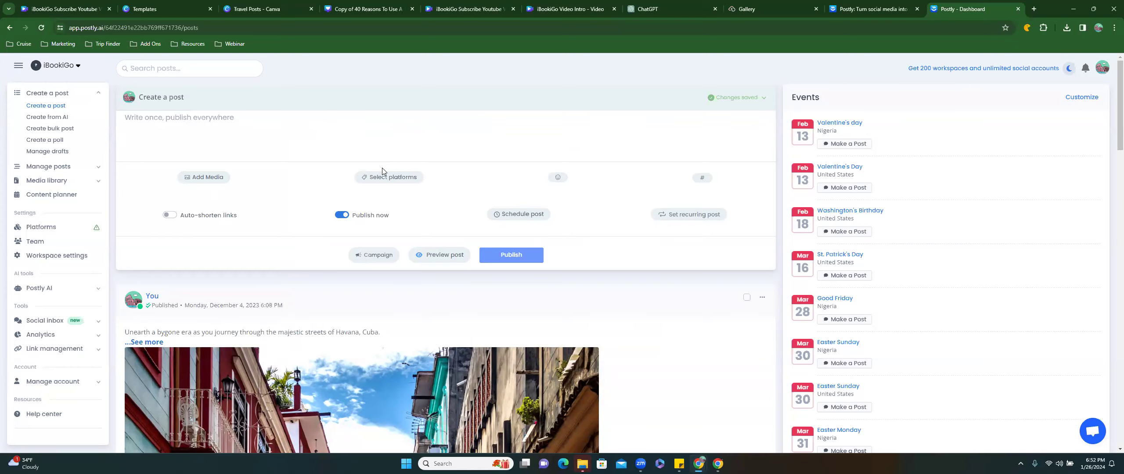
Open Postly's bulk post page and review the Bulk Content Upload instructions, CSV template, media link and upload sections
{"action": "left_click", "coordinate": [48, 130]}
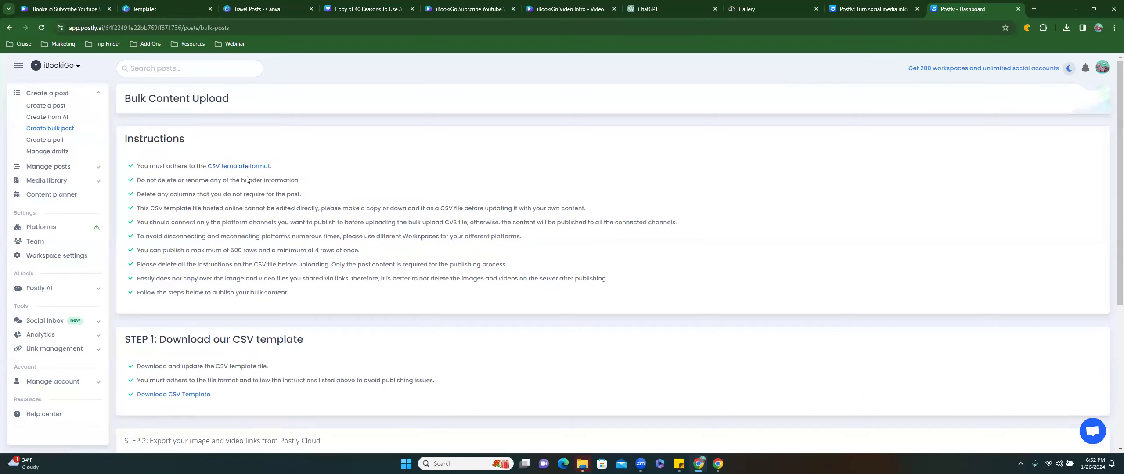
{"action": "scroll", "coordinate": [246, 179], "scroll_direction": "down", "scroll_amount": 5}
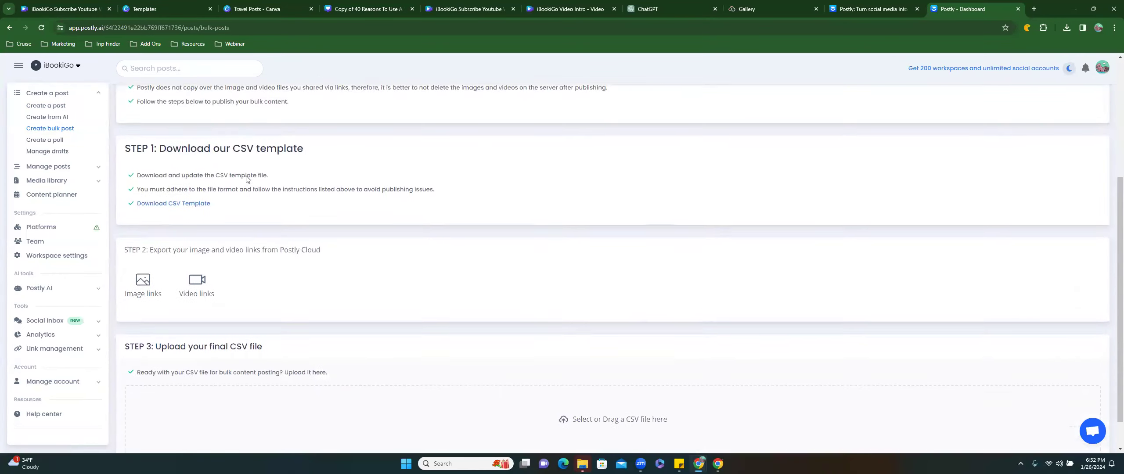
{"action": "scroll", "coordinate": [259, 211], "scroll_direction": "down", "scroll_amount": 1}
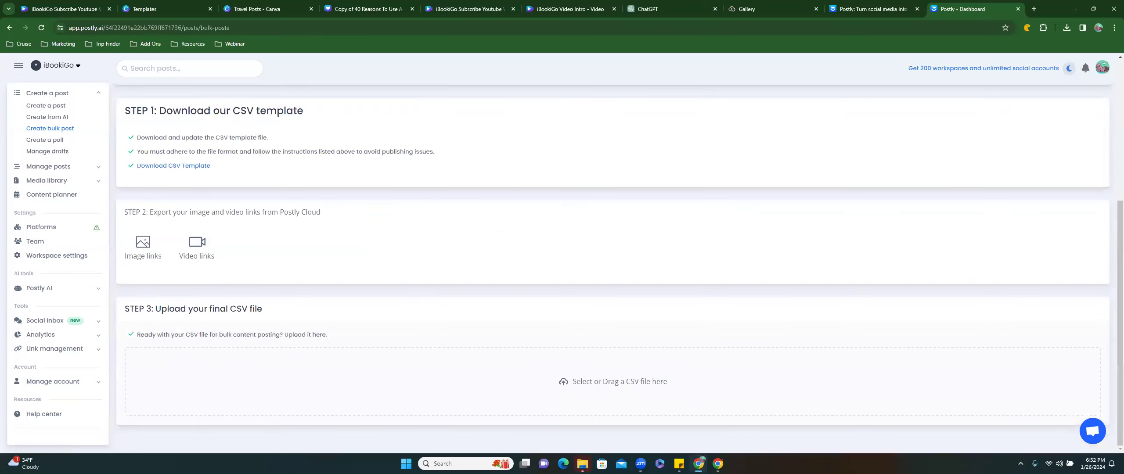
{"action": "scroll", "coordinate": [340, 422], "scroll_direction": "up", "scroll_amount": 5}
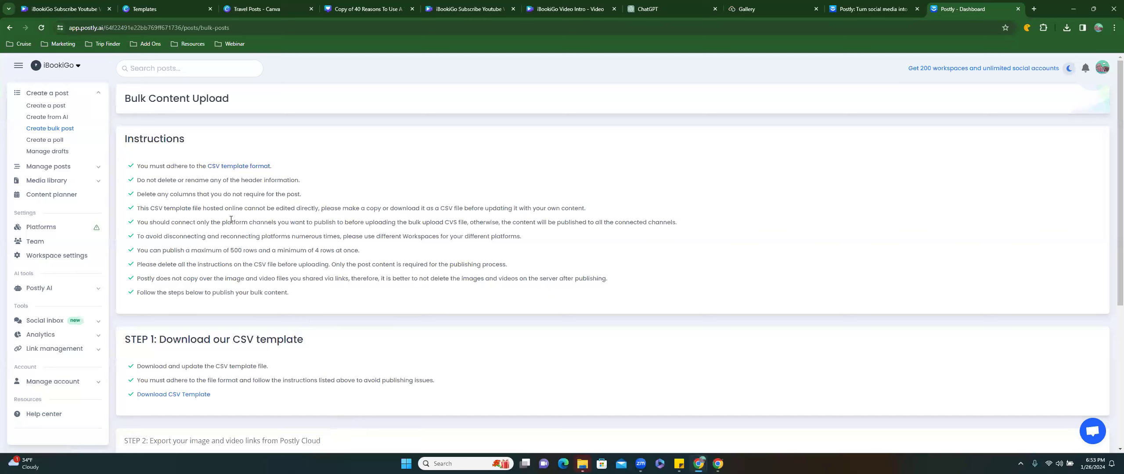
{"action": "left_click_drag", "start_coordinate": [125, 98], "coordinate": [226, 98]}
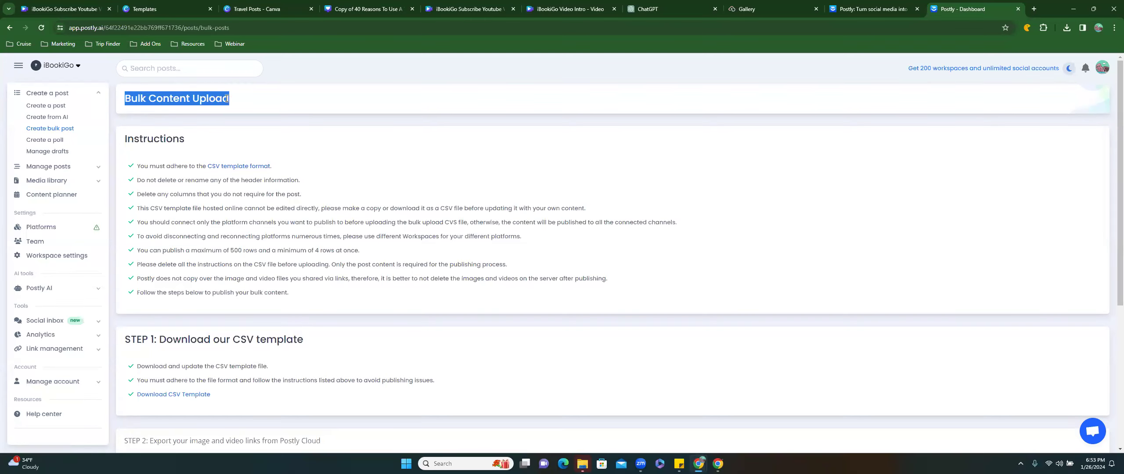
Switch to Canva, look over the Travel Posts folder and bring up the "Copy of 40 Reasons To Use A Travel Agent" design
{"action": "left_click", "coordinate": [268, 8]}
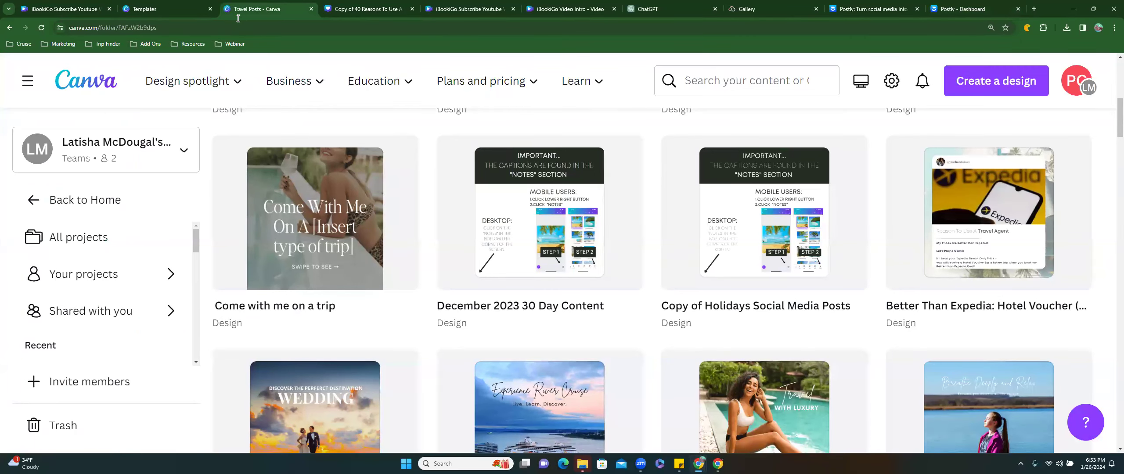
{"action": "scroll", "coordinate": [290, 81], "scroll_direction": "up", "scroll_amount": 5}
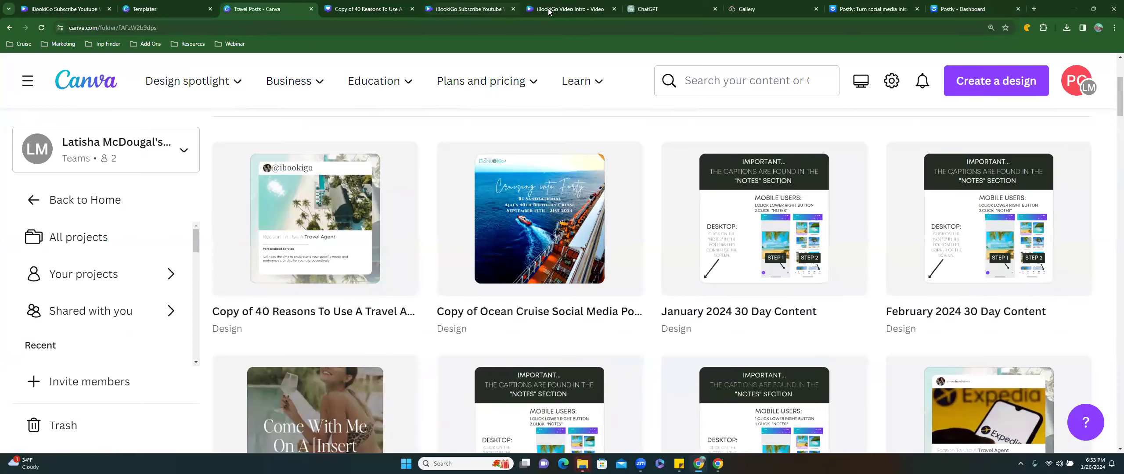
{"action": "key", "text": "ctrl+5"}
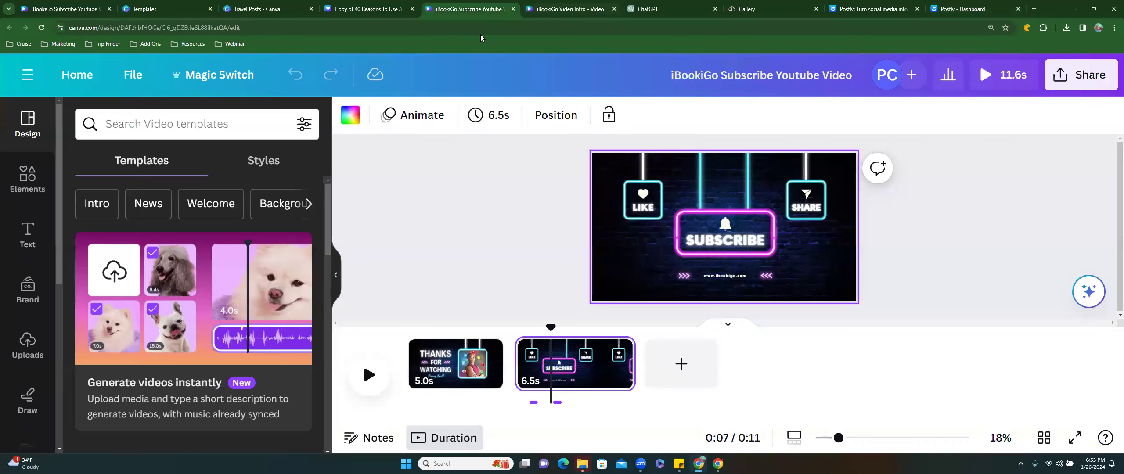
{"action": "left_click", "coordinate": [565, 9]}
{"action": "key", "text": "ctrl+4"}
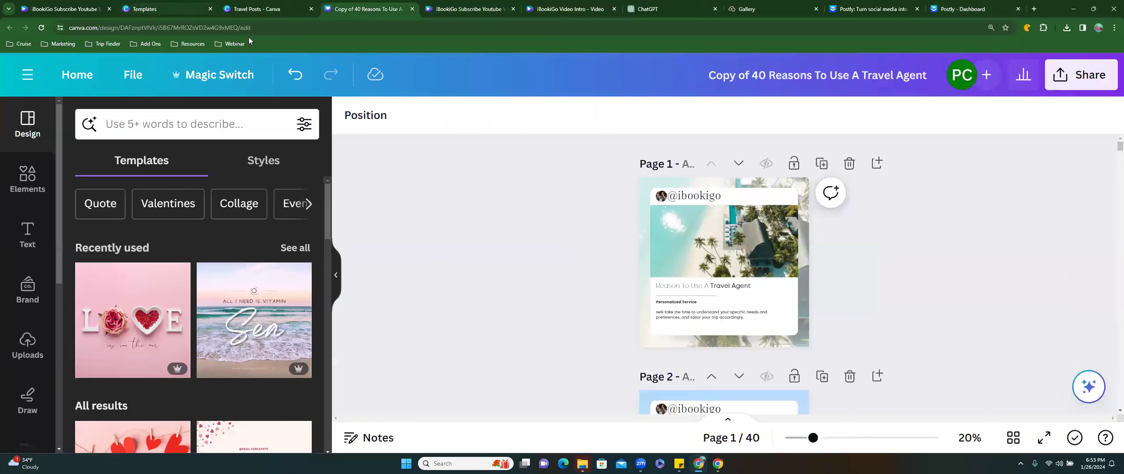
{"action": "left_click", "coordinate": [71, 77]}
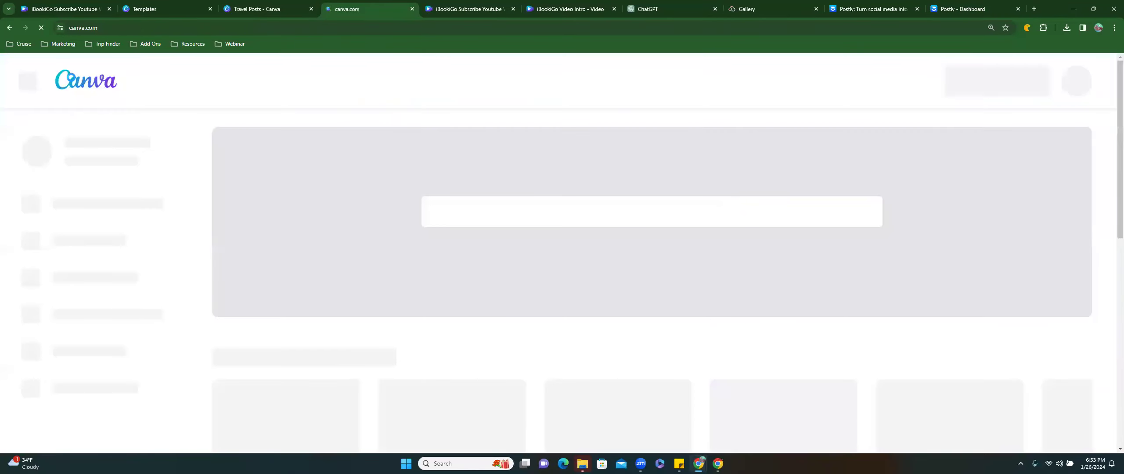
{"action": "key", "text": "alt+Left"}
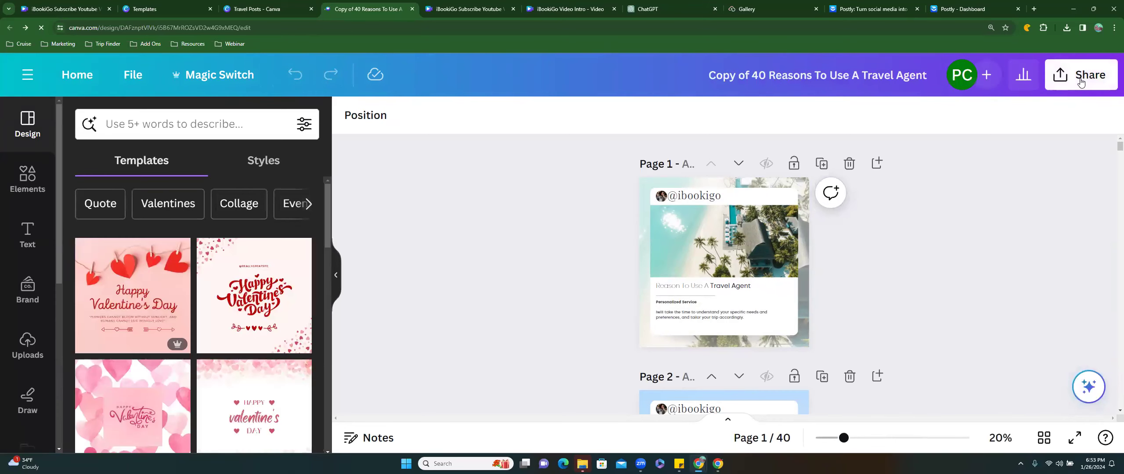
Open the sharing options for the 40 Reasons design and look through the full list of publishing options
{"action": "left_click", "coordinate": [1080, 82]}
{"action": "scroll", "coordinate": [999, 267], "scroll_direction": "down", "scroll_amount": 3}
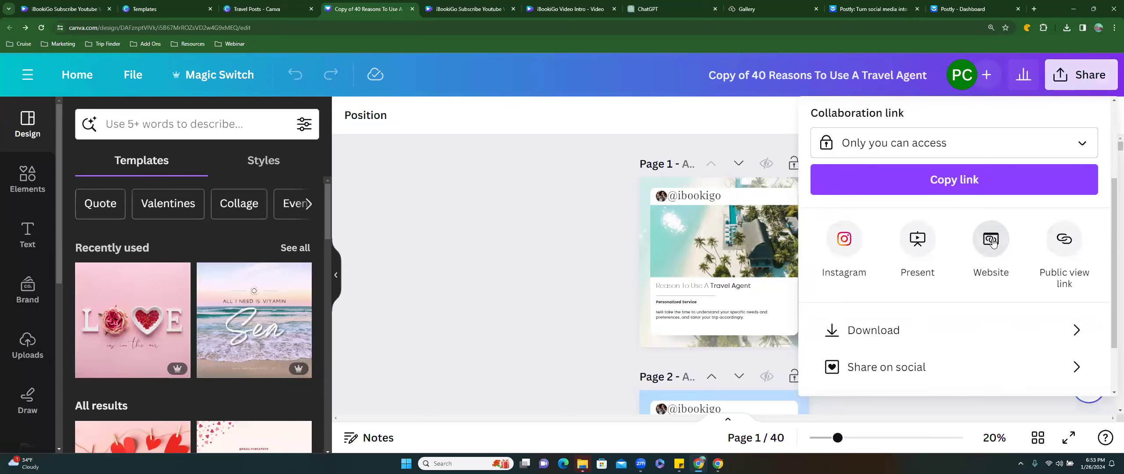
{"action": "scroll", "coordinate": [996, 264], "scroll_direction": "down", "scroll_amount": 2}
{"action": "left_click", "coordinate": [890, 369]}
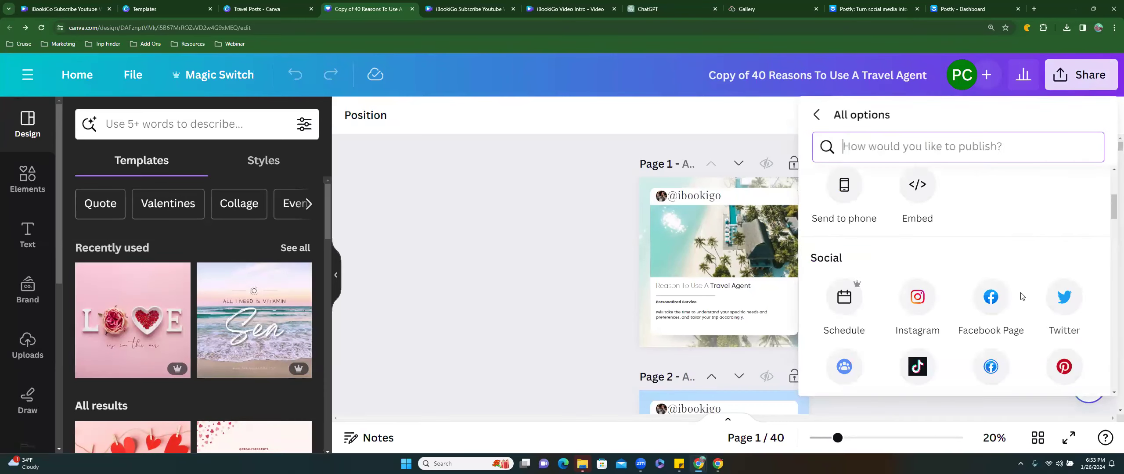
{"action": "scroll", "coordinate": [1020, 296], "scroll_direction": "down", "scroll_amount": 10}
{"action": "scroll", "coordinate": [1021, 296], "scroll_direction": "down", "scroll_amount": 10}
{"action": "scroll", "coordinate": [1020, 296], "scroll_direction": "up", "scroll_amount": 20}
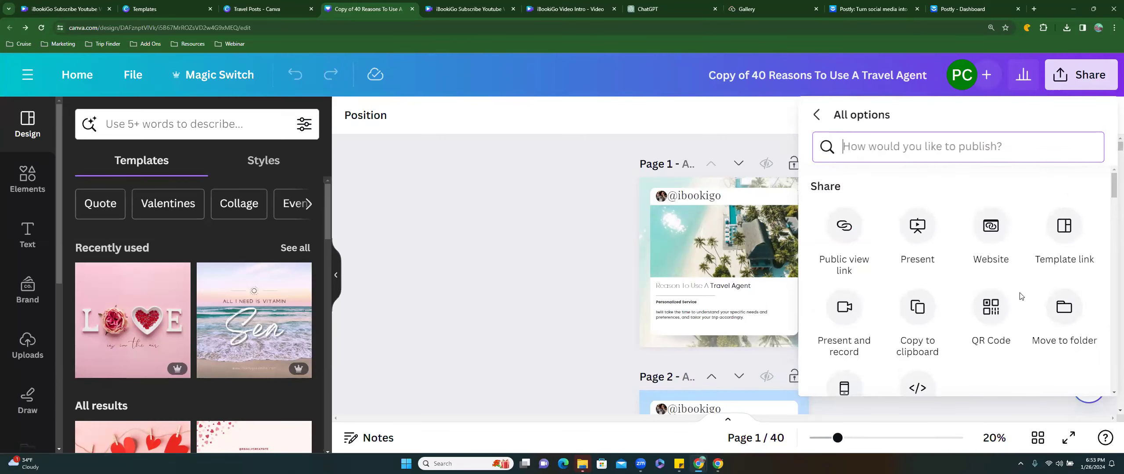
Create a template link for the 40 Reasons design, copy it and return to the main sharing options
{"action": "left_click", "coordinate": [1058, 218]}
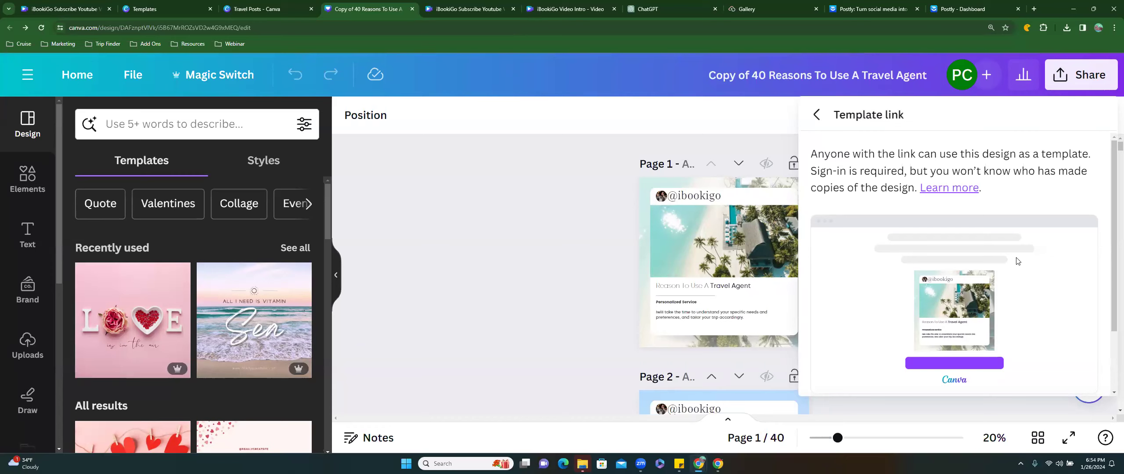
{"action": "scroll", "coordinate": [1018, 261], "scroll_direction": "down", "scroll_amount": 2}
{"action": "left_click", "coordinate": [961, 344]}
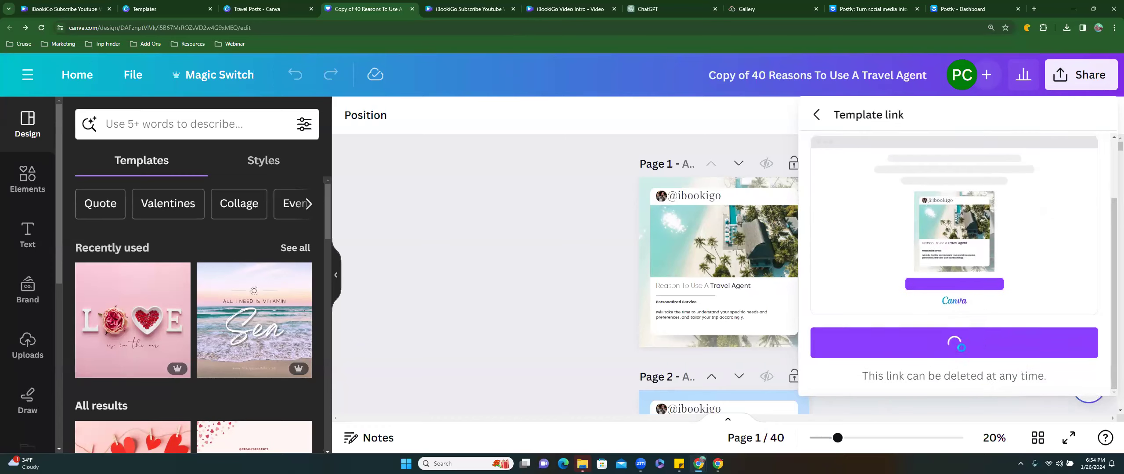
{"action": "left_click", "coordinate": [1076, 337]}
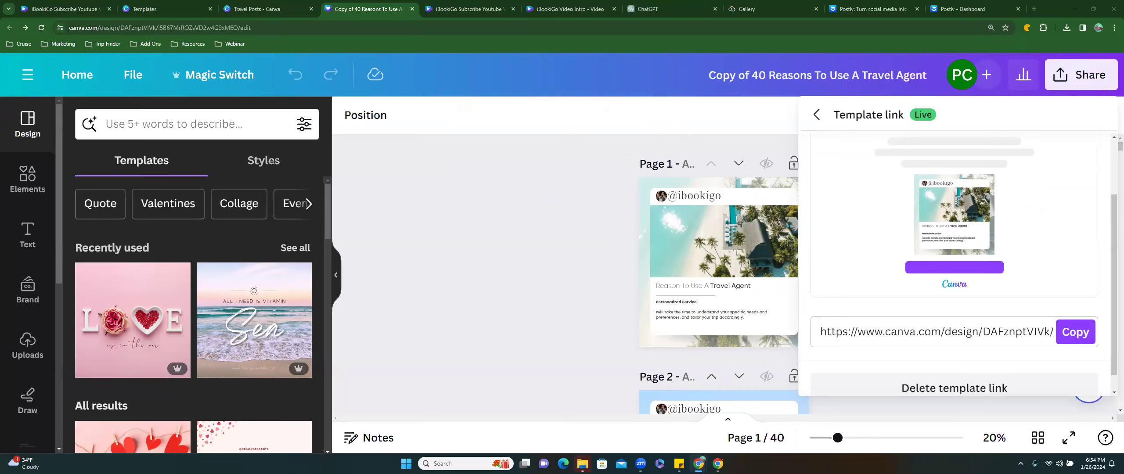
{"action": "left_click", "coordinate": [817, 116]}
{"action": "left_click", "coordinate": [819, 116]}
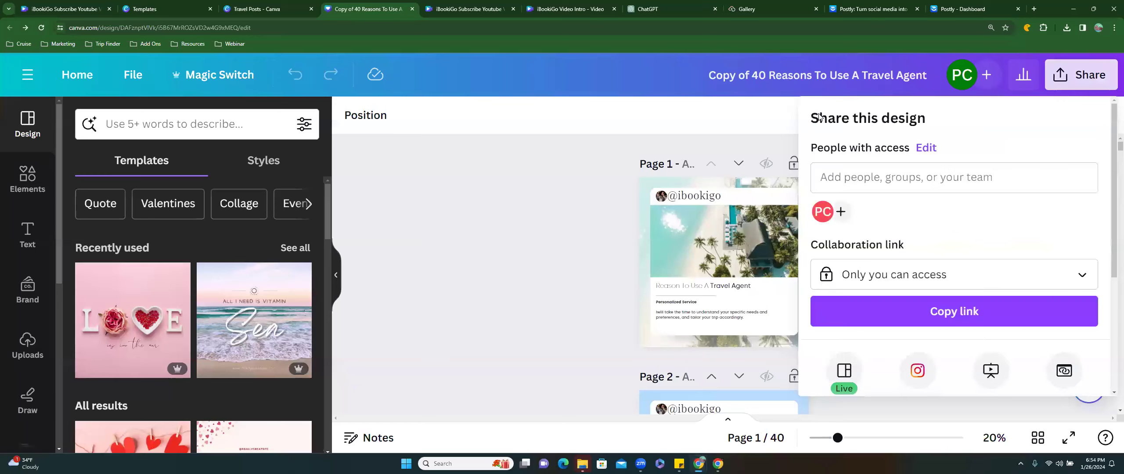
{"action": "left_click", "coordinate": [551, 213]}
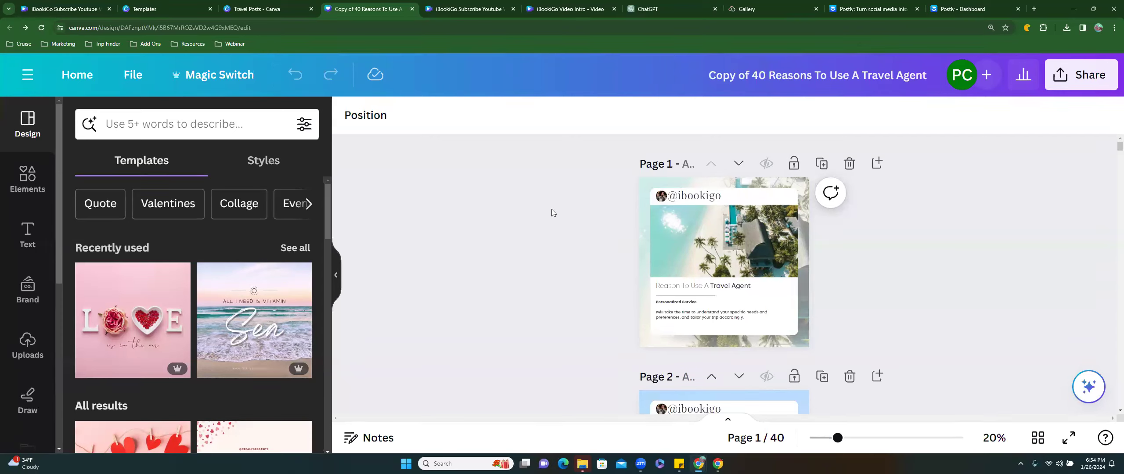
{"action": "left_click", "coordinate": [712, 199]}
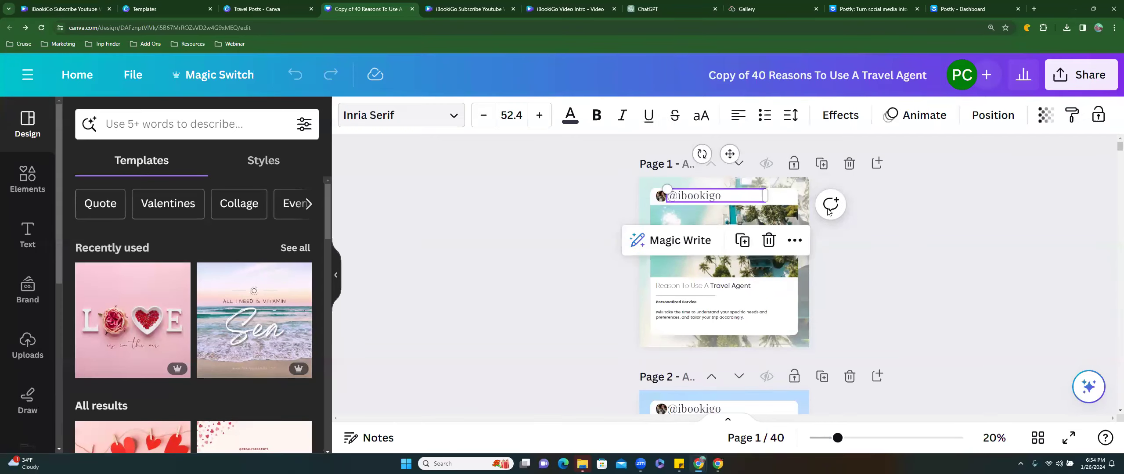
{"action": "left_click", "coordinate": [947, 251]}
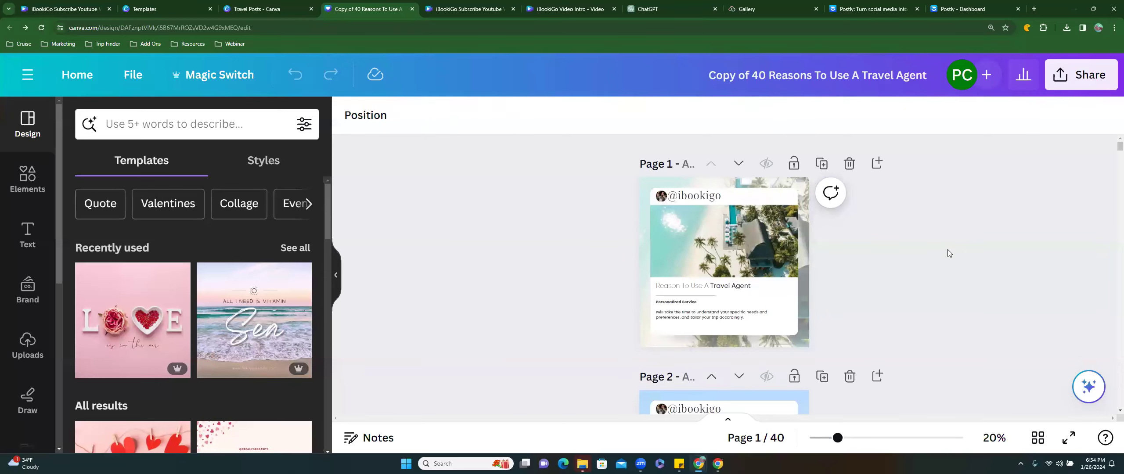
{"action": "scroll", "coordinate": [947, 253], "scroll_direction": "down", "scroll_amount": 5}
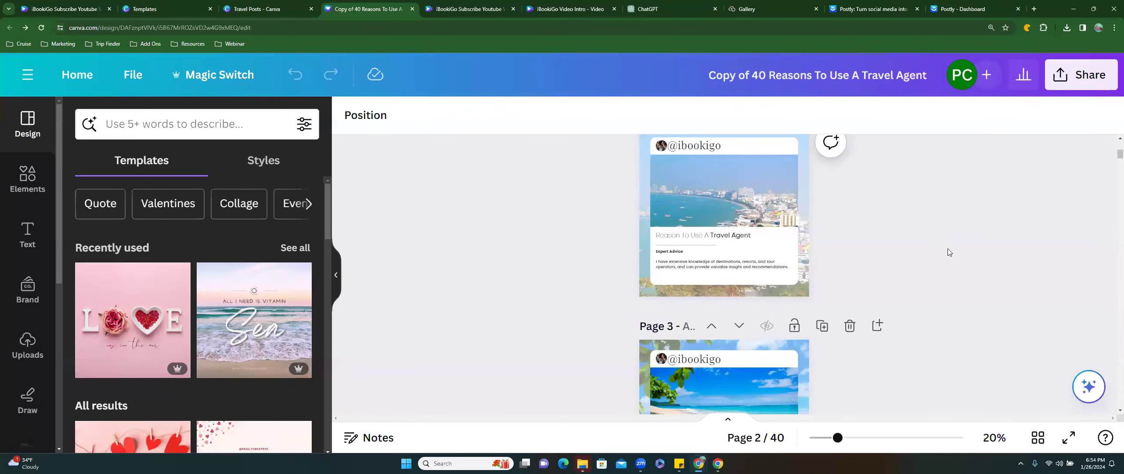
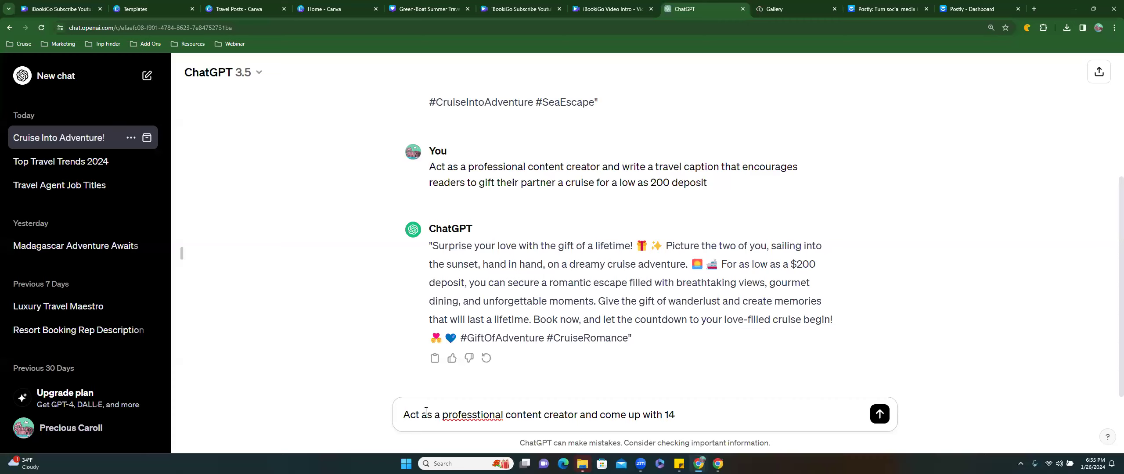
Complete the ChatGPT prompt to request 14 quick sayings about gifting travel on an Instagram post and send it
{"action": "type", "text": "quick sayings about "}
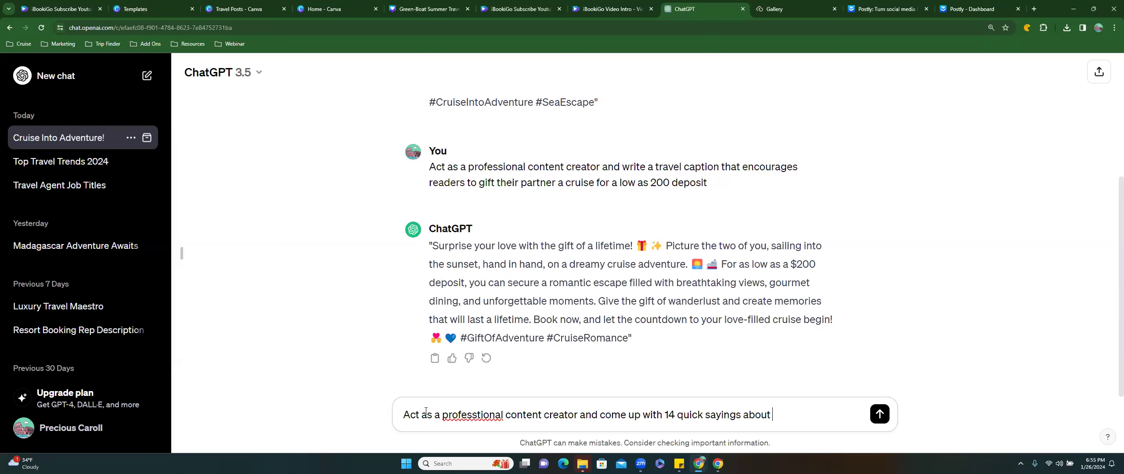
{"action": "type", "text": "gifting travel on a"}
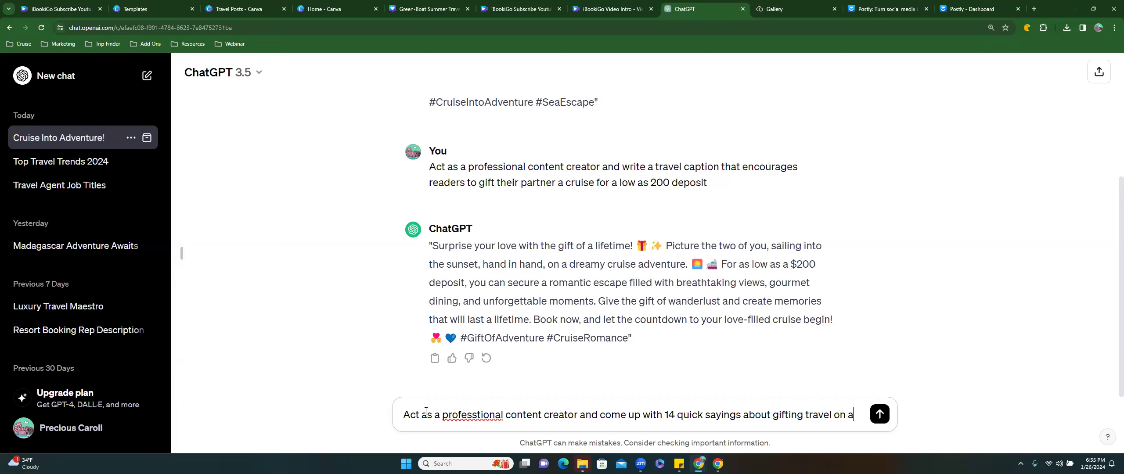
{"action": "type", "text": "n in"}
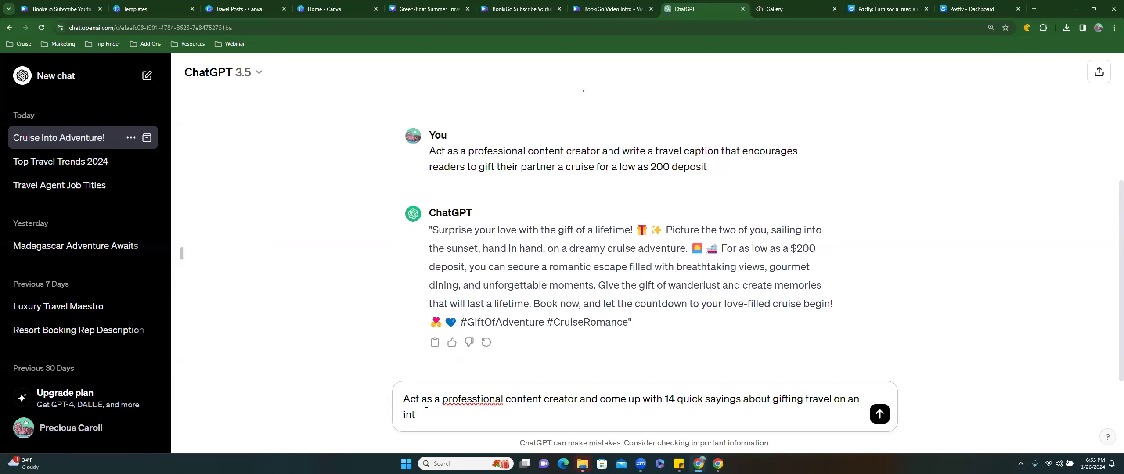
{"action": "type", "text": "stagram post"}
{"action": "key", "text": "Return"}
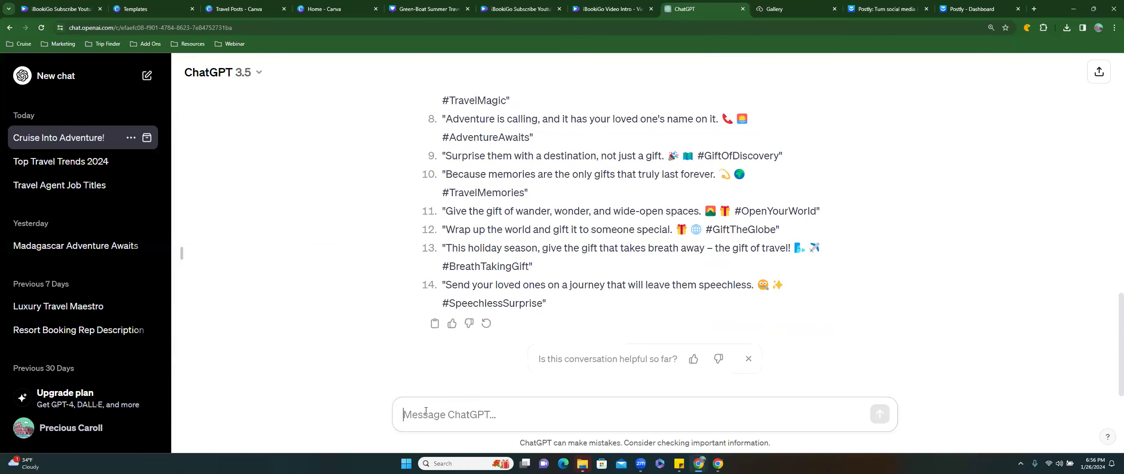
Ask ChatGPT "what are some good cruise valentines puns"
{"action": "type", "text": "what are some"}
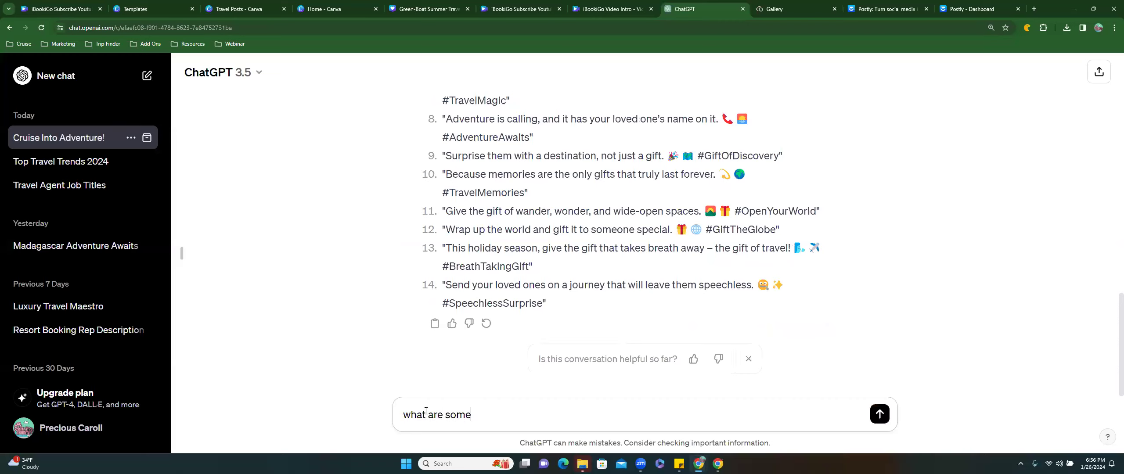
{"action": "type", "text": " good cruise valentines puns"}
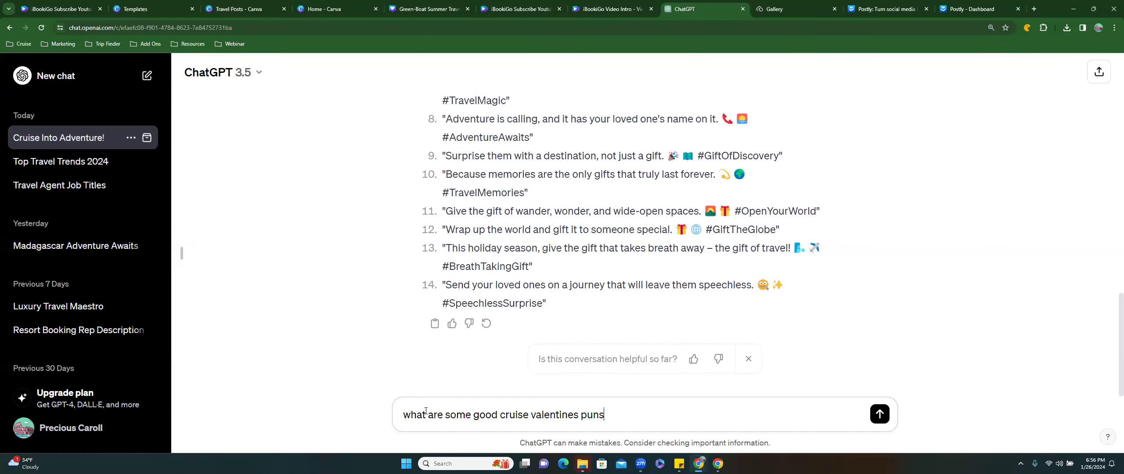
{"action": "key", "text": "Return"}
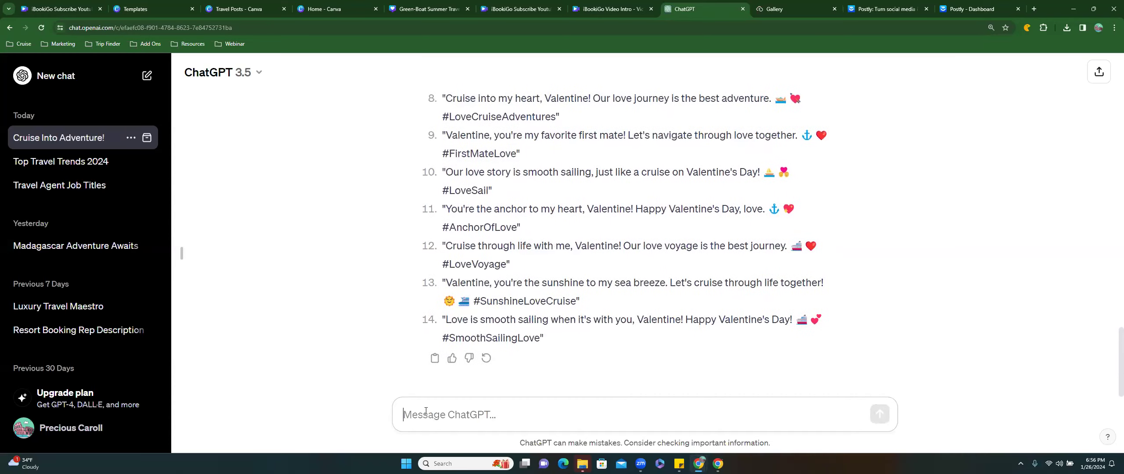
Read through the generated cruise Valentine puns, examining the first few lines and the question that was asked
{"action": "scroll", "coordinate": [484, 267], "scroll_direction": "up", "scroll_amount": 10}
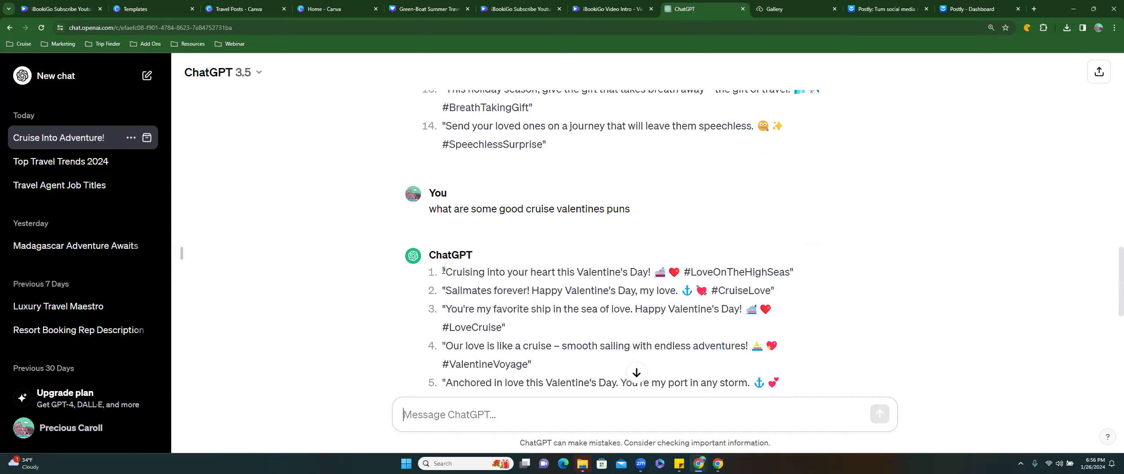
{"action": "left_click_drag", "start_coordinate": [448, 271], "coordinate": [654, 271]}
{"action": "left_click_drag", "start_coordinate": [446, 291], "coordinate": [676, 290]}
{"action": "left_click_drag", "start_coordinate": [446, 308], "coordinate": [667, 308]}
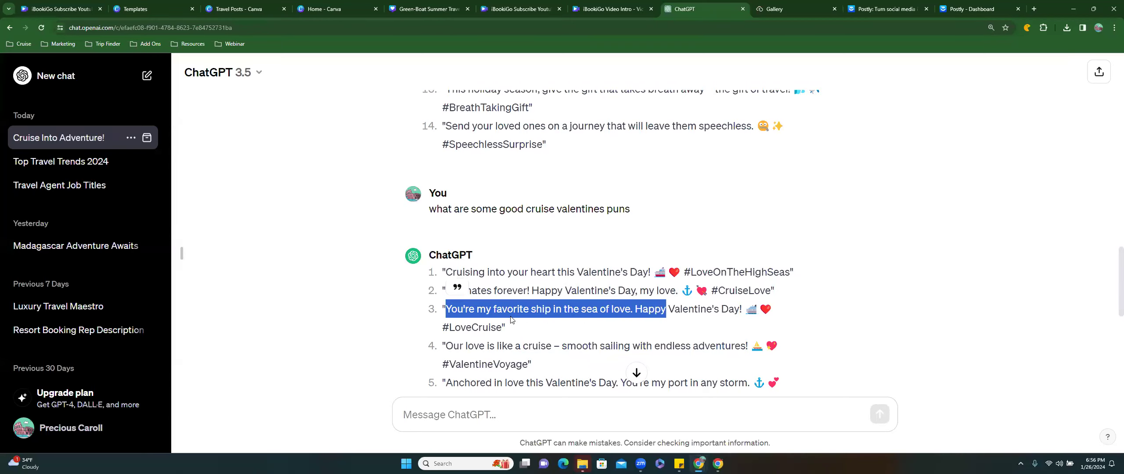
{"action": "scroll", "coordinate": [511, 319], "scroll_direction": "down", "scroll_amount": 3}
{"action": "scroll", "coordinate": [510, 319], "scroll_direction": "up", "scroll_amount": 4}
{"action": "left_click_drag", "start_coordinate": [427, 255], "coordinate": [629, 250]}
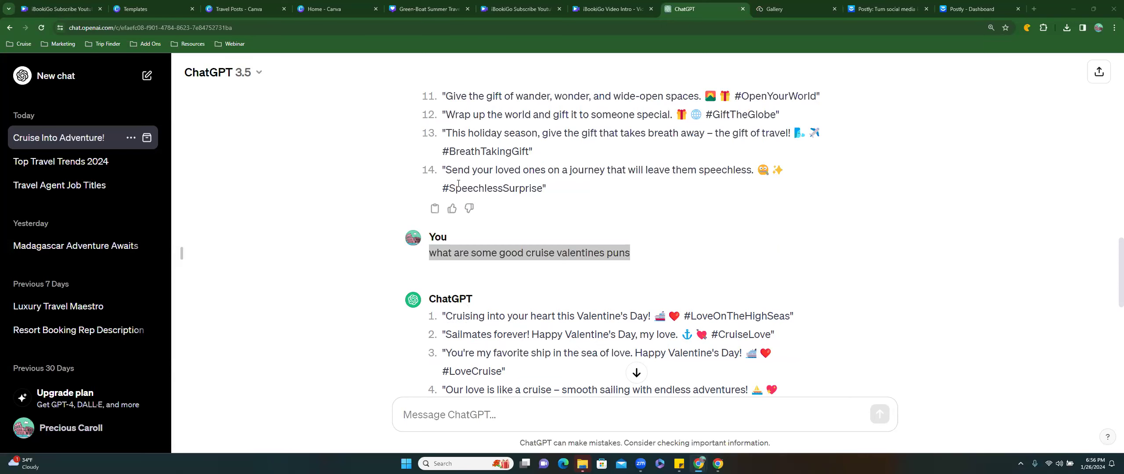
{"action": "scroll", "coordinate": [639, 212], "scroll_direction": "down", "scroll_amount": 5}
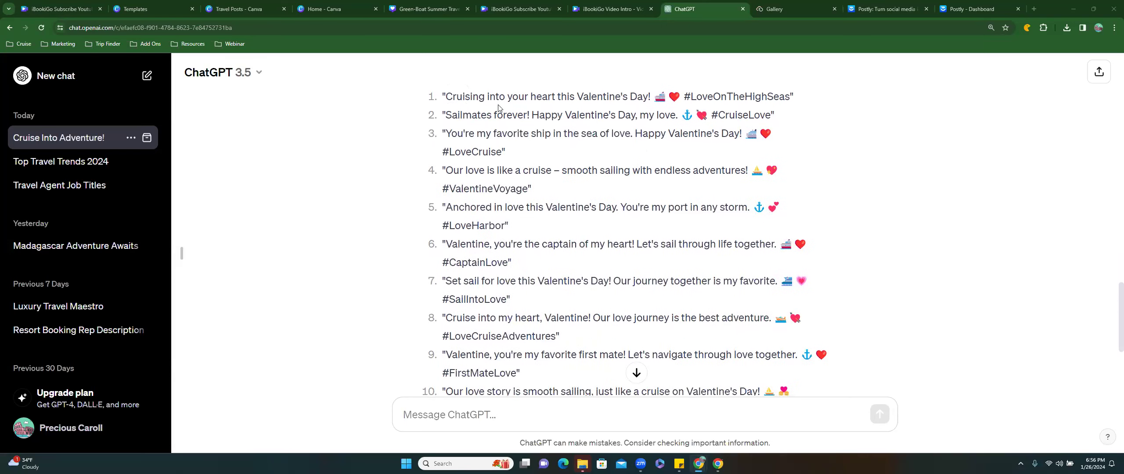
Switch to the Green-Boat Summer Travel design in Canva and delete the quote text on page 4
{"action": "left_click", "coordinate": [508, 13]}
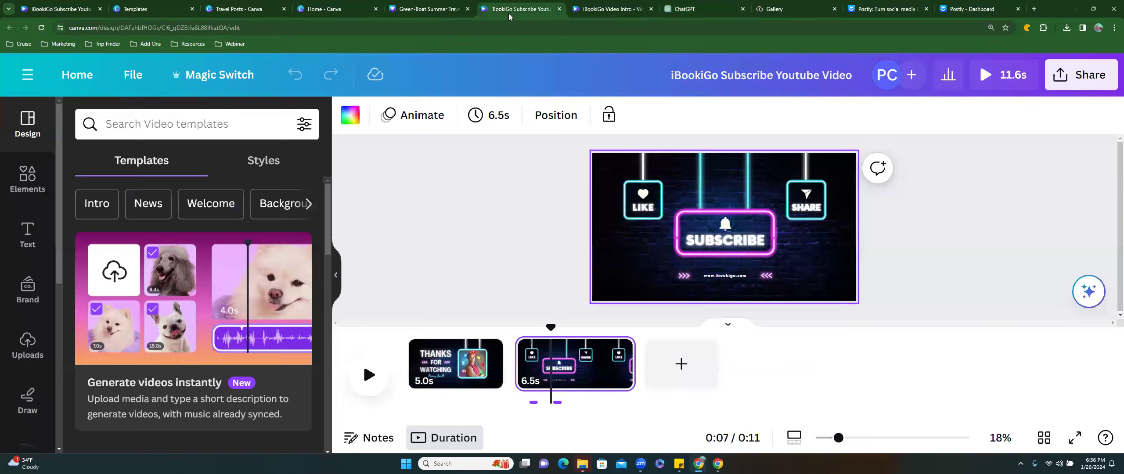
{"action": "left_click", "coordinate": [612, 8]}
{"action": "left_click", "coordinate": [425, 9]}
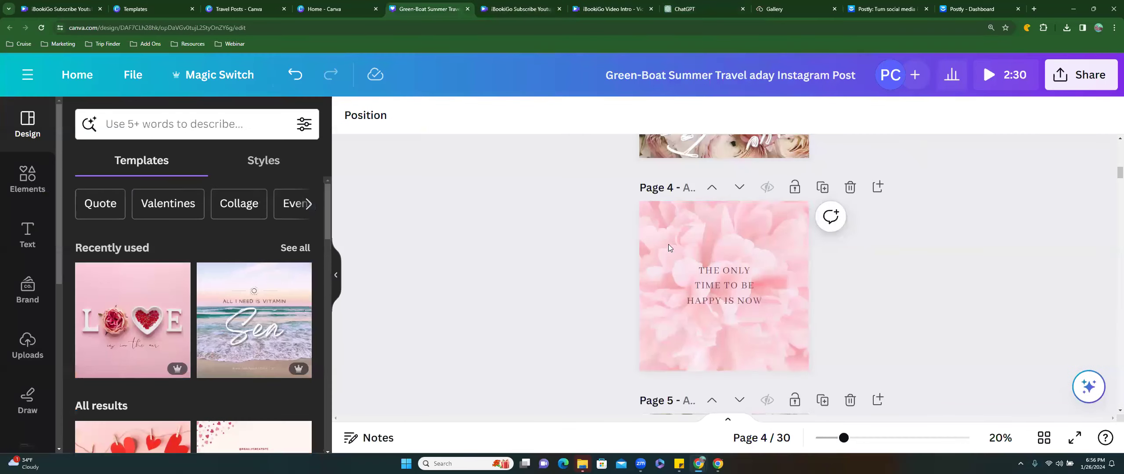
{"action": "left_click", "coordinate": [695, 274]}
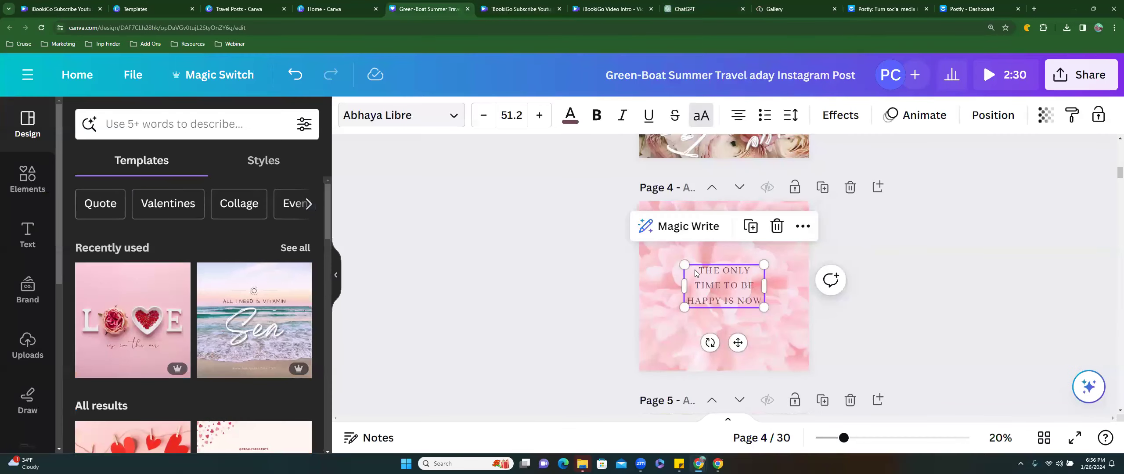
{"action": "key", "text": "Delete"}
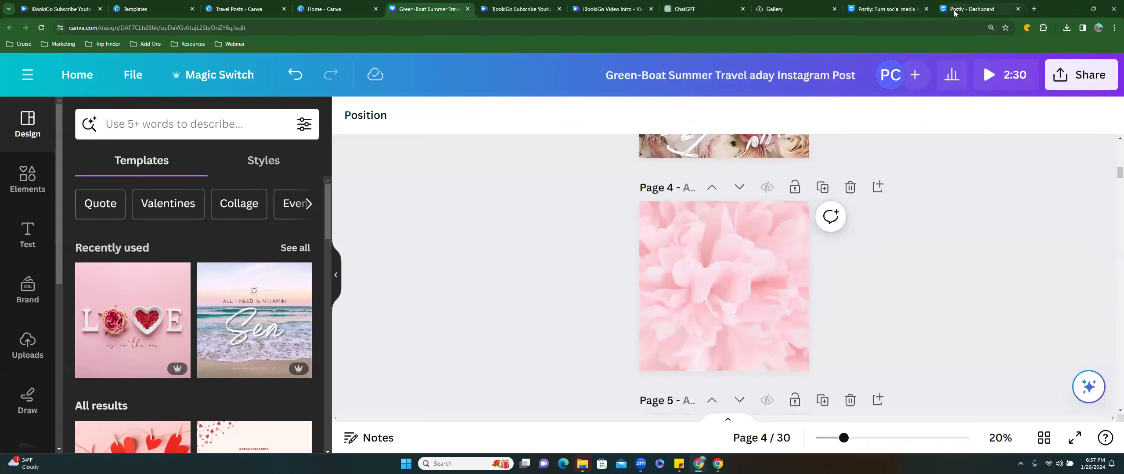
Place ChatGPT beside the Canva design, copy the phrase "Cruising into your heart" from the first pun and return to Canva
{"action": "left_click_drag", "start_coordinate": [694, 10], "coordinate": [500, 23]}
{"action": "left_click_drag", "start_coordinate": [446, 97], "coordinate": [554, 92]}
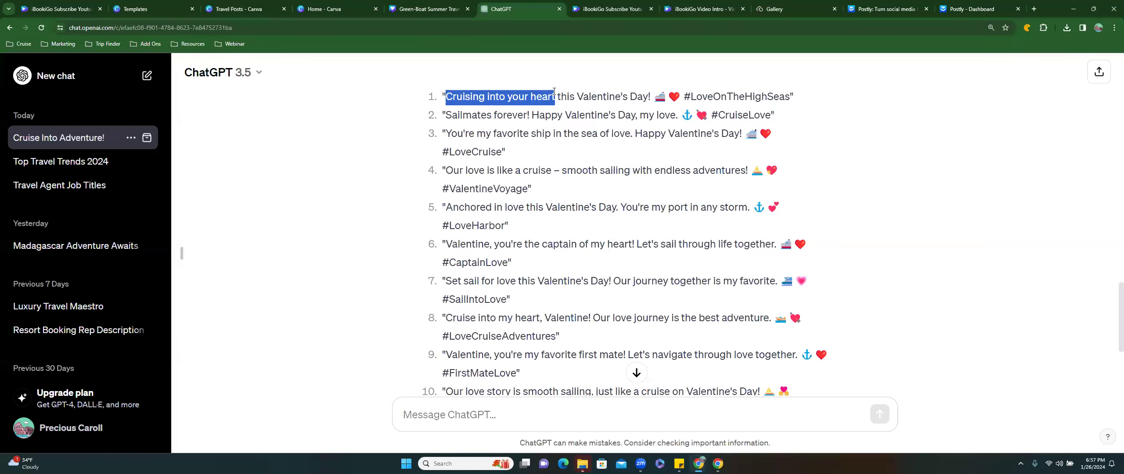
{"action": "left_click", "coordinate": [419, 9]}
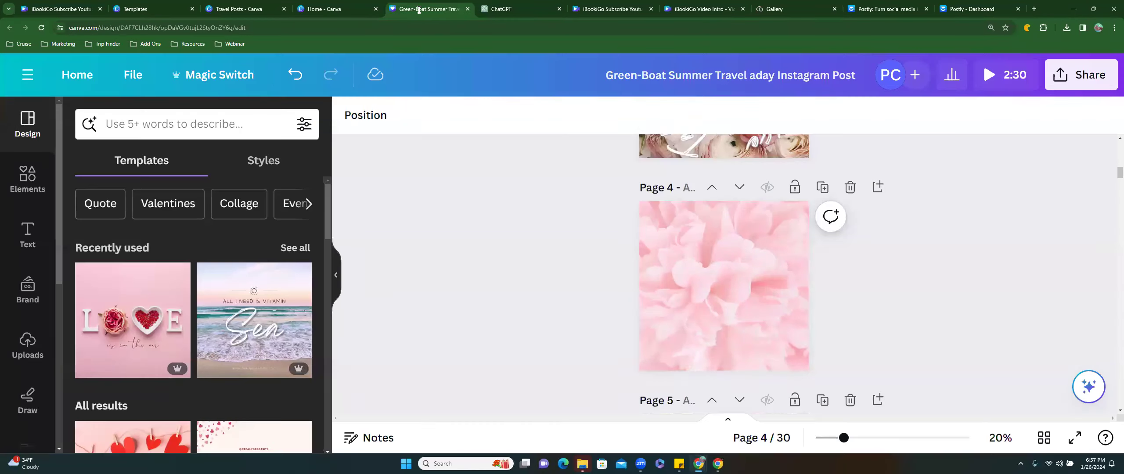
Undo the deletion of the page 4 quote and replace its wording with "CRUISING INTO YOUR HEART"
{"action": "left_click", "coordinate": [294, 74]}
{"action": "double_click", "coordinate": [714, 284]}
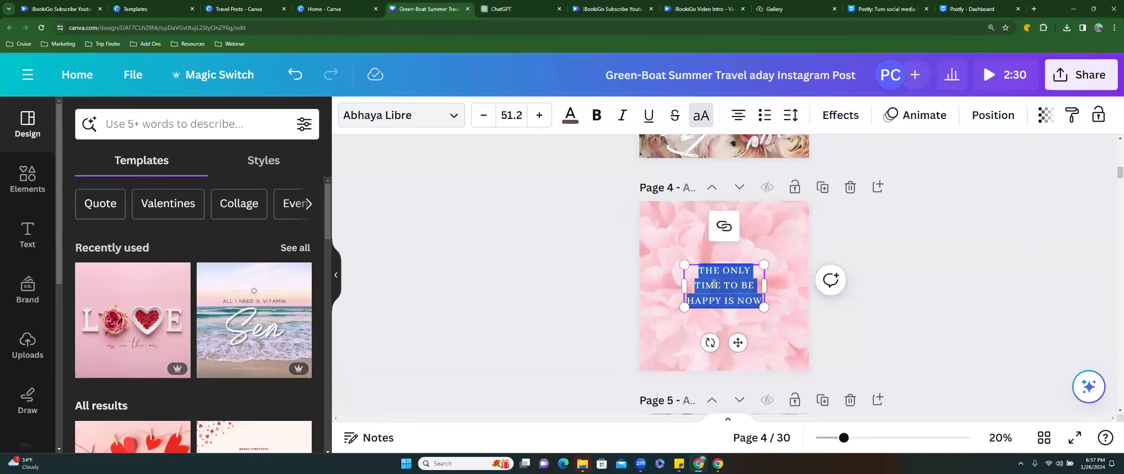
{"action": "type", "text": "CRUISING INTO YOUR HEART"}
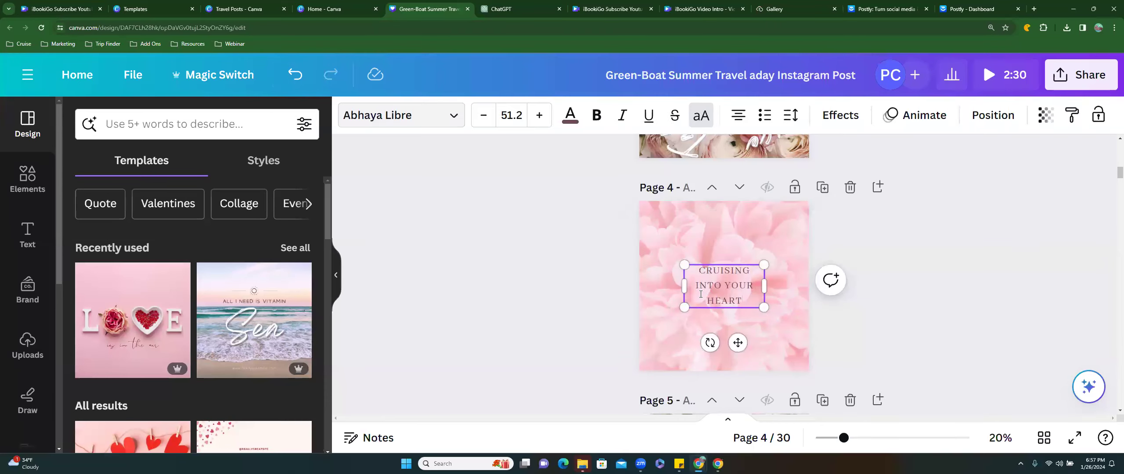
Add "IT'S WAVE SEASON BOOK YOUR CRUISE AND SAVE" below a blank line in the page 4 text
{"action": "key", "text": "Return"}
{"action": "key", "text": "Return"}
{"action": "type", "text": "IT'S WAVE SEAON"}
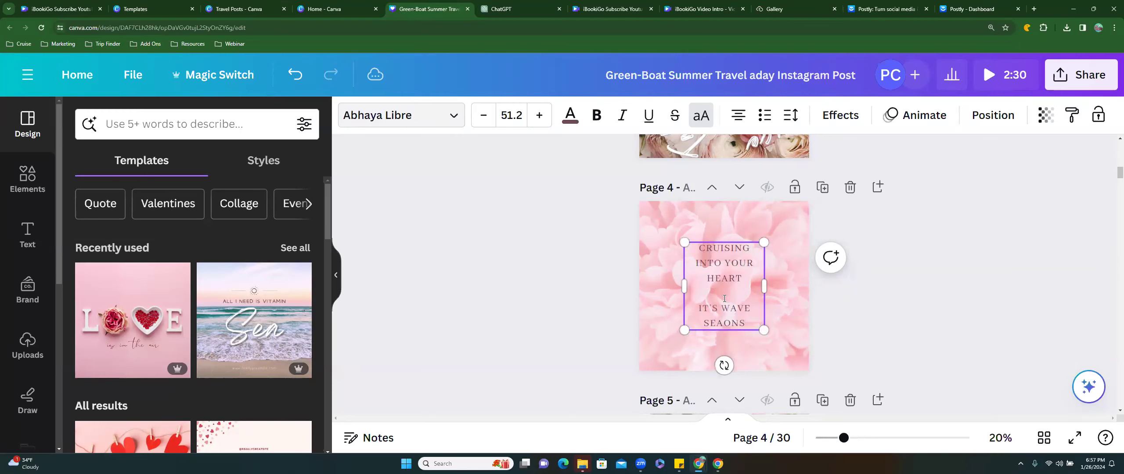
{"action": "key", "text": "BackSpace"}
{"action": "type", "text": "ASON"}
{"action": "key", "text": "Return"}
{"action": "type", "text": "BOOK Y"}
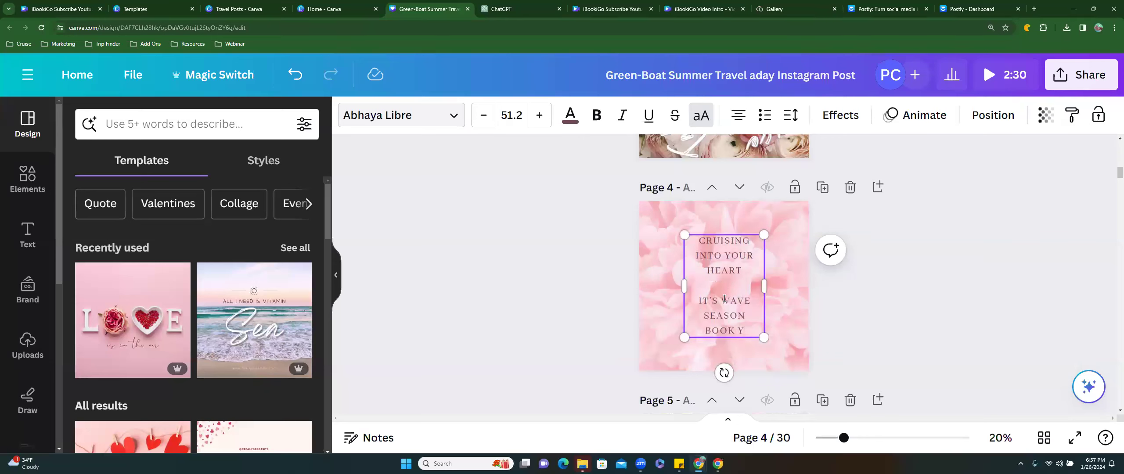
{"action": "type", "text": "OUR CRUISE AND A"}
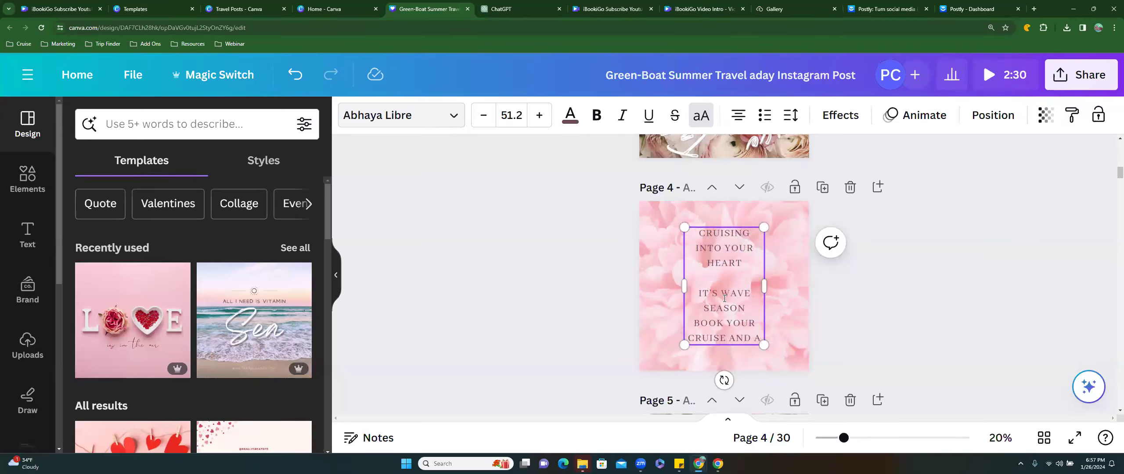
{"action": "key", "text": "BackSpace"}
{"action": "type", "text": "SAVE"}
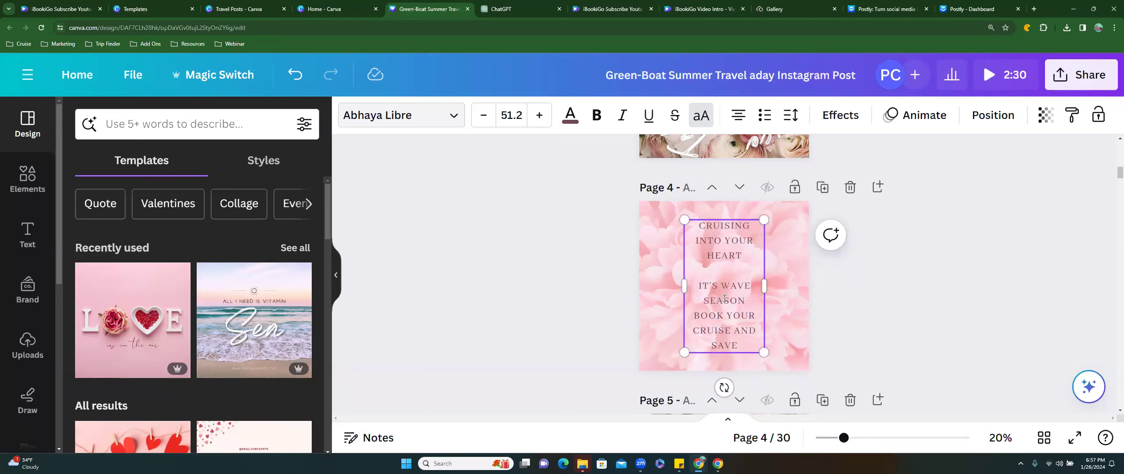
{"action": "left_click", "coordinate": [869, 304]}
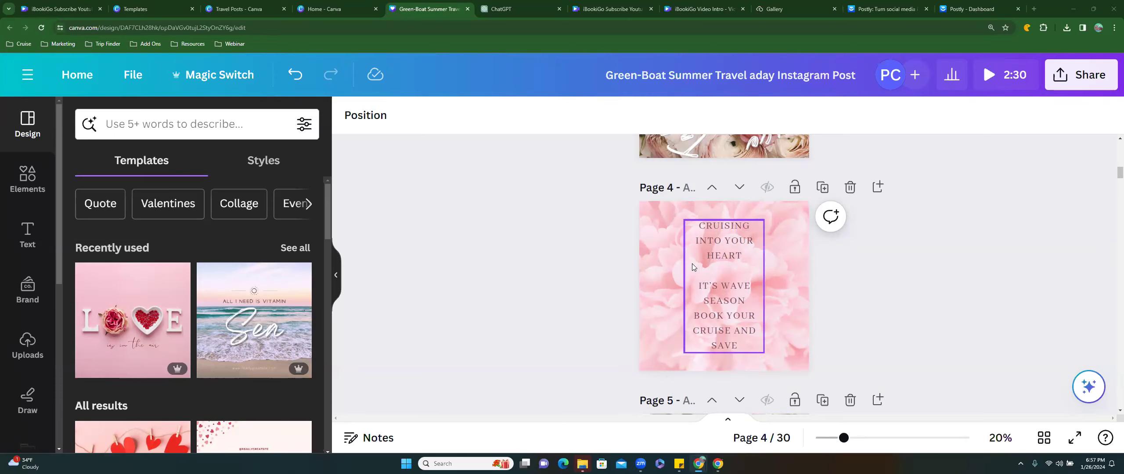
Remove the curved "Take your loved one on a cruise" text from page 3
{"action": "scroll", "coordinate": [696, 268], "scroll_direction": "down", "scroll_amount": 4}
{"action": "scroll", "coordinate": [695, 269], "scroll_direction": "up", "scroll_amount": 8}
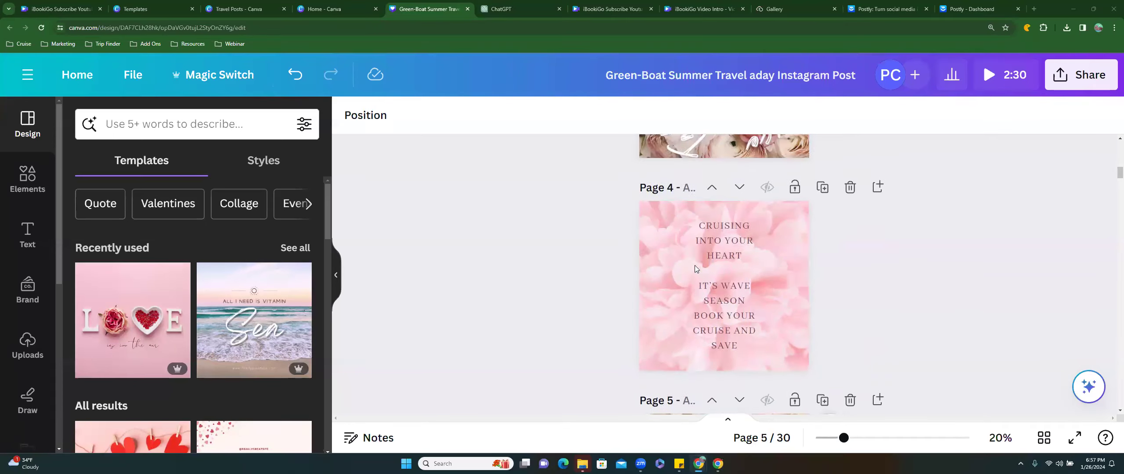
{"action": "left_click", "coordinate": [679, 241]}
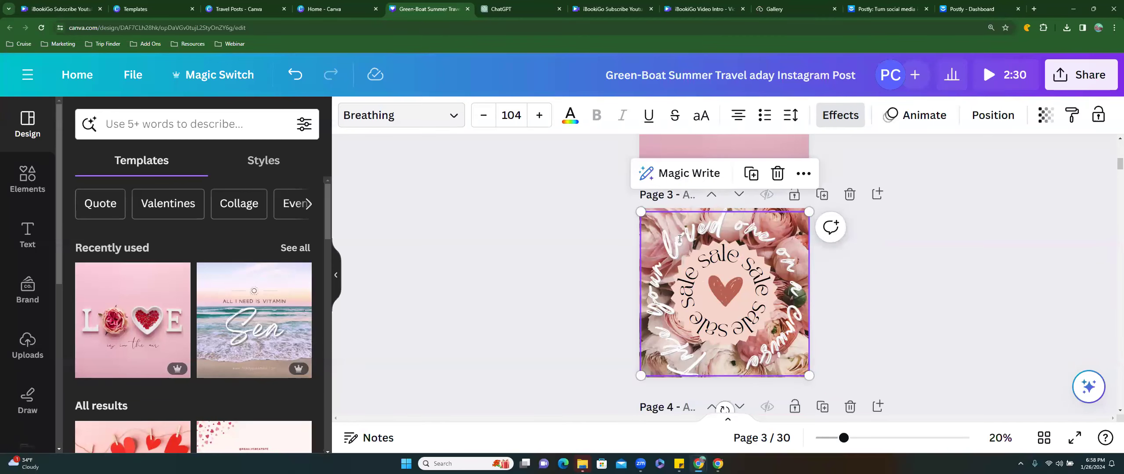
{"action": "left_click", "coordinate": [679, 238]}
{"action": "key", "text": "BackSpace"}
{"action": "key", "text": "Delete"}
{"action": "key", "text": "Delete"}
{"action": "key", "text": "Delete"}
{"action": "key", "text": "Delete"}
{"action": "key", "text": "Delete"}
{"action": "key", "text": "Delete"}
{"action": "key", "text": "Delete"}
{"action": "key", "text": "Delete"}
{"action": "key", "text": "Delete"}
{"action": "key", "text": "Delete"}
{"action": "key", "text": "Delete"}
{"action": "key", "text": "Delete"}
{"action": "key", "text": "Delete"}
{"action": "key", "text": "Delete"}
{"action": "key", "text": "Delete"}
{"action": "key", "text": "Delete"}
{"action": "key", "text": "Delete"}
{"action": "key", "text": "Delete"}
{"action": "key", "text": "Delete"}
{"action": "key", "text": "Delete"}
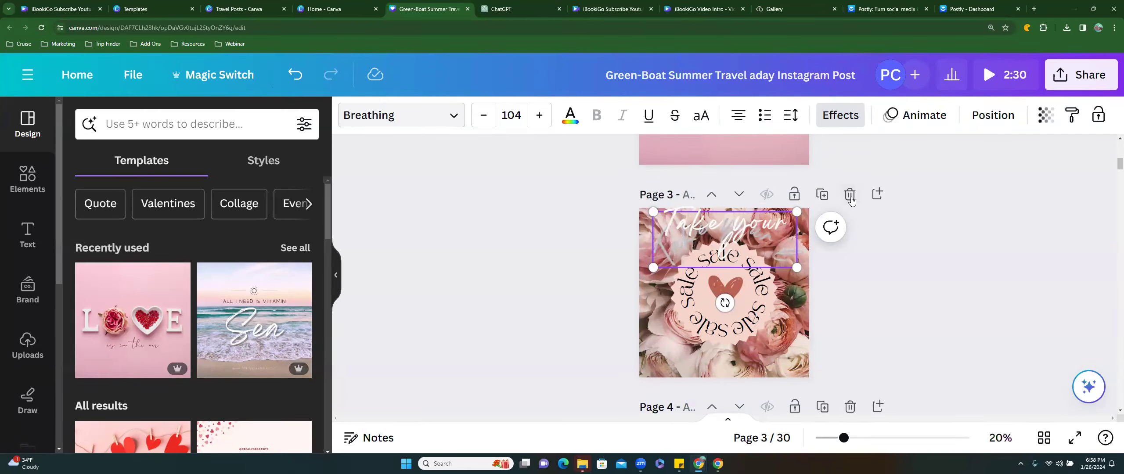
{"action": "left_click", "coordinate": [686, 233]}
{"action": "key", "text": "Delete"}
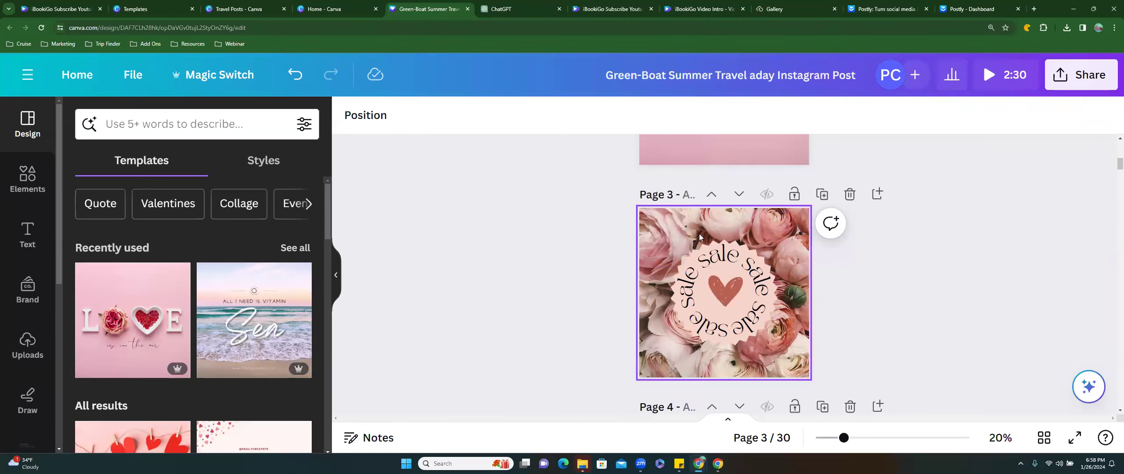
Delete the heart graphic from the middle of the sale badge on page 3
{"action": "left_click", "coordinate": [705, 264]}
{"action": "left_click_drag", "start_coordinate": [705, 264], "coordinate": [703, 263]}
{"action": "left_click", "coordinate": [716, 285]}
{"action": "key", "text": "Delete"}
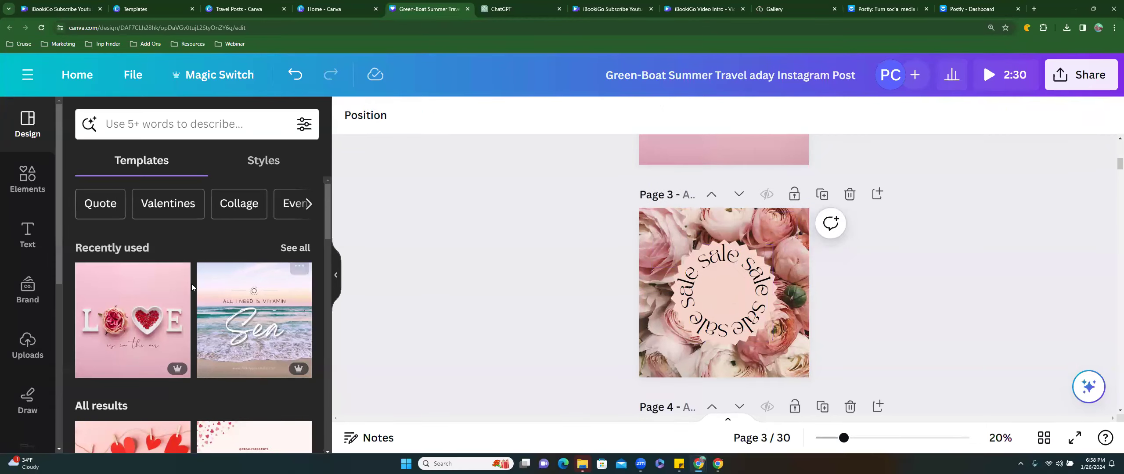
Search the design templates for "cruise", and run the same search among the elements
{"action": "left_click", "coordinate": [110, 123]}
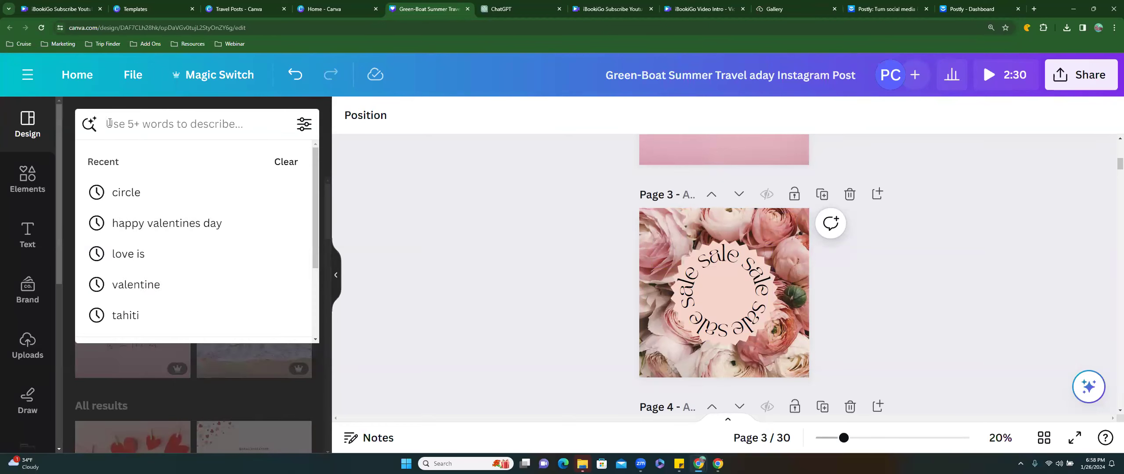
{"action": "type", "text": "cruise"}
{"action": "key", "text": "Return"}
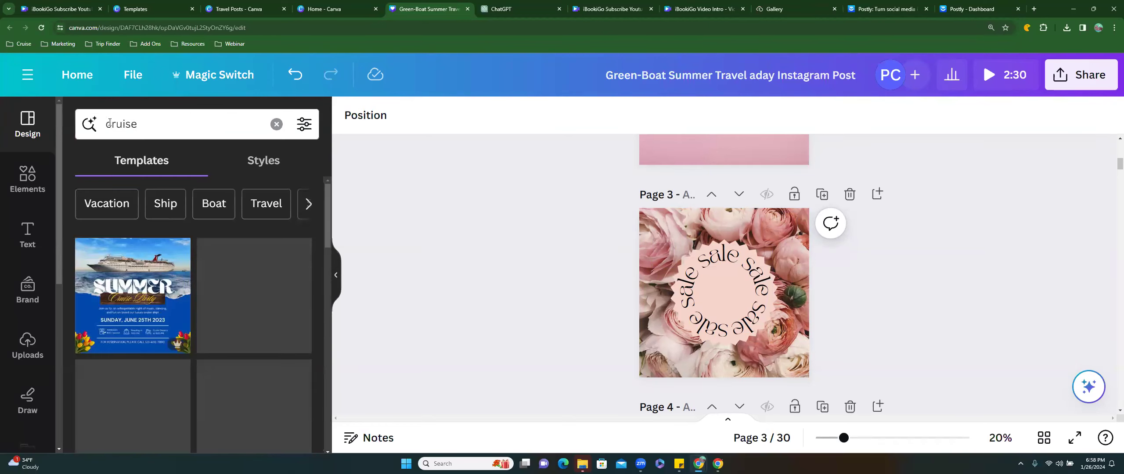
{"action": "left_click", "coordinate": [27, 178]}
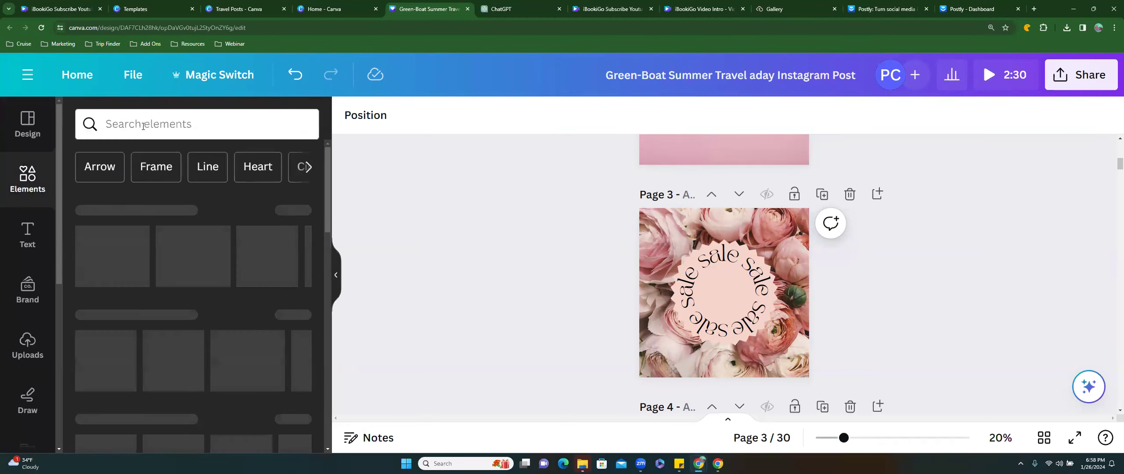
{"action": "left_click", "coordinate": [143, 126]}
{"action": "type", "text": "cruisd"}
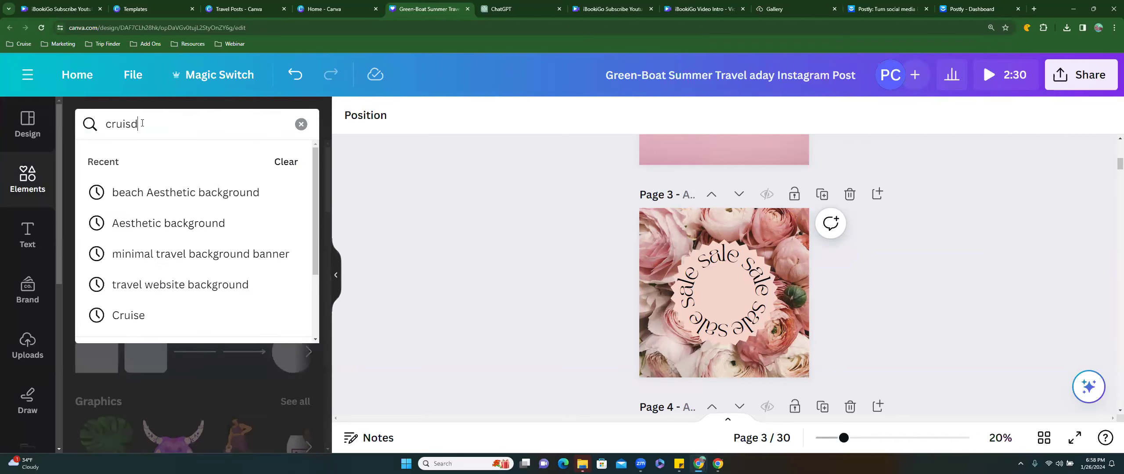
{"action": "key", "text": "BackSpace"}
{"action": "type", "text": "e"}
{"action": "key", "text": "Return"}
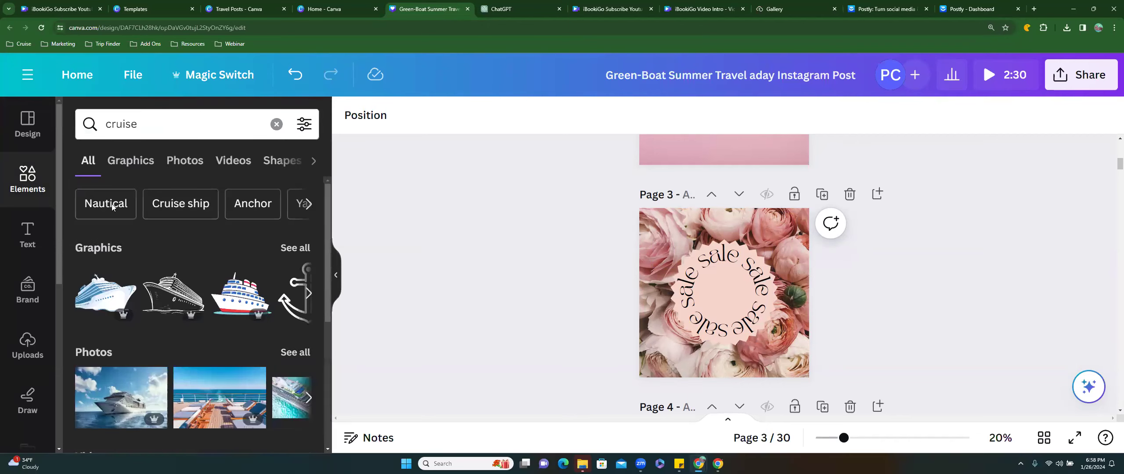
Add the black-and-white cruise ship outline graphic to page 3 and centre it inside the circular "sale" text
{"action": "left_click", "coordinate": [161, 299]}
{"action": "left_click", "coordinate": [885, 324]}
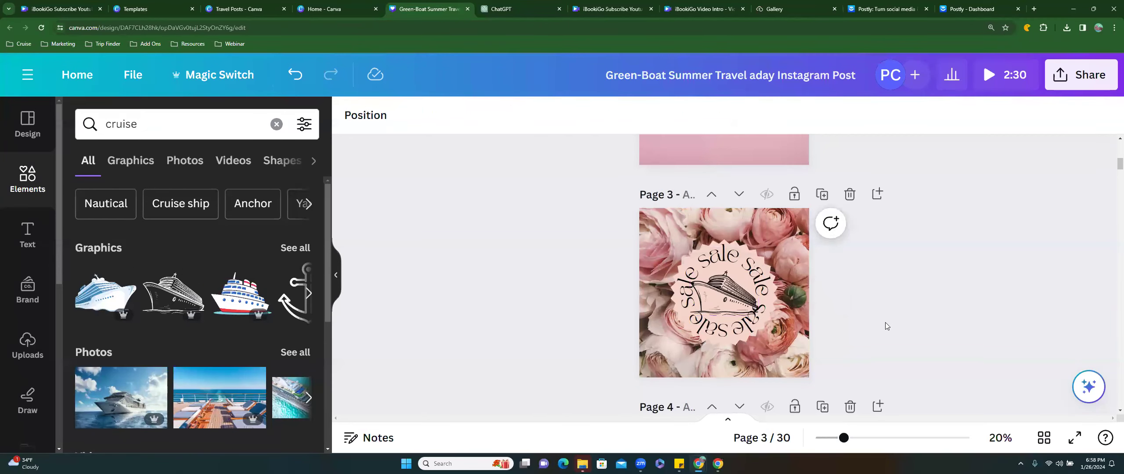
{"action": "left_click", "coordinate": [720, 300]}
{"action": "left_click_drag", "start_coordinate": [690, 315], "coordinate": [731, 296]}
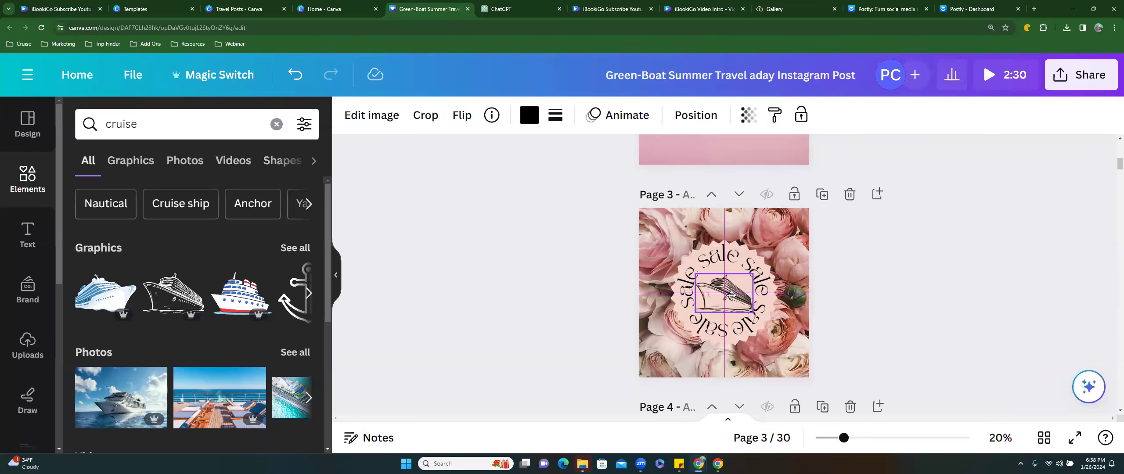
{"action": "left_click", "coordinate": [901, 336]}
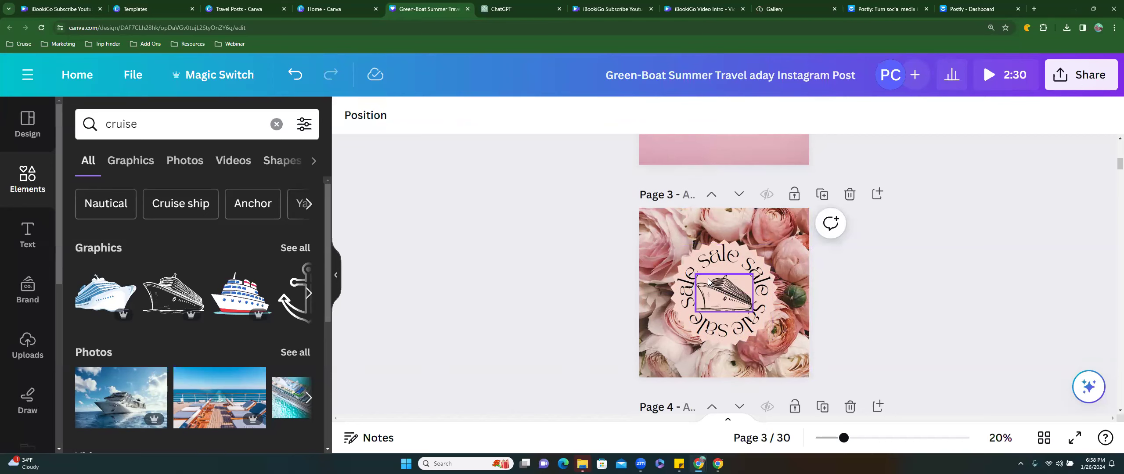
Duplicate the "is in the air" text on page 2 and place the copy above the LOVE letters
{"action": "scroll", "coordinate": [704, 264], "scroll_direction": "up", "scroll_amount": 4}
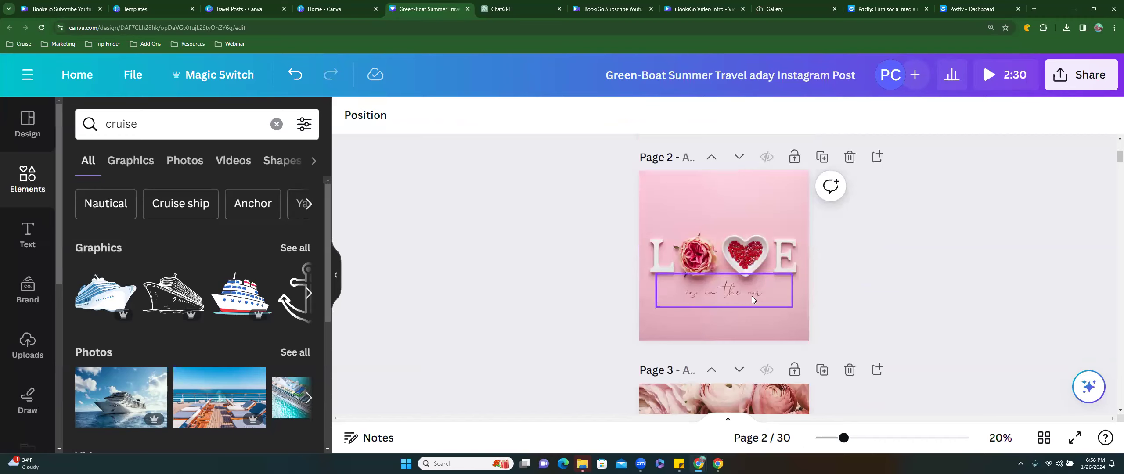
{"action": "left_click", "coordinate": [208, 124]}
{"action": "left_click_drag", "start_coordinate": [208, 124], "coordinate": [106, 123]}
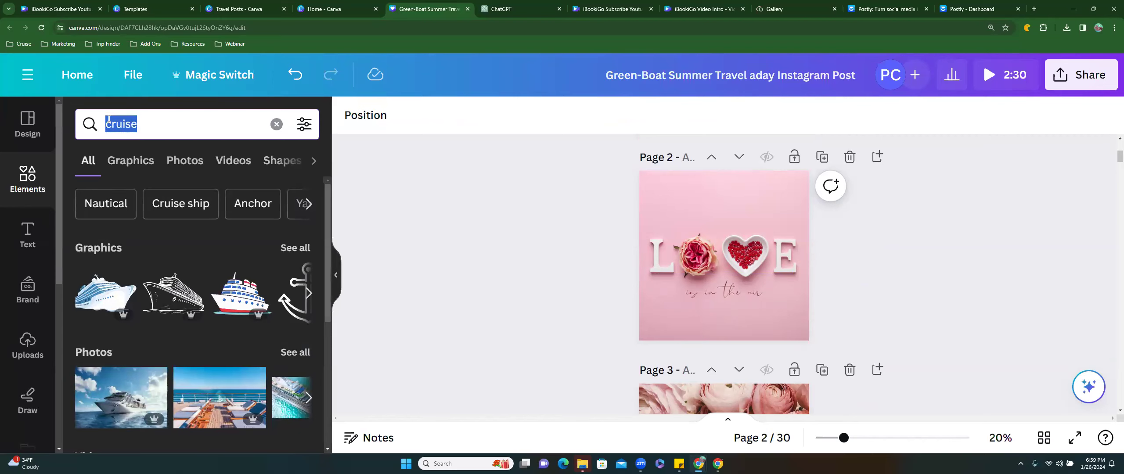
{"action": "left_click", "coordinate": [711, 302]}
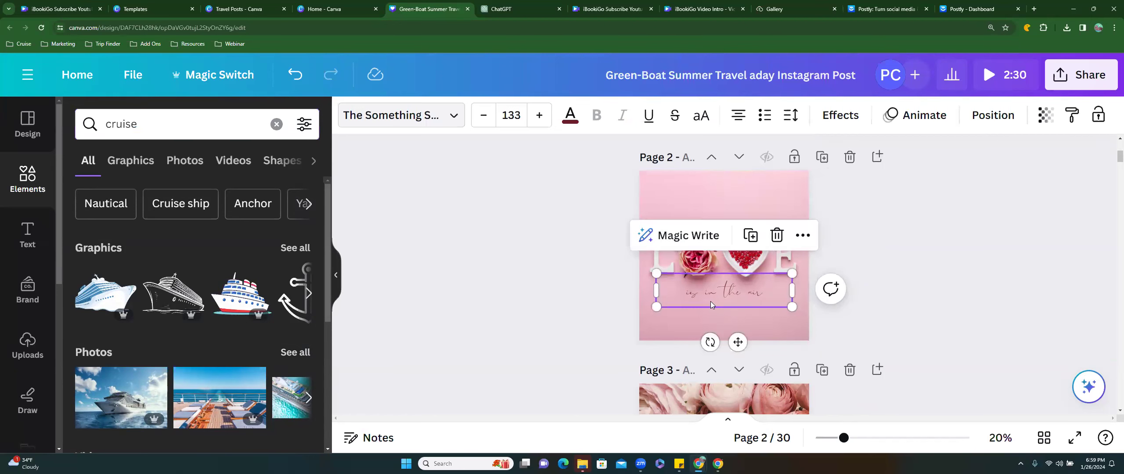
{"action": "left_click", "coordinate": [751, 236]}
{"action": "left_click_drag", "start_coordinate": [719, 274], "coordinate": [717, 185]}
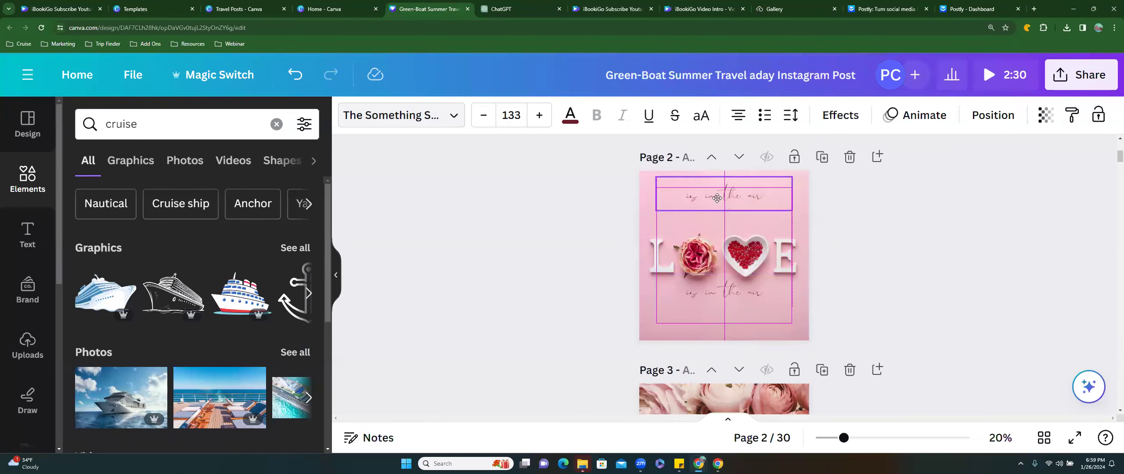
Replace the copied text above LOVE with "Just DM me, I've got your gift ready"
{"action": "double_click", "coordinate": [716, 212]}
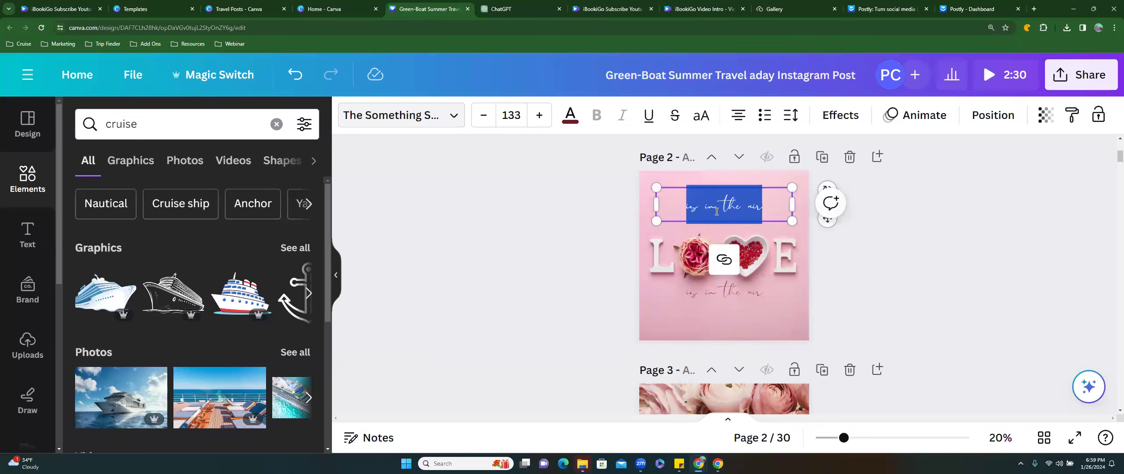
{"action": "type", "text": "Waitin"}
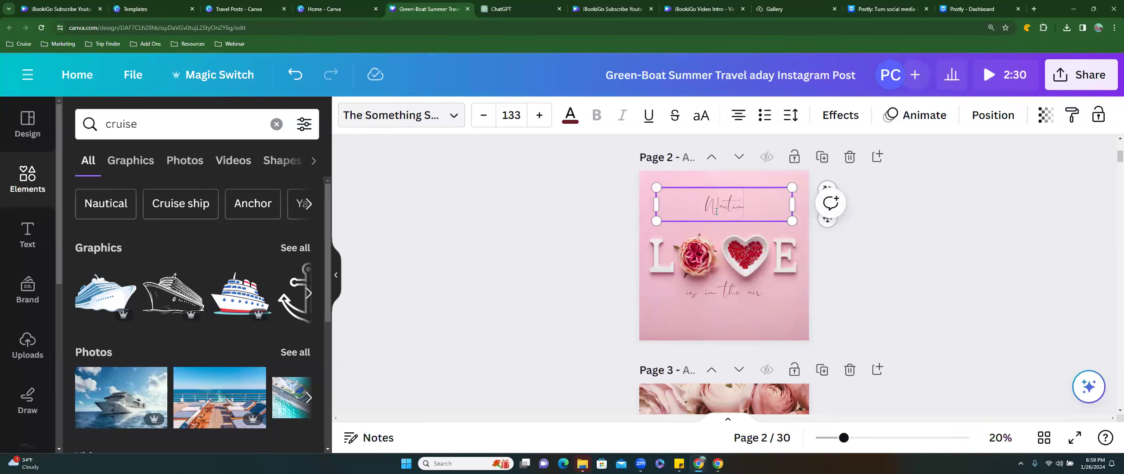
{"action": "type", "text": "g for you"}
{"action": "key", "text": "ctrl+a"}
{"action": "type", "text": "Junt call me"}
{"action": "key", "text": "BackSpace"}
{"action": "key", "text": "BackSpace"}
{"action": "key", "text": "BackSpace"}
{"action": "key", "text": "BackSpace"}
{"action": "key", "text": "BackSpace"}
{"action": "key", "text": "BackSpace"}
{"action": "key", "text": "BackSpace"}
{"action": "type", "text": "DM"}
{"action": "key", "text": "BackSpace"}
{"action": "key", "text": "BackSpace"}
{"action": "type", "text": "DM me. I've"}
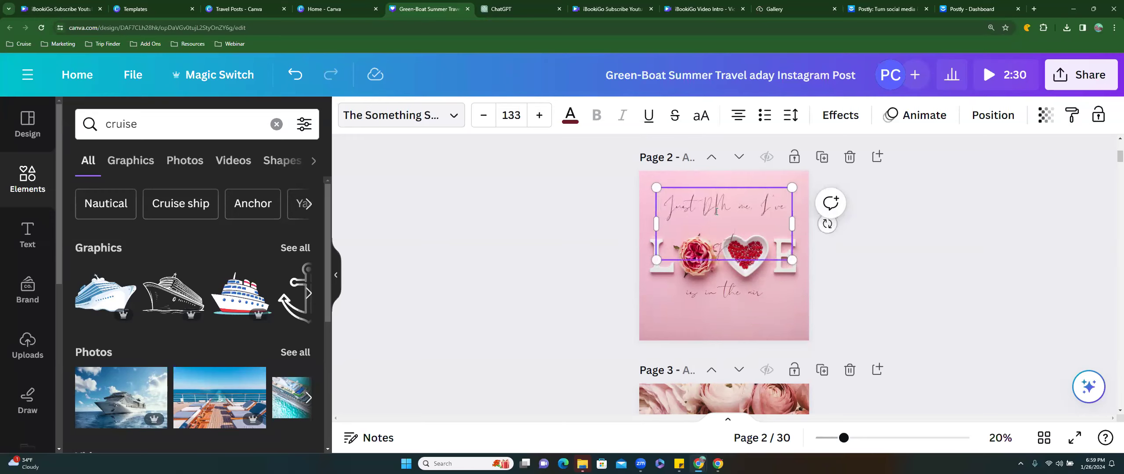
{"action": "type", "text": " traveled to"}
Shrink the new text to a font size of about 97 and centre it horizontally above the LOVE letters
{"action": "left_click_drag", "start_coordinate": [656, 260], "coordinate": [693, 240]}
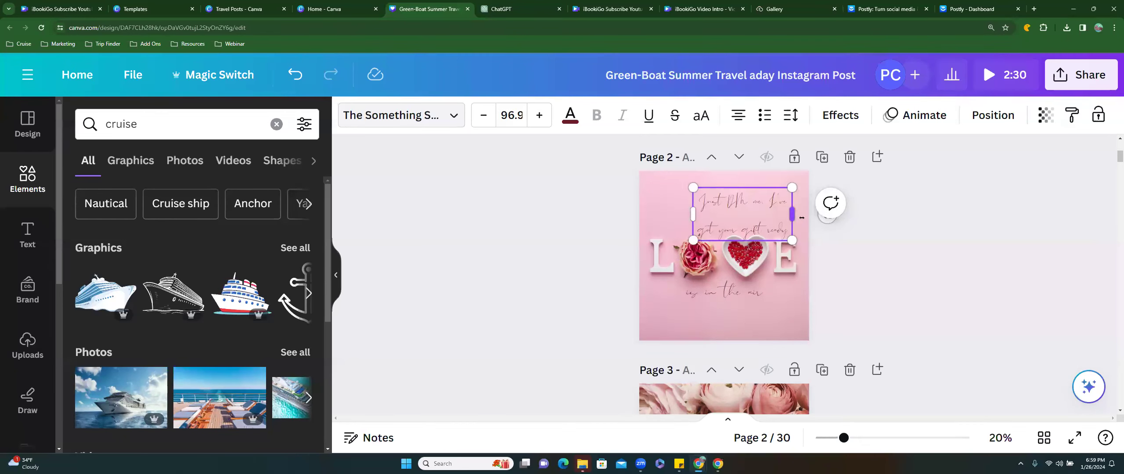
{"action": "left_click", "coordinate": [675, 179]}
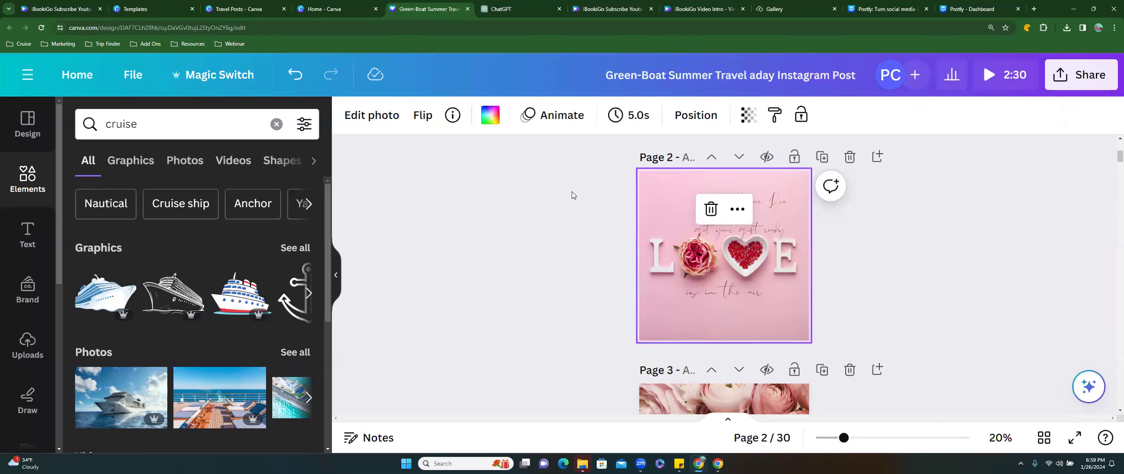
{"action": "left_click_drag", "start_coordinate": [739, 206], "coordinate": [721, 198]}
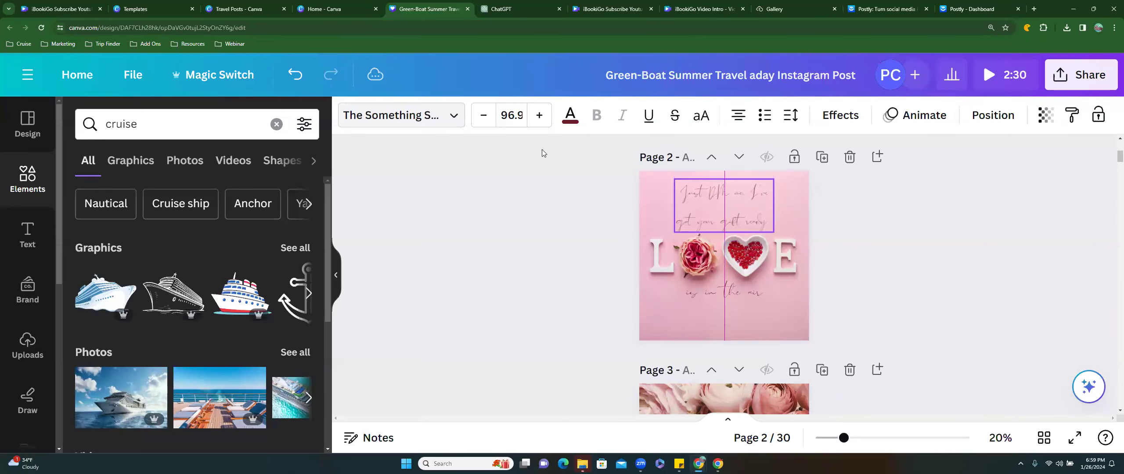
Apply the Alex Brush font to the text above LOVE and widen its text box to the page edge
{"action": "left_click", "coordinate": [451, 116]}
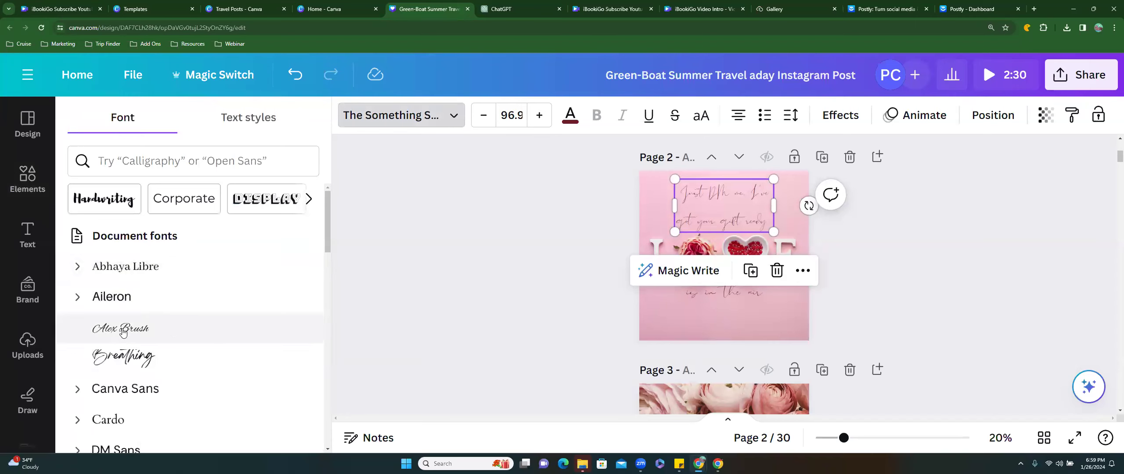
{"action": "left_click", "coordinate": [123, 332]}
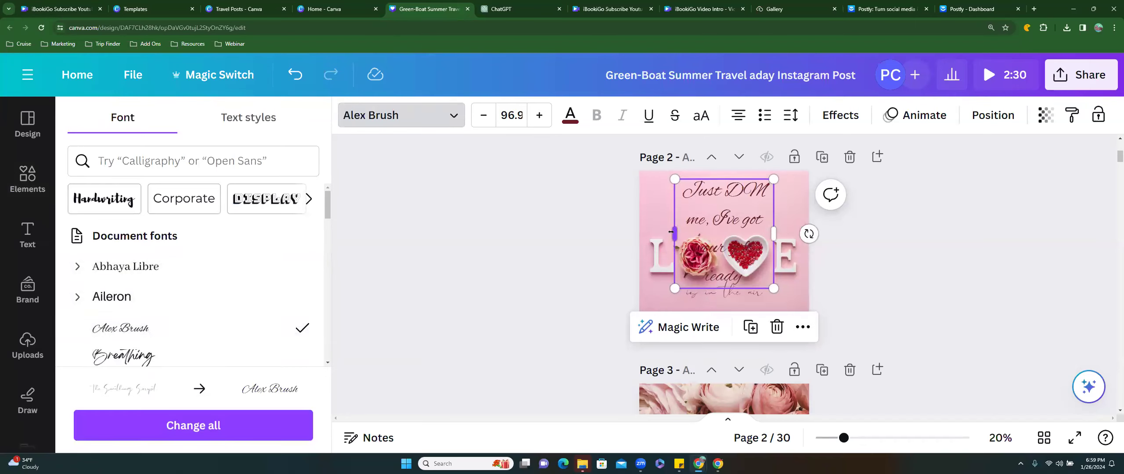
{"action": "mouse_move", "coordinate": [626, 232]}
{"action": "left_mouse_down"}
{"action": "mouse_move", "coordinate": [584, 221]}
{"action": "mouse_move", "coordinate": [637, 230]}
{"action": "left_mouse_up"}
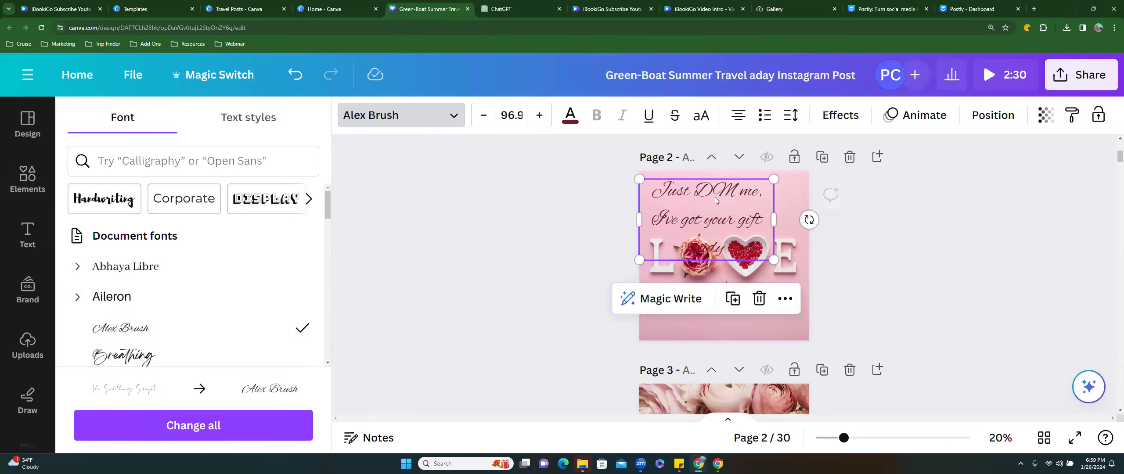
Change the text above LOVE to the Breathing font and scale it down to size 56.1 on two lines
{"action": "double_click", "coordinate": [716, 193]}
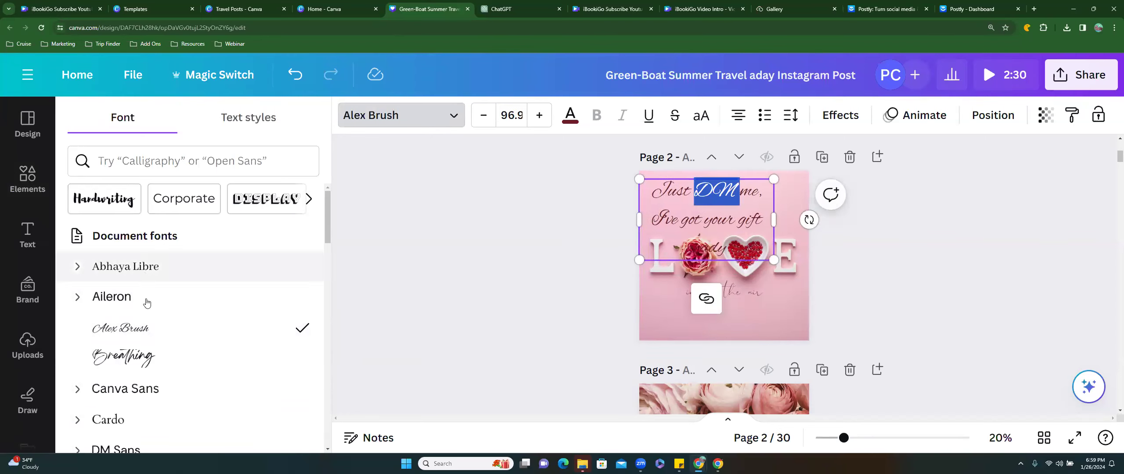
{"action": "left_click", "coordinate": [119, 359]}
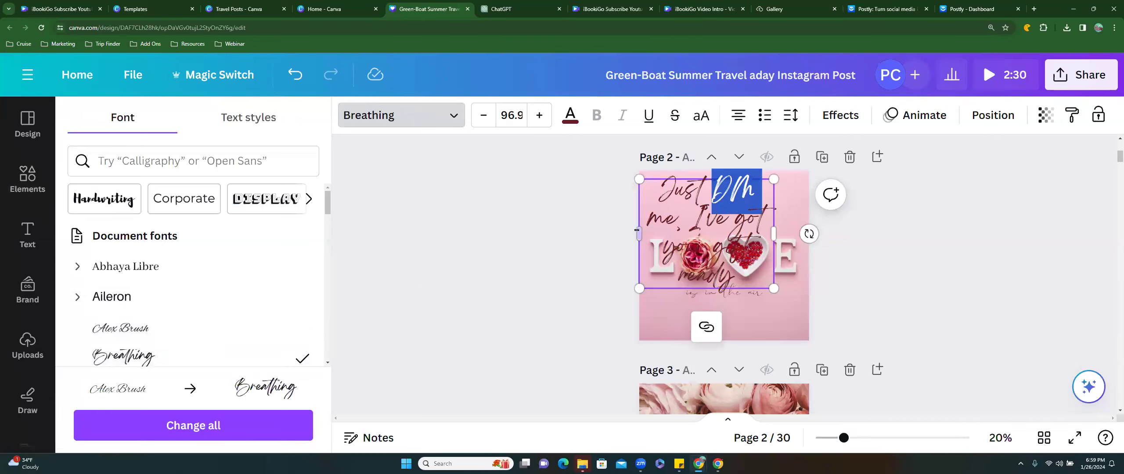
{"action": "left_click_drag", "start_coordinate": [639, 232], "coordinate": [644, 210]}
{"action": "key", "text": "Escape"}
{"action": "key", "text": "Escape"}
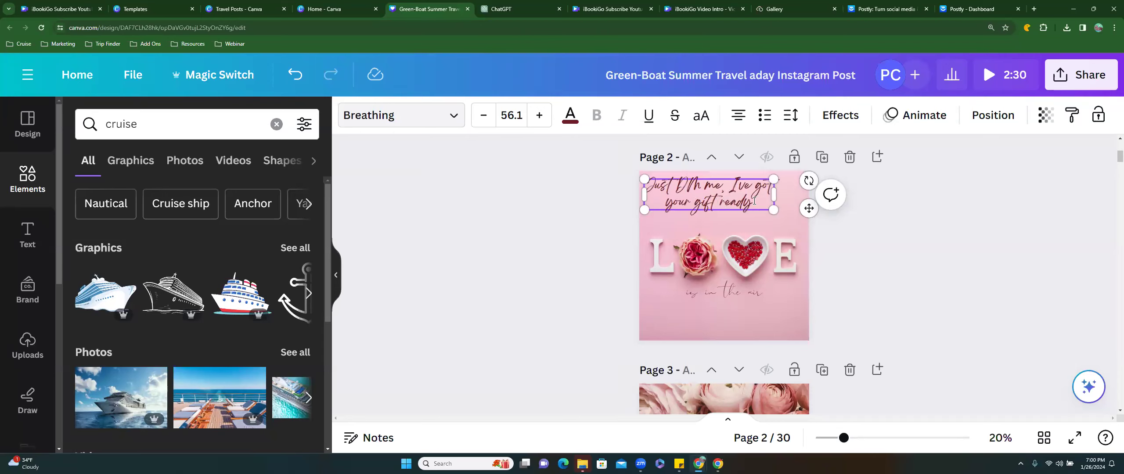
Append "to give" to the gift text on page 2 and centre the text box on the page
{"action": "type", "text": "to give"}
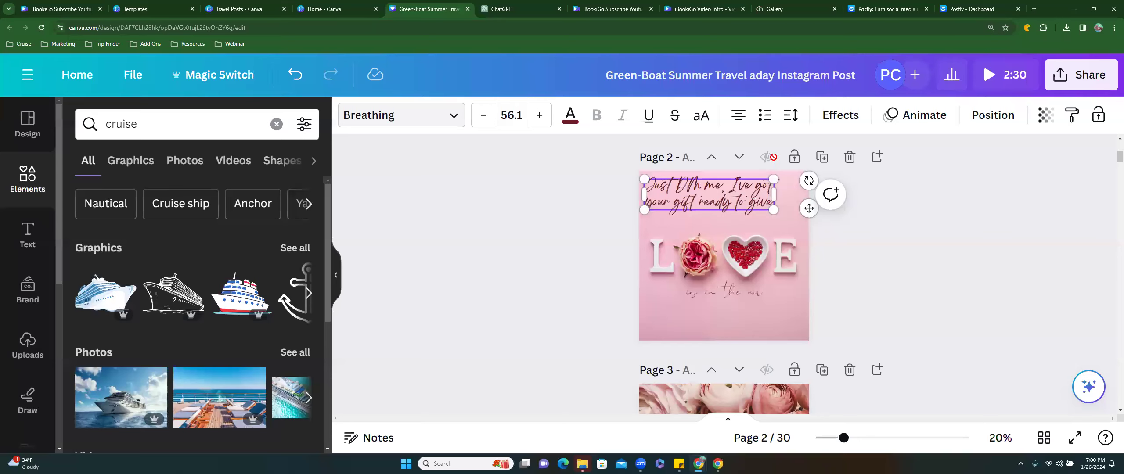
{"action": "left_click", "coordinate": [889, 259]}
{"action": "left_click_drag", "start_coordinate": [711, 197], "coordinate": [725, 199]}
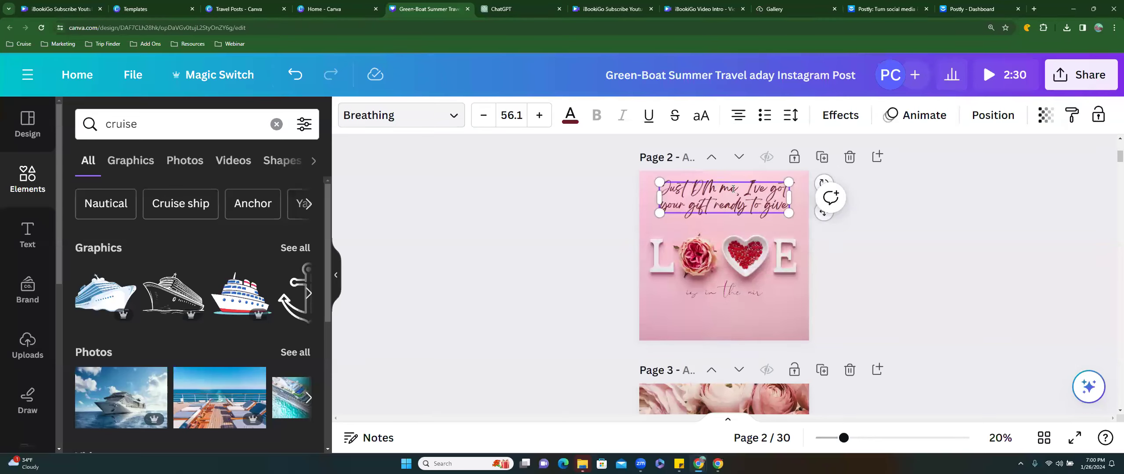
Remove "Just DM me," from the text, fit the rest on one line at size 41.3, and move it slightly down
{"action": "left_click_drag", "start_coordinate": [744, 189], "coordinate": [662, 190]}
{"action": "key", "text": "BackSpace"}
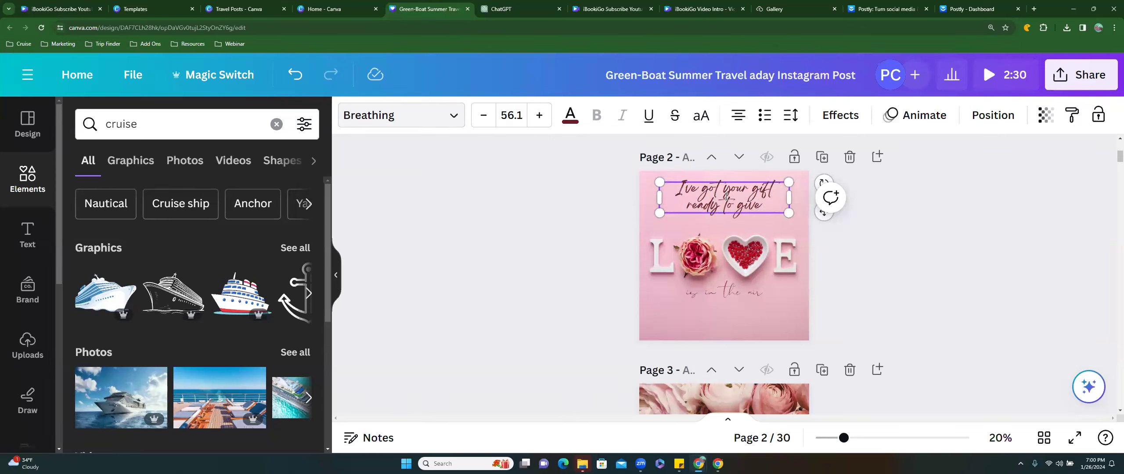
{"action": "mouse_move", "coordinate": [659, 196]}
{"action": "left_mouse_down"}
{"action": "mouse_move", "coordinate": [583, 194]}
{"action": "mouse_move", "coordinate": [648, 186]}
{"action": "left_mouse_up"}
{"action": "left_click", "coordinate": [928, 217]}
{"action": "left_click", "coordinate": [763, 191]}
{"action": "left_click", "coordinate": [963, 243]}
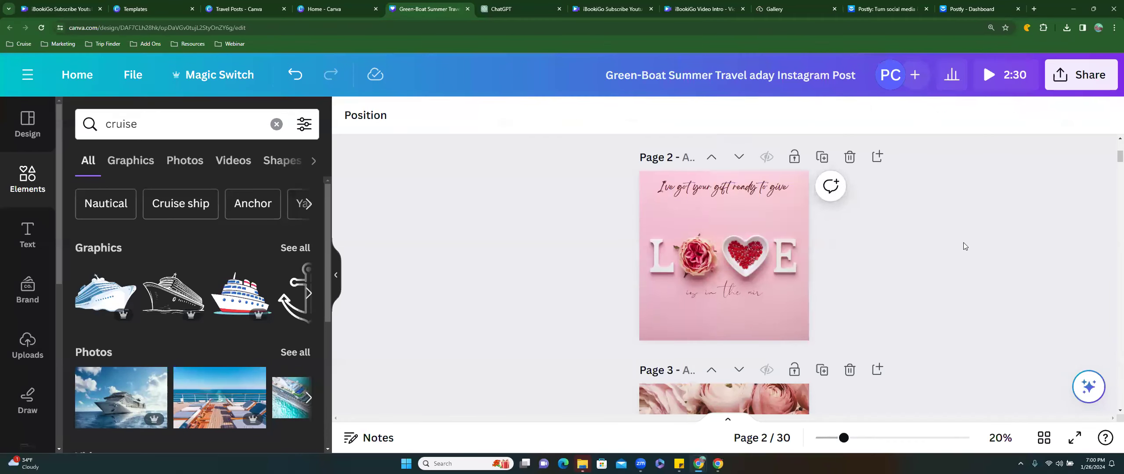
{"action": "left_click_drag", "start_coordinate": [760, 190], "coordinate": [758, 200]}
Apply the Hatton font to the gift line on page 2
{"action": "left_click", "coordinate": [401, 115]}
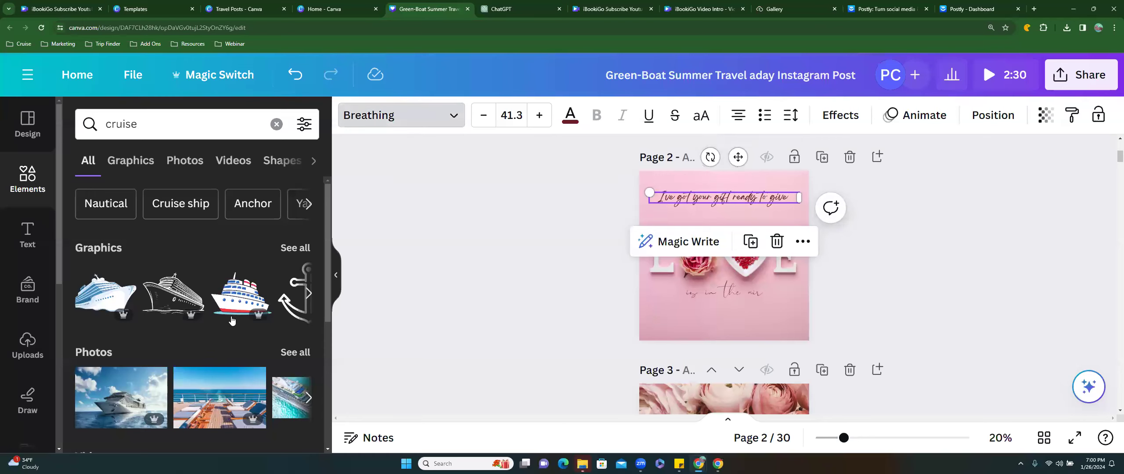
{"action": "scroll", "coordinate": [106, 347], "scroll_direction": "down", "scroll_amount": 5}
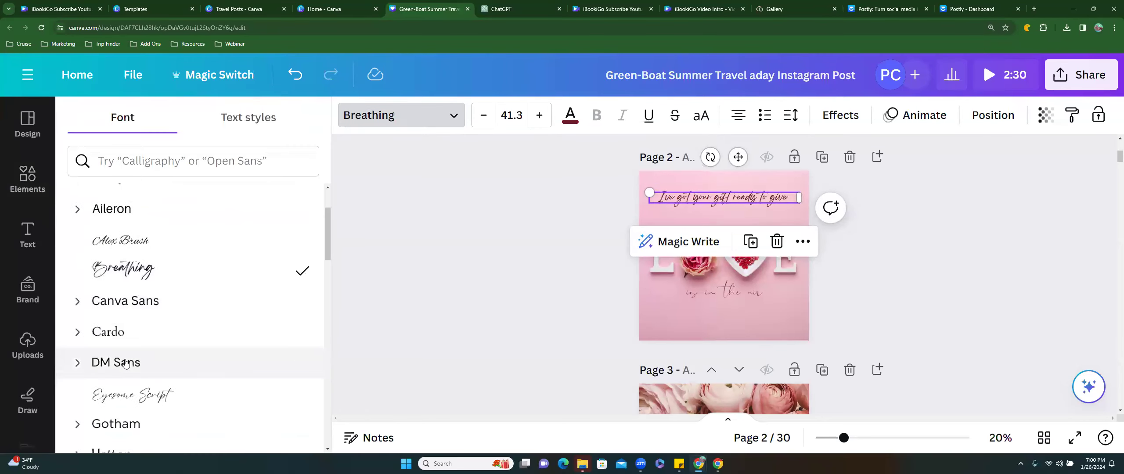
{"action": "left_click", "coordinate": [123, 367]}
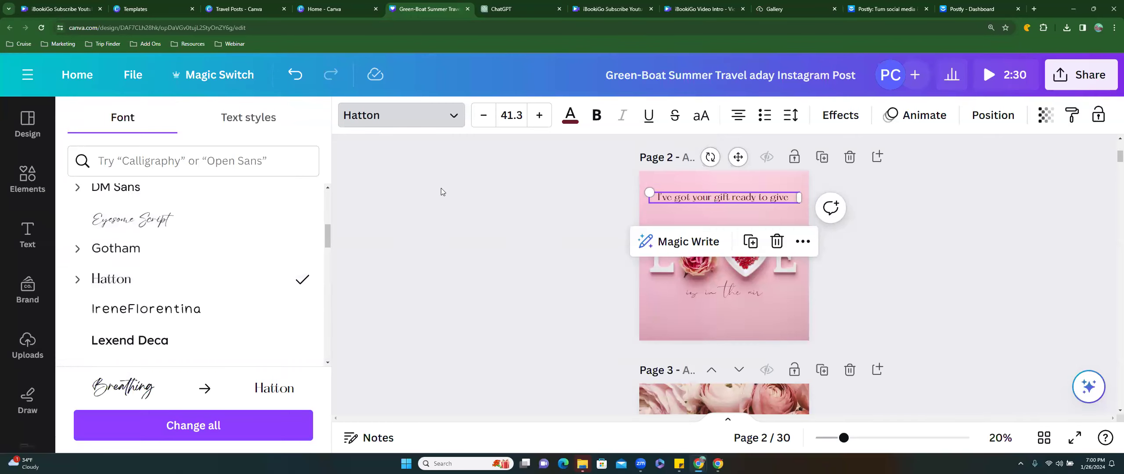
{"action": "left_click", "coordinate": [454, 118]}
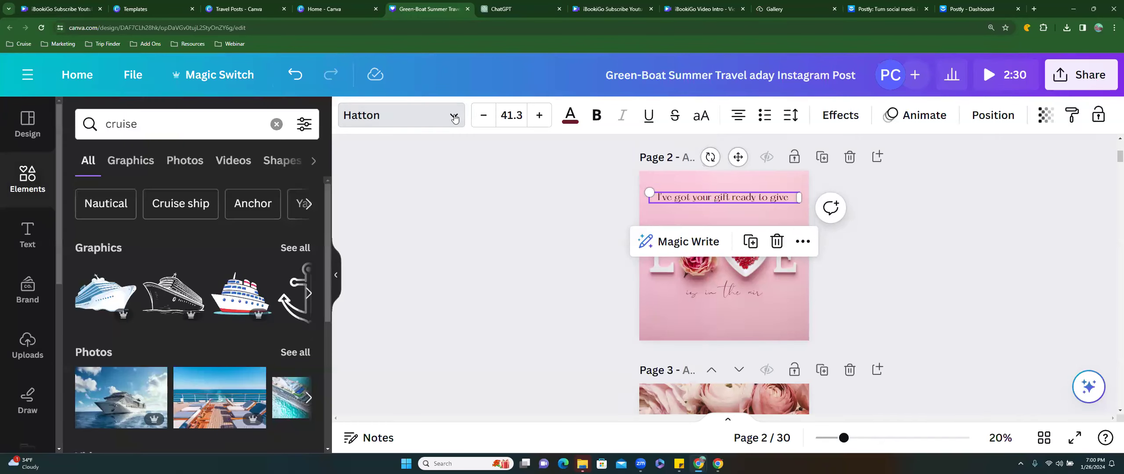
Search the fonts for "cinzel", compare Cinzel with Cinzel Decorative, and apply Cinzel to the gift line
{"action": "left_click", "coordinate": [411, 125]}
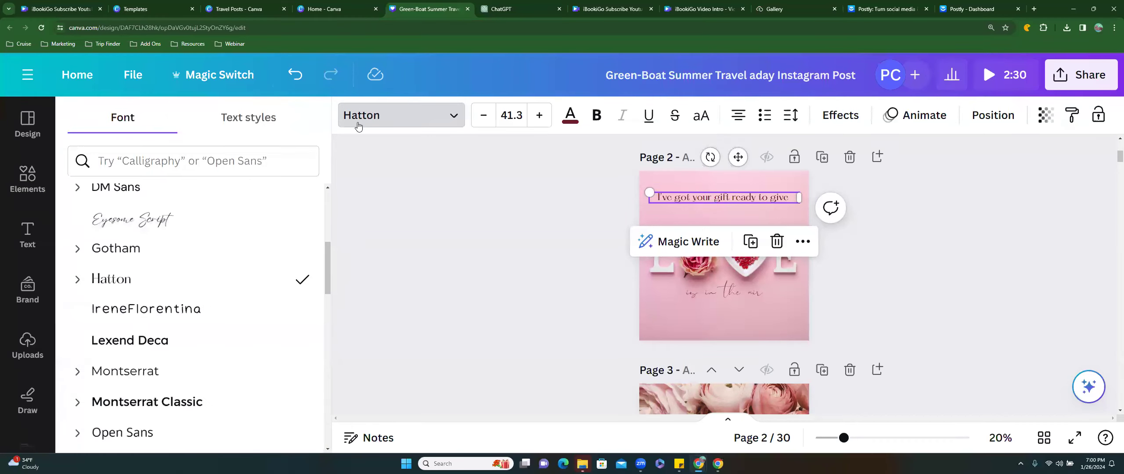
{"action": "left_click", "coordinate": [142, 164]}
{"action": "type", "text": "cinzel"}
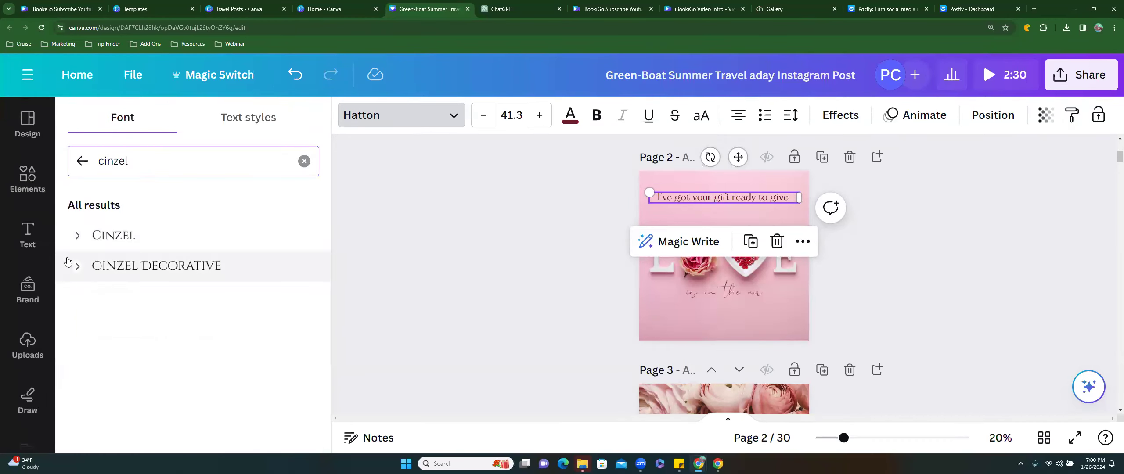
{"action": "left_click", "coordinate": [103, 237]}
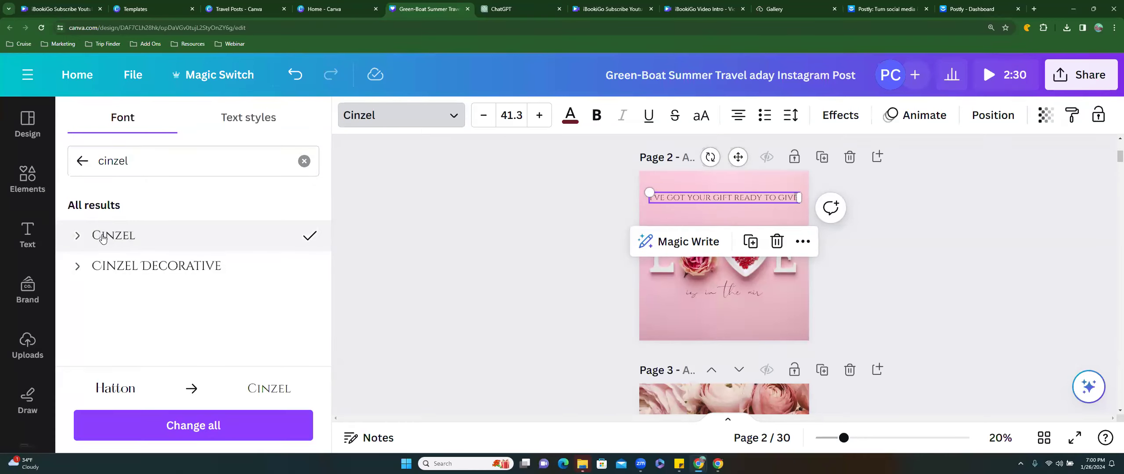
{"action": "left_click", "coordinate": [107, 268]}
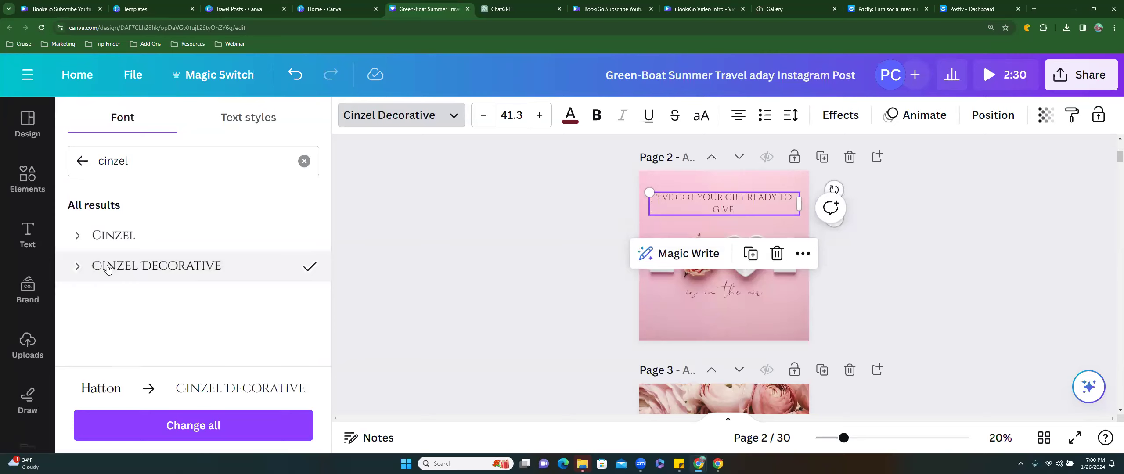
{"action": "left_click", "coordinate": [108, 237]}
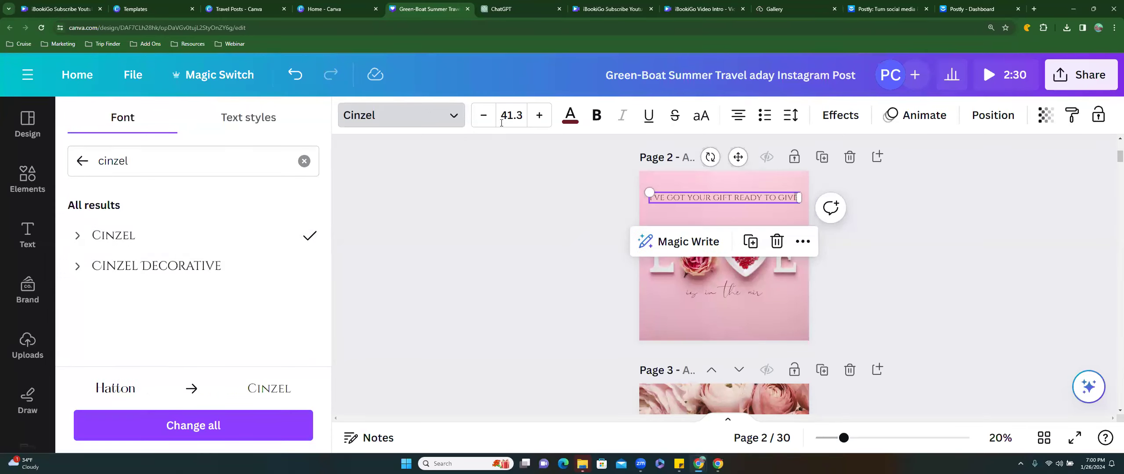
Make the gift line bold, widen its box so it fits on one line, and centre it above LOVE
{"action": "left_click", "coordinate": [596, 115]}
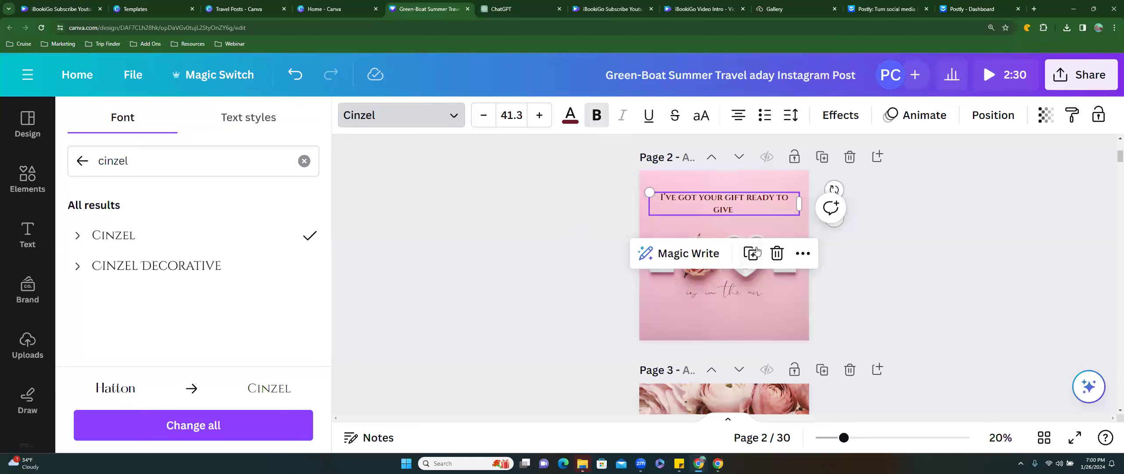
{"action": "left_click", "coordinate": [775, 208]}
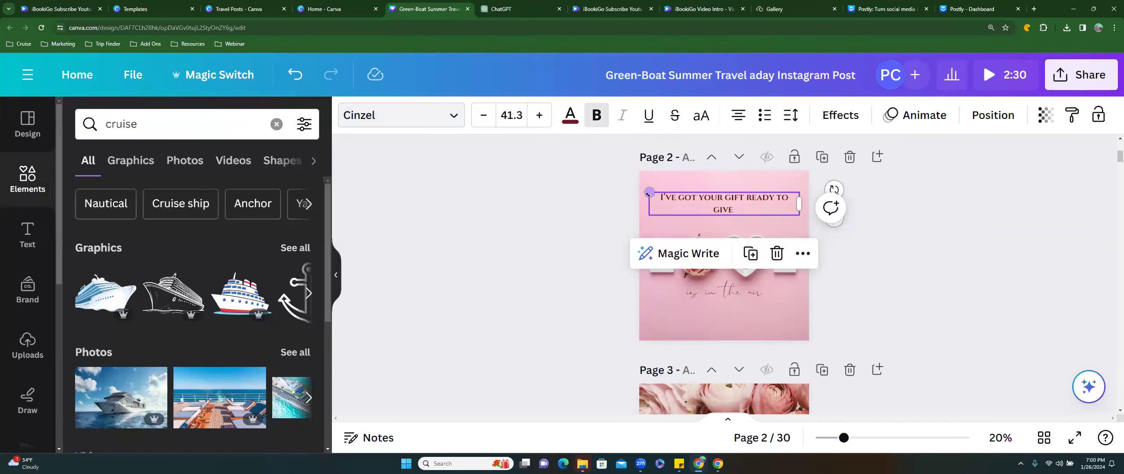
{"action": "left_click_drag", "start_coordinate": [804, 201], "coordinate": [759, 198]}
{"action": "left_click", "coordinate": [767, 187]}
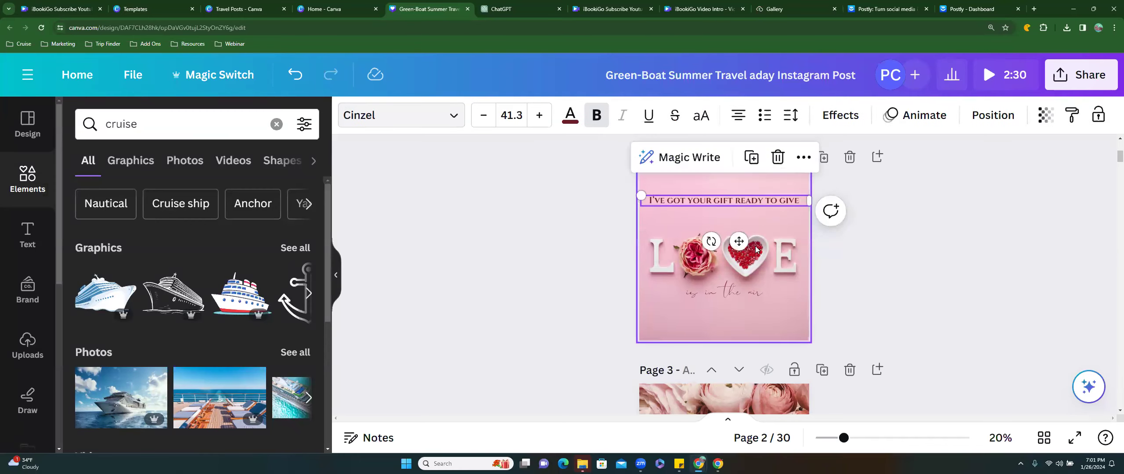
Append ", and the sea is calling" to the script line "is in the air" on page 2
{"action": "left_click", "coordinate": [730, 293]}
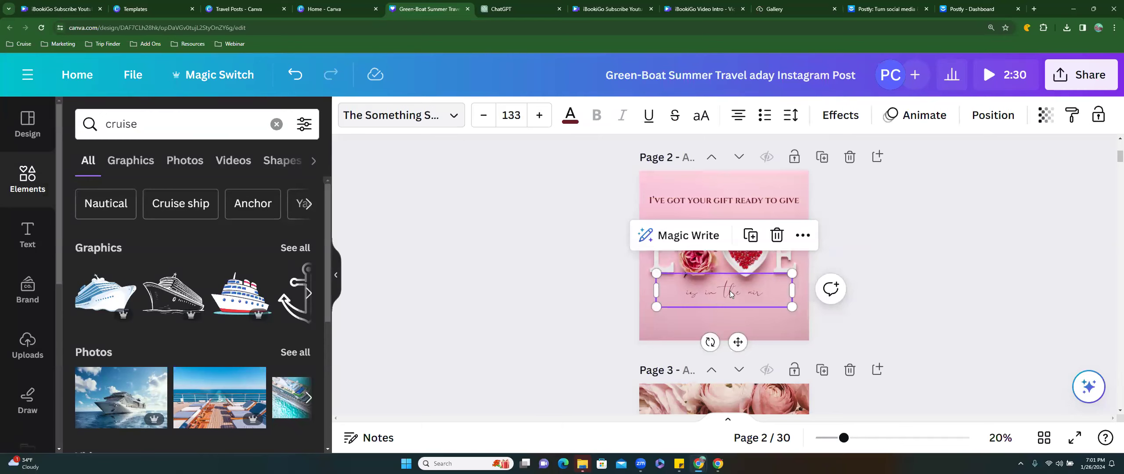
{"action": "double_click", "coordinate": [765, 293]}
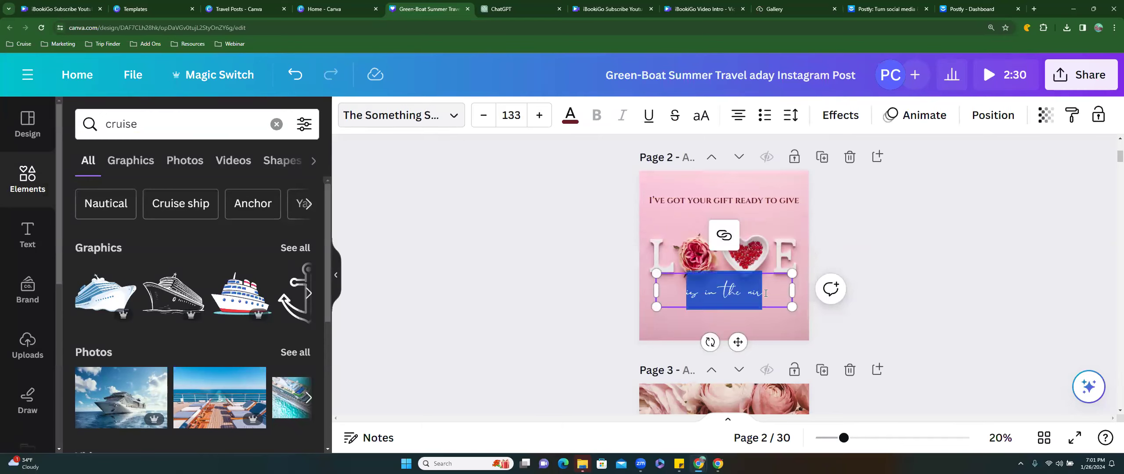
{"action": "left_click", "coordinate": [765, 294]}
{"action": "type", "text": ", and the se"}
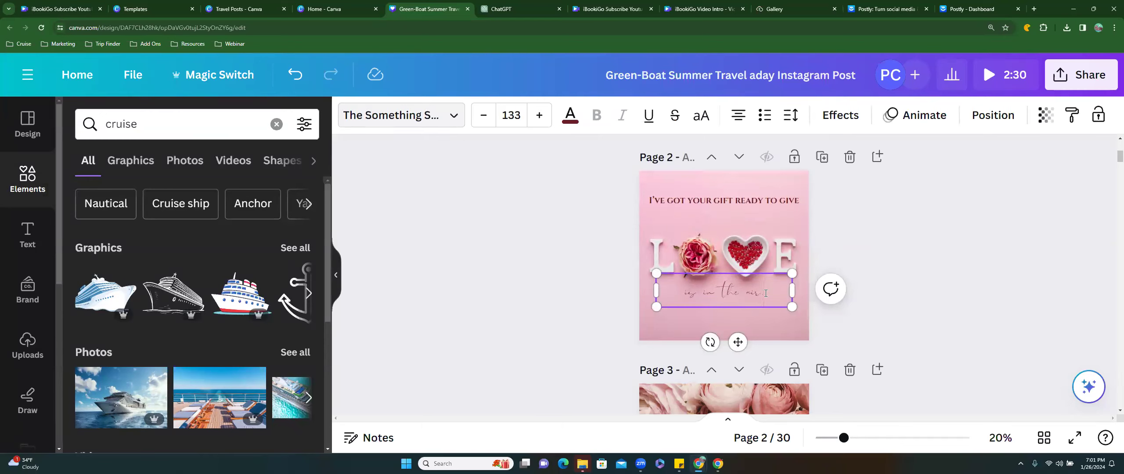
{"action": "type", "text": "a is calling"}
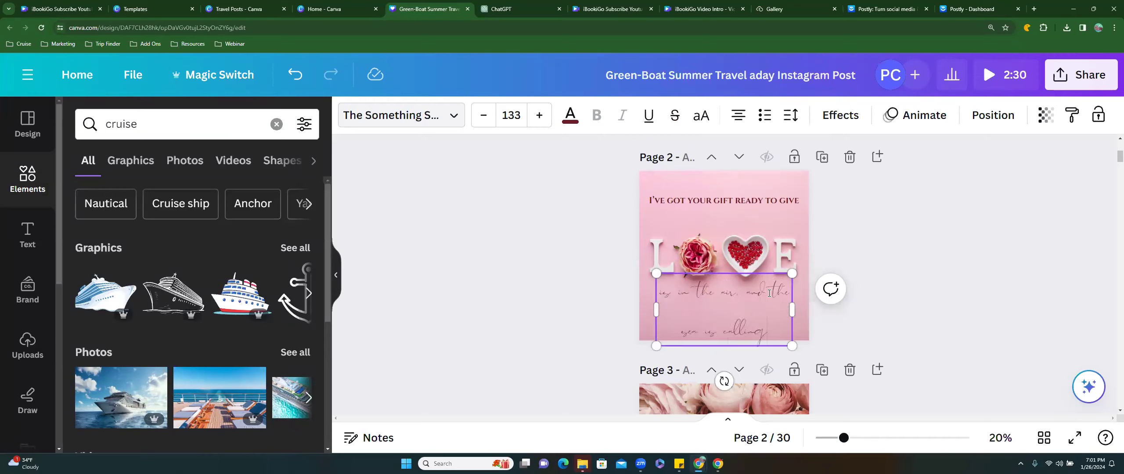
Apply the Cinzel font to the extended line, widen its box to hold two lines, and scale the text to size 61.8
{"action": "left_click_drag", "start_coordinate": [810, 305], "coordinate": [812, 305]}
{"action": "mouse_move", "coordinate": [671, 334]}
{"action": "left_mouse_down"}
{"action": "mouse_move", "coordinate": [688, 324]}
{"action": "mouse_move", "coordinate": [680, 327]}
{"action": "left_mouse_up"}
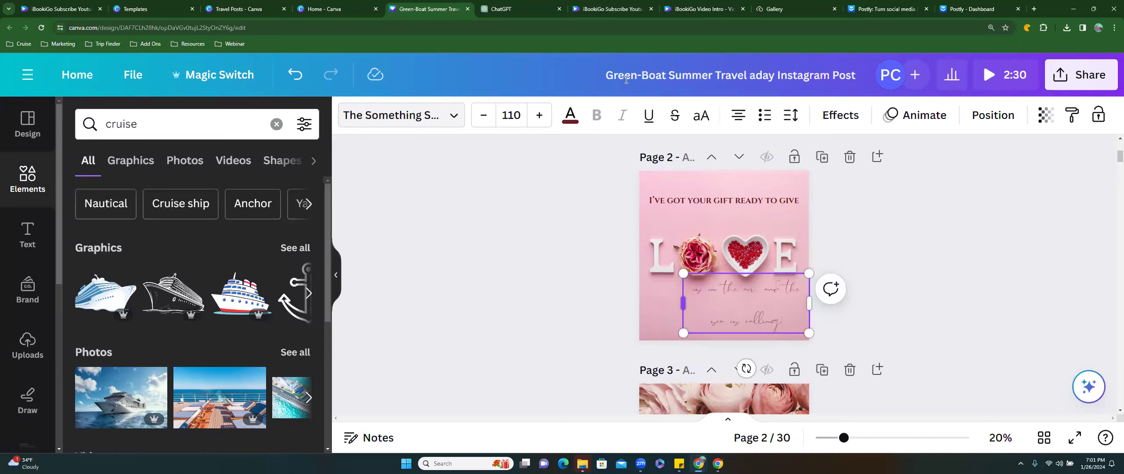
{"action": "left_click", "coordinate": [400, 115]}
{"action": "left_click", "coordinate": [137, 266]}
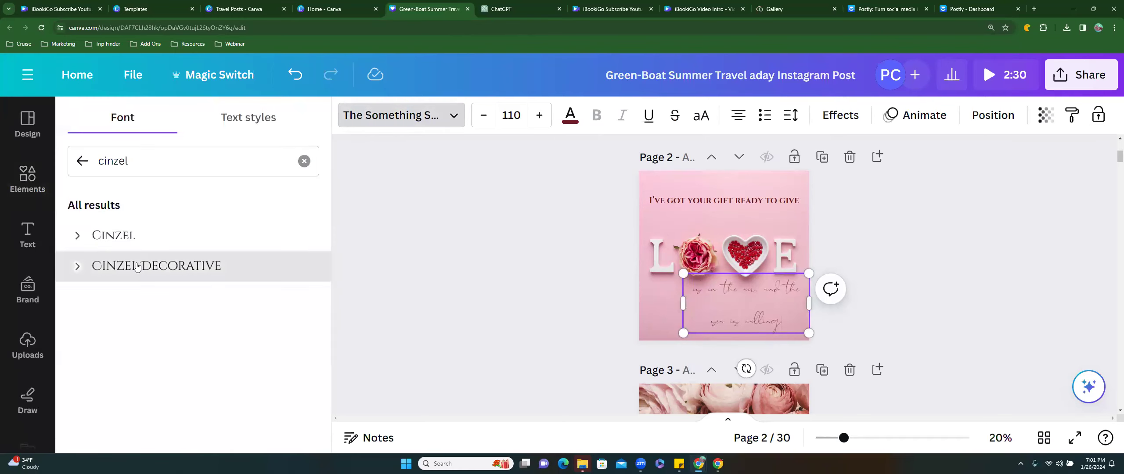
{"action": "left_click", "coordinate": [128, 236]}
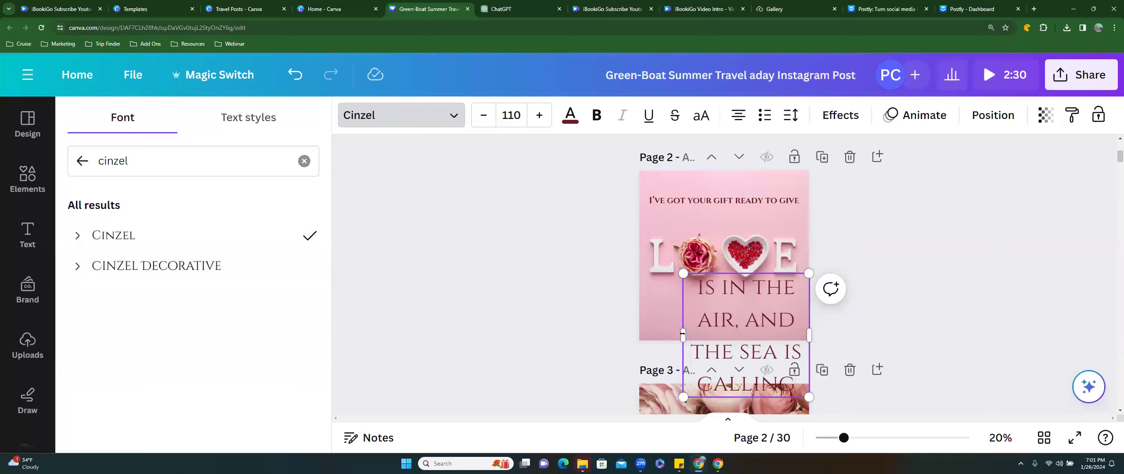
{"action": "left_click_drag", "start_coordinate": [683, 335], "coordinate": [538, 338]}
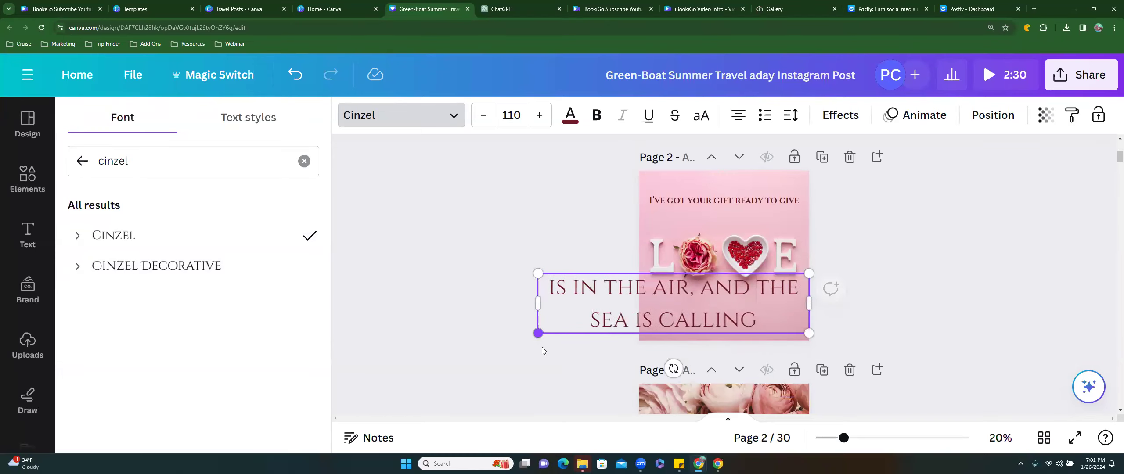
{"action": "left_click_drag", "start_coordinate": [535, 272], "coordinate": [656, 299]}
{"action": "key", "text": "Escape"}
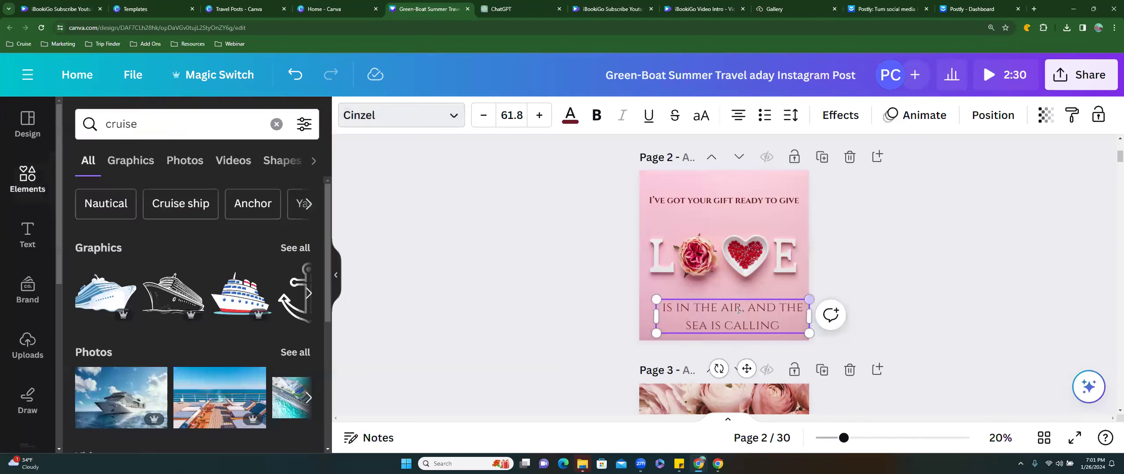
Move the two-line text up to centre it below LOVE, and lower the gift line to sit just above LOVE
{"action": "left_click", "coordinate": [731, 289]}
{"action": "left_click_drag", "start_coordinate": [738, 307], "coordinate": [729, 300]}
{"action": "left_click", "coordinate": [904, 308]}
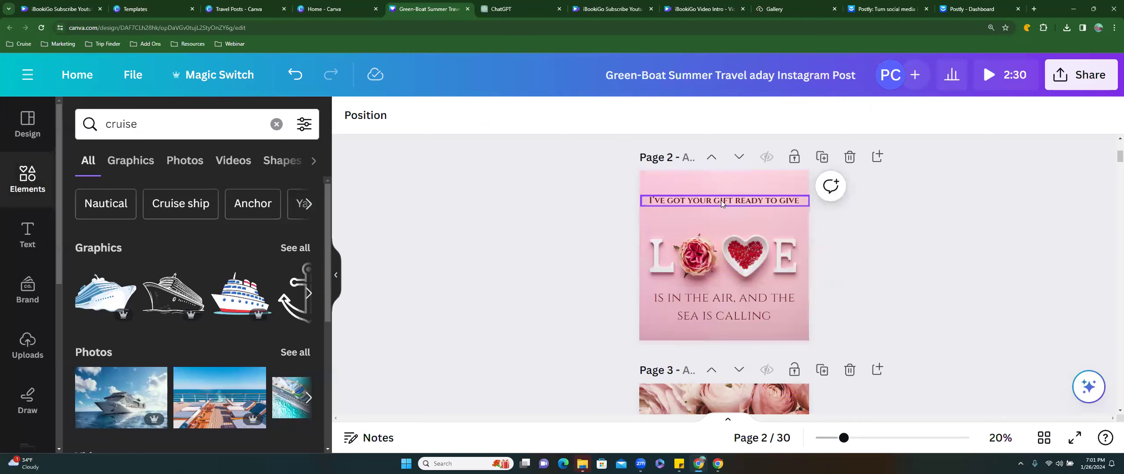
{"action": "left_click", "coordinate": [721, 200]}
{"action": "left_click_drag", "start_coordinate": [721, 200], "coordinate": [723, 217]}
{"action": "left_click", "coordinate": [395, 213]}
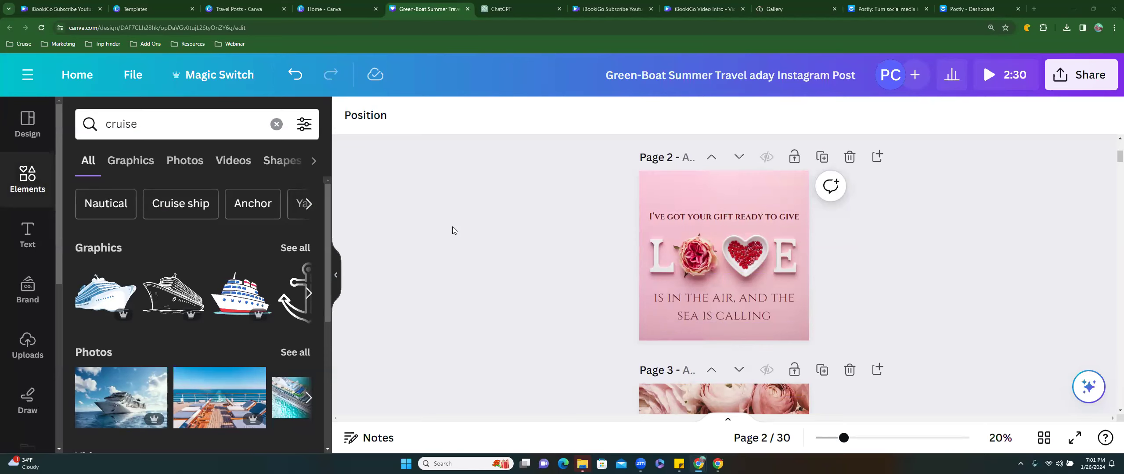
Duplicate the two-line text, place the copy above the gift line on page 2, and change its wording to "Book NOW"
{"action": "left_click", "coordinate": [704, 298]}
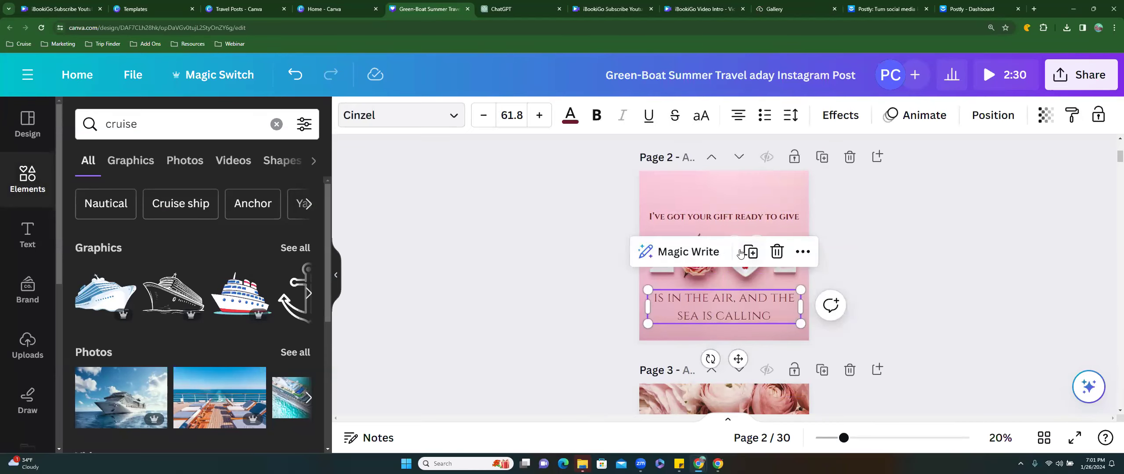
{"action": "left_click_drag", "start_coordinate": [712, 297], "coordinate": [716, 193]}
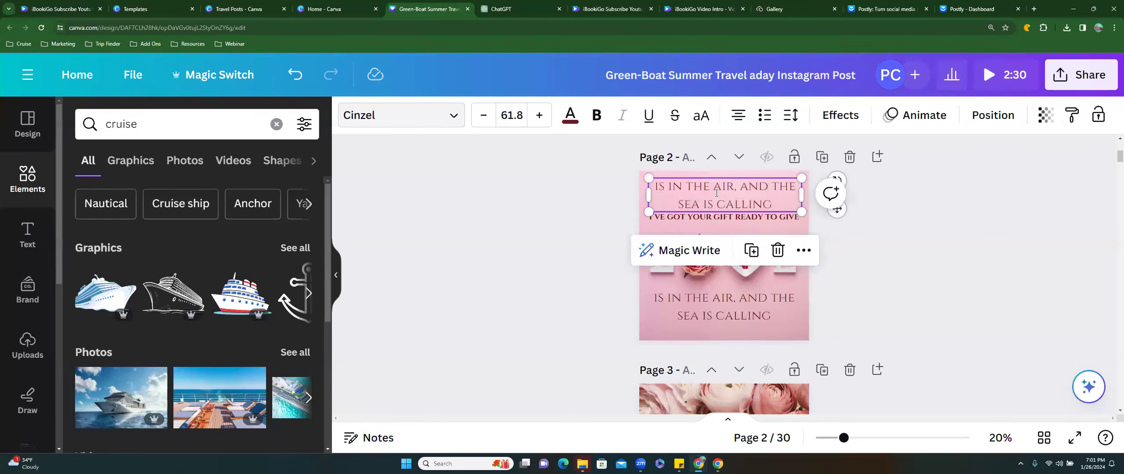
{"action": "double_click", "coordinate": [717, 193]}
{"action": "type", "text": "Book NOW"}
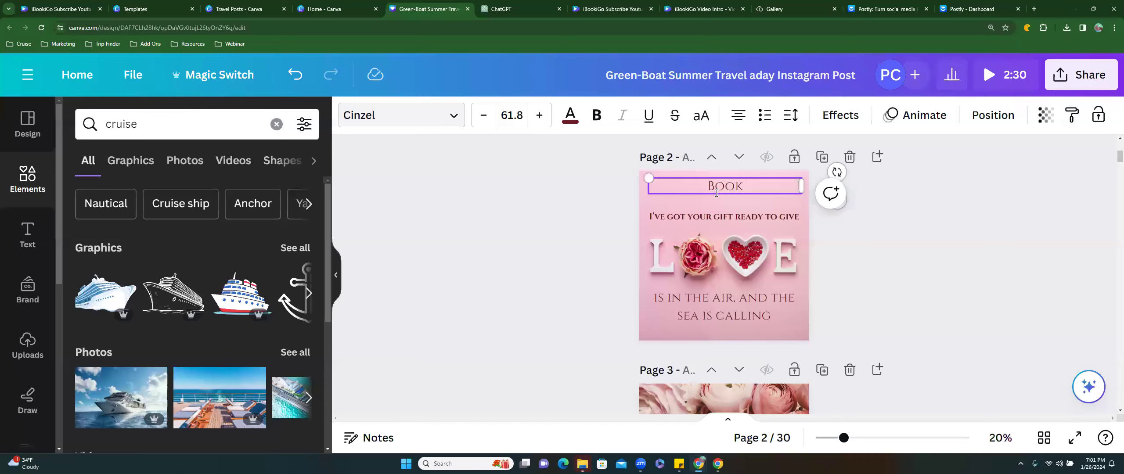
{"action": "left_click", "coordinate": [850, 260]}
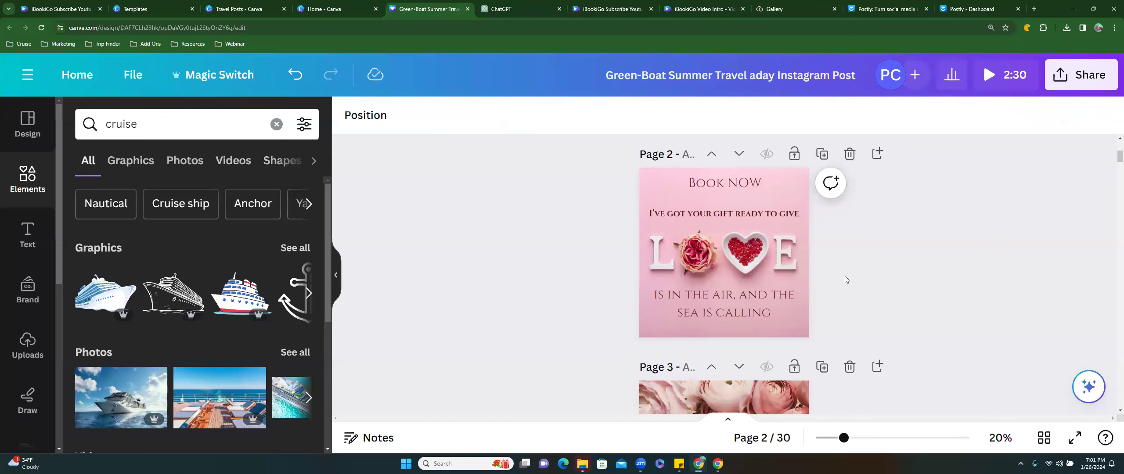
Copy the gift line from page 2 onto page 1 and place it directly below February
{"action": "scroll", "coordinate": [845, 276], "scroll_direction": "down", "scroll_amount": 3}
{"action": "scroll", "coordinate": [843, 280], "scroll_direction": "up", "scroll_amount": 2}
{"action": "scroll", "coordinate": [841, 278], "scroll_direction": "up", "scroll_amount": 5}
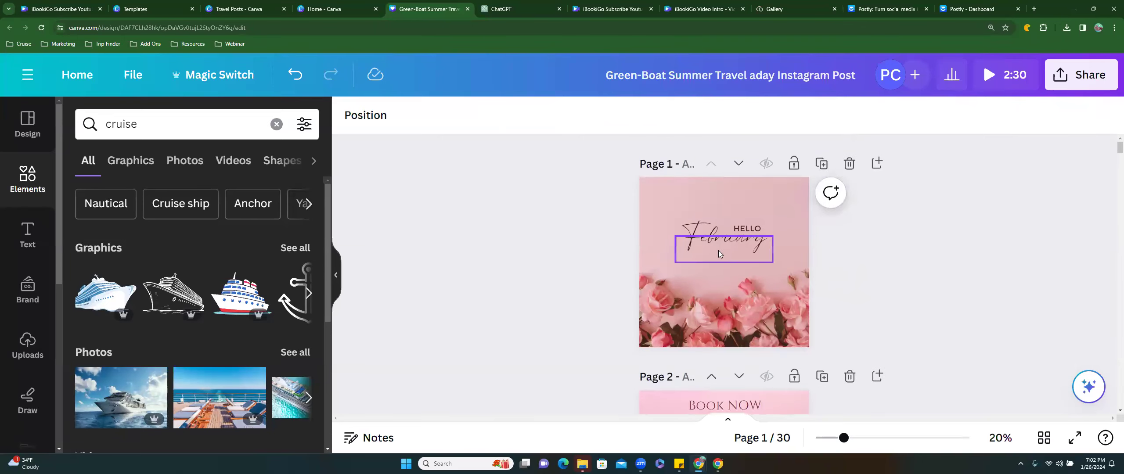
{"action": "double_click", "coordinate": [719, 251]}
{"action": "left_click", "coordinate": [718, 250]}
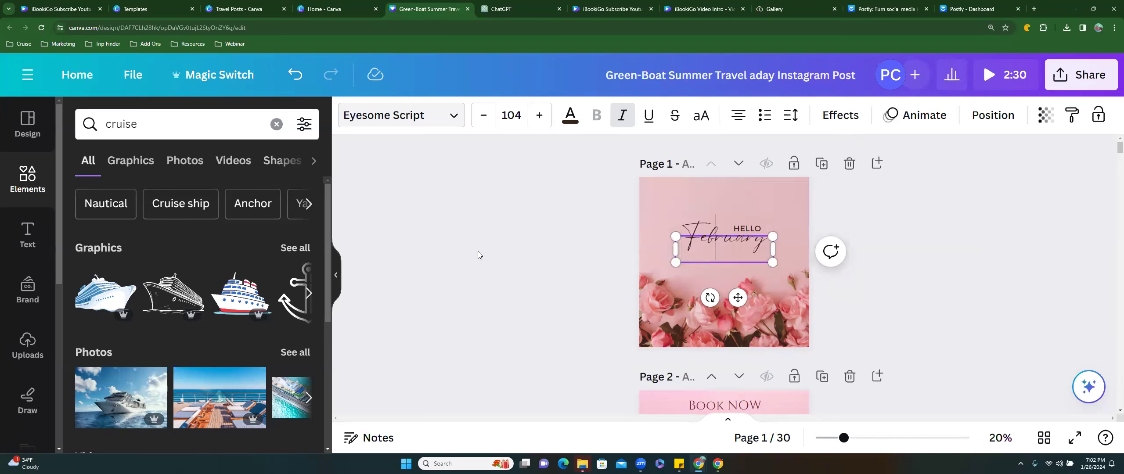
{"action": "left_click", "coordinate": [522, 267]}
{"action": "scroll", "coordinate": [632, 335], "scroll_direction": "down", "scroll_amount": 4}
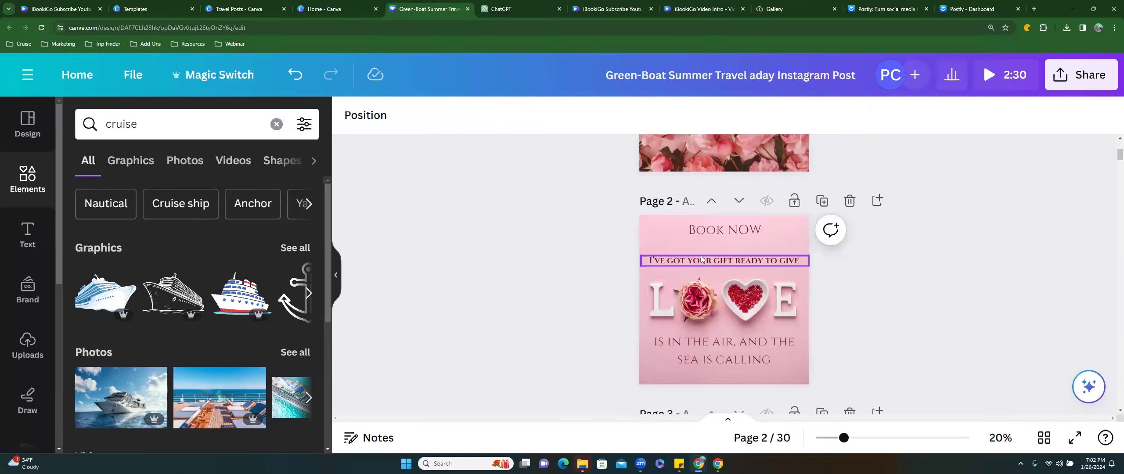
{"action": "left_click", "coordinate": [703, 261]}
{"action": "left_click", "coordinate": [749, 218]}
{"action": "mouse_move", "coordinate": [704, 260]}
{"action": "left_mouse_down"}
{"action": "mouse_move", "coordinate": [704, 243]}
{"action": "mouse_move", "coordinate": [706, 261]}
{"action": "left_mouse_up"}
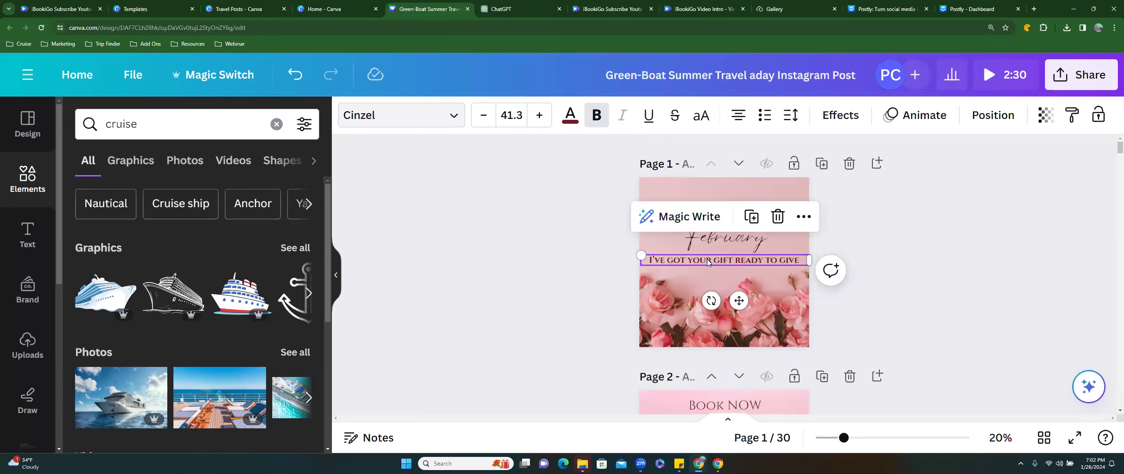
Replace the copied line's wording on page 1 with "IT'S TIME TO BOOK A CRUISE"
{"action": "double_click", "coordinate": [707, 259]}
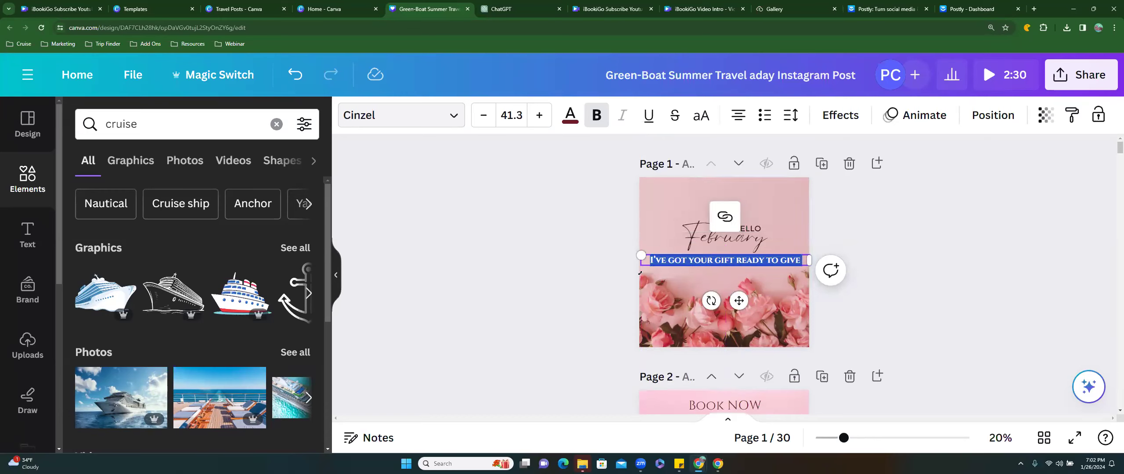
{"action": "type", "text": "IT'S TIME TO BO"}
{"action": "type", "text": "OK A CRUISE"}
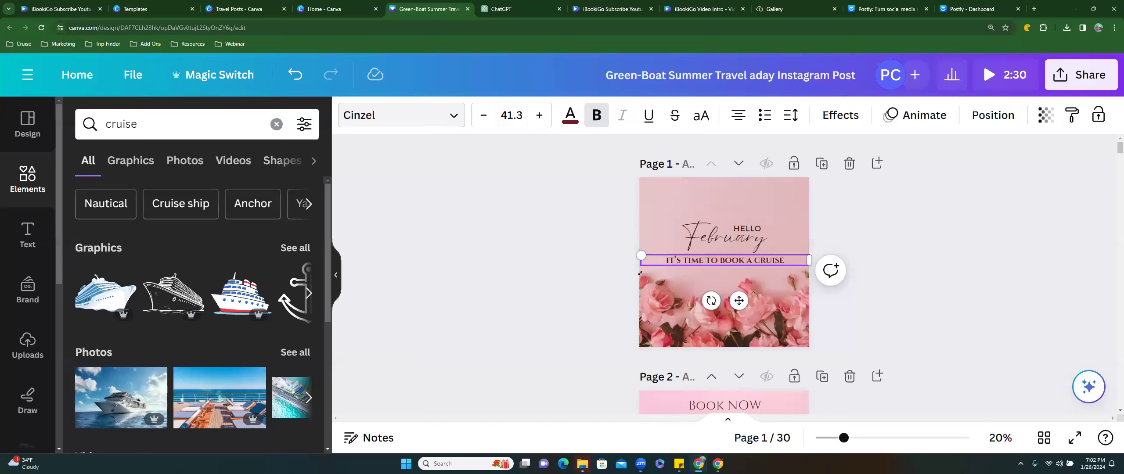
{"action": "left_click", "coordinate": [924, 304]}
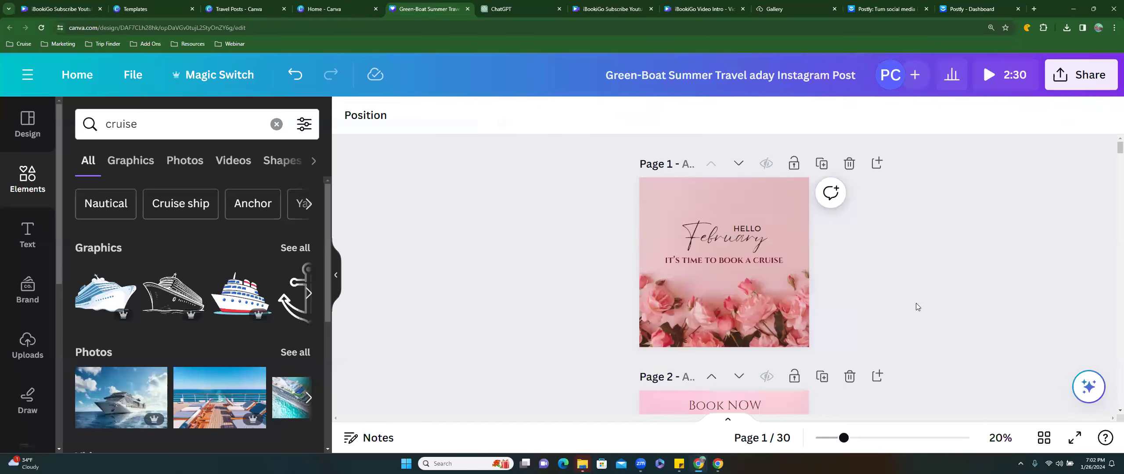
Add "and booking a cruise helps" below EVERYTHING on page 6 and widen the text box so the addition fits on two lines
{"action": "scroll", "coordinate": [845, 307], "scroll_direction": "down", "scroll_amount": 3}
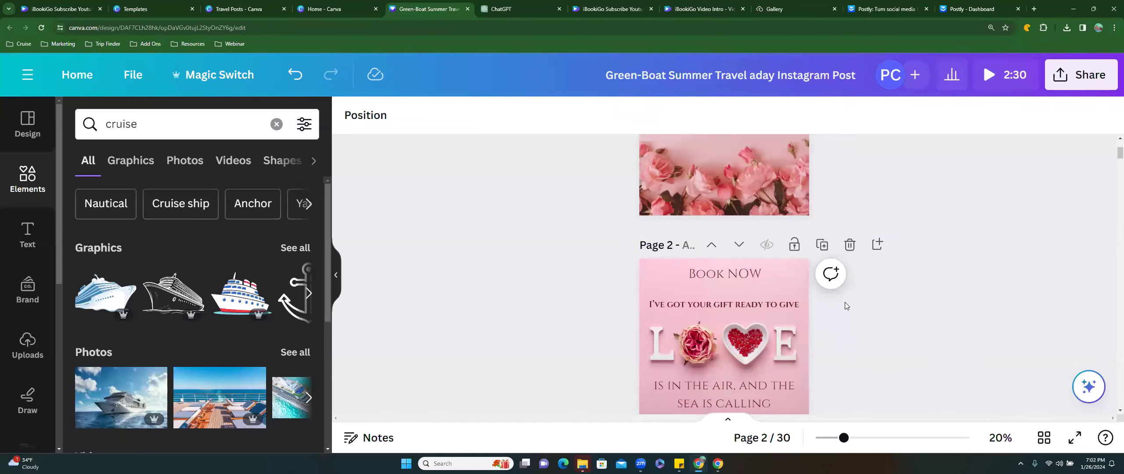
{"action": "scroll", "coordinate": [844, 301], "scroll_direction": "down", "scroll_amount": 6}
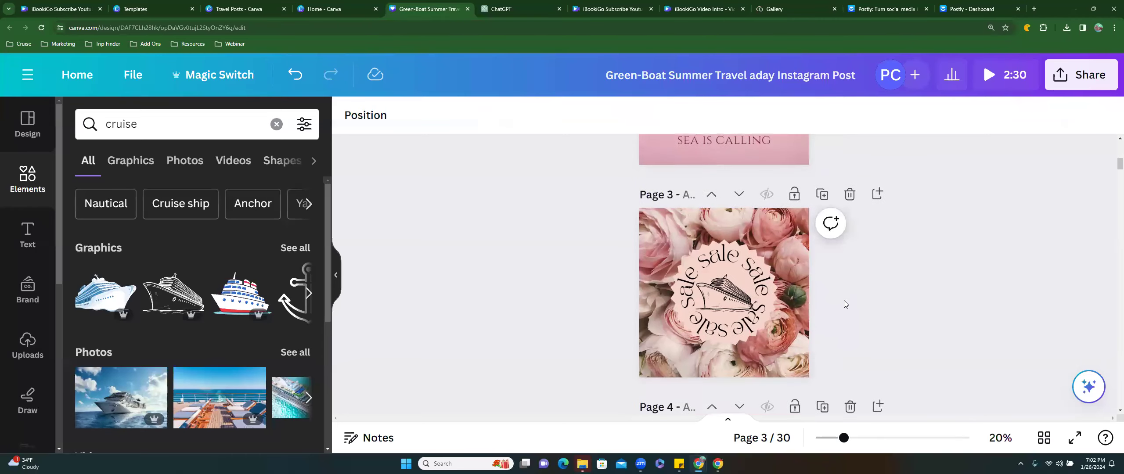
{"action": "scroll", "coordinate": [844, 300], "scroll_direction": "down", "scroll_amount": 7}
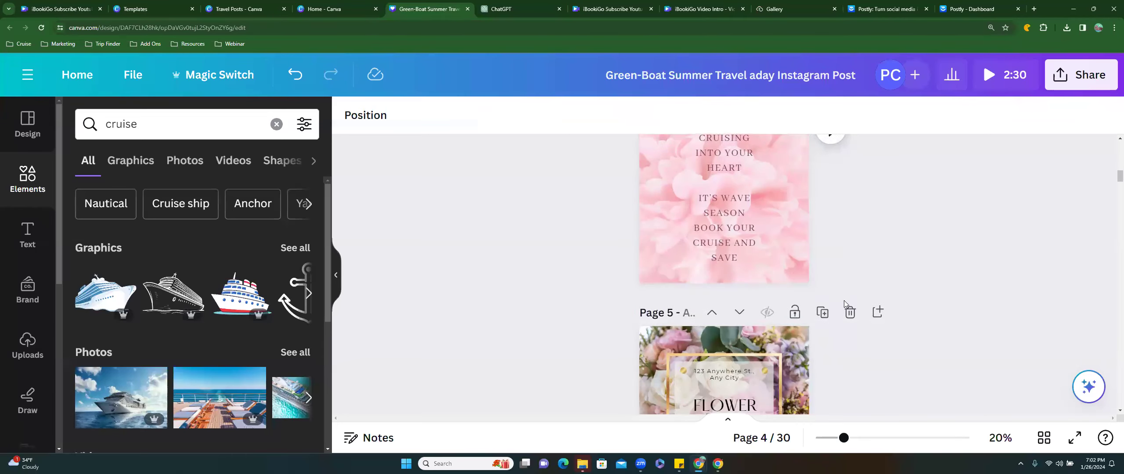
{"action": "scroll", "coordinate": [842, 300], "scroll_direction": "down", "scroll_amount": 2}
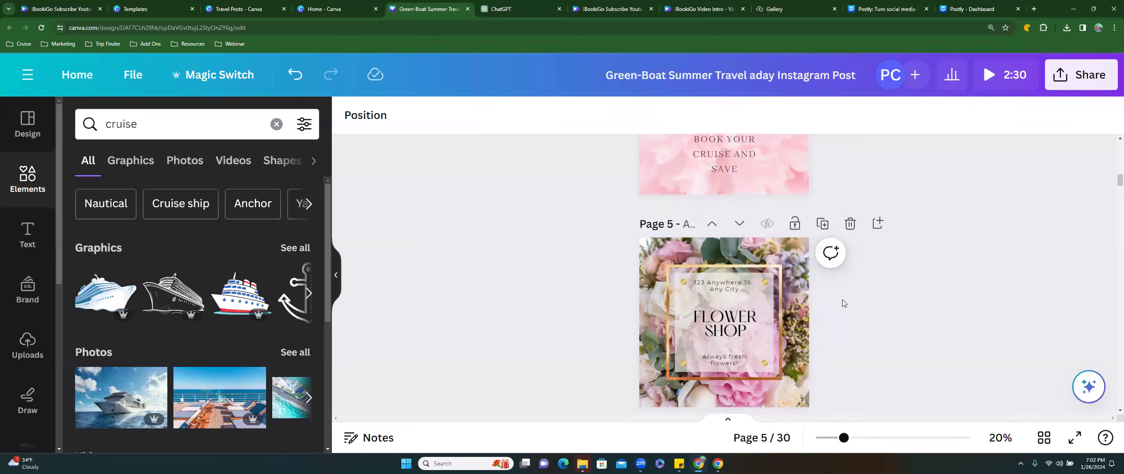
{"action": "scroll", "coordinate": [842, 301], "scroll_direction": "down", "scroll_amount": 2}
{"action": "scroll", "coordinate": [842, 299], "scroll_direction": "down", "scroll_amount": 3}
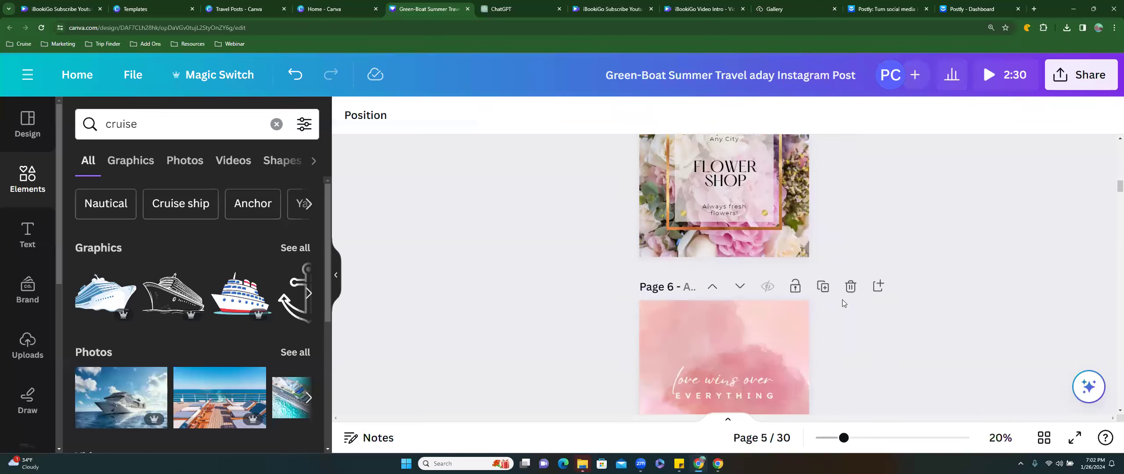
{"action": "scroll", "coordinate": [842, 300], "scroll_direction": "down", "scroll_amount": 1}
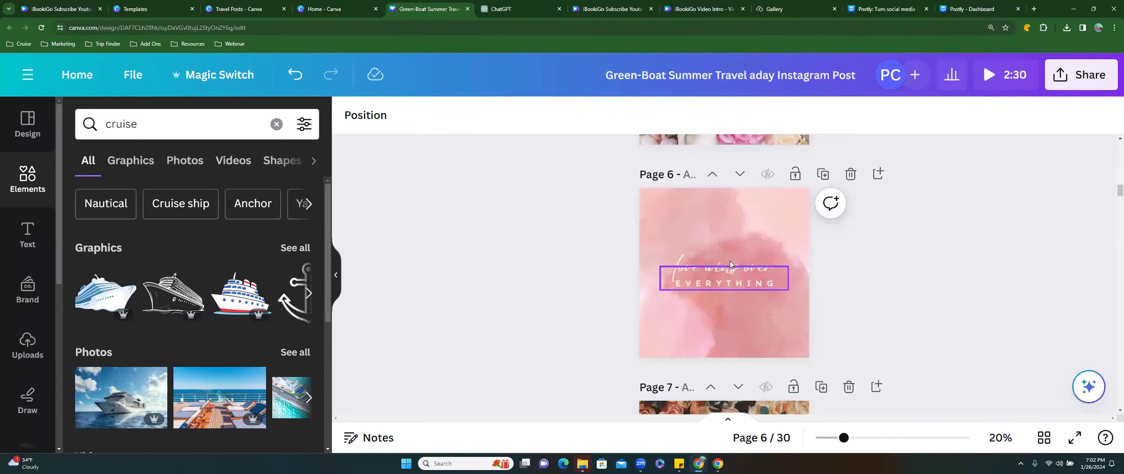
{"action": "left_click", "coordinate": [724, 285]}
{"action": "left_click", "coordinate": [780, 282]}
{"action": "left_click", "coordinate": [780, 283]}
{"action": "key", "text": "Return"}
{"action": "type", "text": "and booking a"}
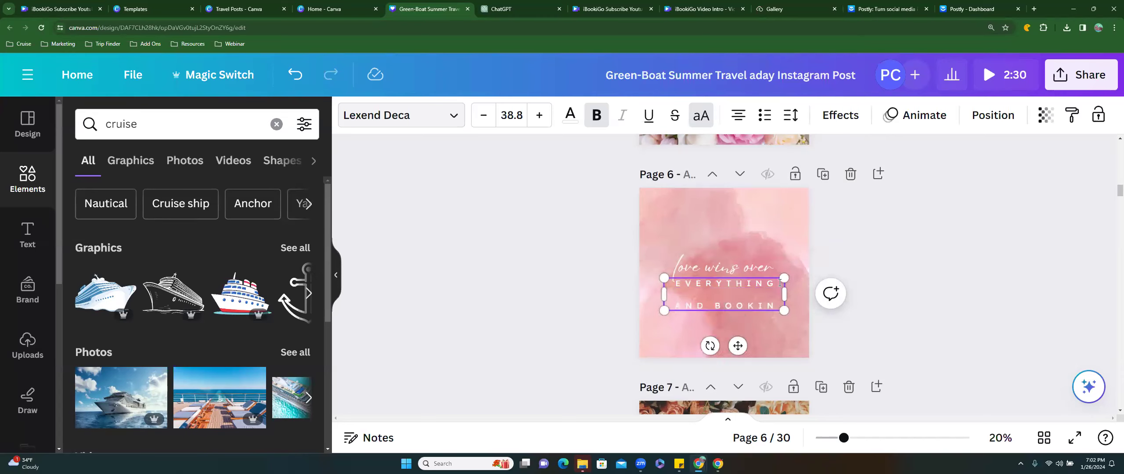
{"action": "type", "text": " cruise helps"}
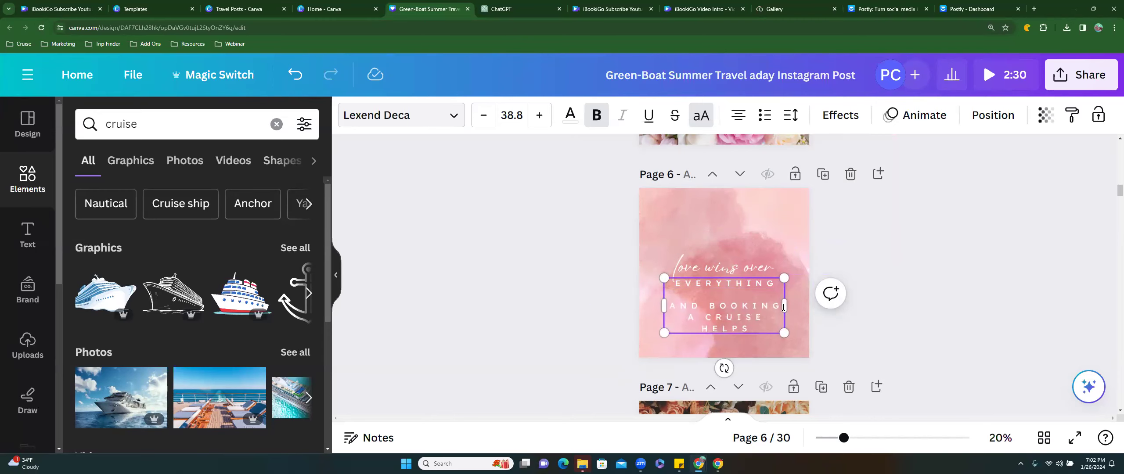
{"action": "left_click_drag", "start_coordinate": [784, 306], "coordinate": [730, 312]}
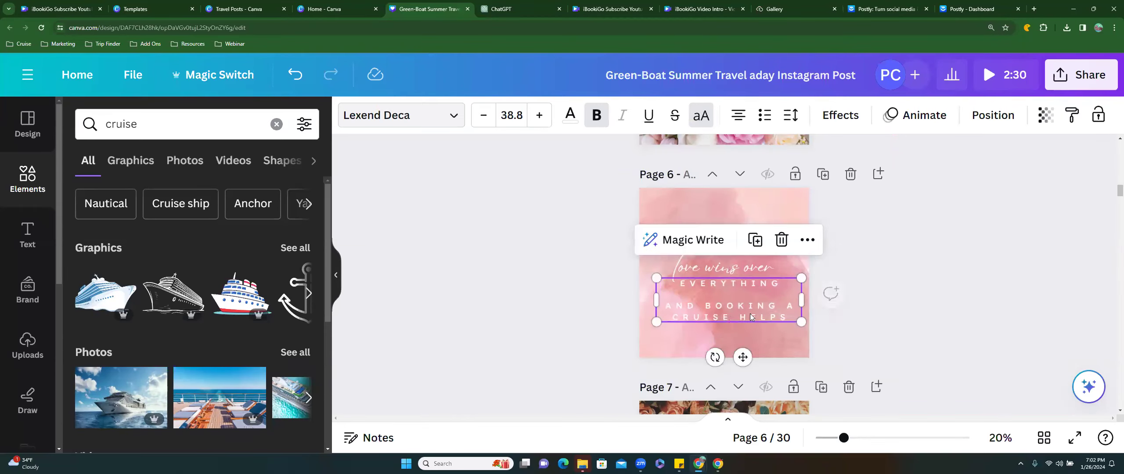
{"action": "left_click", "coordinate": [950, 327]}
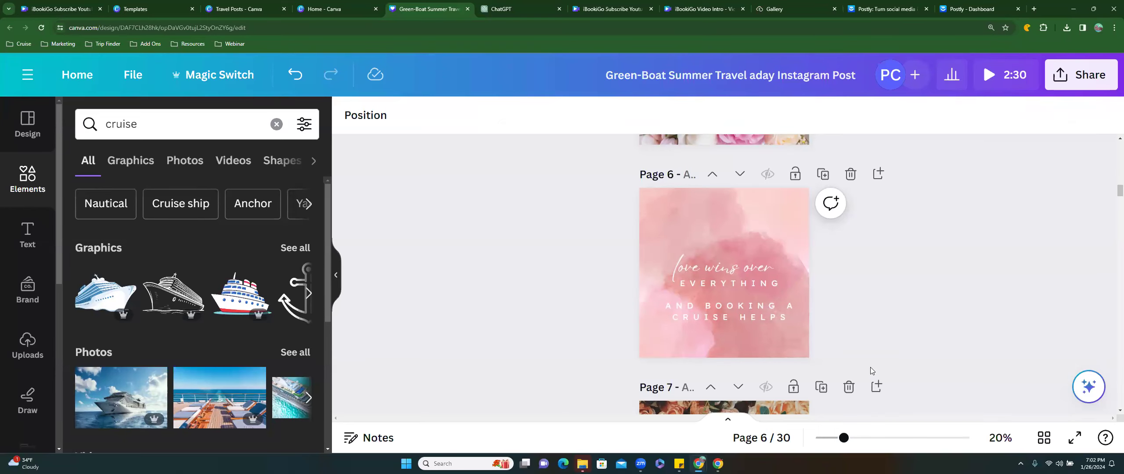
Replace VALENTINE'S with "BOOK A CRUISE" in the greeting on page 7
{"action": "scroll", "coordinate": [872, 366], "scroll_direction": "down", "scroll_amount": 4}
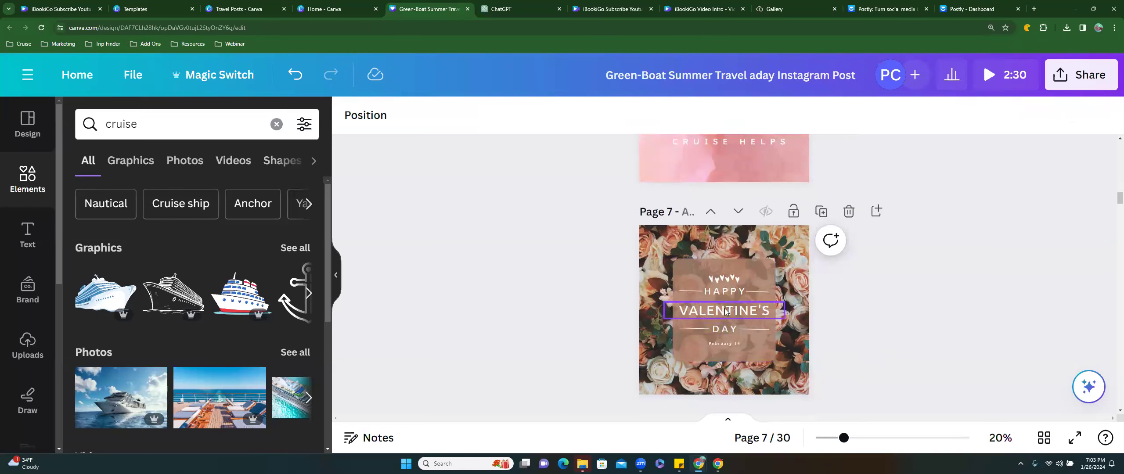
{"action": "double_click", "coordinate": [724, 310]}
{"action": "type", "text": "BO"}
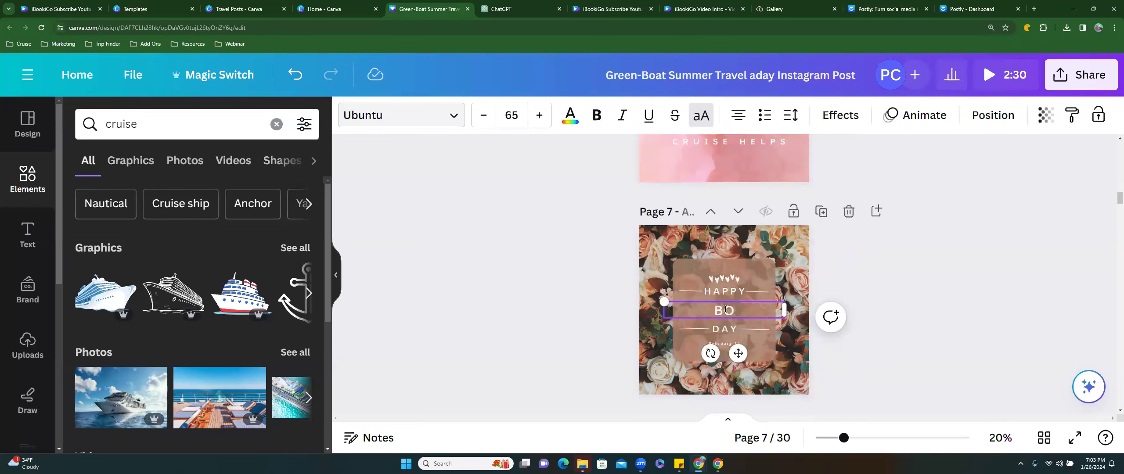
{"action": "type", "text": "OK A CRUISE"}
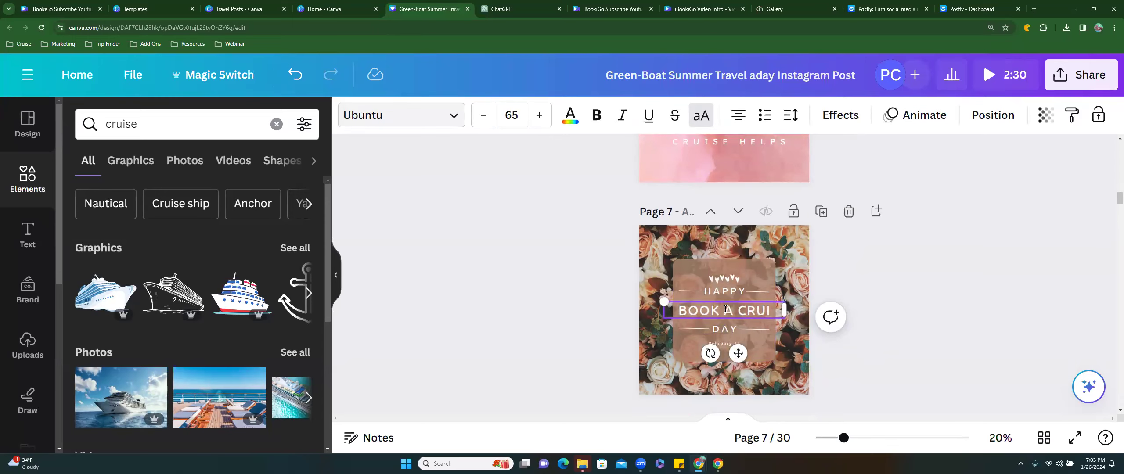
Replace the small February 14 date below DAY on page 7 with "Today, Yes, NOW!"
{"action": "left_click", "coordinate": [912, 284]}
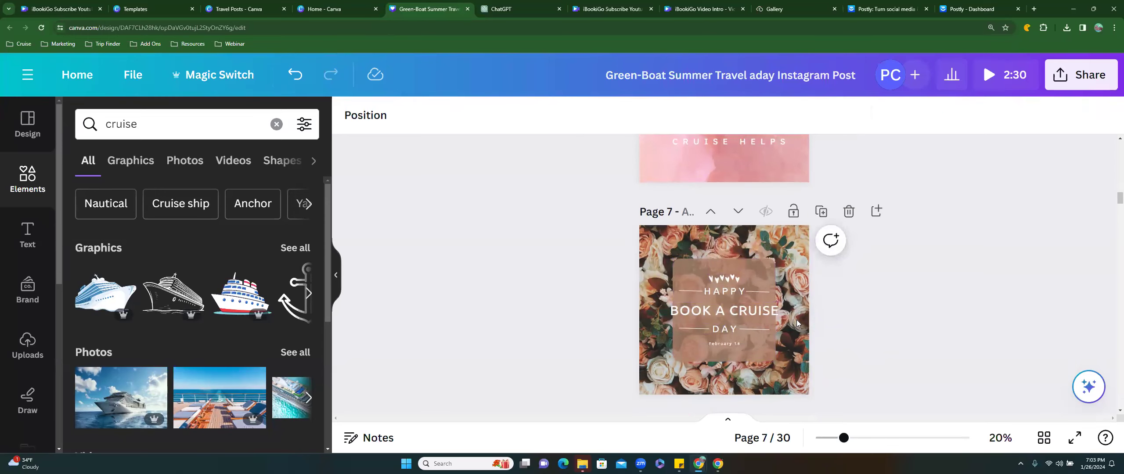
{"action": "left_click", "coordinate": [751, 312]}
{"action": "left_click_drag", "start_coordinate": [750, 313], "coordinate": [749, 312]}
{"action": "left_click", "coordinate": [966, 318]}
{"action": "left_click", "coordinate": [733, 345]}
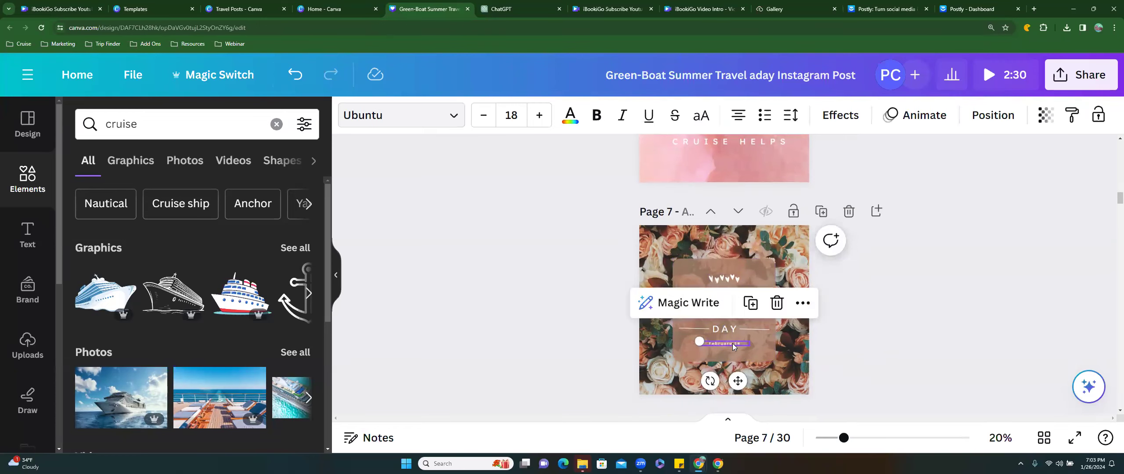
{"action": "double_click", "coordinate": [732, 345]}
{"action": "type", "text": "Tod"}
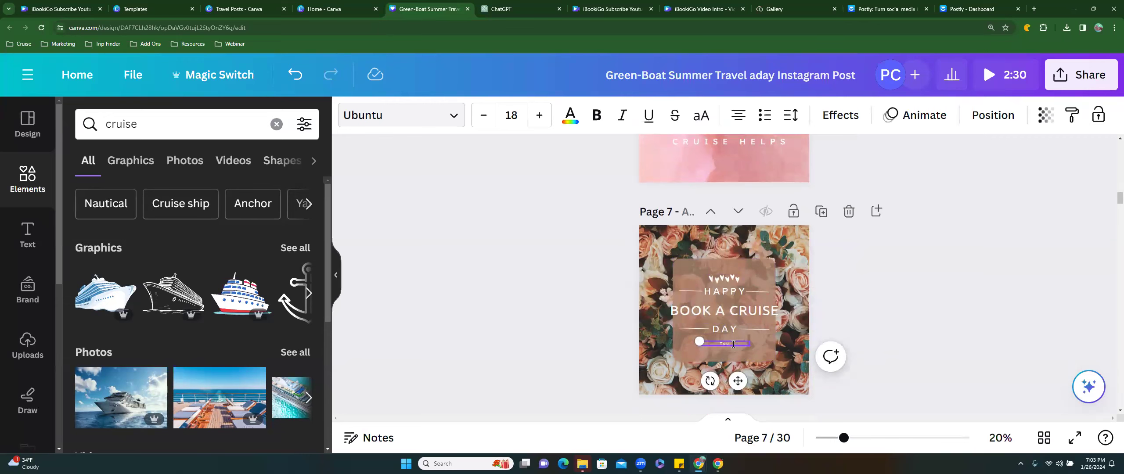
{"action": "type", "text": "ya"}
{"action": "key", "text": "BackSpace"}
{"action": "type", "text": "day, Yes, NOW!"}
{"action": "left_click", "coordinate": [905, 356]}
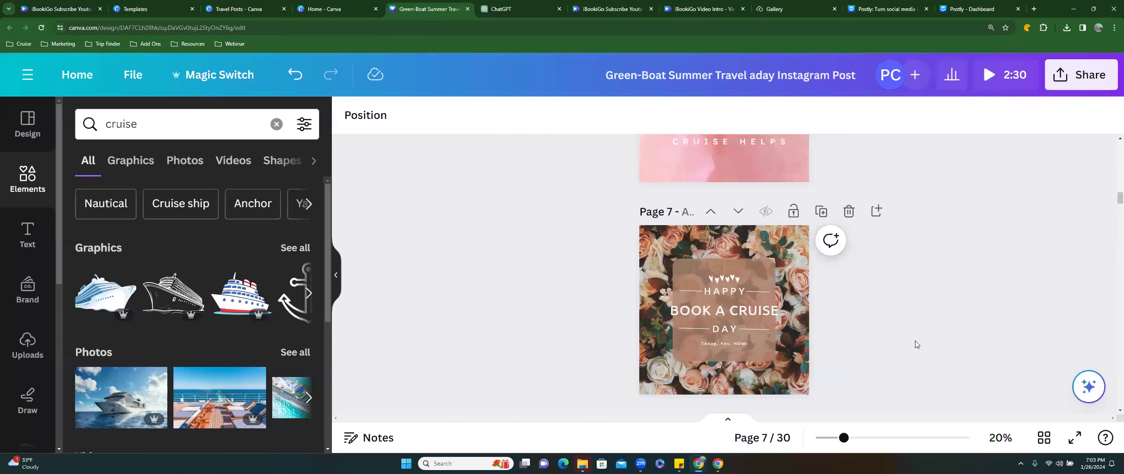
Select the "is in the air" line on page 8 and consult the Valentine's cruise captions in ChatGPT for replacement wording
{"action": "scroll", "coordinate": [857, 397], "scroll_direction": "down", "scroll_amount": 5}
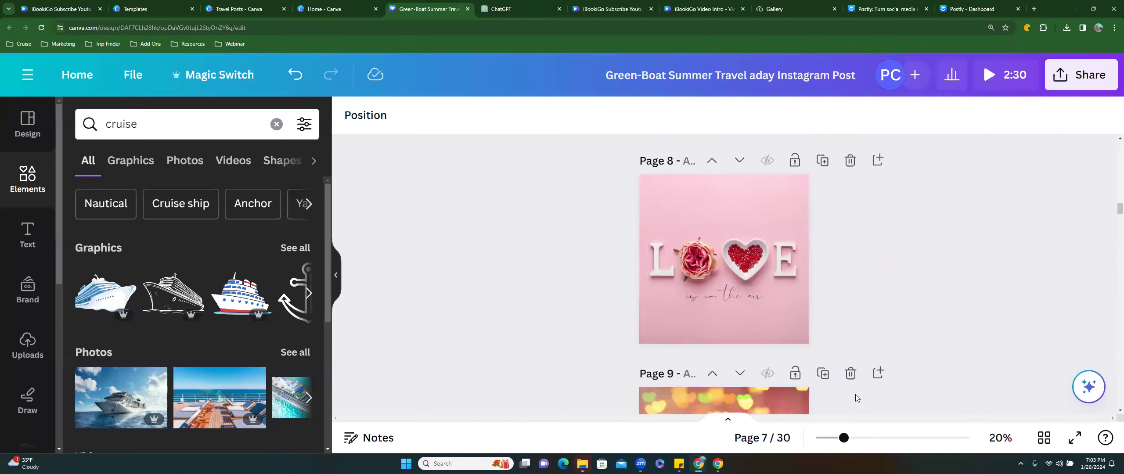
{"action": "scroll", "coordinate": [854, 398], "scroll_direction": "up", "scroll_amount": 20}
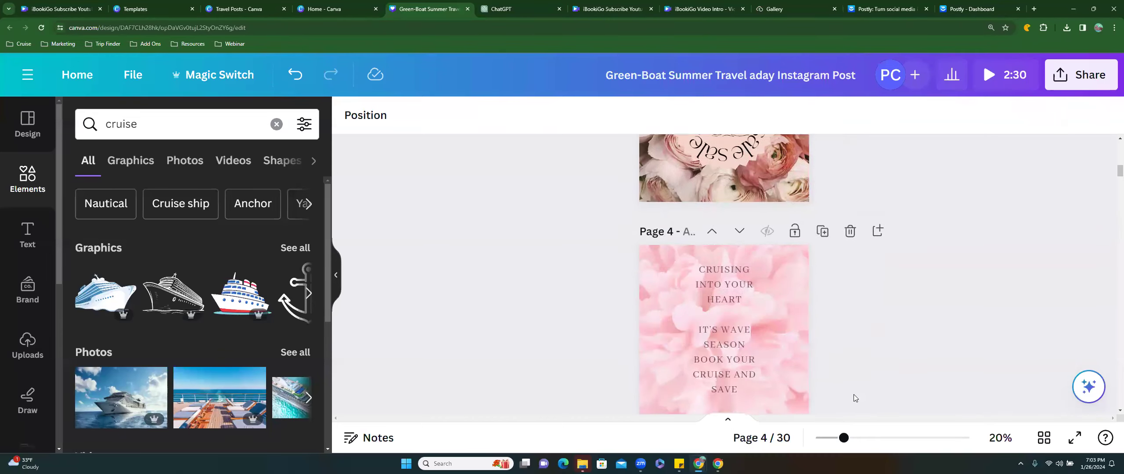
{"action": "scroll", "coordinate": [853, 397], "scroll_direction": "up", "scroll_amount": 4}
{"action": "scroll", "coordinate": [853, 397], "scroll_direction": "down", "scroll_amount": 16}
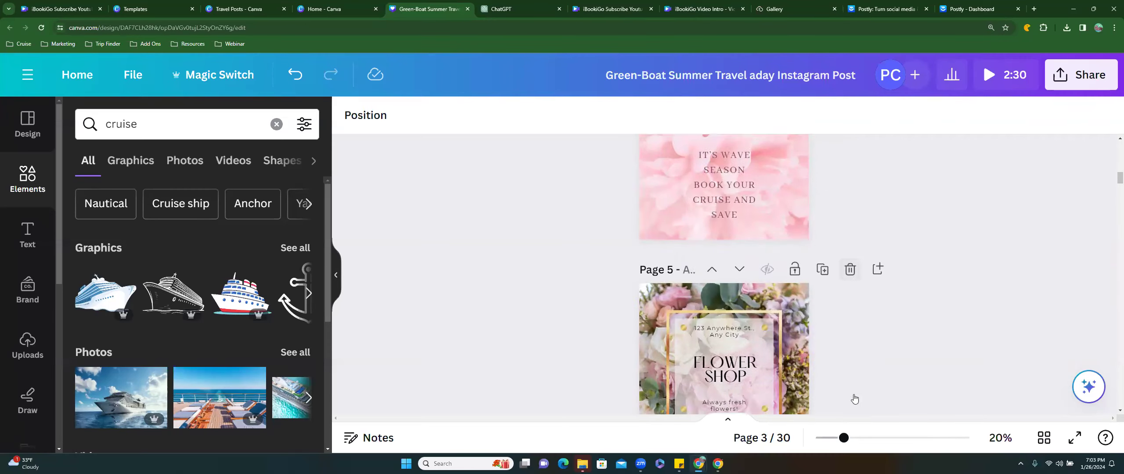
{"action": "scroll", "coordinate": [853, 397], "scroll_direction": "down", "scroll_amount": 8}
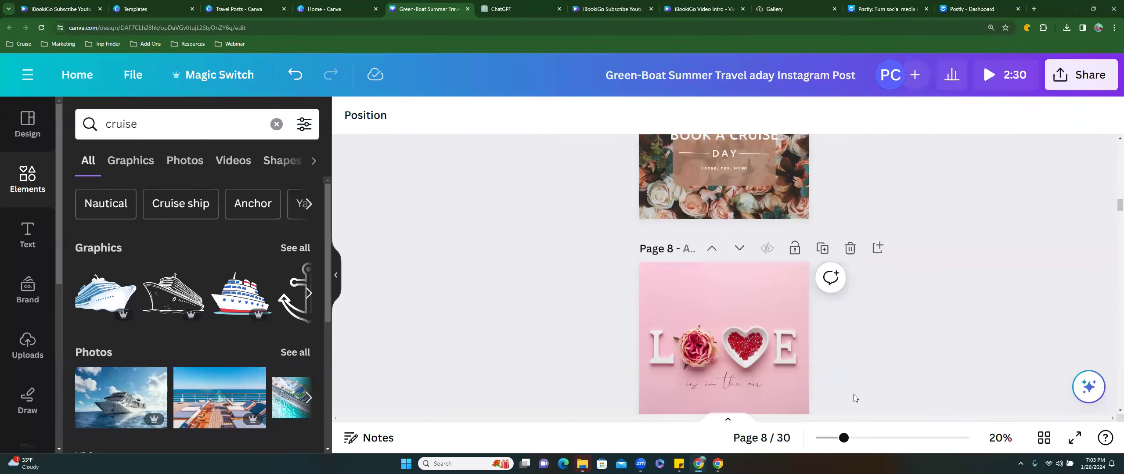
{"action": "scroll", "coordinate": [853, 397], "scroll_direction": "down", "scroll_amount": 1}
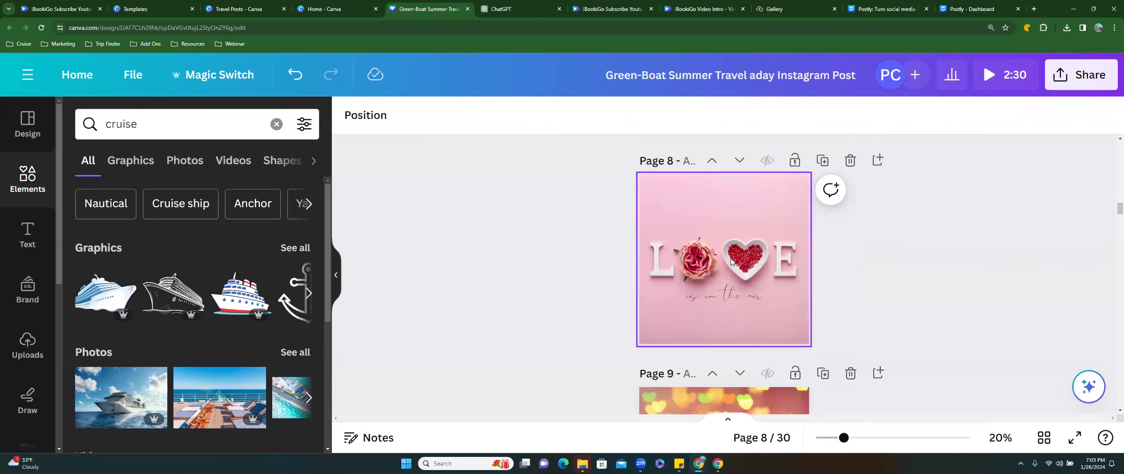
{"action": "left_click", "coordinate": [730, 294]}
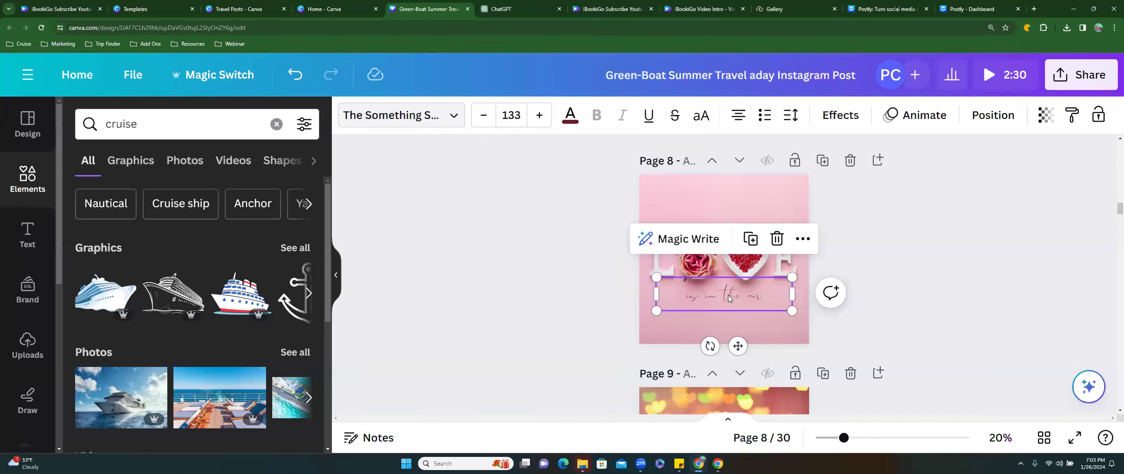
{"action": "mouse_move", "coordinate": [582, 464]}
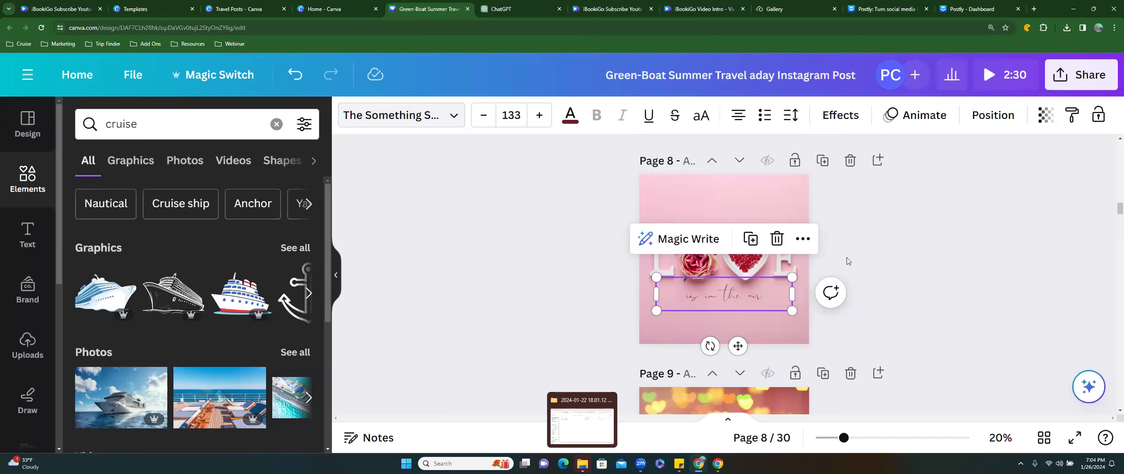
{"action": "left_click", "coordinate": [1003, 271]}
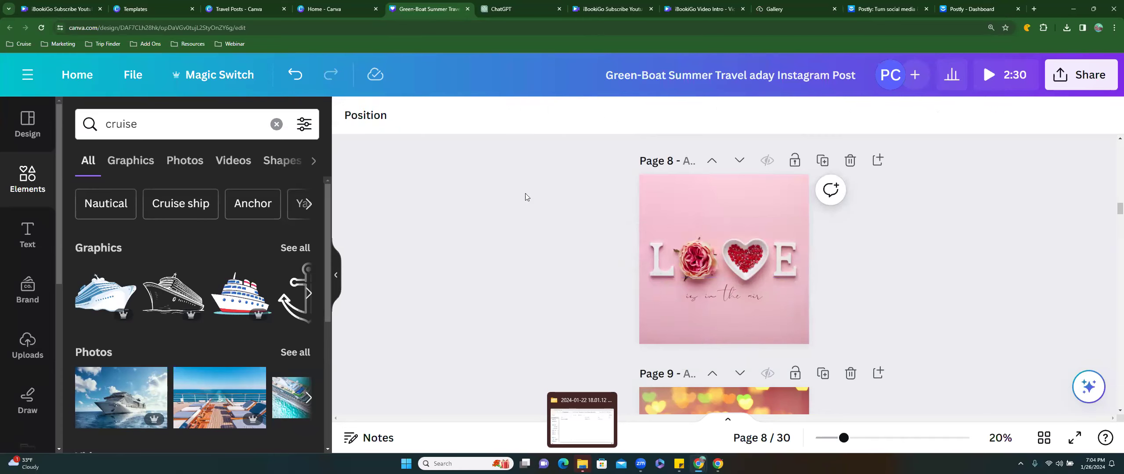
{"action": "left_click", "coordinate": [728, 296]}
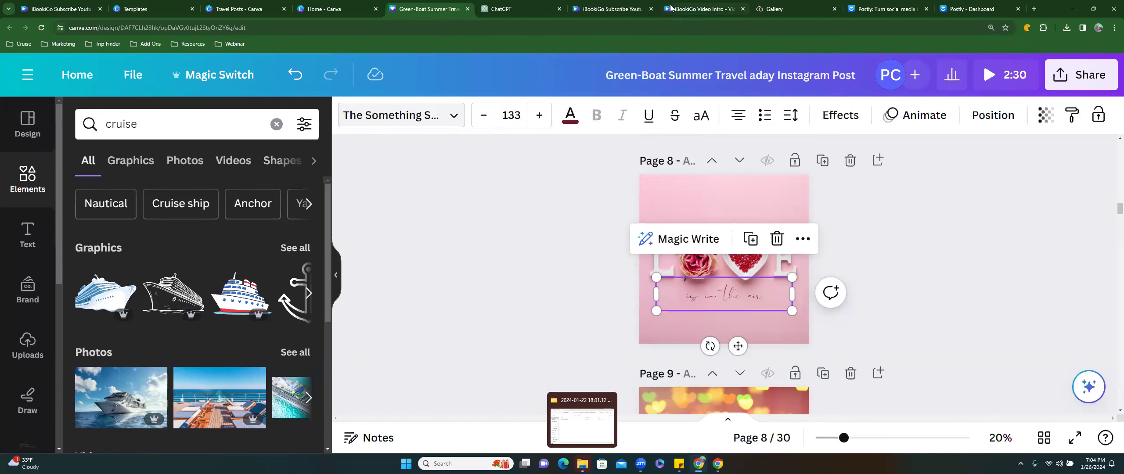
{"action": "left_click", "coordinate": [508, 6]}
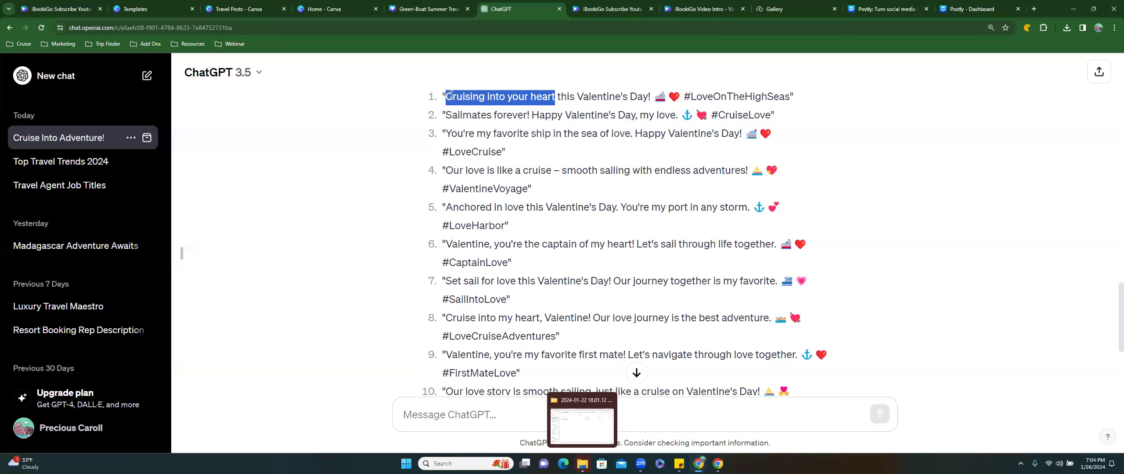
Return to the Canva design and review the customized posts on pages 2 through 7
{"action": "left_click", "coordinate": [425, 12]}
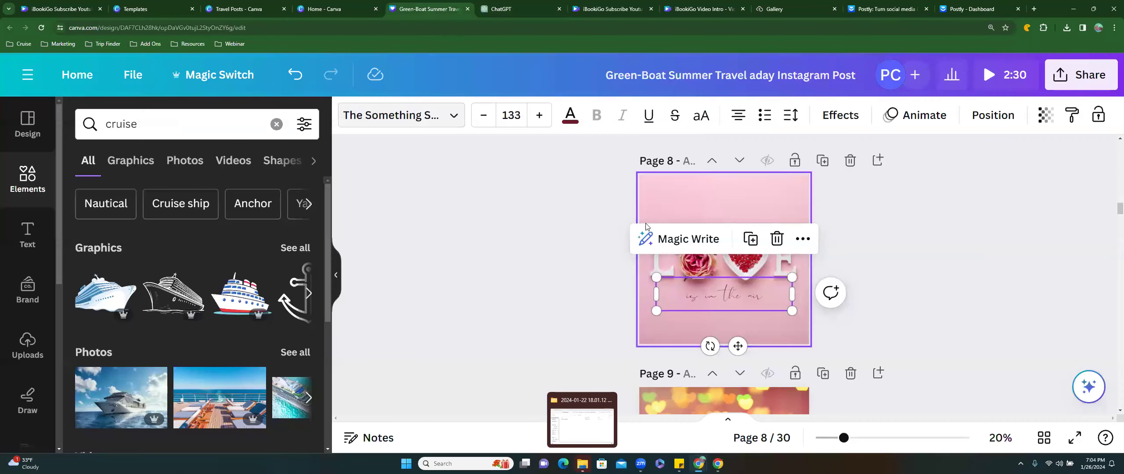
{"action": "scroll", "coordinate": [645, 222], "scroll_direction": "up", "scroll_amount": 5}
{"action": "scroll", "coordinate": [644, 222], "scroll_direction": "up", "scroll_amount": 8}
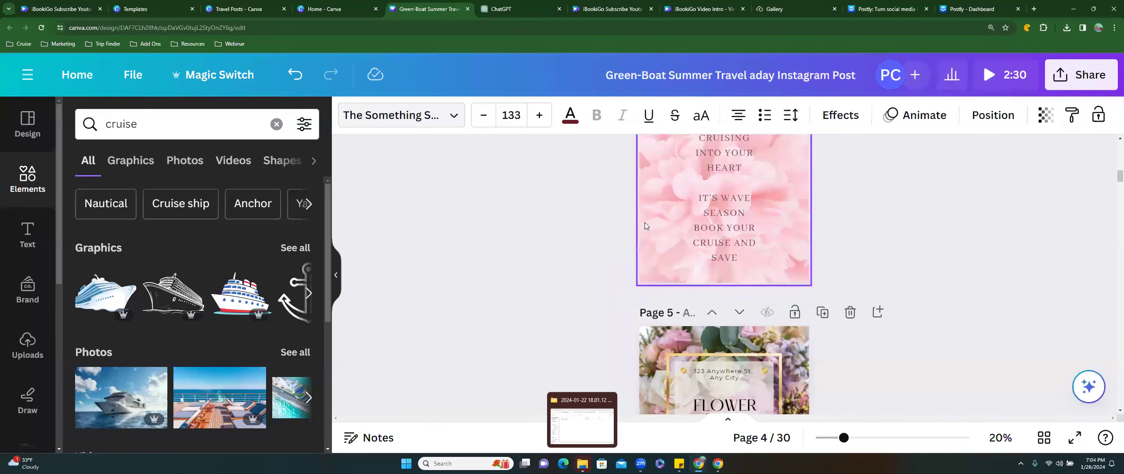
{"action": "scroll", "coordinate": [690, 281], "scroll_direction": "up", "scroll_amount": 8}
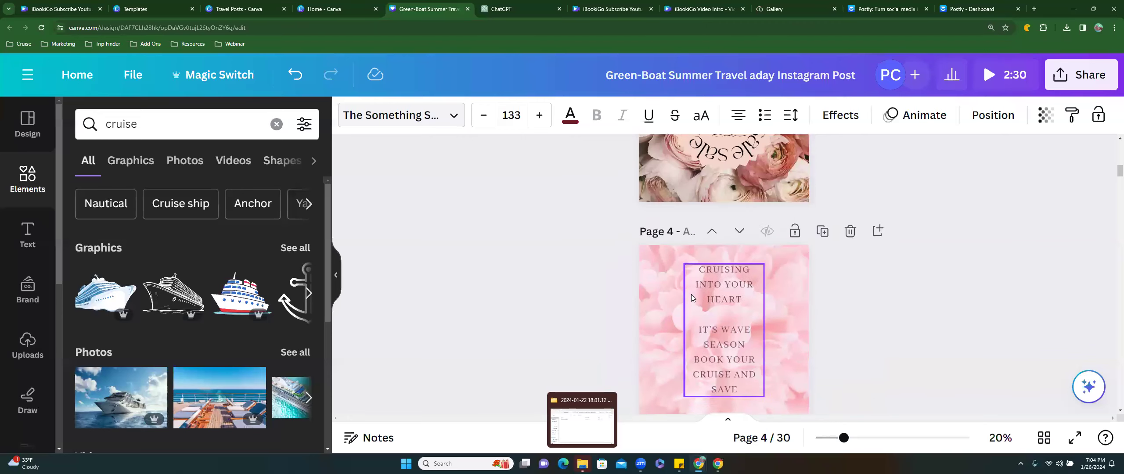
{"action": "scroll", "coordinate": [689, 288], "scroll_direction": "up", "scroll_amount": 5}
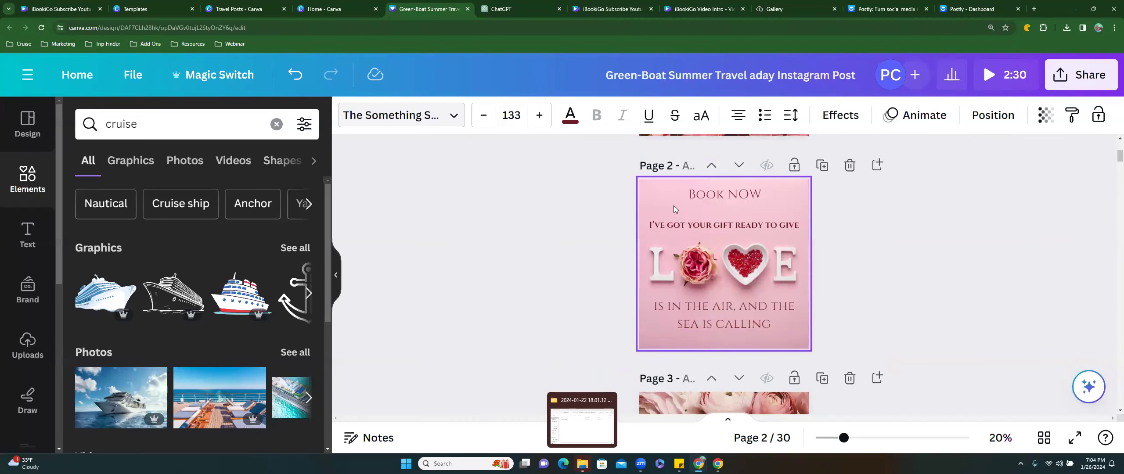
{"action": "scroll", "coordinate": [682, 259], "scroll_direction": "down", "scroll_amount": 3}
{"action": "scroll", "coordinate": [677, 293], "scroll_direction": "down", "scroll_amount": 7}
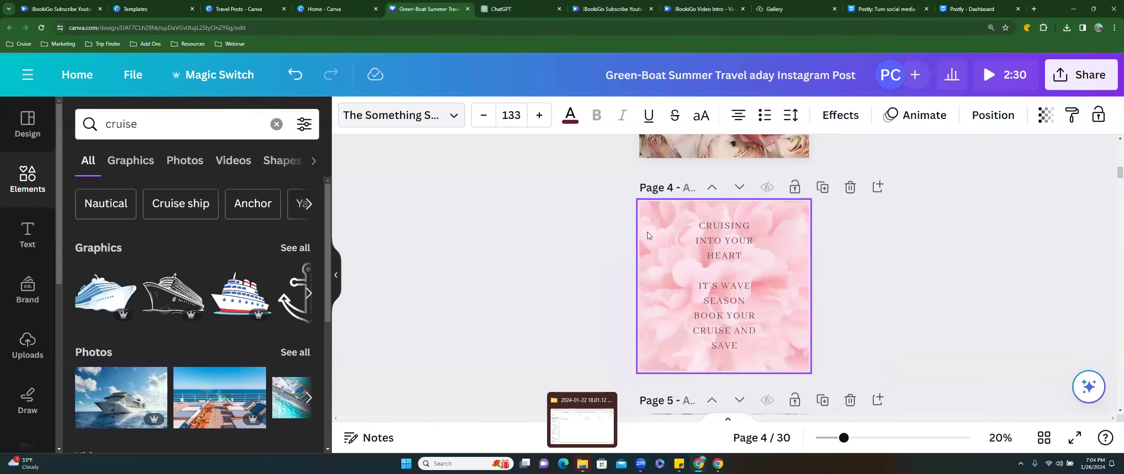
{"action": "scroll", "coordinate": [661, 284], "scroll_direction": "down", "scroll_amount": 7}
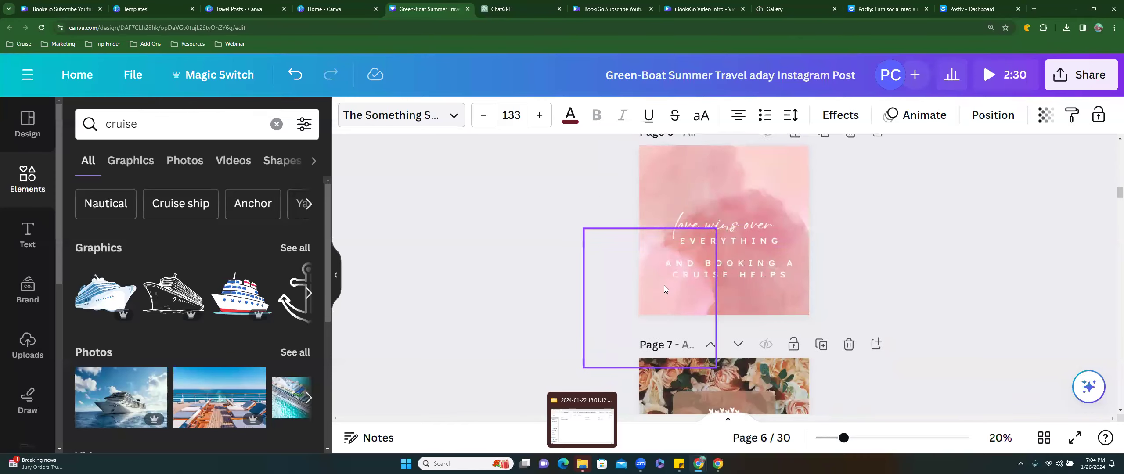
{"action": "scroll", "coordinate": [694, 292], "scroll_direction": "down", "scroll_amount": 2}
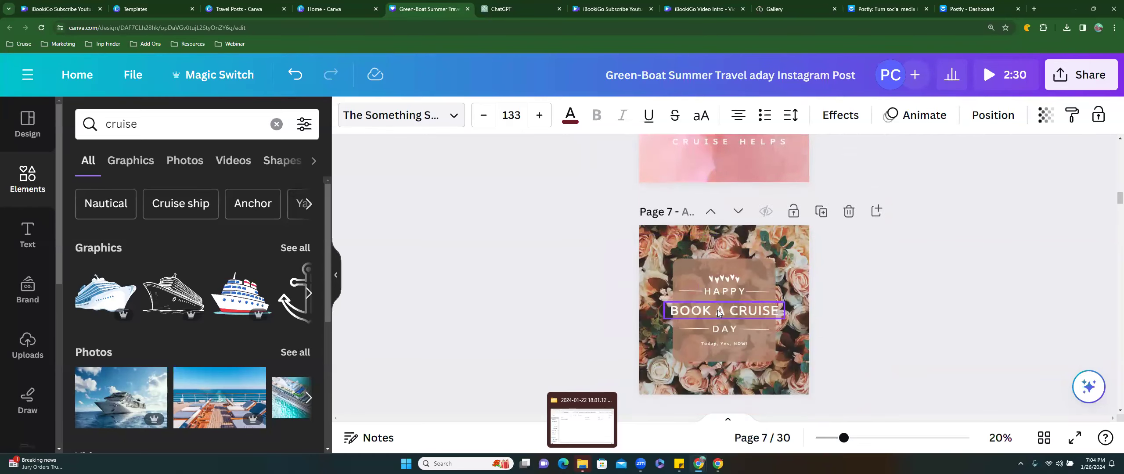
{"action": "scroll", "coordinate": [717, 312], "scroll_direction": "down", "scroll_amount": 5}
{"action": "scroll", "coordinate": [712, 268], "scroll_direction": "up", "scroll_amount": 4}
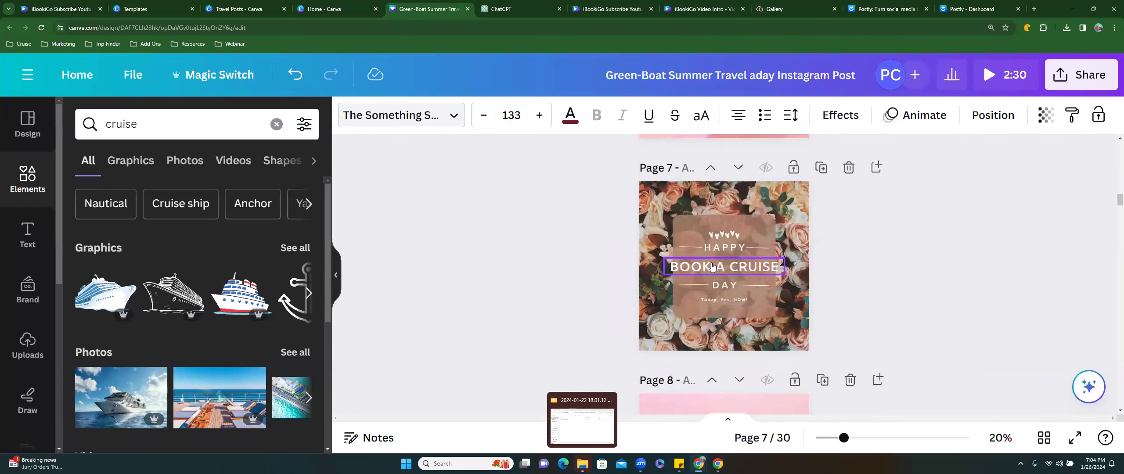
Look over the Instagram post pages, then switch to ChatGPT and examine the first three Valentine's cruise captions
{"action": "scroll", "coordinate": [713, 267], "scroll_direction": "up", "scroll_amount": 15}
{"action": "scroll", "coordinate": [709, 262], "scroll_direction": "up", "scroll_amount": 3}
{"action": "scroll", "coordinate": [710, 263], "scroll_direction": "down", "scroll_amount": 6}
{"action": "scroll", "coordinate": [709, 262], "scroll_direction": "down", "scroll_amount": 5}
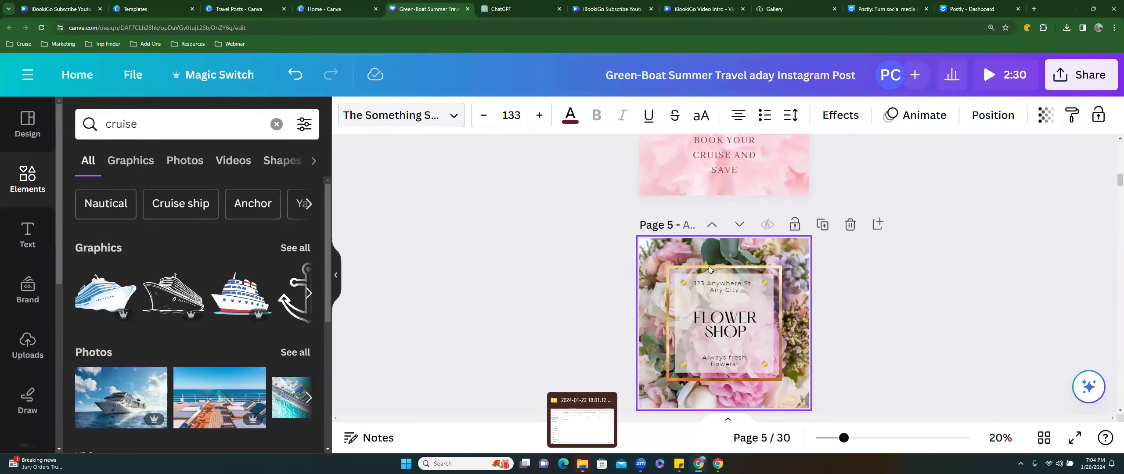
{"action": "left_click", "coordinate": [495, 9]}
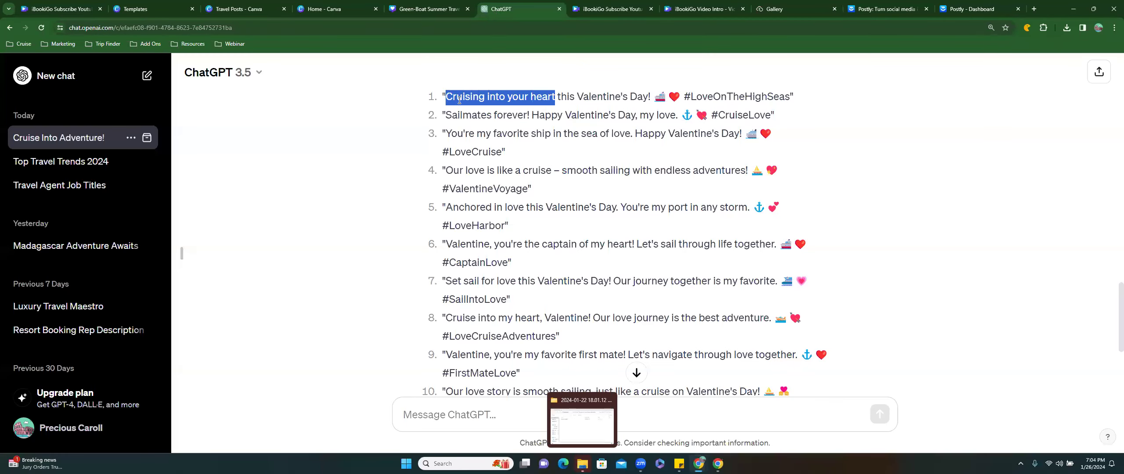
{"action": "left_click", "coordinate": [448, 114]}
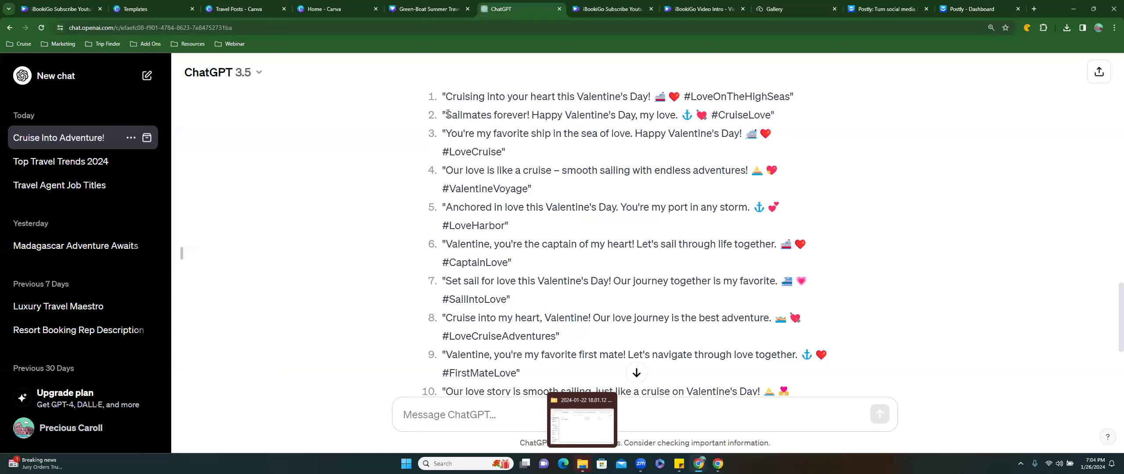
{"action": "left_click_drag", "start_coordinate": [446, 114], "coordinate": [525, 109]}
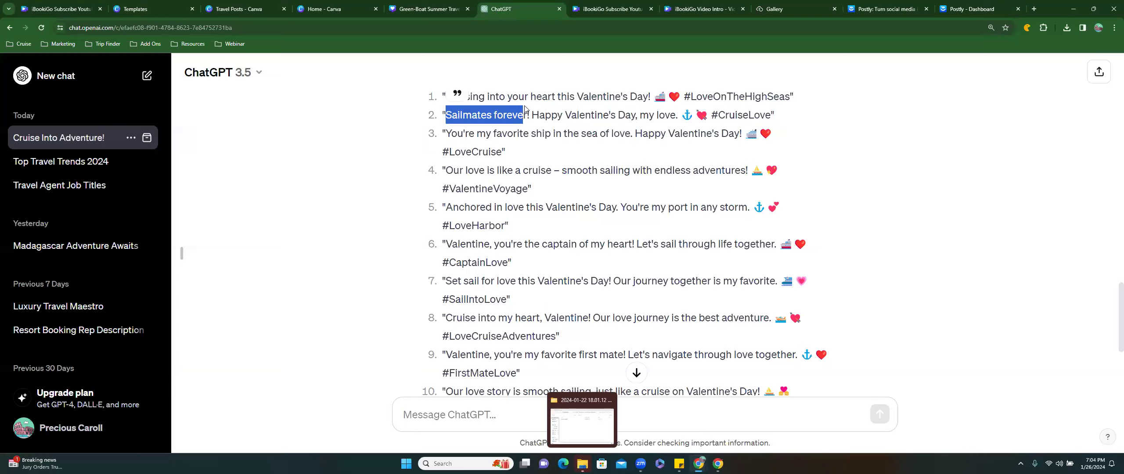
{"action": "left_click_drag", "start_coordinate": [446, 133], "coordinate": [629, 129]}
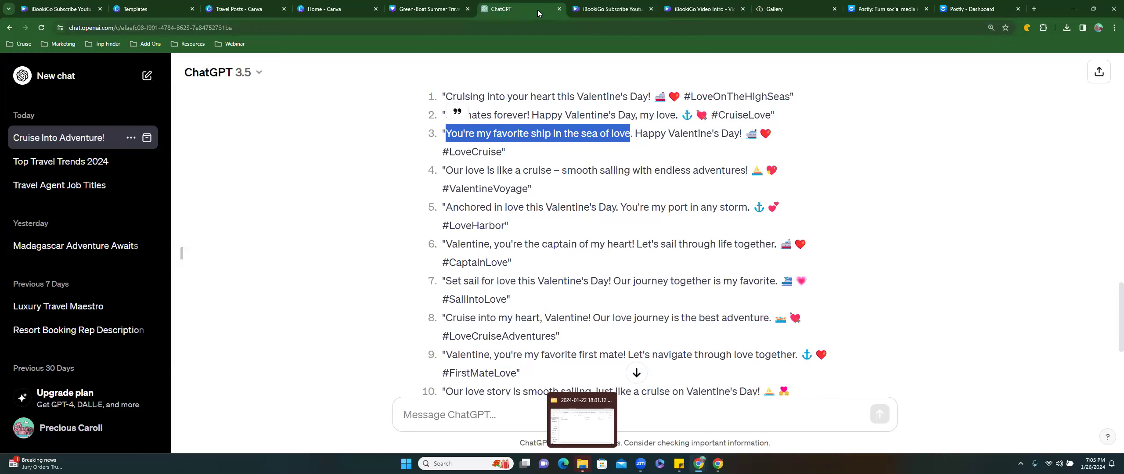
Return to the Canva post design, replace page 5's flower shop heading with "SEA SHOP", and move it slightly higher
{"action": "left_click", "coordinate": [437, 12]}
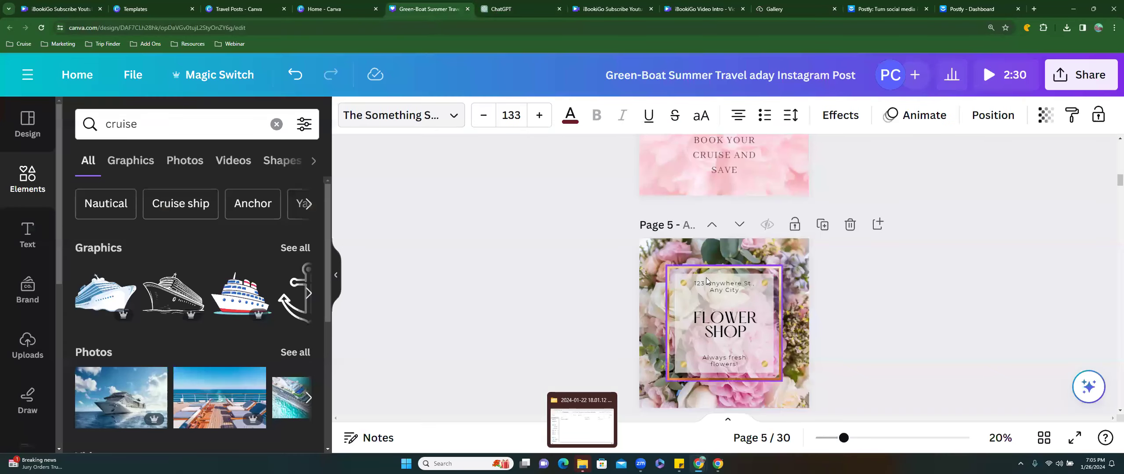
{"action": "double_click", "coordinate": [710, 286]}
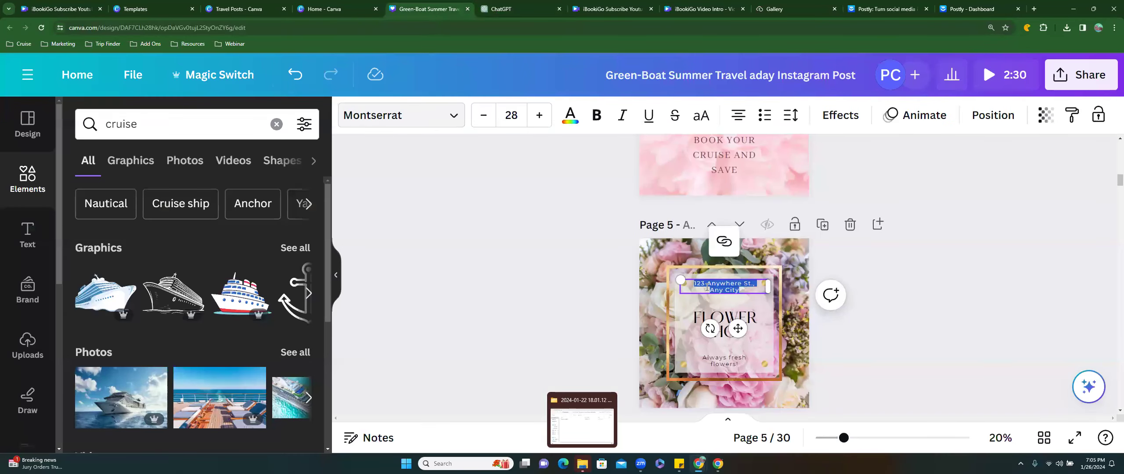
{"action": "double_click", "coordinate": [722, 319]}
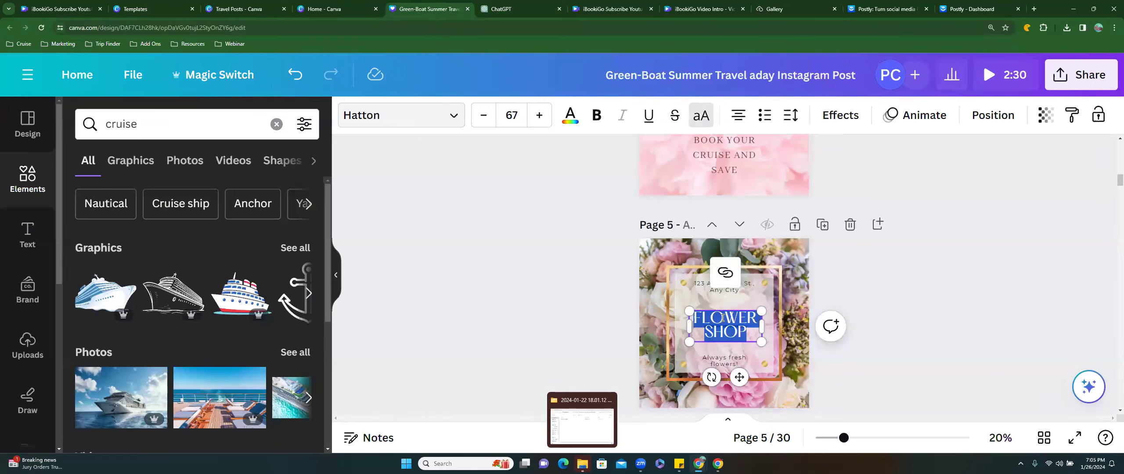
{"action": "type", "text": "SEA"}
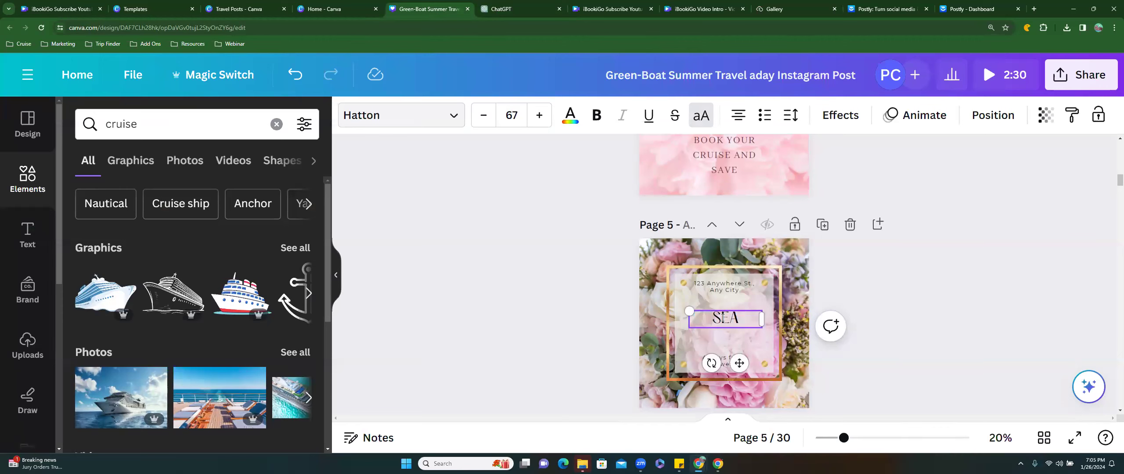
{"action": "type", "text": " SHOP"}
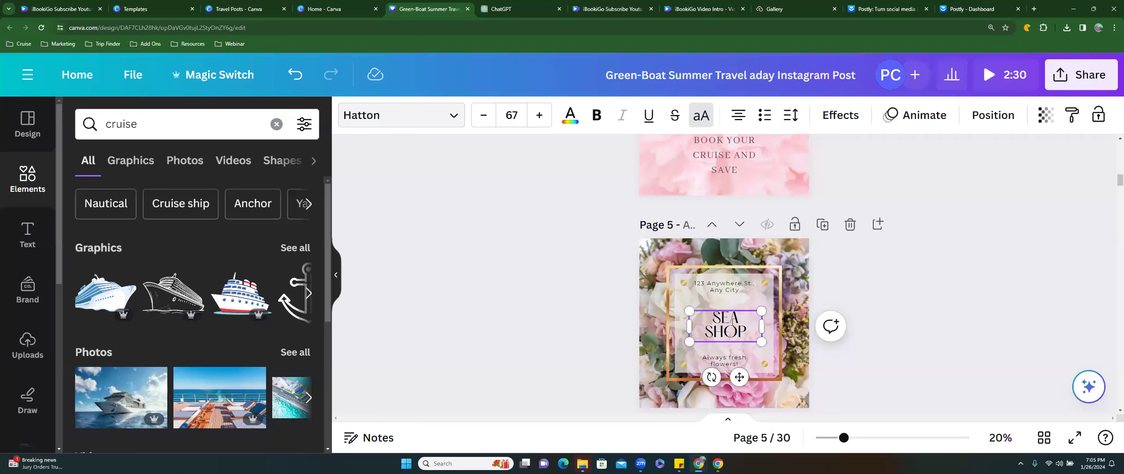
{"action": "left_click", "coordinate": [871, 290]}
{"action": "left_click_drag", "start_coordinate": [723, 326], "coordinate": [722, 317]}
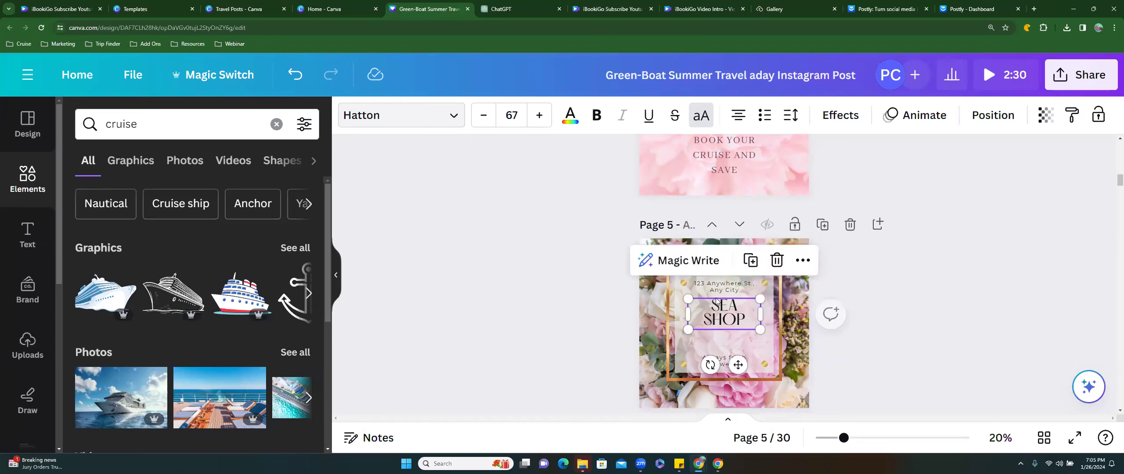
Replace the street and city wording after "123" on page 5 with "Hop in MY DM!"
{"action": "left_click_drag", "start_coordinate": [717, 286], "coordinate": [760, 287]}
{"action": "left_click", "coordinate": [718, 282]}
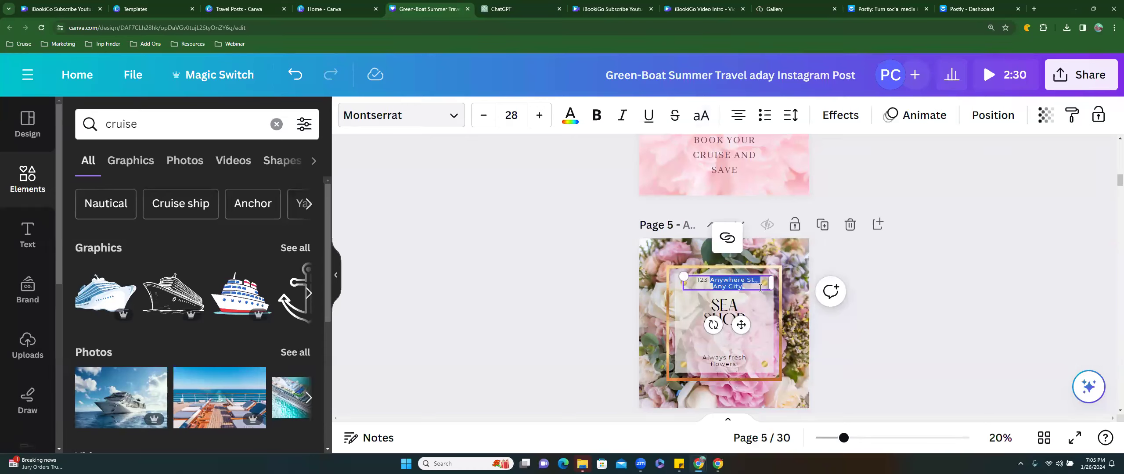
{"action": "type", "text": "Hop in my DM"}
{"action": "key", "text": "BackSpace"}
{"action": "key", "text": "BackSpace"}
{"action": "key", "text": "BackSpace"}
{"action": "key", "text": "BackSpace"}
{"action": "key", "text": "BackSpace"}
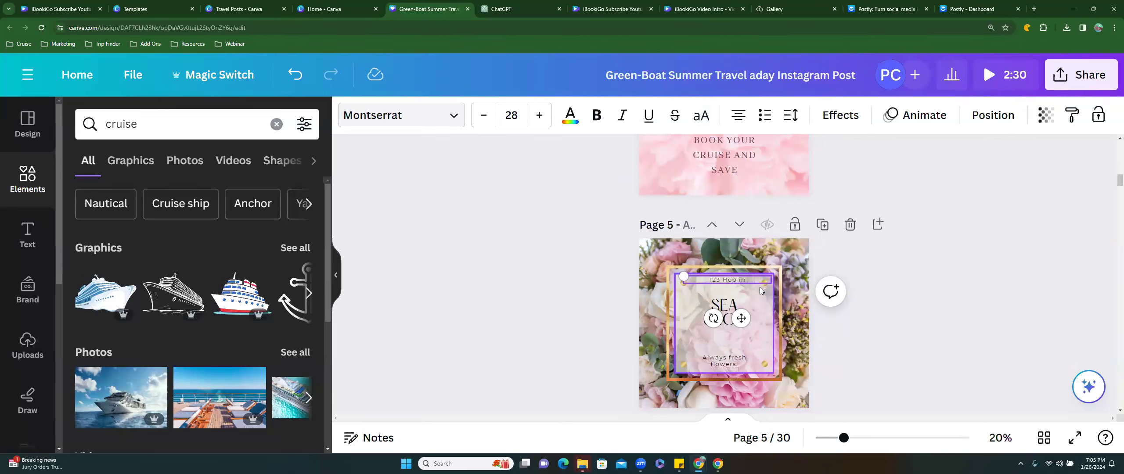
{"action": "type", "text": "MY DM!"}
{"action": "left_click", "coordinate": [721, 328]}
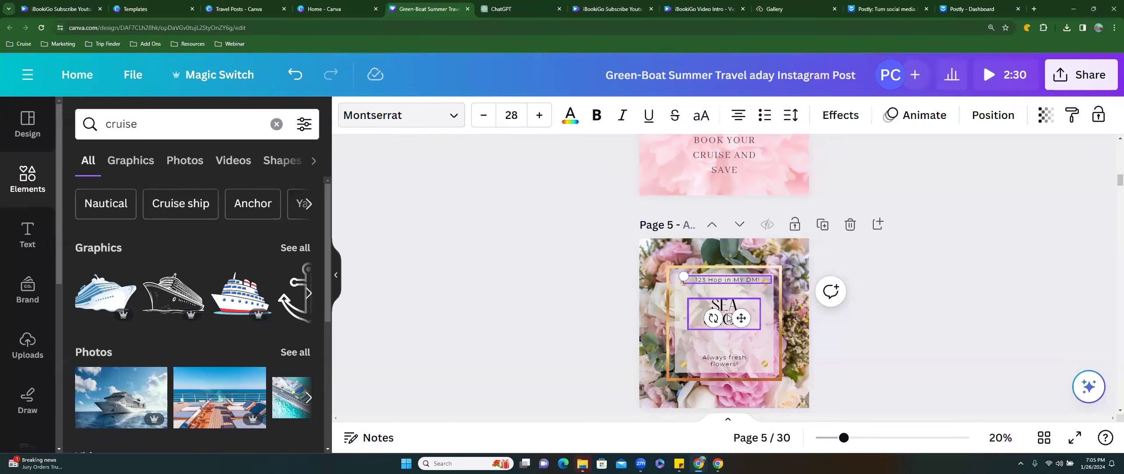
Replace page 5's flower tagline with "Fresh Cruise Deals Await" and move it up closer to the heading
{"action": "double_click", "coordinate": [726, 361]}
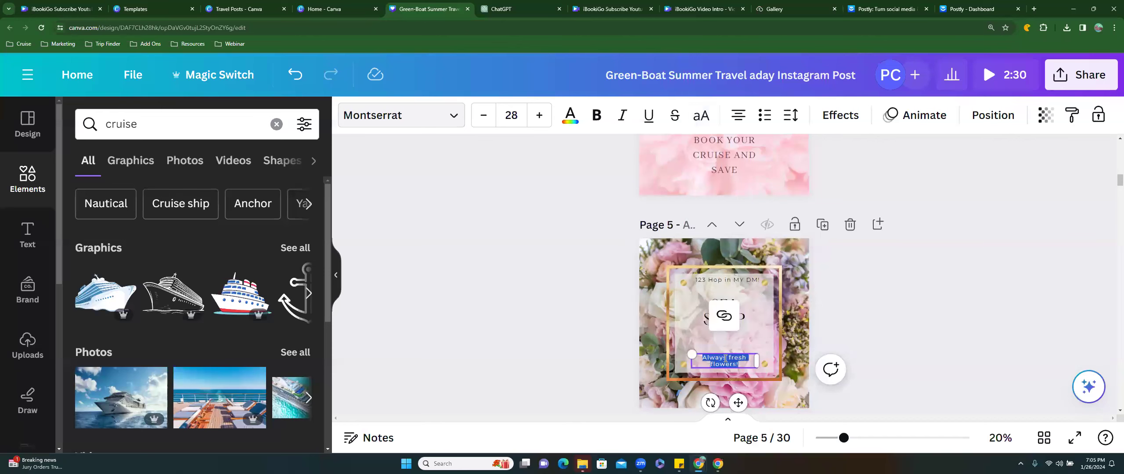
{"action": "type", "text": "Fresh"}
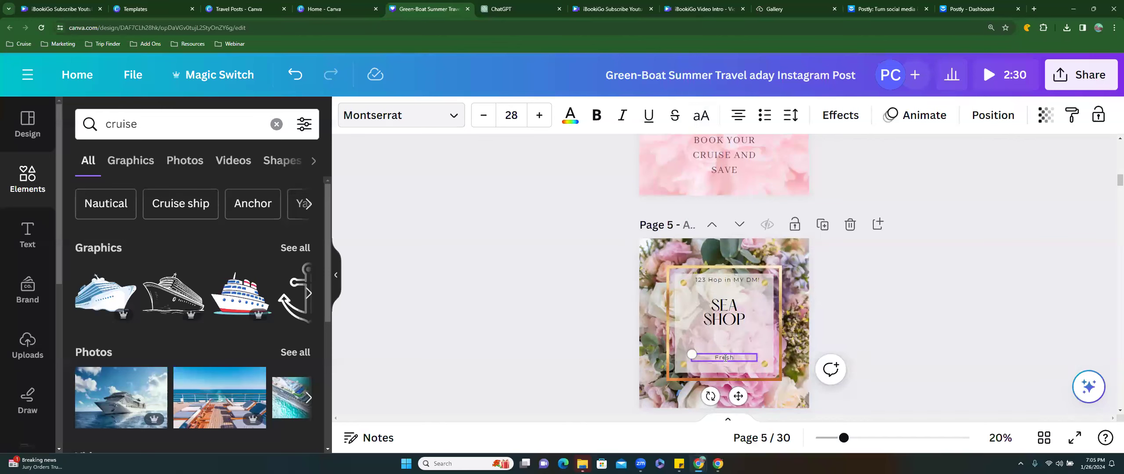
{"action": "type", "text": " Cruise Deals"}
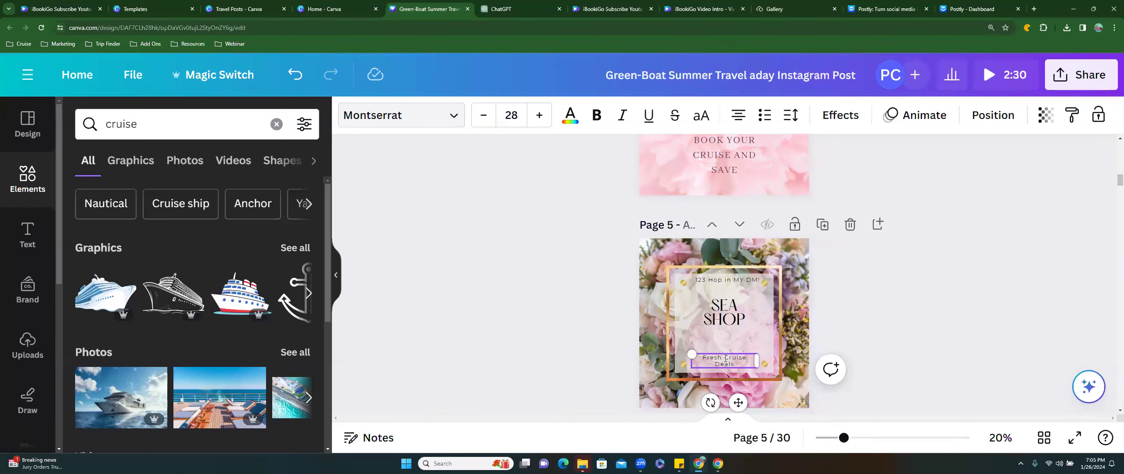
{"action": "type", "text": " Await"}
{"action": "left_click", "coordinate": [896, 303]}
{"action": "left_click_drag", "start_coordinate": [724, 360], "coordinate": [722, 342]}
{"action": "left_click", "coordinate": [862, 322]}
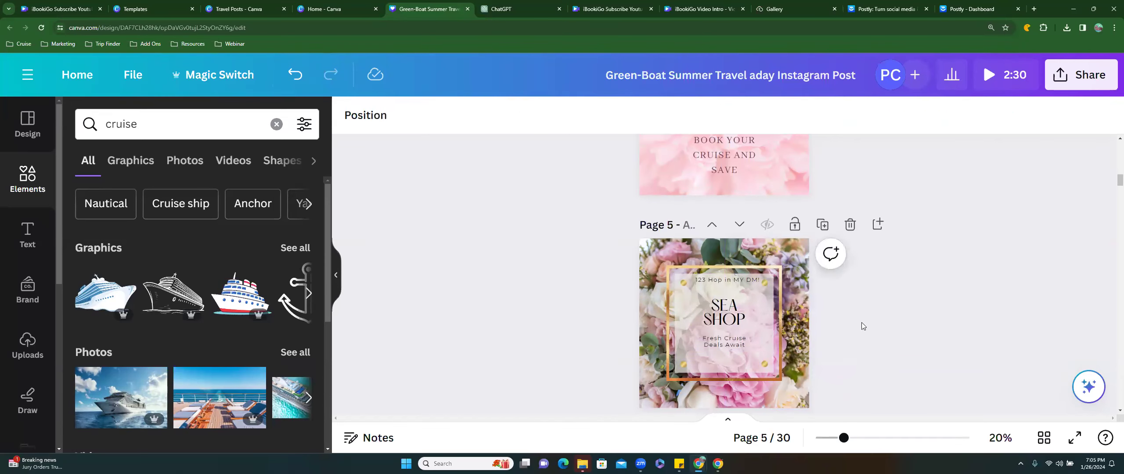
Duplicate the tagline below itself, change the copy to "SKIP THE FLOWERS BOOK A TRIP", and narrow its text box
{"action": "left_click", "coordinate": [719, 345]}
{"action": "left_click", "coordinate": [728, 341]}
{"action": "left_click", "coordinate": [753, 299]}
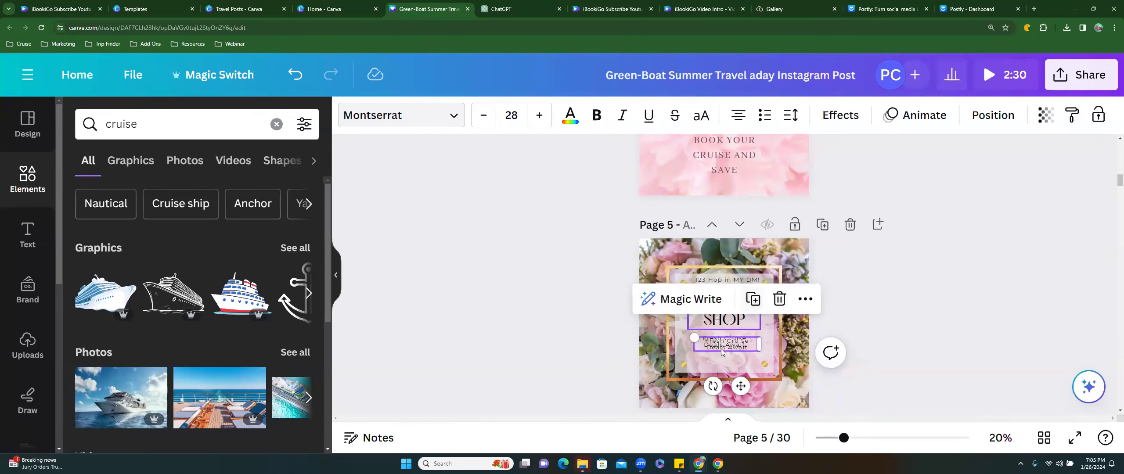
{"action": "left_click_drag", "start_coordinate": [721, 348], "coordinate": [721, 361]}
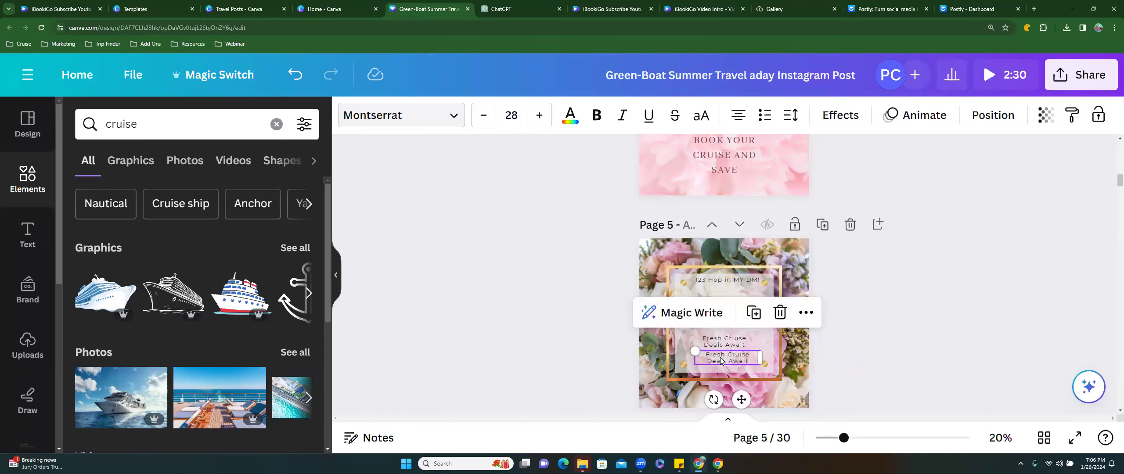
{"action": "double_click", "coordinate": [721, 361]}
{"action": "type", "text": "SKIP"}
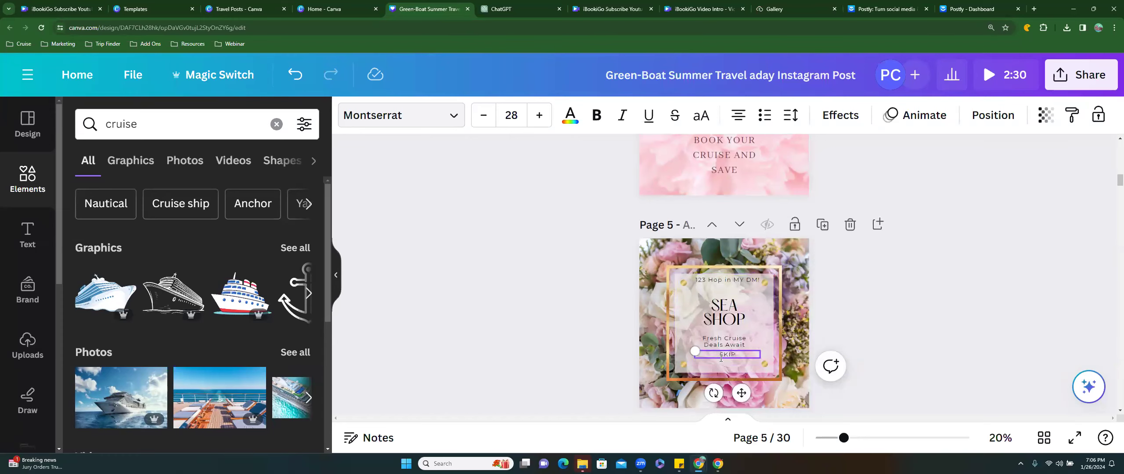
{"action": "type", "text": " THE FLOWERS B"}
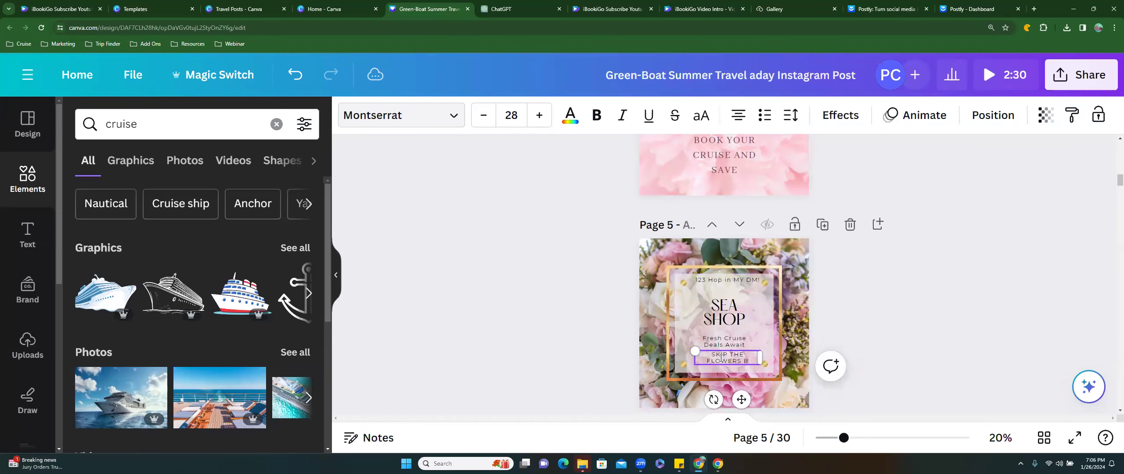
{"action": "type", "text": "OOK A CRIP"}
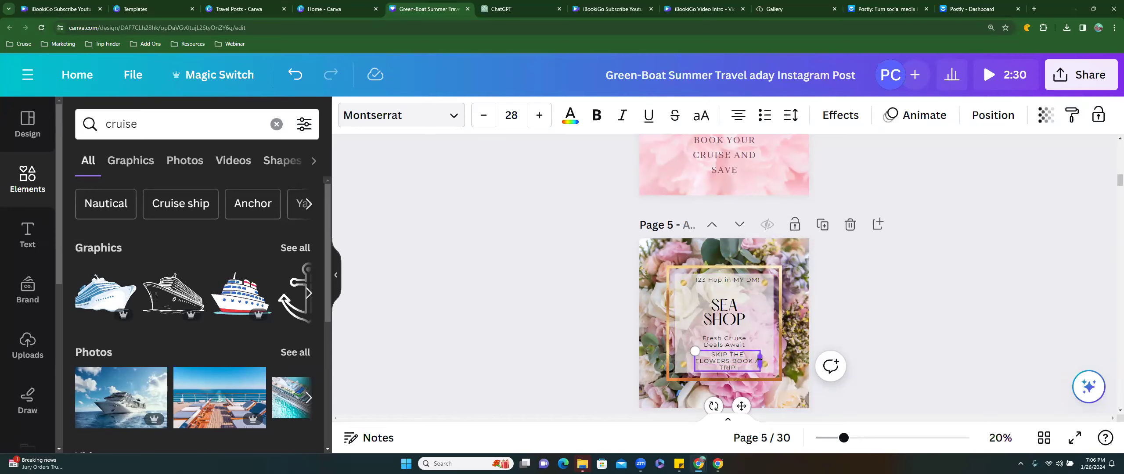
{"action": "left_click_drag", "start_coordinate": [754, 361], "coordinate": [746, 361]}
Move the "SEA SHOP" heading and the "Fresh Cruise Deals Await" tagline higher inside the gold frame
{"action": "left_click", "coordinate": [731, 320]}
{"action": "left_click", "coordinate": [731, 321]}
{"action": "left_click_drag", "start_coordinate": [731, 320], "coordinate": [727, 304]}
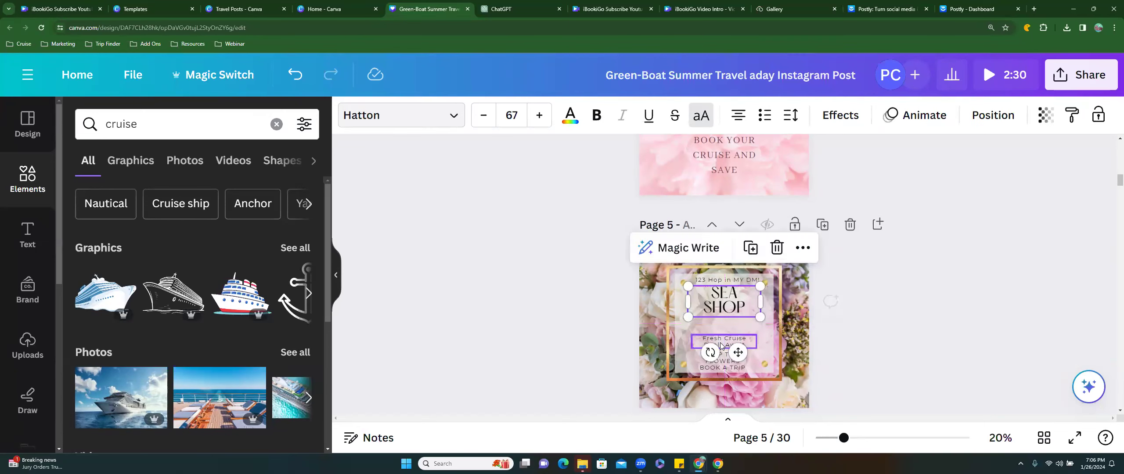
{"action": "left_click", "coordinate": [724, 342]}
{"action": "left_click_drag", "start_coordinate": [721, 339], "coordinate": [721, 324]}
{"action": "left_click", "coordinate": [729, 362]}
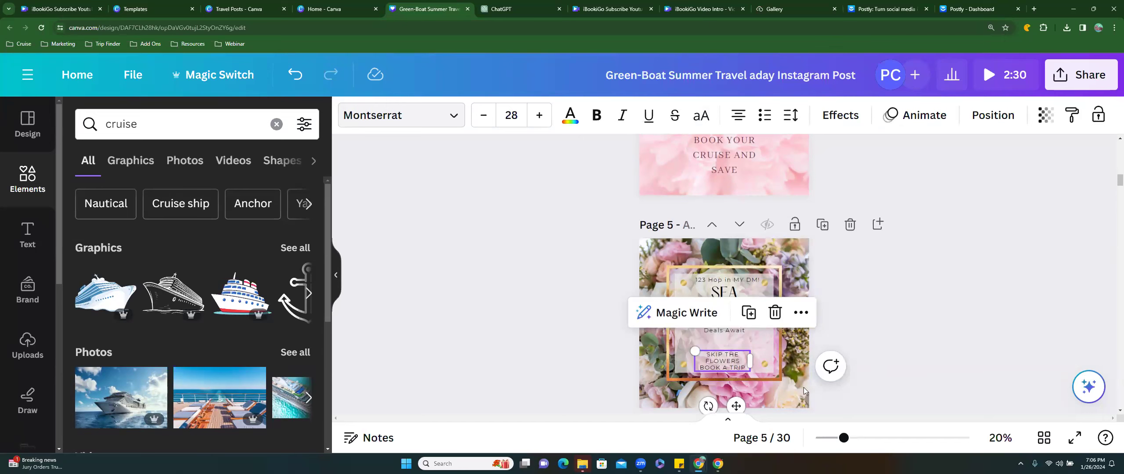
{"action": "mouse_move", "coordinate": [583, 463]}
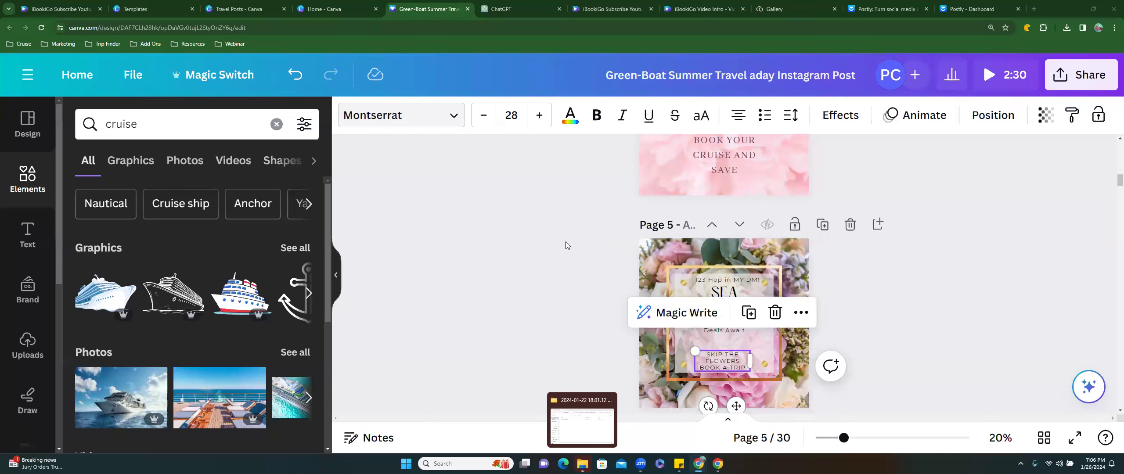
Open the recent design "Copy of 40 Reasons To Use A Travel Agent" from the Canva home page
{"action": "scroll", "coordinate": [565, 242], "scroll_direction": "up", "scroll_amount": 1}
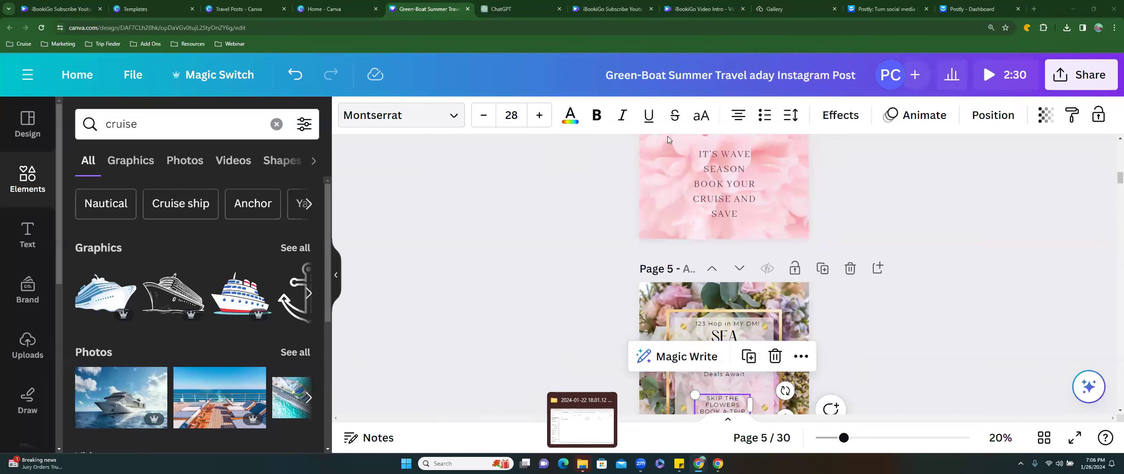
{"action": "scroll", "coordinate": [841, 211], "scroll_direction": "up", "scroll_amount": 6}
{"action": "scroll", "coordinate": [840, 212], "scroll_direction": "up", "scroll_amount": 8}
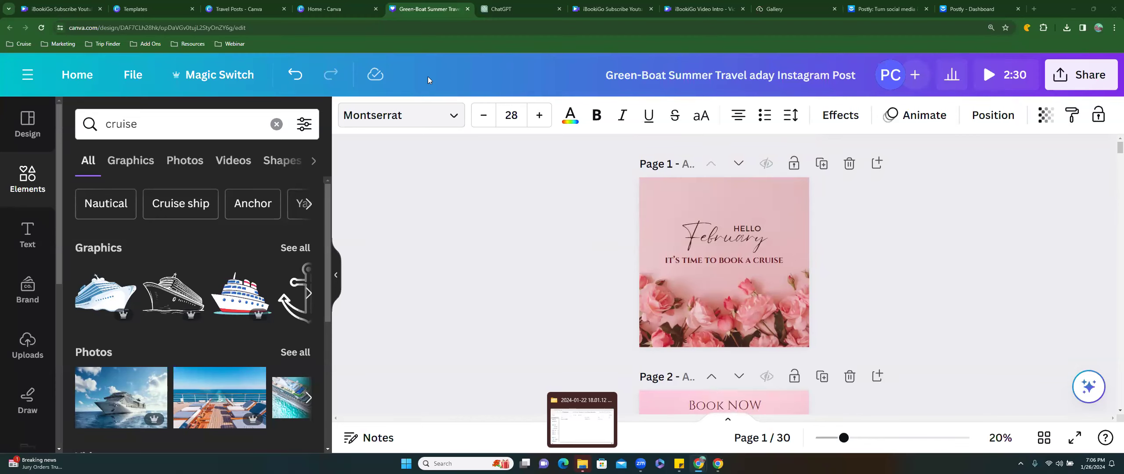
{"action": "left_click", "coordinate": [330, 9]}
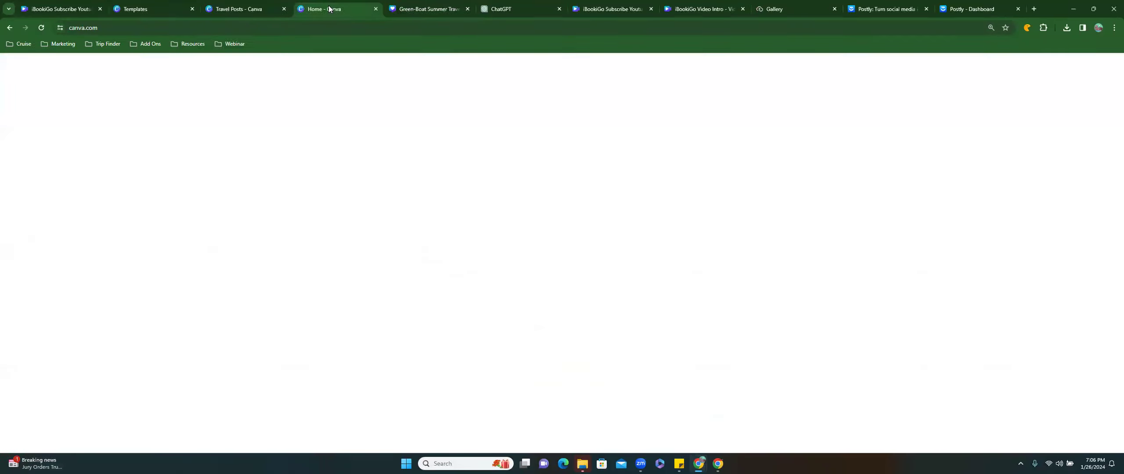
{"action": "scroll", "coordinate": [439, 325], "scroll_direction": "down", "scroll_amount": 1}
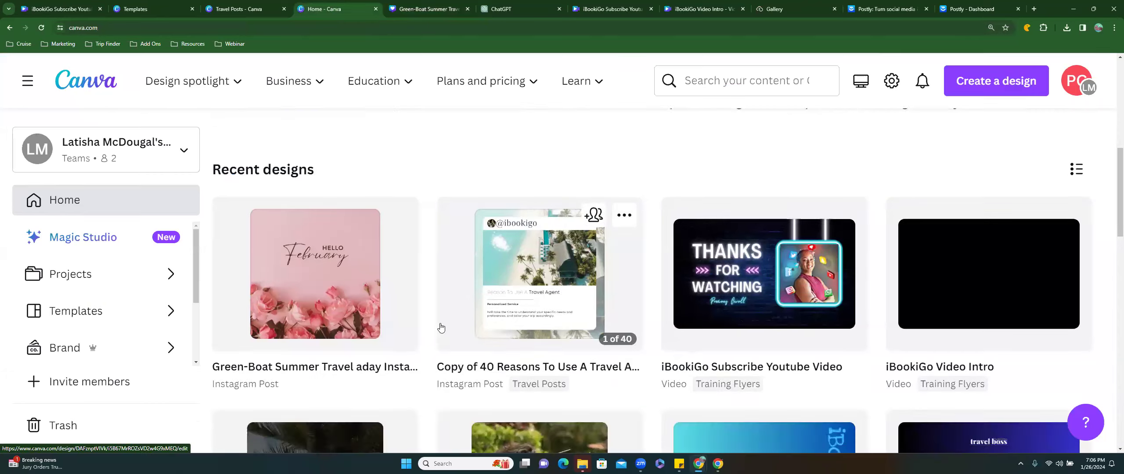
{"action": "left_click", "coordinate": [613, 243]}
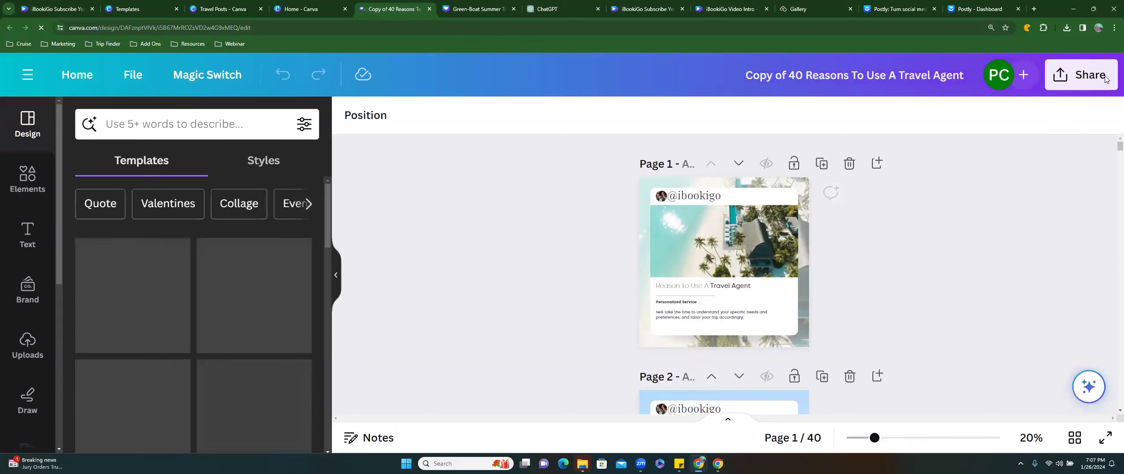
Open the design's template link in its sharing options and view the shareable URL
{"action": "left_click", "coordinate": [1103, 77]}
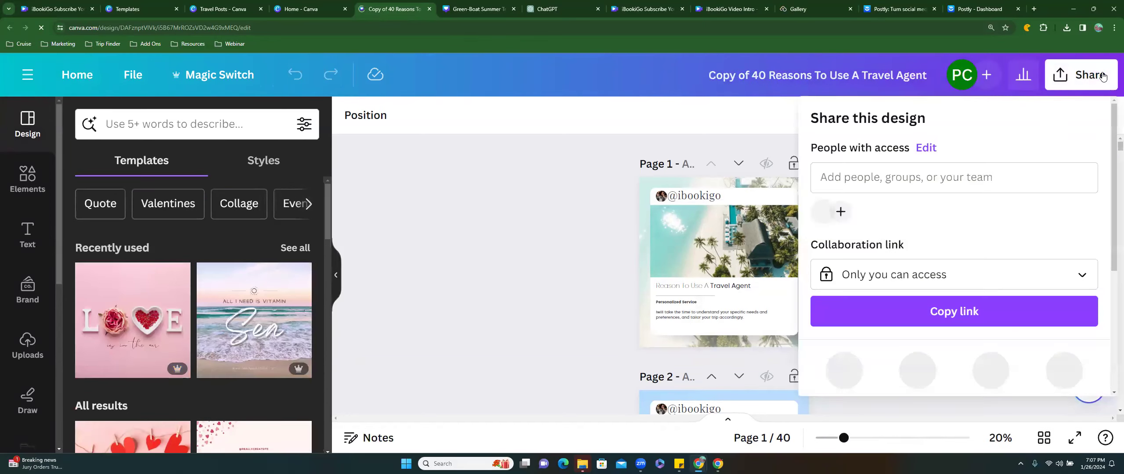
{"action": "scroll", "coordinate": [1111, 276], "scroll_direction": "down", "scroll_amount": 4}
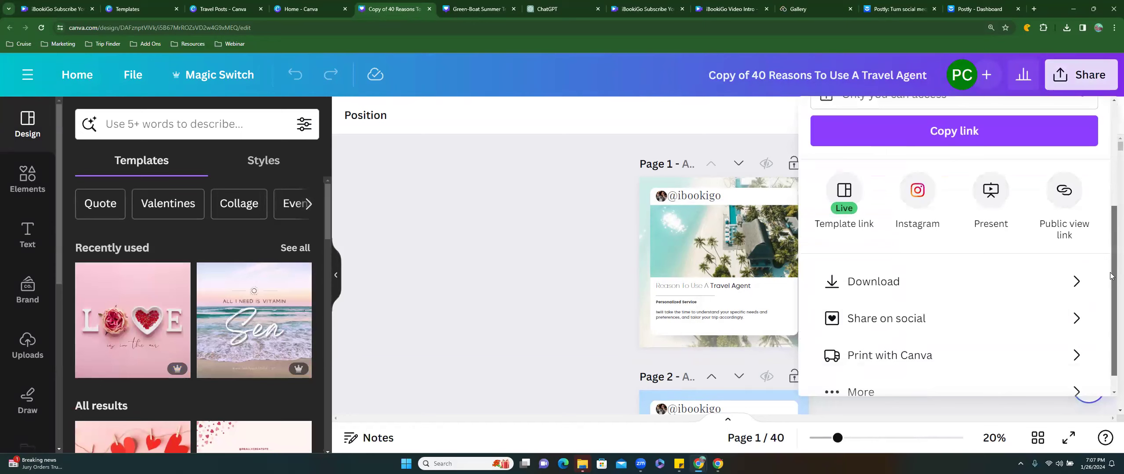
{"action": "left_click", "coordinate": [846, 170]}
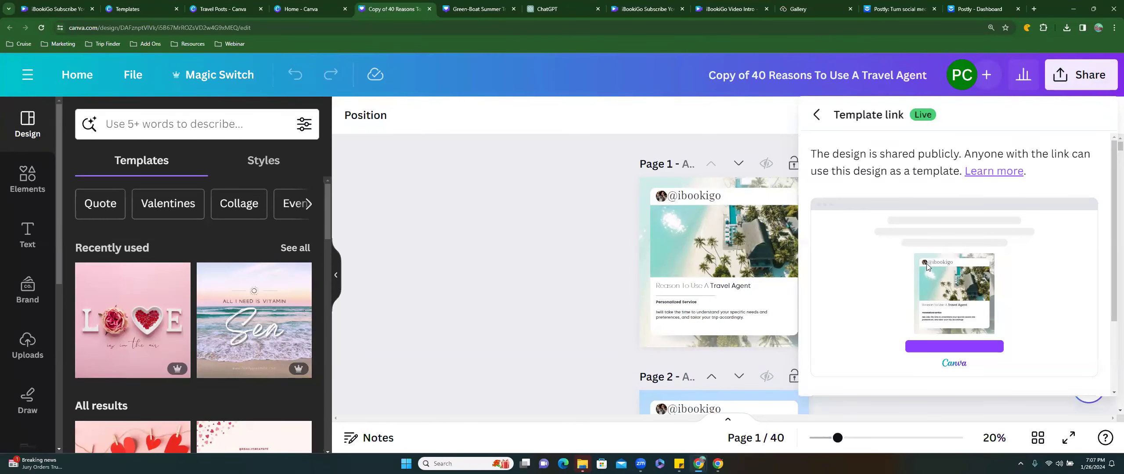
{"action": "scroll", "coordinate": [926, 264], "scroll_direction": "down", "scroll_amount": 2}
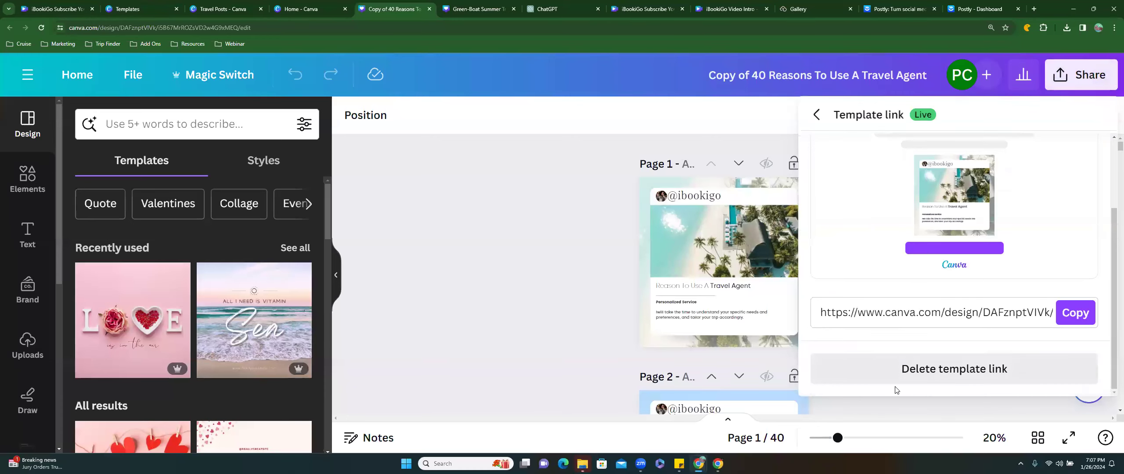
Bring up the deletion confirmation for the template link, dismiss it, and return to the Green-Boat Summer Travel Instagram post design
{"action": "left_click", "coordinate": [934, 378]}
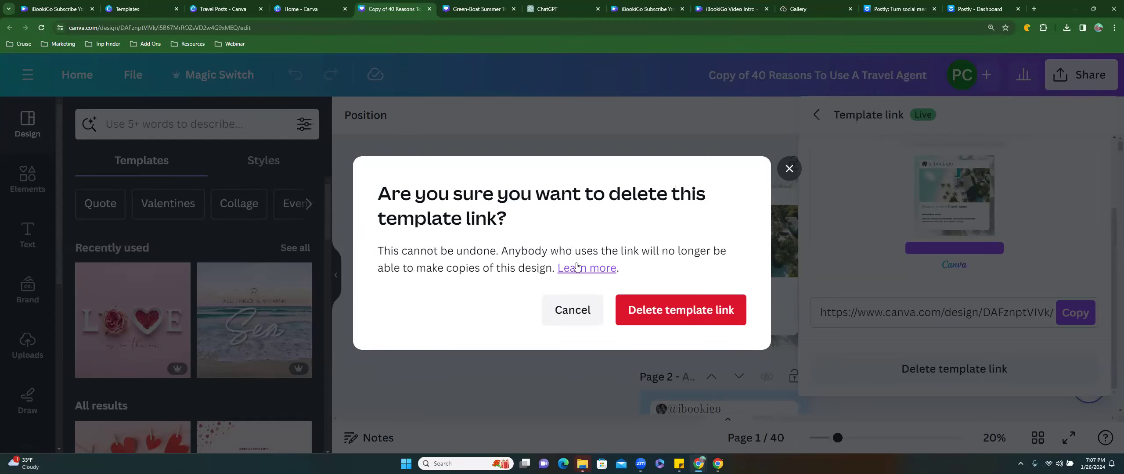
{"action": "left_click", "coordinate": [789, 169]}
{"action": "left_click", "coordinate": [481, 9]}
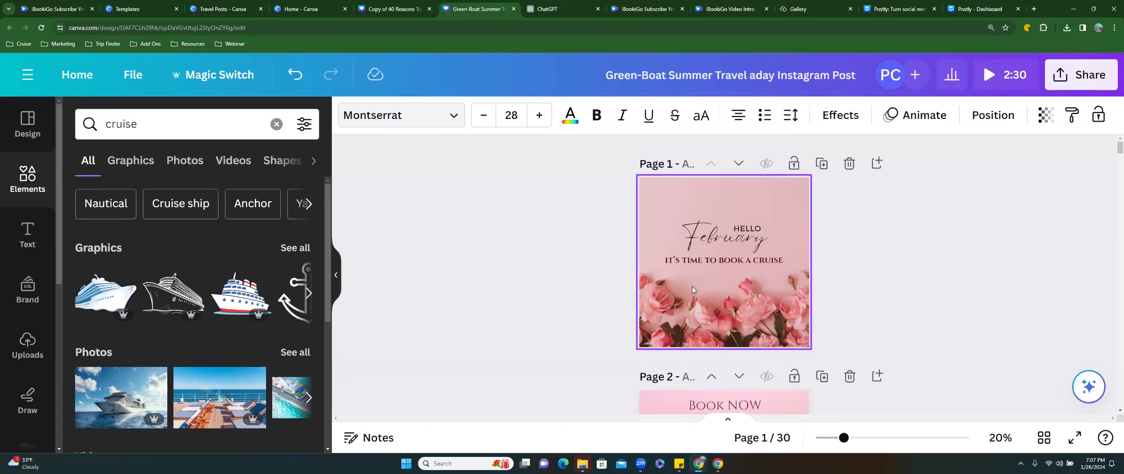
Select the LOVE background photo on page 8 and search the elements for "love background"
{"action": "scroll", "coordinate": [692, 286], "scroll_direction": "down", "scroll_amount": 8}
{"action": "scroll", "coordinate": [692, 286], "scroll_direction": "down", "scroll_amount": 8}
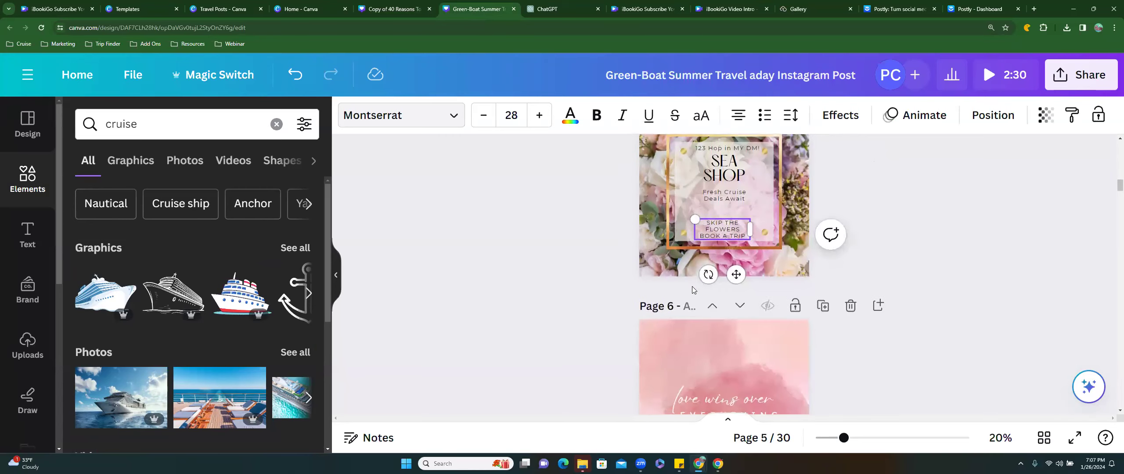
{"action": "scroll", "coordinate": [692, 286], "scroll_direction": "down", "scroll_amount": 8}
{"action": "scroll", "coordinate": [692, 289], "scroll_direction": "down", "scroll_amount": 5}
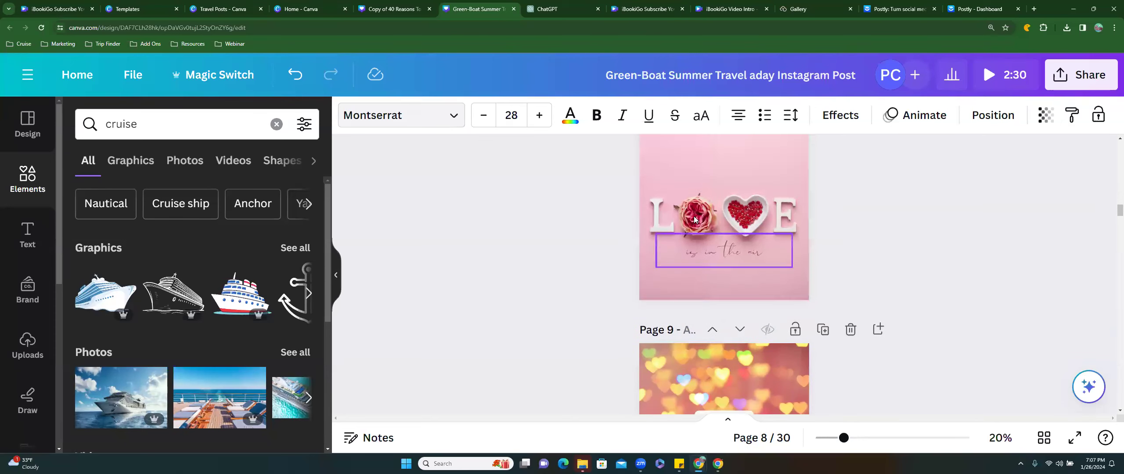
{"action": "left_click", "coordinate": [694, 220]}
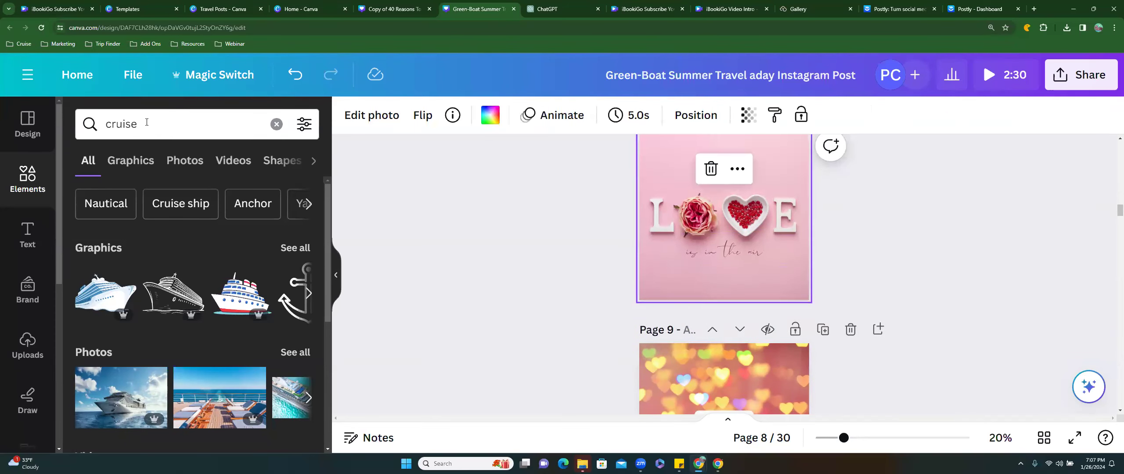
{"action": "left_click", "coordinate": [89, 121]}
{"action": "type", "text": "love"}
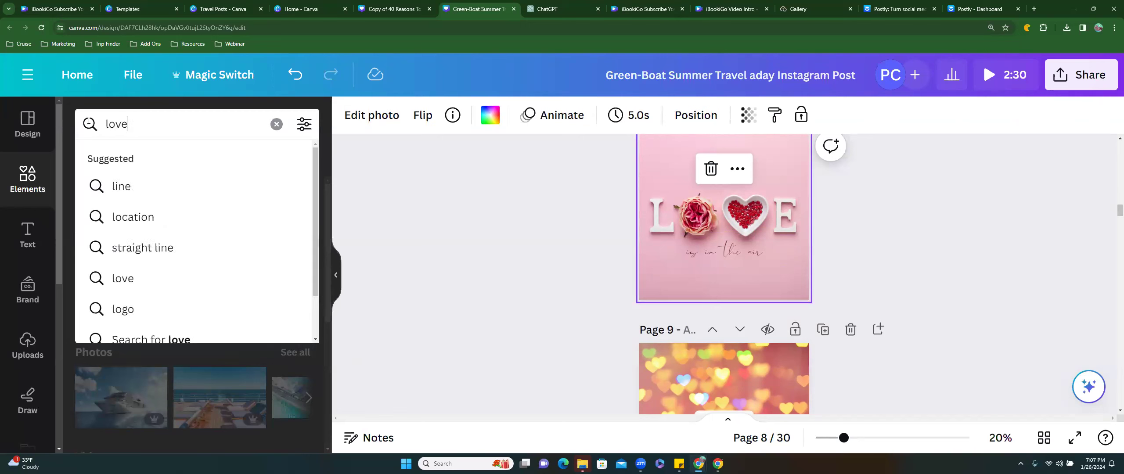
{"action": "type", "text": " background"}
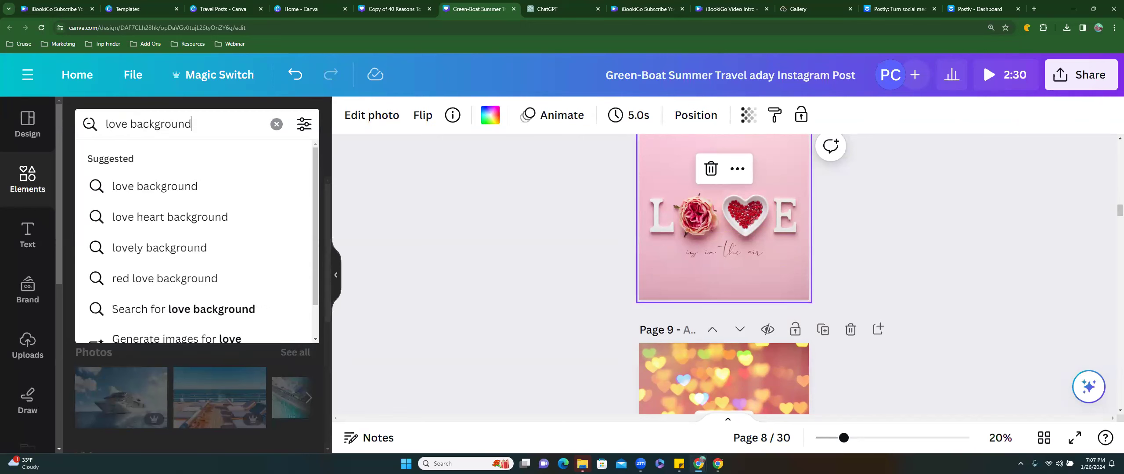
{"action": "key", "text": "Return"}
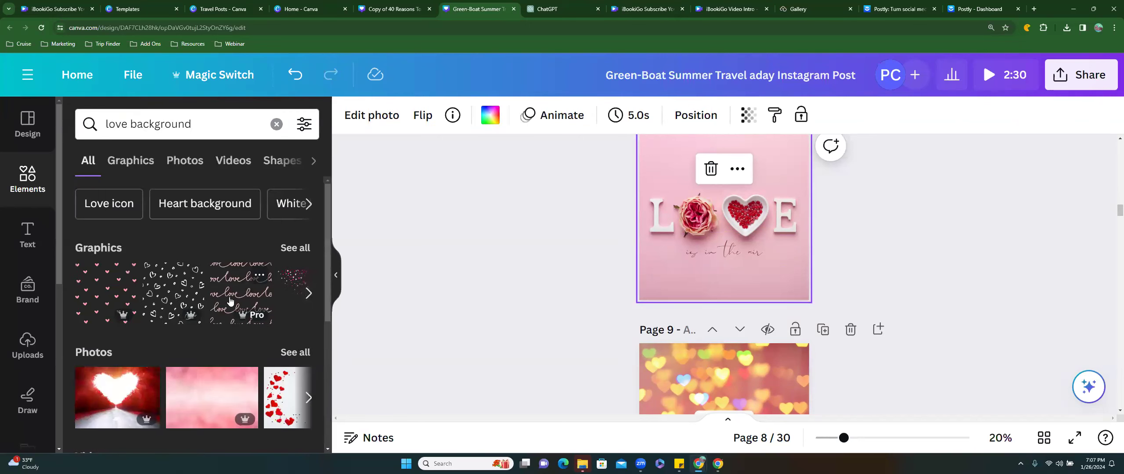
Cover page 8's LOVE lettering with the blurred pink photo, enlarged to the page width, and delete the "is in the air" text
{"action": "scroll", "coordinate": [229, 300], "scroll_direction": "down", "scroll_amount": 4}
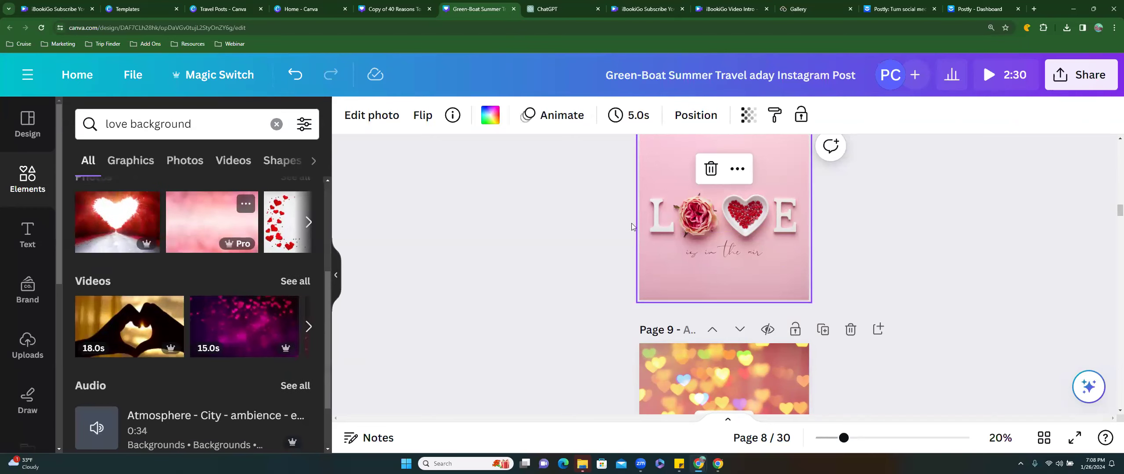
{"action": "left_click", "coordinate": [201, 224]}
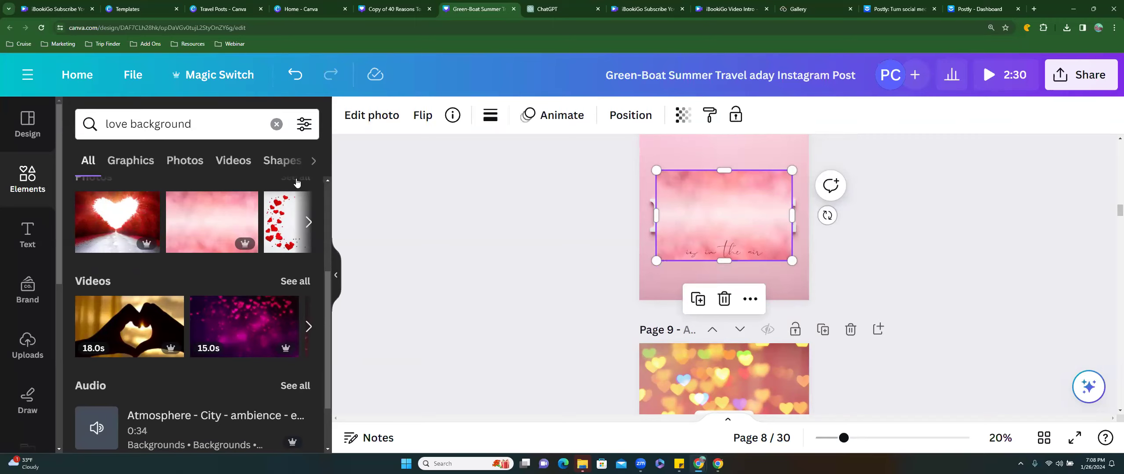
{"action": "left_click_drag", "start_coordinate": [703, 205], "coordinate": [710, 232]}
{"action": "left_click_drag", "start_coordinate": [656, 267], "coordinate": [627, 288]}
{"action": "left_click_drag", "start_coordinate": [662, 221], "coordinate": [678, 201]}
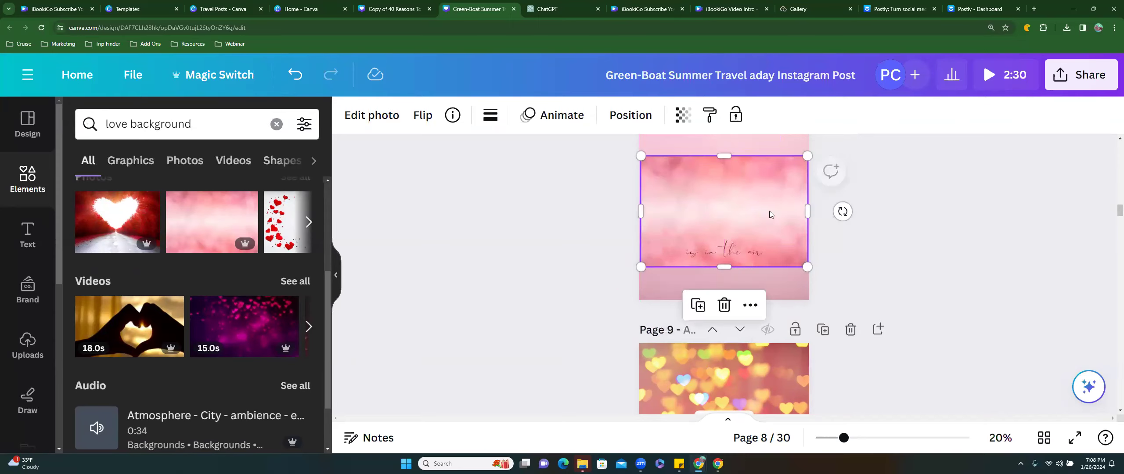
{"action": "left_click", "coordinate": [720, 253]}
{"action": "key", "text": "Delete"}
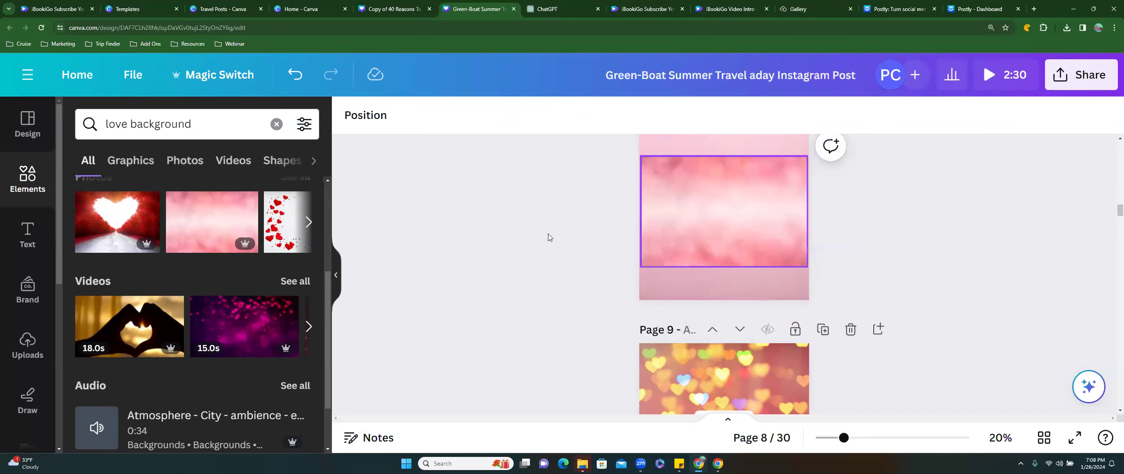
Search the elements for "wave video" and browse the graphics results
{"action": "left_click_drag", "start_coordinate": [259, 124], "coordinate": [63, 117]}
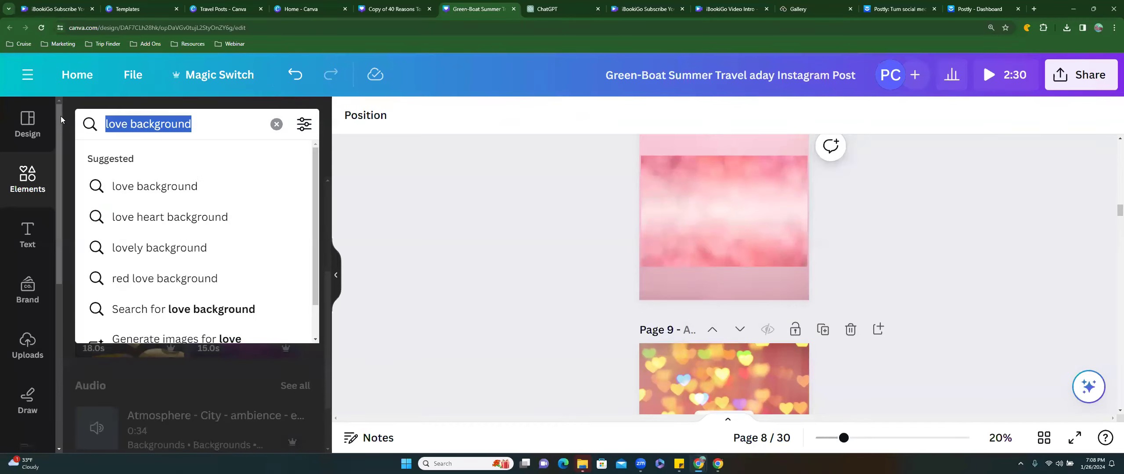
{"action": "type", "text": "wave video"}
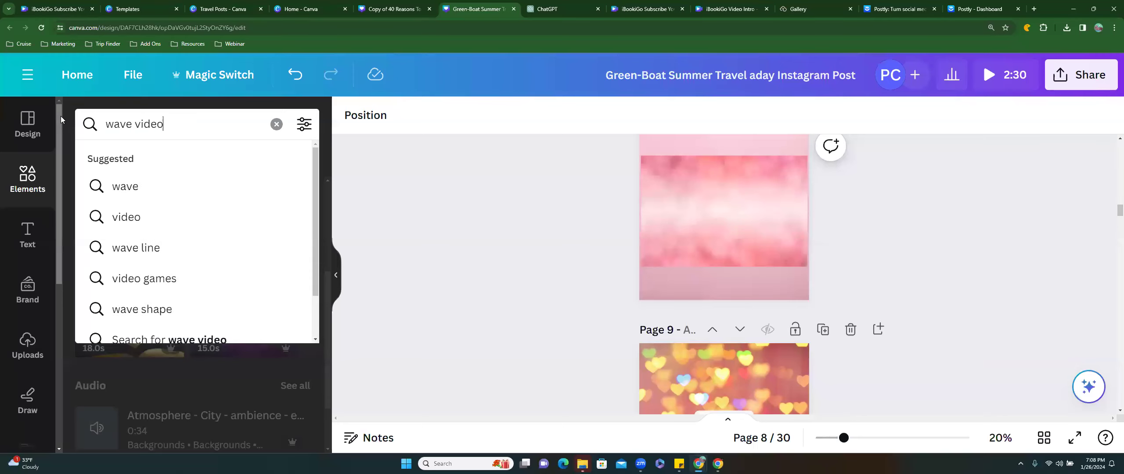
{"action": "key", "text": "Return"}
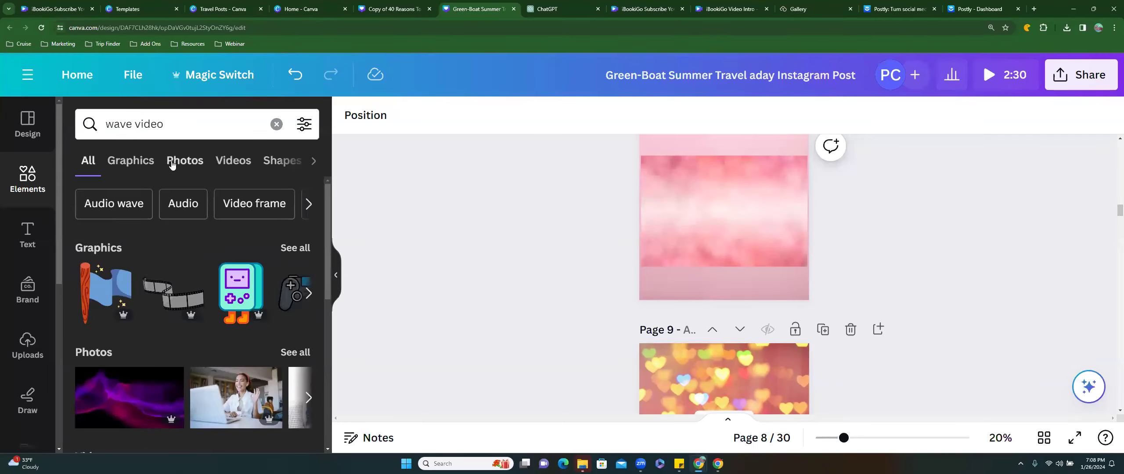
{"action": "left_click", "coordinate": [127, 163]}
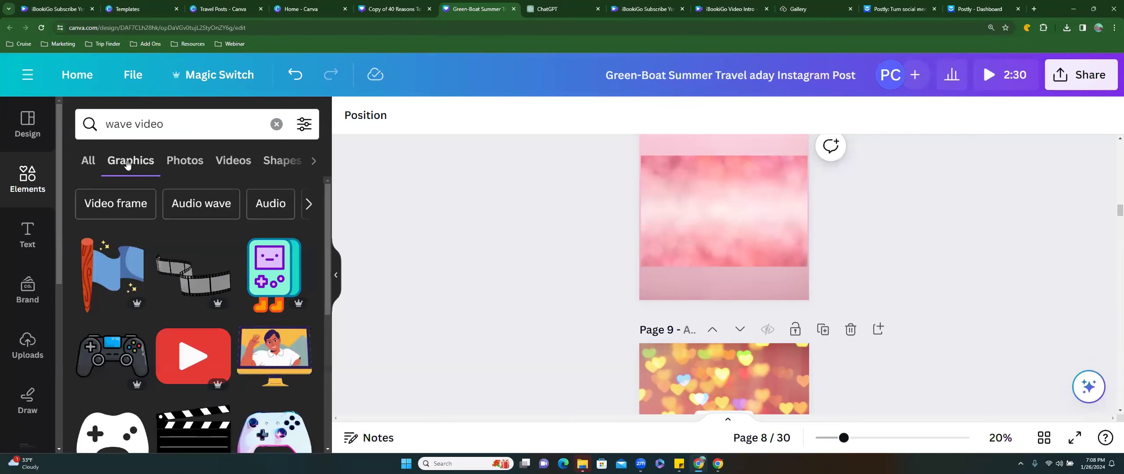
{"action": "scroll", "coordinate": [208, 239], "scroll_direction": "down", "scroll_amount": 4}
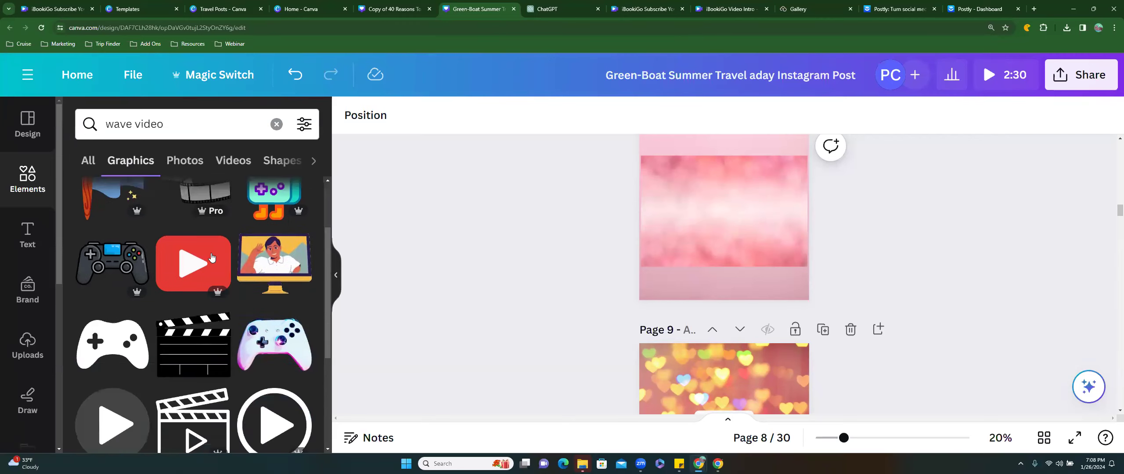
Search the video elements for "wave", add the 10-second sandy beach clip to page 8, and move it toward the lower part
{"action": "left_click_drag", "start_coordinate": [163, 118], "coordinate": [135, 115]}
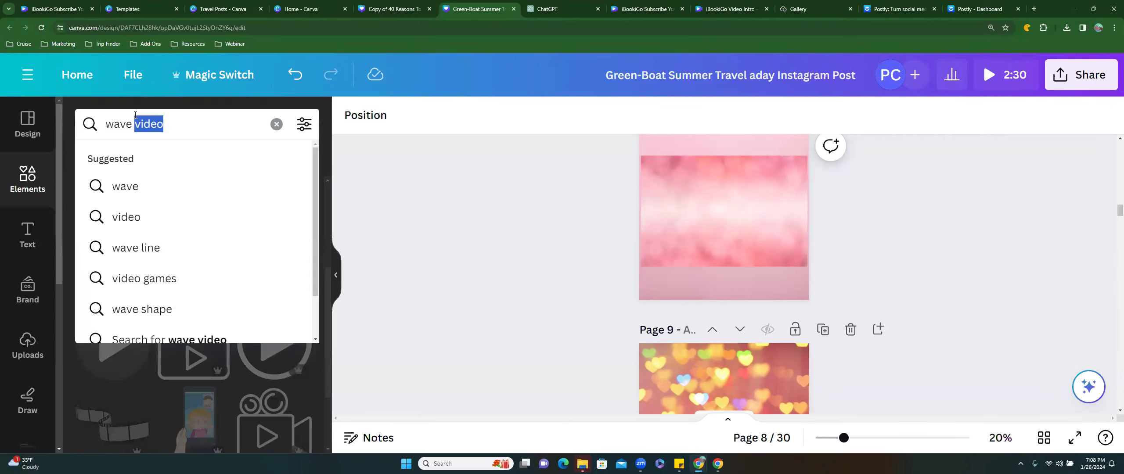
{"action": "key", "text": "BackSpace"}
{"action": "key", "text": "Return"}
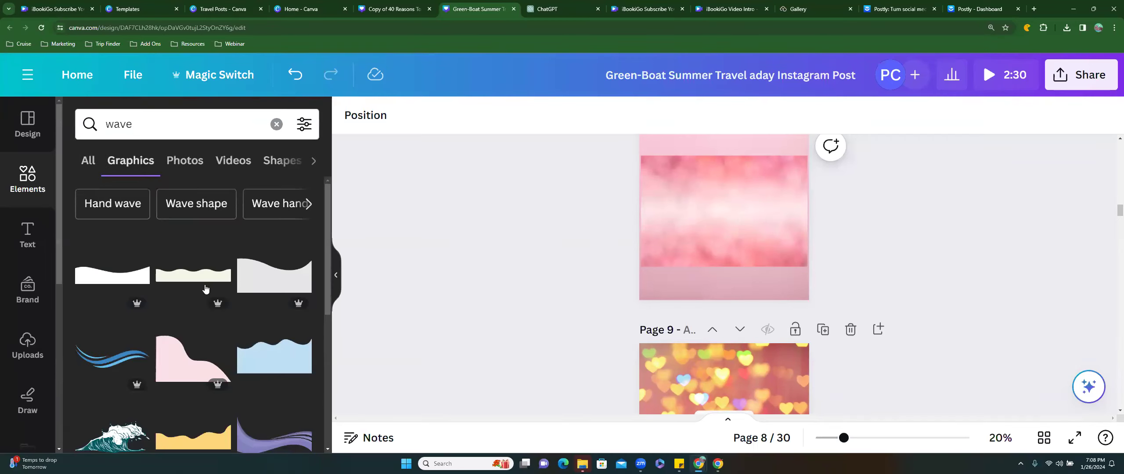
{"action": "scroll", "coordinate": [206, 292], "scroll_direction": "down", "scroll_amount": 10}
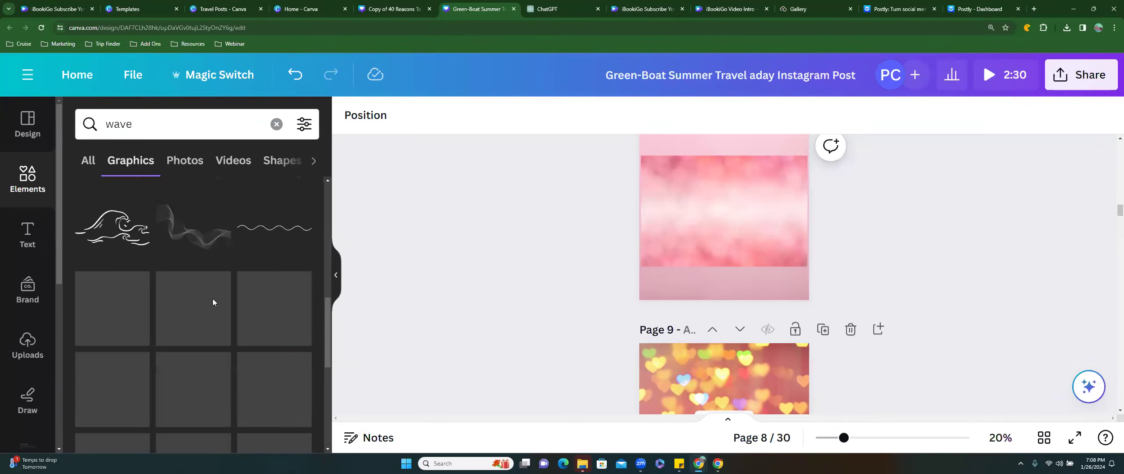
{"action": "left_click", "coordinate": [231, 160]}
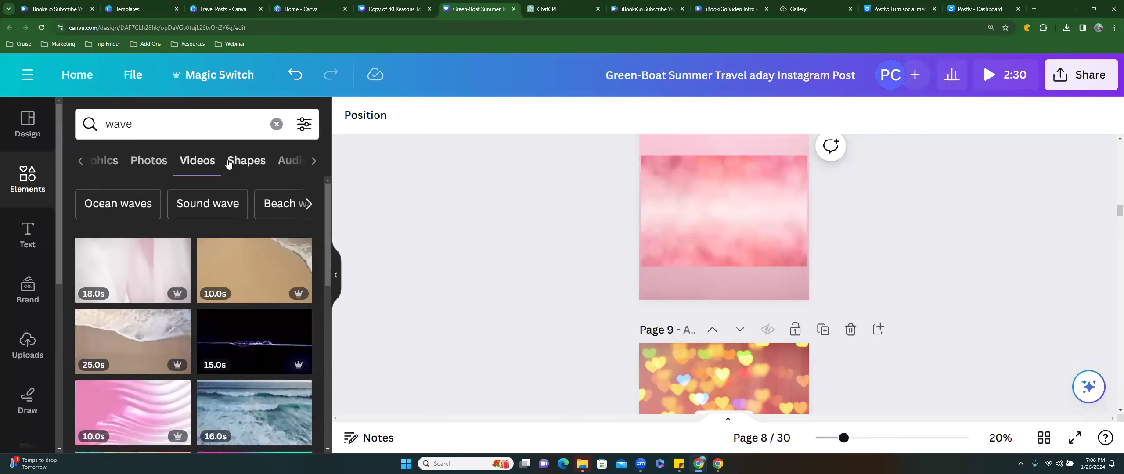
{"action": "mouse_move", "coordinate": [238, 264]}
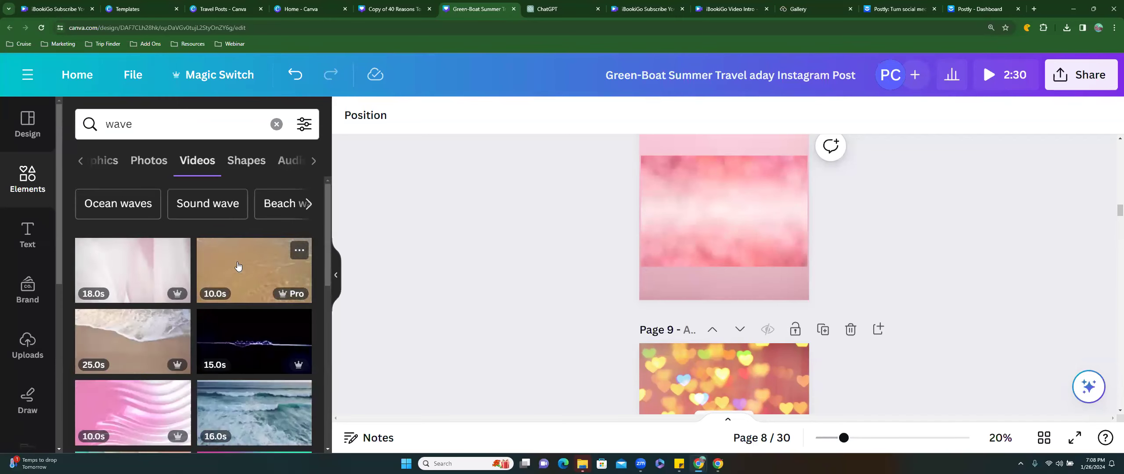
{"action": "left_click", "coordinate": [238, 265]}
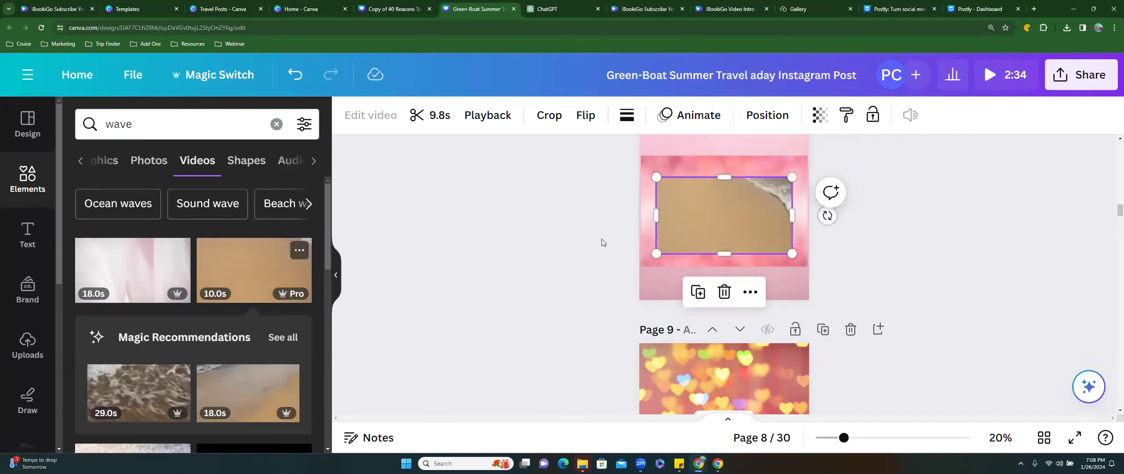
{"action": "left_click_drag", "start_coordinate": [747, 235], "coordinate": [749, 258]}
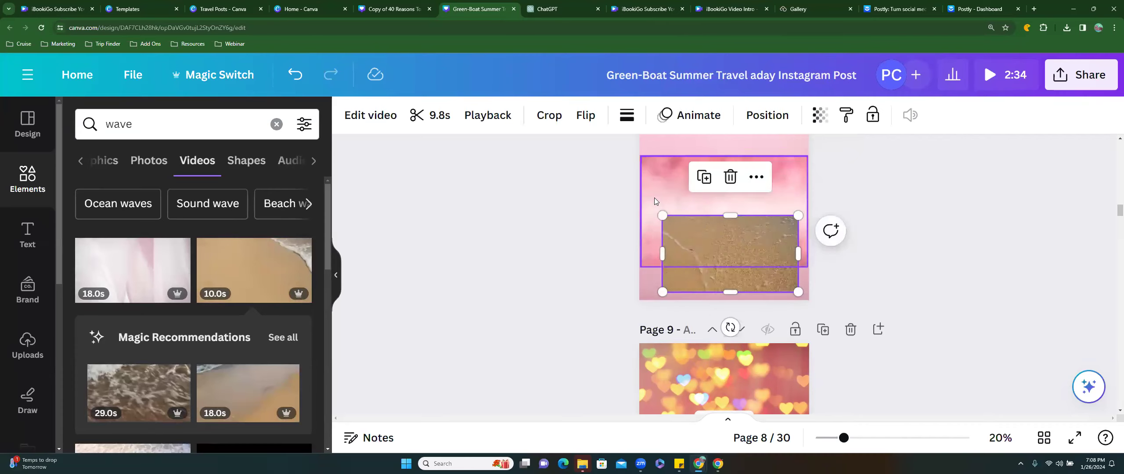
Apply the Background Remover to the beach wave video on page 8
{"action": "left_click", "coordinate": [387, 118]}
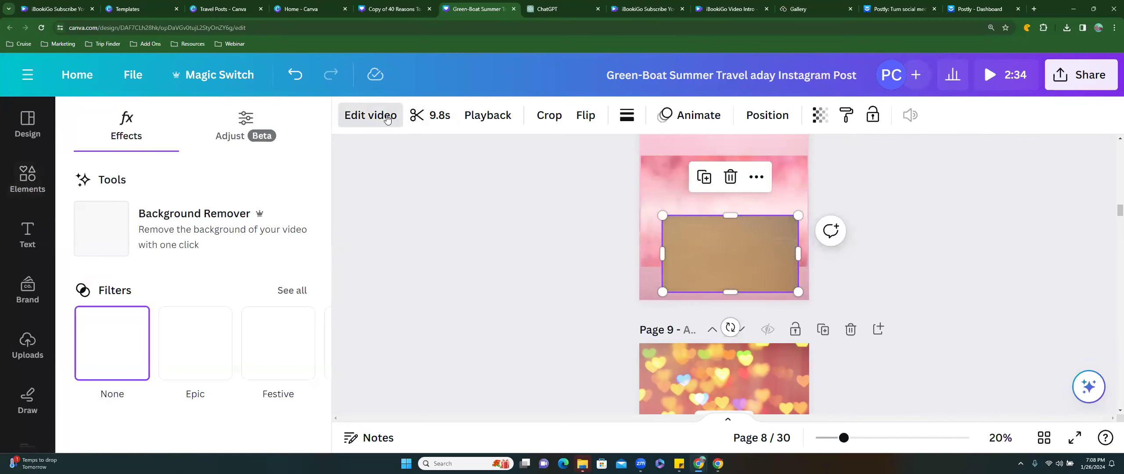
{"action": "left_click", "coordinate": [201, 220]}
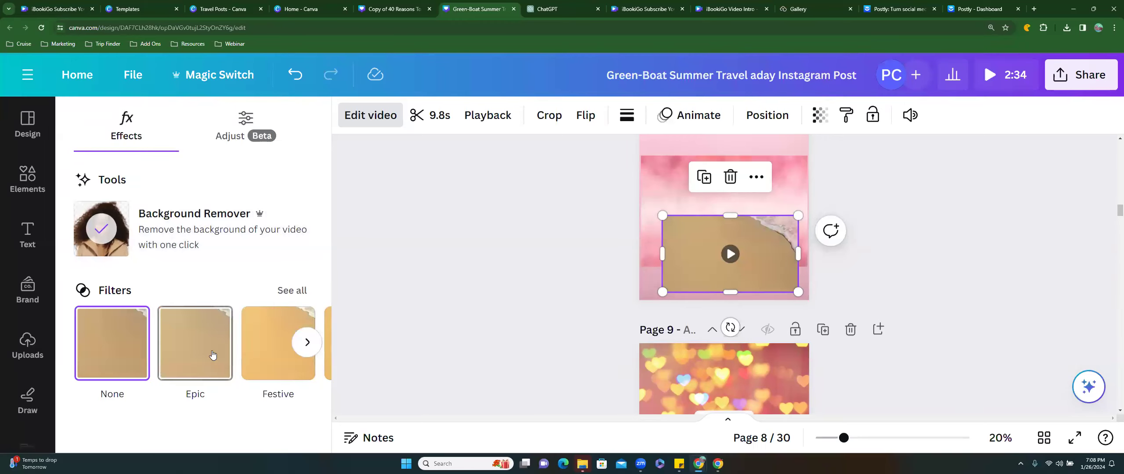
{"action": "left_click", "coordinate": [731, 255]}
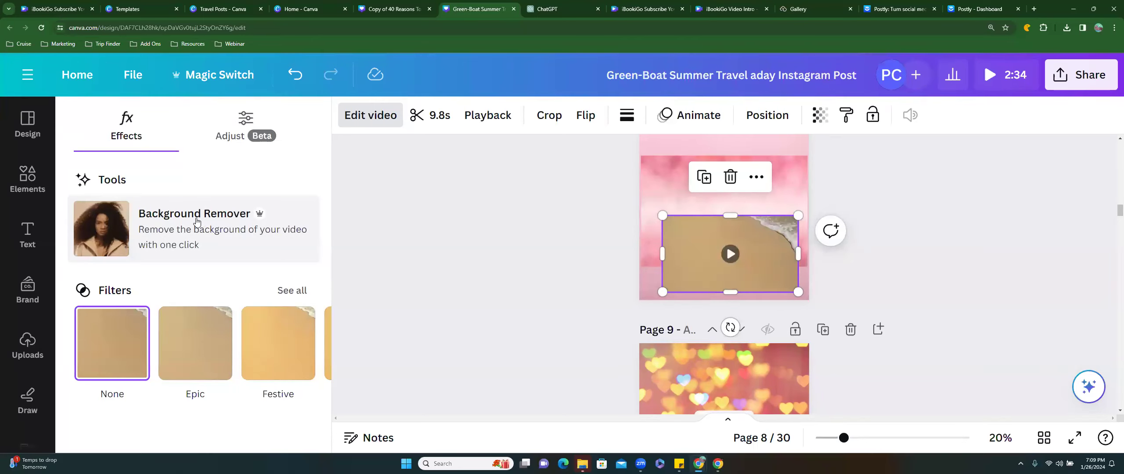
{"action": "left_click", "coordinate": [196, 221]}
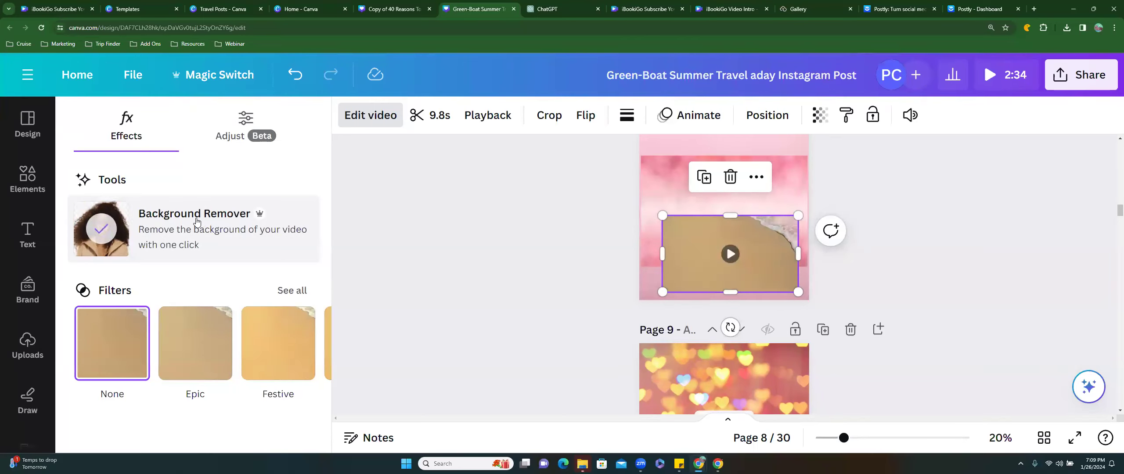
Play the beach wave video to check its background removal and look through its adjustment and effect options
{"action": "left_click", "coordinate": [763, 179]}
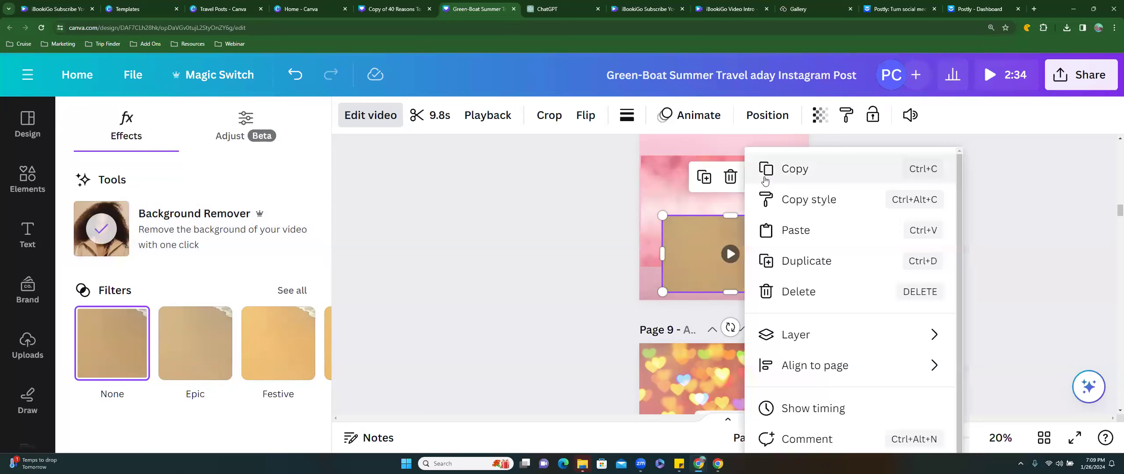
{"action": "left_click", "coordinate": [764, 177]}
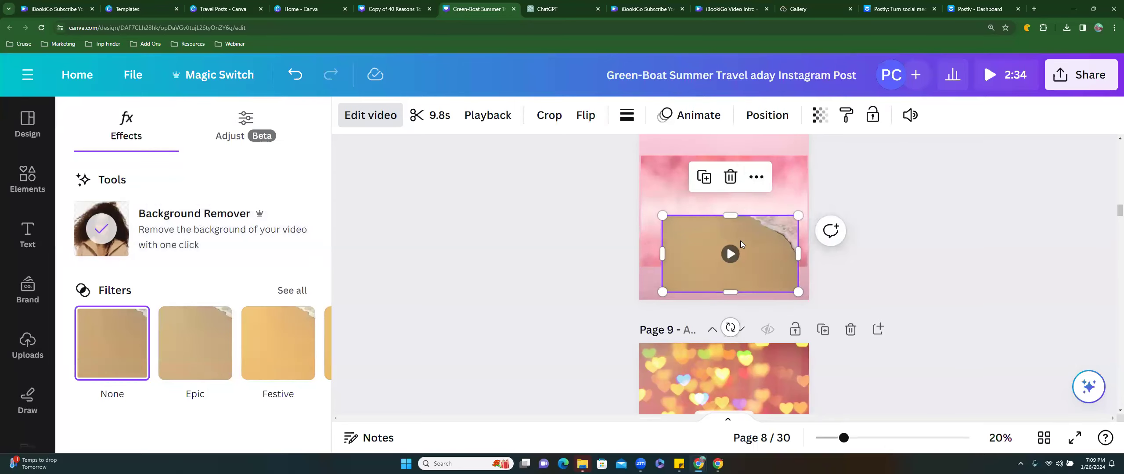
{"action": "left_click", "coordinate": [734, 255]}
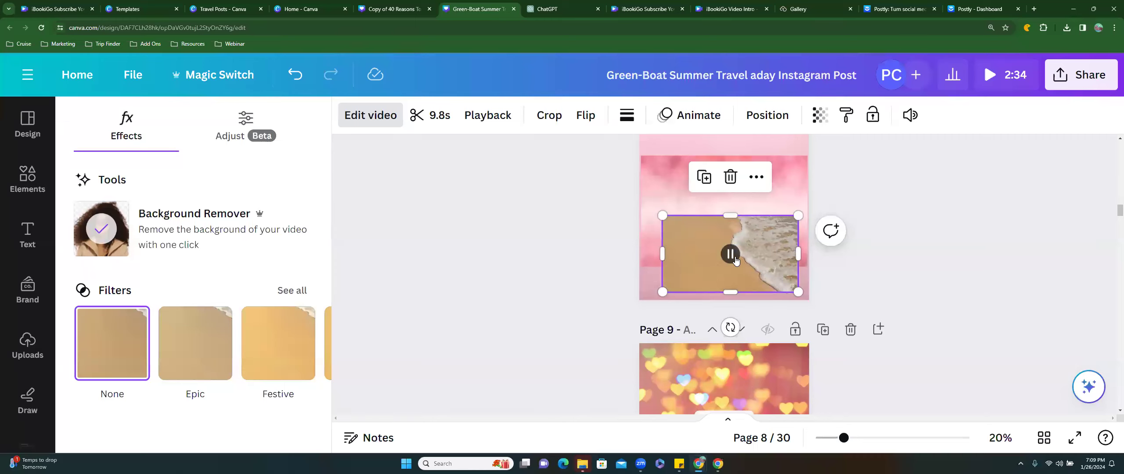
{"action": "left_click", "coordinate": [252, 125]}
{"action": "left_click", "coordinate": [127, 126]}
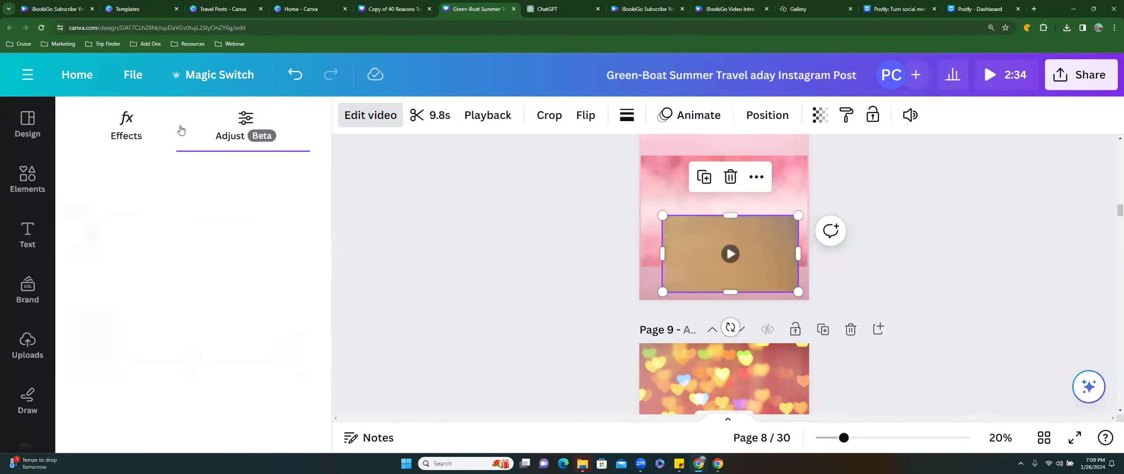
Move the beach wave video to page 8's lower left edge and widen it to span the full page width
{"action": "left_click_drag", "start_coordinate": [706, 251], "coordinate": [675, 276]}
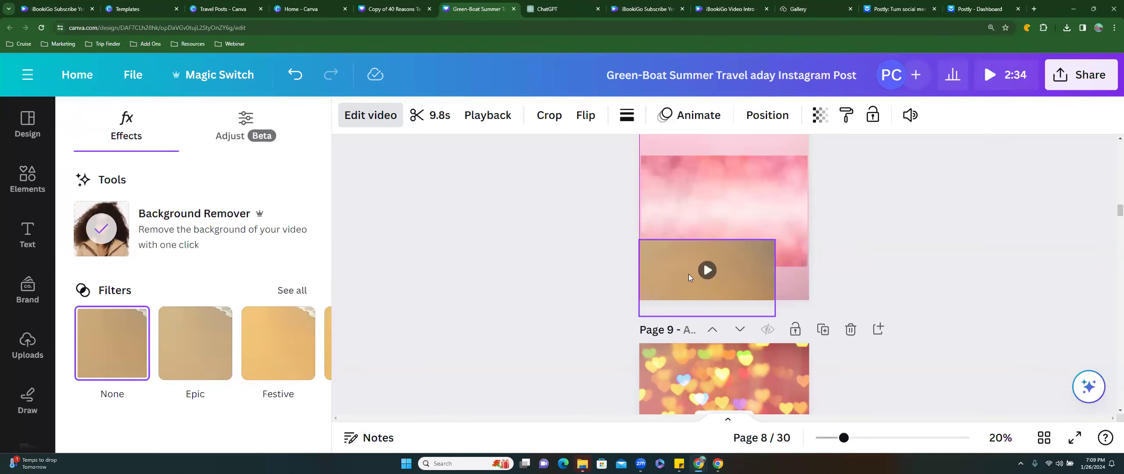
{"action": "left_click_drag", "start_coordinate": [776, 277], "coordinate": [808, 278]}
{"action": "left_click", "coordinate": [706, 259]}
{"action": "left_click", "coordinate": [731, 272]}
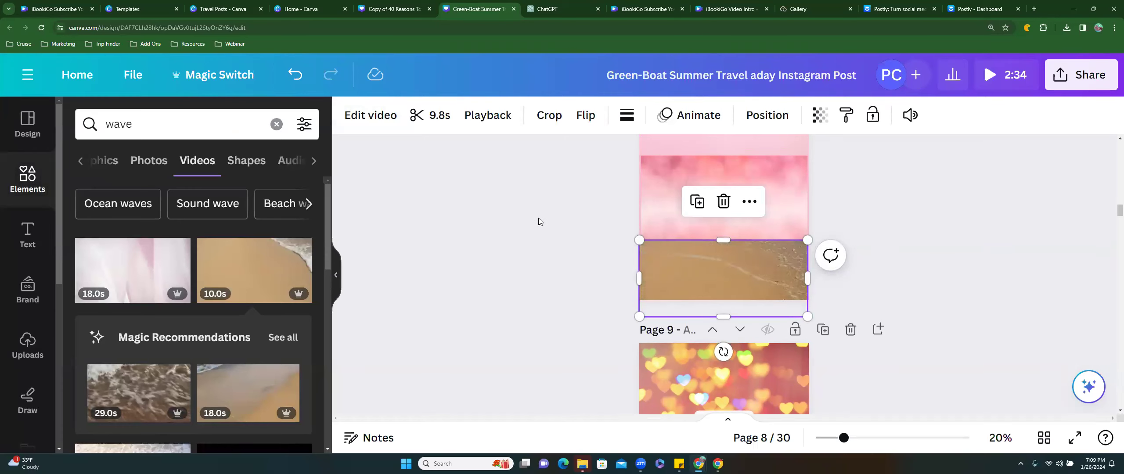
{"action": "scroll", "coordinate": [609, 198], "scroll_direction": "up", "scroll_amount": 10}
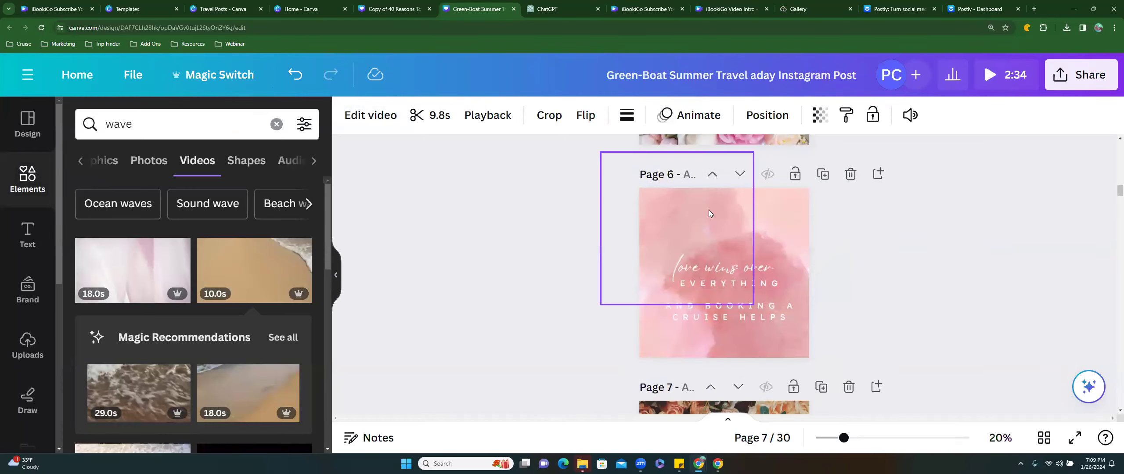
Copy the "EVERYTHING AND BOOKING A CRUISE HELPS" text from page 6 onto page 8 and recolor it near-black
{"action": "left_click", "coordinate": [715, 309]}
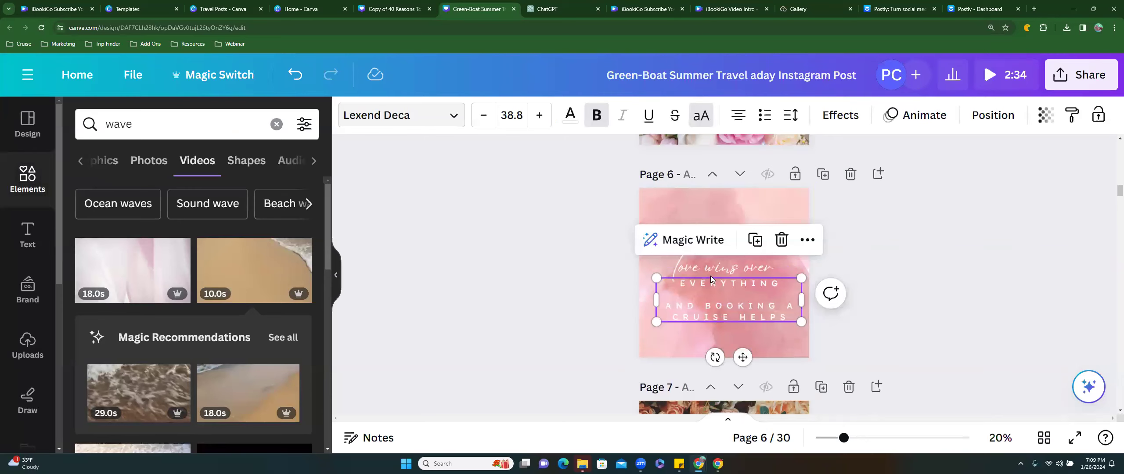
{"action": "left_click_drag", "start_coordinate": [698, 311], "coordinate": [690, 337]}
{"action": "scroll", "coordinate": [692, 336], "scroll_direction": "down", "scroll_amount": 8}
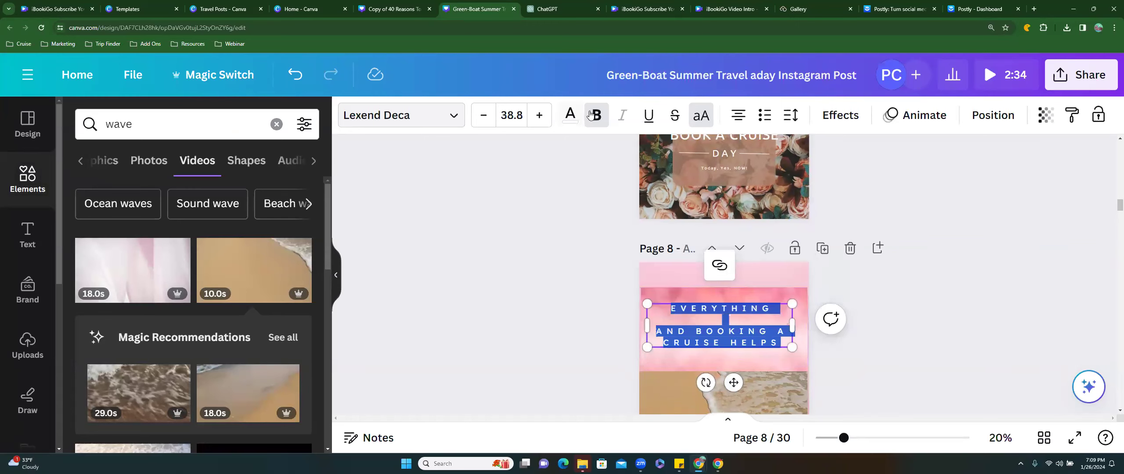
{"action": "left_click", "coordinate": [570, 115]}
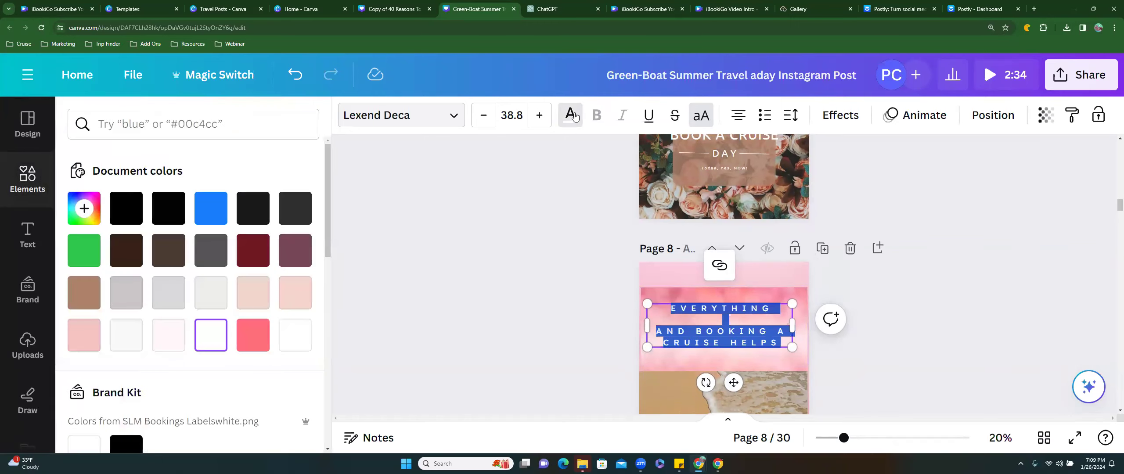
{"action": "left_click", "coordinate": [259, 208]}
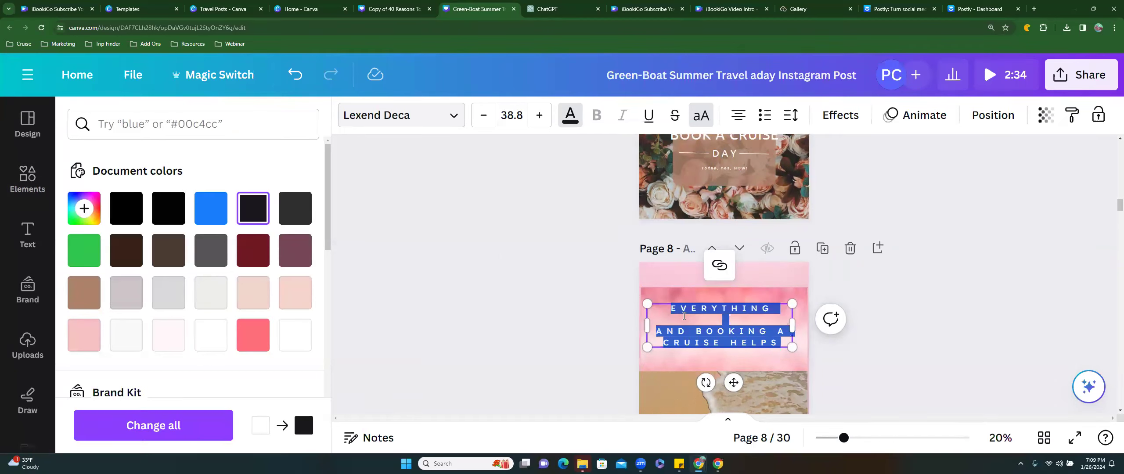
Replace the copied text on page 8 with four lines: "ROSES ARE RED", "OCEANS ARE BLUE", "I'VE BOOKED MY CRUISE", "HOW ABOUT YOU?"
{"action": "left_click", "coordinate": [676, 306]}
{"action": "left_click_drag", "start_coordinate": [689, 309], "coordinate": [664, 304]}
{"action": "left_click", "coordinate": [779, 340]}
{"action": "type", "text": "ROSES ARE RED"}
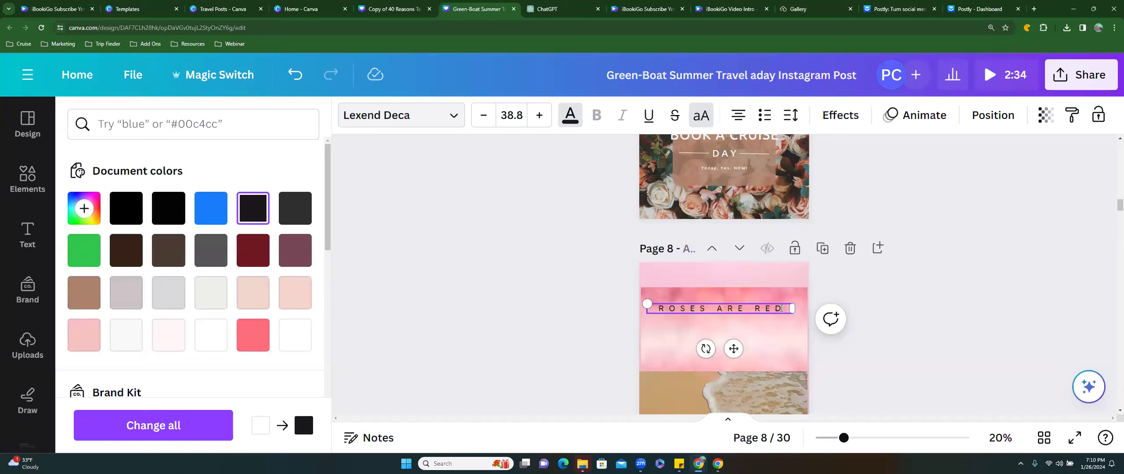
{"action": "key", "text": "Return"}
{"action": "type", "text": "OCEANS ARE BLUE"}
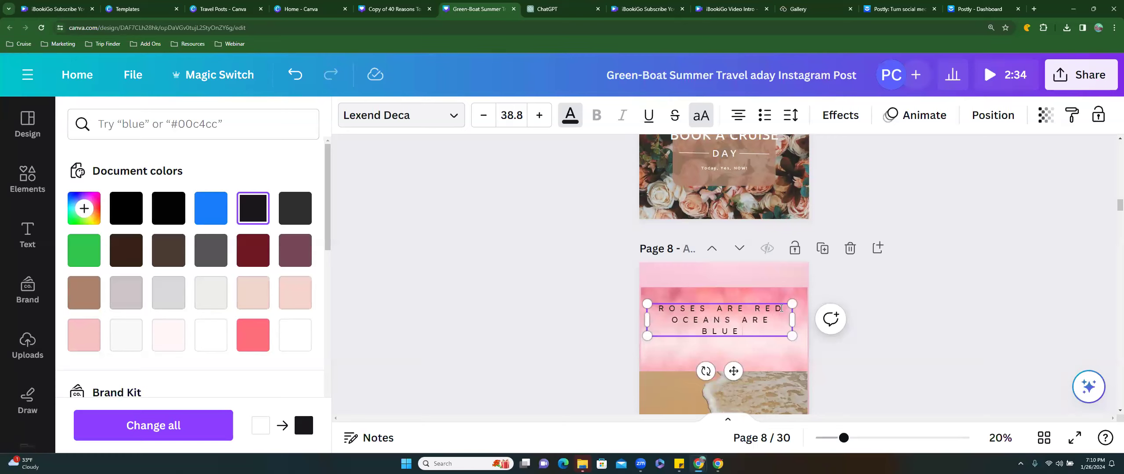
{"action": "key", "text": "Return"}
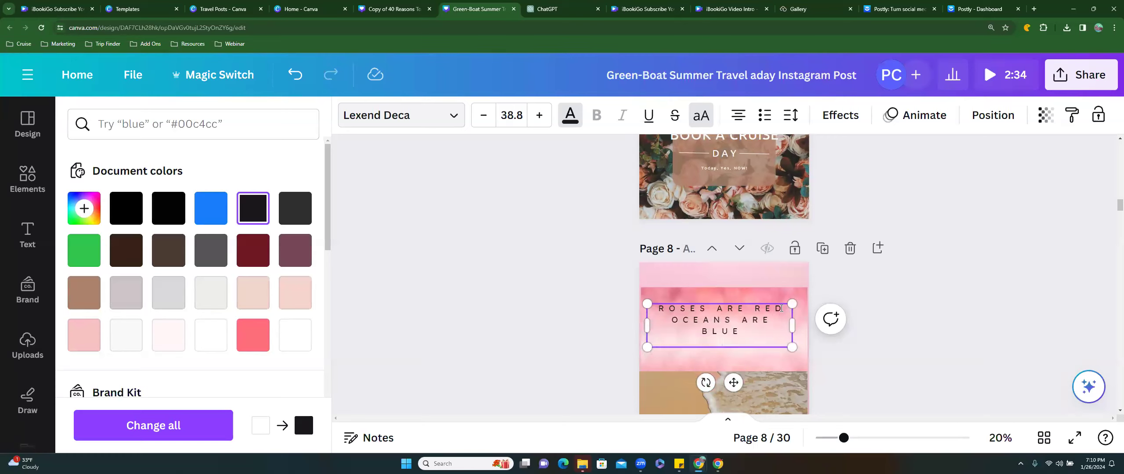
{"action": "type", "text": "I'VE BOOKED MY CRUISE"}
{"action": "key", "text": "Return"}
{"action": "type", "text": "HOW ABOUT YOU?"}
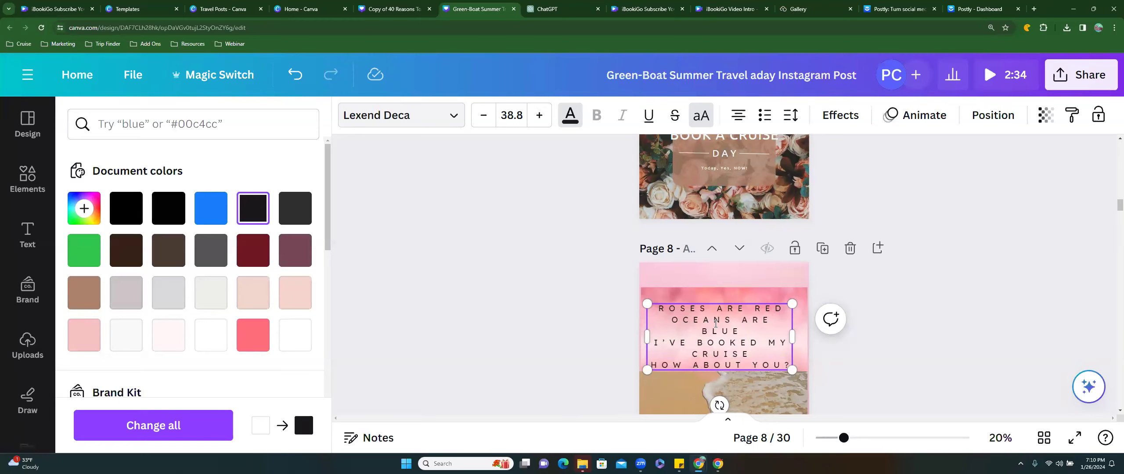
Enlarge the poem text on page 8 to size 42.9 and move it over the pink upper area
{"action": "key", "text": "Escape"}
{"action": "left_click", "coordinate": [697, 324]}
{"action": "left_click_drag", "start_coordinate": [697, 324], "coordinate": [700, 315]}
{"action": "left_click_drag", "start_coordinate": [651, 295], "coordinate": [636, 287]}
{"action": "left_click_drag", "start_coordinate": [793, 321], "coordinate": [729, 324]}
{"action": "left_click", "coordinate": [886, 293]}
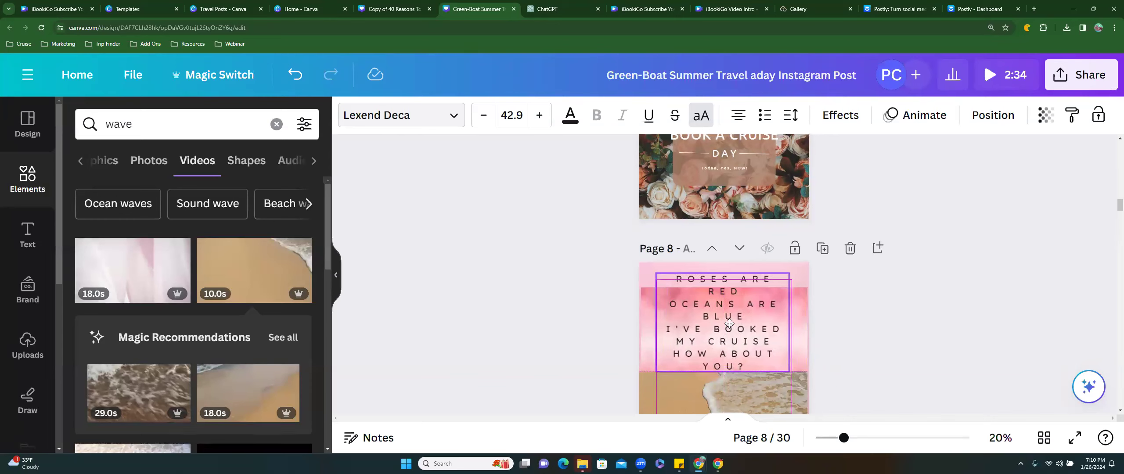
Widen the poem text box to page 8's full width and center it horizontally near the top of the page
{"action": "scroll", "coordinate": [863, 324], "scroll_direction": "down", "scroll_amount": 1}
{"action": "scroll", "coordinate": [863, 324], "scroll_direction": "up", "scroll_amount": 2}
{"action": "left_click", "coordinate": [786, 278]}
{"action": "left_click_drag", "start_coordinate": [788, 278], "coordinate": [825, 271]}
{"action": "left_click_drag", "start_coordinate": [744, 244], "coordinate": [726, 245]}
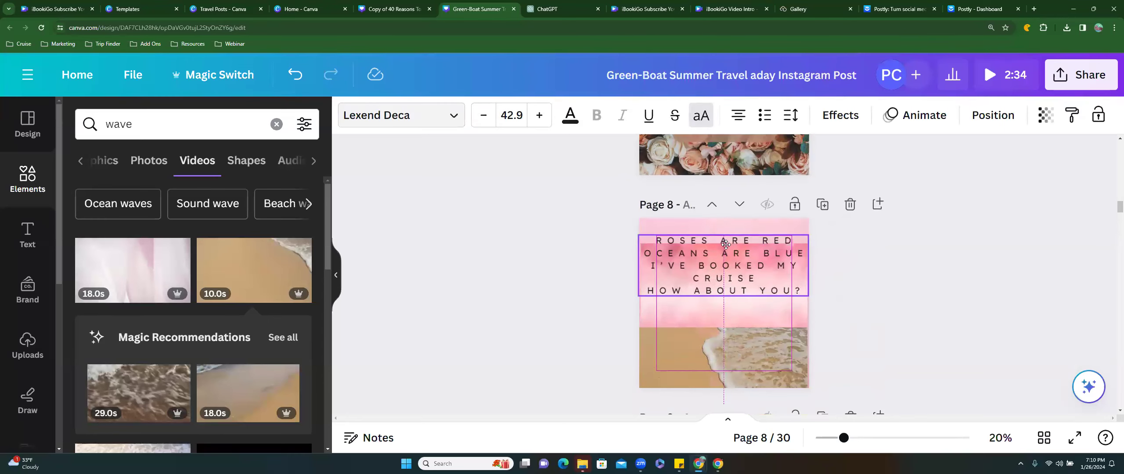
{"action": "left_click_drag", "start_coordinate": [725, 243], "coordinate": [725, 242]}
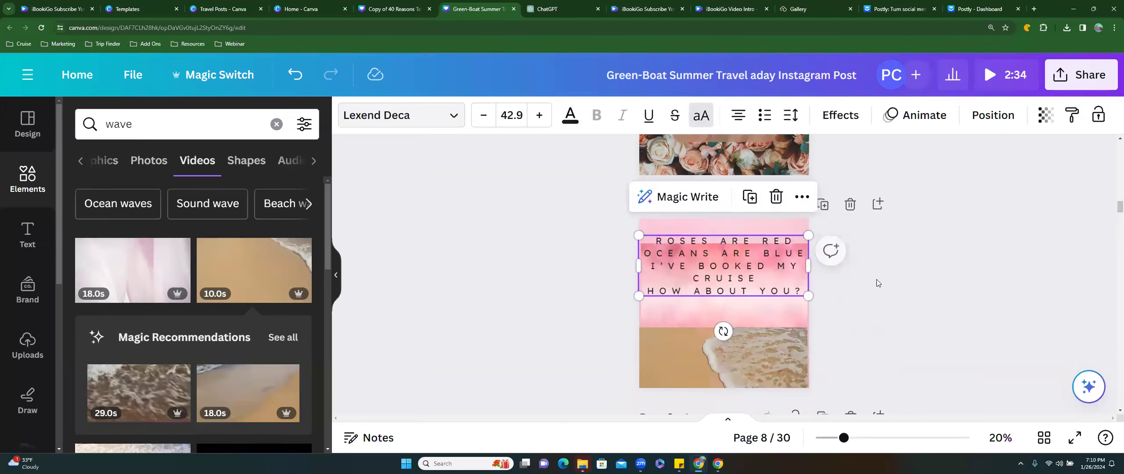
{"action": "left_click", "coordinate": [879, 281]}
{"action": "left_click", "coordinate": [729, 363]}
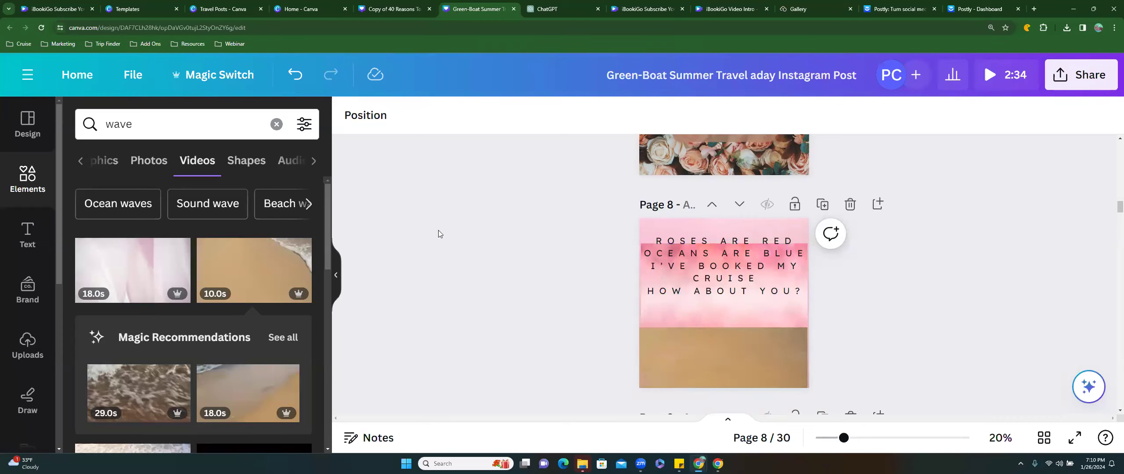
Search the video elements for "cruise"
{"action": "left_click", "coordinate": [75, 124]}
{"action": "type", "text": "cruise"}
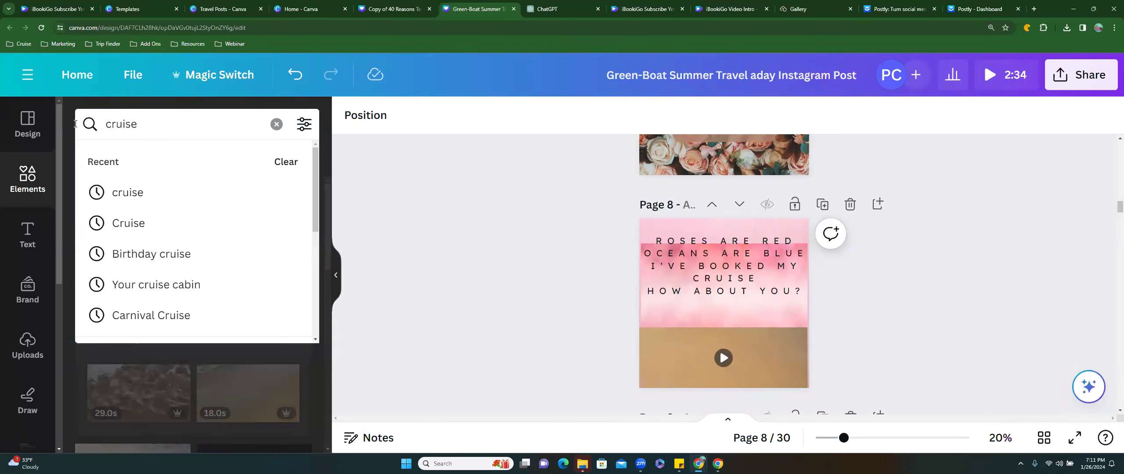
{"action": "key", "text": "Return"}
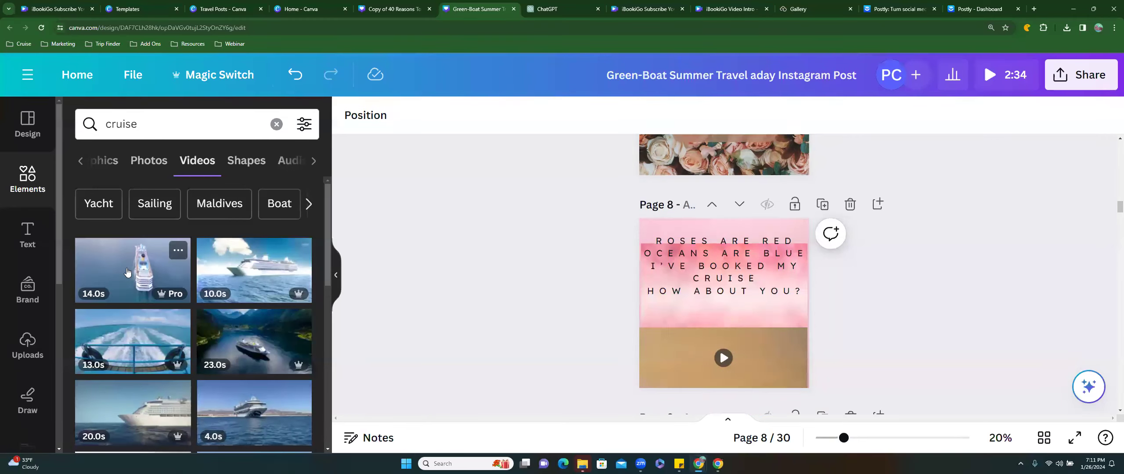
Add the 23-second clip of a cruise ship among mountains to page 8 and crop it closer around the ship
{"action": "left_click", "coordinate": [236, 336]}
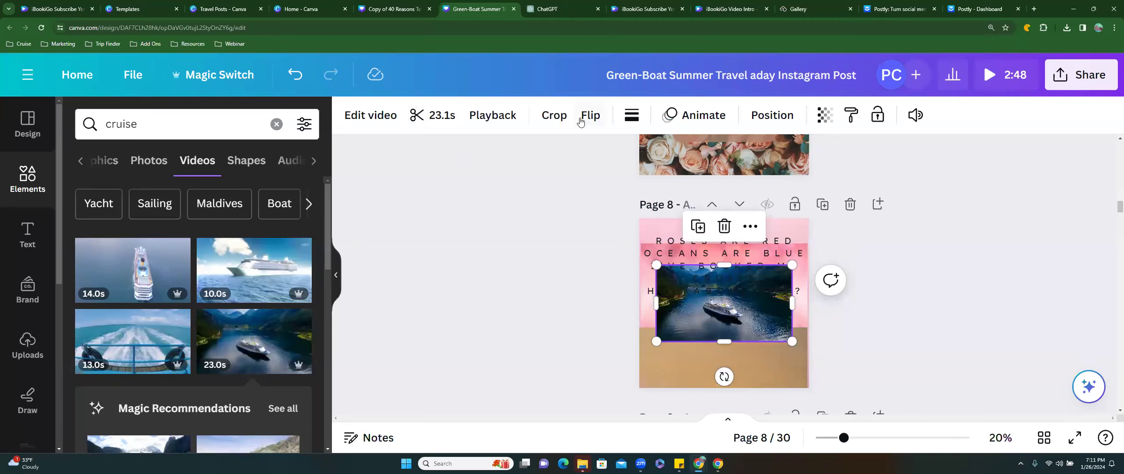
{"action": "left_click", "coordinate": [554, 115]}
{"action": "left_click_drag", "start_coordinate": [656, 265], "coordinate": [679, 292]}
{"action": "left_click_drag", "start_coordinate": [791, 292], "coordinate": [790, 292]}
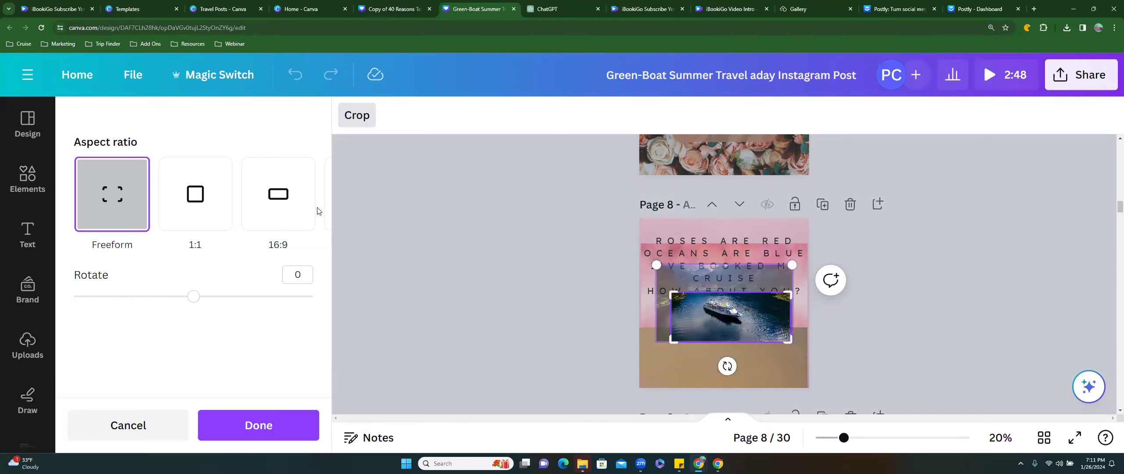
{"action": "left_click", "coordinate": [259, 424]}
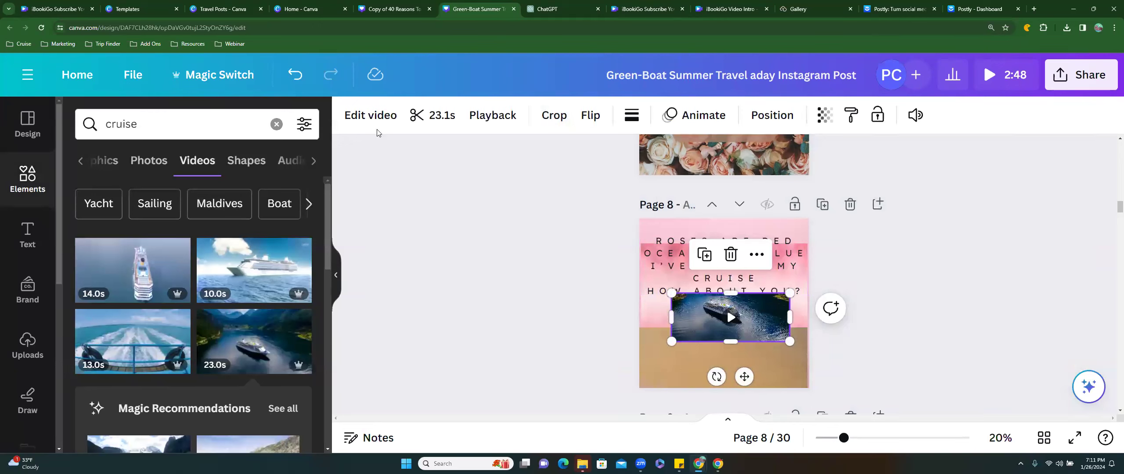
Try the Background Remover on the cropped ship clip, turn it off again, and delete the clip from page 8
{"action": "left_click", "coordinate": [376, 115]}
{"action": "left_click", "coordinate": [176, 230]}
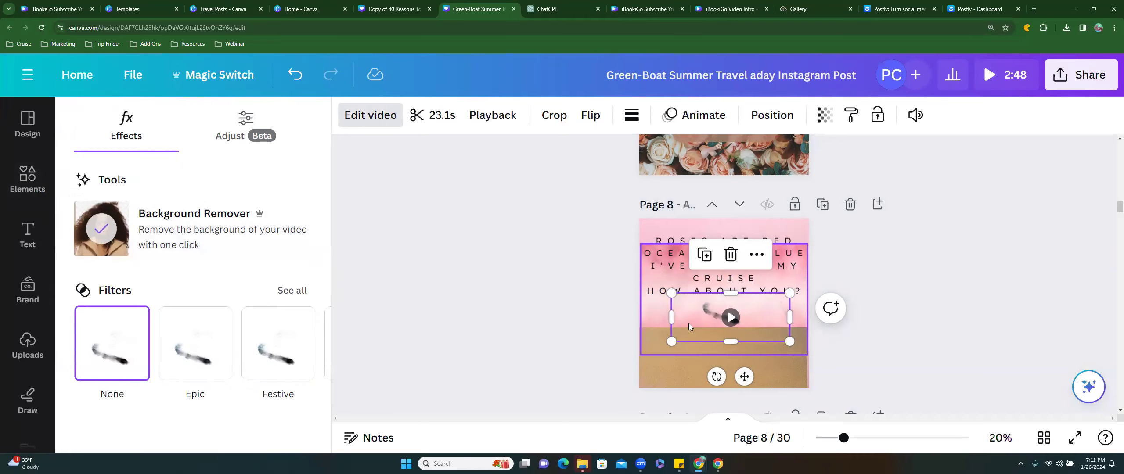
{"action": "left_click_drag", "start_coordinate": [703, 318], "coordinate": [690, 342]}
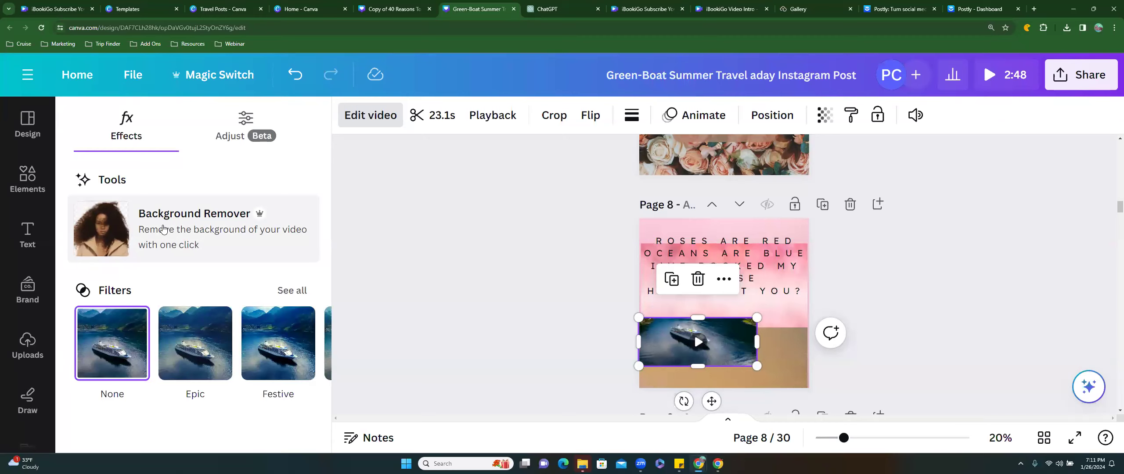
{"action": "left_click", "coordinate": [163, 229]}
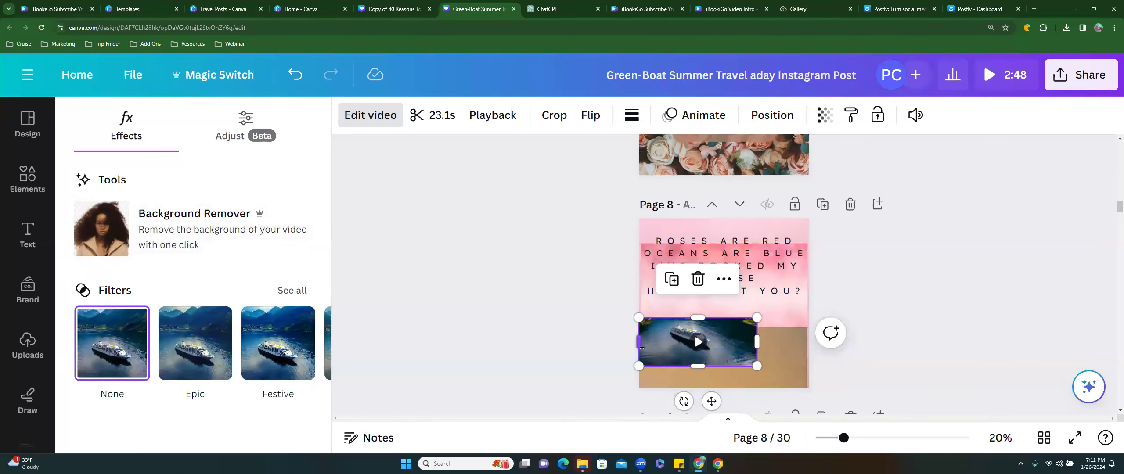
{"action": "key", "text": "Delete"}
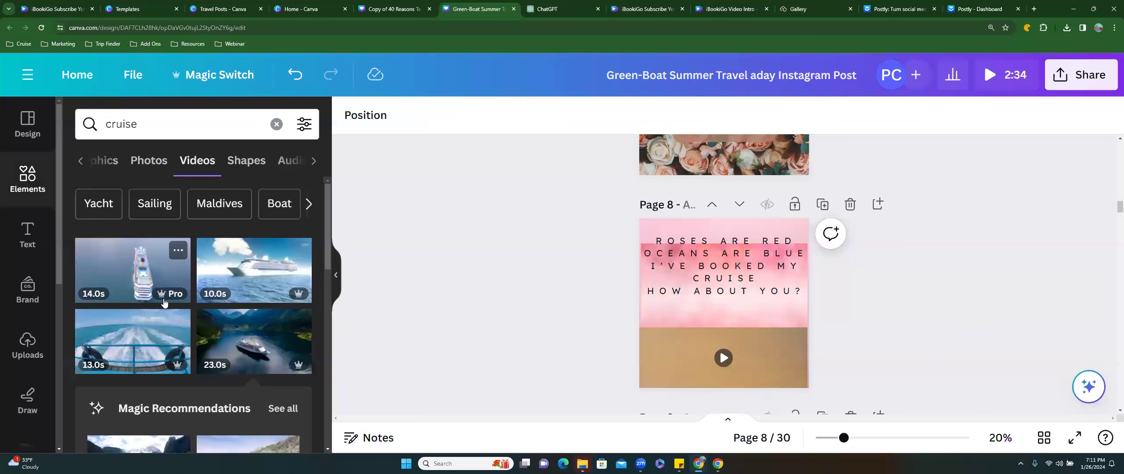
Add the 10-second white cruise ship clip to the lower part of page 8 and apply the Background Remover to it
{"action": "left_click", "coordinate": [259, 266]}
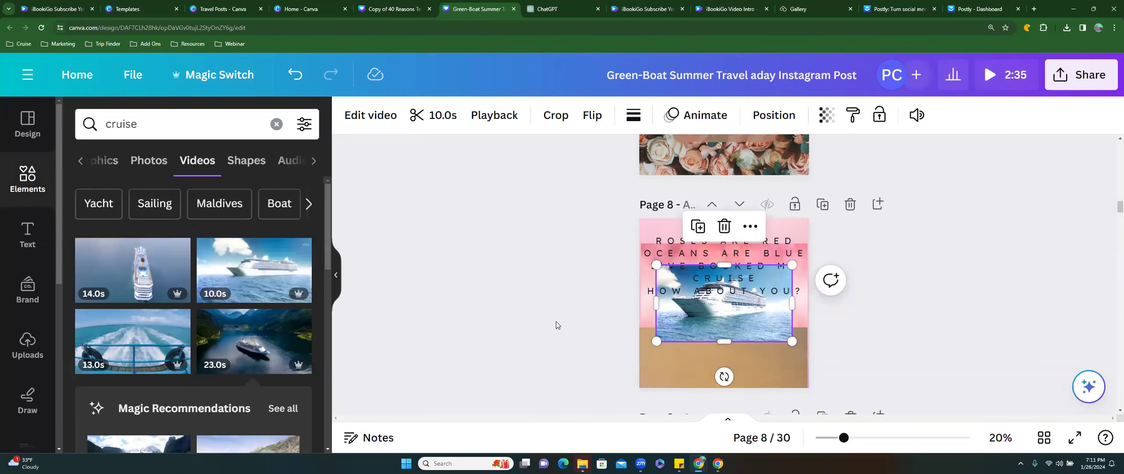
{"action": "left_click_drag", "start_coordinate": [711, 322], "coordinate": [717, 354]}
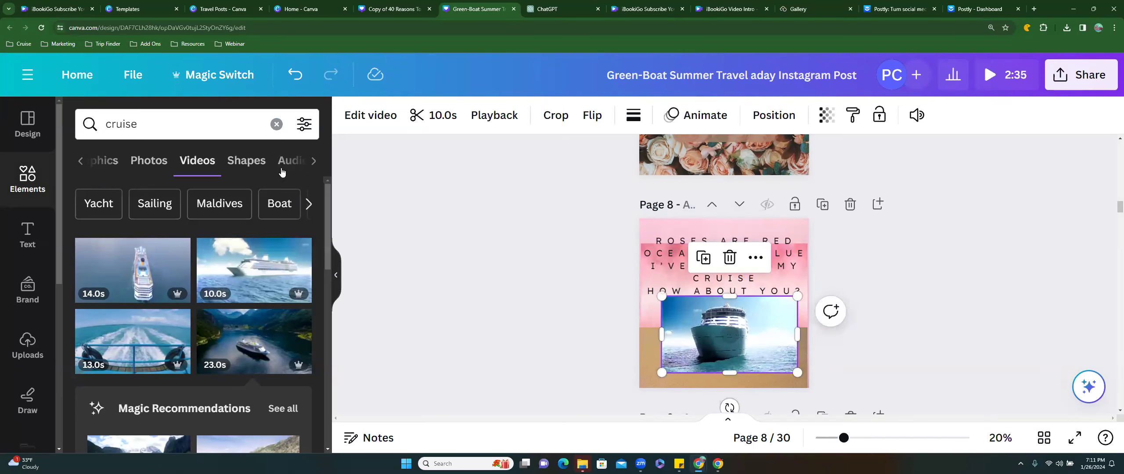
{"action": "left_click", "coordinate": [356, 116]}
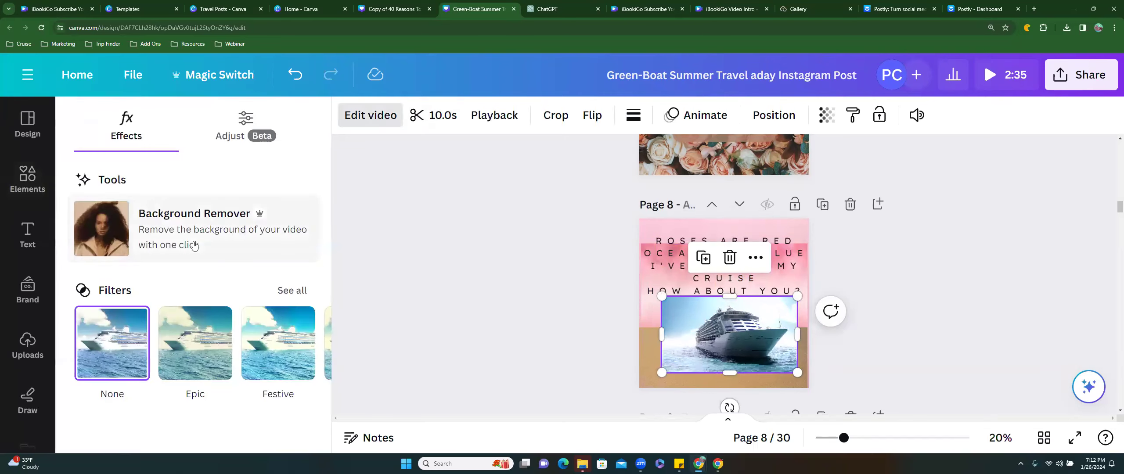
{"action": "left_click", "coordinate": [107, 226]}
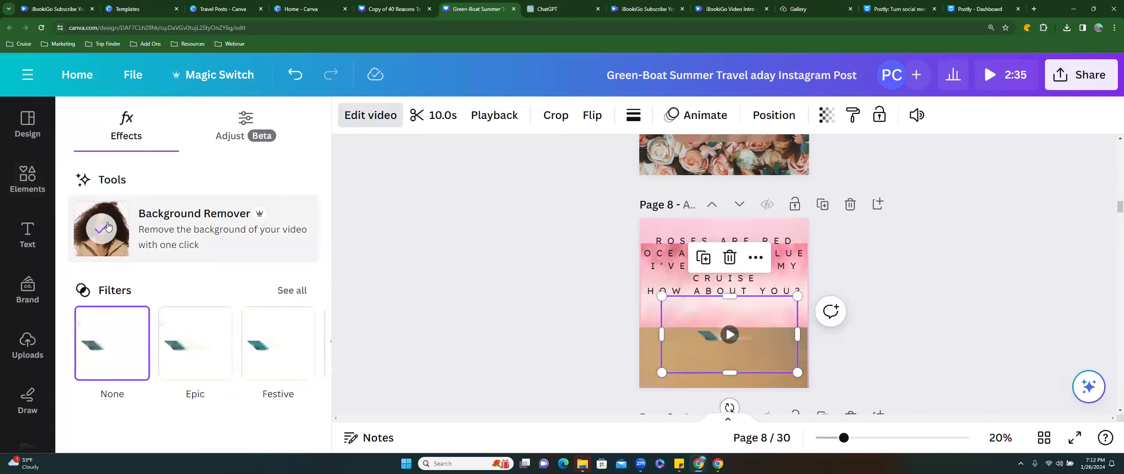
Play the cut-out cruise ship clip and move it to page 8's lower left corner over the beach video
{"action": "left_click", "coordinate": [728, 337]}
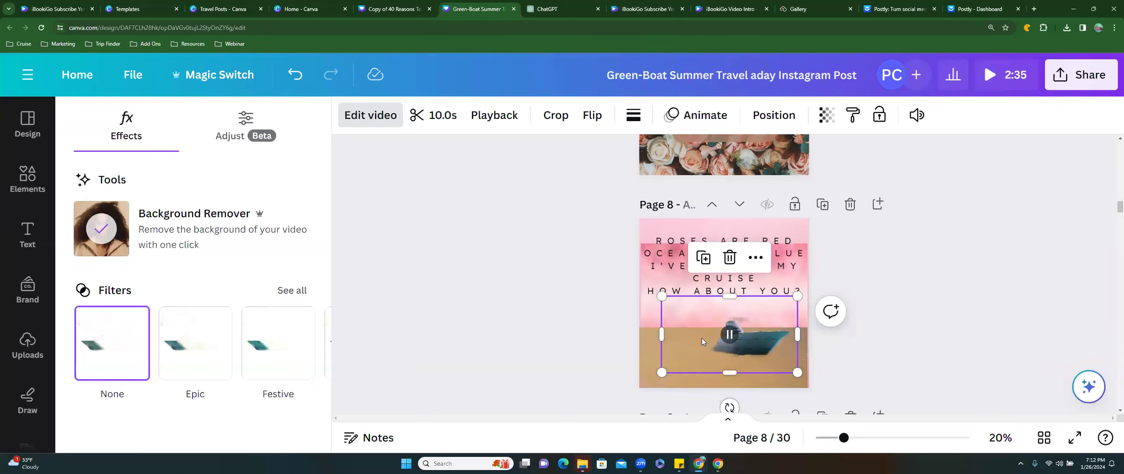
{"action": "left_click_drag", "start_coordinate": [703, 335], "coordinate": [683, 355]}
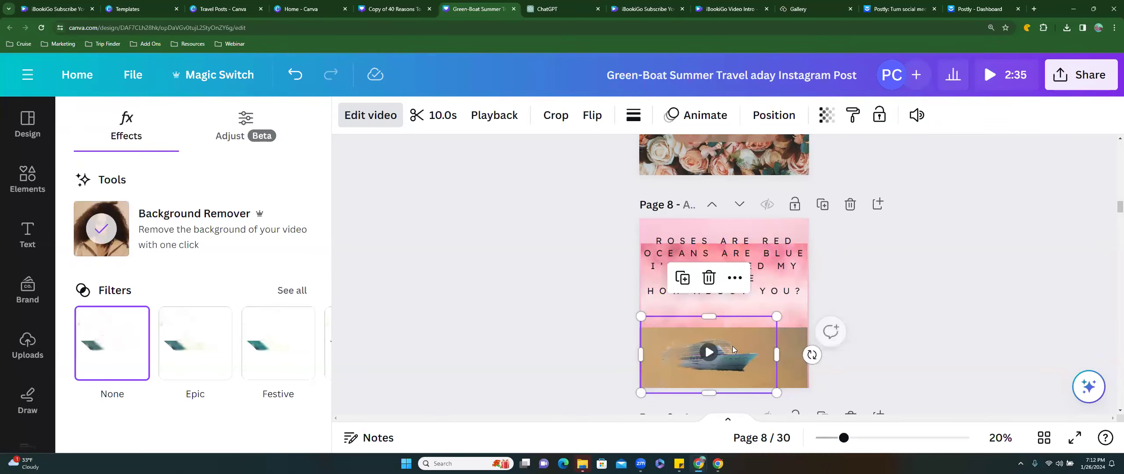
{"action": "key", "text": "Escape"}
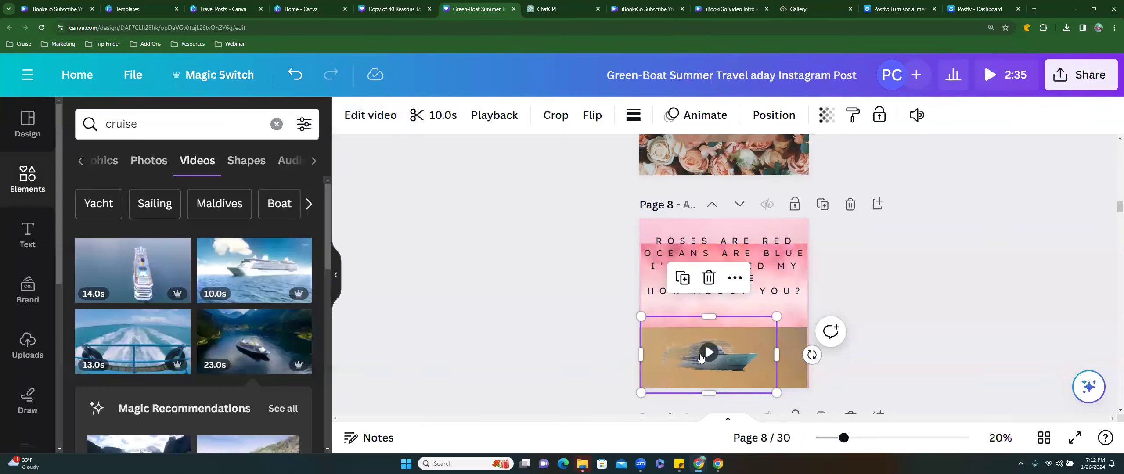
{"action": "left_click", "coordinate": [566, 333]}
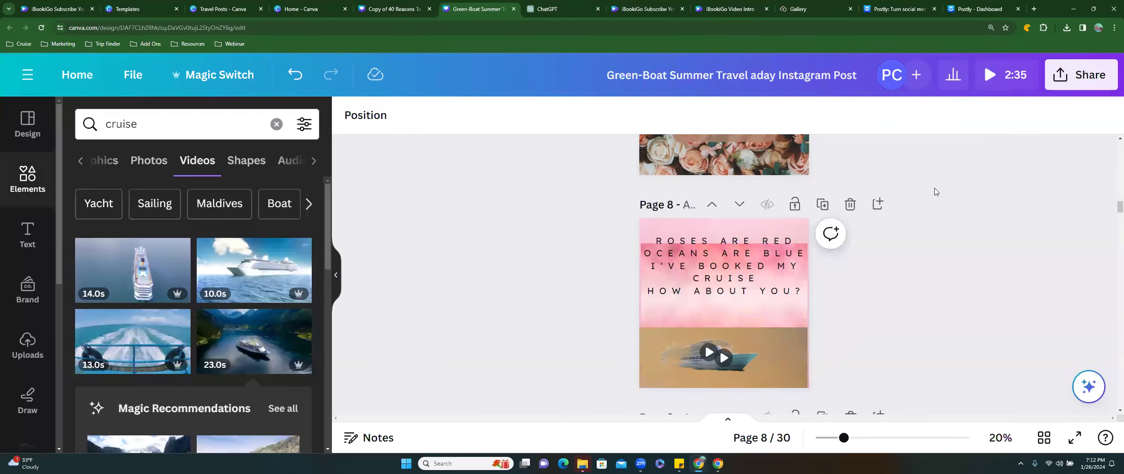
Preview the design as a video and skip ahead along the timeline toward page 8
{"action": "left_click", "coordinate": [1000, 74]}
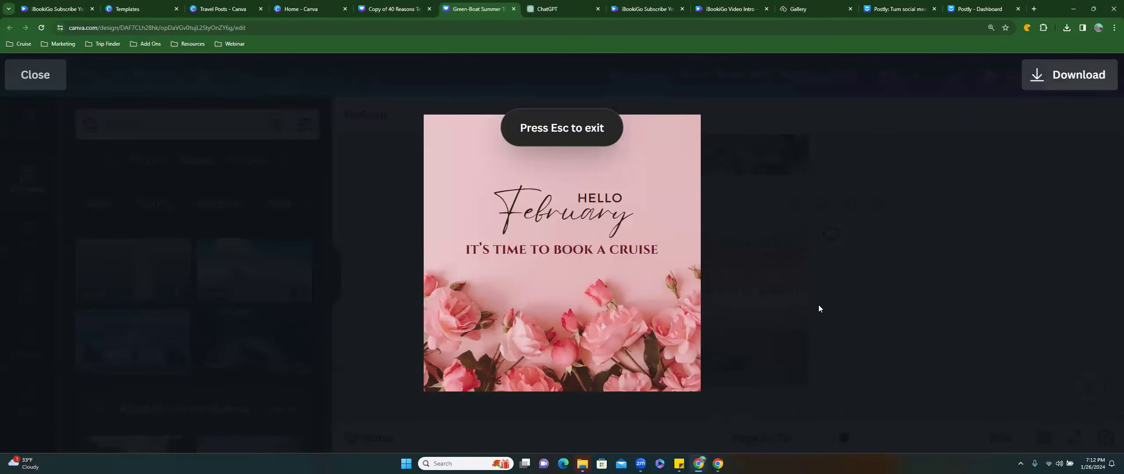
{"action": "key", "text": "Escape"}
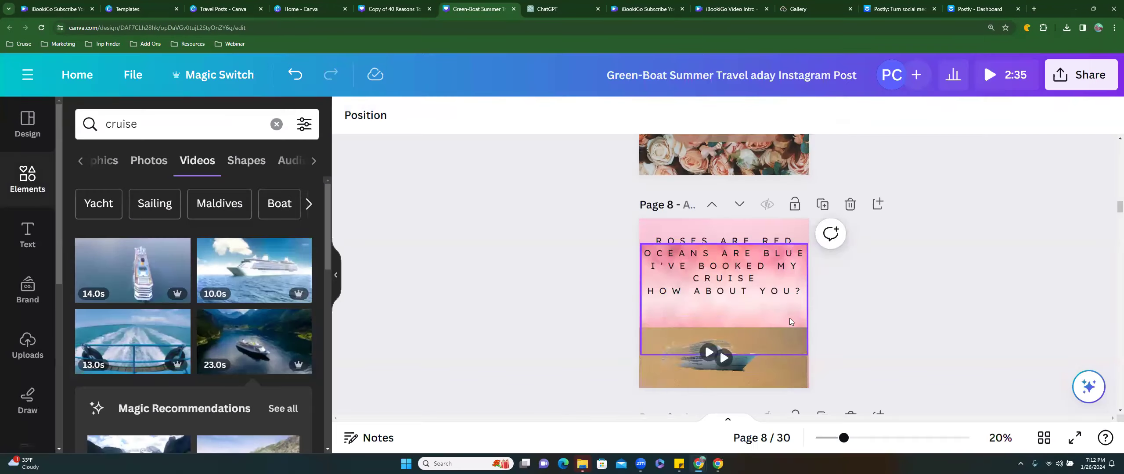
{"action": "left_click", "coordinate": [746, 312]}
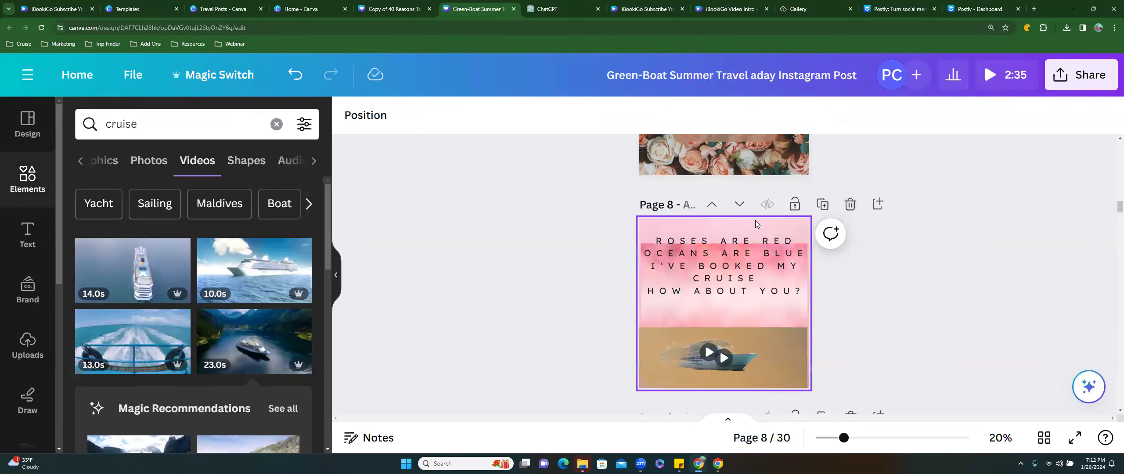
{"action": "left_click", "coordinate": [1016, 75]}
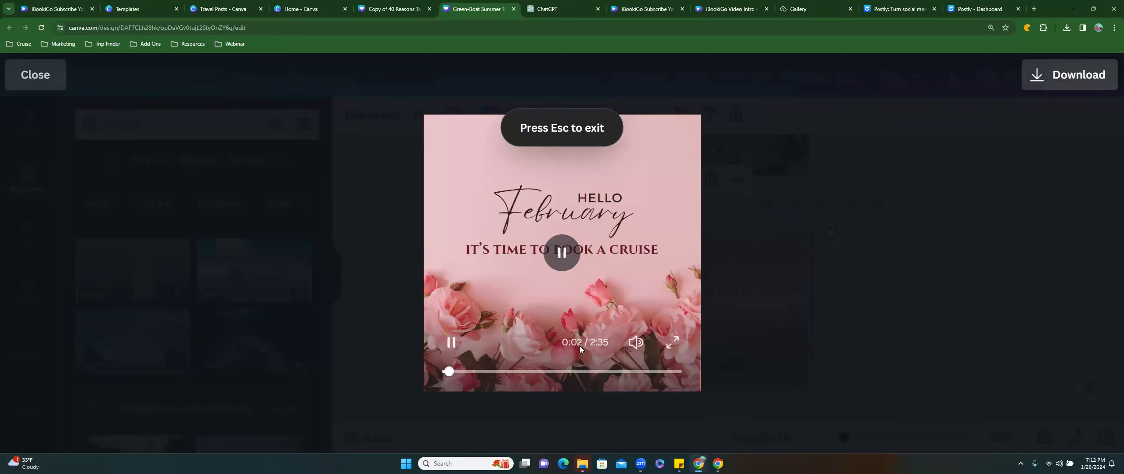
{"action": "left_click", "coordinate": [464, 371]}
{"action": "left_click_drag", "start_coordinate": [463, 370], "coordinate": [495, 376]}
{"action": "left_click", "coordinate": [509, 373]}
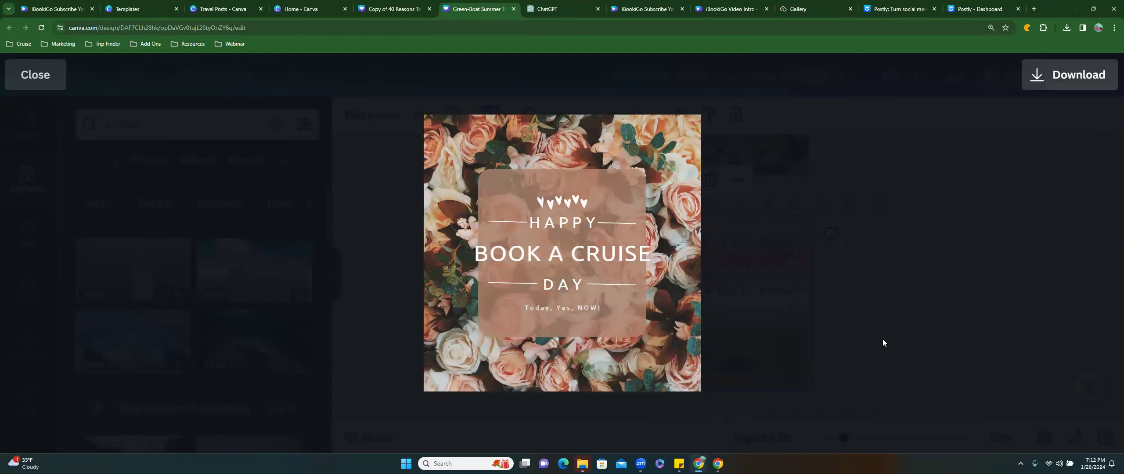
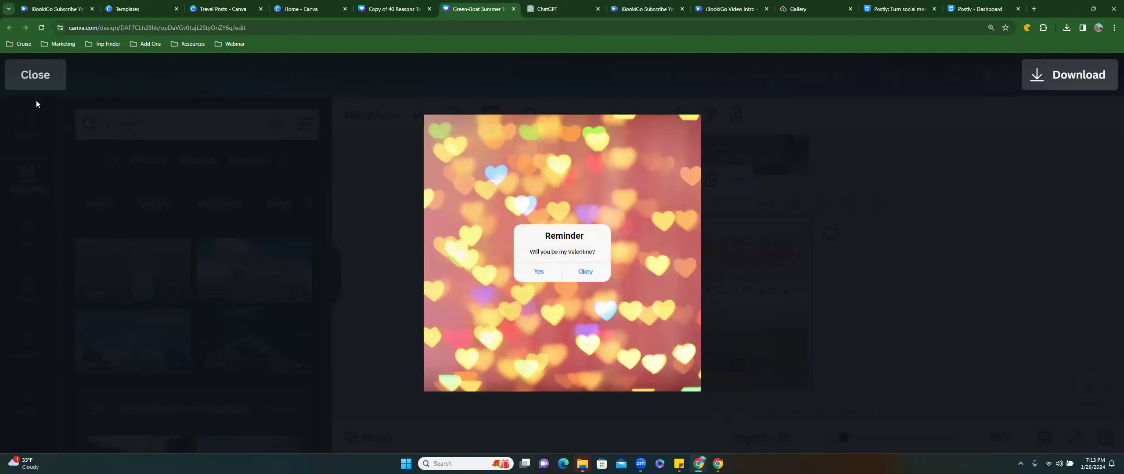
Close the video preview, try deleting the cruise ship and beach clips from page 8, and undo the deletion
{"action": "left_click", "coordinate": [29, 75]}
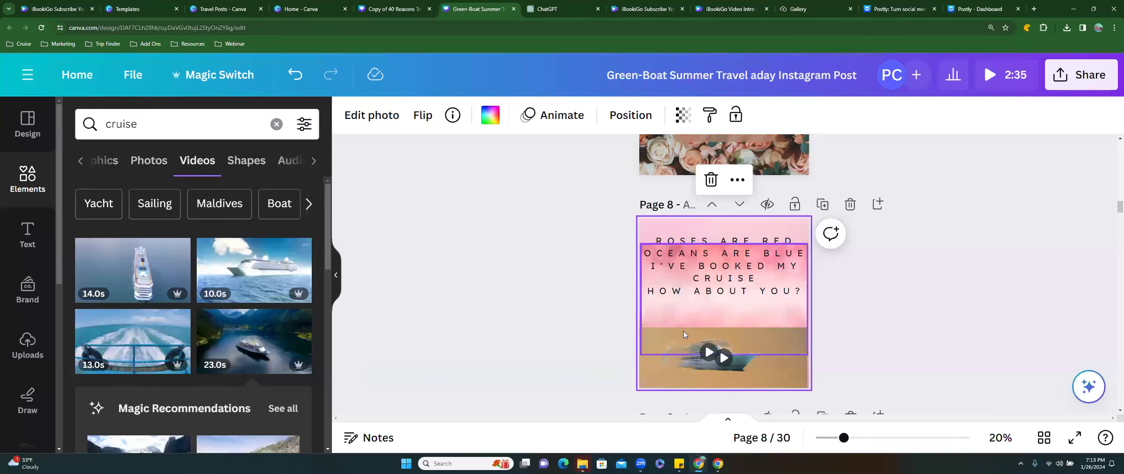
{"action": "left_click", "coordinate": [695, 355]}
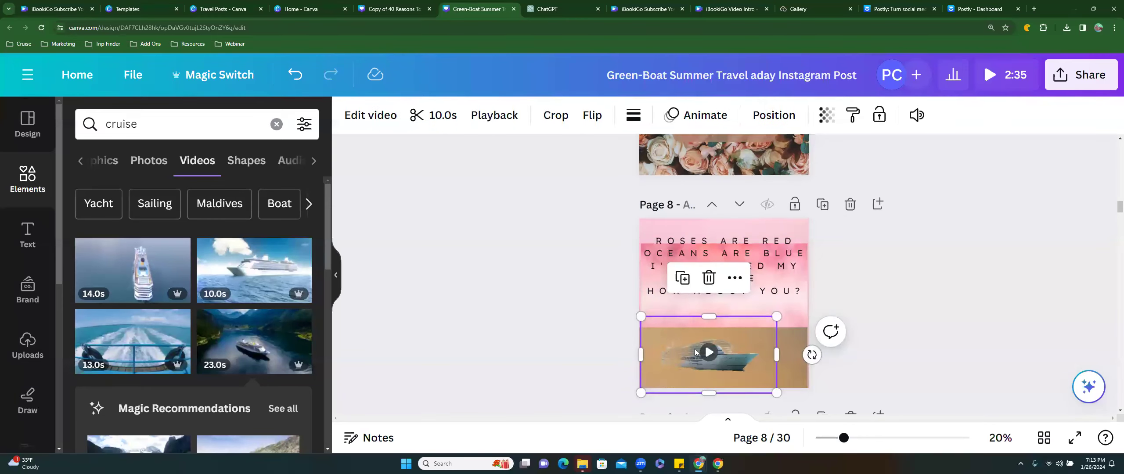
{"action": "key", "text": "Escape"}
{"action": "left_click", "coordinate": [696, 344]}
{"action": "key", "text": "Delete"}
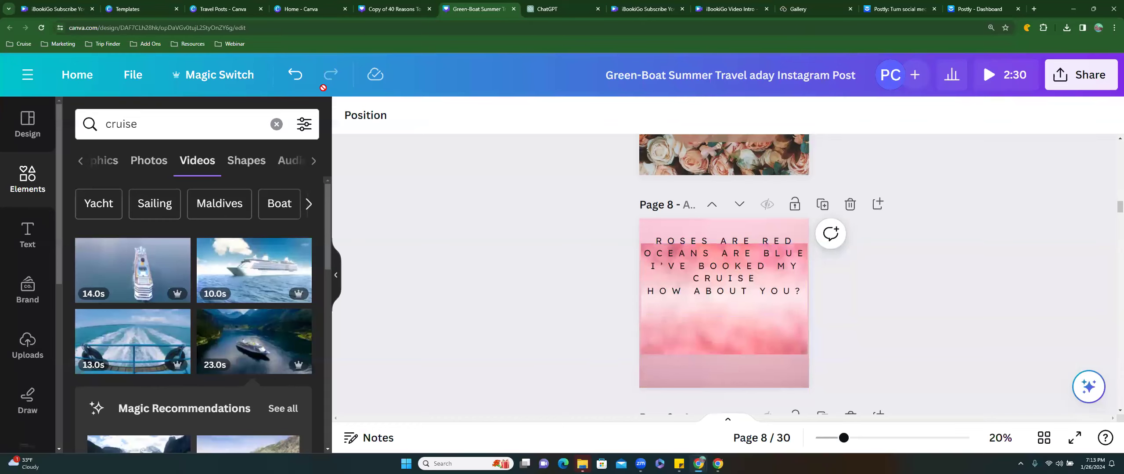
{"action": "left_click", "coordinate": [294, 74]}
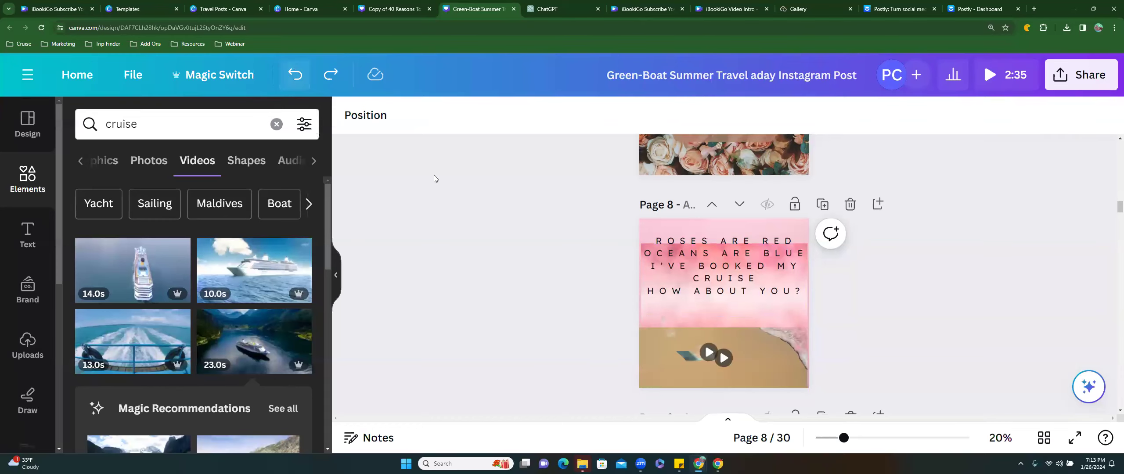
Replace the Valentine question in page 9's reminder card with "Book Him a Trip"
{"action": "scroll", "coordinate": [591, 313], "scroll_direction": "down", "scroll_amount": 5}
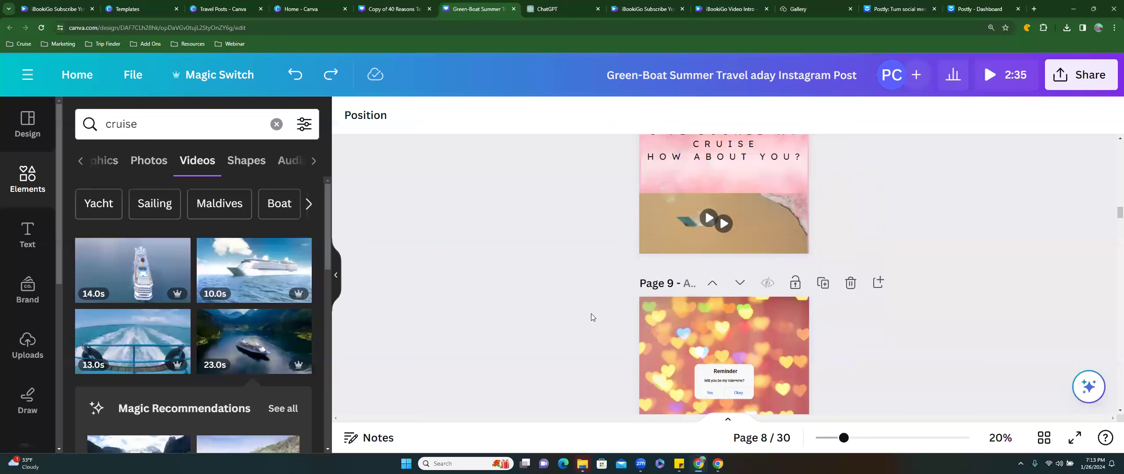
{"action": "double_click", "coordinate": [716, 251]}
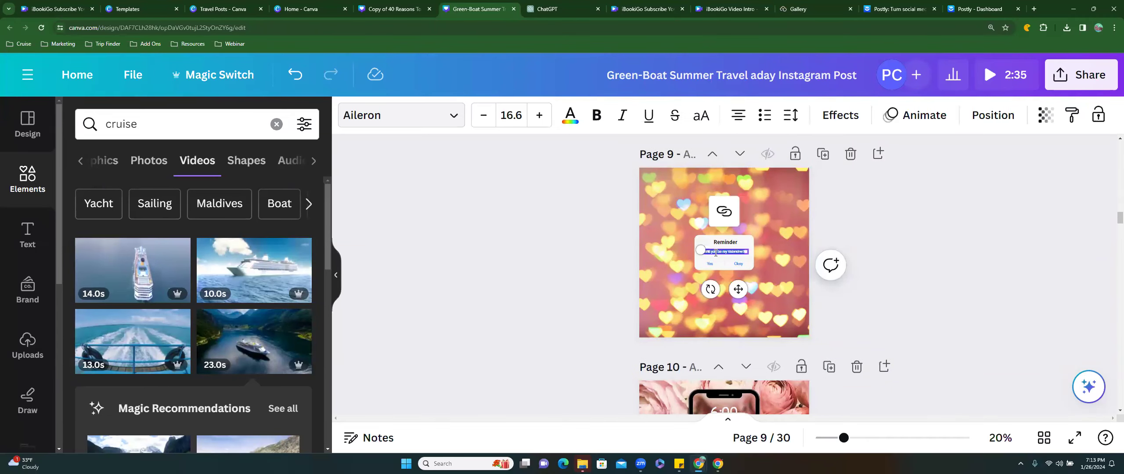
{"action": "type", "text": "Book Him a Trip"}
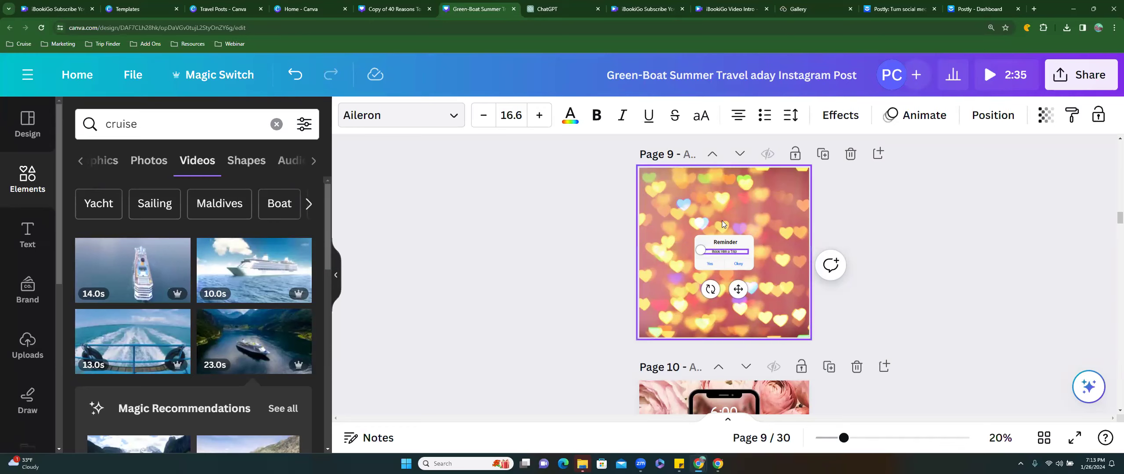
Enlarge page 9's white reminder card, centre it on the hearts background, and scale up its Reminder heading and message text
{"action": "left_click", "coordinate": [704, 244]}
{"action": "left_click_drag", "start_coordinate": [695, 235], "coordinate": [645, 206]}
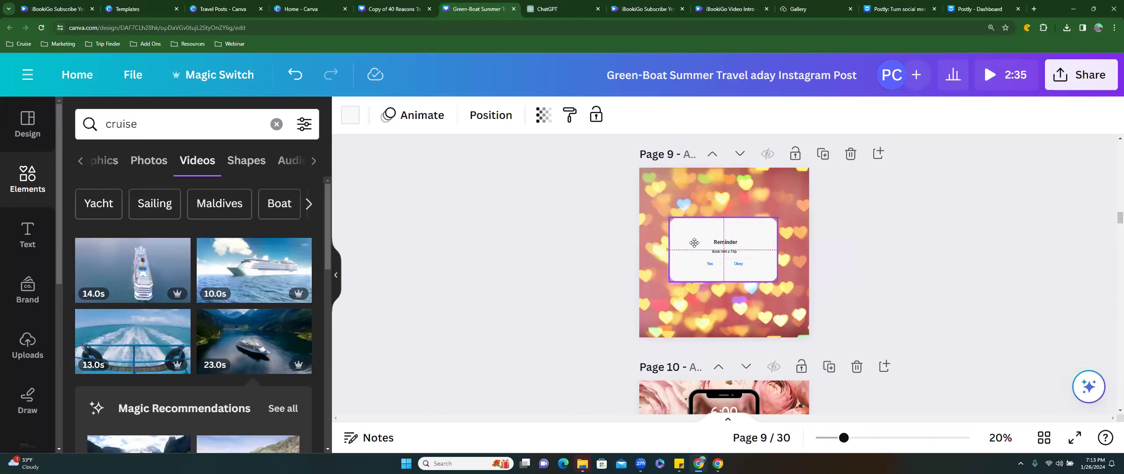
{"action": "left_click", "coordinate": [725, 251]}
{"action": "left_click_drag", "start_coordinate": [698, 249], "coordinate": [726, 238]}
{"action": "left_click", "coordinate": [712, 240]}
{"action": "left_click", "coordinate": [721, 253]}
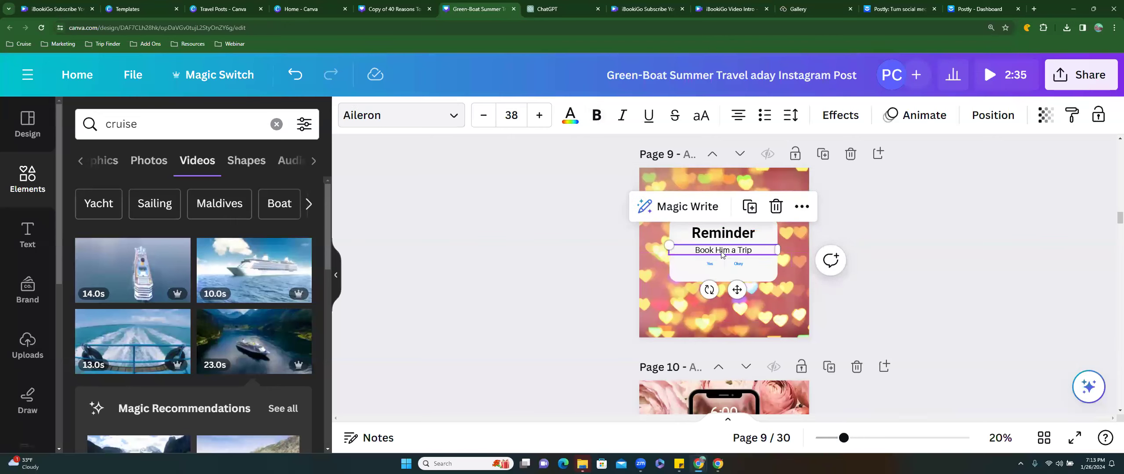
Try selecting the Yes and Okey labels with the card to adjust them together, and undo the accidental card shift
{"action": "left_click", "coordinate": [710, 263]}
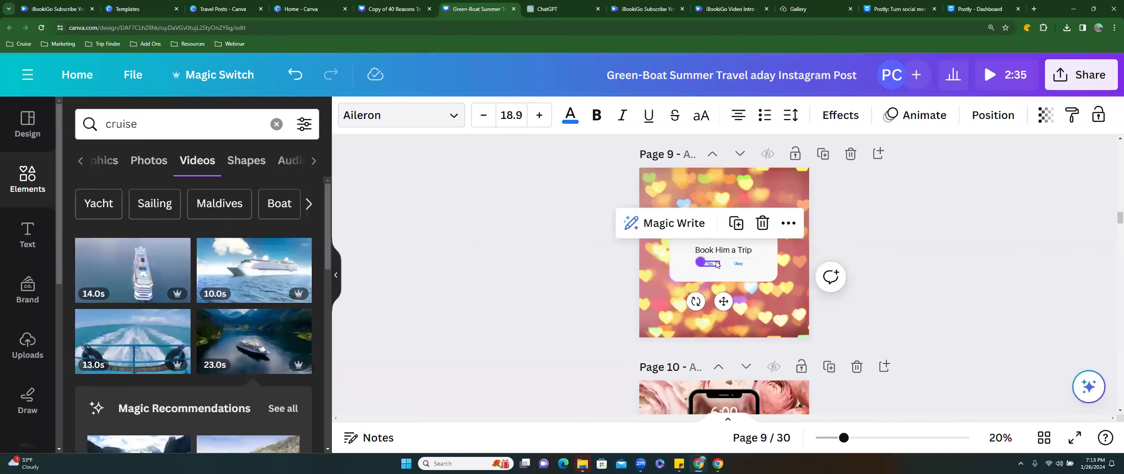
{"action": "left_click_drag", "start_coordinate": [717, 260], "coordinate": [746, 262]}
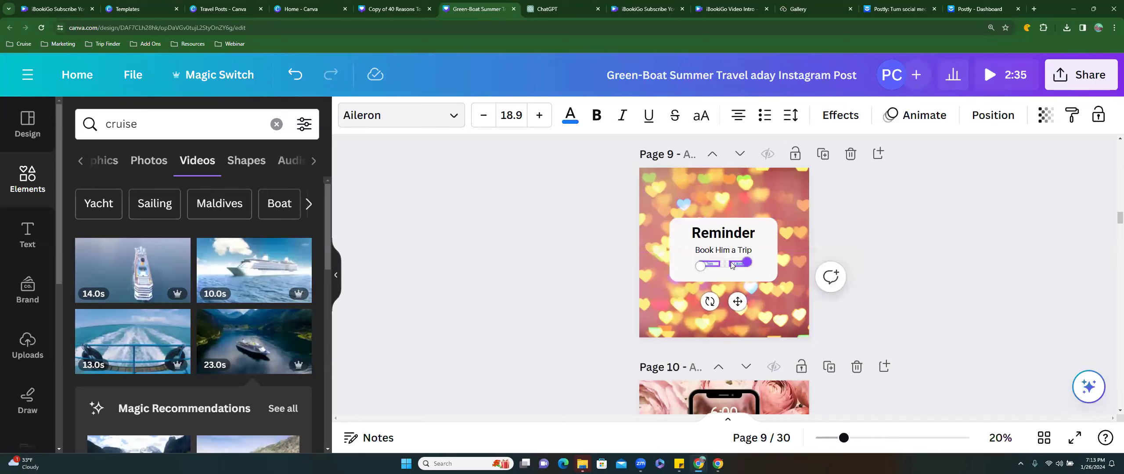
{"action": "left_click", "coordinate": [715, 263]}
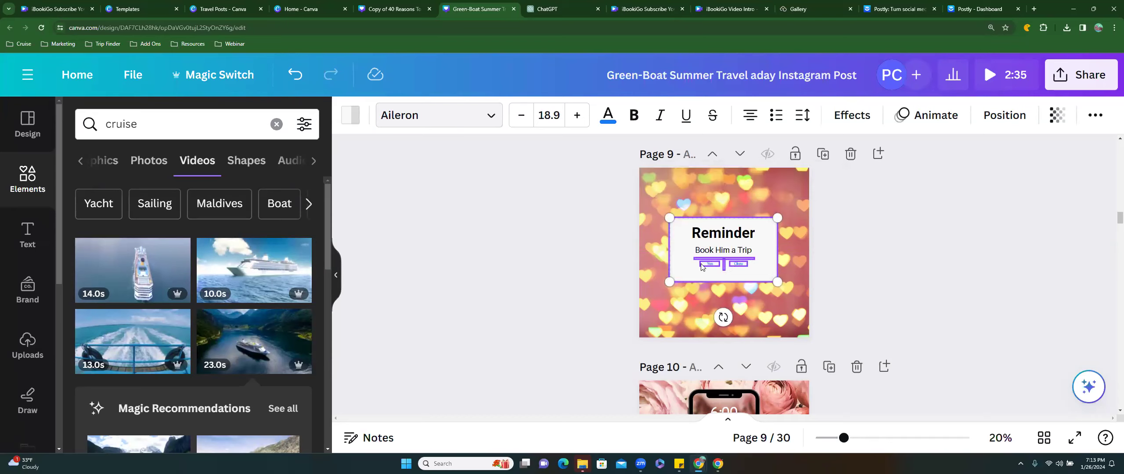
{"action": "left_click_drag", "start_coordinate": [700, 266], "coordinate": [696, 267]}
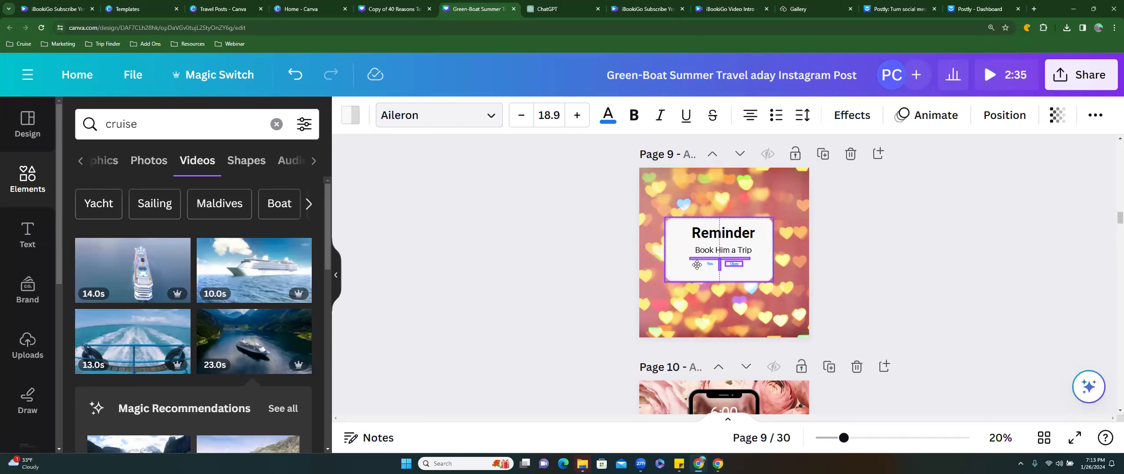
{"action": "left_click", "coordinate": [295, 75]}
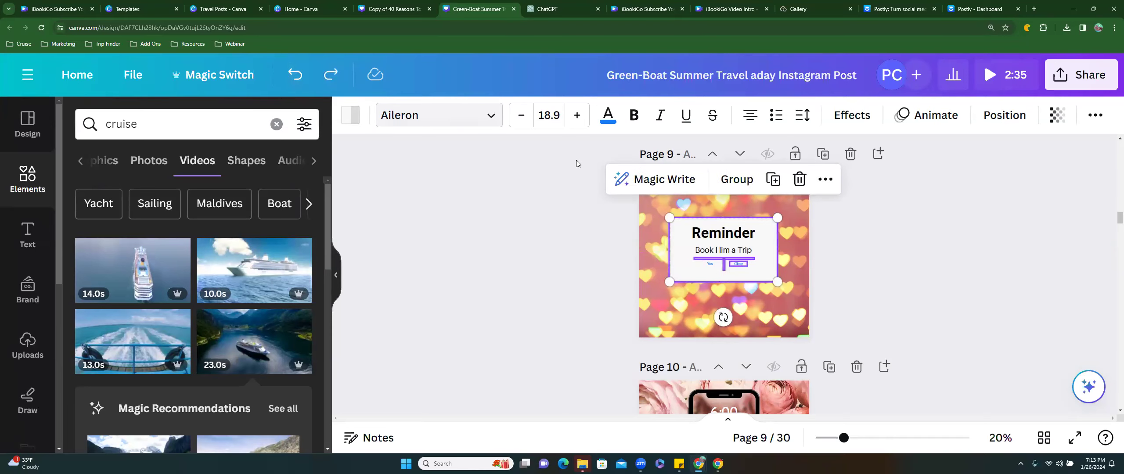
{"action": "left_click", "coordinate": [842, 261]}
Enlarge the small blue Yes and Okey labels on page 9's reminder card
{"action": "left_click", "coordinate": [702, 262]}
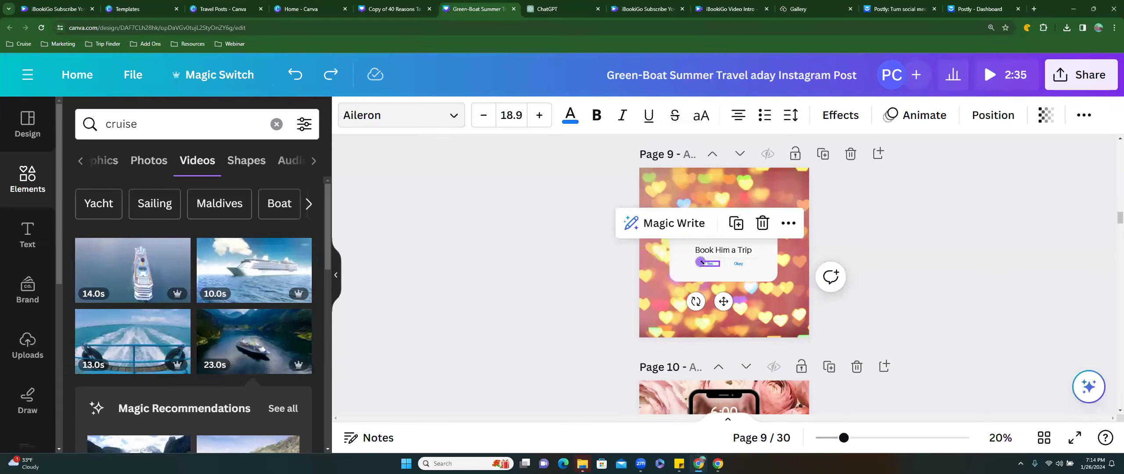
{"action": "mouse_move", "coordinate": [678, 260]}
{"action": "left_mouse_down"}
{"action": "mouse_move", "coordinate": [660, 258]}
{"action": "mouse_move", "coordinate": [702, 270]}
{"action": "mouse_move", "coordinate": [679, 264]}
{"action": "mouse_move", "coordinate": [724, 261]}
{"action": "mouse_move", "coordinate": [680, 255]}
{"action": "left_mouse_up"}
{"action": "left_click", "coordinate": [737, 263]}
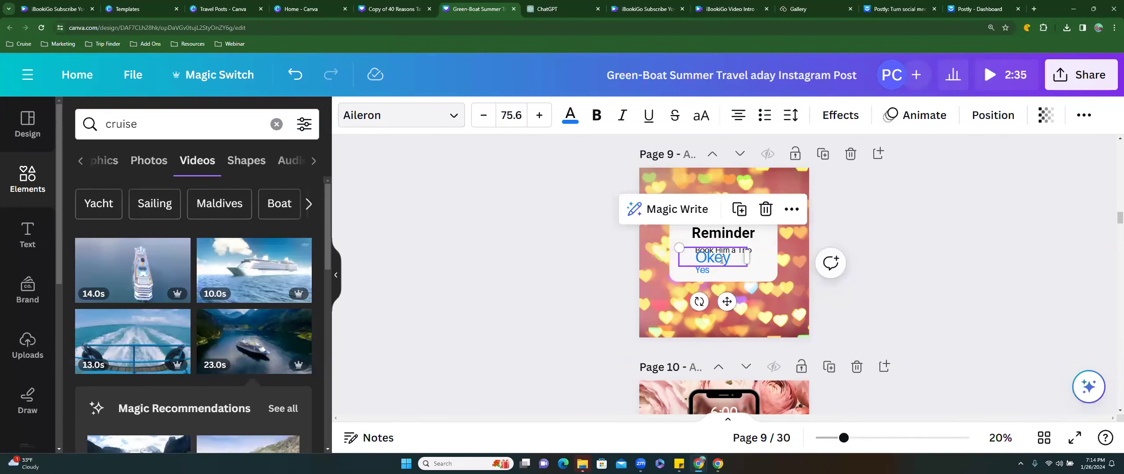
Correct the label "Okey" to "Okay" and move it to the right of Yes on the reminder card
{"action": "double_click", "coordinate": [721, 260]}
{"action": "left_click", "coordinate": [723, 259]}
{"action": "key", "text": "BackSpace"}
{"action": "type", "text": "a"}
{"action": "left_click_drag", "start_coordinate": [727, 301], "coordinate": [756, 310]}
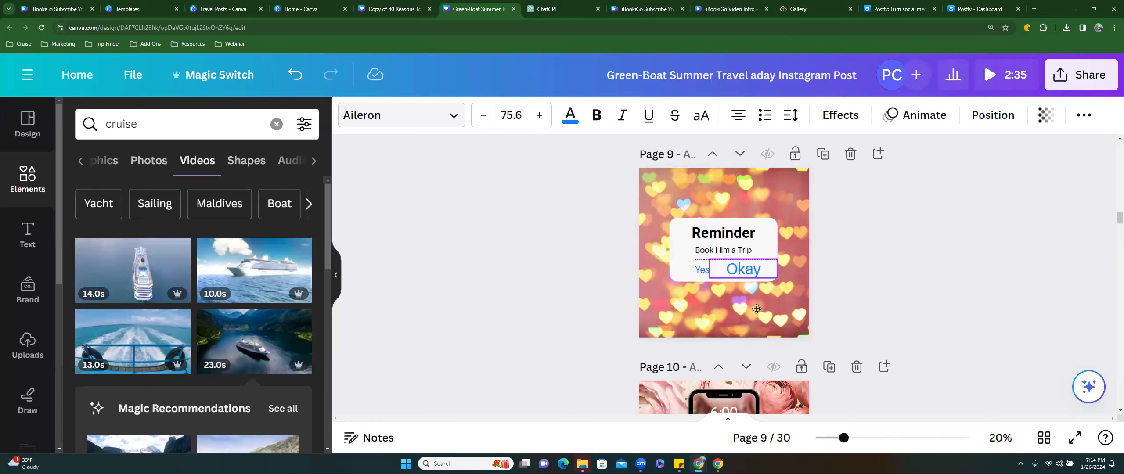
Match the two answer labels in size, with Yes at about 67.3 and Okay at about 67.8, and keep Yes in the card's left half
{"action": "left_click_drag", "start_coordinate": [710, 259], "coordinate": [655, 258]}
{"action": "left_click", "coordinate": [692, 270]}
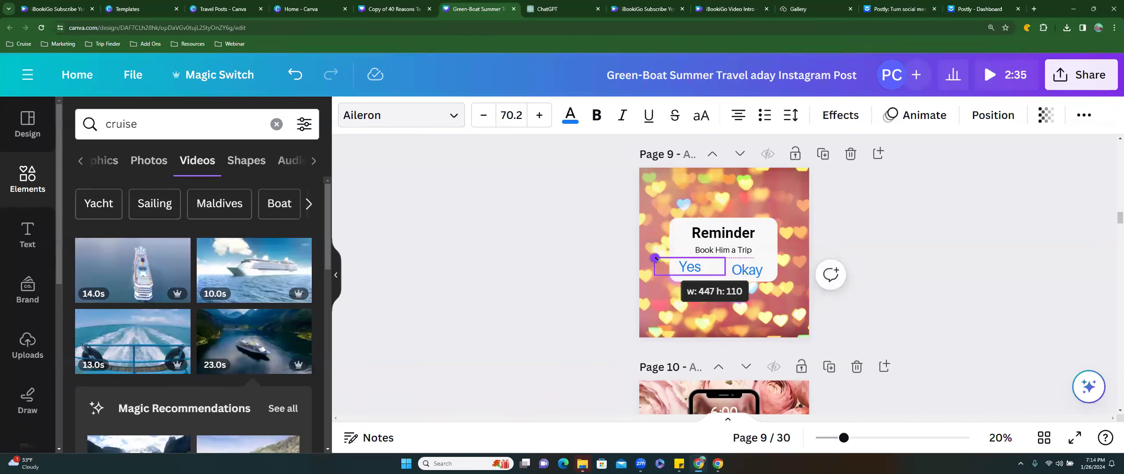
{"action": "left_click", "coordinate": [754, 275]}
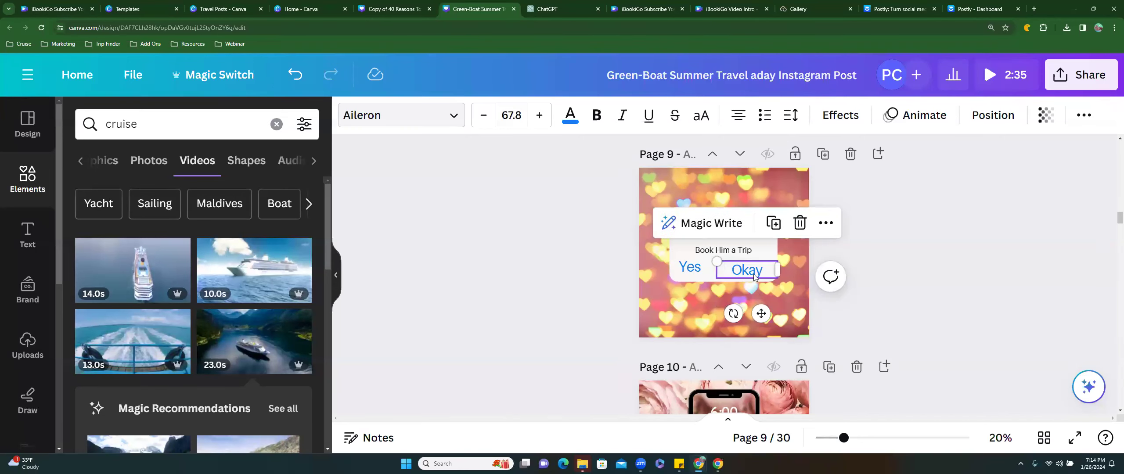
{"action": "left_click", "coordinate": [685, 267]}
{"action": "mouse_move", "coordinate": [655, 259]}
{"action": "left_mouse_down"}
{"action": "mouse_move", "coordinate": [696, 276]}
{"action": "mouse_move", "coordinate": [719, 270]}
{"action": "mouse_move", "coordinate": [669, 259]}
{"action": "left_mouse_up"}
Fit the divider lines to the enlarged reminder card and position the Okay label inside its right half
{"action": "left_click", "coordinate": [717, 259]}
{"action": "left_click_drag", "start_coordinate": [753, 258], "coordinate": [766, 271]}
{"action": "left_click", "coordinate": [725, 269]}
{"action": "left_click", "coordinate": [725, 267]}
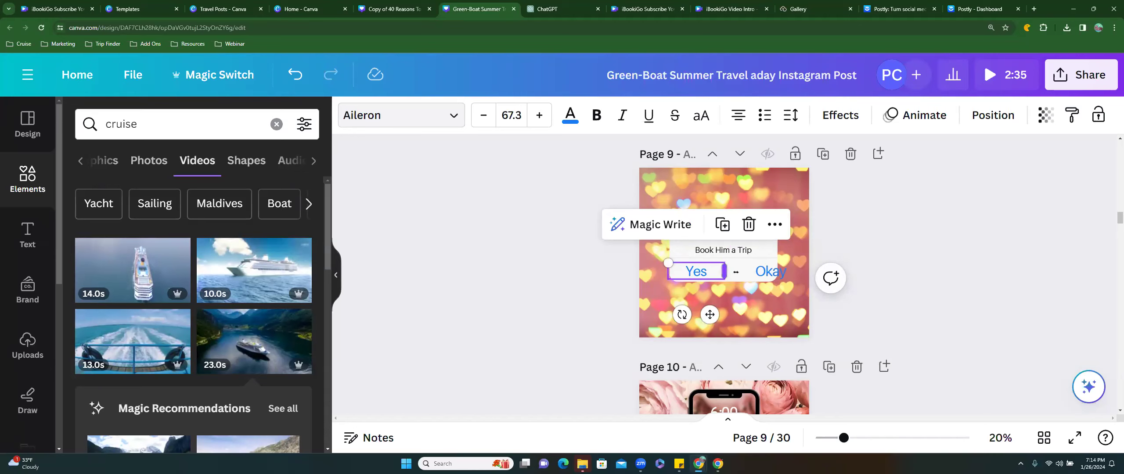
{"action": "left_click", "coordinate": [785, 270]}
{"action": "left_click_drag", "start_coordinate": [785, 270], "coordinate": [771, 268]}
{"action": "left_click", "coordinate": [885, 268]}
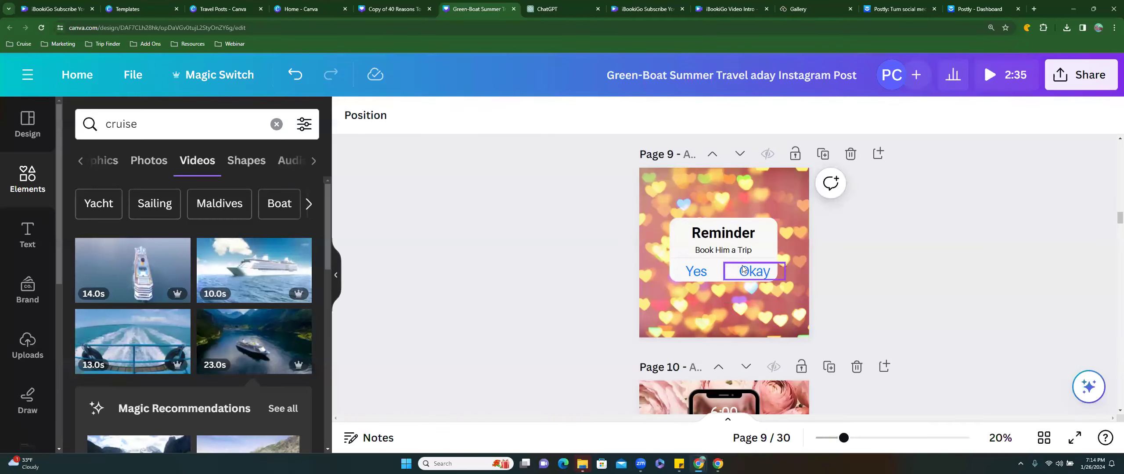
{"action": "left_click", "coordinate": [659, 194]}
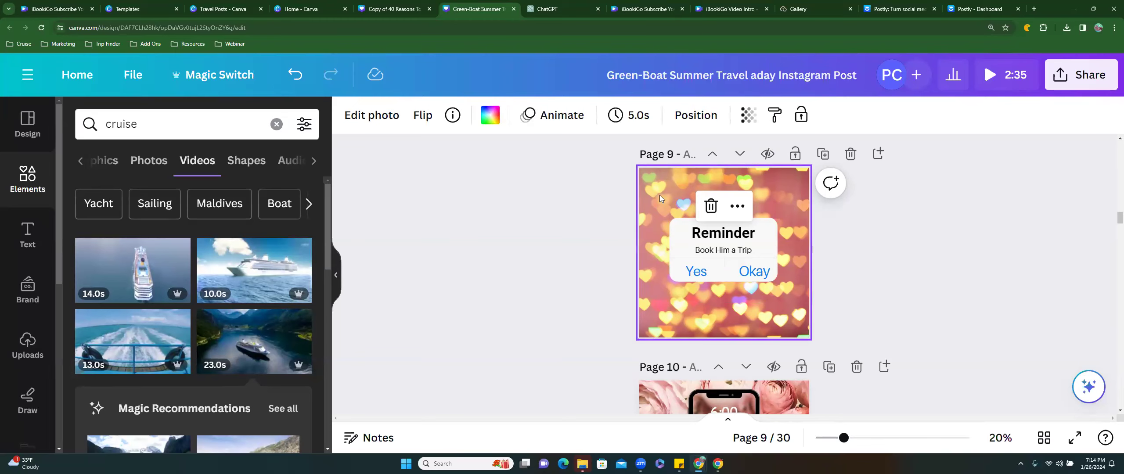
Replace the Okay label on page 9's reminder card with "NOW"
{"action": "scroll", "coordinate": [669, 341], "scroll_direction": "down", "scroll_amount": 1}
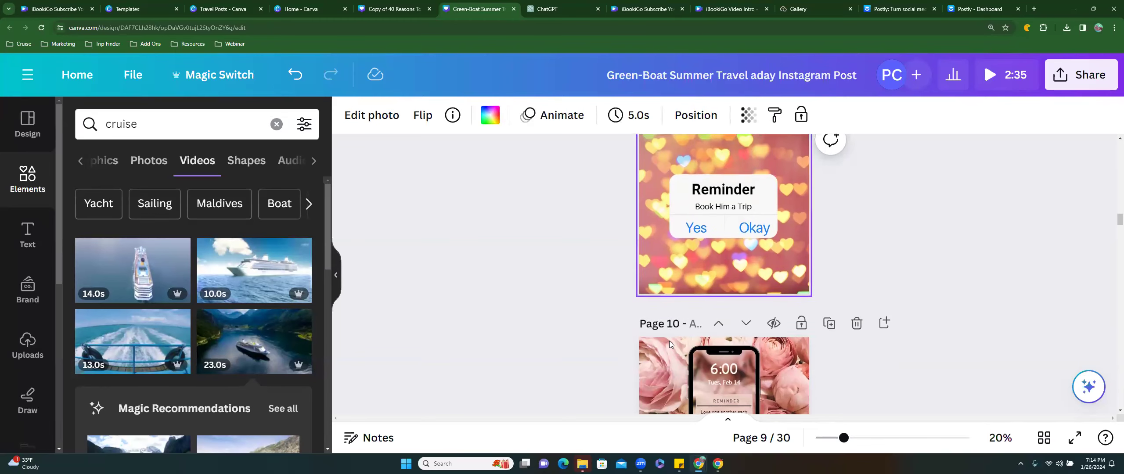
{"action": "left_click", "coordinate": [694, 230]}
{"action": "left_click", "coordinate": [694, 229]}
{"action": "left_click", "coordinate": [755, 228]}
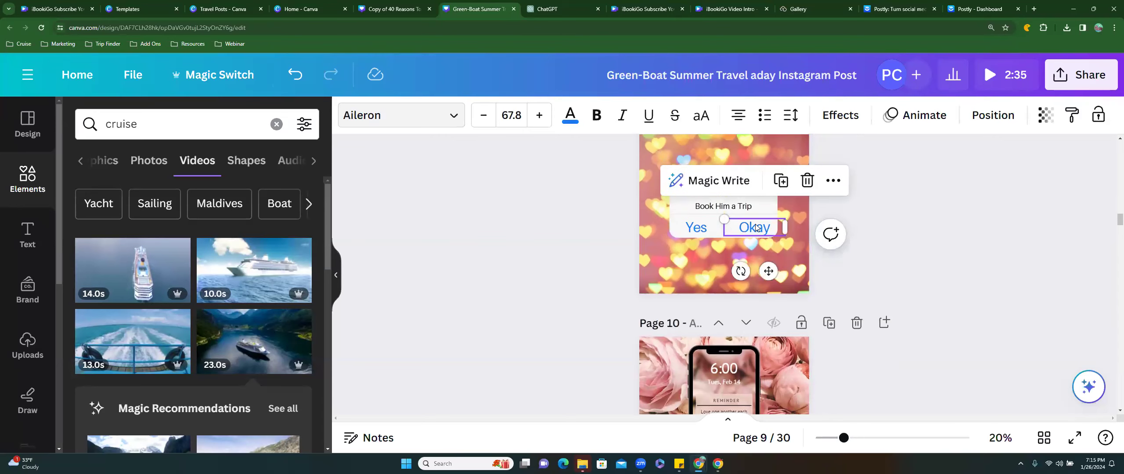
{"action": "left_click", "coordinate": [756, 227]}
{"action": "type", "text": "NOW"}
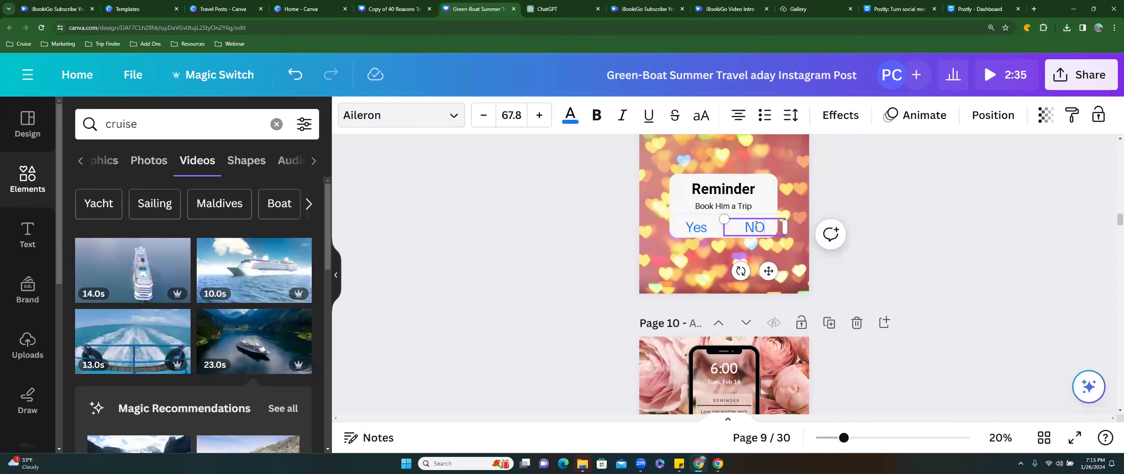
{"action": "left_click", "coordinate": [927, 232]}
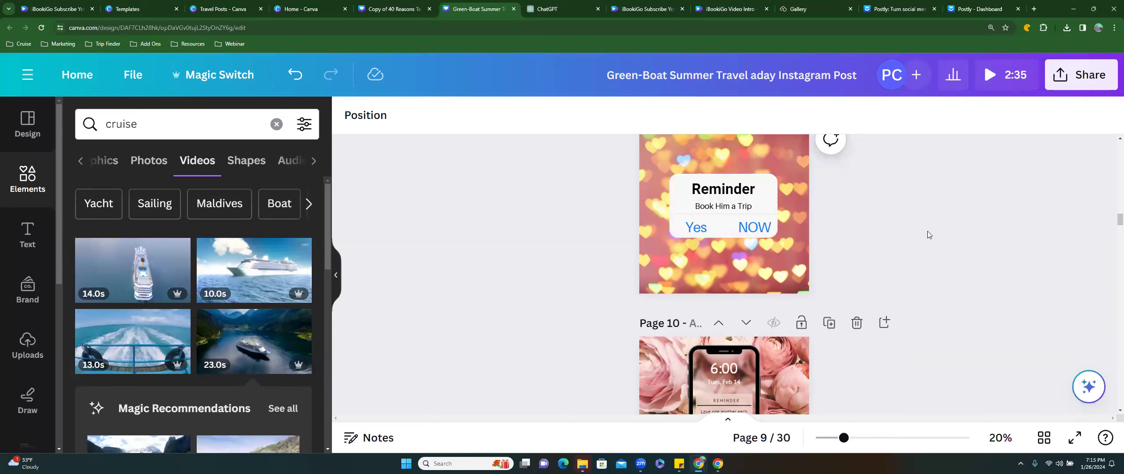
Change the Yes label on page 9 to "YES" and nudge it into line with NOW
{"action": "left_click", "coordinate": [702, 229]}
{"action": "double_click", "coordinate": [703, 230]}
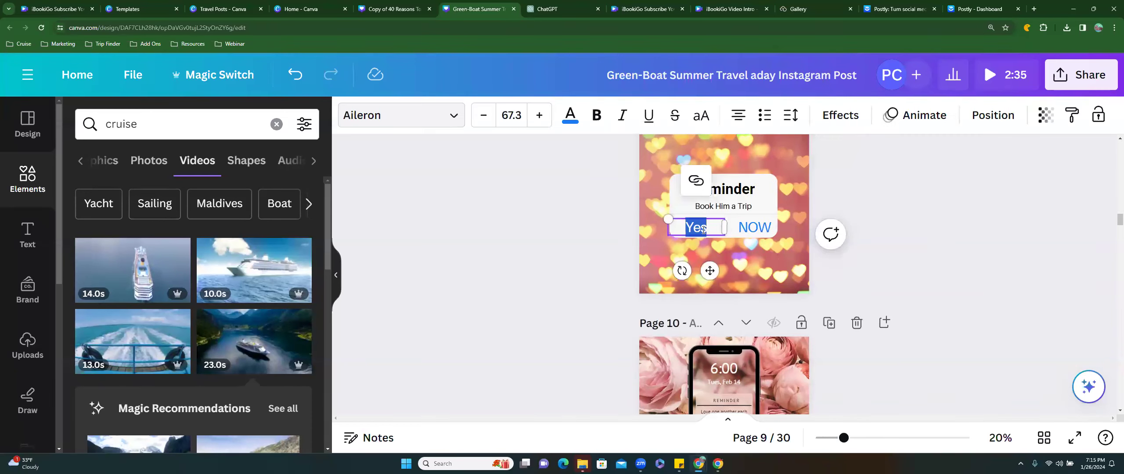
{"action": "type", "text": "YES"}
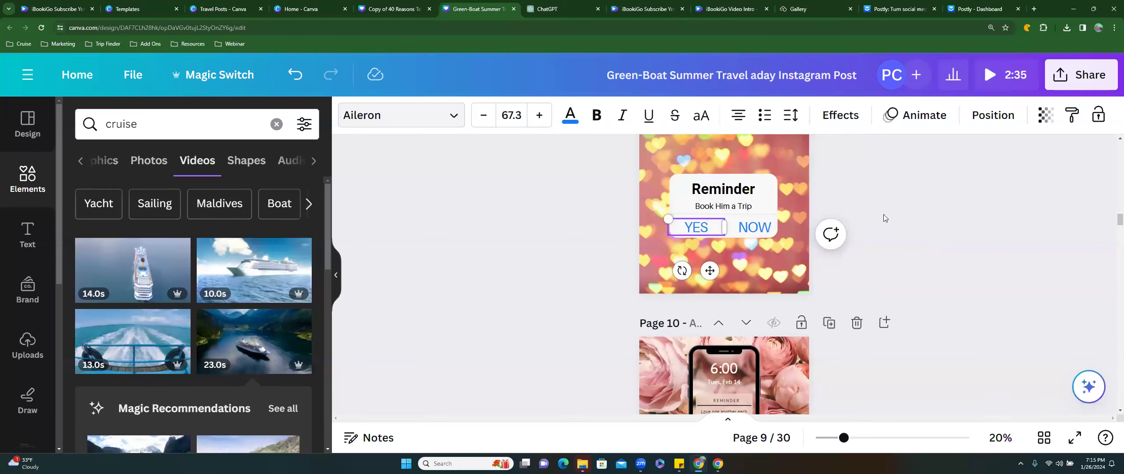
{"action": "left_click", "coordinate": [699, 231]}
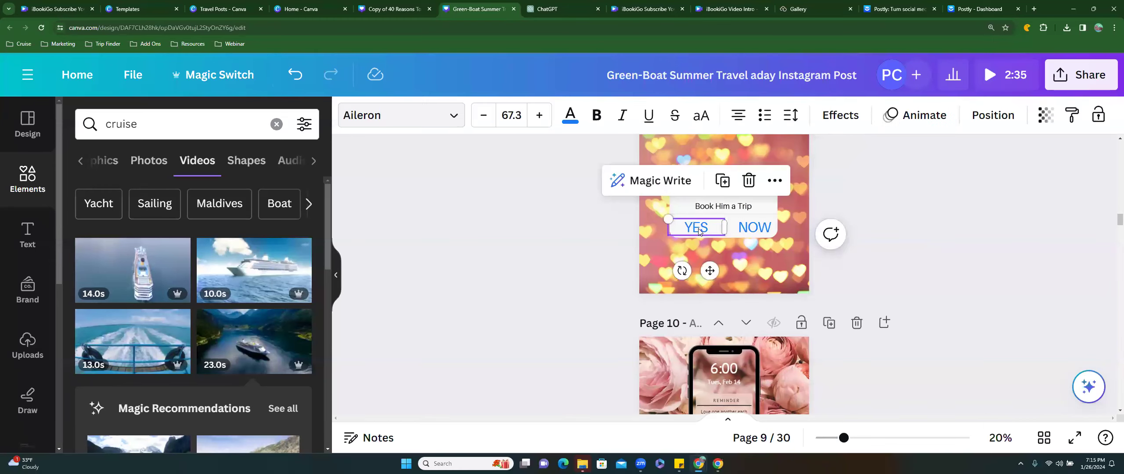
{"action": "left_click", "coordinate": [755, 228]}
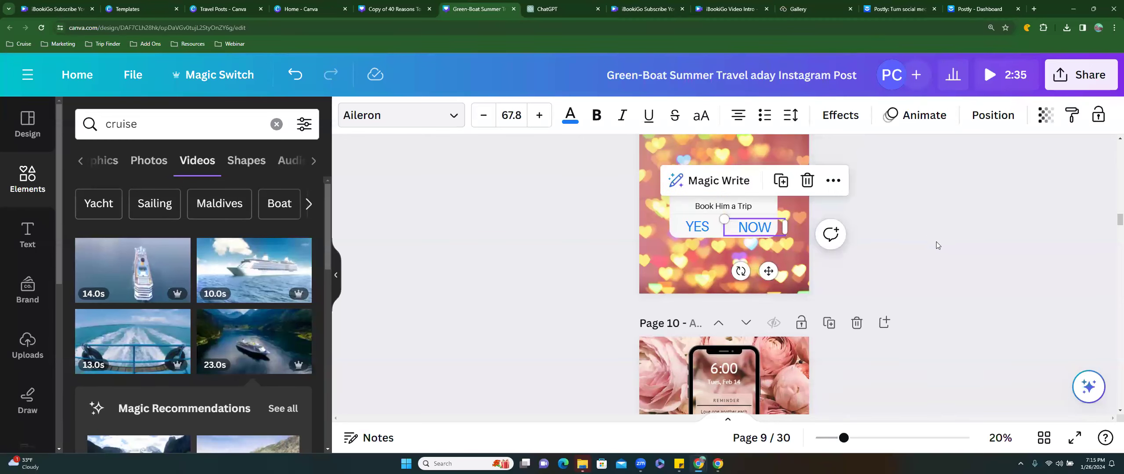
{"action": "left_click", "coordinate": [937, 243]}
Extend the reminder message on page 10 with ", and when you need to make up, book a trip"
{"action": "scroll", "coordinate": [937, 242], "scroll_direction": "down", "scroll_amount": 2}
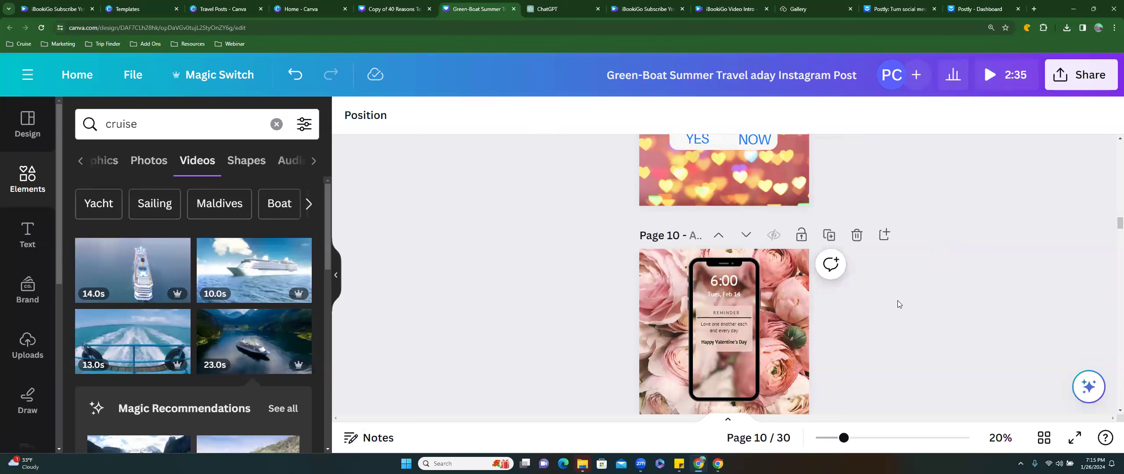
{"action": "scroll", "coordinate": [897, 300], "scroll_direction": "down", "scroll_amount": 2}
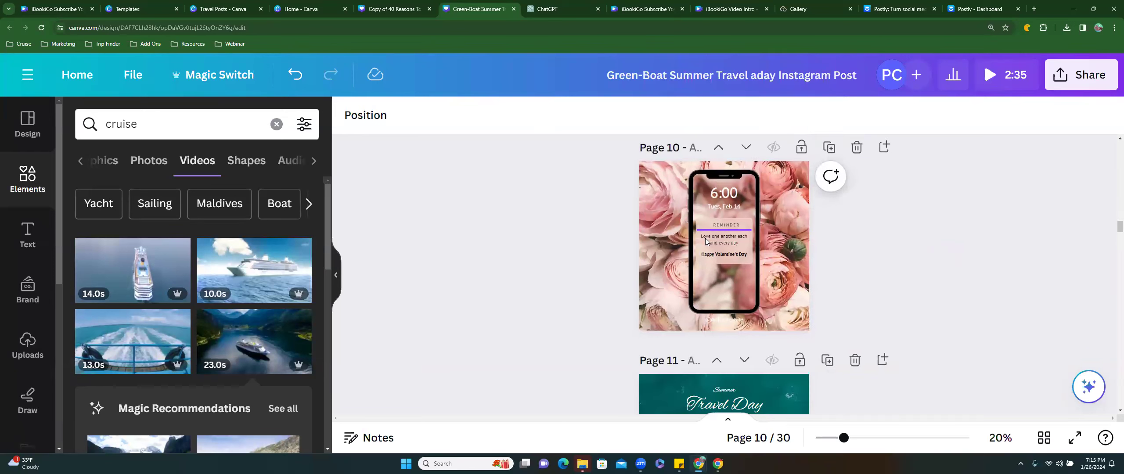
{"action": "left_click", "coordinate": [723, 241]}
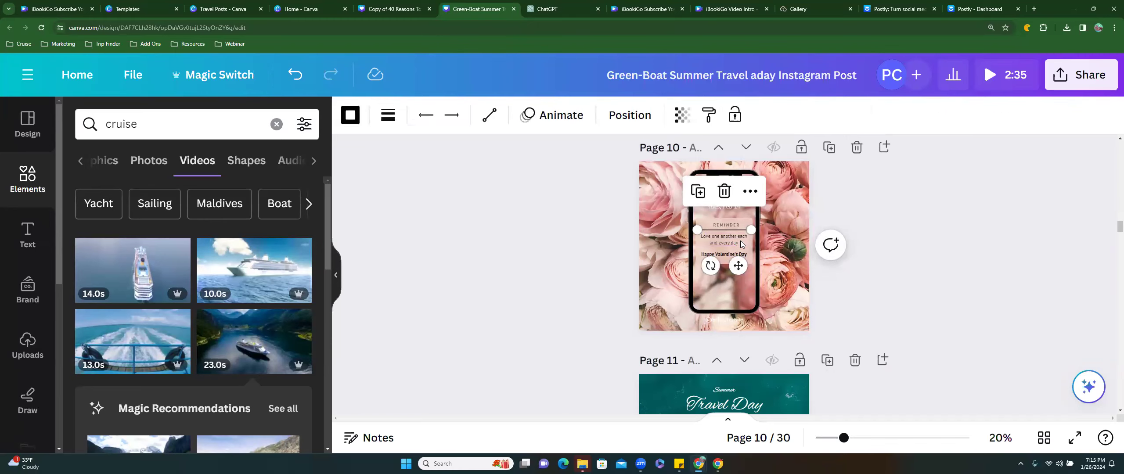
{"action": "left_click", "coordinate": [737, 242]}
{"action": "left_click", "coordinate": [735, 243]}
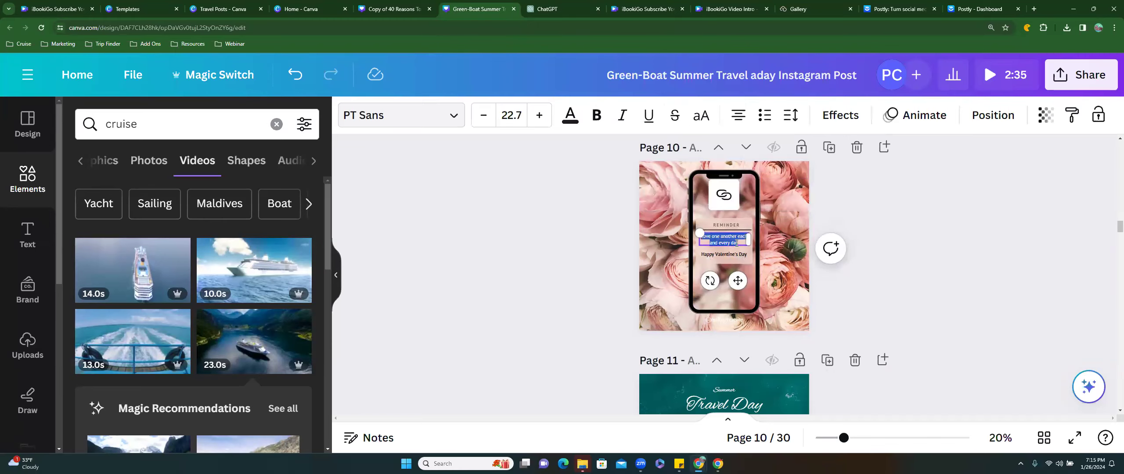
{"action": "left_click", "coordinate": [737, 243]}
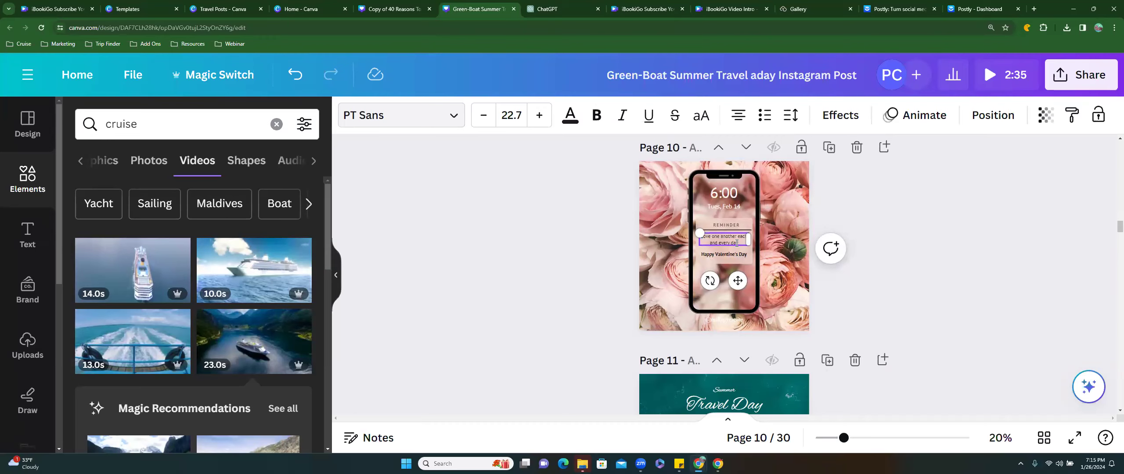
{"action": "type", "text": ", and when yo"}
{"action": "type", "text": "u need to make"}
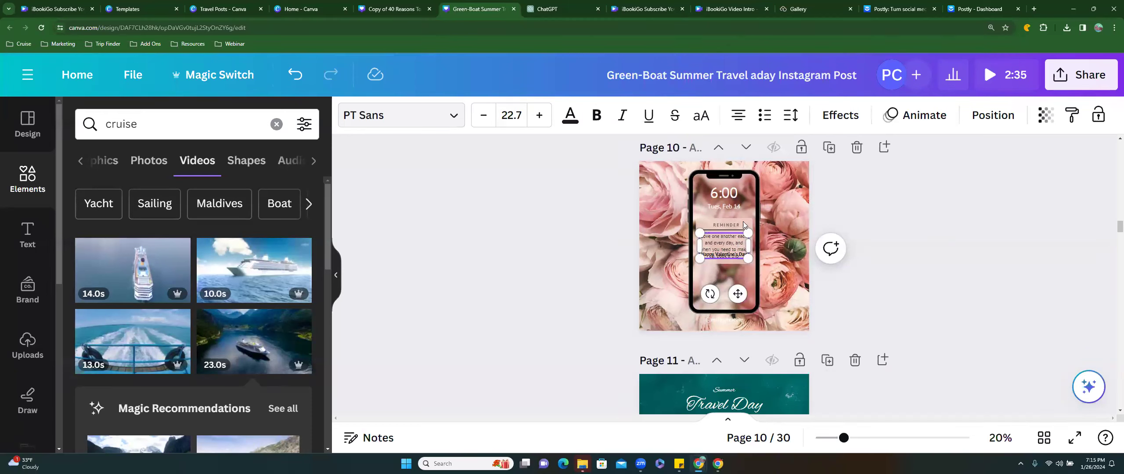
Lengthen the pink reminder panel on page 10 downward and move the Happy Valentine's Day line to its bottom edge
{"action": "left_click", "coordinate": [707, 229]}
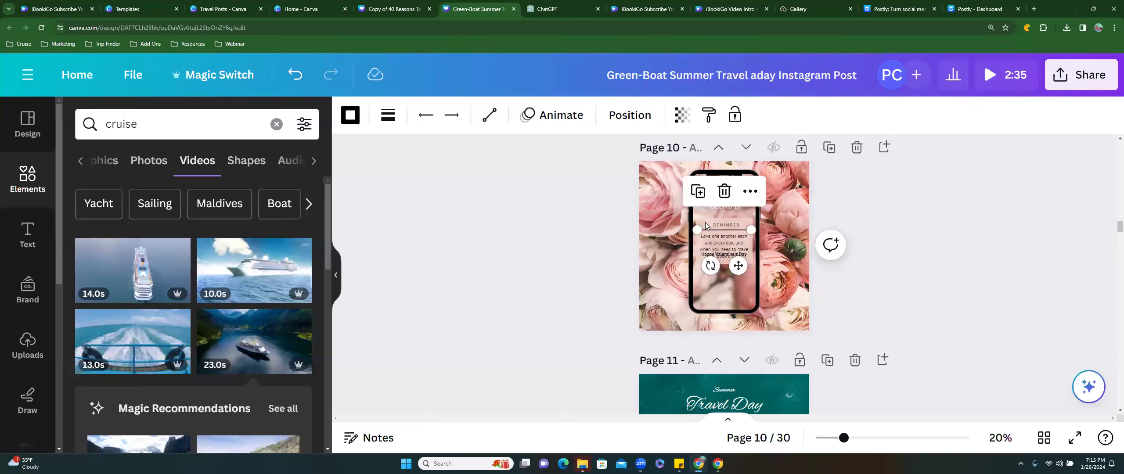
{"action": "left_click", "coordinate": [714, 249]}
{"action": "left_click", "coordinate": [726, 261]}
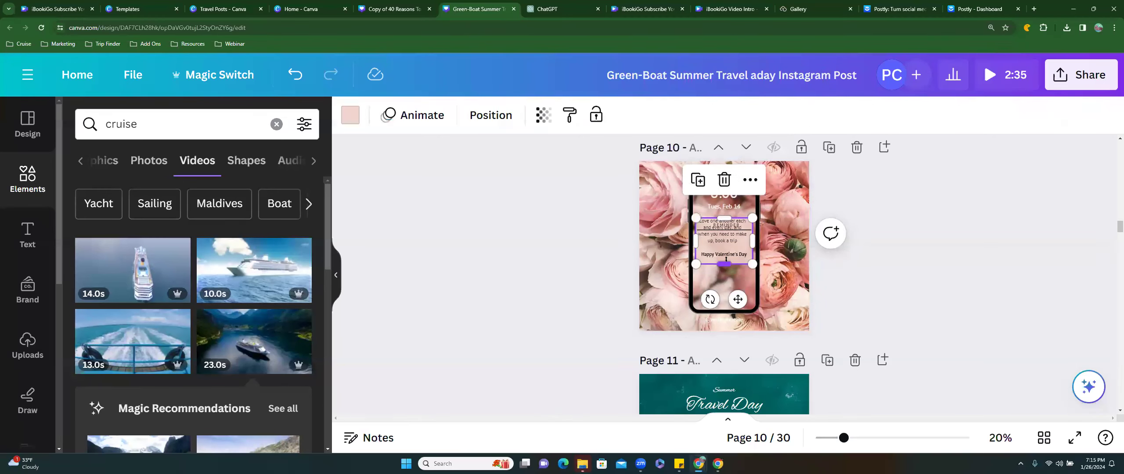
{"action": "left_click_drag", "start_coordinate": [724, 264], "coordinate": [724, 285]}
{"action": "left_click", "coordinate": [725, 239]}
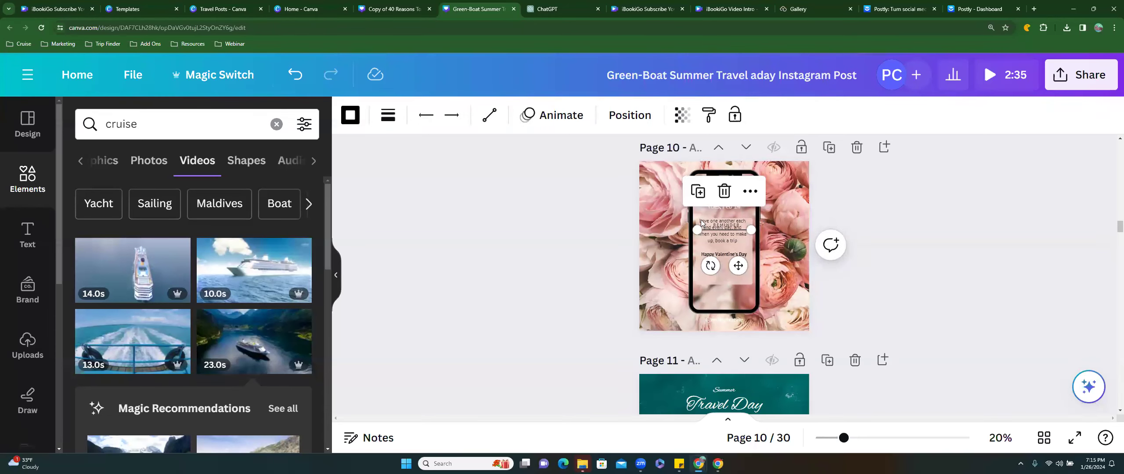
{"action": "left_click", "coordinate": [720, 254]}
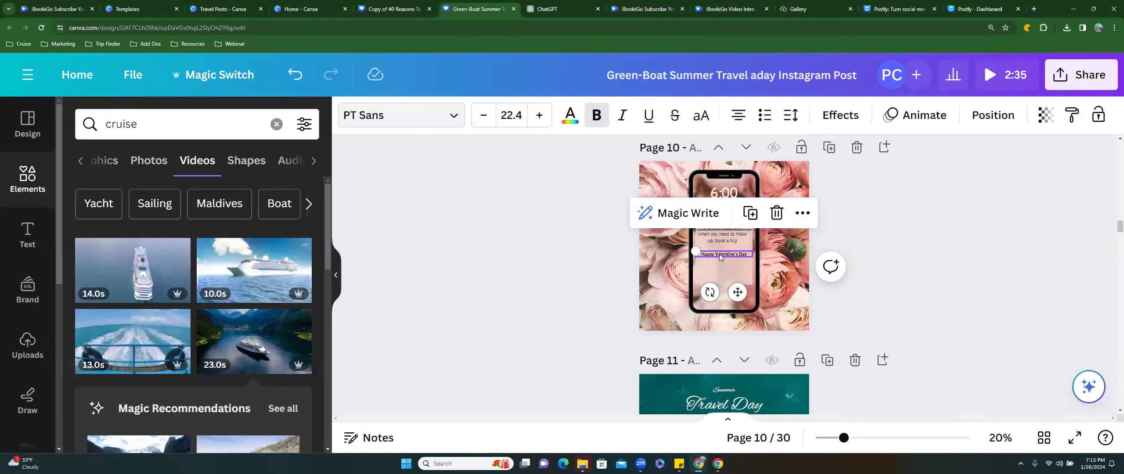
{"action": "left_click_drag", "start_coordinate": [719, 254], "coordinate": [719, 280]}
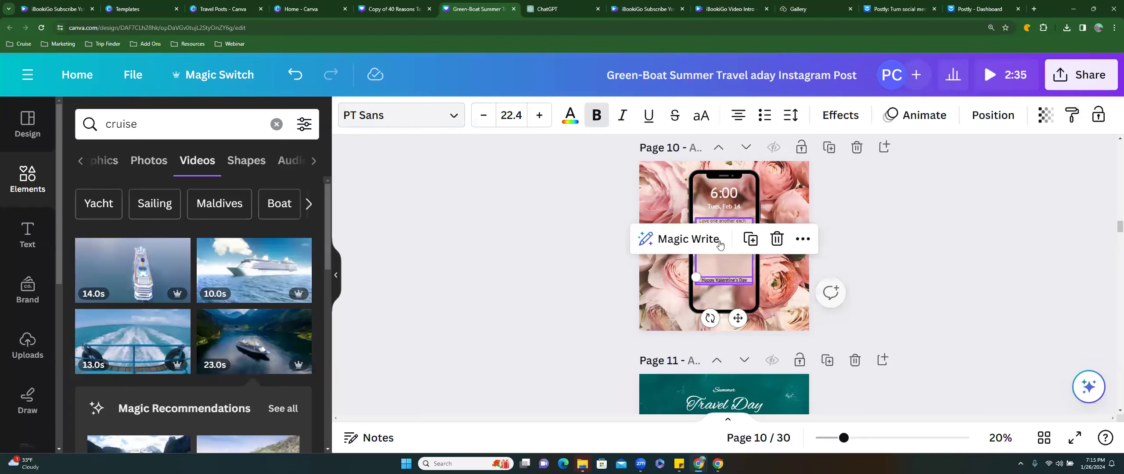
Enlarge page 10's reminder message to font size 35 and center it across the phone screen
{"action": "left_click", "coordinate": [927, 242]}
{"action": "left_click", "coordinate": [733, 239]}
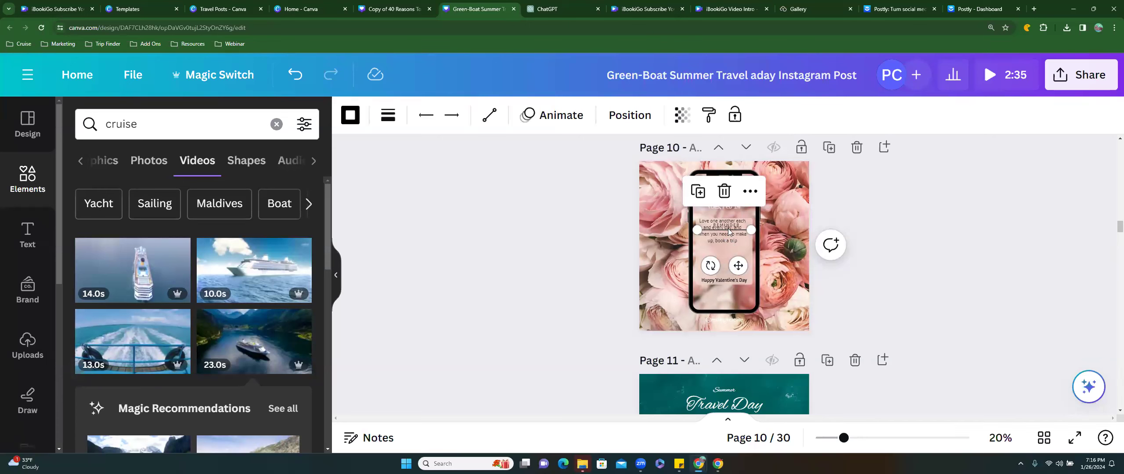
{"action": "left_click", "coordinate": [723, 237]}
{"action": "left_click", "coordinate": [705, 245]}
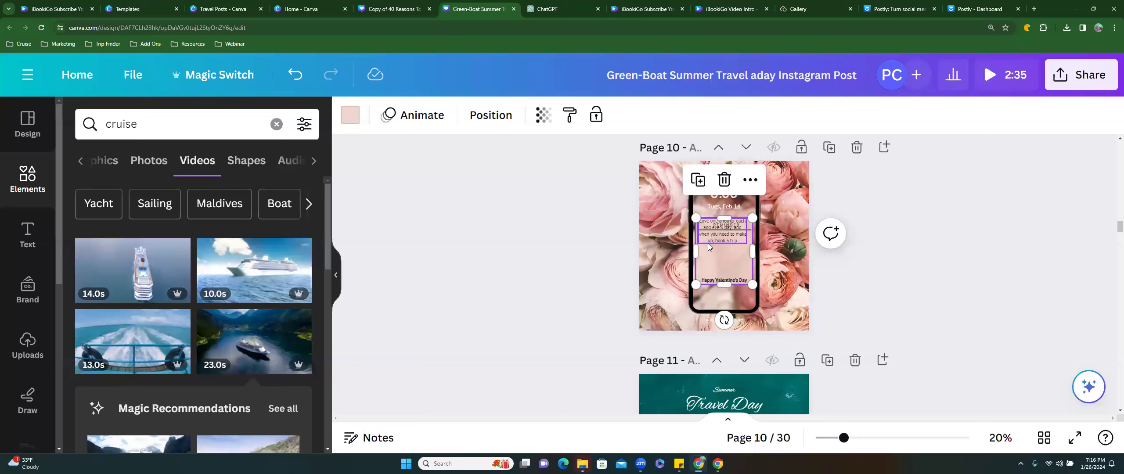
{"action": "left_click", "coordinate": [708, 243]}
{"action": "left_click_drag", "start_coordinate": [710, 243], "coordinate": [737, 246]}
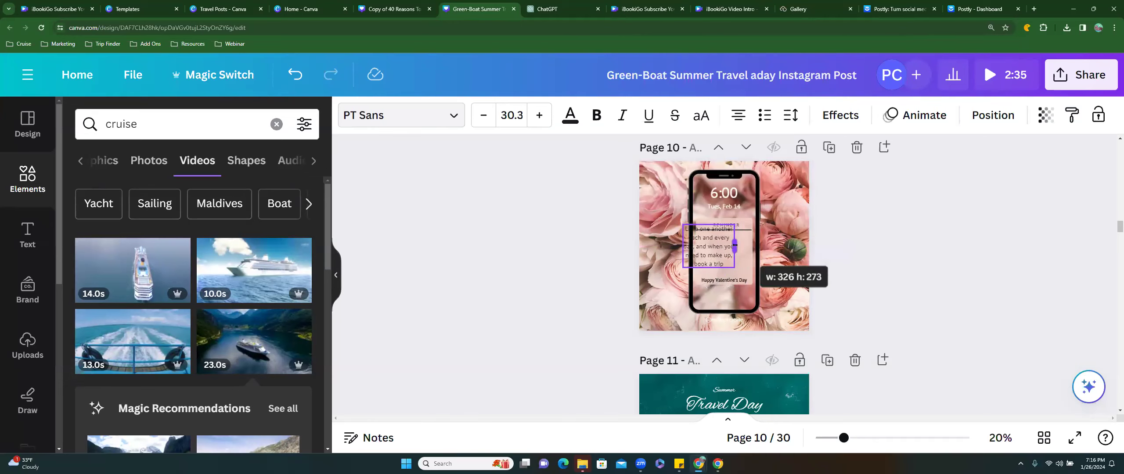
{"action": "left_click_drag", "start_coordinate": [683, 224], "coordinate": [724, 247]}
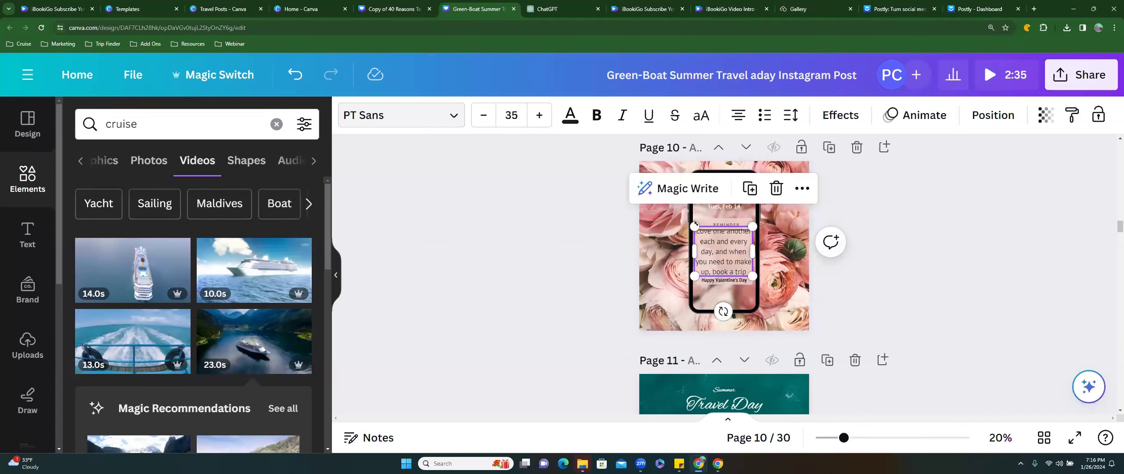
Stretch the pink panel close to the phone's bottom edge and shift the Happy Valentine's Day line down with it
{"action": "left_click", "coordinate": [918, 217]}
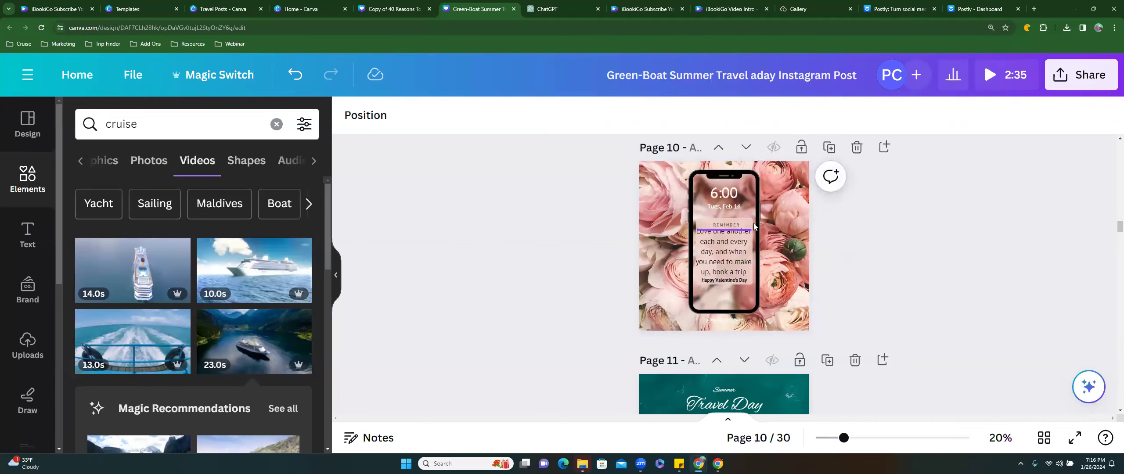
{"action": "left_click", "coordinate": [752, 225]}
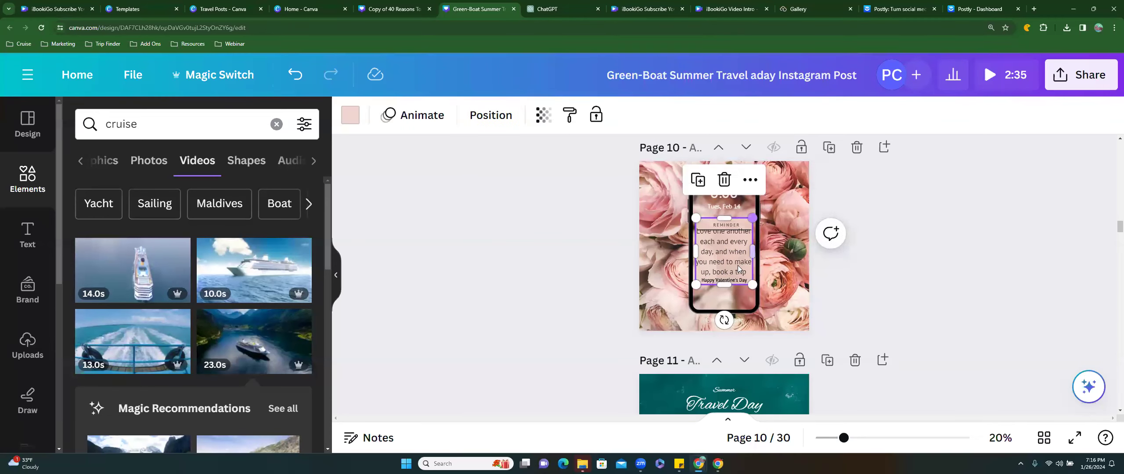
{"action": "mouse_move", "coordinate": [724, 298]}
{"action": "left_mouse_down"}
{"action": "mouse_move", "coordinate": [725, 308]}
{"action": "mouse_move", "coordinate": [723, 297]}
{"action": "left_mouse_up"}
{"action": "left_click", "coordinate": [724, 280]}
Narrow the message text box and center it between the REMINDER divider and the Happy Valentine's Day line
{"action": "left_click", "coordinate": [720, 239]}
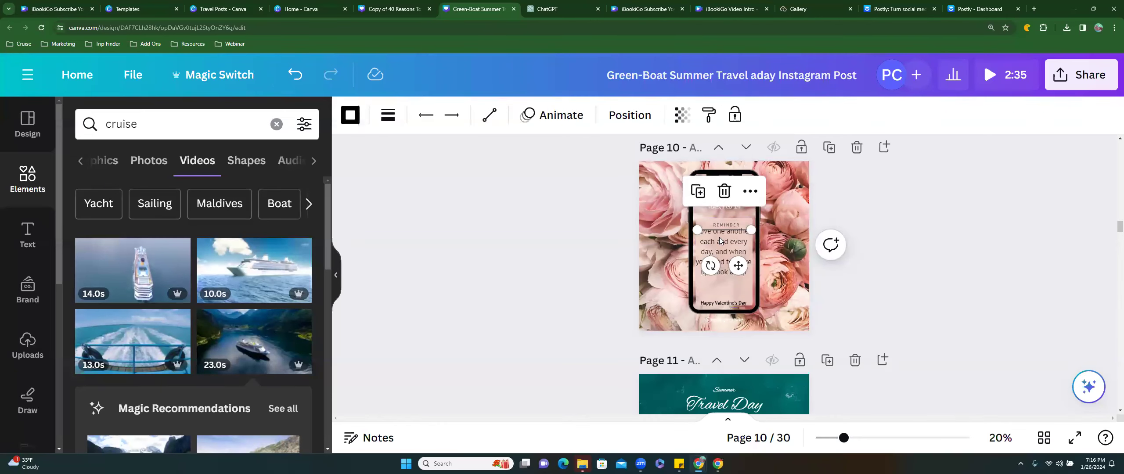
{"action": "mouse_move", "coordinate": [723, 248]}
{"action": "left_mouse_down"}
{"action": "mouse_move", "coordinate": [729, 275]}
{"action": "mouse_move", "coordinate": [751, 264]}
{"action": "mouse_move", "coordinate": [725, 259]}
{"action": "left_mouse_up"}
{"action": "left_click", "coordinate": [721, 275]}
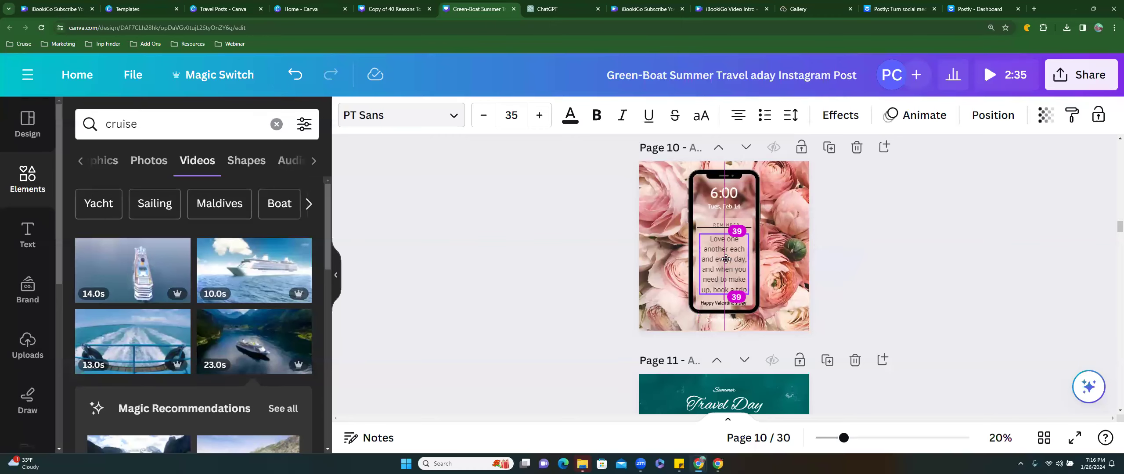
{"action": "left_click", "coordinate": [917, 261]}
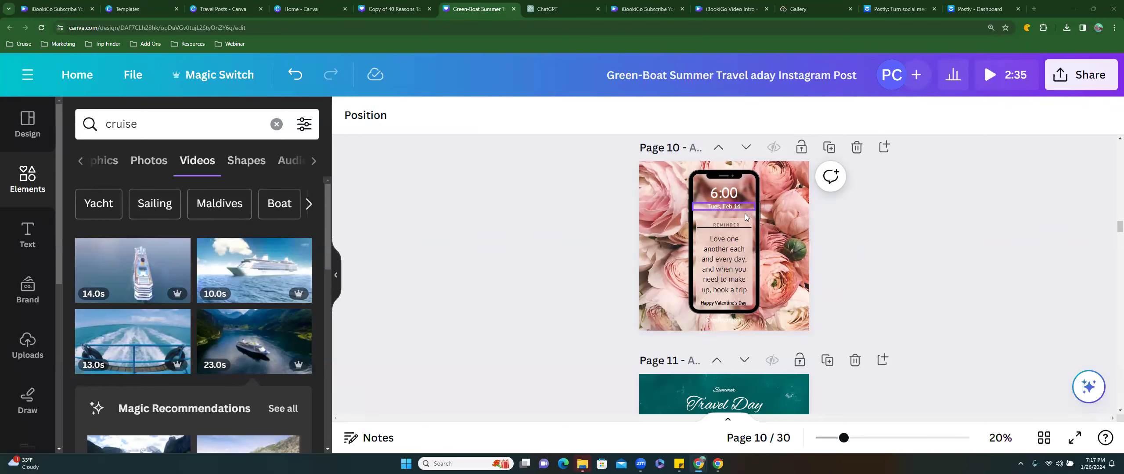
Delete the placeholder website address below the phone on page 10
{"action": "double_click", "coordinate": [731, 320]}
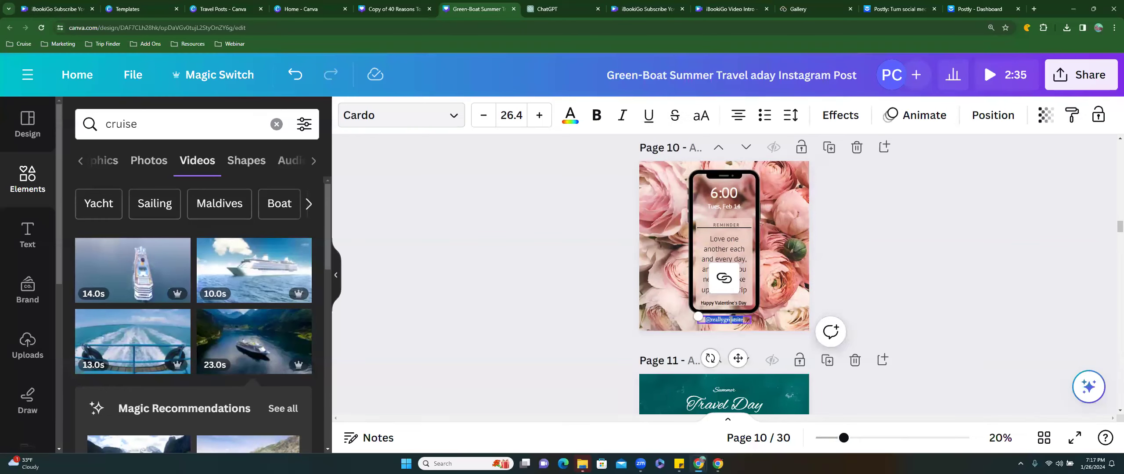
{"action": "key", "text": "Escape"}
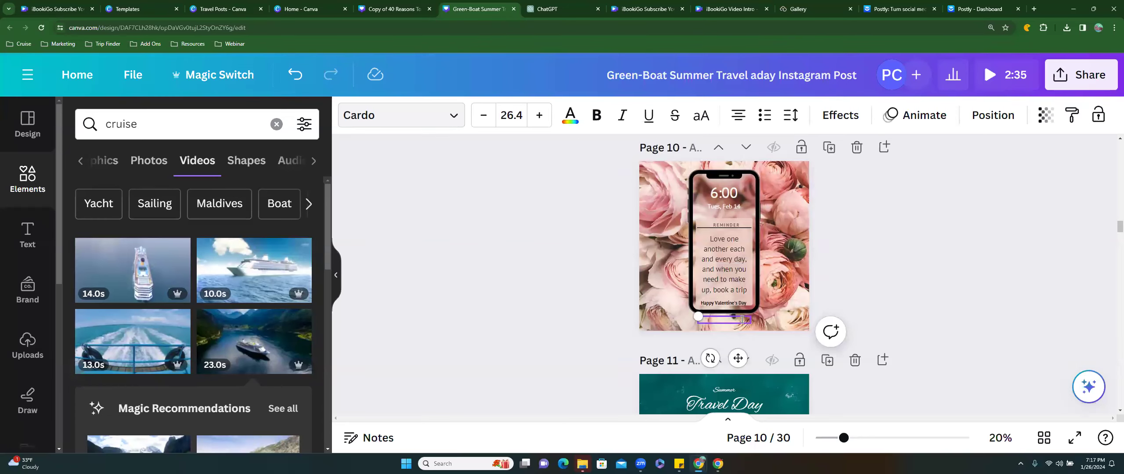
{"action": "left_click", "coordinate": [916, 307]}
Review the adapted Valentine's cruise posts from page 3 through page 10
{"action": "scroll", "coordinate": [734, 274], "scroll_direction": "up", "scroll_amount": 10}
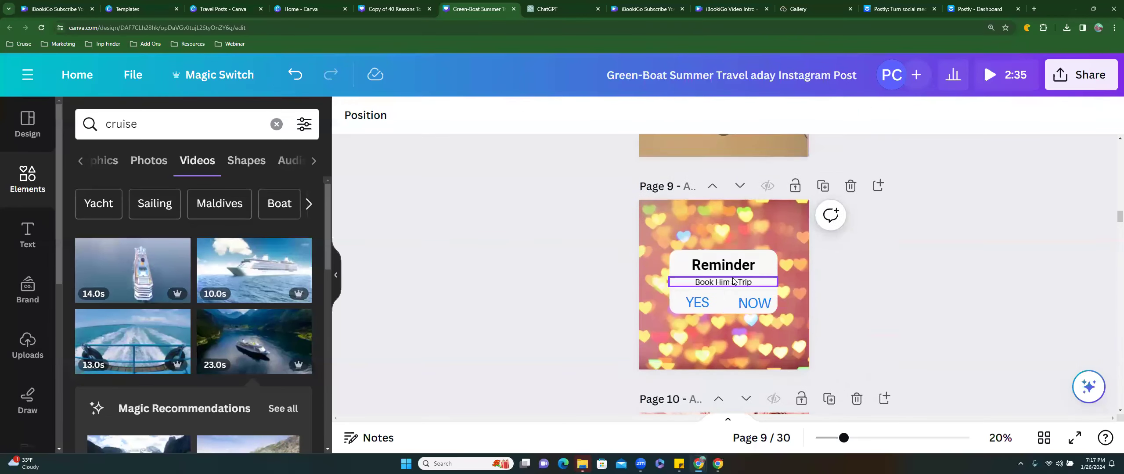
{"action": "scroll", "coordinate": [732, 277], "scroll_direction": "up", "scroll_amount": 15}
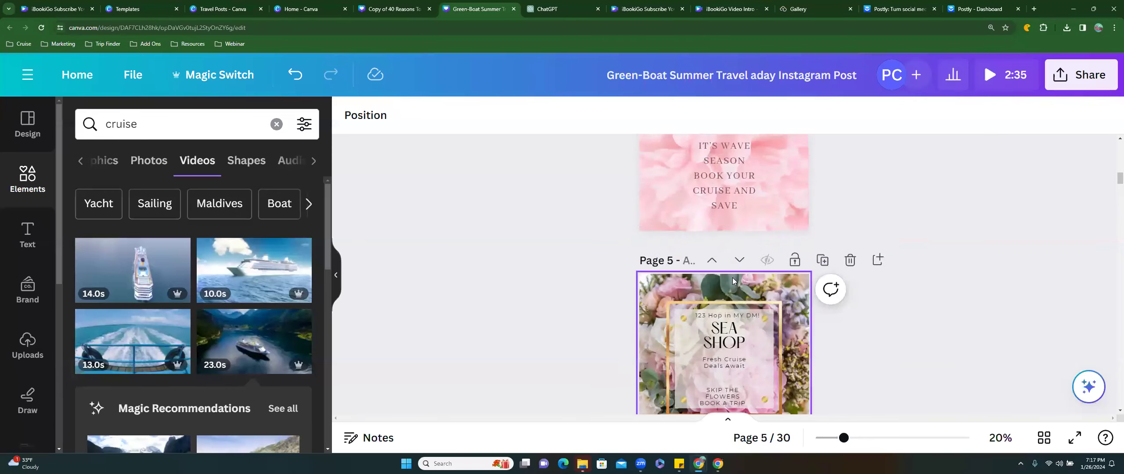
{"action": "scroll", "coordinate": [732, 278], "scroll_direction": "up", "scroll_amount": 4}
{"action": "scroll", "coordinate": [732, 277], "scroll_direction": "down", "scroll_amount": 3}
{"action": "scroll", "coordinate": [732, 281], "scroll_direction": "down", "scroll_amount": 10}
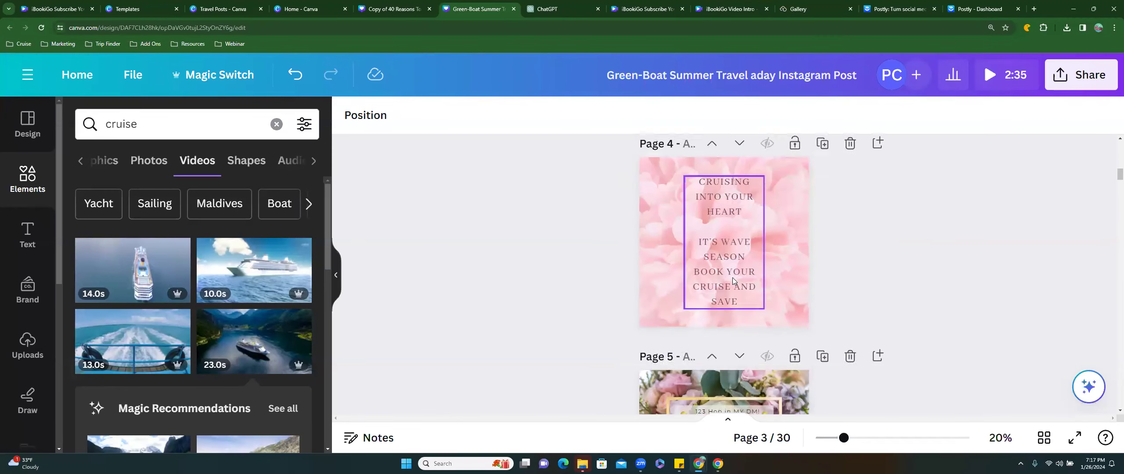
{"action": "scroll", "coordinate": [733, 279], "scroll_direction": "down", "scroll_amount": 10}
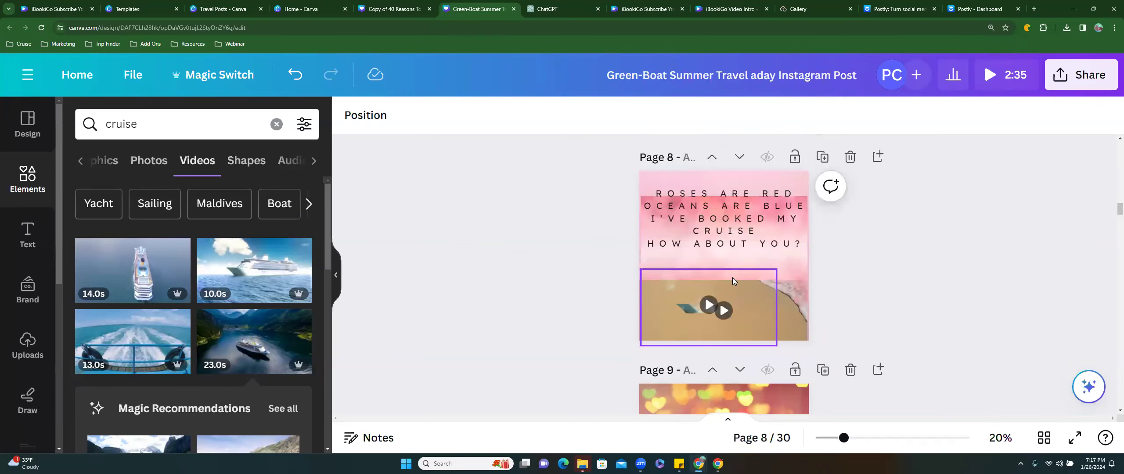
{"action": "scroll", "coordinate": [733, 279], "scroll_direction": "down", "scroll_amount": 2}
{"action": "scroll", "coordinate": [723, 316], "scroll_direction": "down", "scroll_amount": 6}
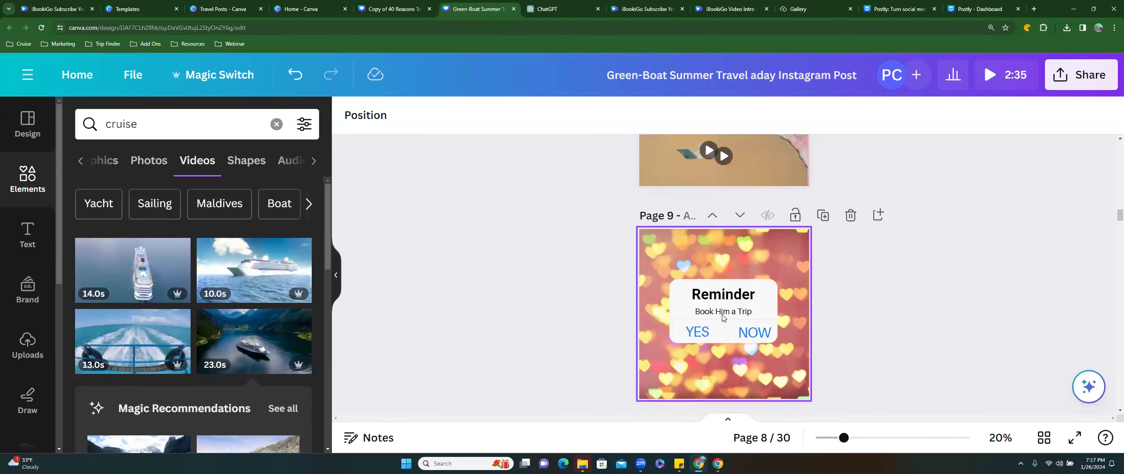
{"action": "scroll", "coordinate": [723, 317], "scroll_direction": "down", "scroll_amount": 7}
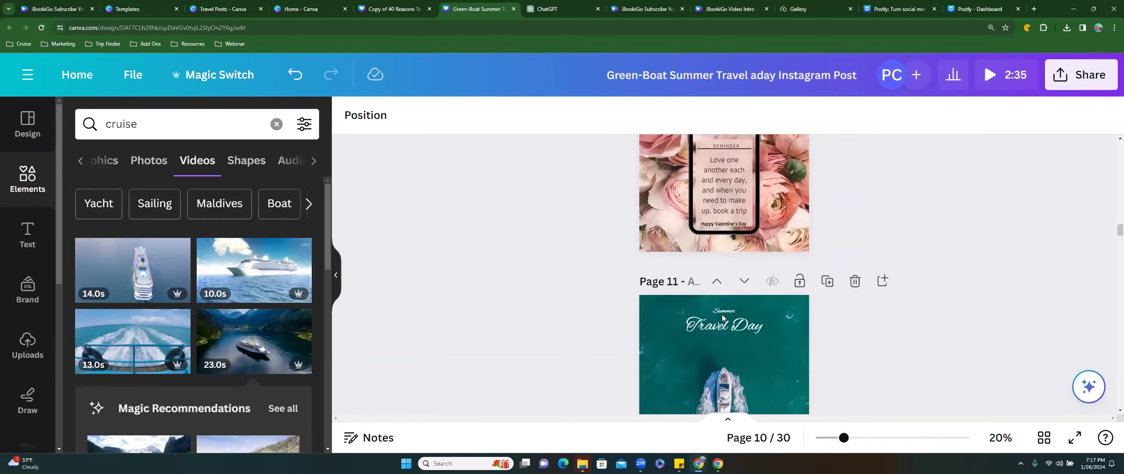
Look through the template pages after page 10 for the next design to adapt
{"action": "scroll", "coordinate": [722, 316], "scroll_direction": "down", "scroll_amount": 7}
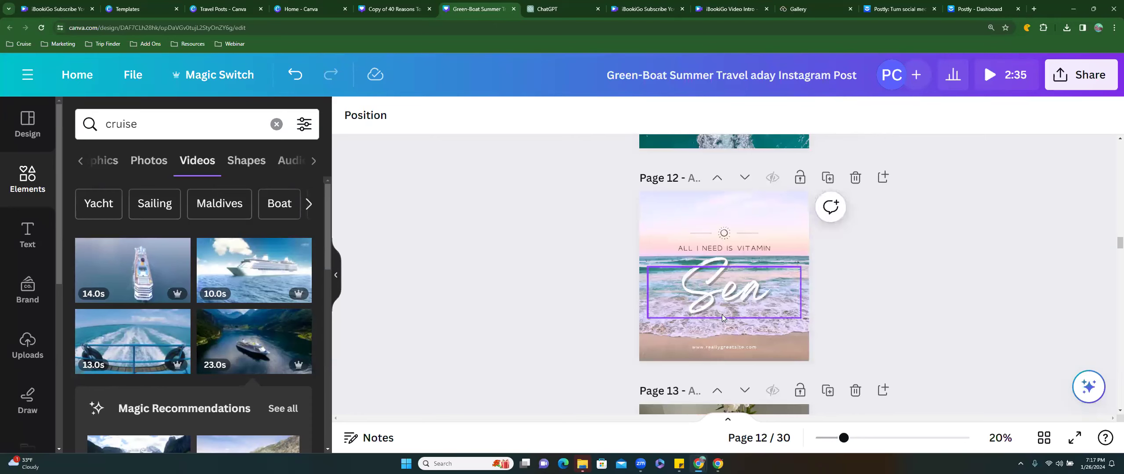
{"action": "scroll", "coordinate": [722, 316], "scroll_direction": "down", "scroll_amount": 5}
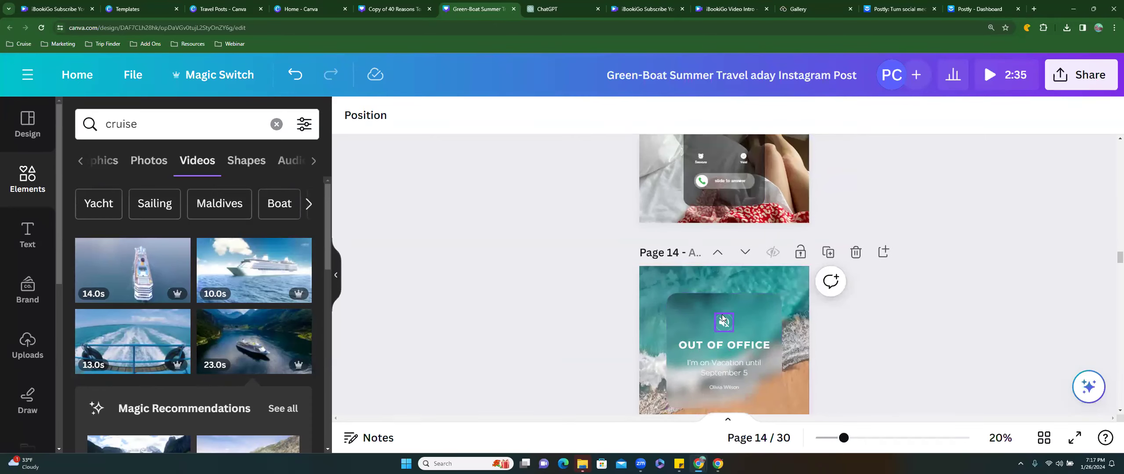
{"action": "scroll", "coordinate": [722, 314], "scroll_direction": "up", "scroll_amount": 12}
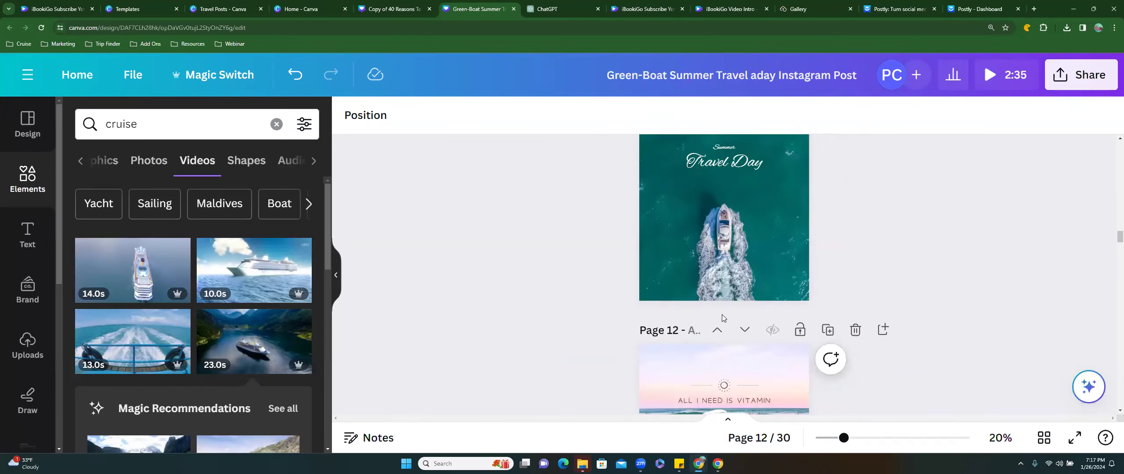
{"action": "scroll", "coordinate": [721, 310], "scroll_direction": "up", "scroll_amount": 2}
{"action": "left_click", "coordinate": [666, 302]}
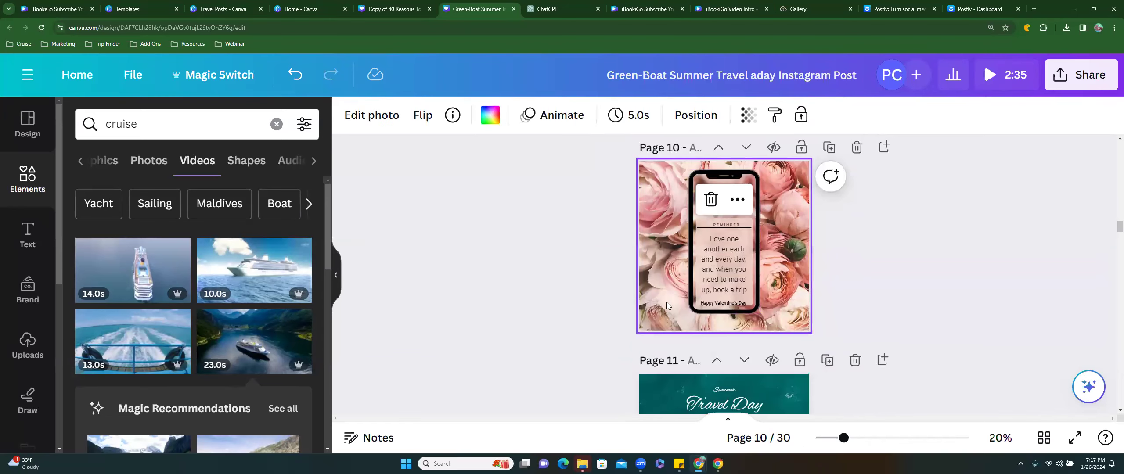
{"action": "scroll", "coordinate": [676, 324], "scroll_direction": "down", "scroll_amount": 15}
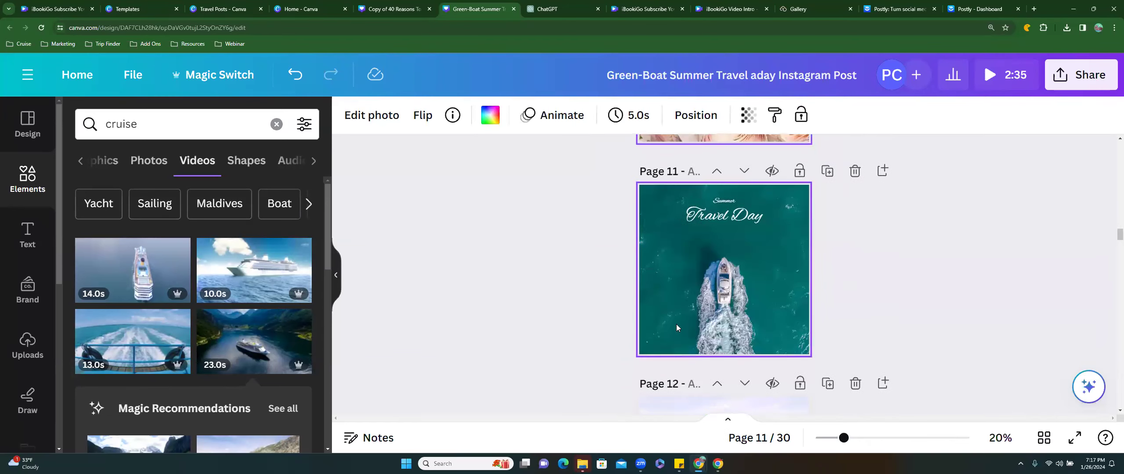
{"action": "scroll", "coordinate": [676, 327], "scroll_direction": "down", "scroll_amount": 10}
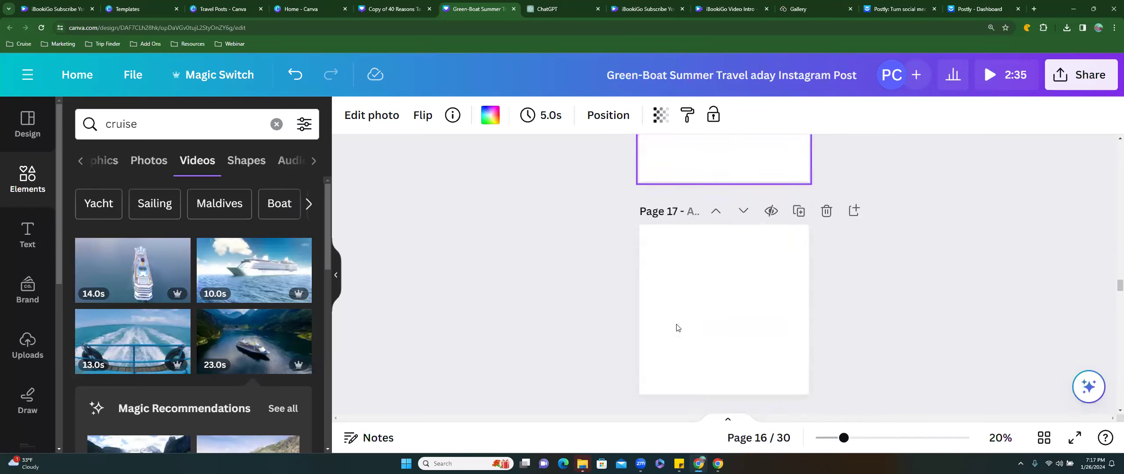
{"action": "scroll", "coordinate": [677, 328], "scroll_direction": "up", "scroll_amount": 18}
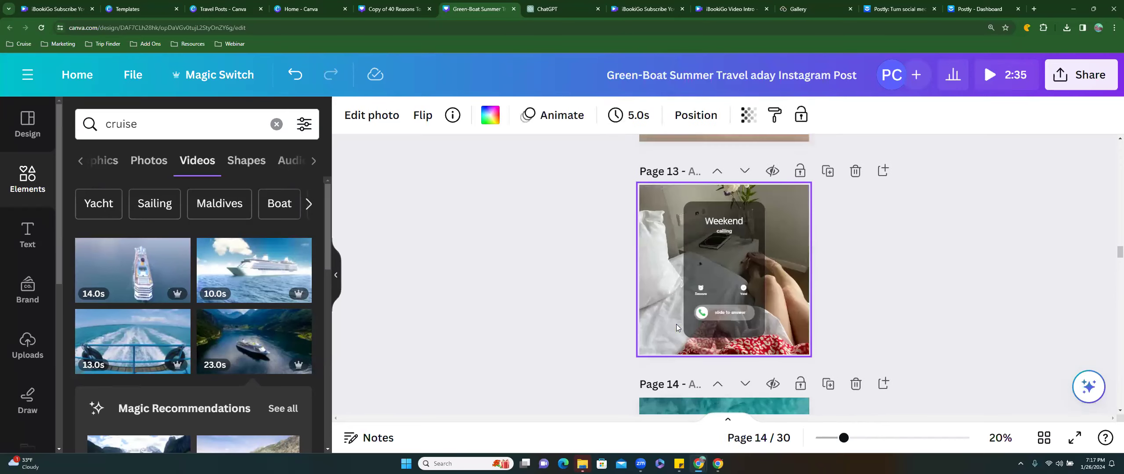
Move the "All I need is vitamin Sea" page up one position so it becomes page 11
{"action": "scroll", "coordinate": [676, 327], "scroll_direction": "down", "scroll_amount": 3}
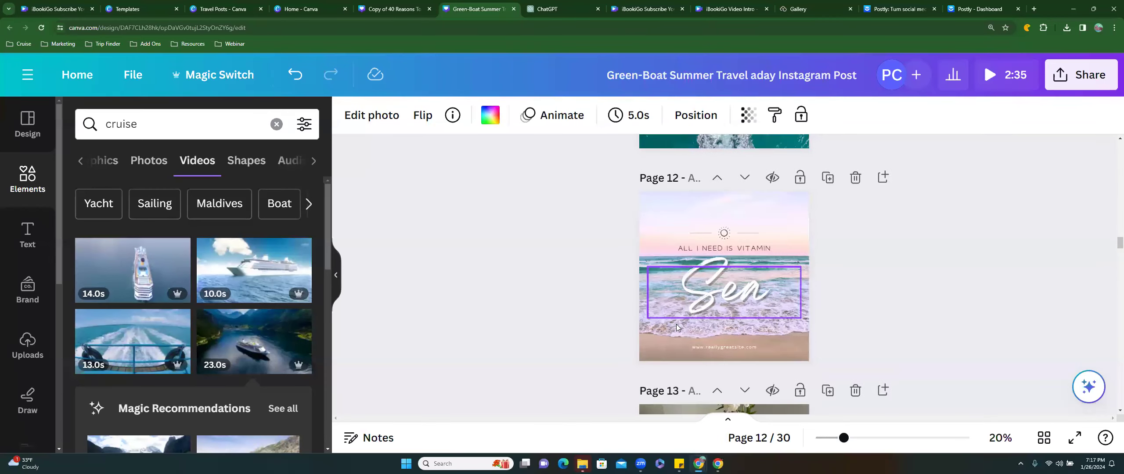
{"action": "left_click", "coordinate": [716, 180]}
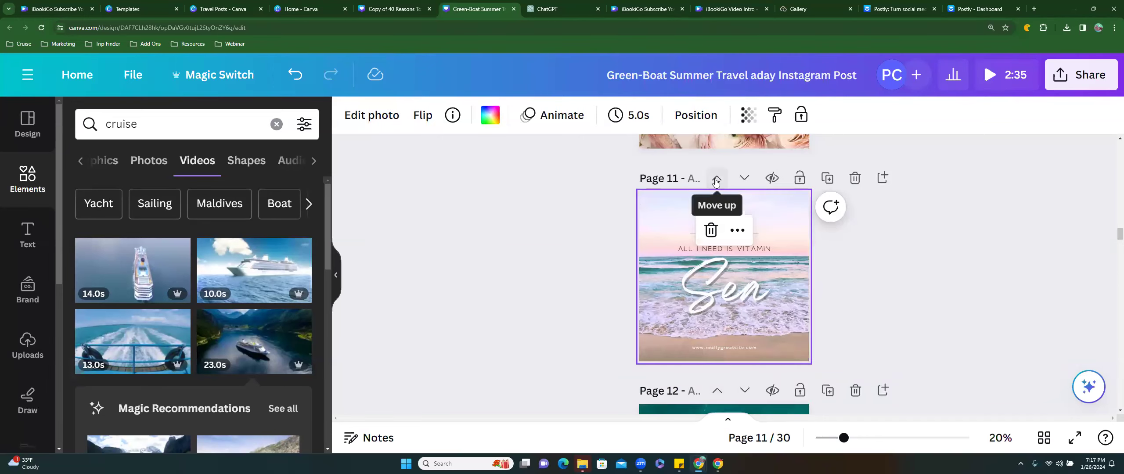
{"action": "scroll", "coordinate": [701, 281], "scroll_direction": "up", "scroll_amount": 4}
{"action": "scroll", "coordinate": [709, 316], "scroll_direction": "down", "scroll_amount": 3}
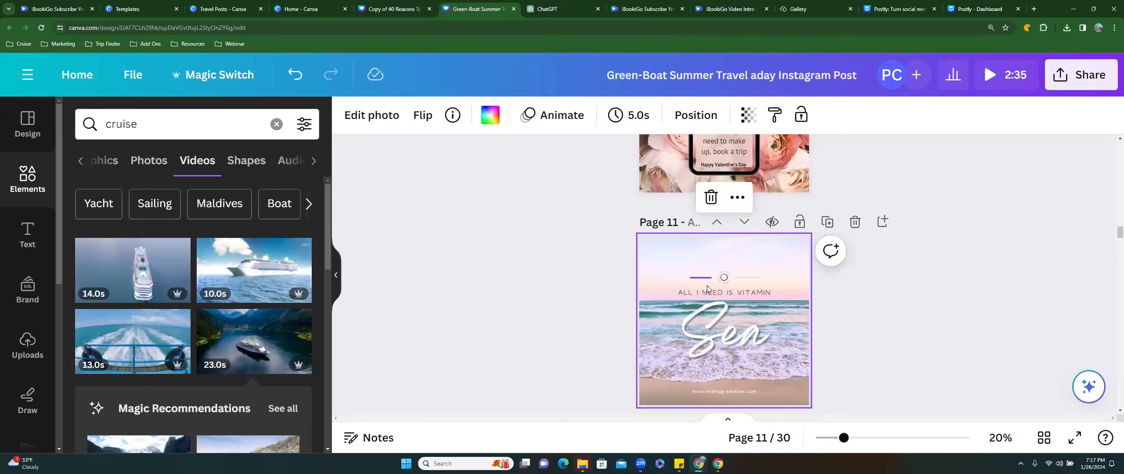
{"action": "left_click", "coordinate": [719, 393]}
{"action": "left_click", "coordinate": [720, 392]}
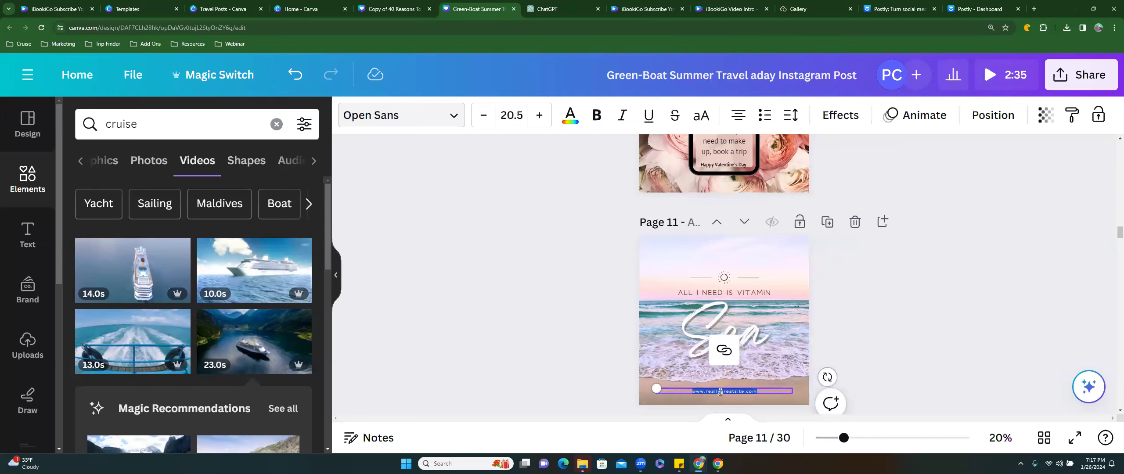
{"action": "left_click", "coordinate": [868, 327]}
{"action": "scroll", "coordinate": [758, 341], "scroll_direction": "down", "scroll_amount": 4}
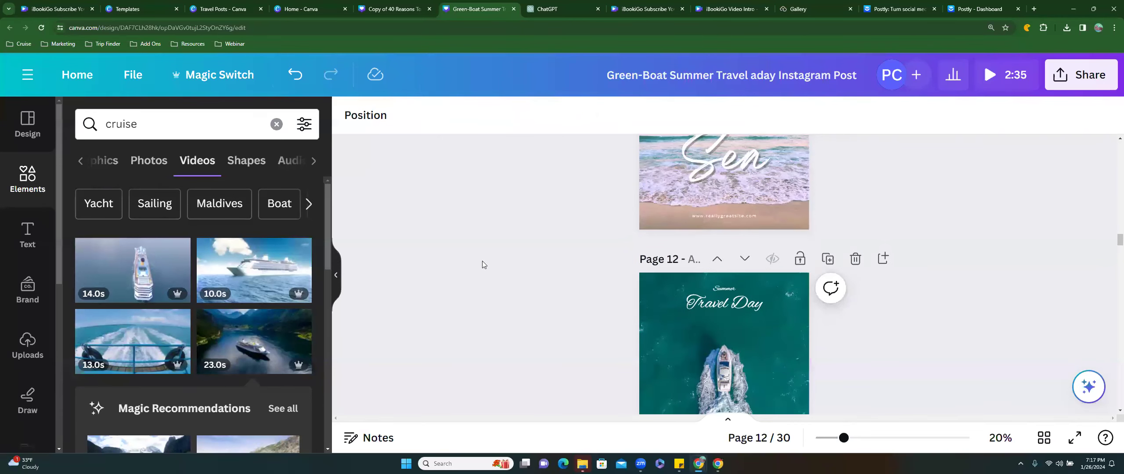
Search the element videos for "valentines day travel post"
{"action": "left_click", "coordinate": [71, 124]}
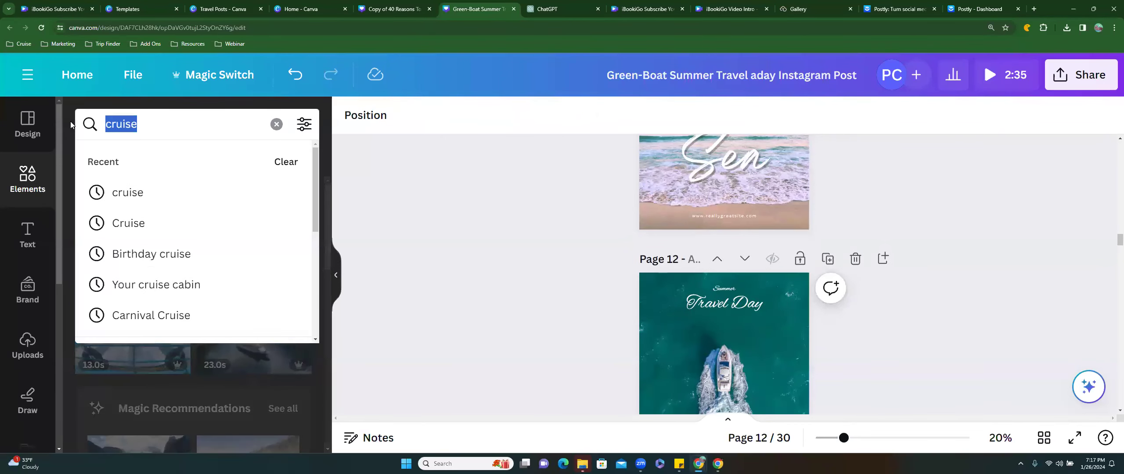
{"action": "type", "text": "valen"}
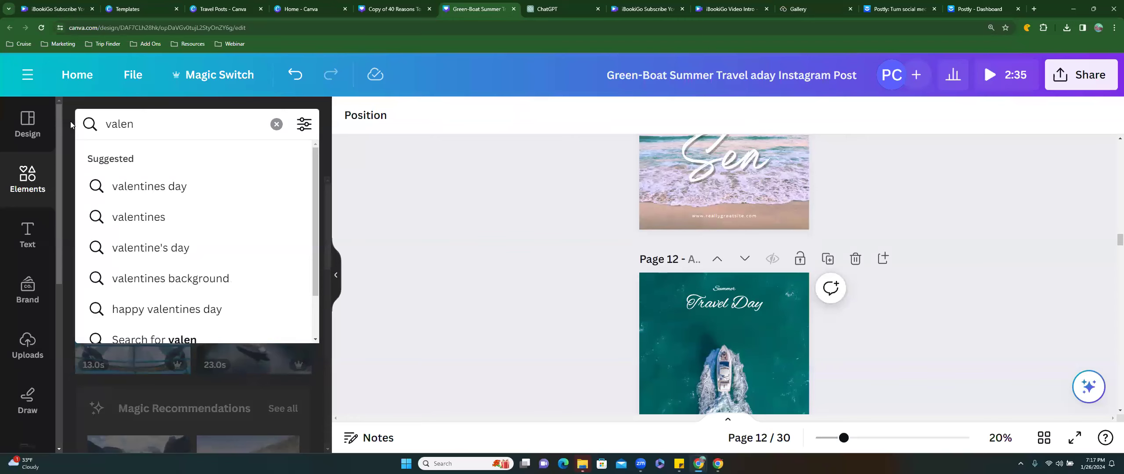
{"action": "type", "text": "tines day tra"}
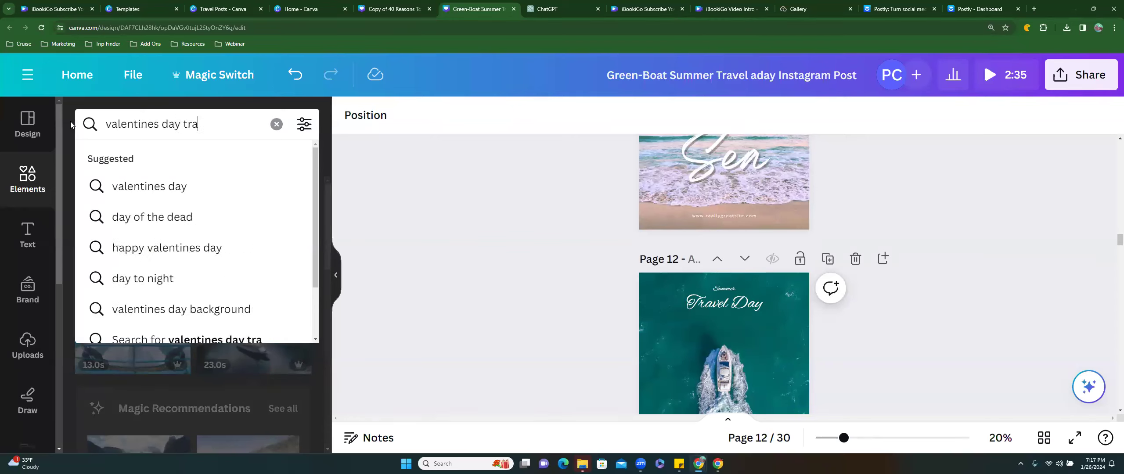
{"action": "type", "text": "vel post"}
{"action": "key", "text": "Return"}
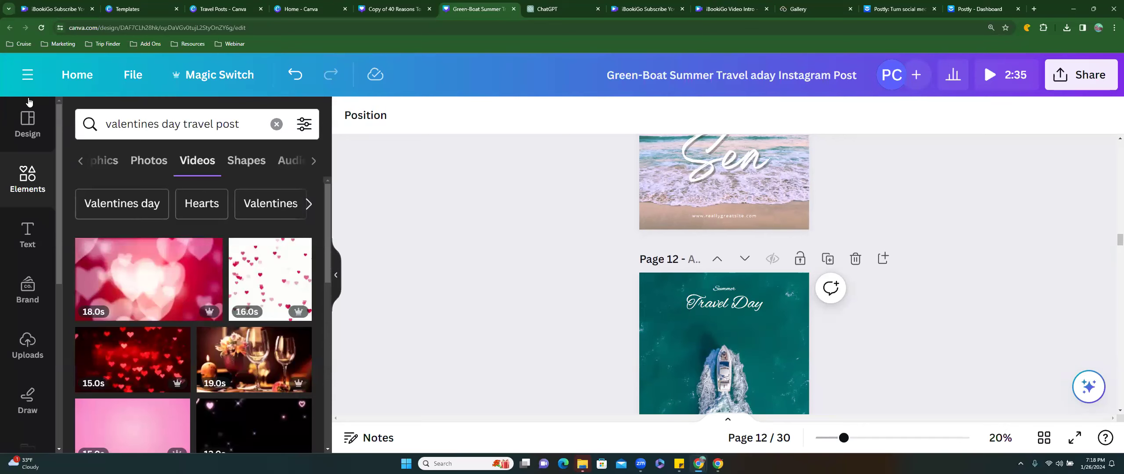
Search the design templates for "valentines day travel agent post"
{"action": "left_click", "coordinate": [26, 115]}
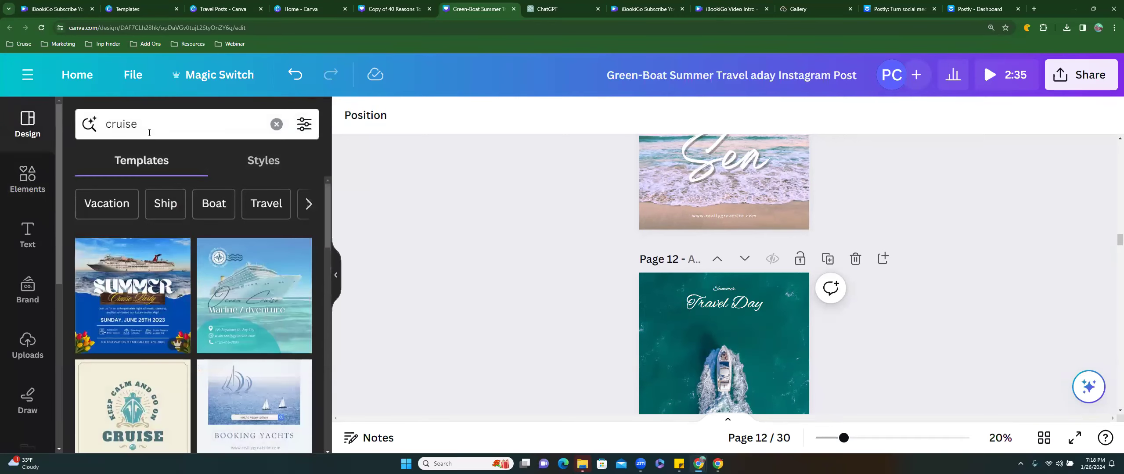
{"action": "left_click", "coordinate": [148, 128]}
{"action": "key", "text": "BackSpace"}
{"action": "key", "text": "BackSpace"}
{"action": "key", "text": "BackSpace"}
{"action": "key", "text": "BackSpace"}
{"action": "key", "text": "BackSpace"}
{"action": "key", "text": "BackSpace"}
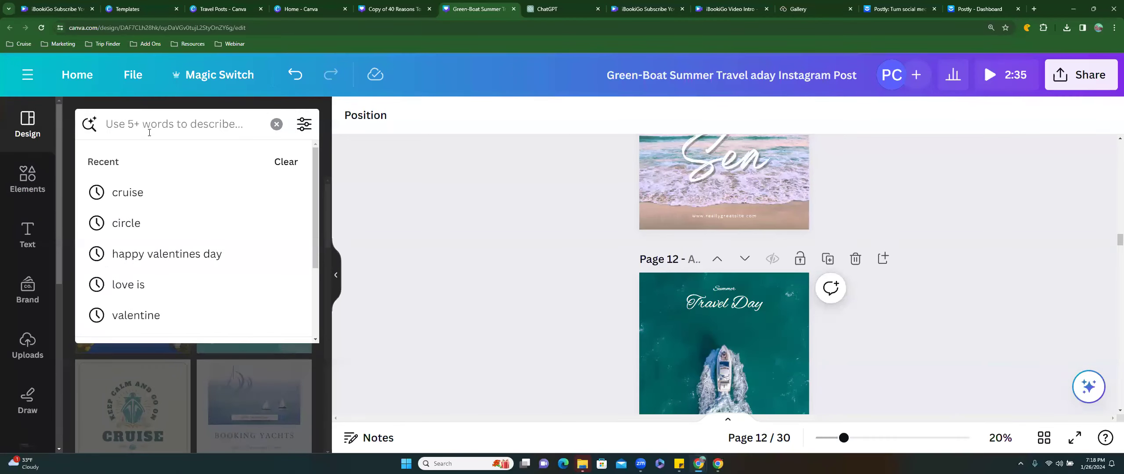
{"action": "type", "text": "valentines d"}
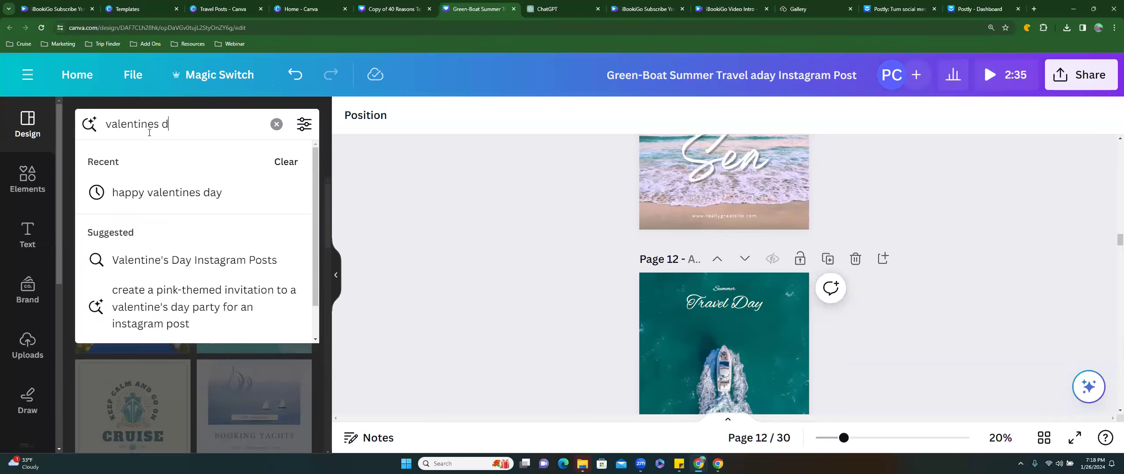
{"action": "type", "text": "ay travel agent post"}
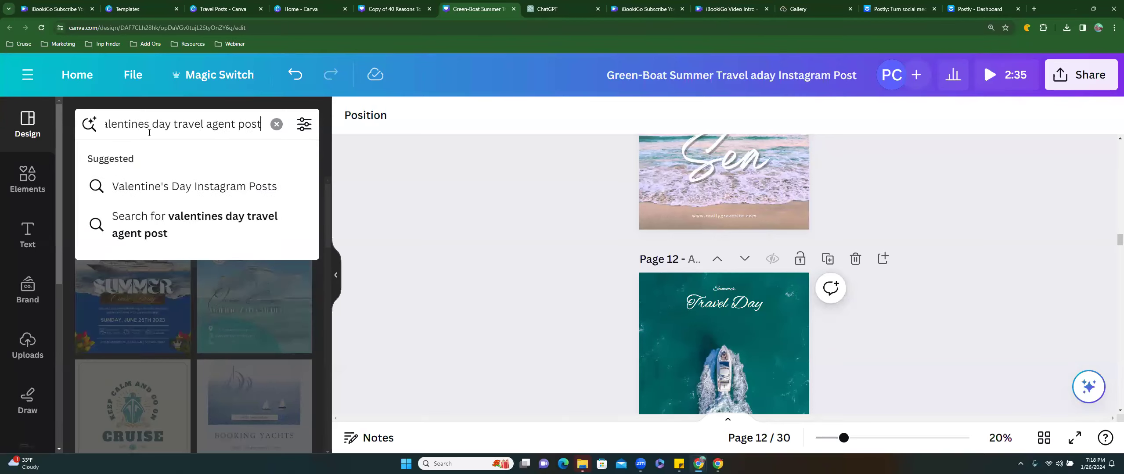
{"action": "key", "text": "Return"}
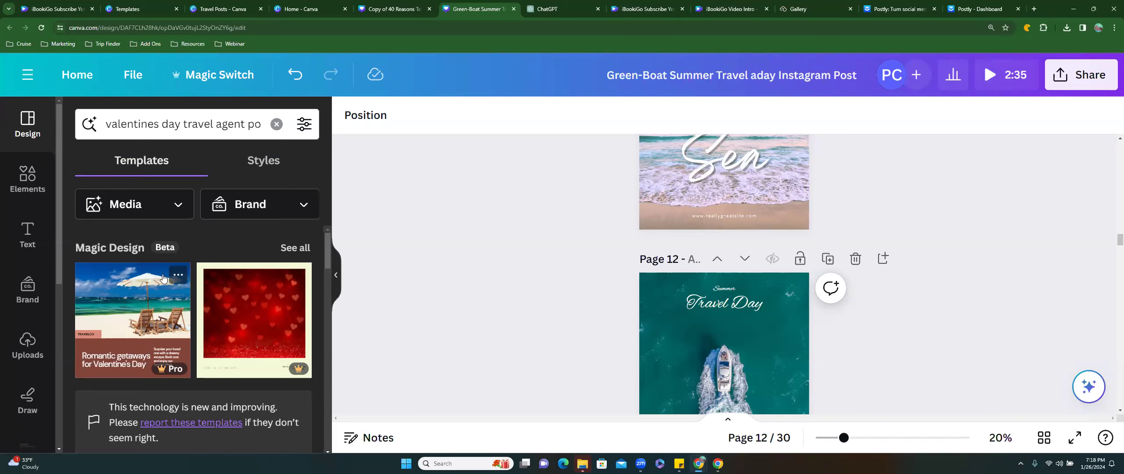
Try the "Romantic getaways for Valentine's Day" template on page 12, and undo the replacement of the Travel Day design
{"action": "left_click", "coordinate": [180, 274]}
{"action": "left_click", "coordinate": [182, 270]}
{"action": "left_click", "coordinate": [177, 276]}
{"action": "right_click", "coordinate": [176, 277]}
{"action": "left_click", "coordinate": [115, 290]}
{"action": "left_click", "coordinate": [114, 291]}
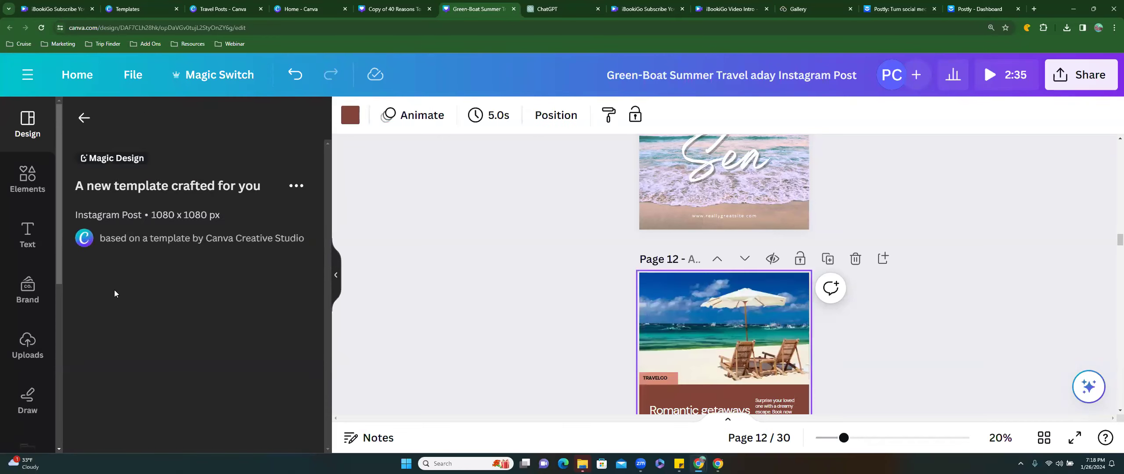
{"action": "left_click", "coordinate": [294, 76]}
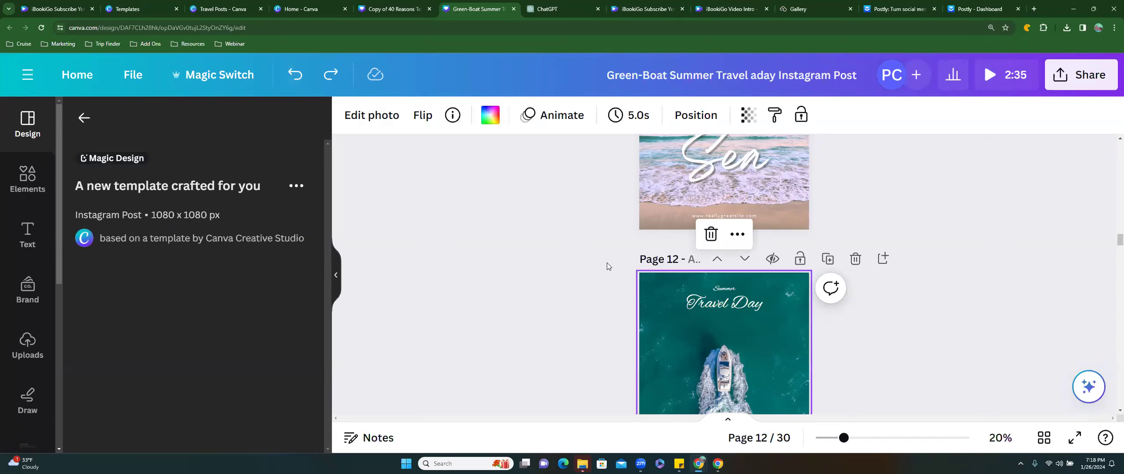
Apply the "Romantic getaways for Valentine's Day" Magic Design template to the blank page 16
{"action": "scroll", "coordinate": [607, 263], "scroll_direction": "down", "scroll_amount": 15}
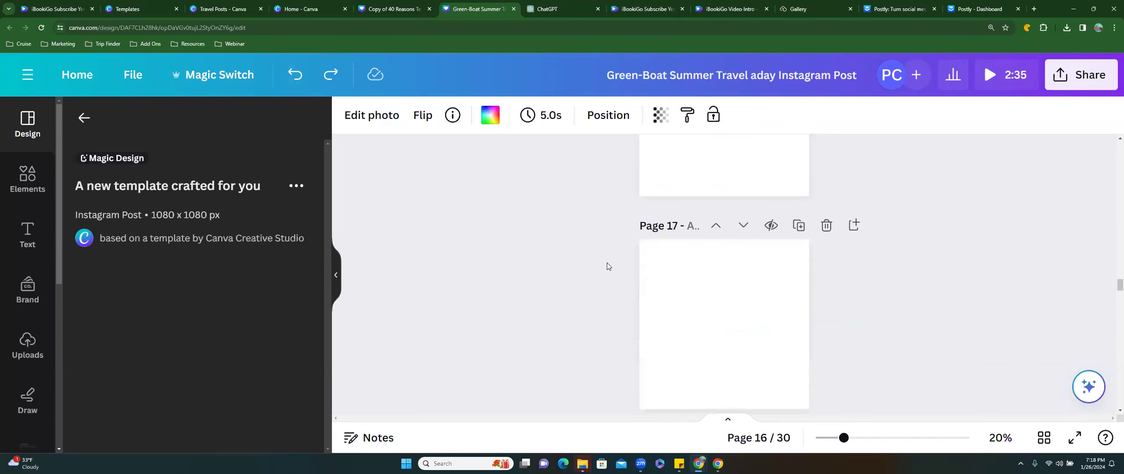
{"action": "left_click", "coordinate": [689, 202]}
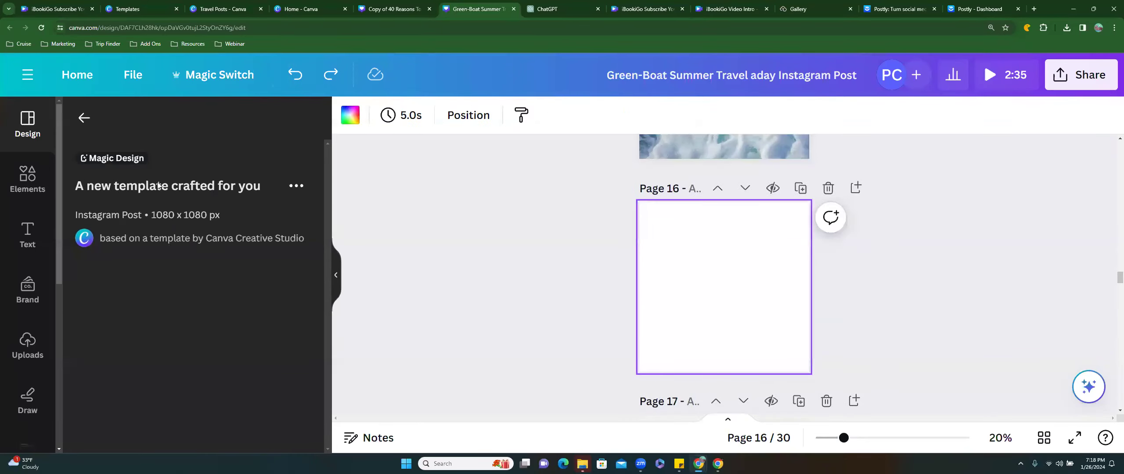
{"action": "left_click", "coordinate": [84, 117]}
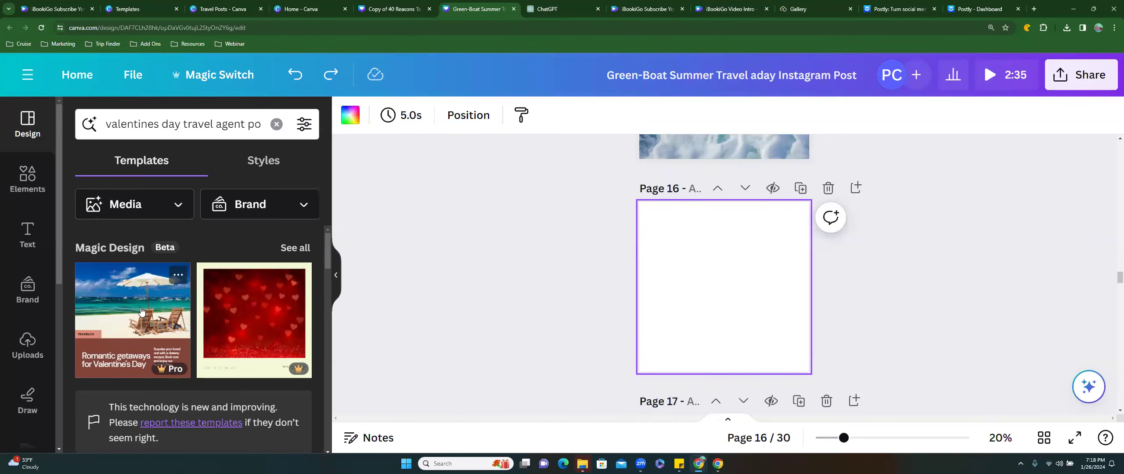
{"action": "left_click", "coordinate": [133, 293]}
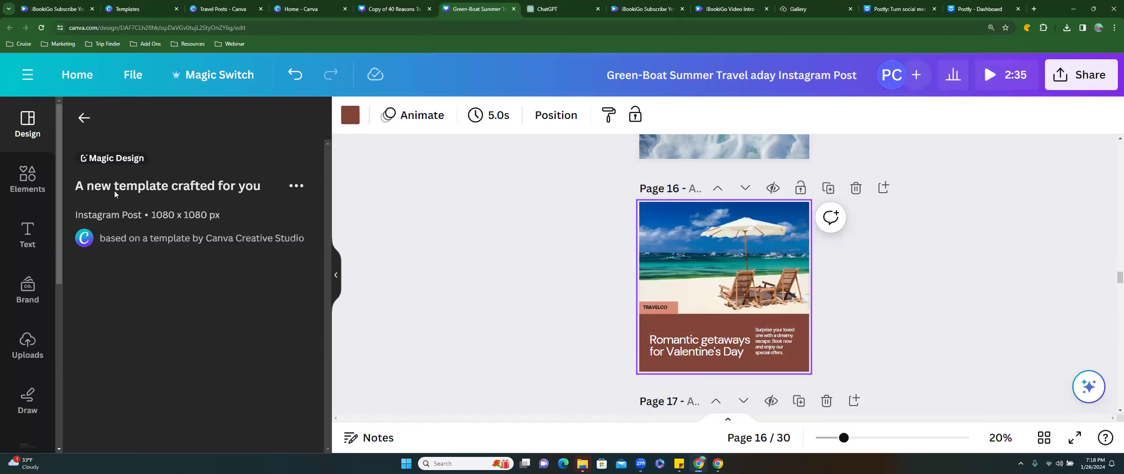
{"action": "left_click", "coordinate": [84, 117]}
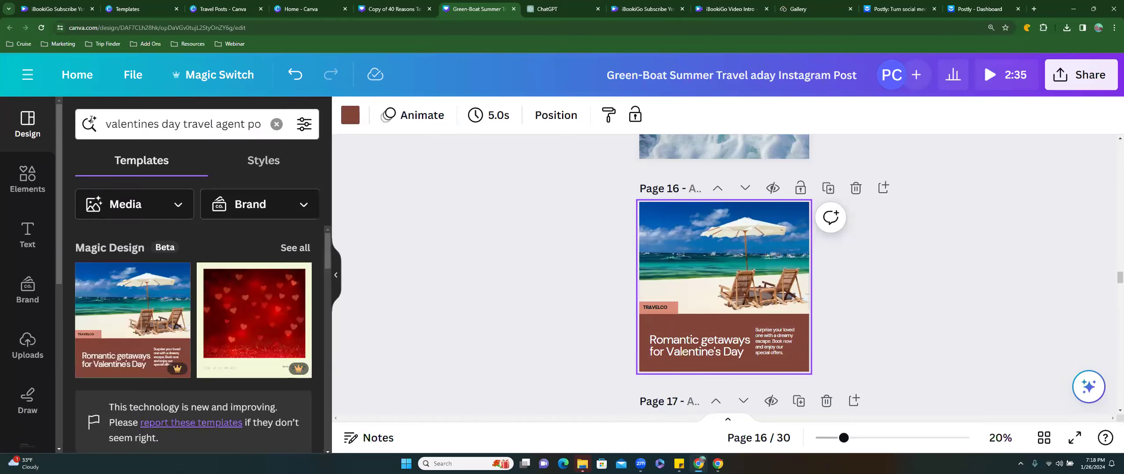
Show all Magic Design results and apply the "Surprise your Valentine with a romantic trip" template to the blank page 17
{"action": "left_click", "coordinate": [294, 248]}
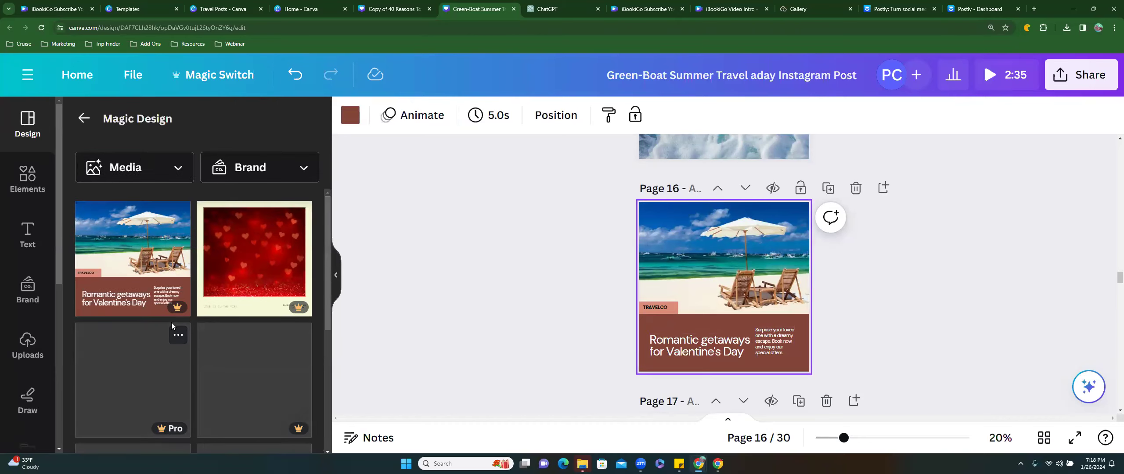
{"action": "scroll", "coordinate": [171, 325], "scroll_direction": "down", "scroll_amount": 1}
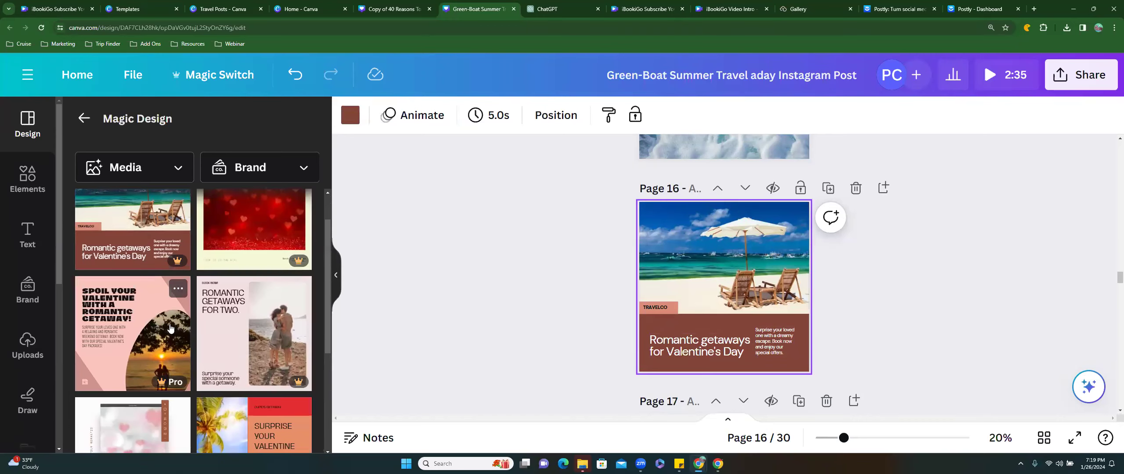
{"action": "scroll", "coordinate": [171, 329], "scroll_direction": "down", "scroll_amount": 2}
{"action": "scroll", "coordinate": [170, 328], "scroll_direction": "down", "scroll_amount": 2}
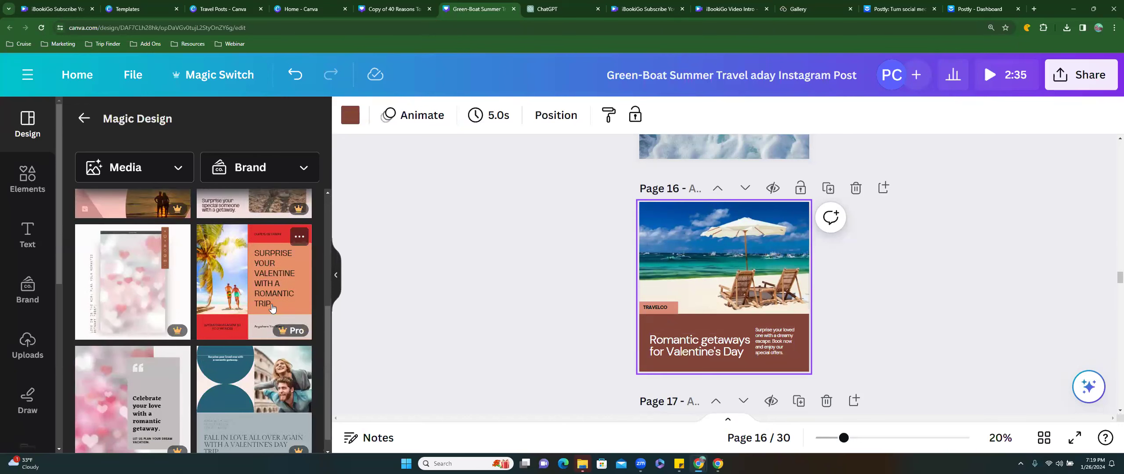
{"action": "scroll", "coordinate": [272, 308], "scroll_direction": "down", "scroll_amount": 1}
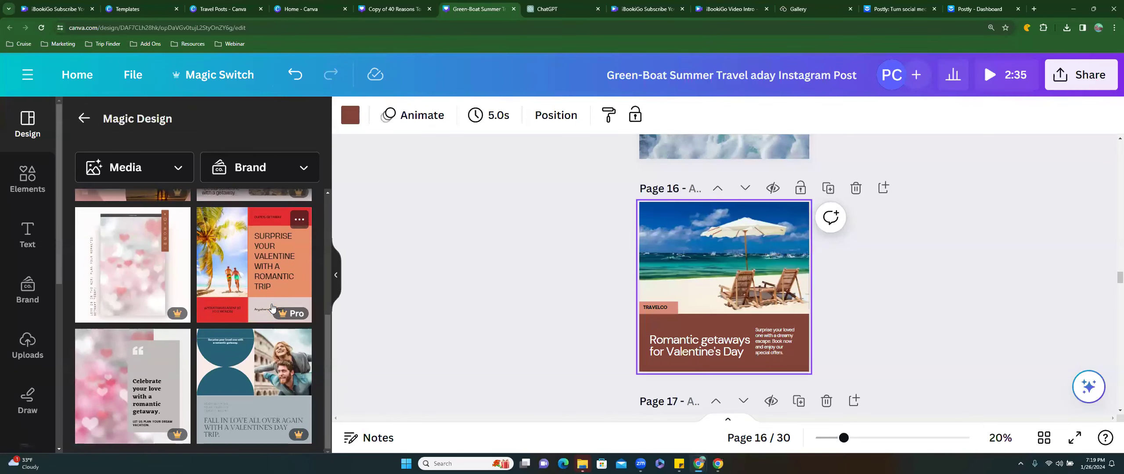
{"action": "scroll", "coordinate": [611, 320], "scroll_direction": "down", "scroll_amount": 4}
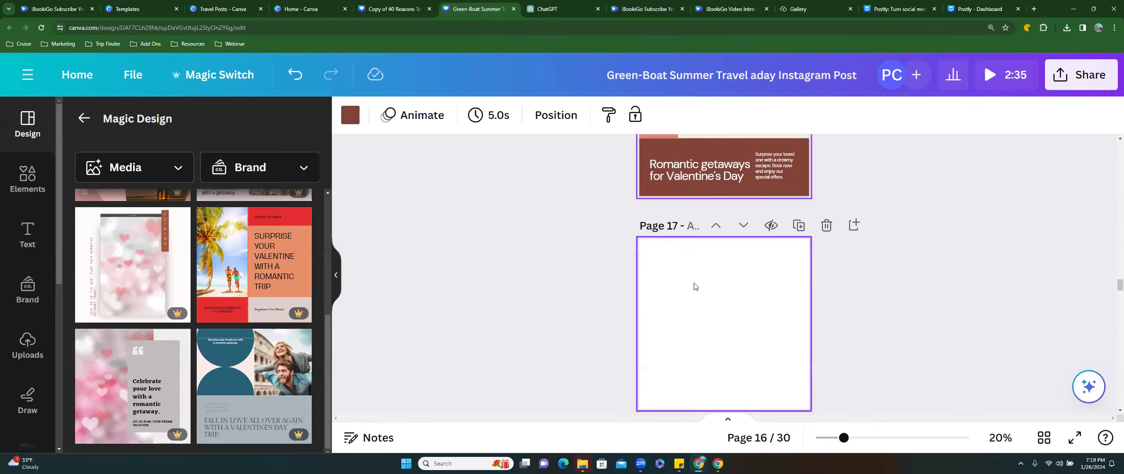
{"action": "left_click", "coordinate": [221, 262]}
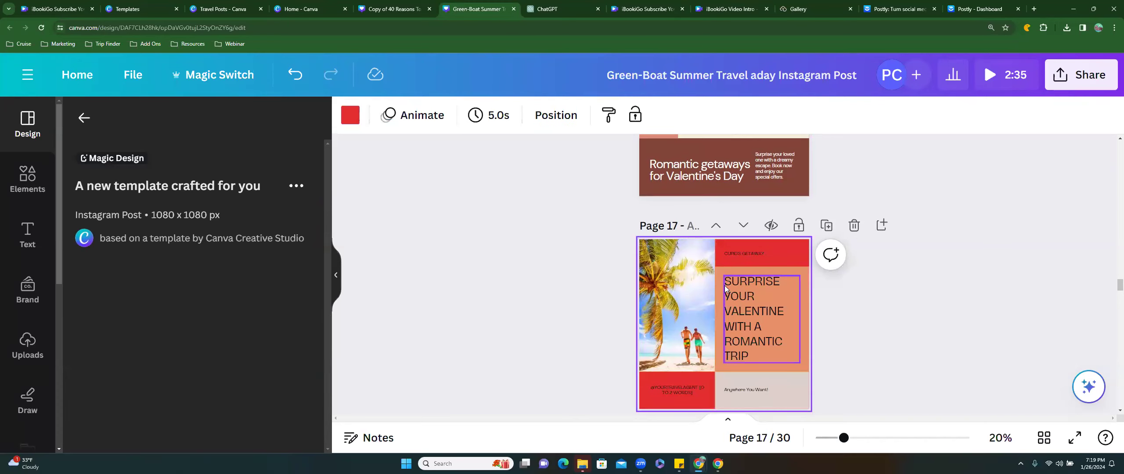
{"action": "left_click", "coordinate": [84, 118]}
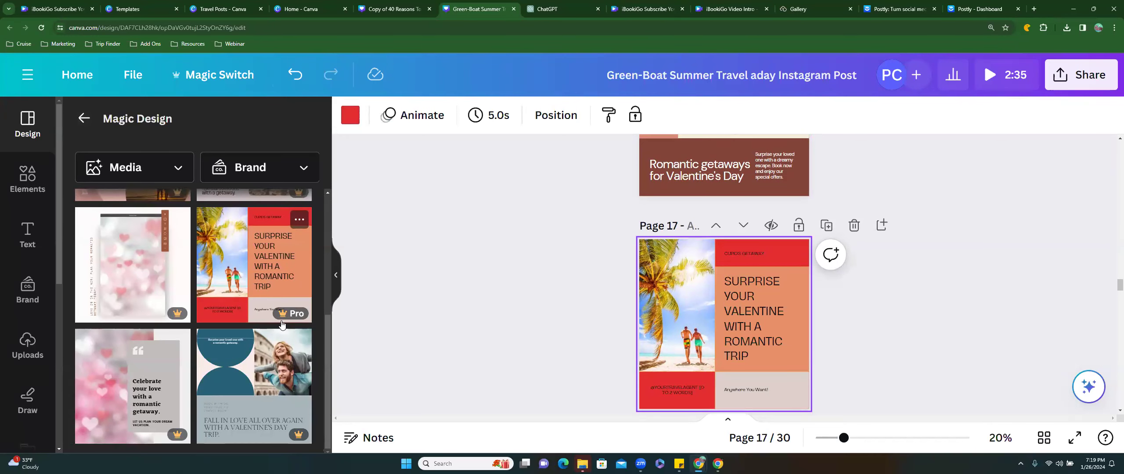
Examine the remaining Magic Design templates and review the pages before the newly filled pages 16 and 17
{"action": "scroll", "coordinate": [268, 330], "scroll_direction": "up", "scroll_amount": 5}
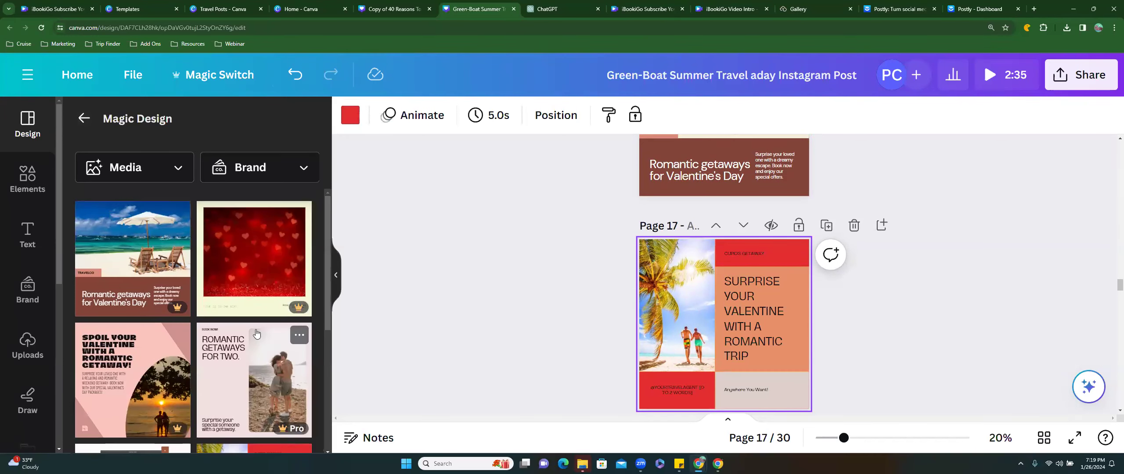
{"action": "scroll", "coordinate": [255, 332], "scroll_direction": "down", "scroll_amount": 4}
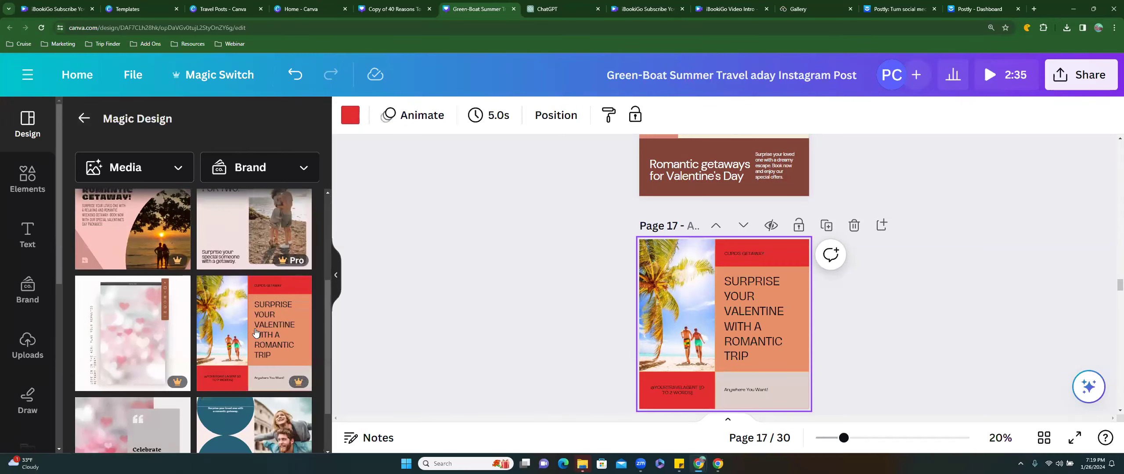
{"action": "scroll", "coordinate": [255, 332], "scroll_direction": "down", "scroll_amount": 2}
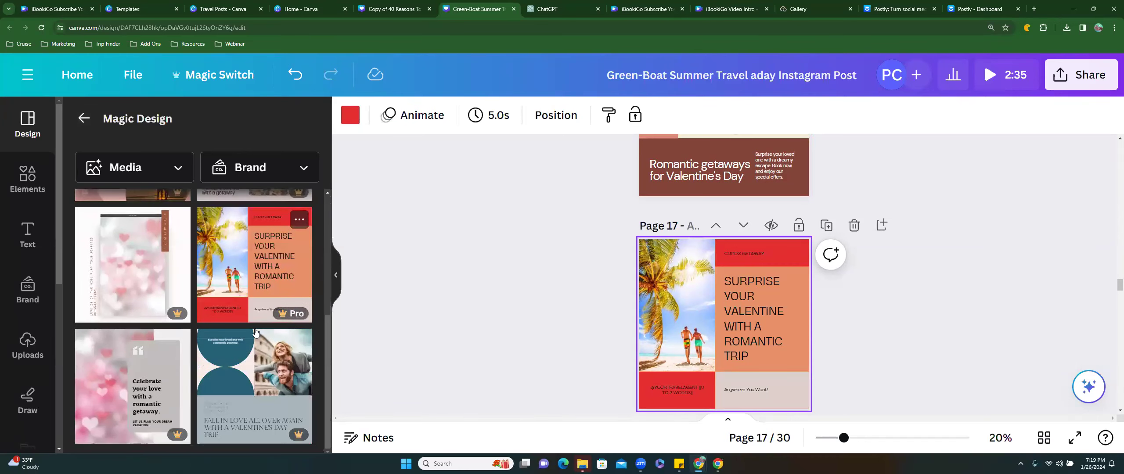
{"action": "scroll", "coordinate": [697, 281], "scroll_direction": "up", "scroll_amount": 4}
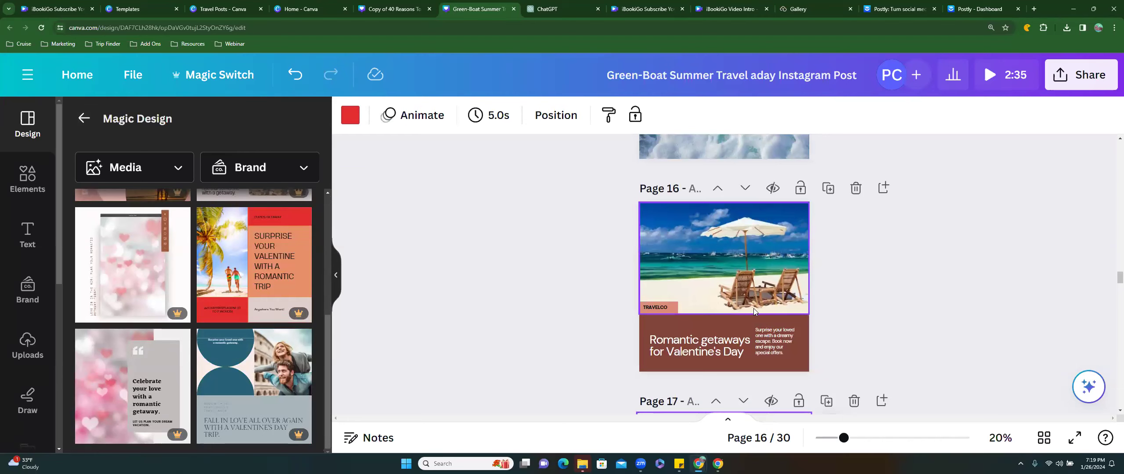
{"action": "left_click", "coordinate": [651, 309]}
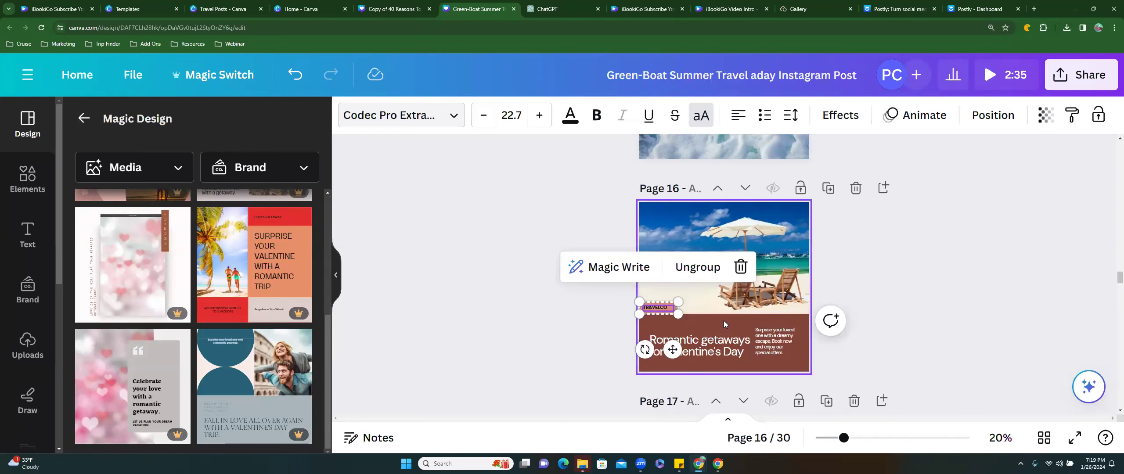
{"action": "left_click", "coordinate": [724, 324]}
{"action": "scroll", "coordinate": [730, 298], "scroll_direction": "up", "scroll_amount": 5}
{"action": "scroll", "coordinate": [730, 297], "scroll_direction": "up", "scroll_amount": 15}
{"action": "scroll", "coordinate": [731, 297], "scroll_direction": "up", "scroll_amount": 3}
Move the "Surprise your Valentine with a romantic trip" page from position 17 up to position 11
{"action": "scroll", "coordinate": [731, 297], "scroll_direction": "down", "scroll_amount": 15}
{"action": "scroll", "coordinate": [730, 298], "scroll_direction": "down", "scroll_amount": 15}
{"action": "scroll", "coordinate": [731, 298], "scroll_direction": "up", "scroll_amount": 2}
{"action": "left_click", "coordinate": [703, 303]}
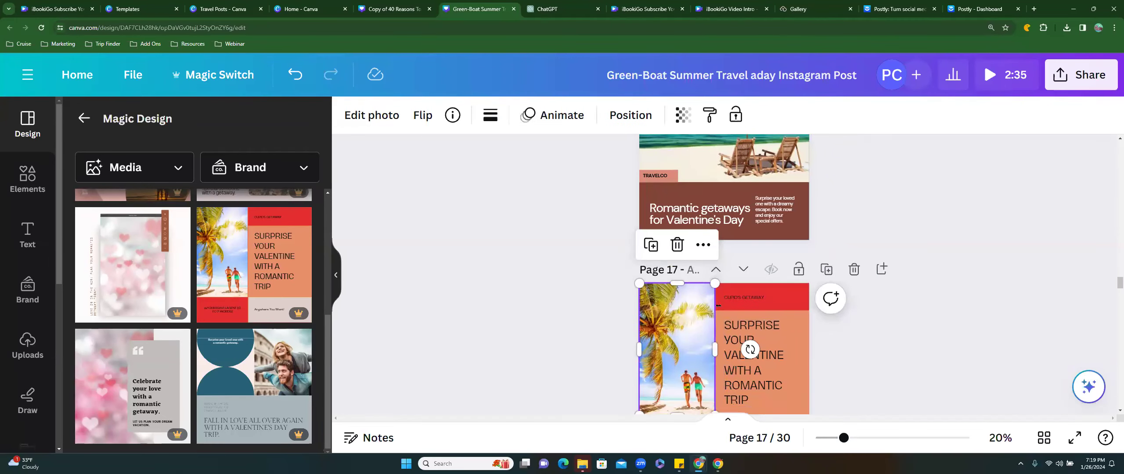
{"action": "left_click", "coordinate": [719, 271]}
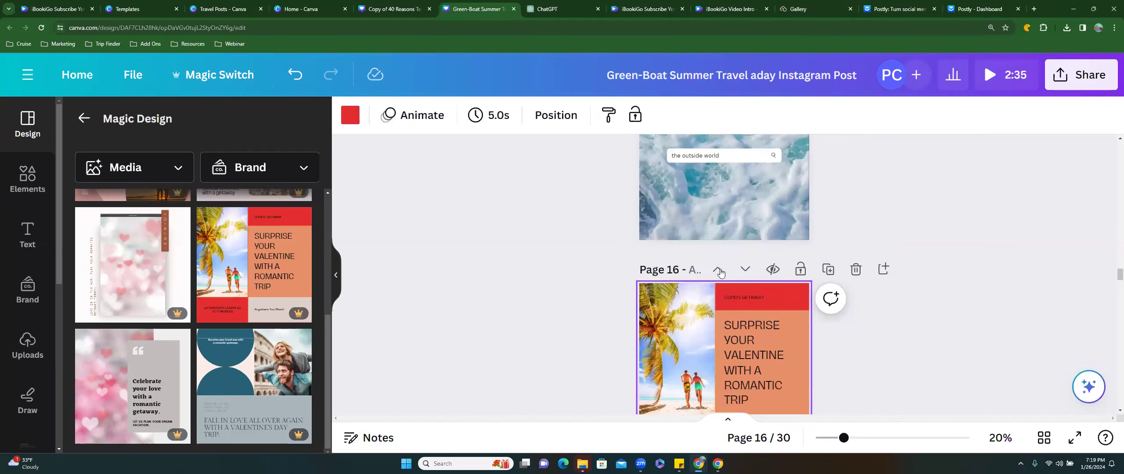
{"action": "left_click", "coordinate": [718, 270]}
{"action": "left_click", "coordinate": [719, 271]}
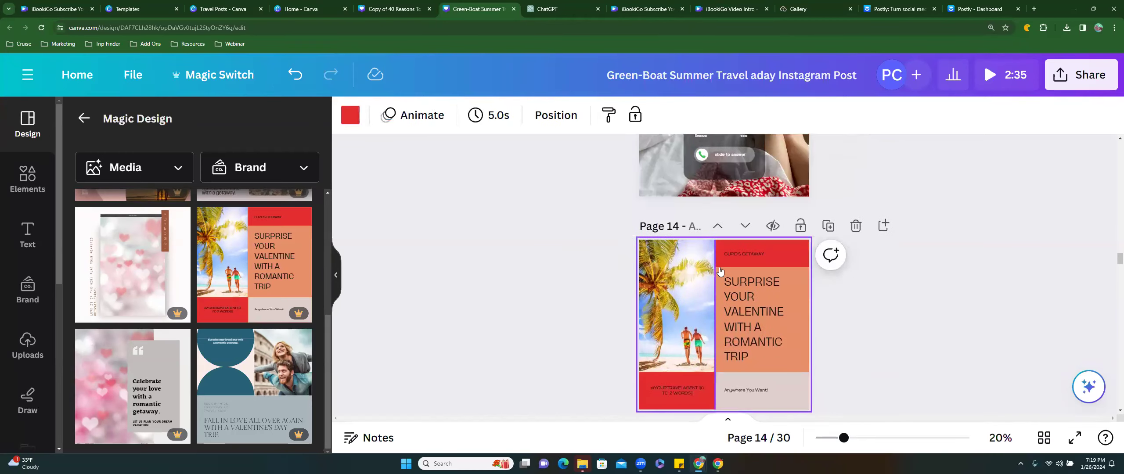
{"action": "left_click", "coordinate": [718, 270]}
{"action": "left_click", "coordinate": [718, 270]}
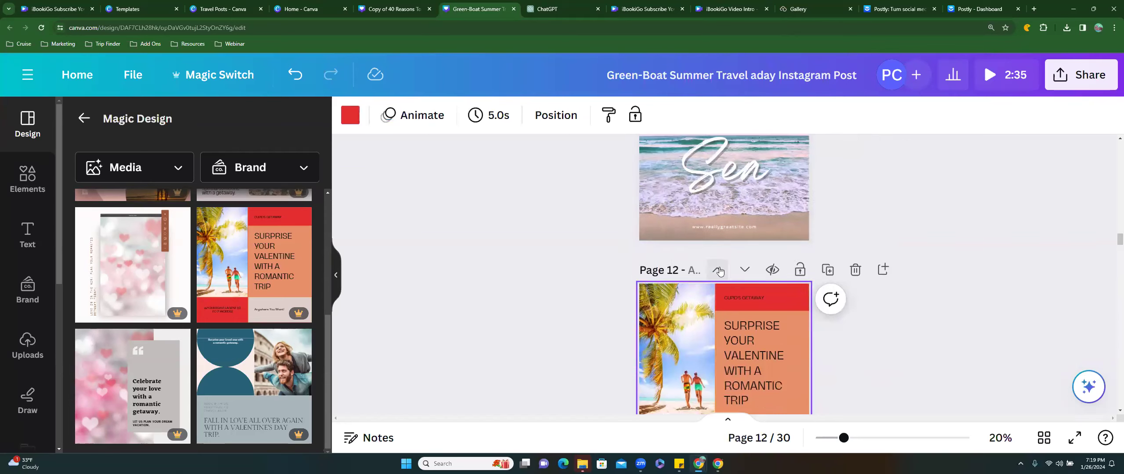
{"action": "left_click", "coordinate": [718, 270]}
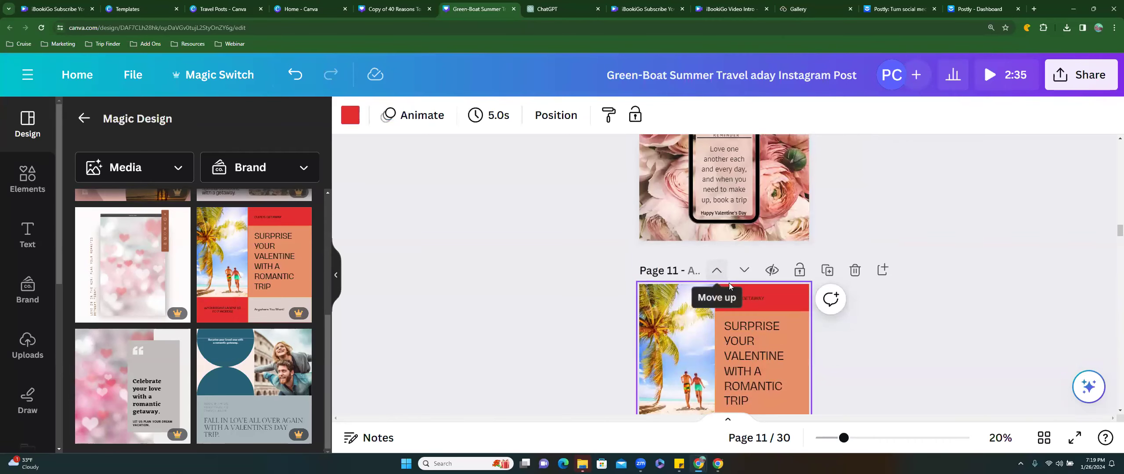
Search the elements library for "last minute gift idea" to find a graphic for page 11
{"action": "scroll", "coordinate": [780, 341], "scroll_direction": "down", "scroll_amount": 1}
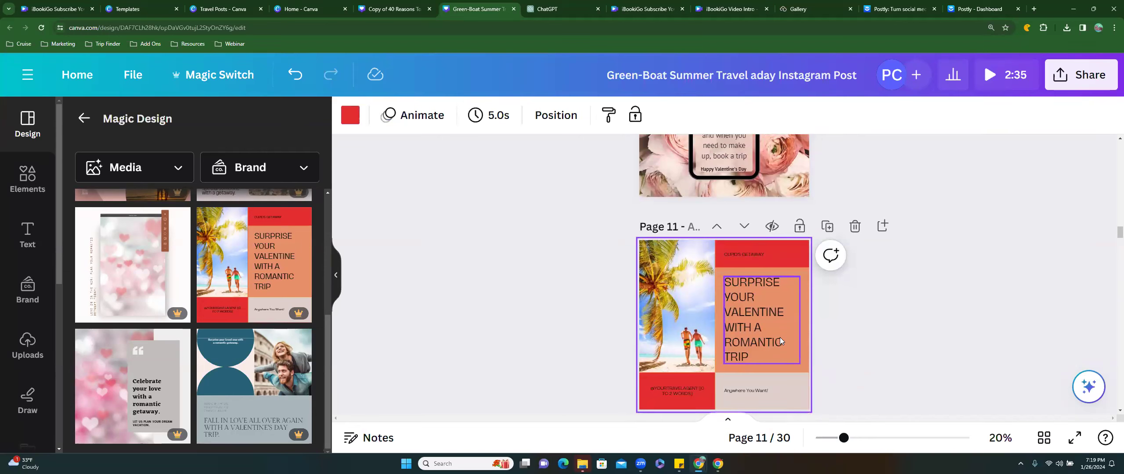
{"action": "left_click", "coordinate": [725, 255]}
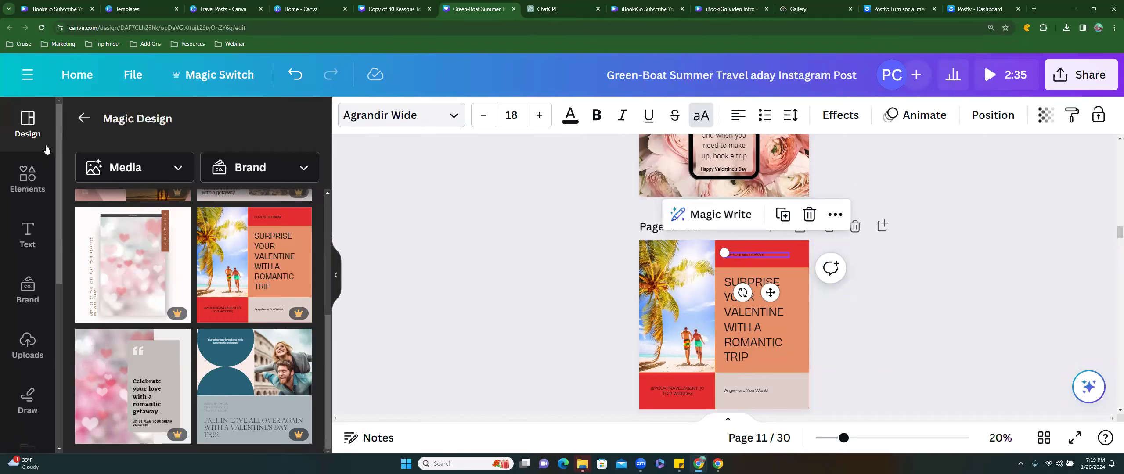
{"action": "left_click", "coordinate": [22, 178]}
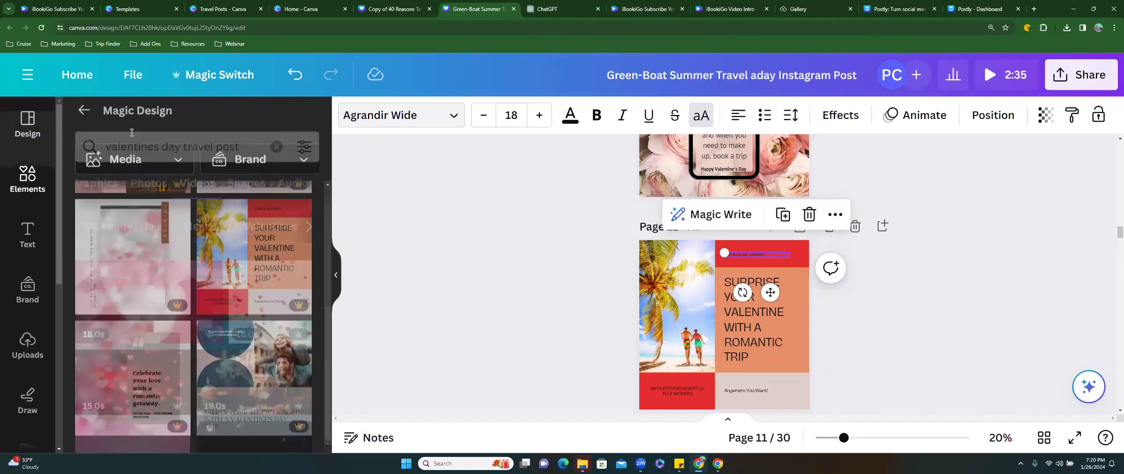
{"action": "left_click", "coordinate": [276, 124]}
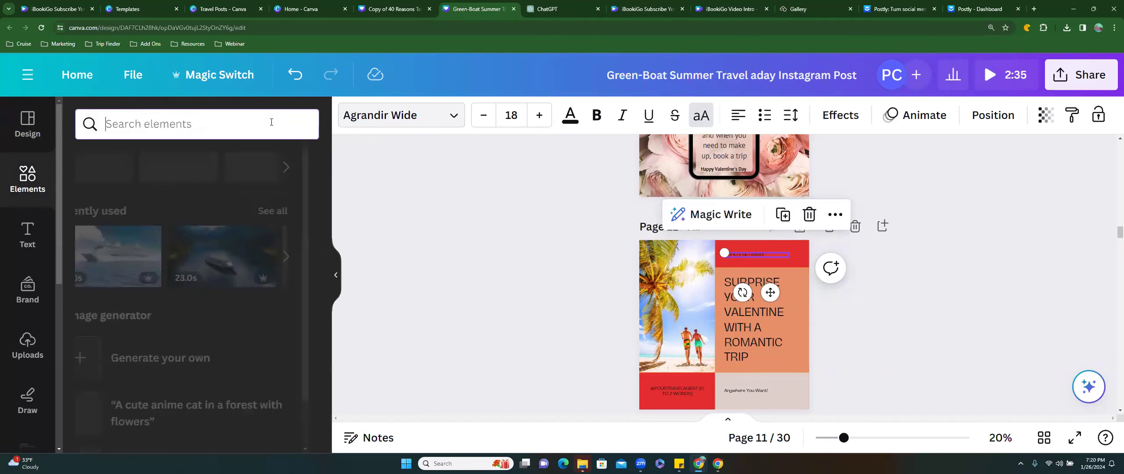
{"action": "type", "text": "last min"}
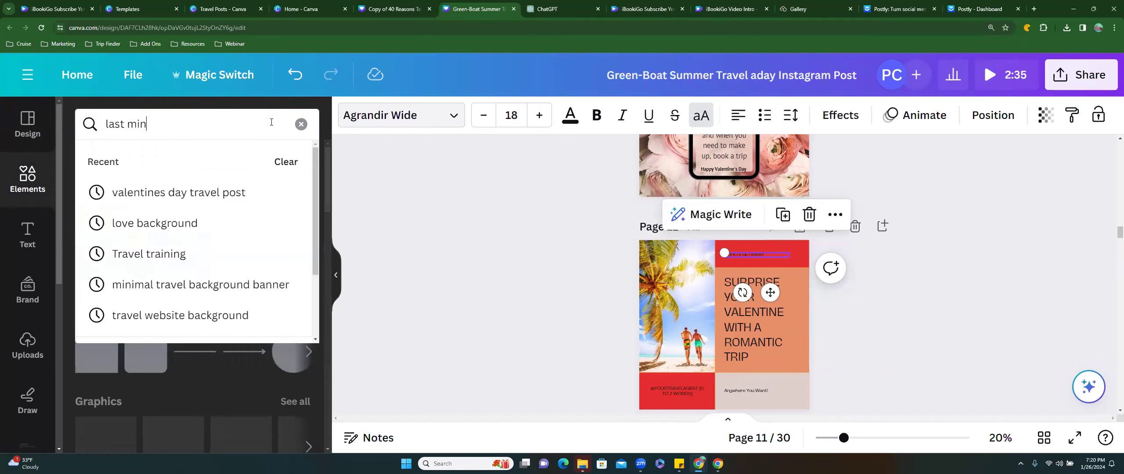
{"action": "type", "text": "ute gift idea"}
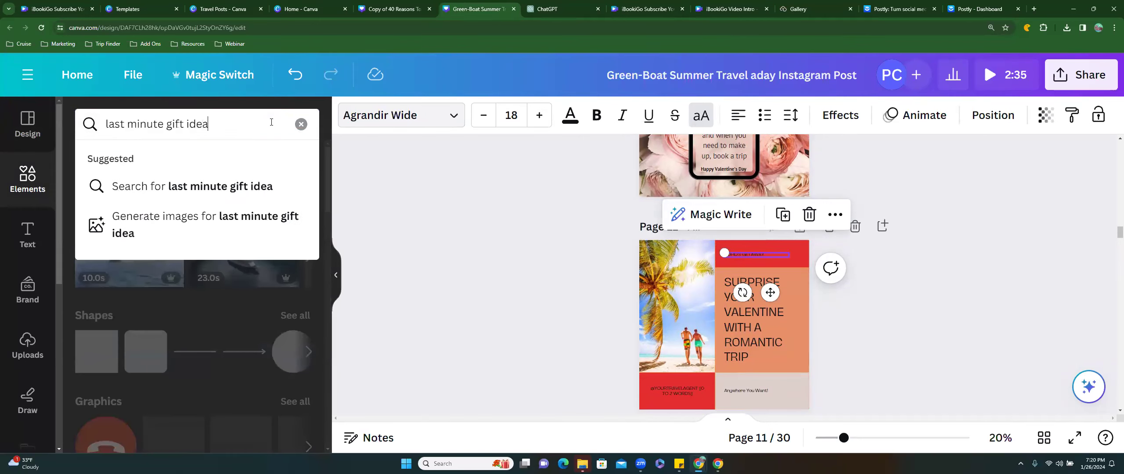
{"action": "key", "text": "Return"}
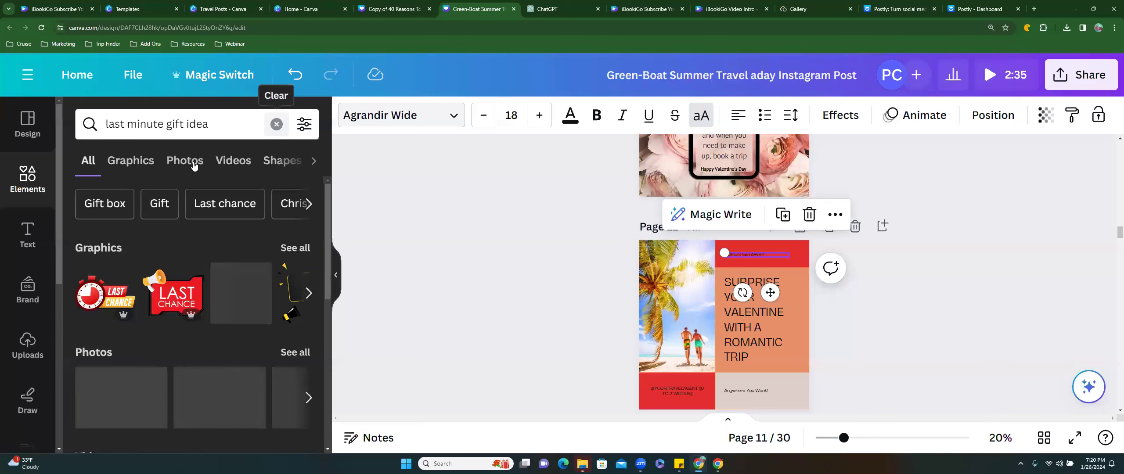
Add the stopwatch "Last Chance" graphic to page 11, shrink it, and put it in the lower red block in place of the travel agent text
{"action": "left_click", "coordinate": [102, 303]}
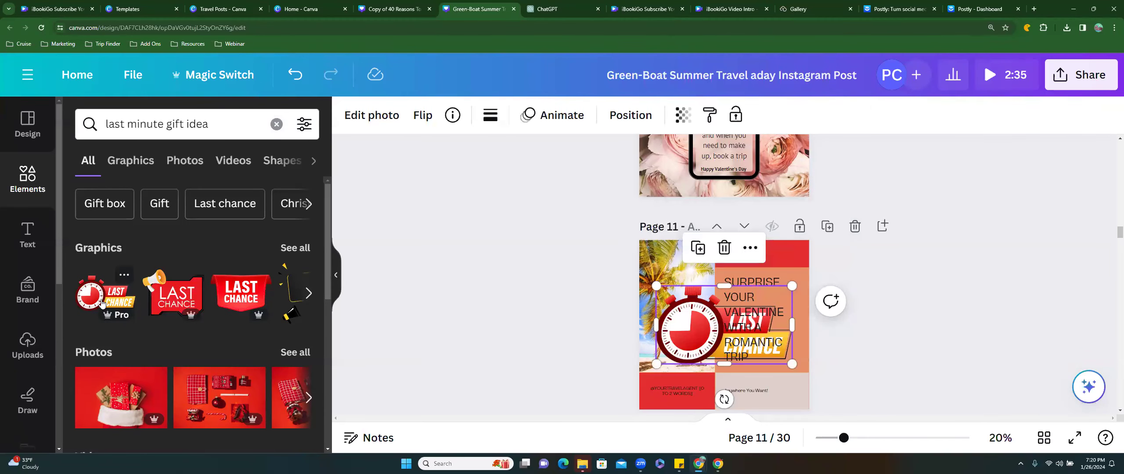
{"action": "left_click_drag", "start_coordinate": [689, 302], "coordinate": [639, 311]}
{"action": "left_click_drag", "start_coordinate": [742, 268], "coordinate": [677, 301]}
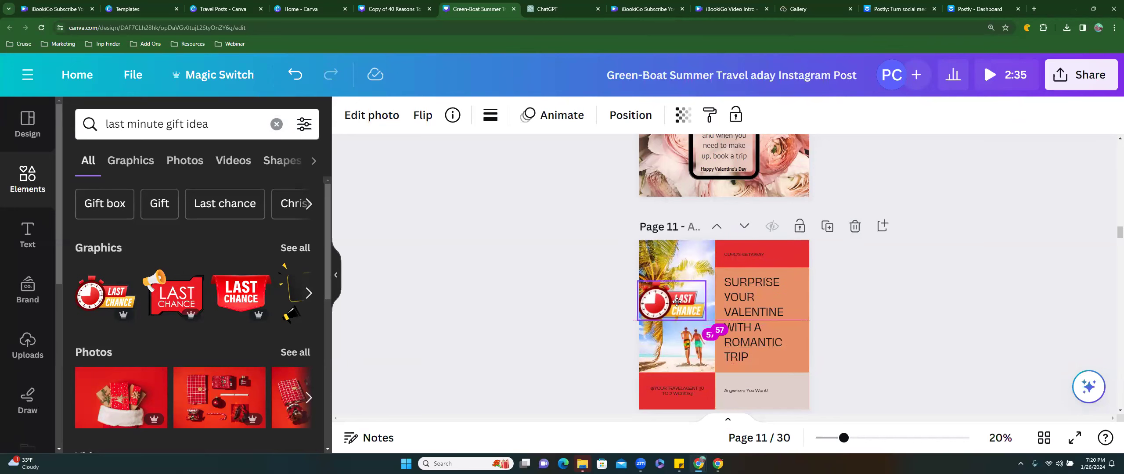
{"action": "left_click", "coordinate": [677, 389]}
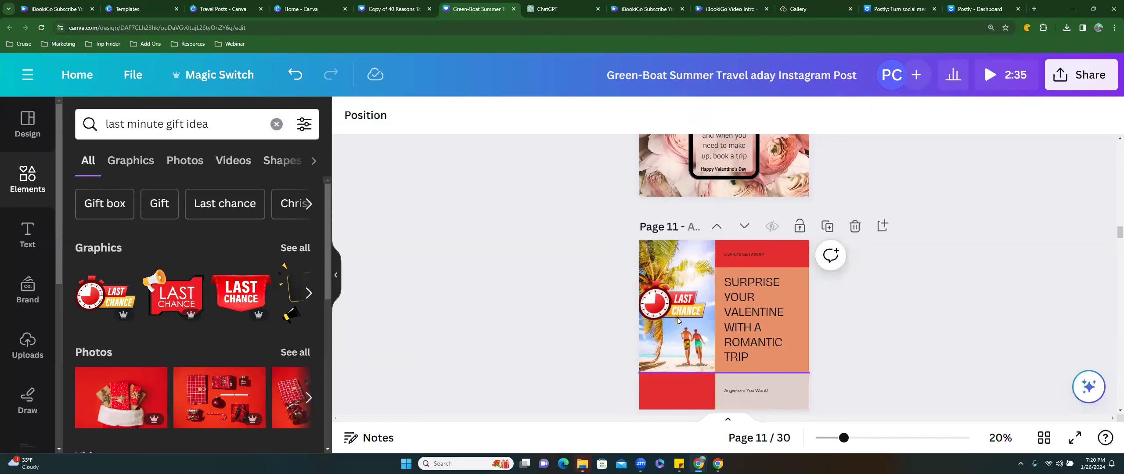
{"action": "left_click_drag", "start_coordinate": [683, 314], "coordinate": [682, 394]}
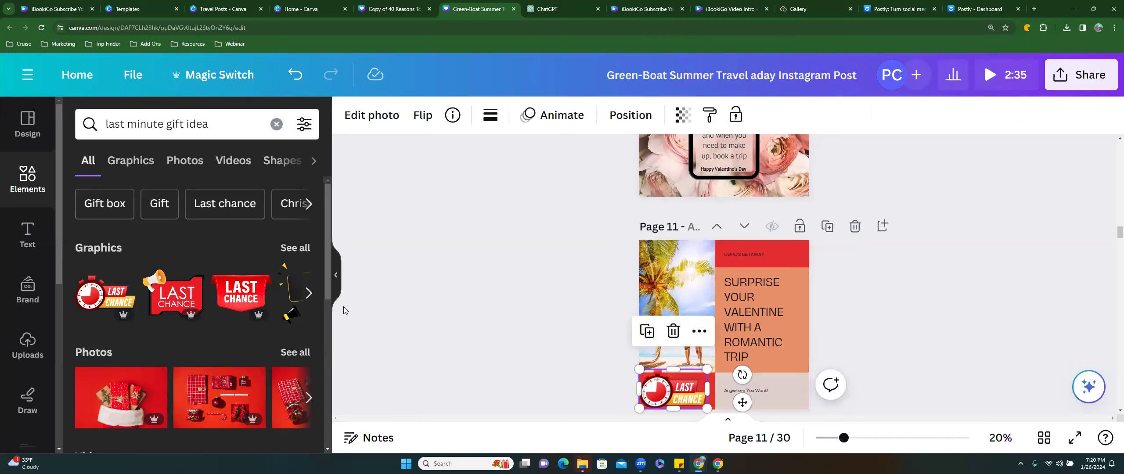
Add the red "Last Chance" ribbon, shrunk, at the upper edge of the beach photo and delete the stopwatch graphic from the red block
{"action": "left_click", "coordinate": [222, 285]}
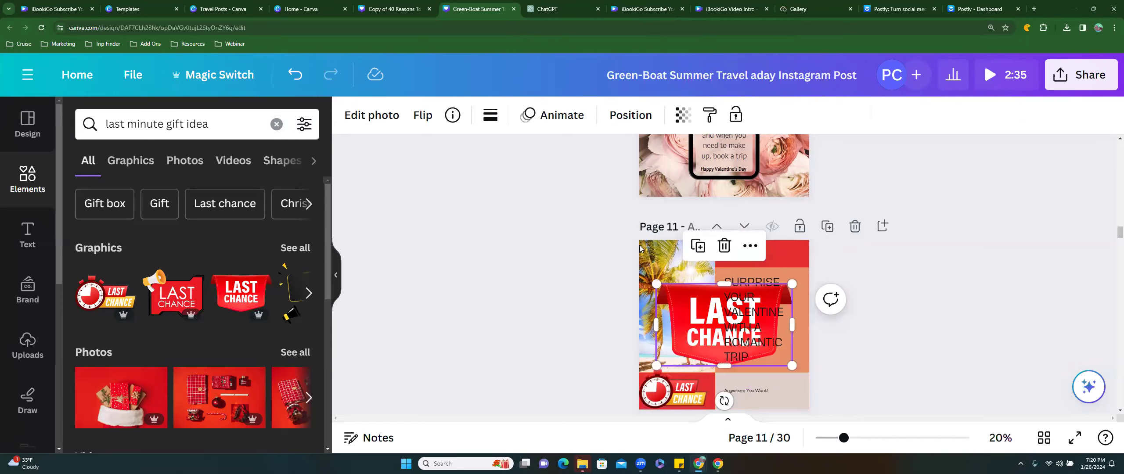
{"action": "left_click_drag", "start_coordinate": [655, 282], "coordinate": [668, 257]}
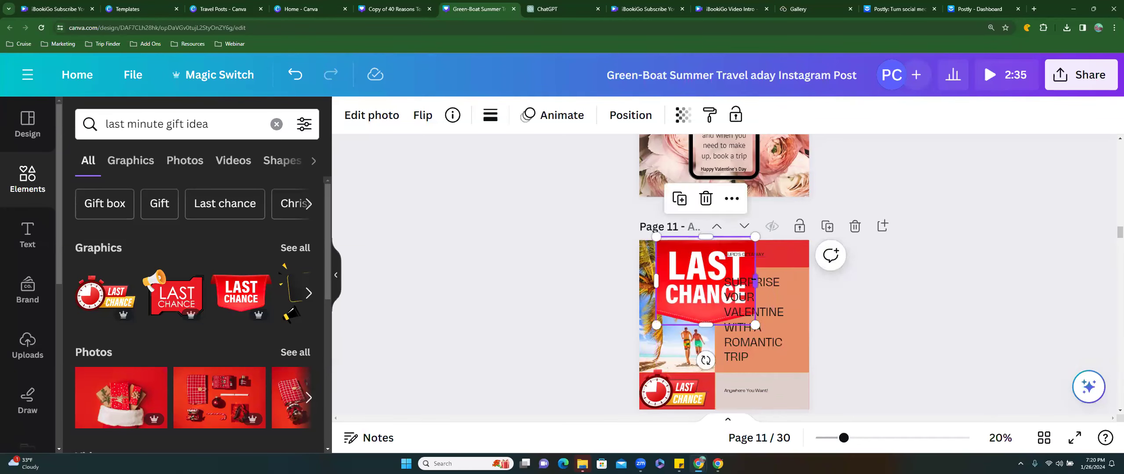
{"action": "mouse_move", "coordinate": [752, 281]}
{"action": "left_mouse_down"}
{"action": "mouse_move", "coordinate": [710, 281]}
{"action": "mouse_move", "coordinate": [759, 273]}
{"action": "mouse_move", "coordinate": [746, 276]}
{"action": "left_mouse_up"}
{"action": "left_click_drag", "start_coordinate": [656, 325], "coordinate": [715, 276]}
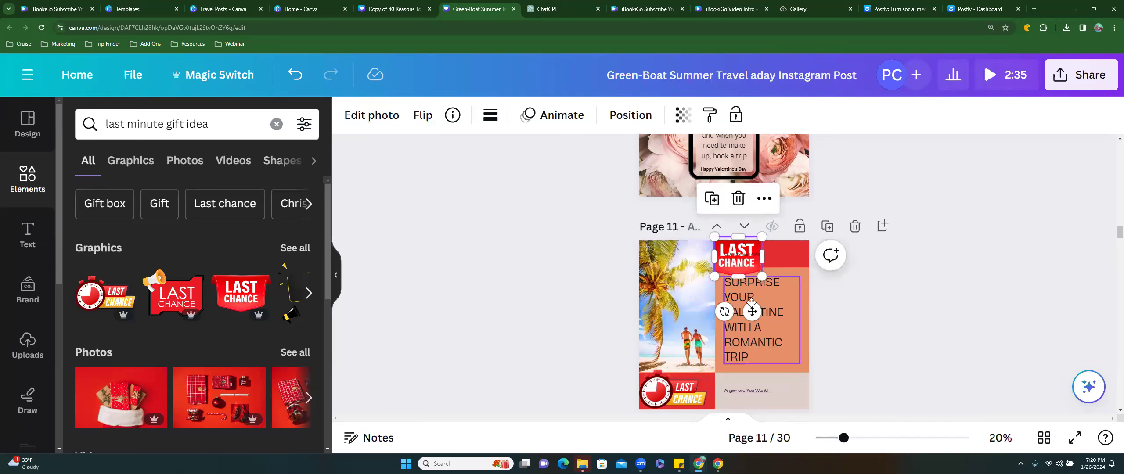
{"action": "left_click_drag", "start_coordinate": [752, 311], "coordinate": [698, 311]}
{"action": "left_click", "coordinate": [878, 290]}
{"action": "left_click", "coordinate": [662, 395]}
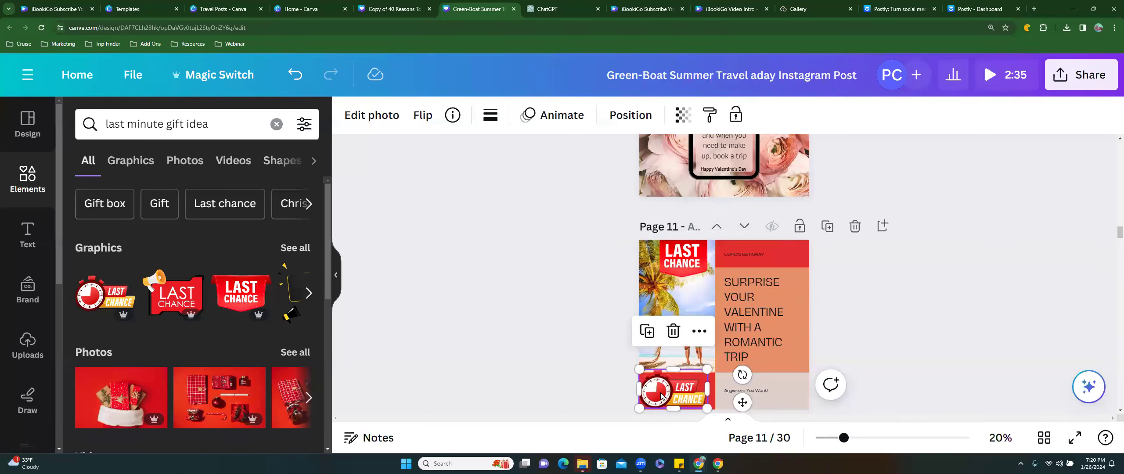
{"action": "key", "text": "Delete"}
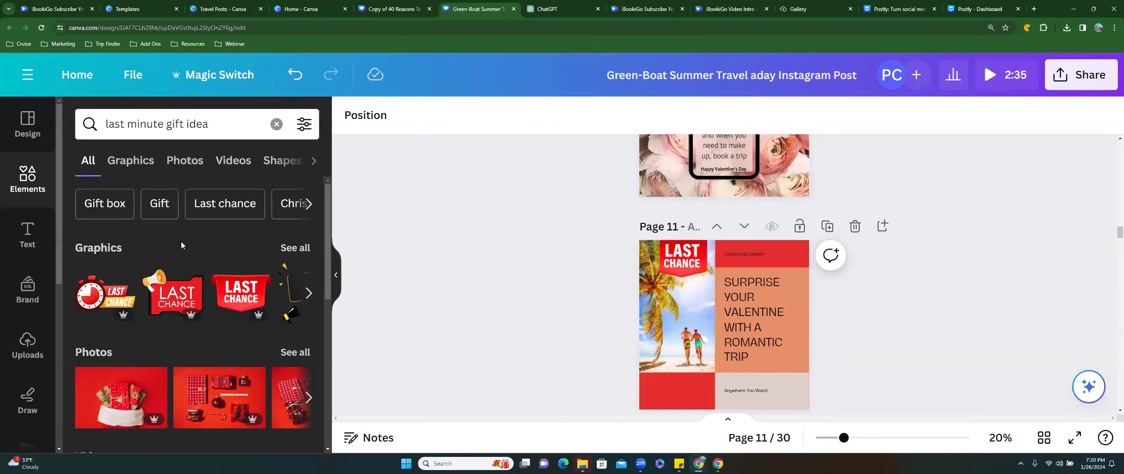
Search the elements library for "book now" and browse the graphics results
{"action": "left_click_drag", "start_coordinate": [212, 123], "coordinate": [105, 123]}
{"action": "type", "text": "book now"}
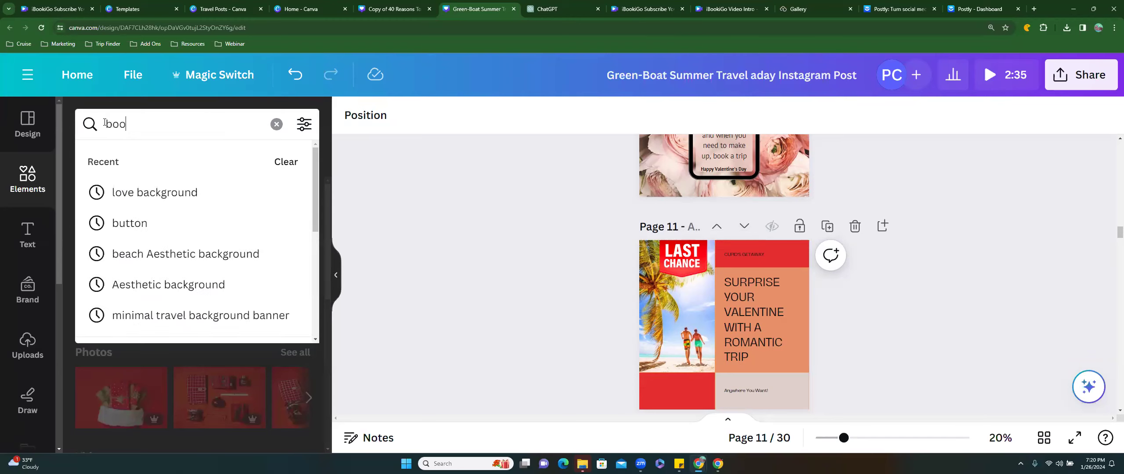
{"action": "key", "text": "Return"}
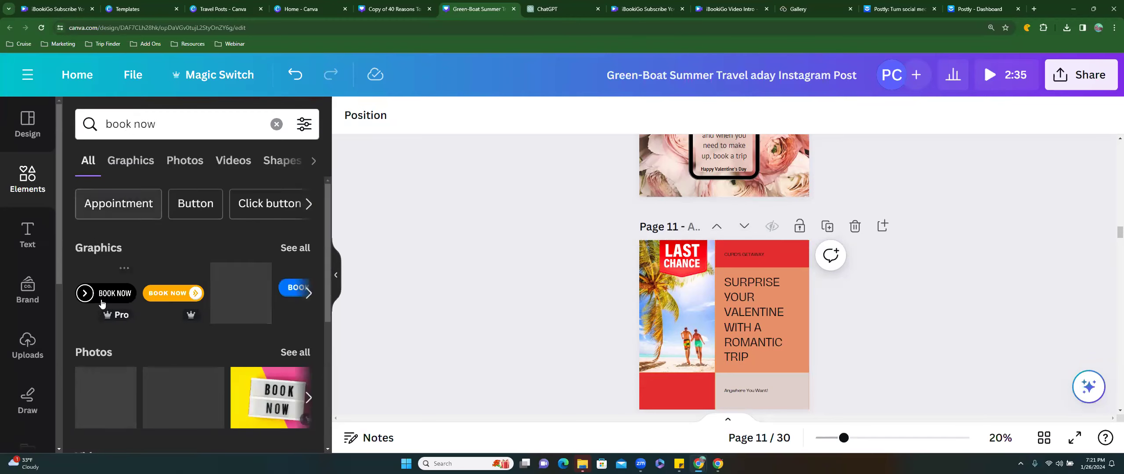
{"action": "left_click", "coordinate": [309, 293]}
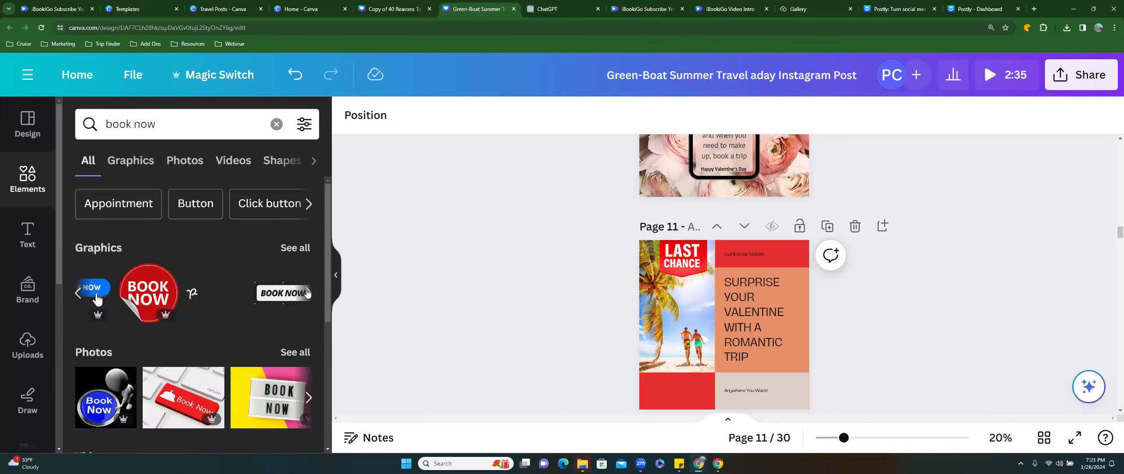
{"action": "left_click", "coordinate": [309, 293]}
{"action": "left_click", "coordinate": [79, 293]}
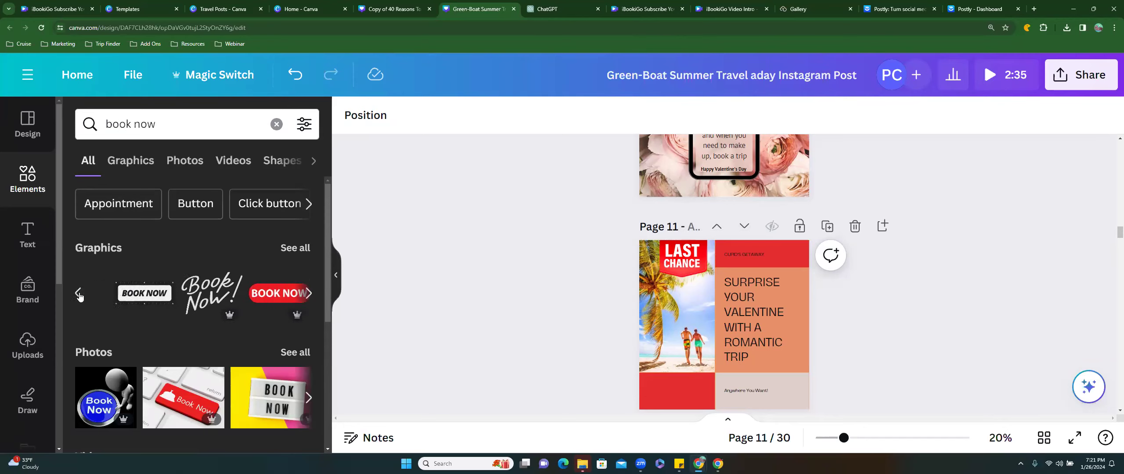
Add the round red "Book Now" sticker to page 11, shrunk and placed over the lower-right corner of the orange block
{"action": "left_click", "coordinate": [178, 296]}
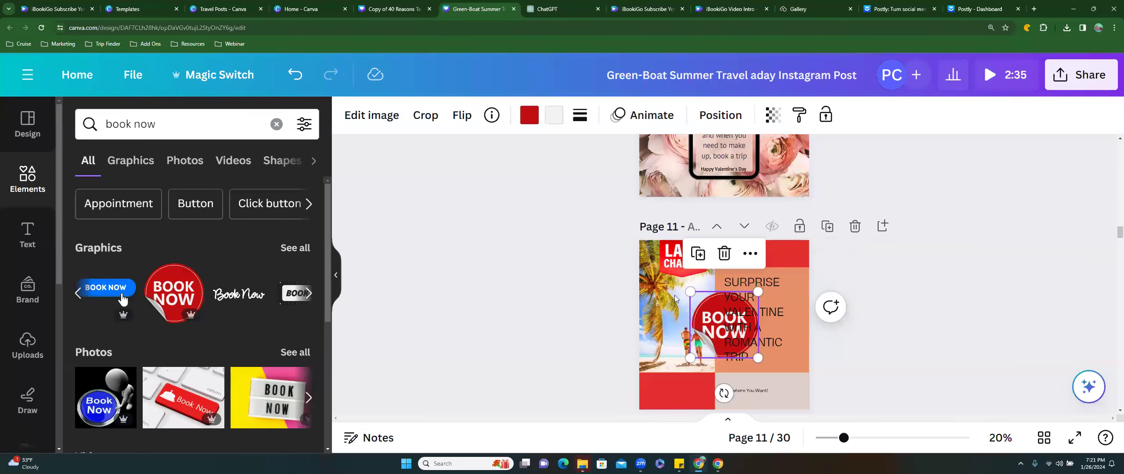
{"action": "left_click_drag", "start_coordinate": [708, 329], "coordinate": [772, 382]}
{"action": "left_click_drag", "start_coordinate": [824, 342], "coordinate": [810, 357]}
{"action": "left_click_drag", "start_coordinate": [756, 409], "coordinate": [763, 404]}
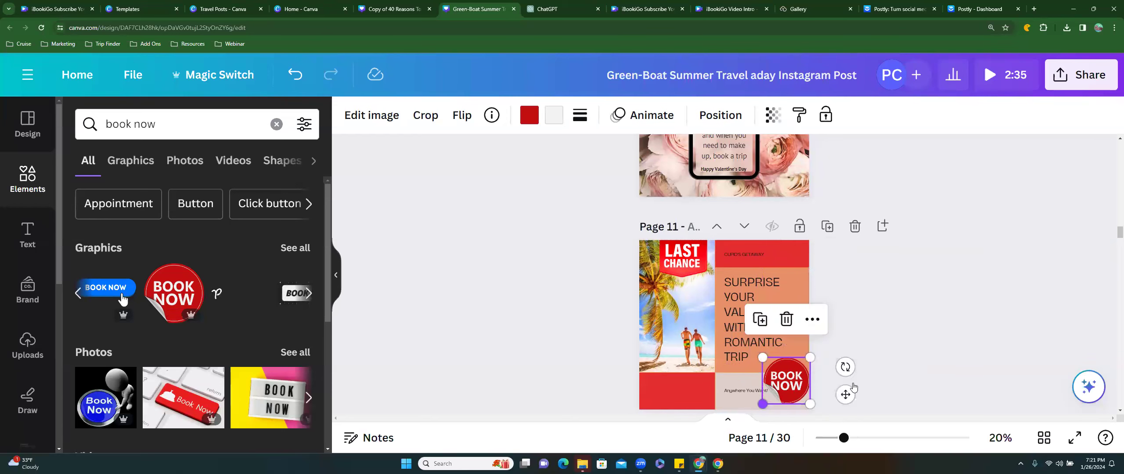
{"action": "left_click", "coordinate": [902, 375]}
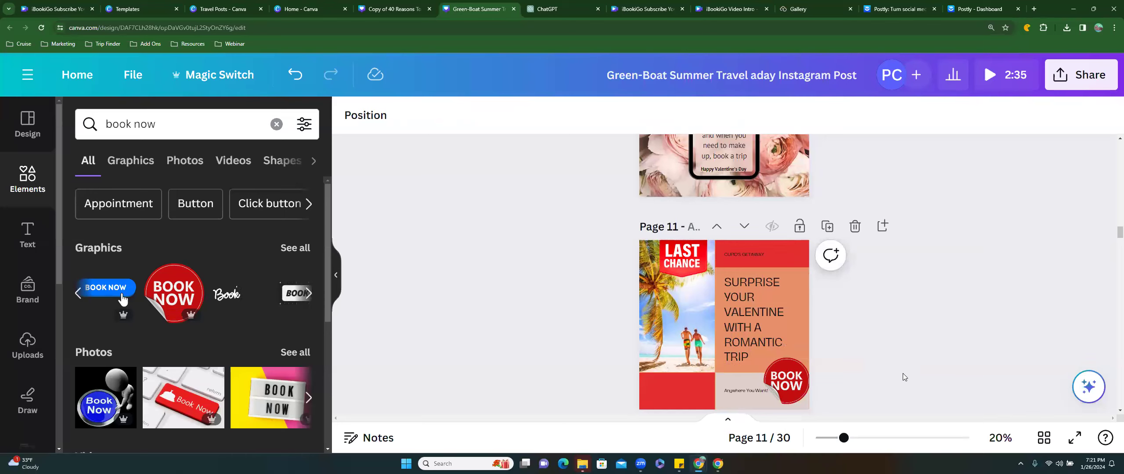
{"action": "left_click", "coordinate": [787, 380]}
{"action": "mouse_move", "coordinate": [787, 380]}
{"action": "left_mouse_down"}
{"action": "mouse_move", "coordinate": [799, 364]}
{"action": "mouse_move", "coordinate": [787, 372]}
{"action": "left_mouse_up"}
{"action": "left_click", "coordinate": [900, 367]}
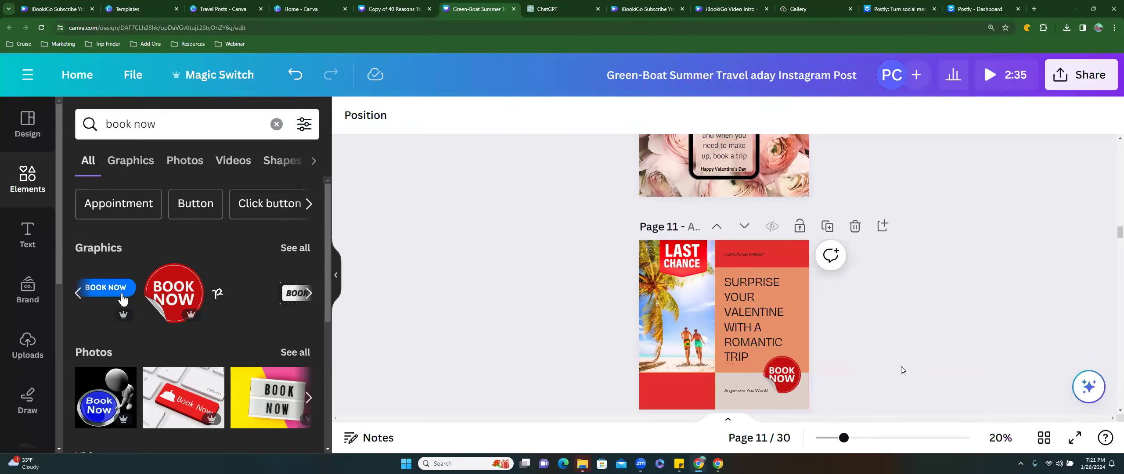
Change the font of the "Surprise your Valentine with a romantic trip" heading on page 11 to Cinzel
{"action": "left_click", "coordinate": [732, 292]}
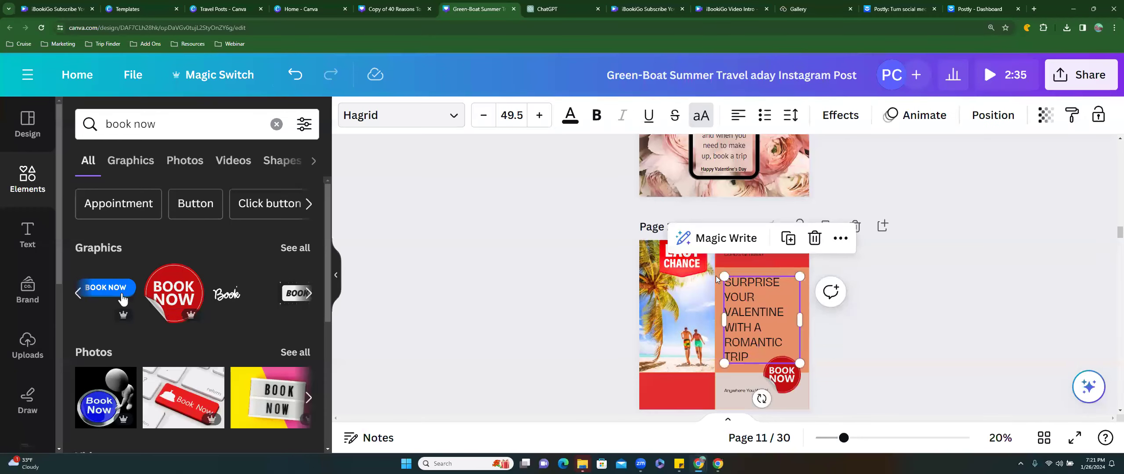
{"action": "left_click", "coordinate": [456, 117]}
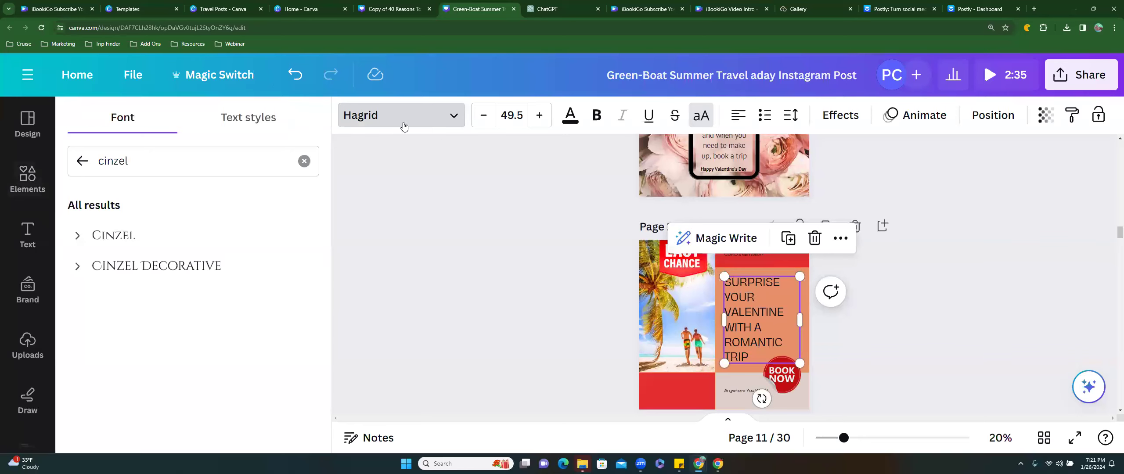
{"action": "left_click", "coordinate": [132, 236]}
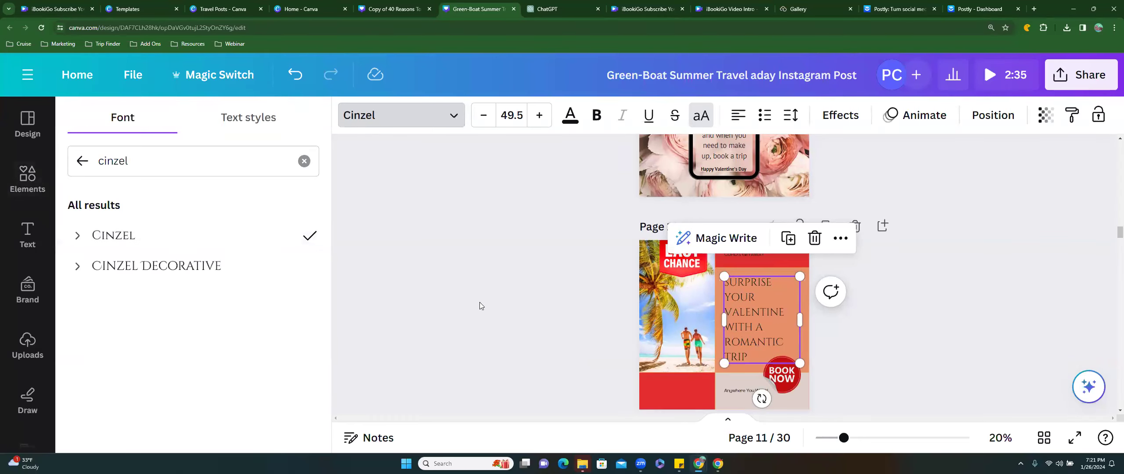
{"action": "key", "text": "Escape"}
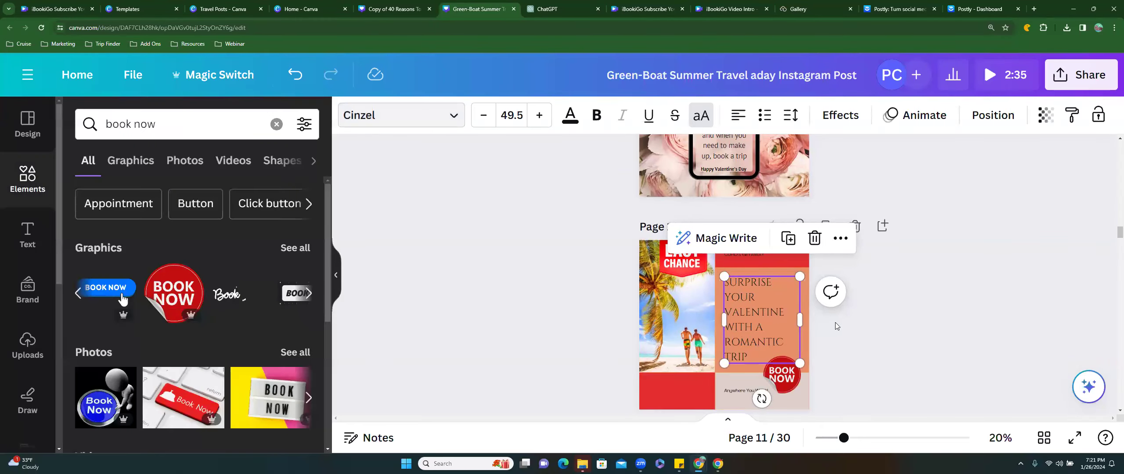
Delete the small caption text from the red block above the heading on page 11
{"action": "left_click", "coordinate": [778, 277]}
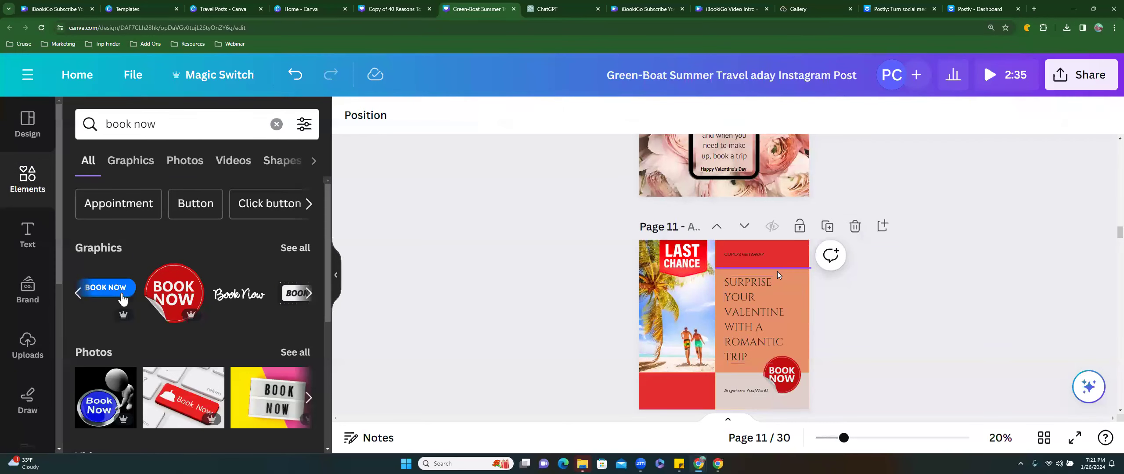
{"action": "left_click", "coordinate": [777, 271]}
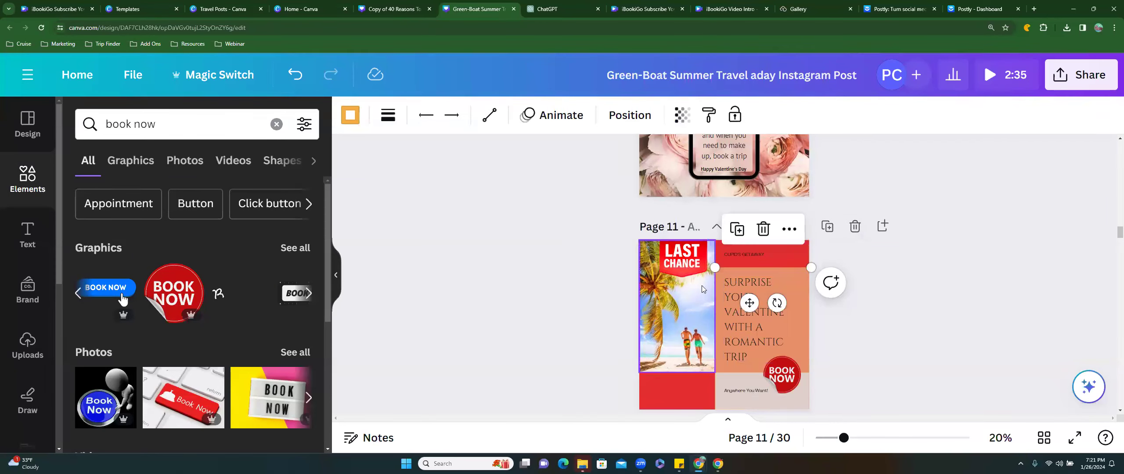
{"action": "left_click", "coordinate": [720, 279]}
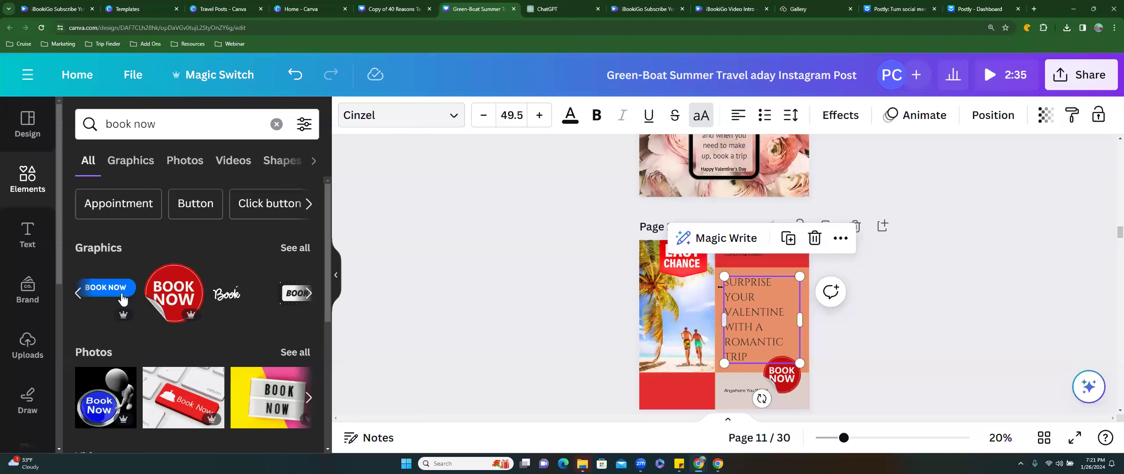
{"action": "left_click", "coordinate": [894, 292]}
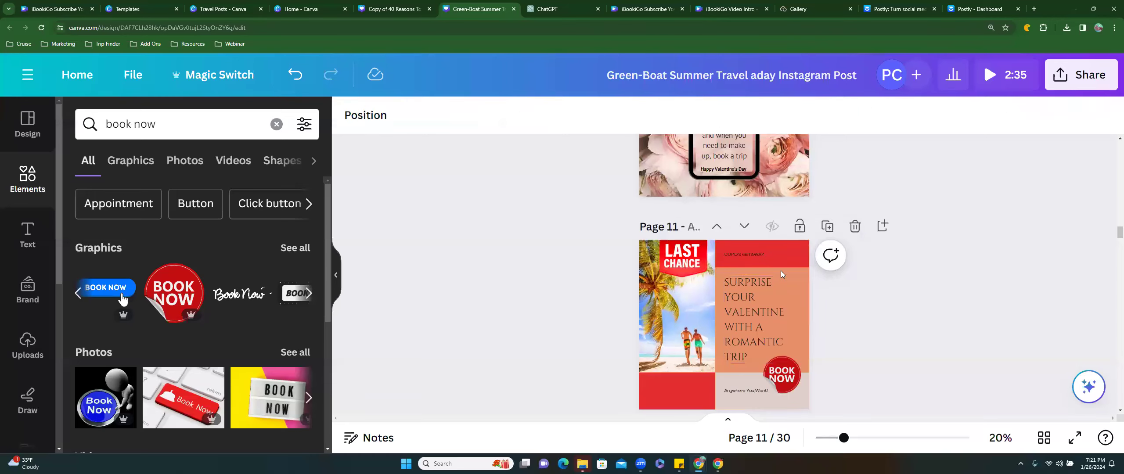
{"action": "left_click", "coordinate": [730, 254]}
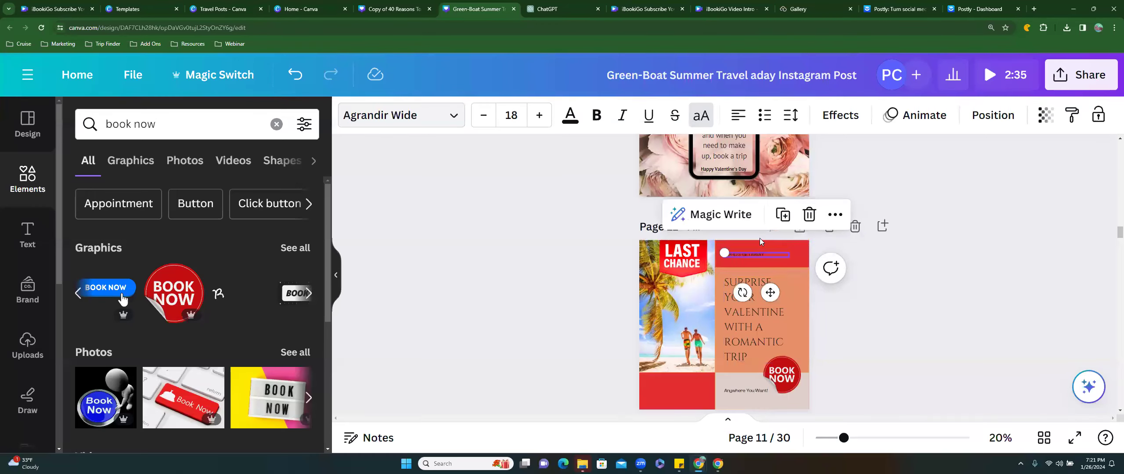
{"action": "key", "text": "Delete"}
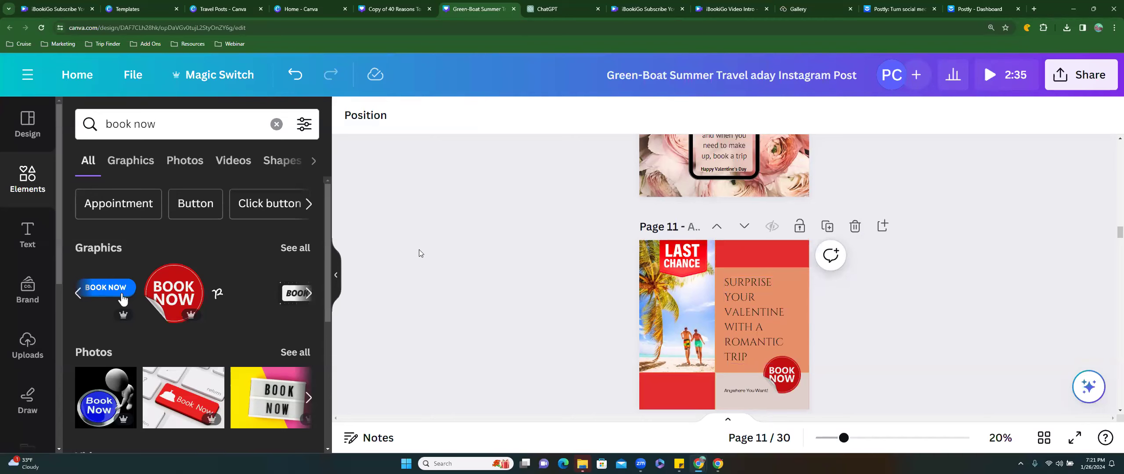
Add the white handwritten "Book Now" graphic to page 11, shrunk to fit the red block above the heading
{"action": "left_click", "coordinate": [230, 295]}
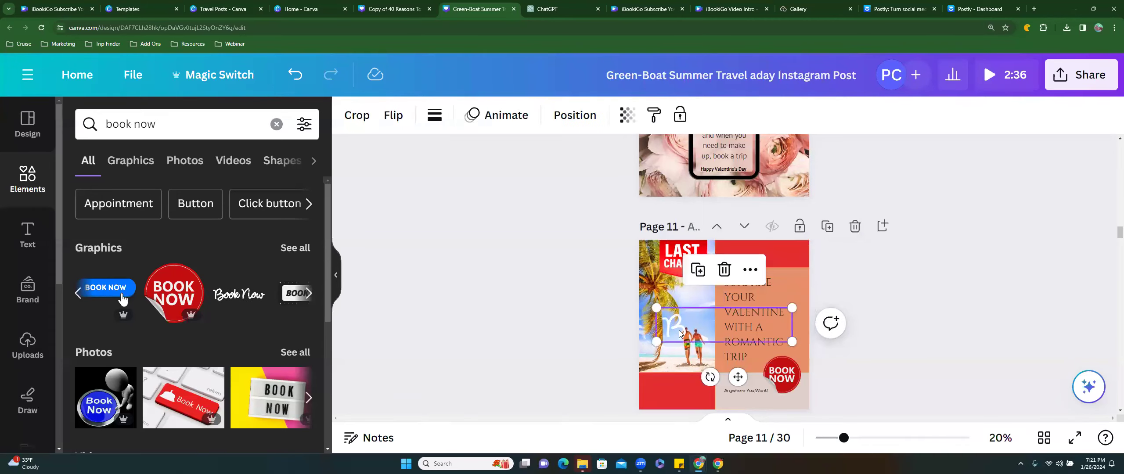
{"action": "left_click_drag", "start_coordinate": [707, 305], "coordinate": [740, 263]}
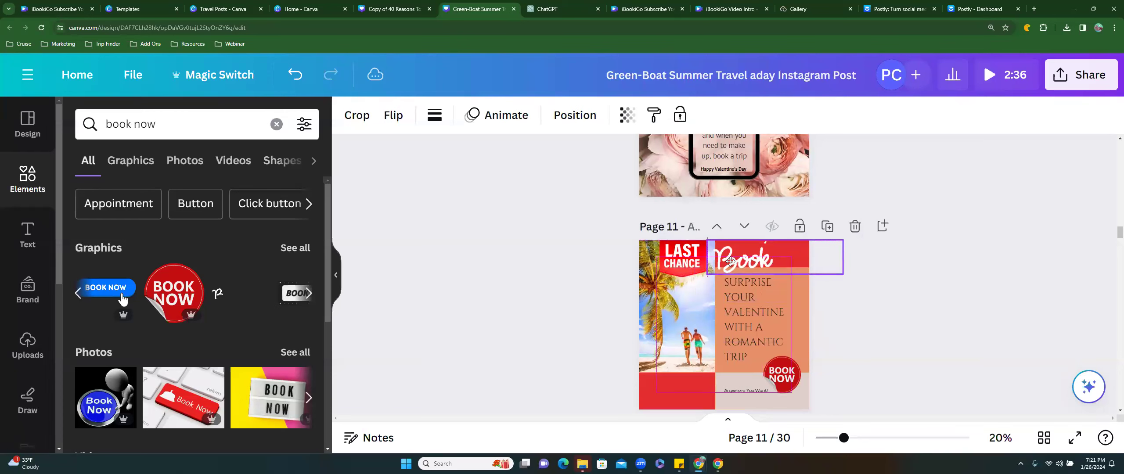
{"action": "left_click_drag", "start_coordinate": [820, 274], "coordinate": [817, 267]}
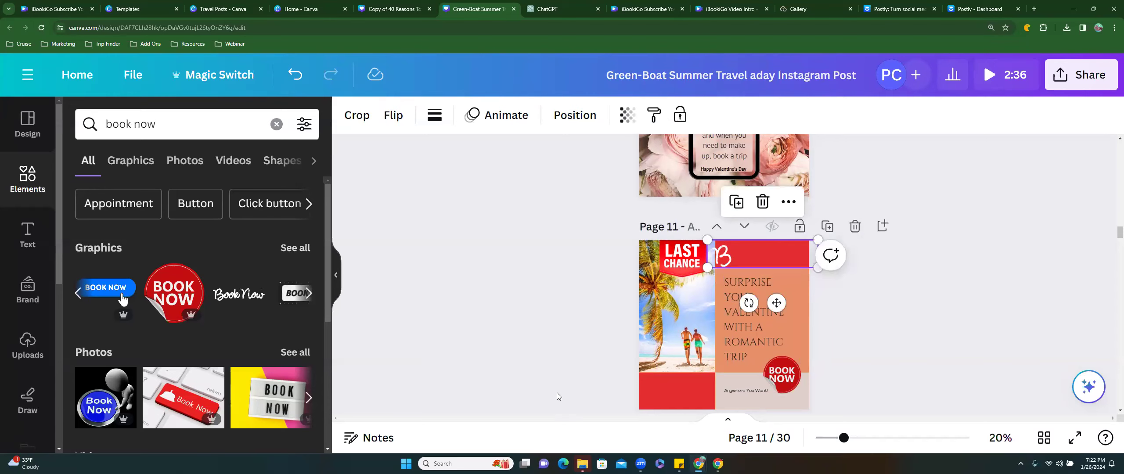
{"action": "left_click", "coordinate": [851, 339]}
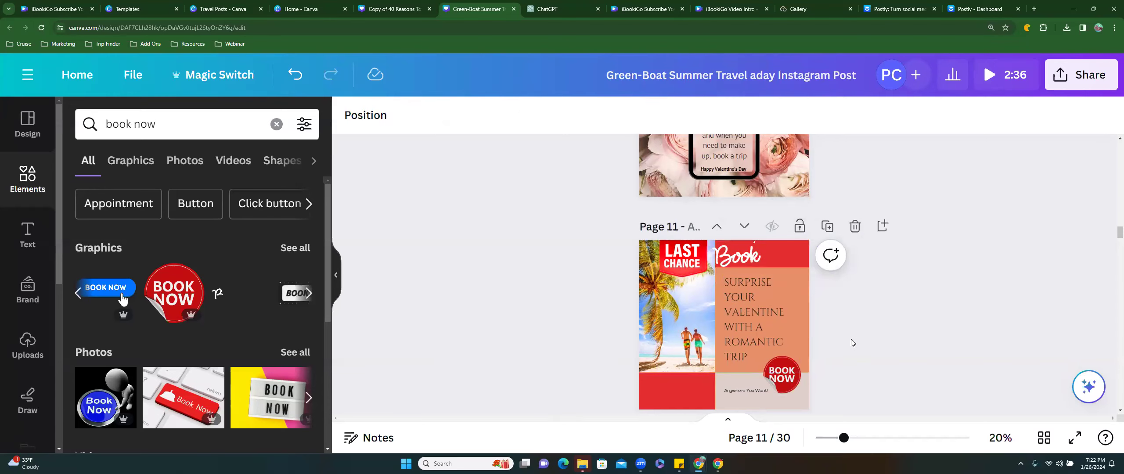
Browse the full set of "book now" graphics and search the graphics for "clearance ticker"
{"action": "scroll", "coordinate": [851, 339], "scroll_direction": "down", "scroll_amount": 3}
{"action": "scroll", "coordinate": [851, 339], "scroll_direction": "up", "scroll_amount": 4}
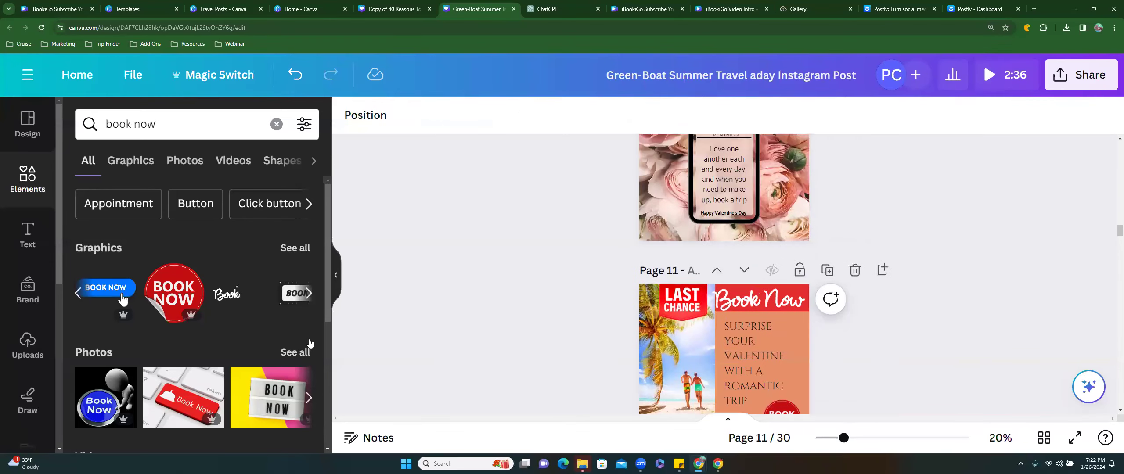
{"action": "left_click", "coordinate": [283, 248]}
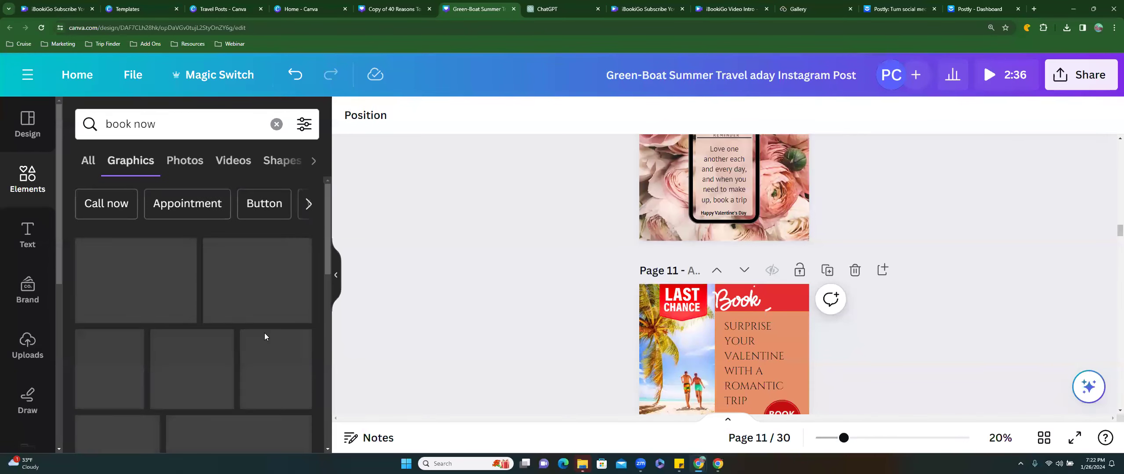
{"action": "scroll", "coordinate": [258, 364], "scroll_direction": "down", "scroll_amount": 4}
{"action": "scroll", "coordinate": [219, 307], "scroll_direction": "up", "scroll_amount": 5}
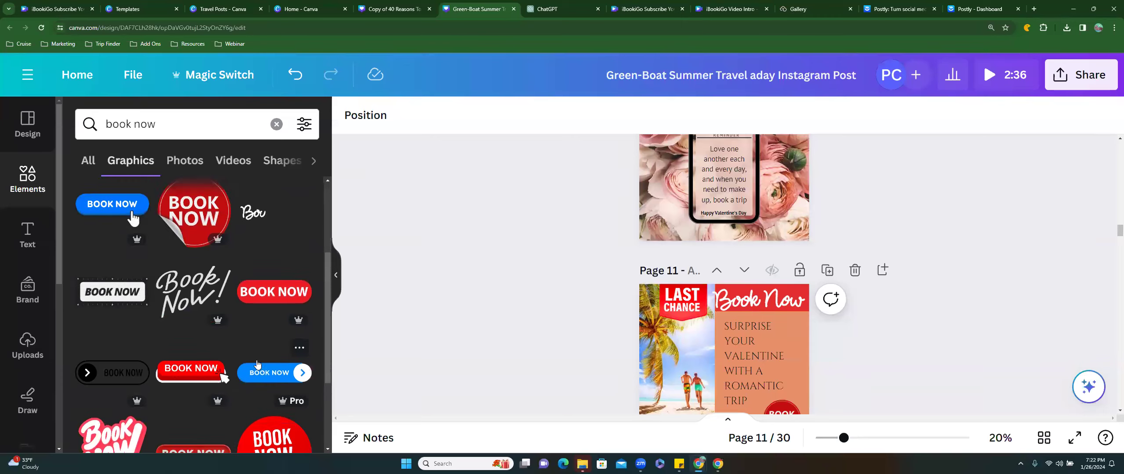
{"action": "left_click", "coordinate": [86, 120]}
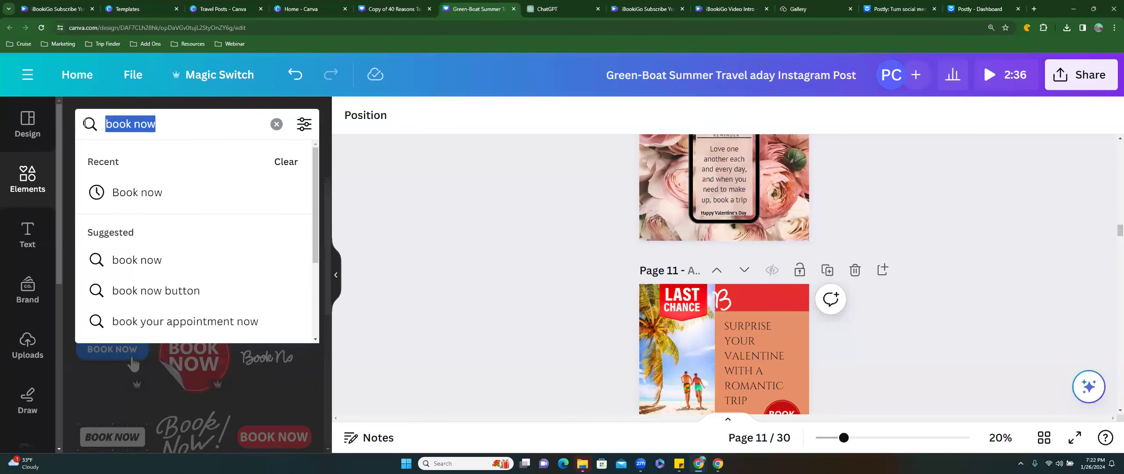
{"action": "type", "text": "clear"}
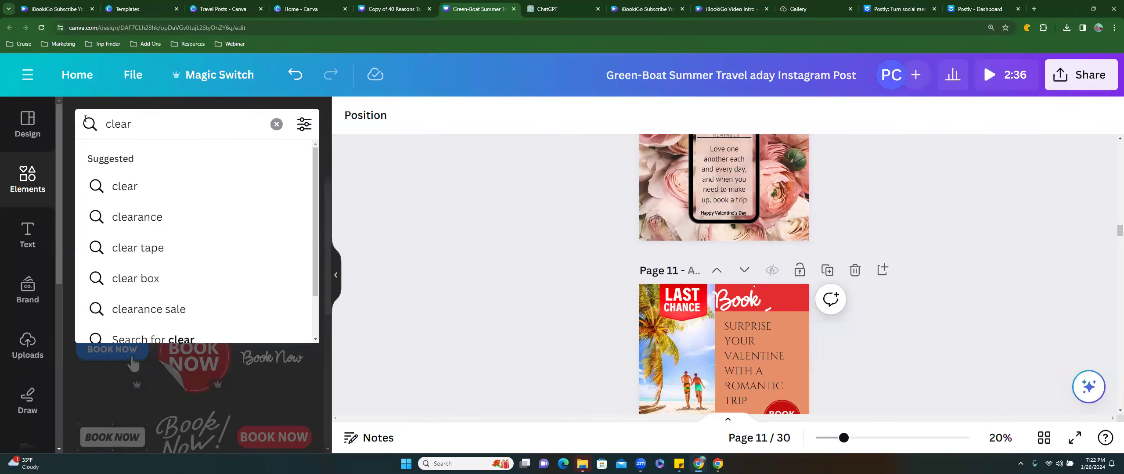
{"action": "type", "text": "ance ticker"}
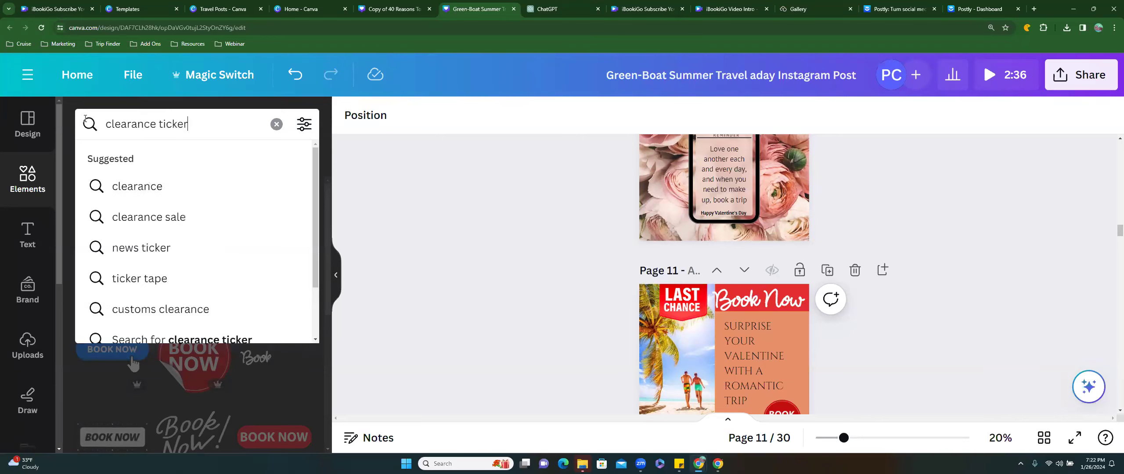
{"action": "key", "text": "Return"}
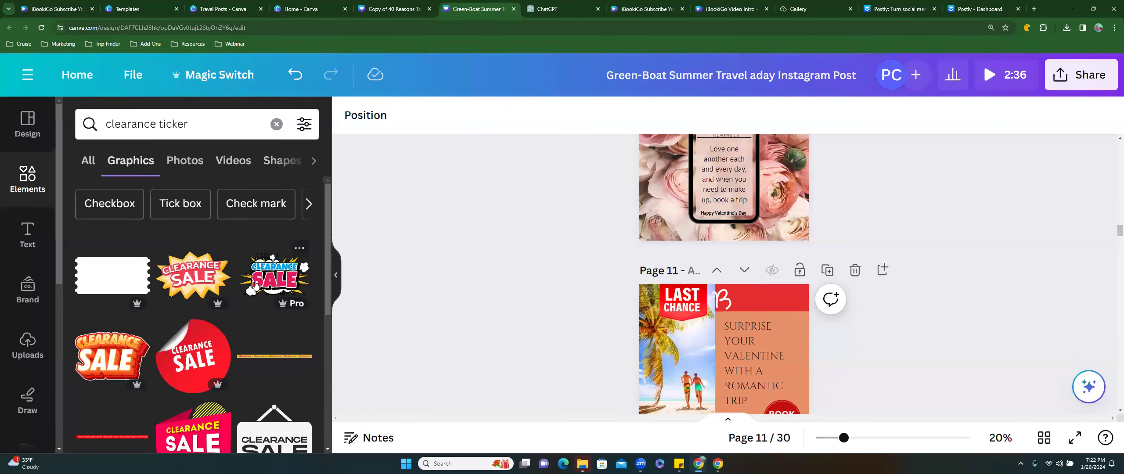
Add the yellow and pink "Clearance" ticker to page 11, stretched across the full width just below the beach photo
{"action": "left_click_drag", "start_coordinate": [442, 360], "coordinate": [724, 367]}
{"action": "scroll", "coordinate": [681, 330], "scroll_direction": "down", "scroll_amount": 3}
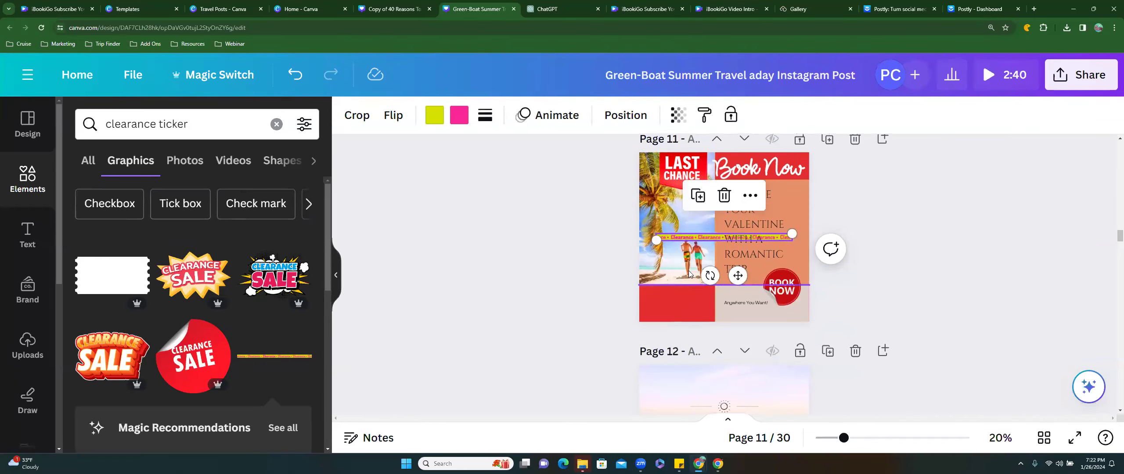
{"action": "left_click_drag", "start_coordinate": [680, 238], "coordinate": [808, 282]}
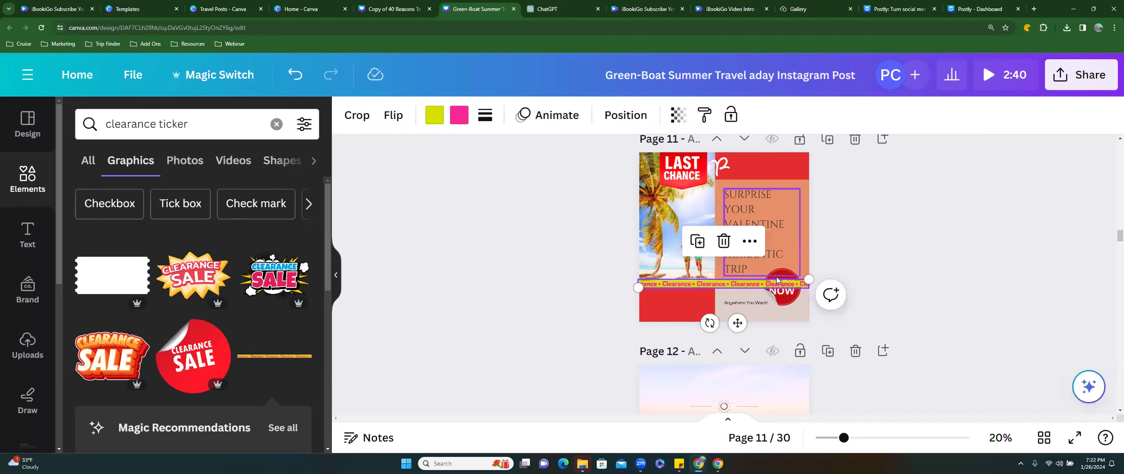
Bring the round red "Book Now" sticker in front of the Clearance ticker
{"action": "left_click", "coordinate": [792, 272]}
{"action": "left_click", "coordinate": [792, 290]}
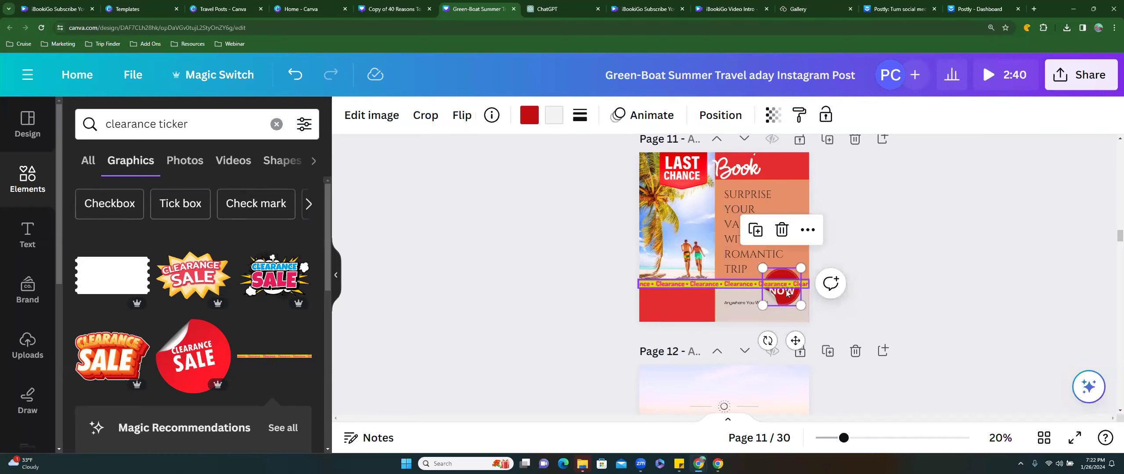
{"action": "left_click", "coordinate": [806, 237]}
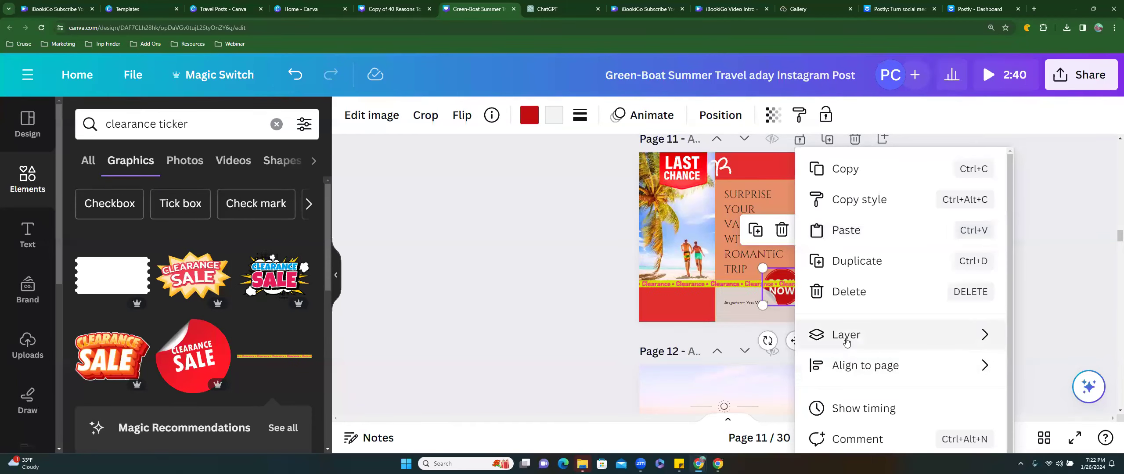
{"action": "mouse_move", "coordinate": [846, 336]}
{"action": "left_click", "coordinate": [622, 302]}
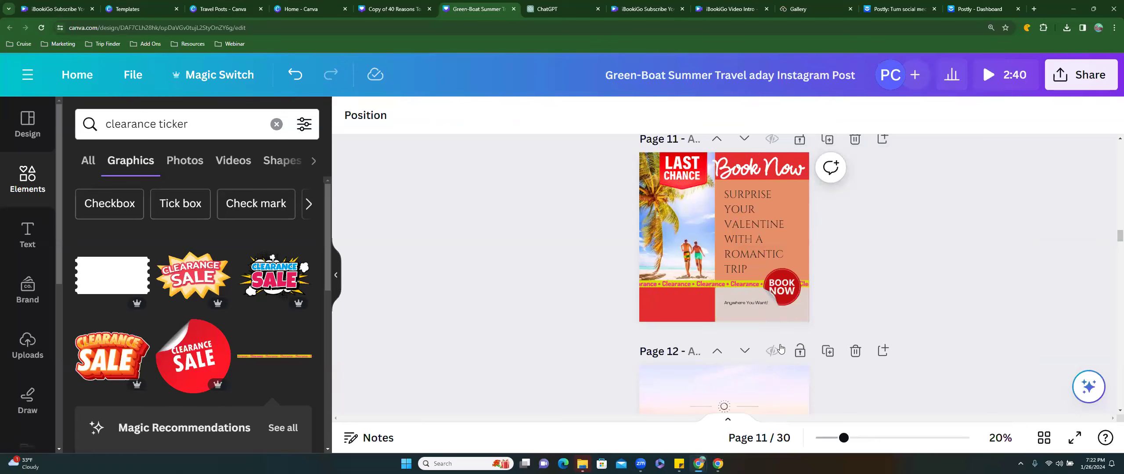
Set the "Anywhere You Want!" text on page 11 to bold Cinzel
{"action": "left_click", "coordinate": [751, 304]}
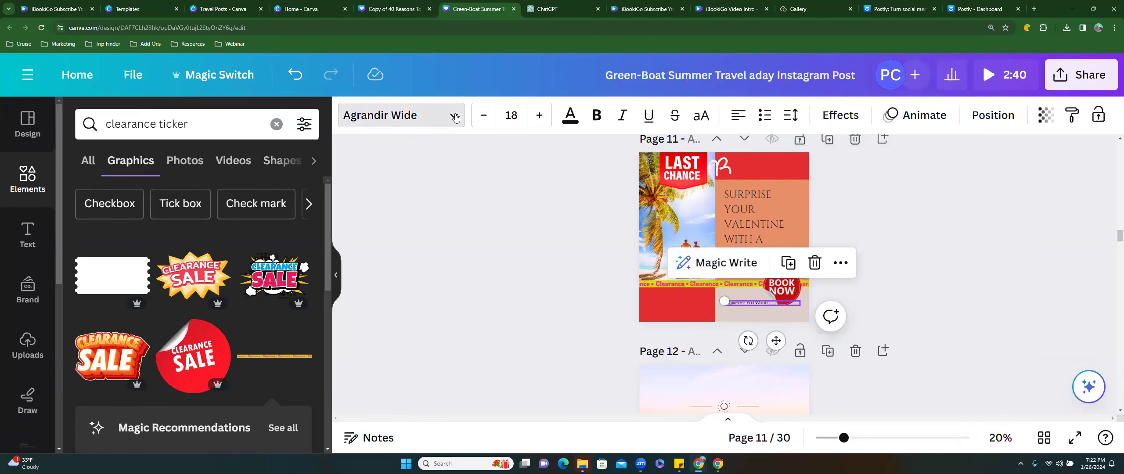
{"action": "left_click", "coordinate": [401, 115]}
{"action": "left_click", "coordinate": [92, 233]}
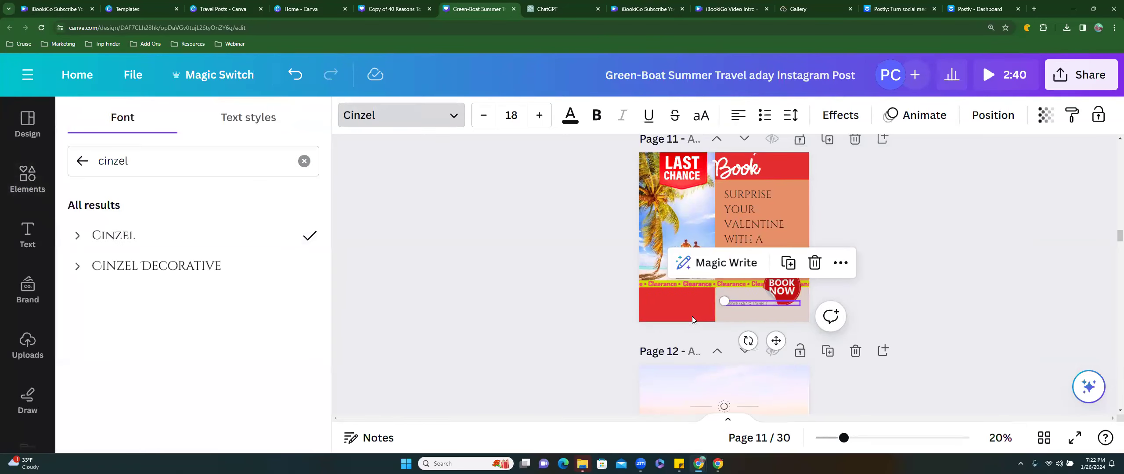
{"action": "left_click", "coordinate": [592, 116]}
Enlarge the "Anywhere You Want!" text to size 45.8, narrow its box and place it across the red and beige blocks
{"action": "left_click_drag", "start_coordinate": [724, 302], "coordinate": [608, 294]}
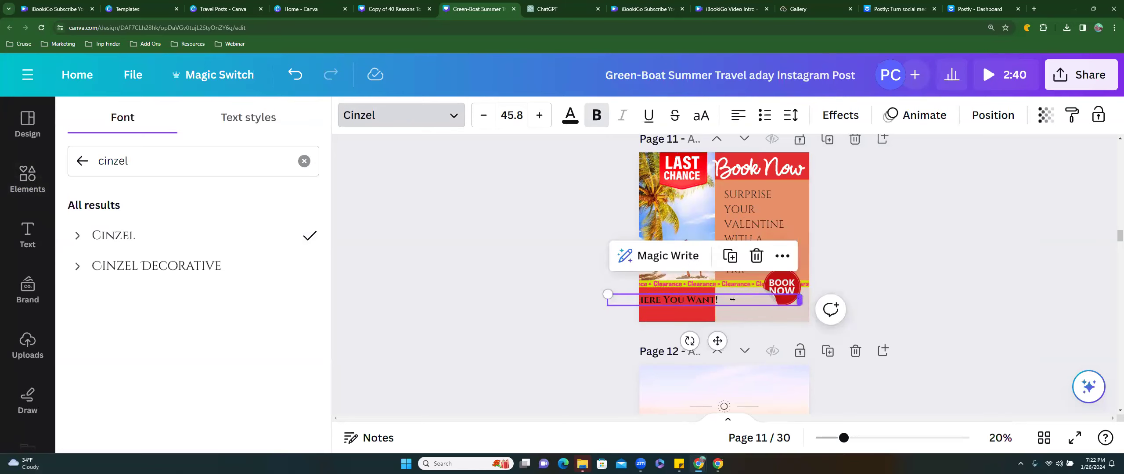
{"action": "left_click_drag", "start_coordinate": [799, 300], "coordinate": [725, 300]}
{"action": "left_click_drag", "start_coordinate": [655, 299], "coordinate": [704, 298]}
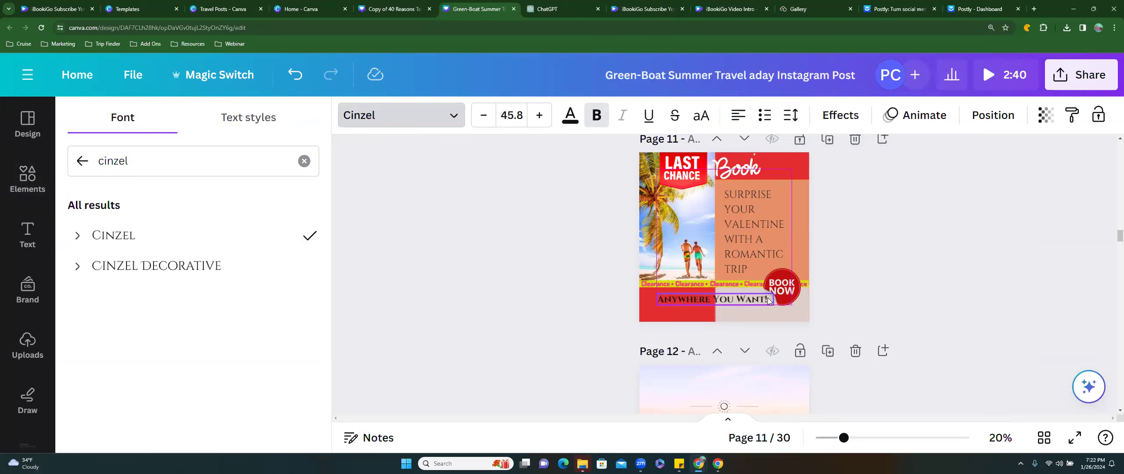
{"action": "key", "text": "Escape"}
{"action": "key", "text": "Escape"}
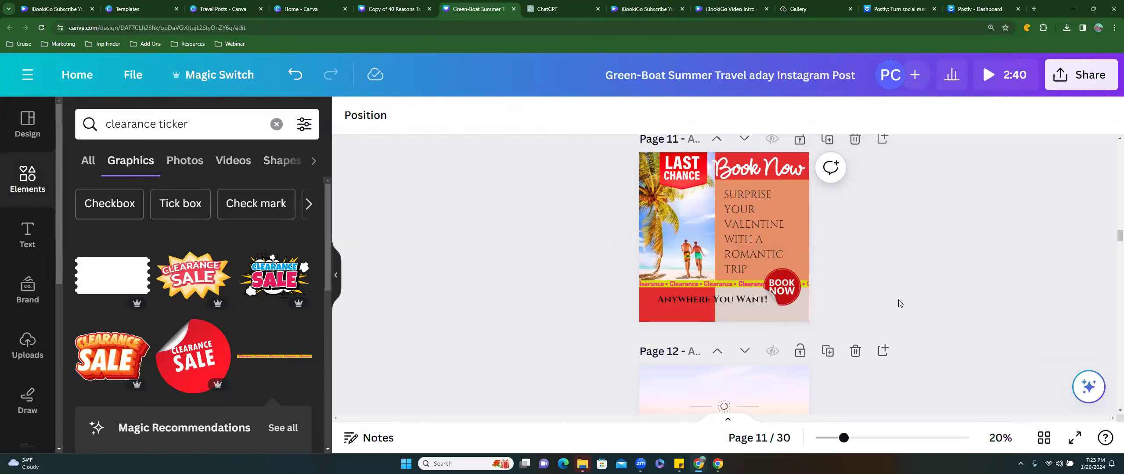
Enlarge "Anywhere You Want!" to about size 60.4, widen the gap after "Anywhere", and move the line to the page's left edge
{"action": "left_click", "coordinate": [724, 301]}
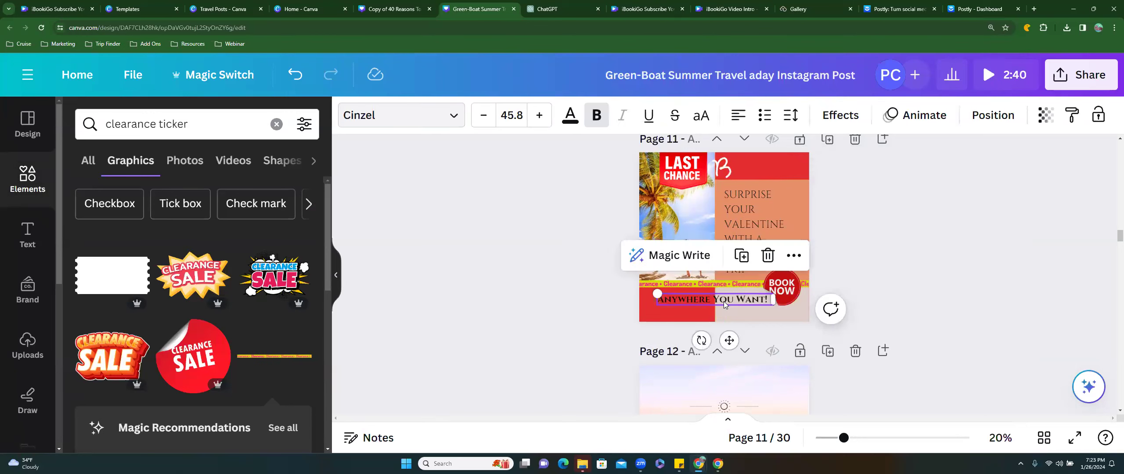
{"action": "left_click_drag", "start_coordinate": [657, 294], "coordinate": [717, 300]}
{"action": "left_click_drag", "start_coordinate": [637, 293], "coordinate": [687, 303]}
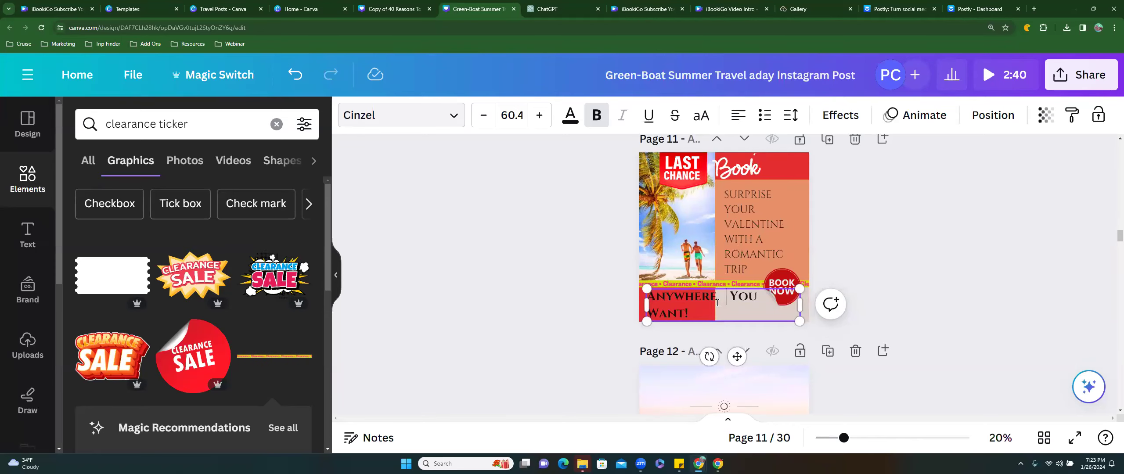
{"action": "key", "text": "BackSpace"}
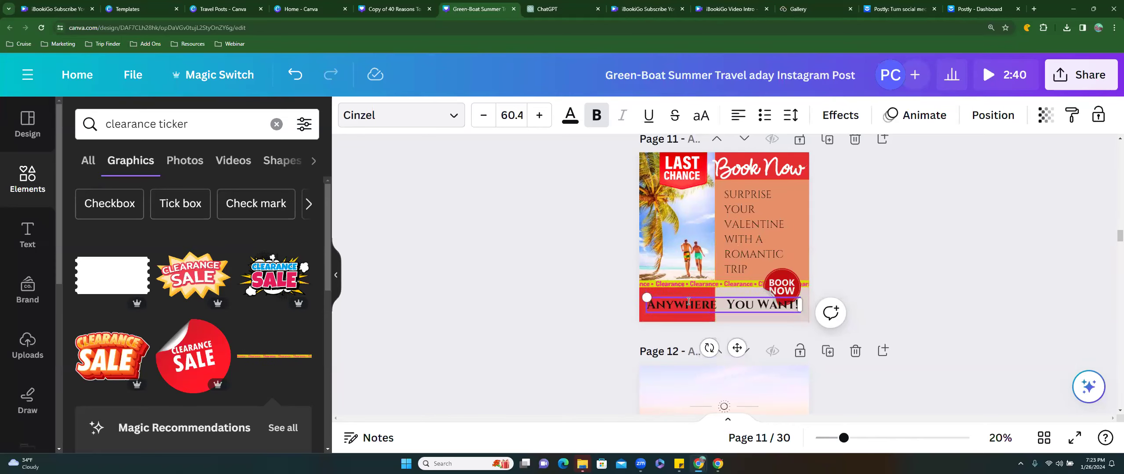
{"action": "left_click", "coordinate": [879, 294]}
{"action": "left_click_drag", "start_coordinate": [741, 304], "coordinate": [733, 304]}
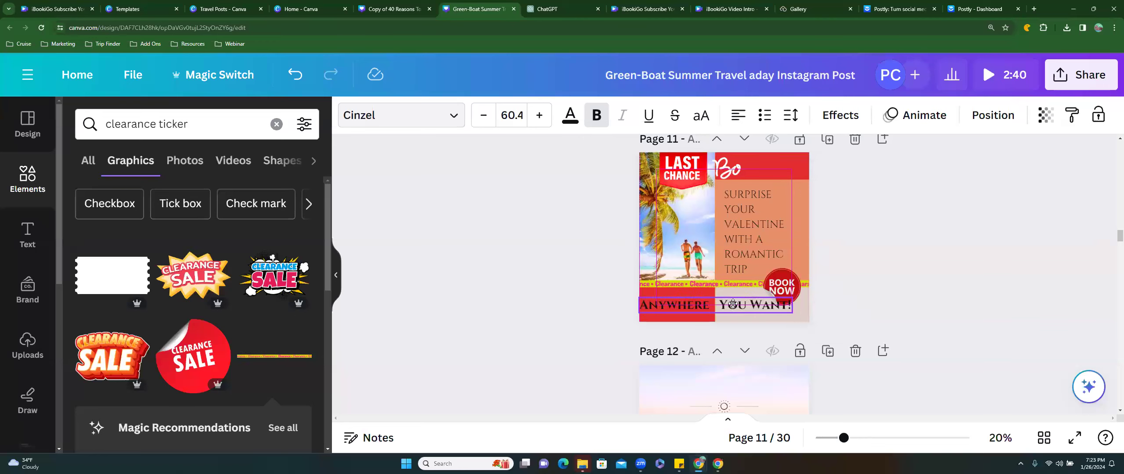
Shrink and recentre the "Anywhere You Want!" text, and reposition the round "Book Now" sticker just above its right end
{"action": "left_click", "coordinate": [906, 298]}
{"action": "left_click", "coordinate": [788, 281]}
{"action": "left_click_drag", "start_coordinate": [788, 281], "coordinate": [792, 281]}
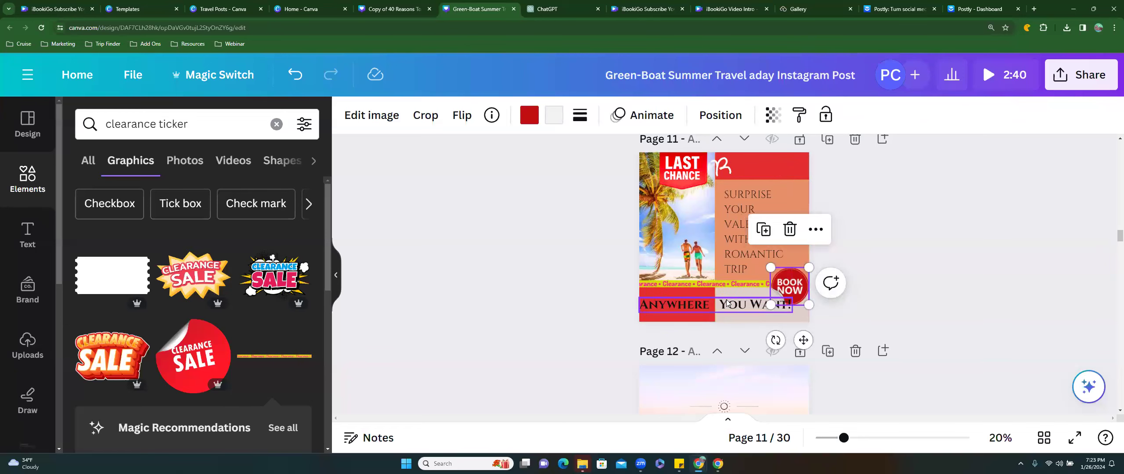
{"action": "left_click", "coordinate": [726, 303]}
{"action": "left_click_drag", "start_coordinate": [639, 298], "coordinate": [731, 303]}
{"action": "left_click", "coordinate": [795, 292]}
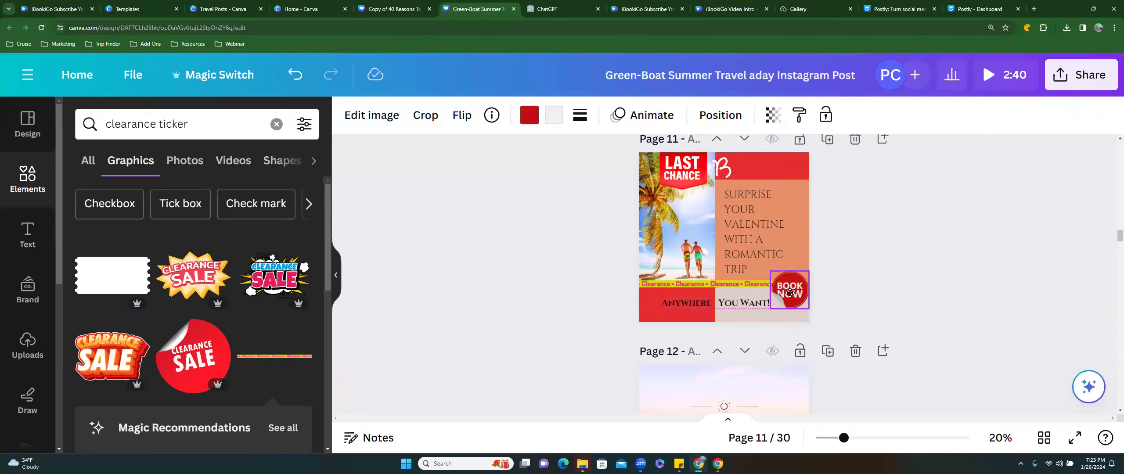
{"action": "left_click", "coordinate": [865, 291]}
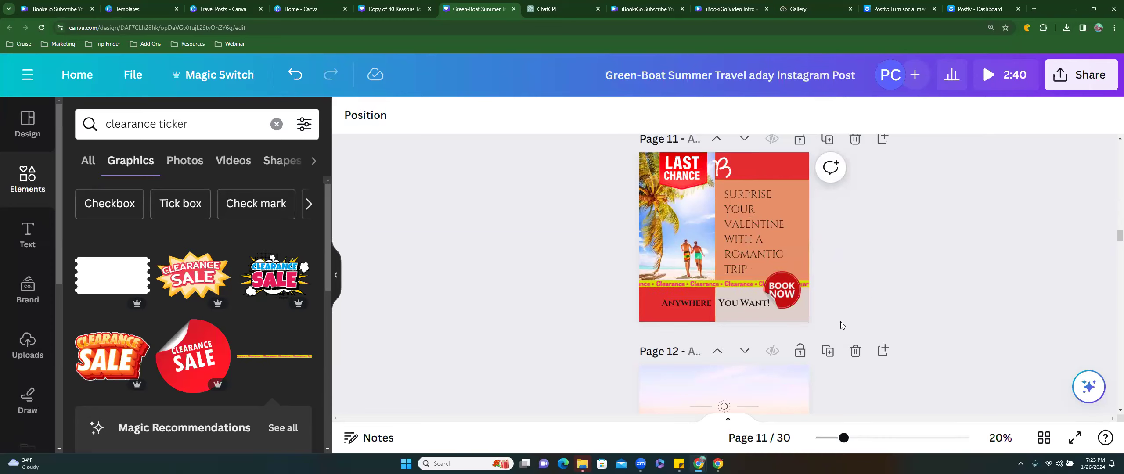
{"action": "scroll", "coordinate": [840, 322], "scroll_direction": "down", "scroll_amount": 4}
{"action": "scroll", "coordinate": [840, 324], "scroll_direction": "up", "scroll_amount": 20}
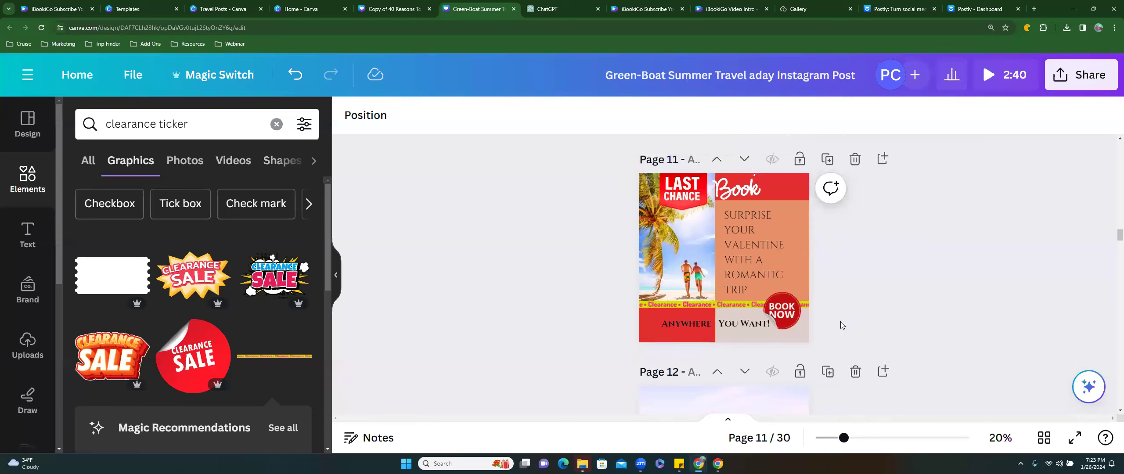
Review the Valentine's cruise posts from page 2 through page 8 for layout and wording
{"action": "scroll", "coordinate": [840, 322], "scroll_direction": "up", "scroll_amount": 12}
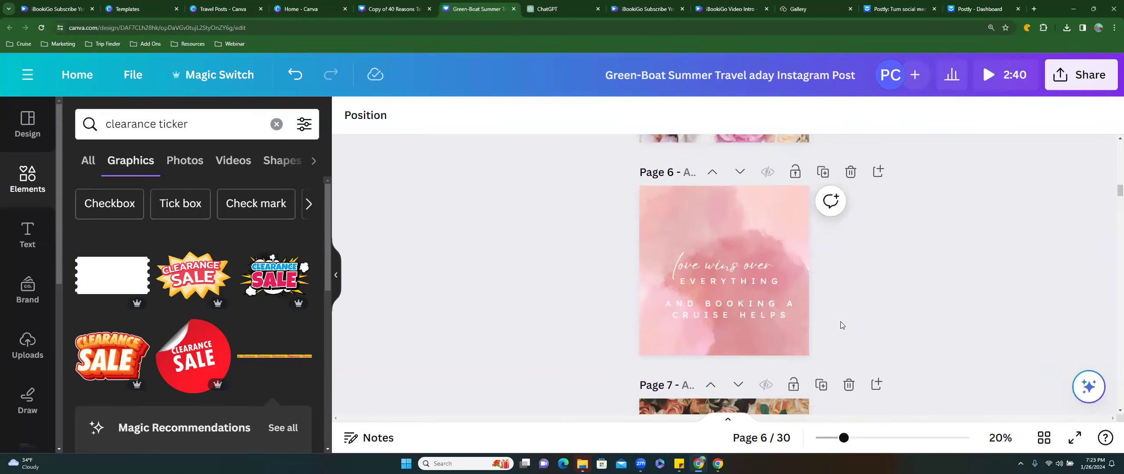
{"action": "scroll", "coordinate": [841, 325], "scroll_direction": "up", "scroll_amount": 12}
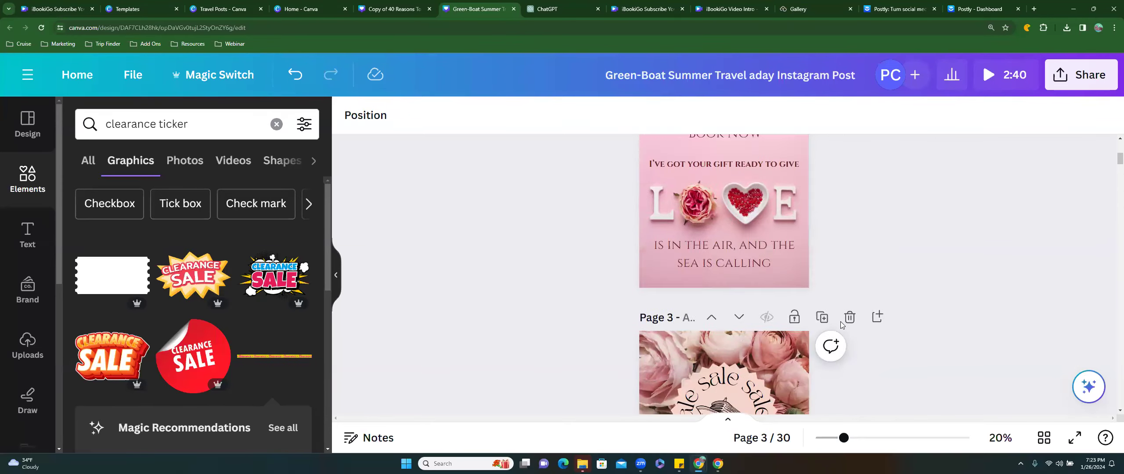
{"action": "scroll", "coordinate": [841, 325], "scroll_direction": "down", "scroll_amount": 5}
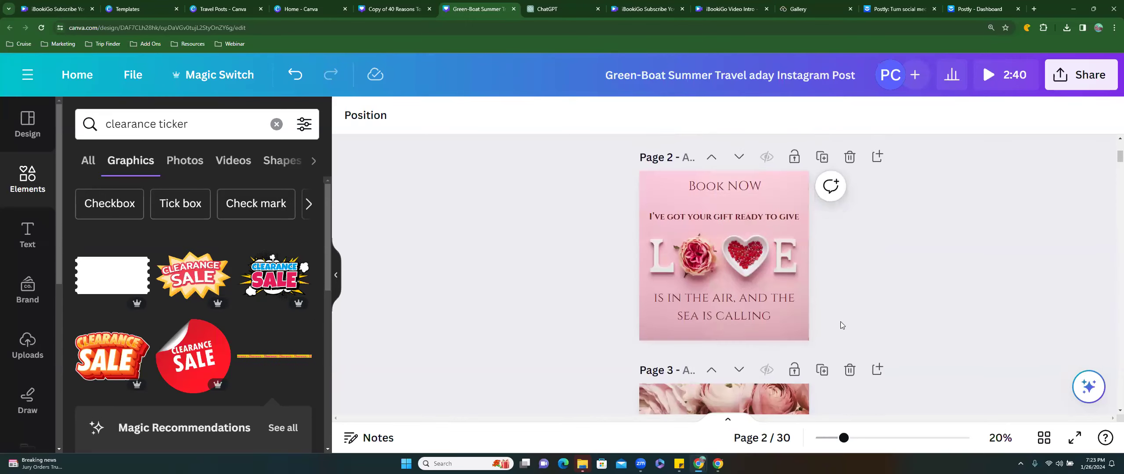
{"action": "scroll", "coordinate": [840, 322], "scroll_direction": "down", "scroll_amount": 2}
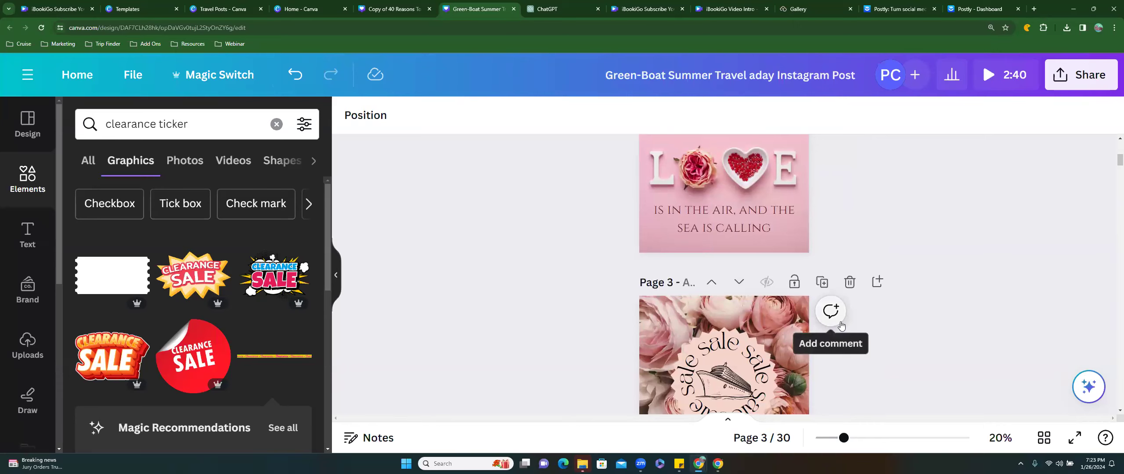
{"action": "scroll", "coordinate": [840, 324], "scroll_direction": "down", "scroll_amount": 3}
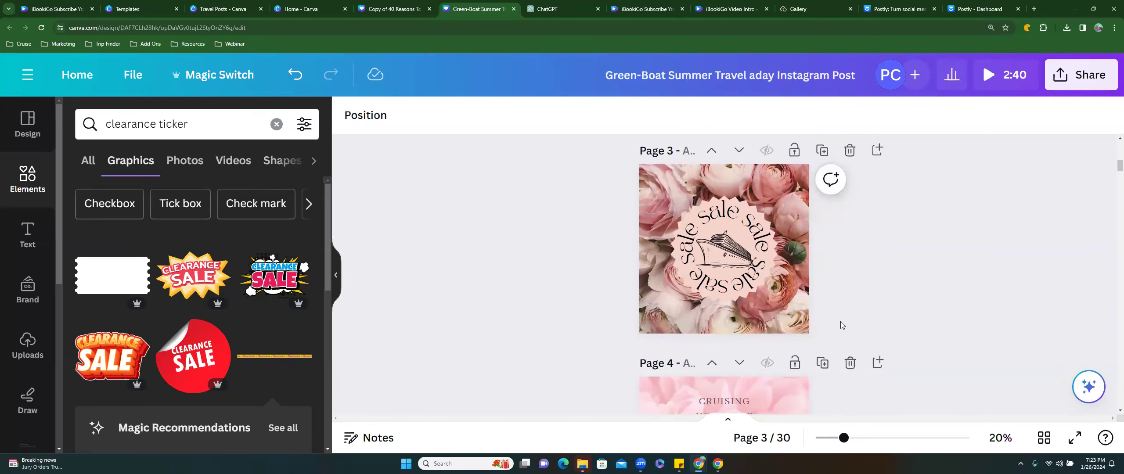
{"action": "scroll", "coordinate": [841, 325], "scroll_direction": "down", "scroll_amount": 4}
{"action": "scroll", "coordinate": [840, 325], "scroll_direction": "down", "scroll_amount": 2}
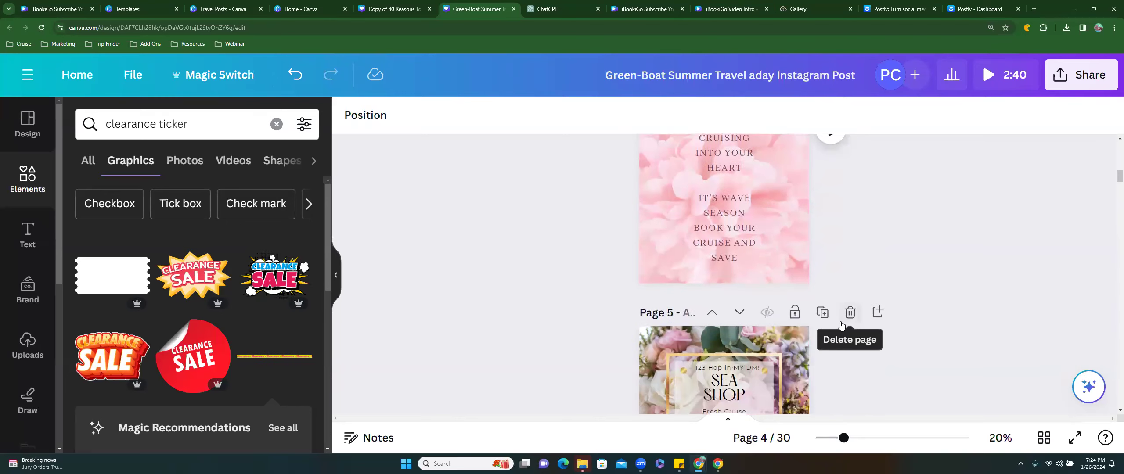
{"action": "scroll", "coordinate": [840, 325], "scroll_direction": "down", "scroll_amount": 3}
{"action": "scroll", "coordinate": [840, 325], "scroll_direction": "down", "scroll_amount": 1}
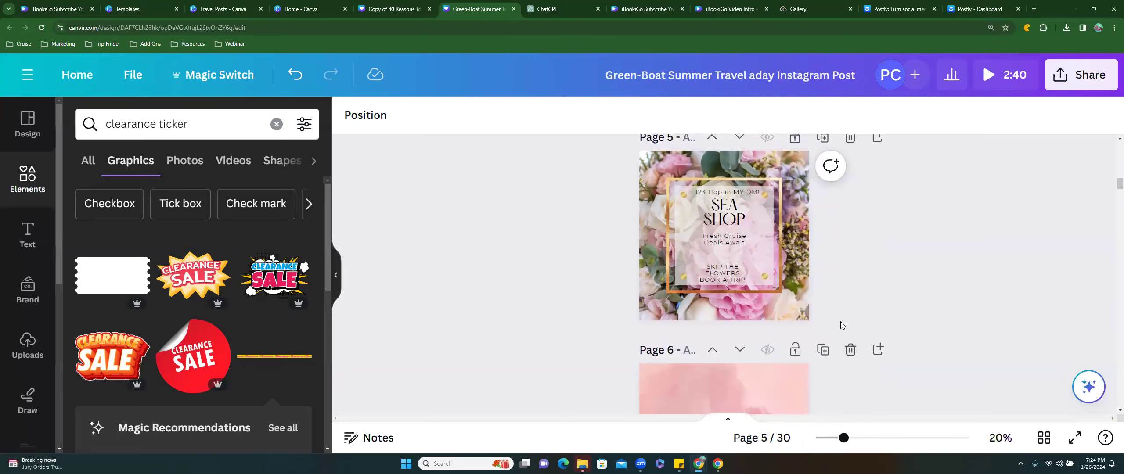
{"action": "scroll", "coordinate": [841, 324], "scroll_direction": "down", "scroll_amount": 2}
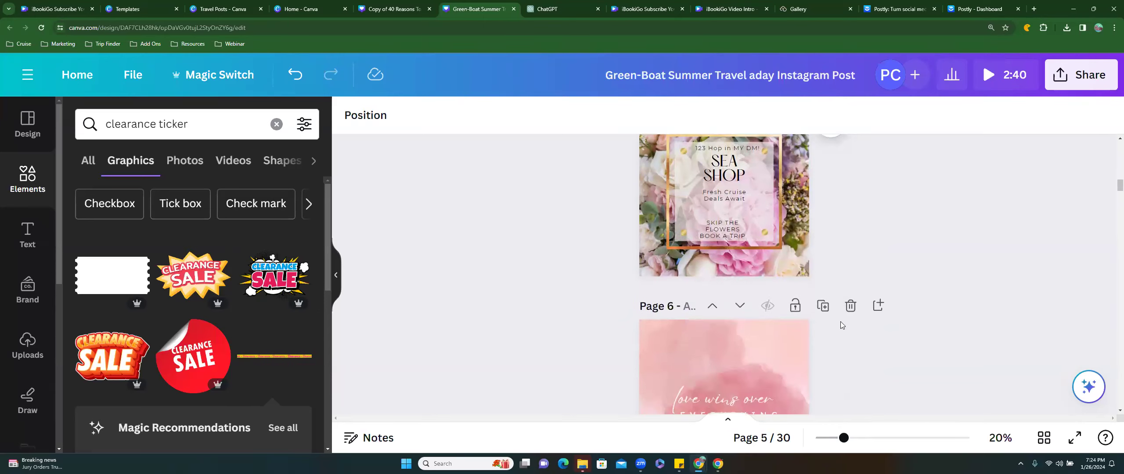
{"action": "scroll", "coordinate": [841, 325], "scroll_direction": "down", "scroll_amount": 2}
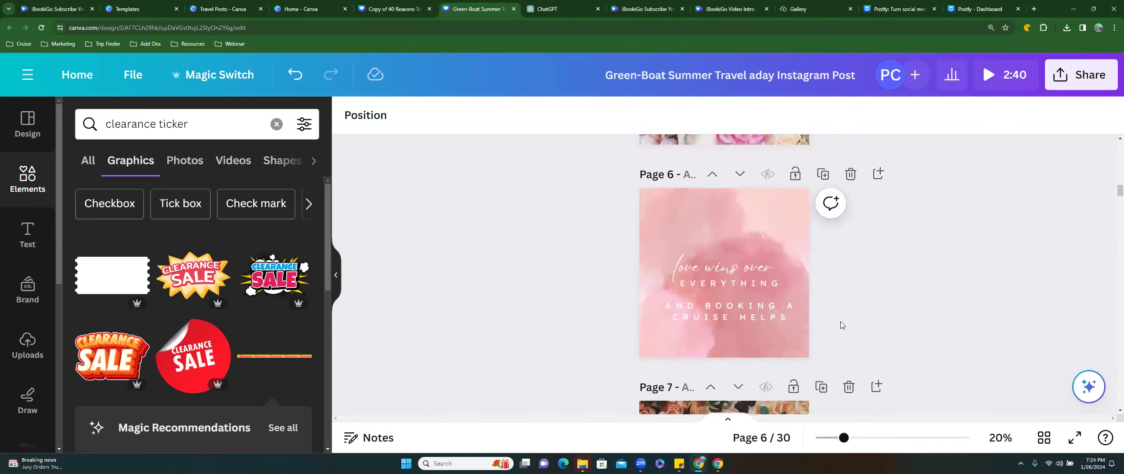
{"action": "scroll", "coordinate": [840, 325], "scroll_direction": "down", "scroll_amount": 2}
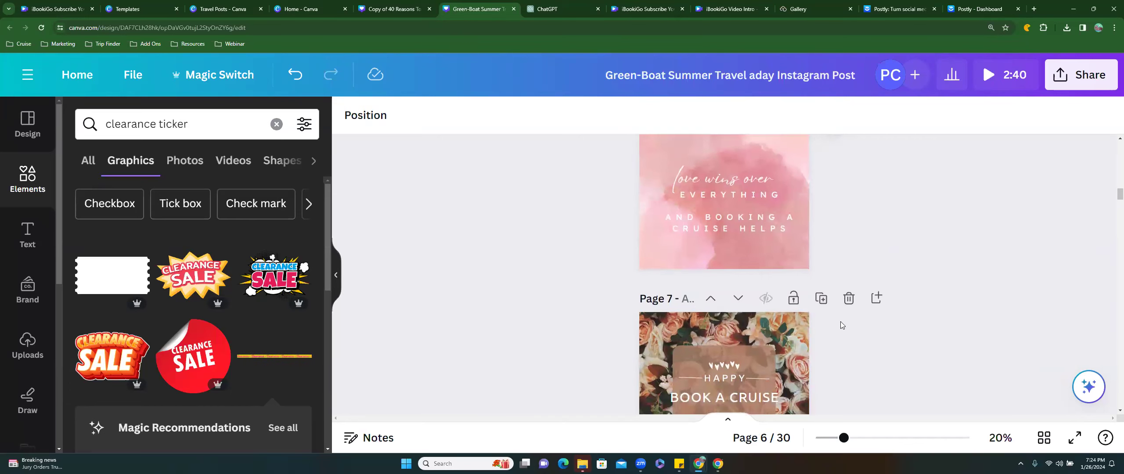
{"action": "scroll", "coordinate": [840, 324], "scroll_direction": "down", "scroll_amount": 1}
{"action": "scroll", "coordinate": [840, 324], "scroll_direction": "down", "scroll_amount": 1}
{"action": "scroll", "coordinate": [842, 325], "scroll_direction": "down", "scroll_amount": 1}
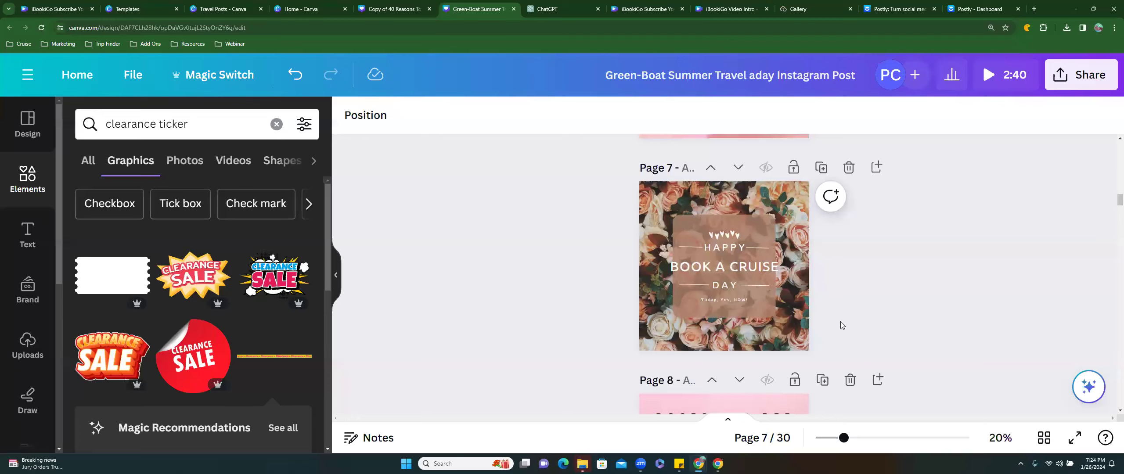
{"action": "scroll", "coordinate": [841, 323], "scroll_direction": "down", "scroll_amount": 1}
{"action": "scroll", "coordinate": [840, 325], "scroll_direction": "down", "scroll_amount": 3}
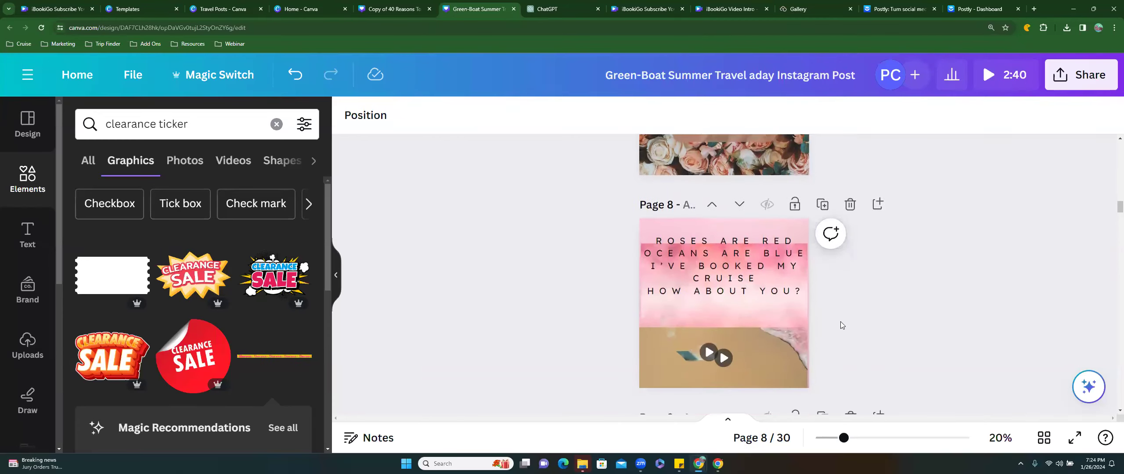
Move the beach video on page 8 up so it sits directly beneath the "Roses are red" poem
{"action": "left_click", "coordinate": [723, 269]}
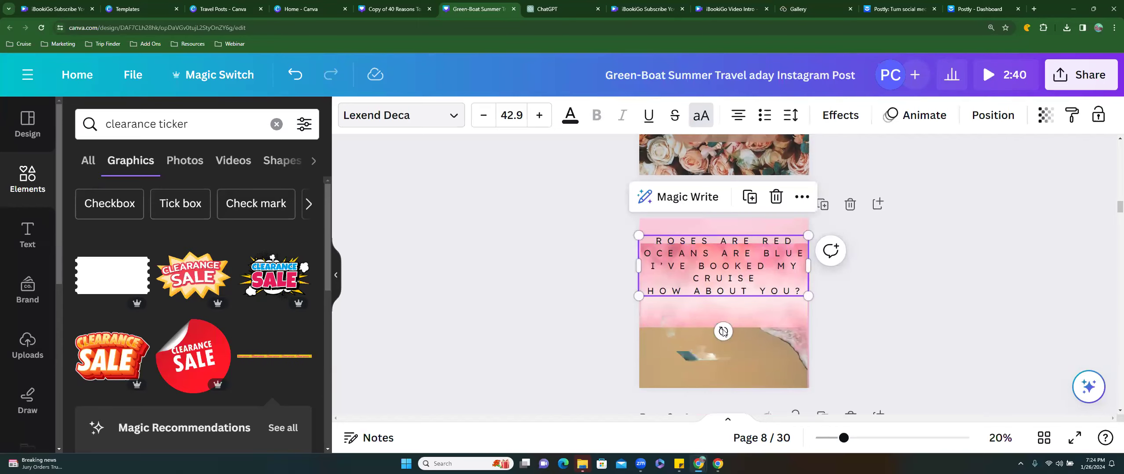
{"action": "left_click", "coordinate": [722, 343]}
{"action": "left_click", "coordinate": [723, 357]}
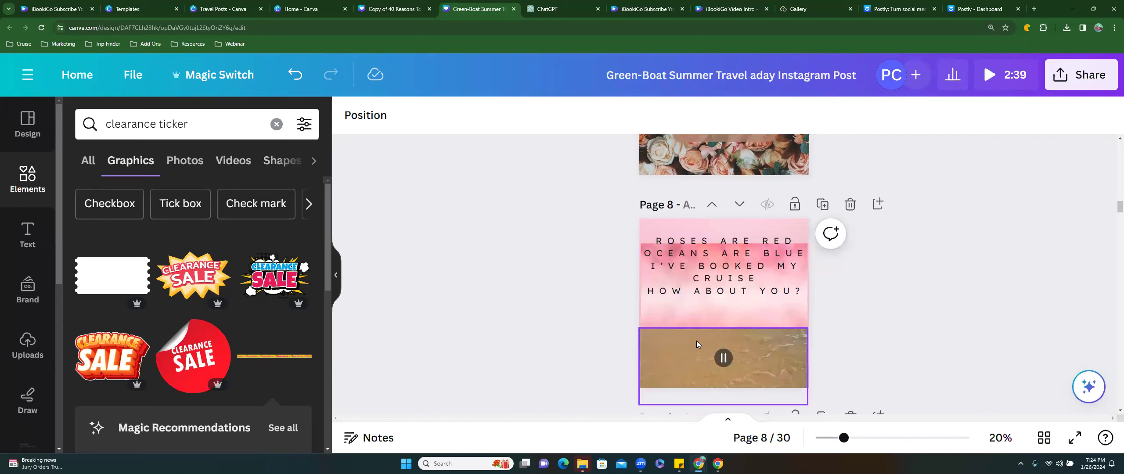
{"action": "left_click_drag", "start_coordinate": [721, 345], "coordinate": [723, 324]}
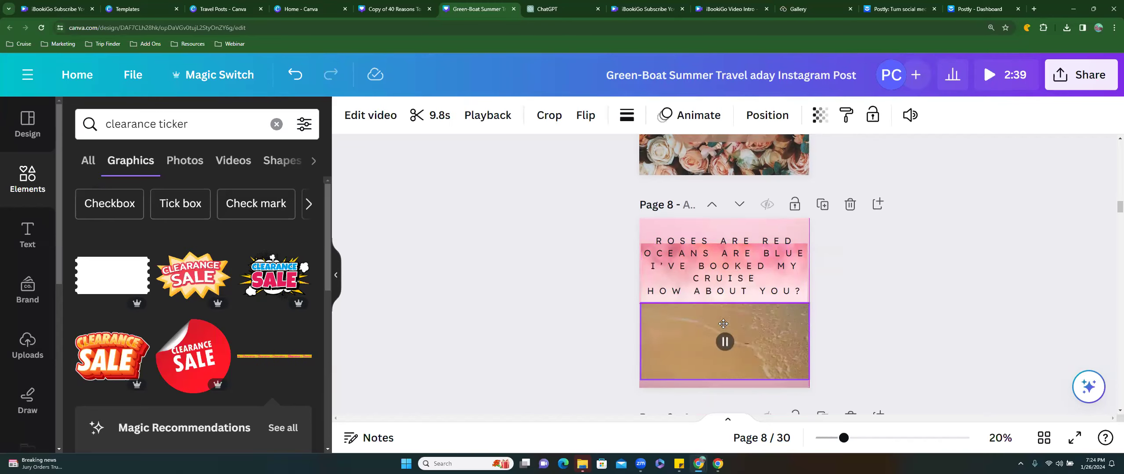
{"action": "left_click", "coordinate": [724, 281]}
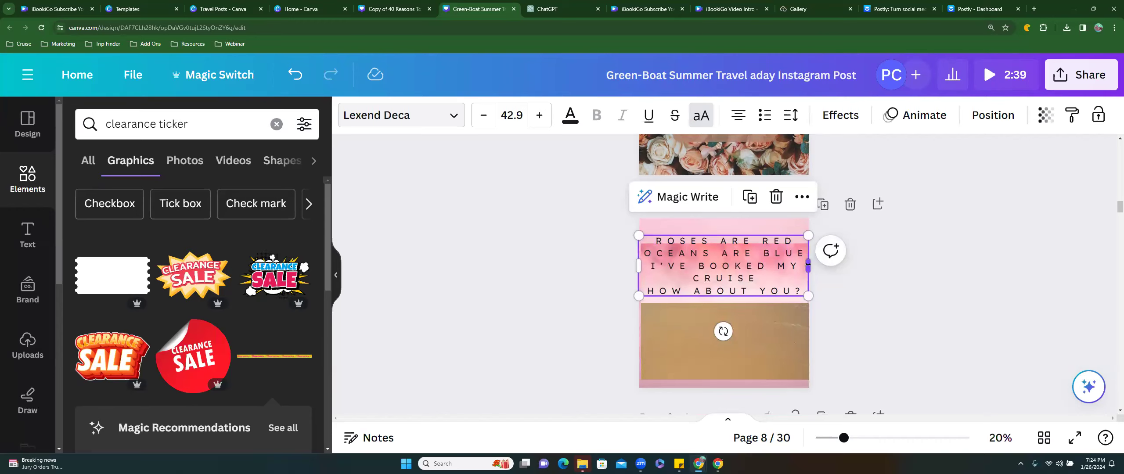
{"action": "left_click", "coordinate": [915, 267]}
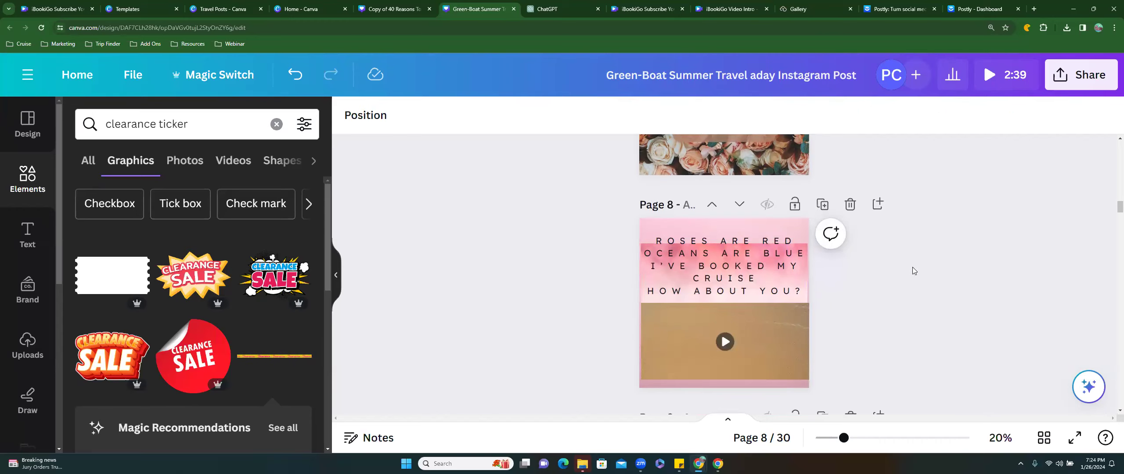
{"action": "left_click", "coordinate": [730, 276]}
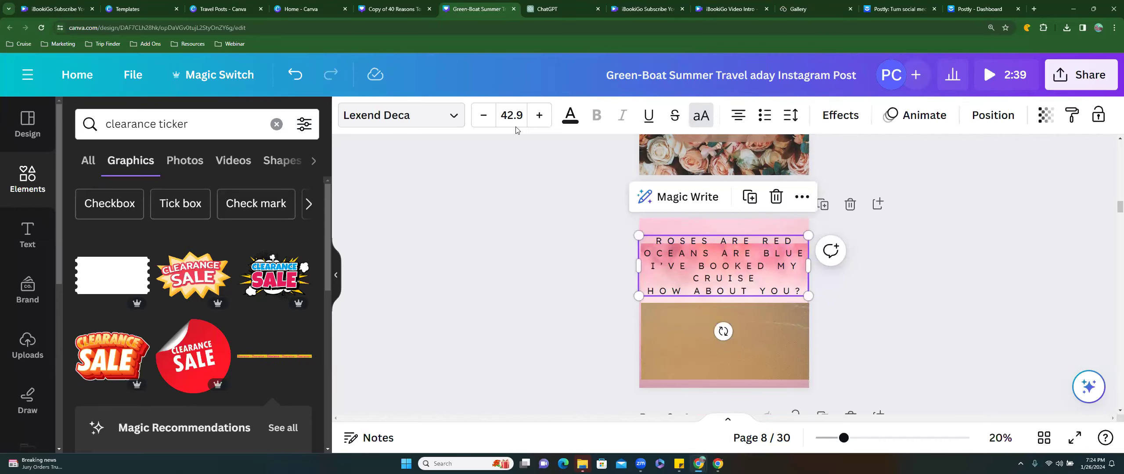
{"action": "double_click", "coordinate": [702, 277]}
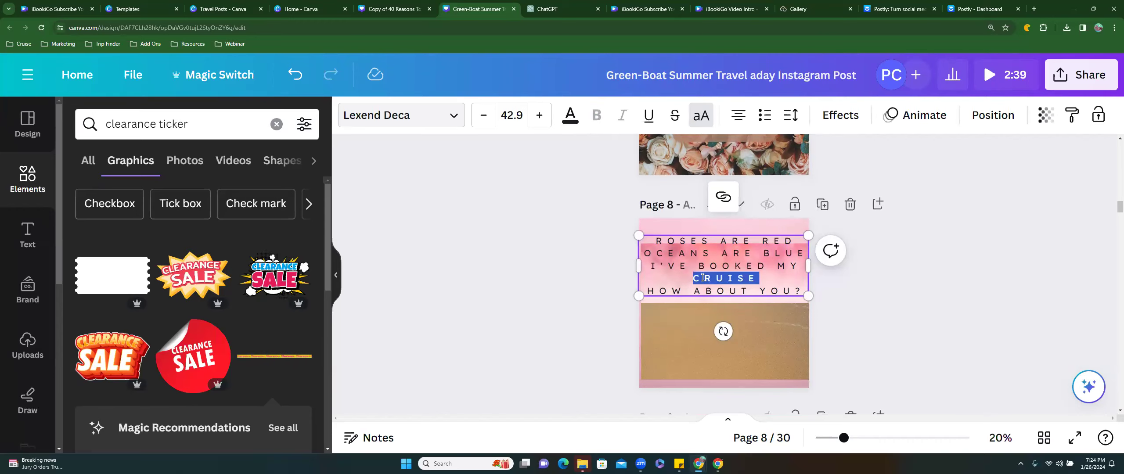
{"action": "left_click", "coordinate": [912, 287]}
Review the remaining Valentine's posts from page 9 on, recheck the set from page 1, and look through the unadapted templates up to page 15
{"action": "scroll", "coordinate": [906, 287], "scroll_direction": "down", "scroll_amount": 5}
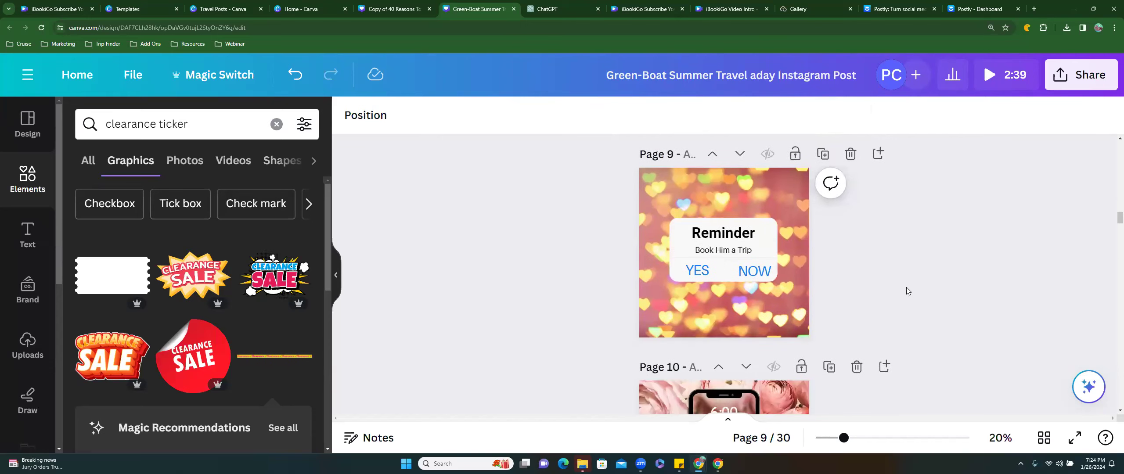
{"action": "scroll", "coordinate": [907, 287], "scroll_direction": "down", "scroll_amount": 5}
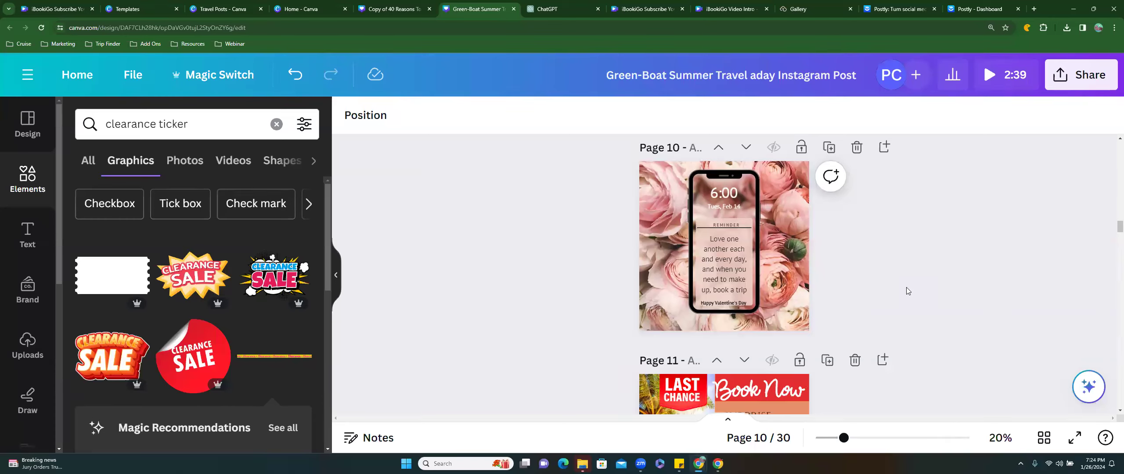
{"action": "scroll", "coordinate": [906, 287], "scroll_direction": "down", "scroll_amount": 3}
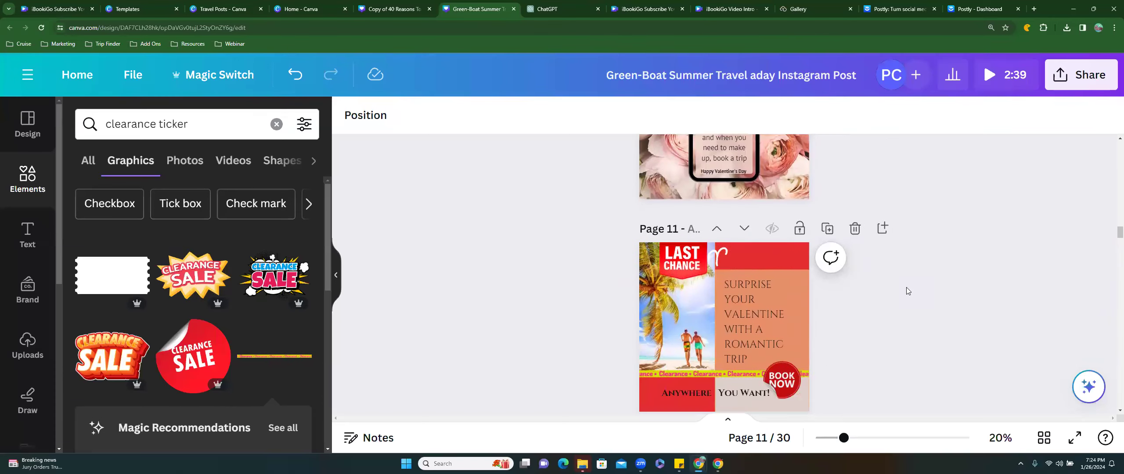
{"action": "scroll", "coordinate": [906, 291], "scroll_direction": "down", "scroll_amount": 1}
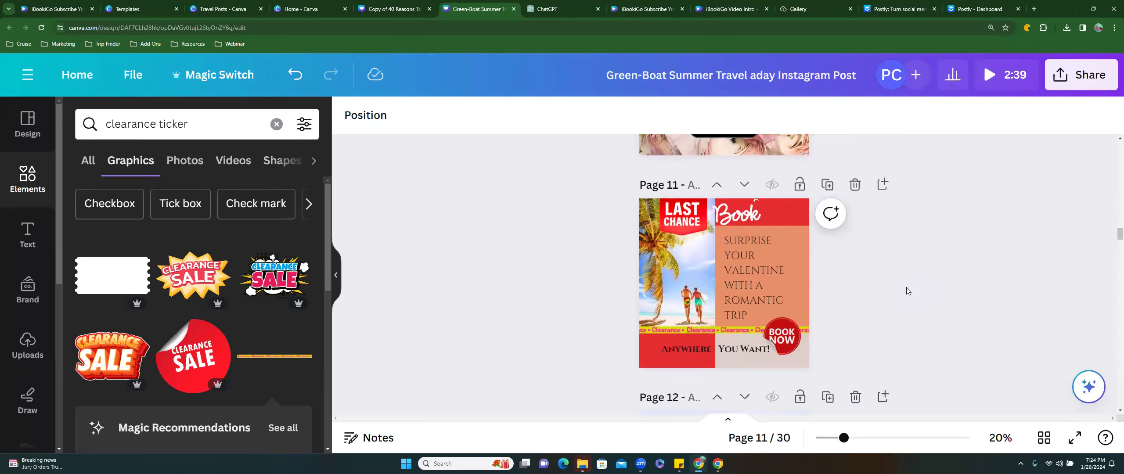
{"action": "scroll", "coordinate": [907, 287], "scroll_direction": "down", "scroll_amount": 3}
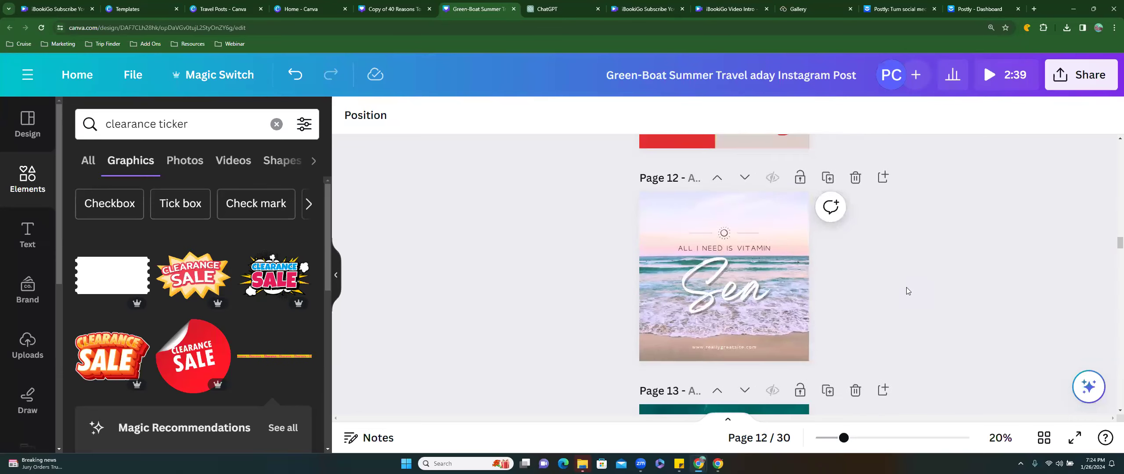
{"action": "scroll", "coordinate": [902, 288], "scroll_direction": "up", "scroll_amount": 10}
{"action": "scroll", "coordinate": [899, 275], "scroll_direction": "up", "scroll_amount": 15}
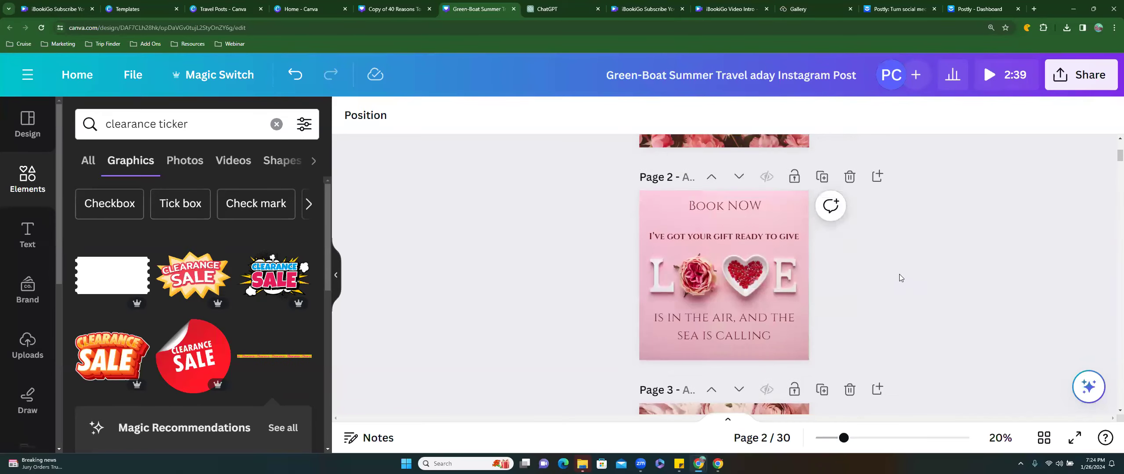
{"action": "scroll", "coordinate": [899, 274], "scroll_direction": "up", "scroll_amount": 3}
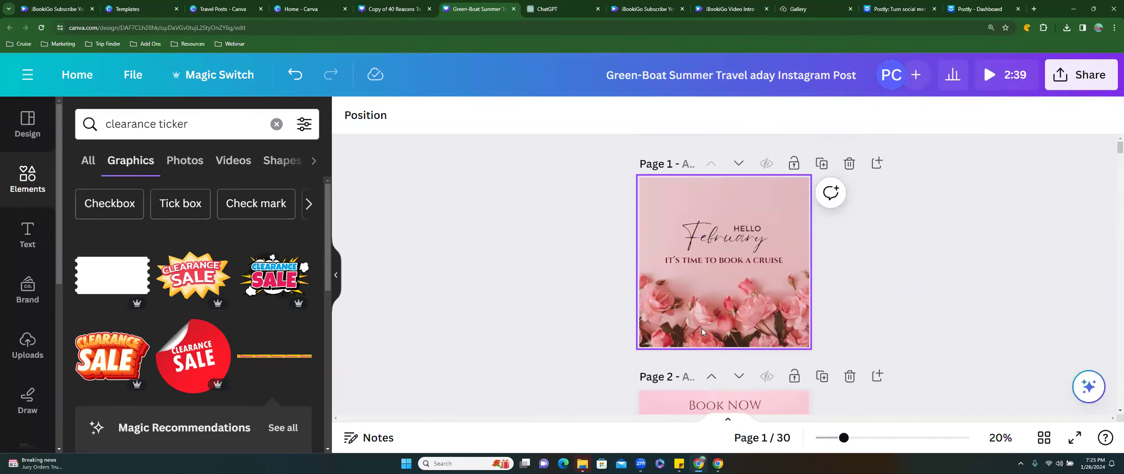
{"action": "scroll", "coordinate": [701, 328], "scroll_direction": "down", "scroll_amount": 6}
{"action": "scroll", "coordinate": [710, 349], "scroll_direction": "down", "scroll_amount": 18}
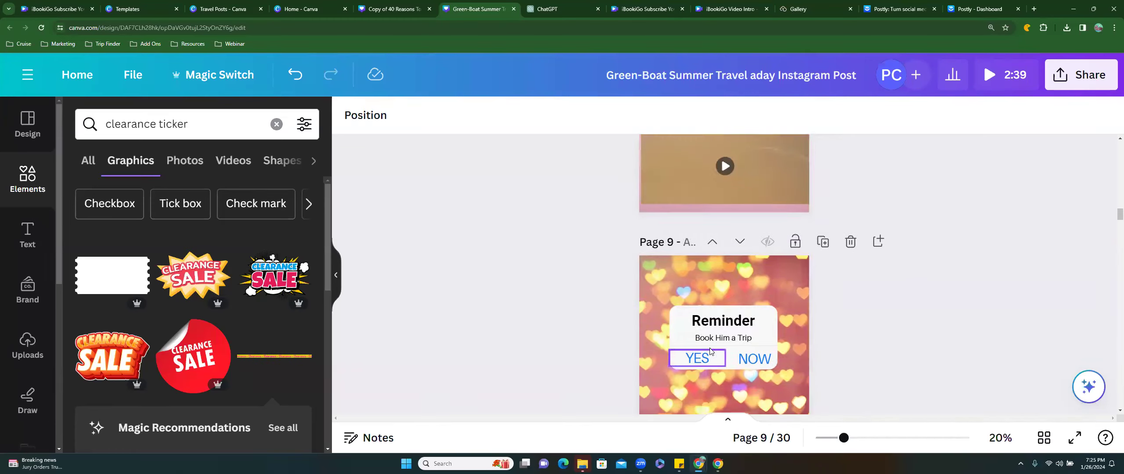
{"action": "scroll", "coordinate": [710, 350], "scroll_direction": "down", "scroll_amount": 4}
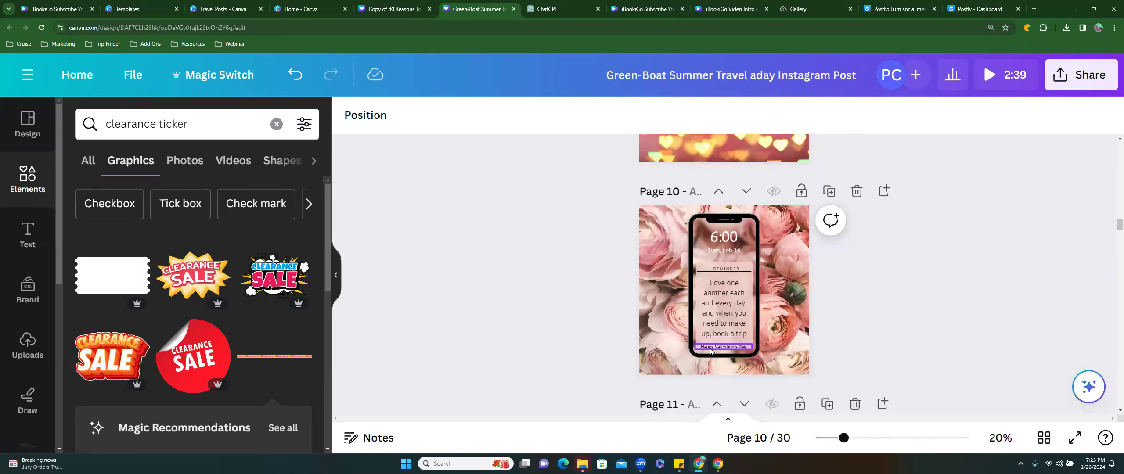
{"action": "scroll", "coordinate": [703, 334], "scroll_direction": "down", "scroll_amount": 1}
{"action": "scroll", "coordinate": [702, 331], "scroll_direction": "down", "scroll_amount": 8}
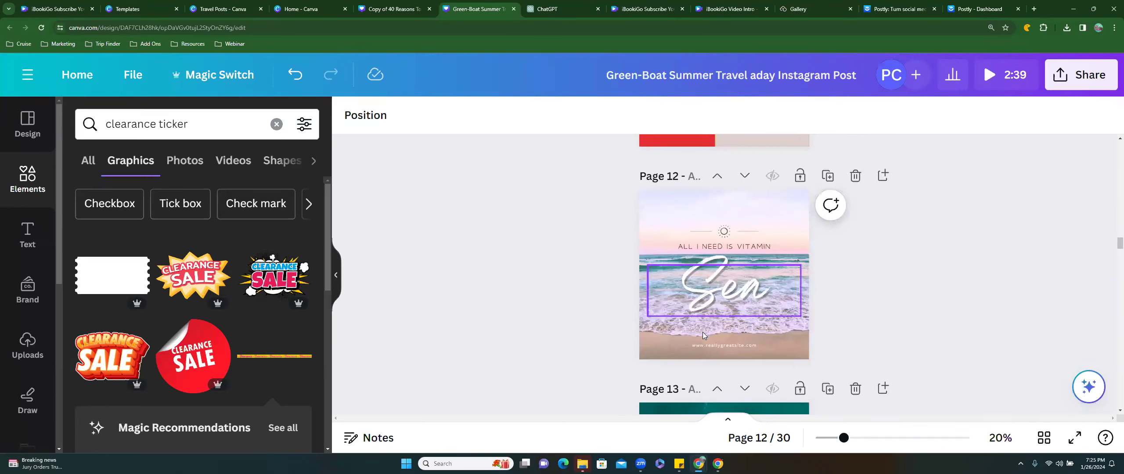
{"action": "scroll", "coordinate": [703, 334], "scroll_direction": "down", "scroll_amount": 12}
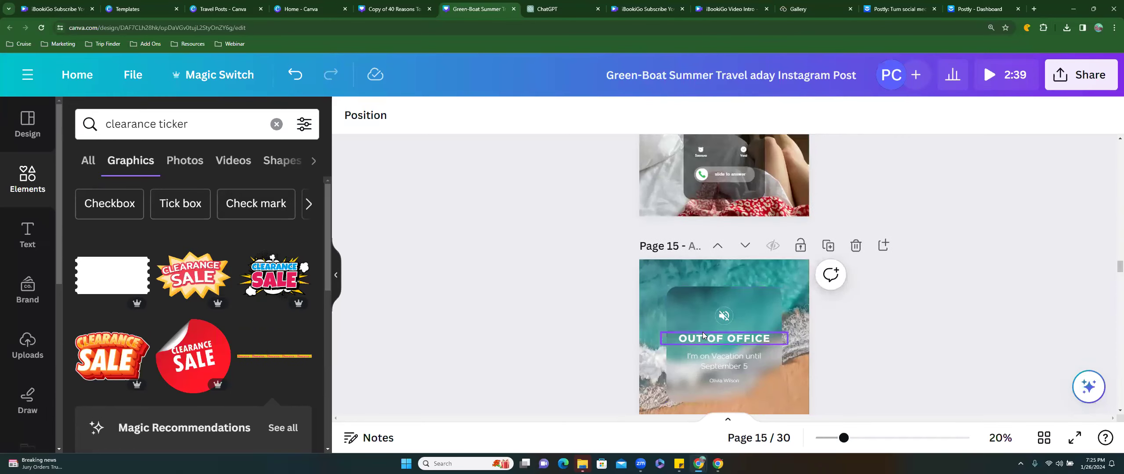
Reorder the "Weekend calling" page from page 14 to page 12, directly after the romantic trip post
{"action": "scroll", "coordinate": [703, 335], "scroll_direction": "up", "scroll_amount": 4}
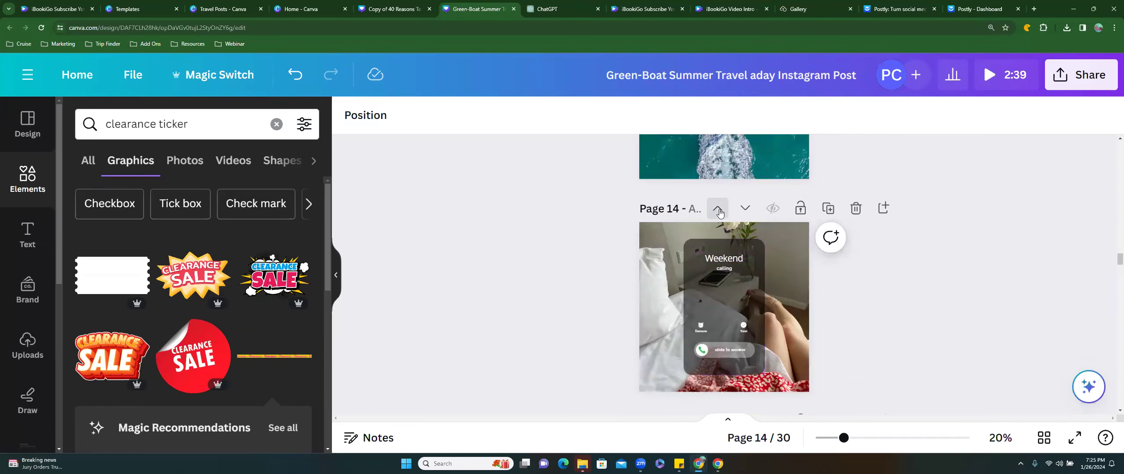
{"action": "left_click", "coordinate": [718, 211]}
{"action": "left_click", "coordinate": [718, 212]}
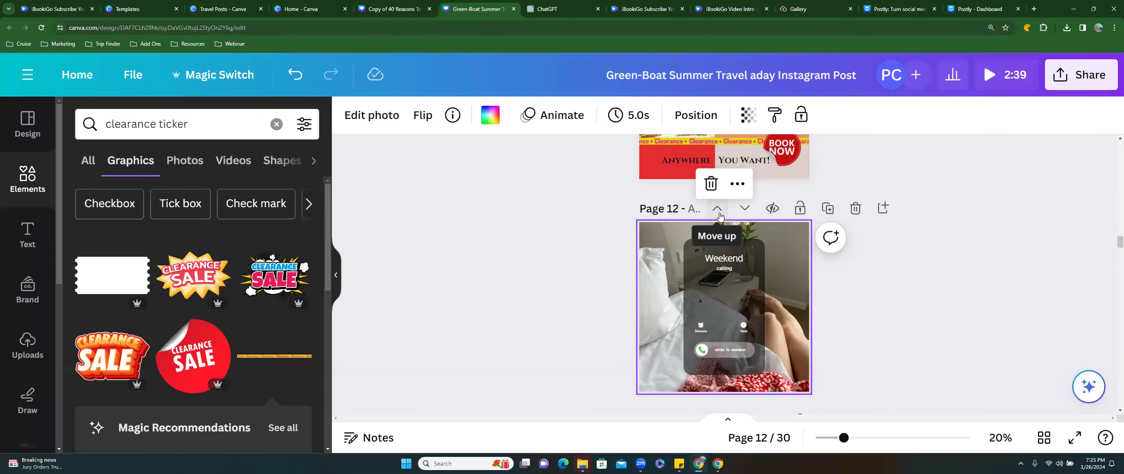
{"action": "left_click", "coordinate": [718, 210]}
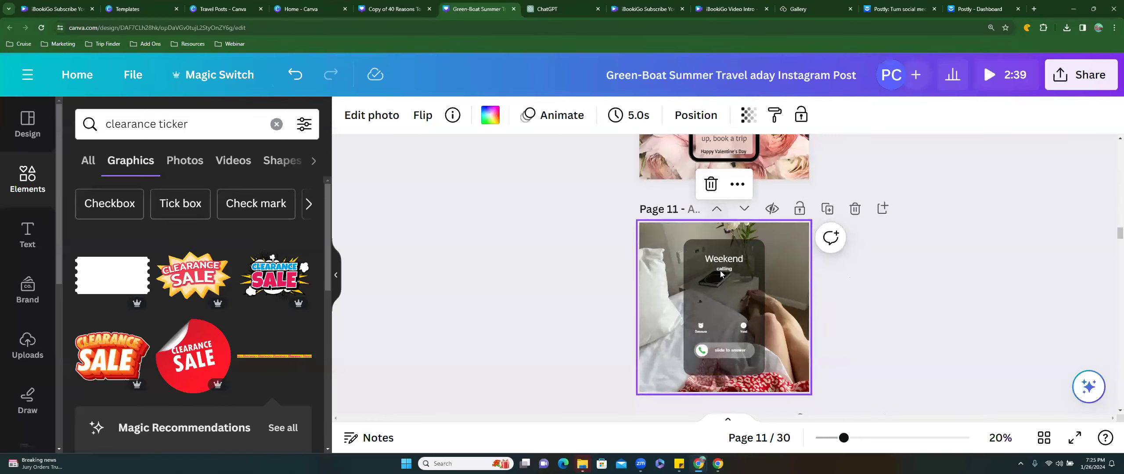
{"action": "left_click", "coordinate": [744, 209]}
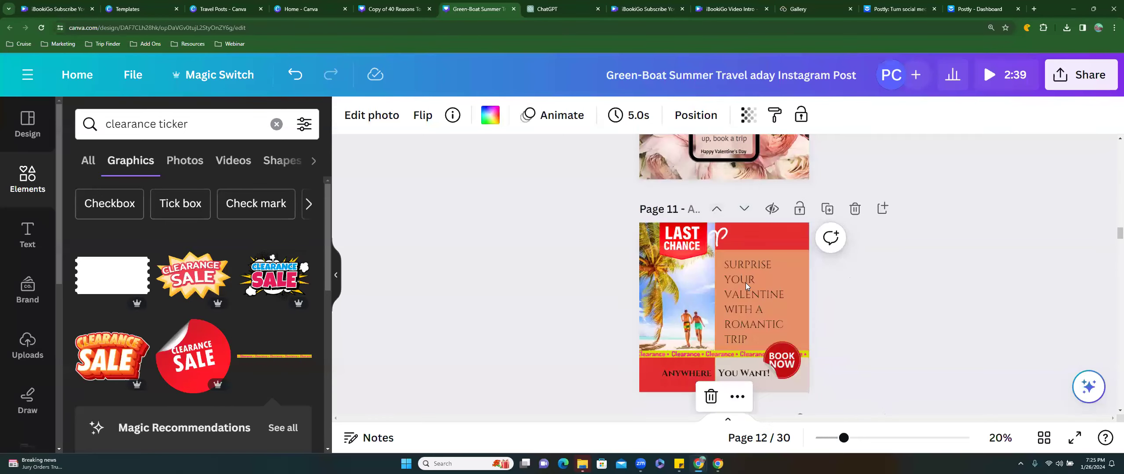
Replace the "Weekend" heading on page 12 with "Travel Agent"
{"action": "left_click", "coordinate": [742, 314]}
{"action": "double_click", "coordinate": [726, 260]}
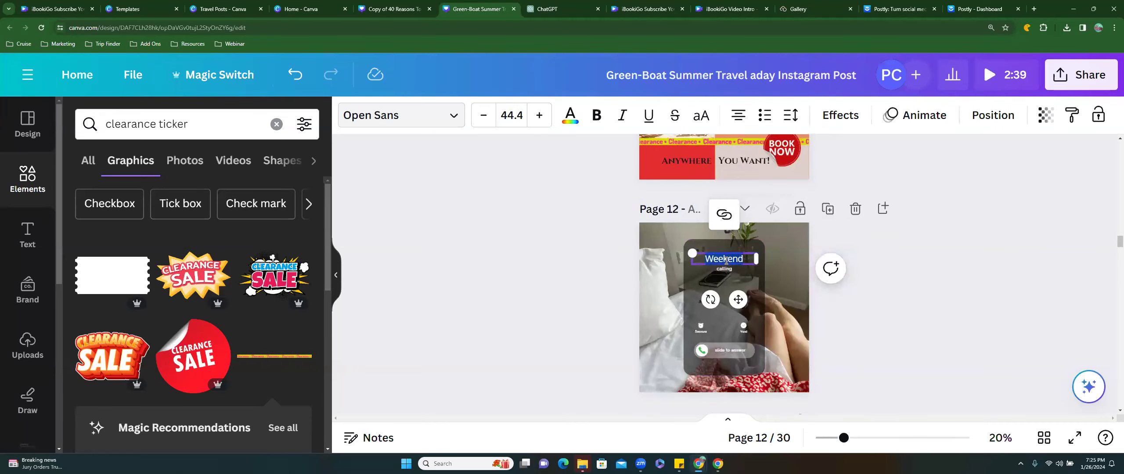
{"action": "key", "text": "BackSpace"}
{"action": "type", "text": "Travel Agent"}
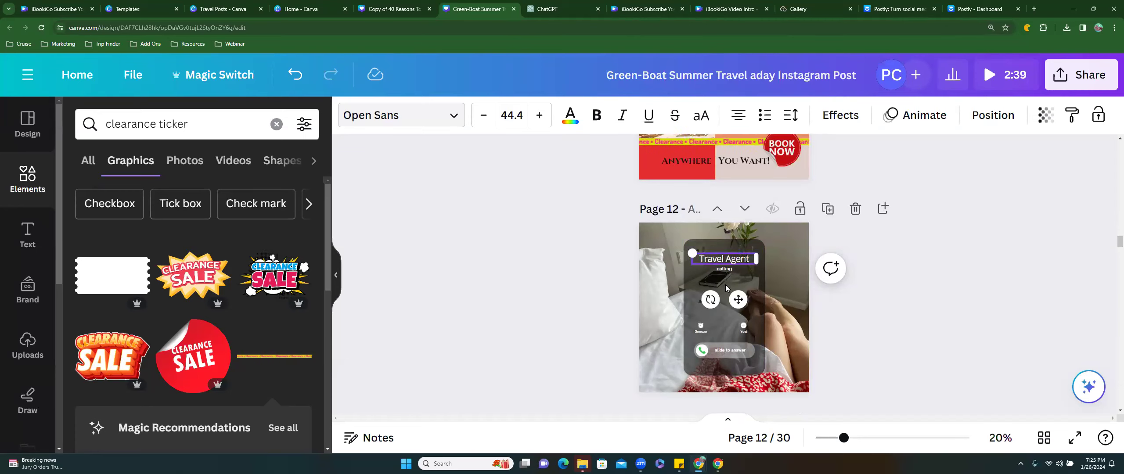
{"action": "double_click", "coordinate": [719, 351]}
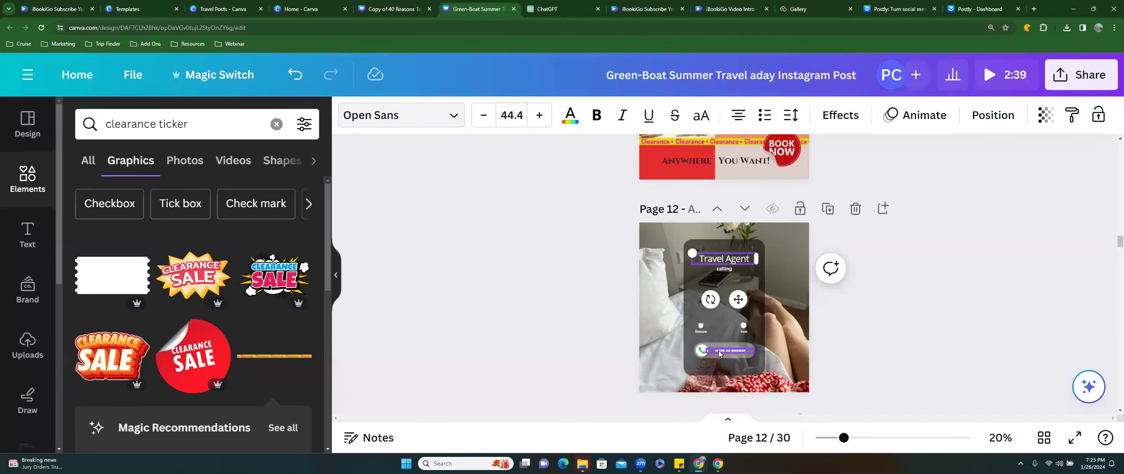
{"action": "type", "text": "Y"}
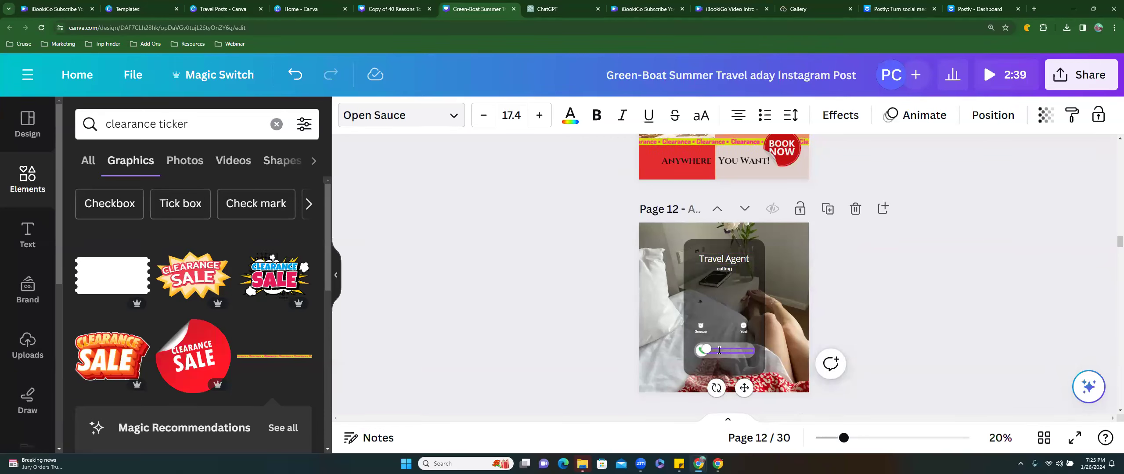
{"action": "left_click", "coordinate": [724, 273]}
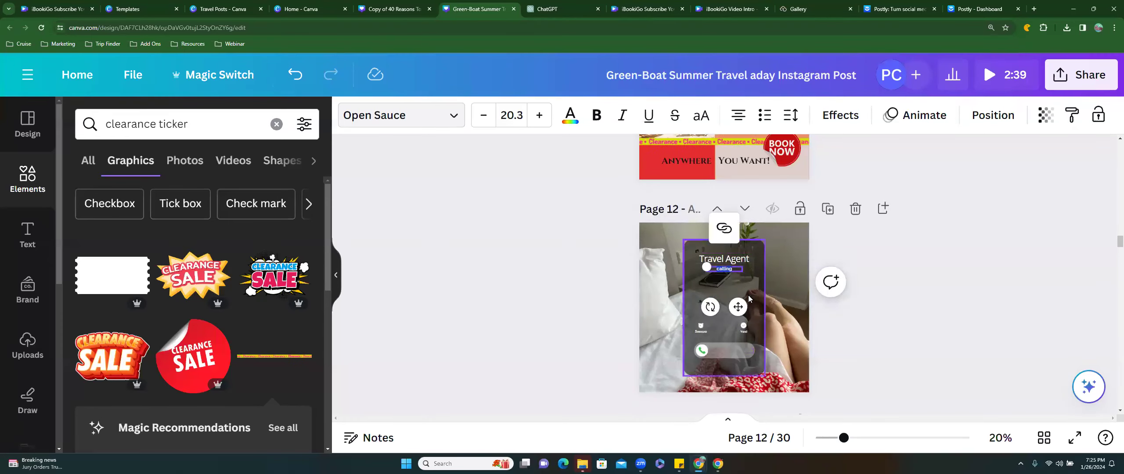
{"action": "left_click", "coordinate": [741, 310]}
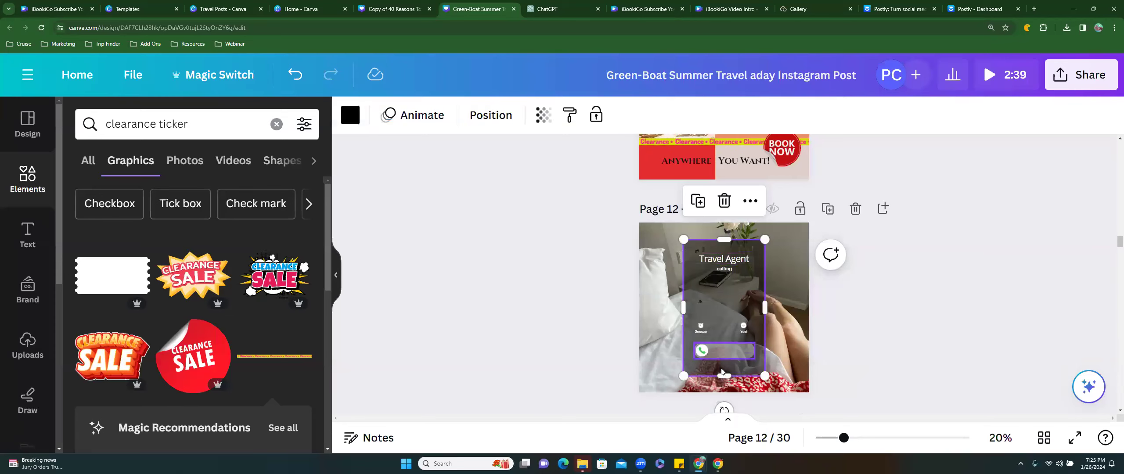
{"action": "left_click", "coordinate": [724, 352]}
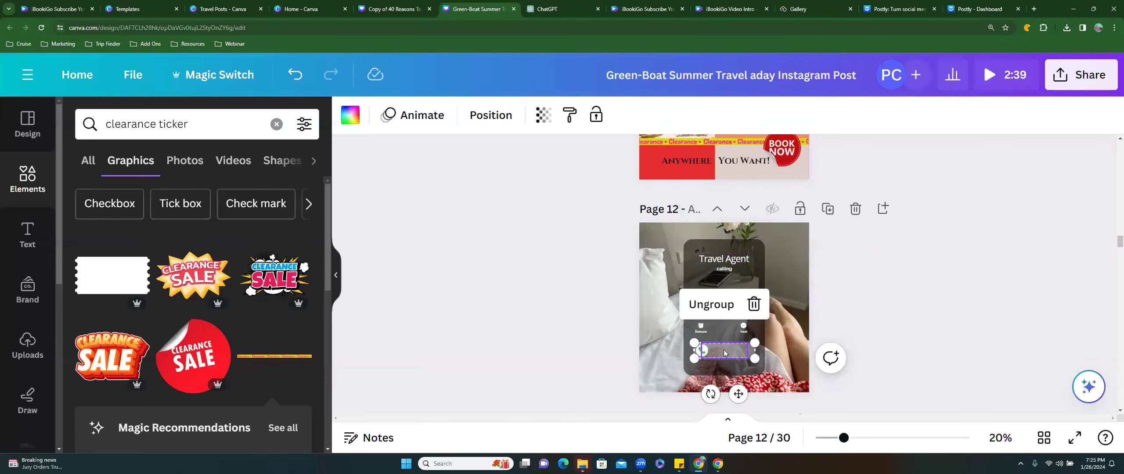
{"action": "left_click", "coordinate": [300, 73]}
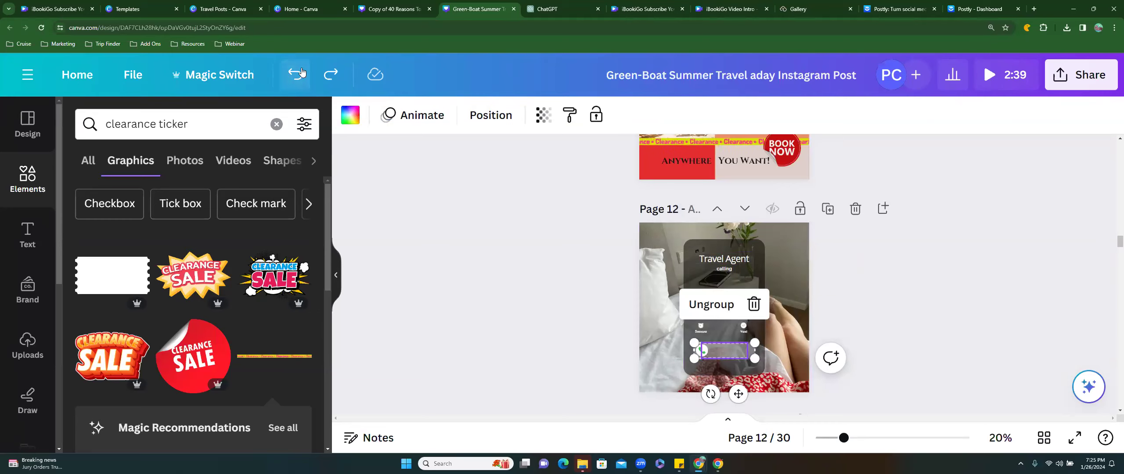
{"action": "left_click", "coordinate": [301, 74]}
Add a copy of the "slide to answer" text beneath "calling" and reword it "Why wait for me to call? Send me a message now"
{"action": "left_click", "coordinate": [725, 352]}
{"action": "left_click_drag", "start_coordinate": [724, 352], "coordinate": [718, 285]}
{"action": "type", "text": "wait for"}
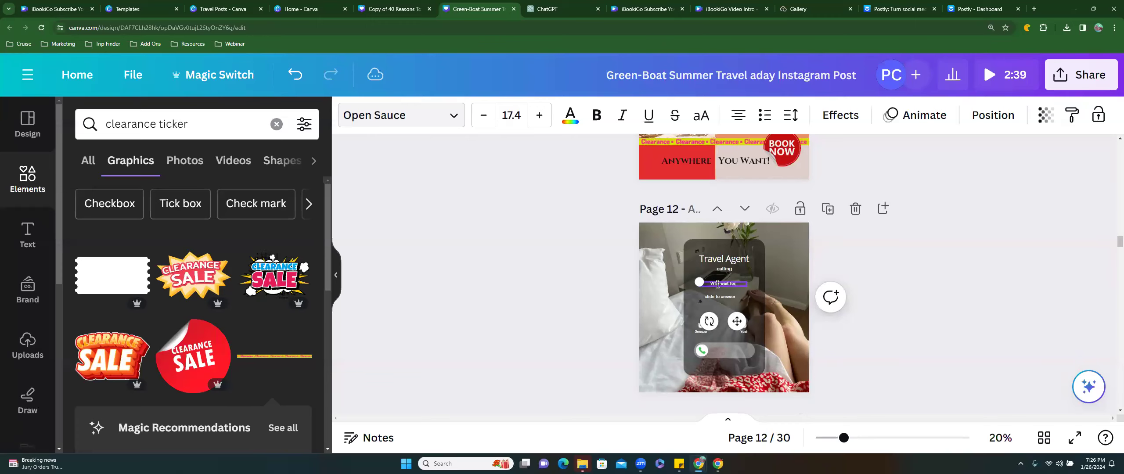
{"action": "type", "text": "hy wait for me to call?"}
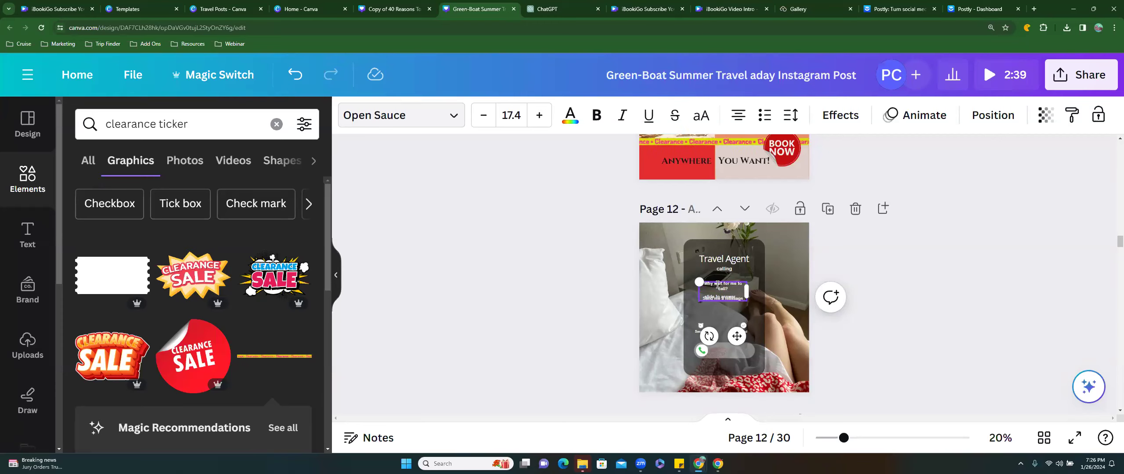
{"action": "type", "text": " now"}
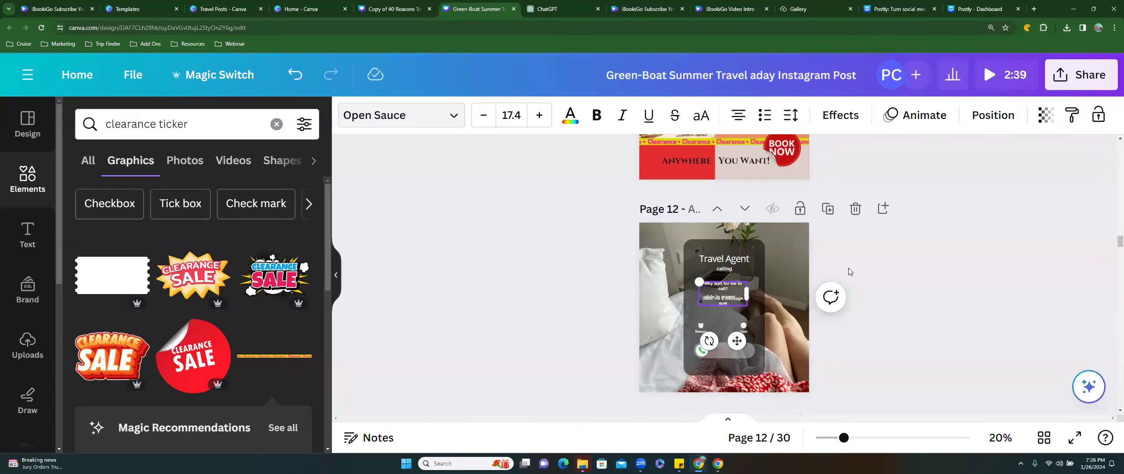
Enlarge the "Why wait for me to call?" text to size 37.3 and position it beneath "calling" on the call panel
{"action": "left_click_drag", "start_coordinate": [731, 288], "coordinate": [721, 350]}
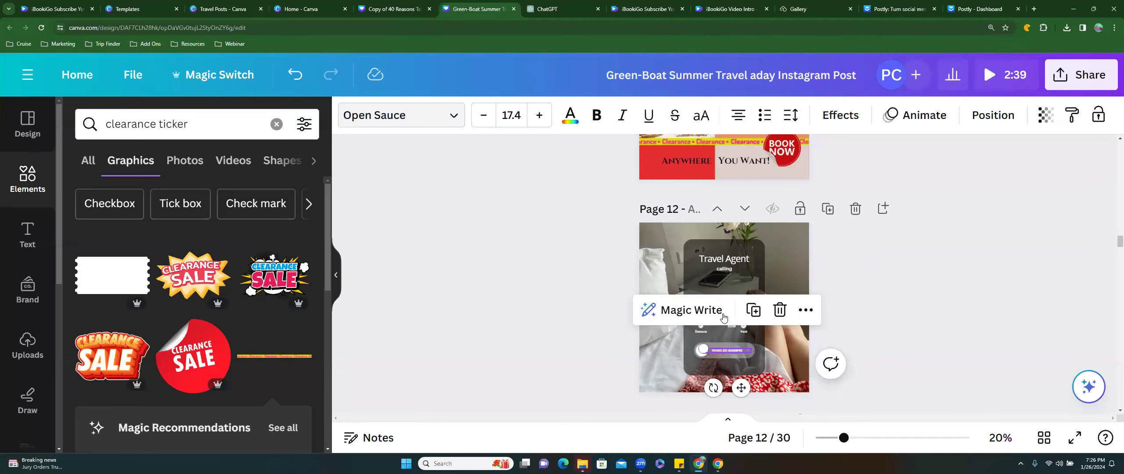
{"action": "left_click", "coordinate": [726, 307]}
{"action": "left_click", "coordinate": [727, 310]}
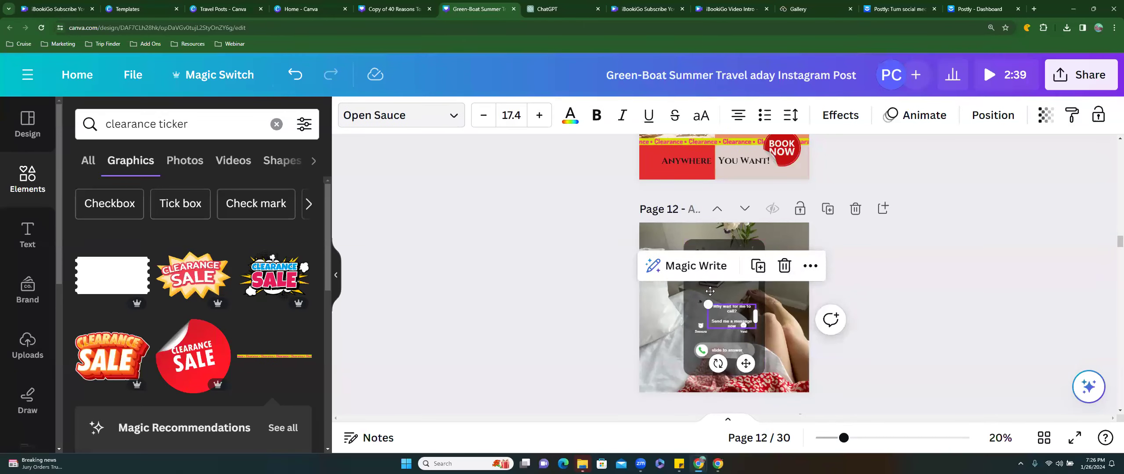
{"action": "left_click_drag", "start_coordinate": [707, 304], "coordinate": [634, 258]}
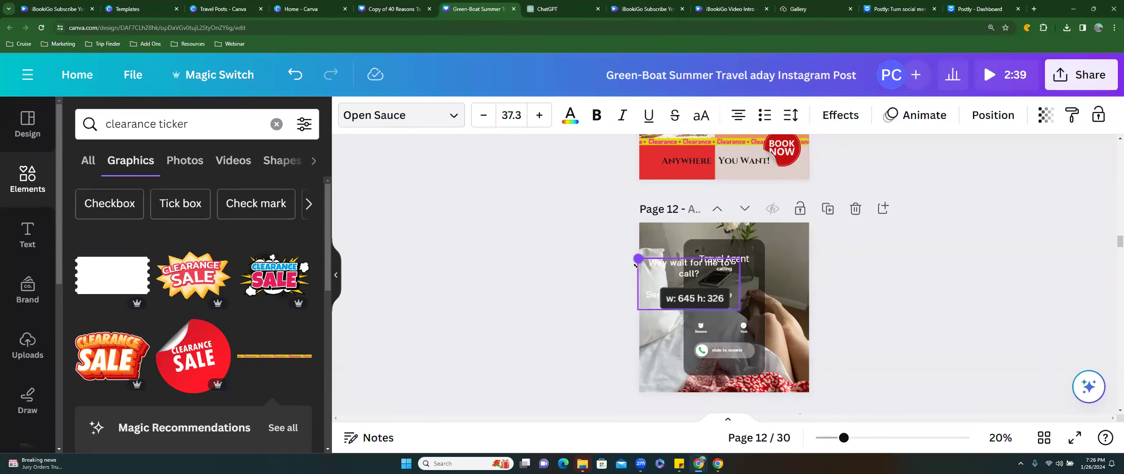
{"action": "mouse_move", "coordinate": [734, 287]}
{"action": "left_mouse_down"}
{"action": "mouse_move", "coordinate": [706, 286]}
{"action": "mouse_move", "coordinate": [722, 290]}
{"action": "left_mouse_up"}
Remove the two small icons and their labels above the "slide to answer" bar on page 12
{"action": "left_click_drag", "start_coordinate": [710, 322], "coordinate": [702, 337]}
{"action": "left_click", "coordinate": [701, 330]}
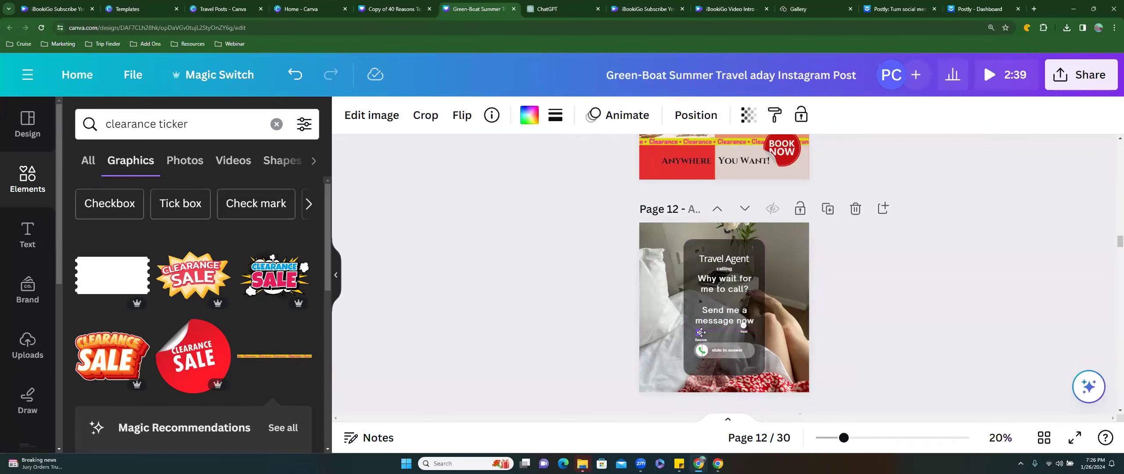
{"action": "left_click_drag", "start_coordinate": [744, 332], "coordinate": [744, 336]}
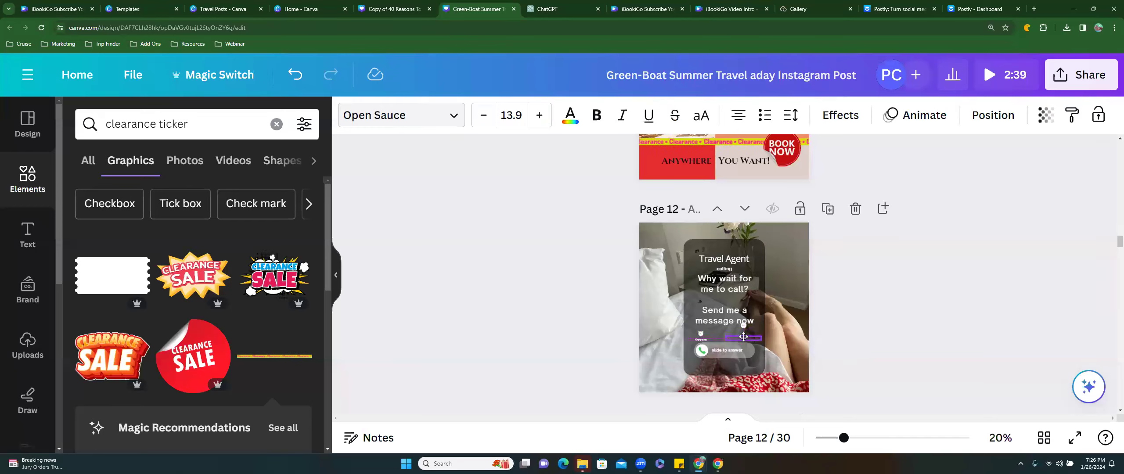
{"action": "left_click_drag", "start_coordinate": [745, 339], "coordinate": [745, 330]}
{"action": "left_click", "coordinate": [725, 326]}
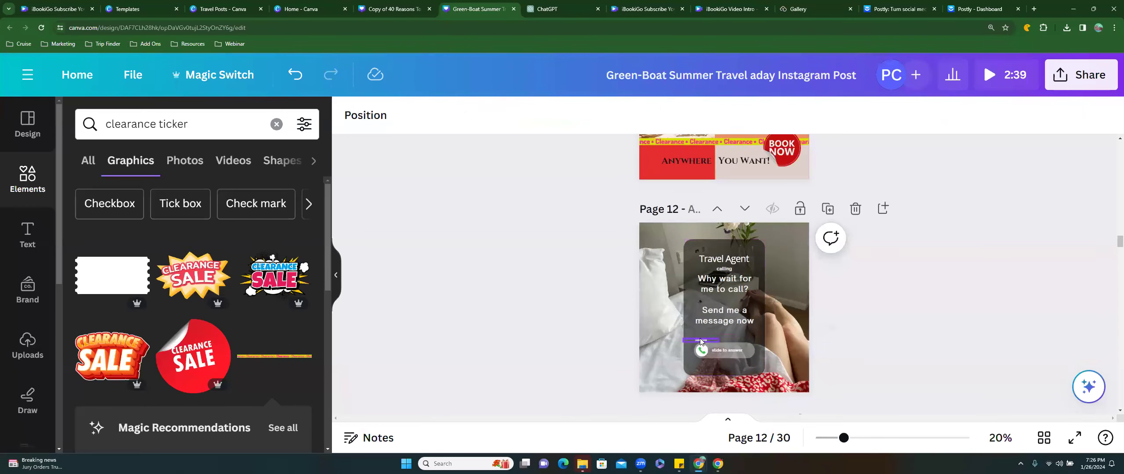
Shift the "Why wait for me to call?" text down and align it midway between "calling" and the "slide to answer" bar
{"action": "left_click", "coordinate": [725, 326]}
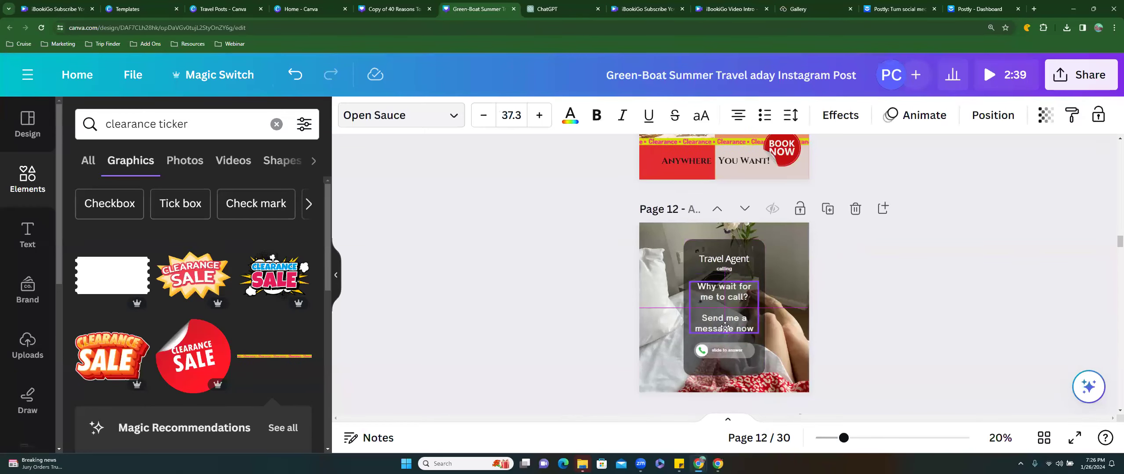
{"action": "left_click_drag", "start_coordinate": [752, 308], "coordinate": [753, 308]}
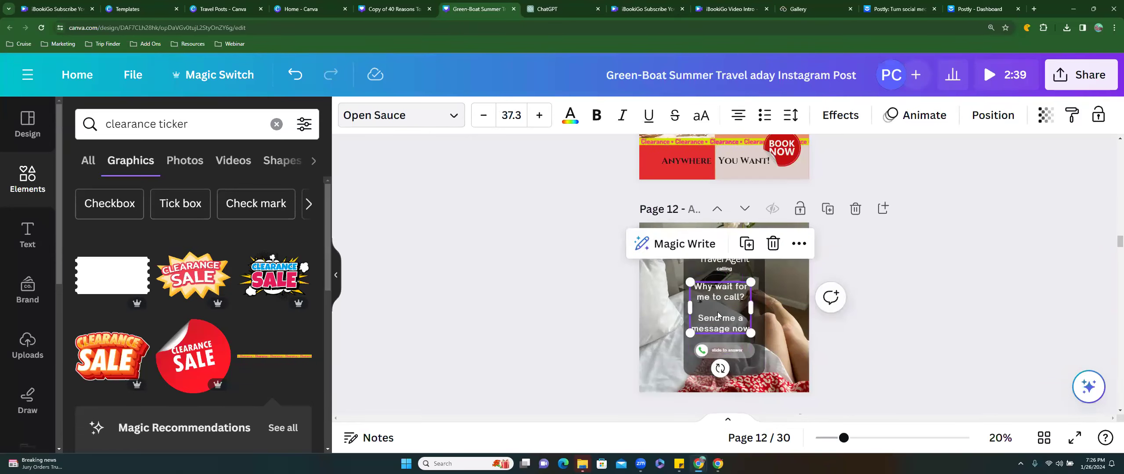
{"action": "left_click", "coordinate": [913, 285]}
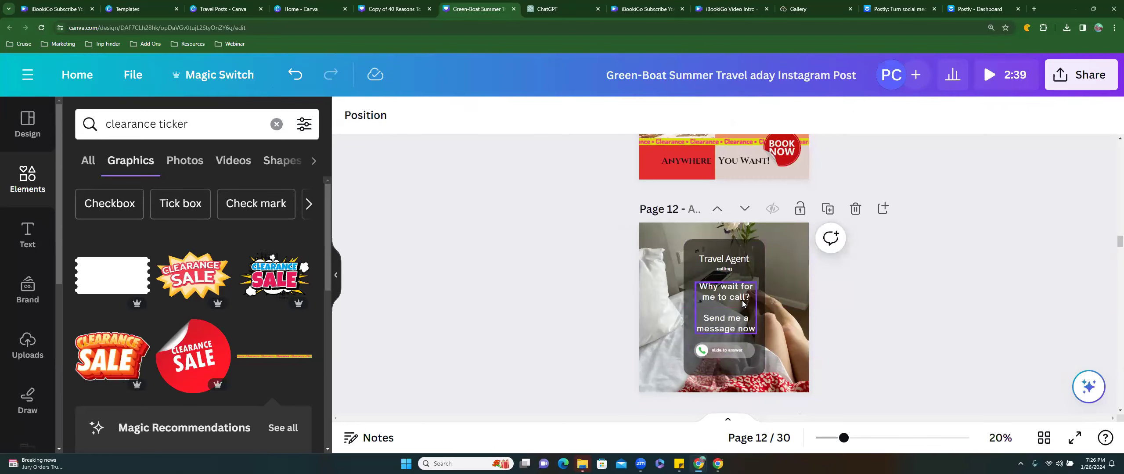
{"action": "left_click_drag", "start_coordinate": [738, 298], "coordinate": [734, 299]}
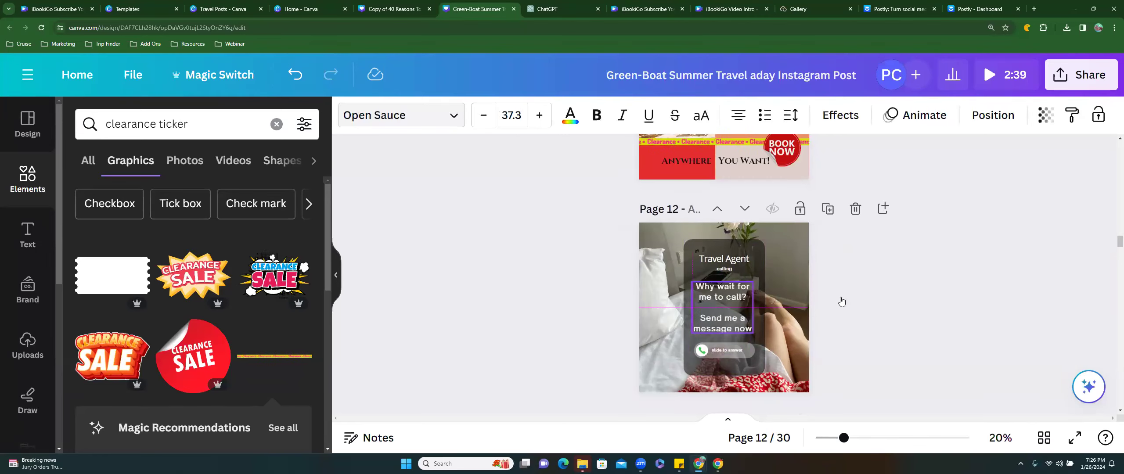
{"action": "left_click", "coordinate": [936, 301]}
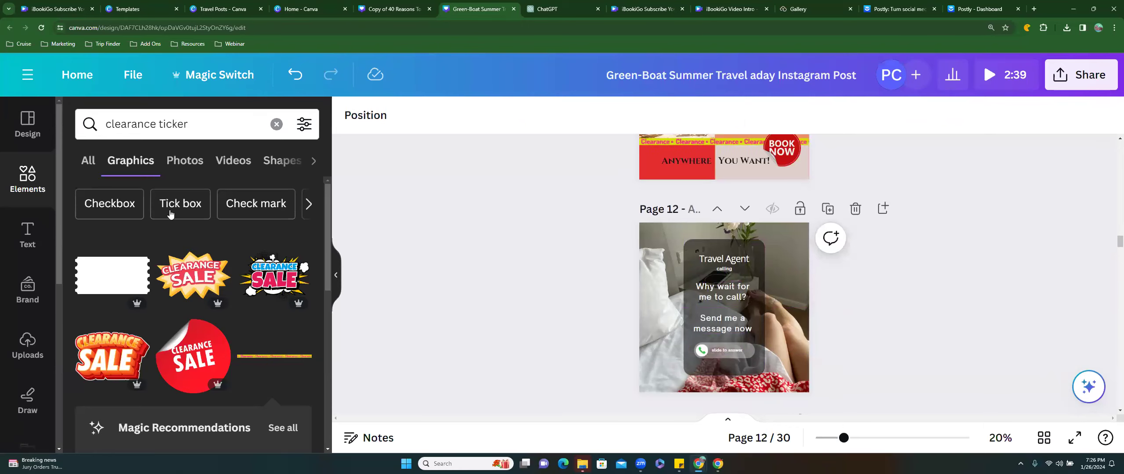
Search the graphics for "book now" and add the black script "Book Now!" graphic with the white outline to page 12
{"action": "left_click", "coordinate": [94, 119]}
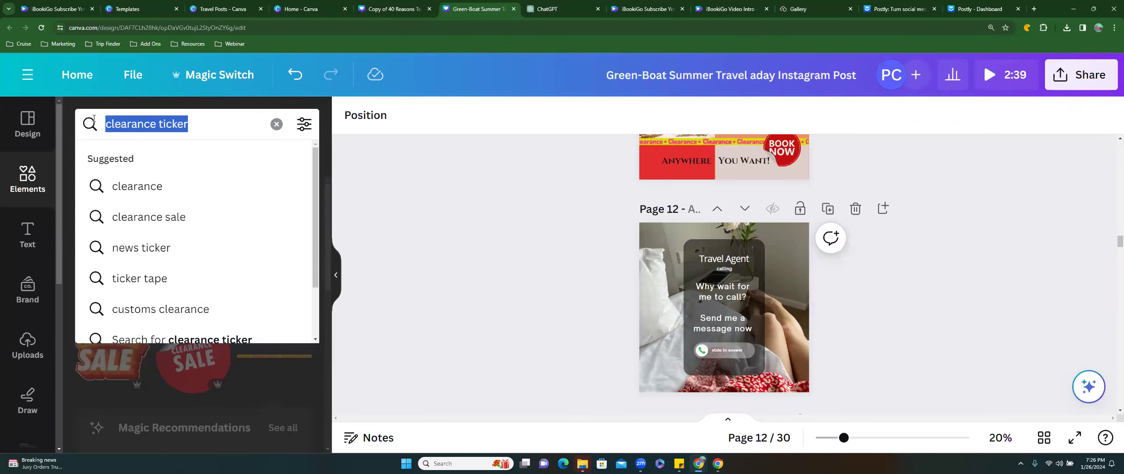
{"action": "type", "text": "book now"}
{"action": "key", "text": "Return"}
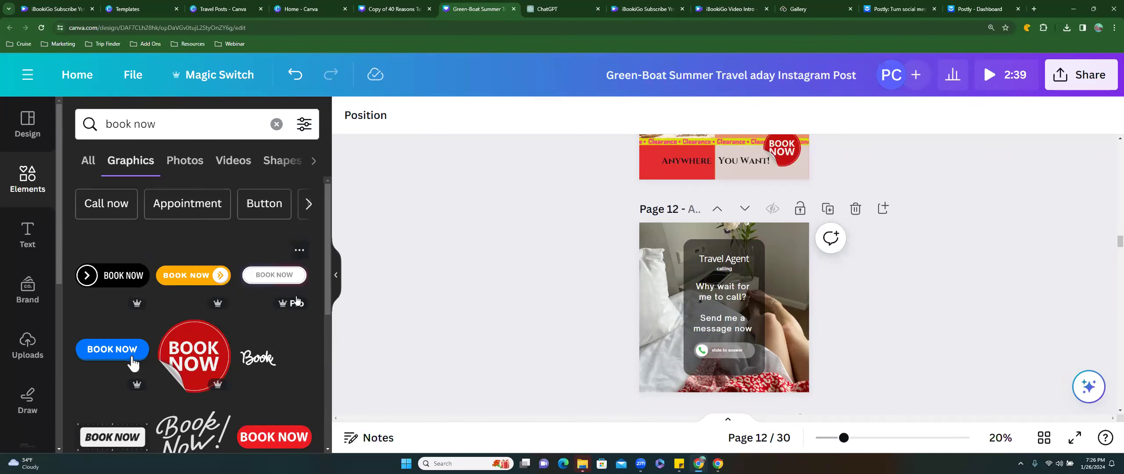
{"action": "left_click", "coordinate": [301, 250]}
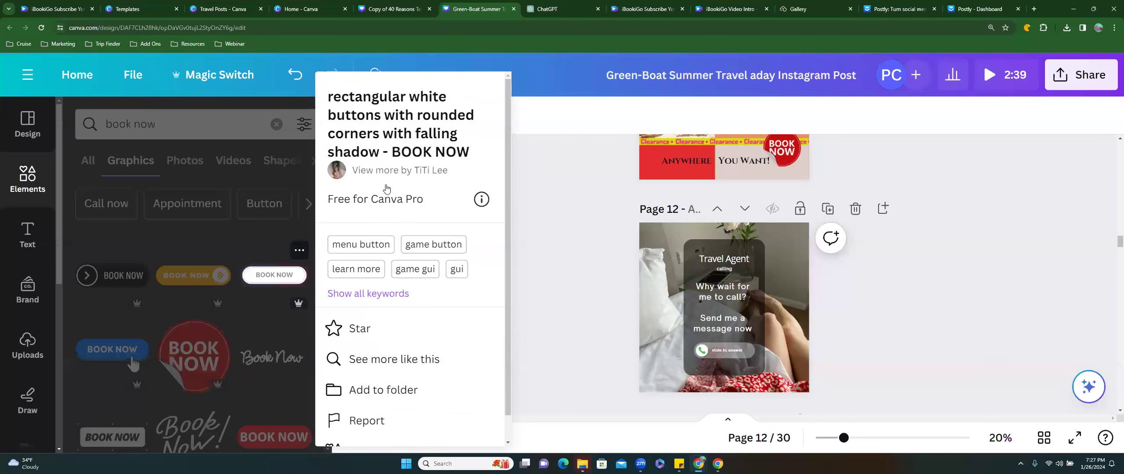
{"action": "left_click", "coordinate": [225, 217]}
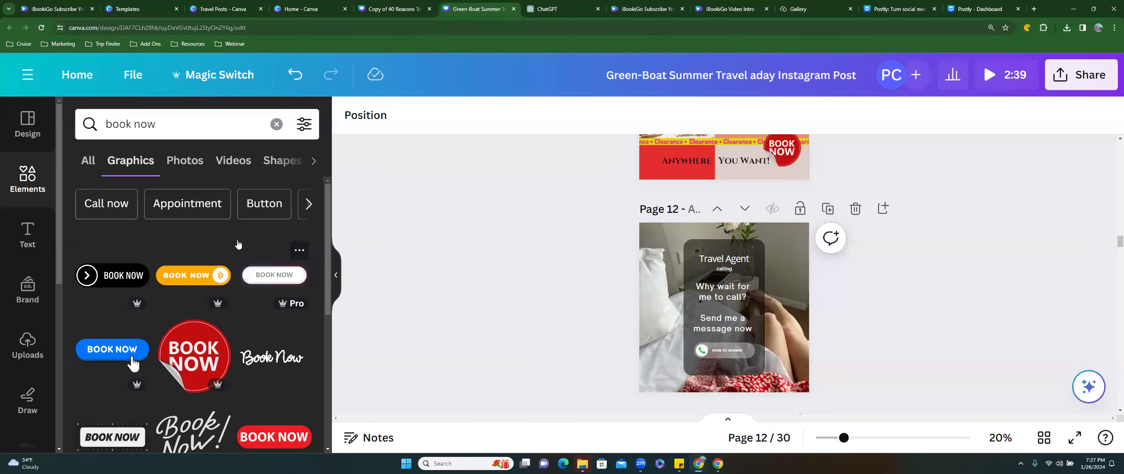
{"action": "left_click", "coordinate": [309, 207]}
{"action": "scroll", "coordinate": [273, 316], "scroll_direction": "down", "scroll_amount": 3}
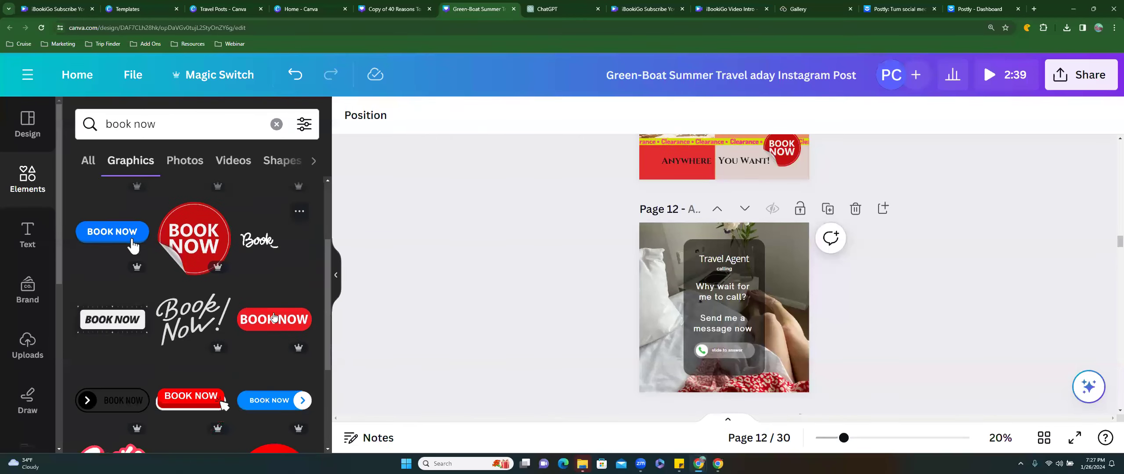
{"action": "scroll", "coordinate": [273, 316], "scroll_direction": "down", "scroll_amount": 3}
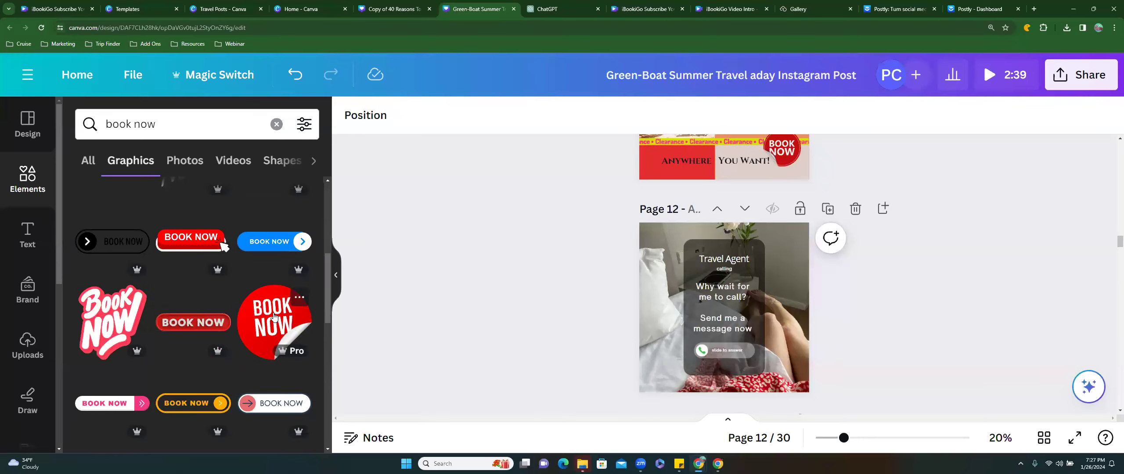
{"action": "scroll", "coordinate": [273, 316], "scroll_direction": "down", "scroll_amount": 4}
{"action": "scroll", "coordinate": [274, 317], "scroll_direction": "down", "scroll_amount": 1}
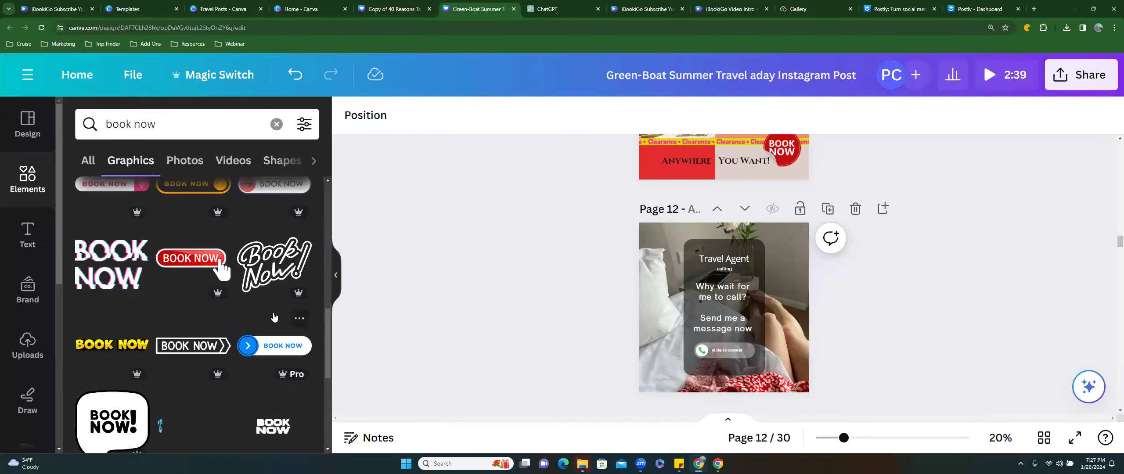
{"action": "left_click", "coordinate": [281, 266]}
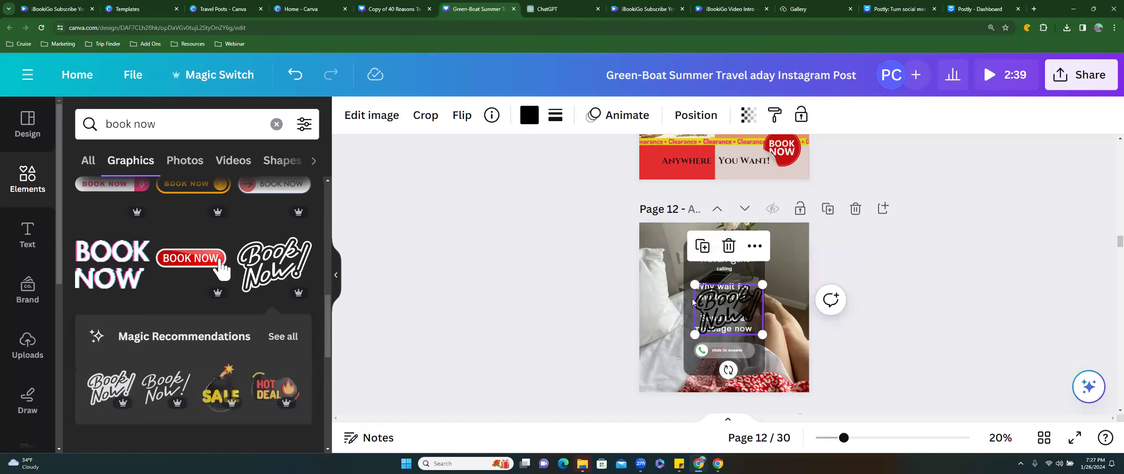
Place the "Book Now!" graphic in the upper-left corner of page 12, rotate it to about -16° and shrink it
{"action": "left_click_drag", "start_coordinate": [721, 306], "coordinate": [673, 246]}
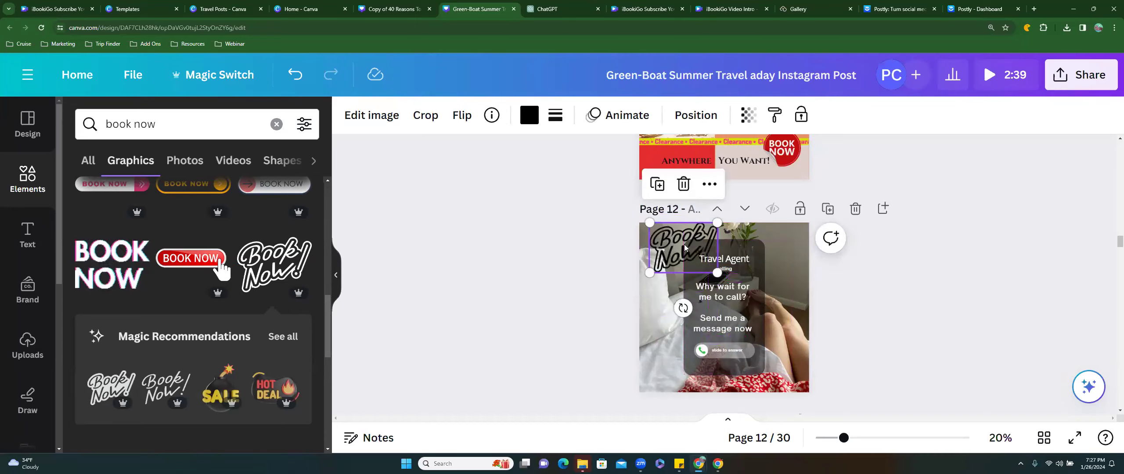
{"action": "left_click_drag", "start_coordinate": [683, 307], "coordinate": [702, 306]}
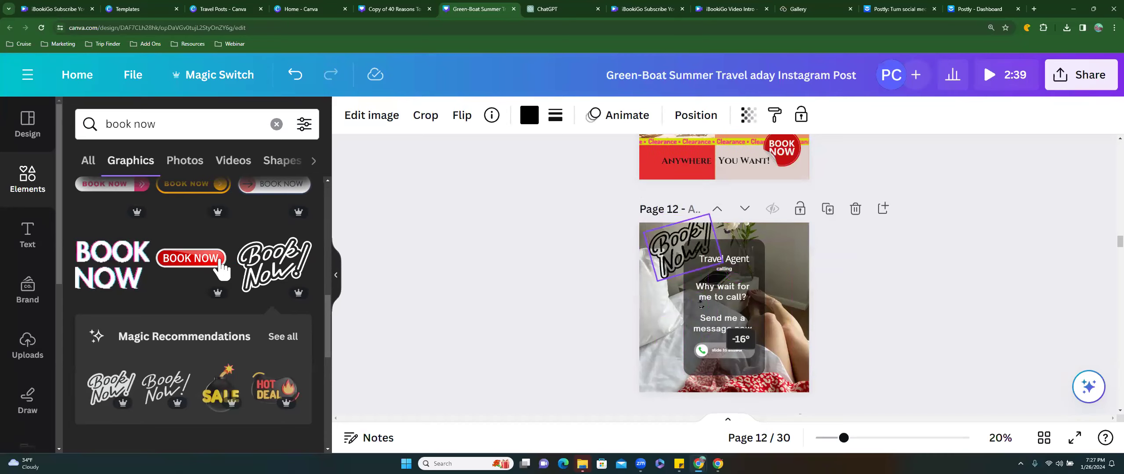
{"action": "left_click_drag", "start_coordinate": [724, 262], "coordinate": [696, 250]}
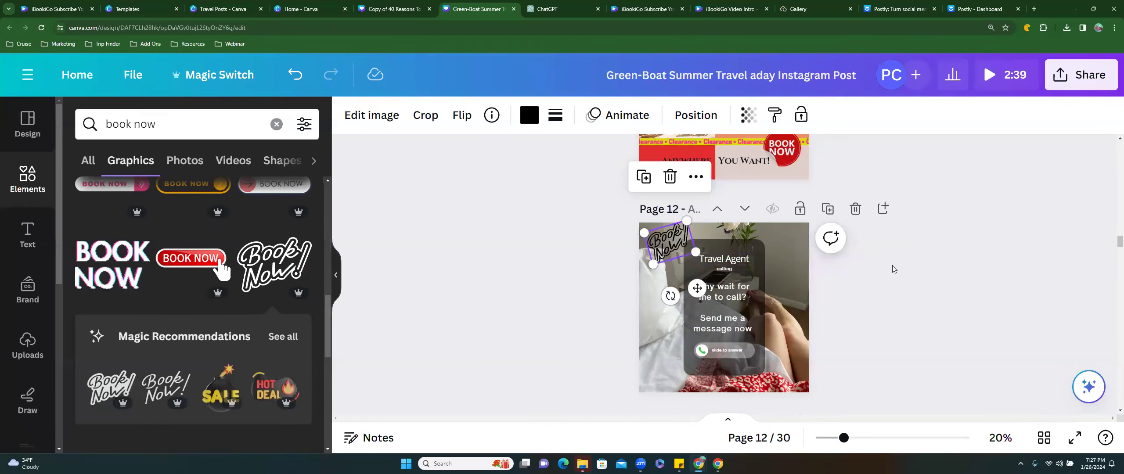
{"action": "left_click", "coordinate": [873, 275]}
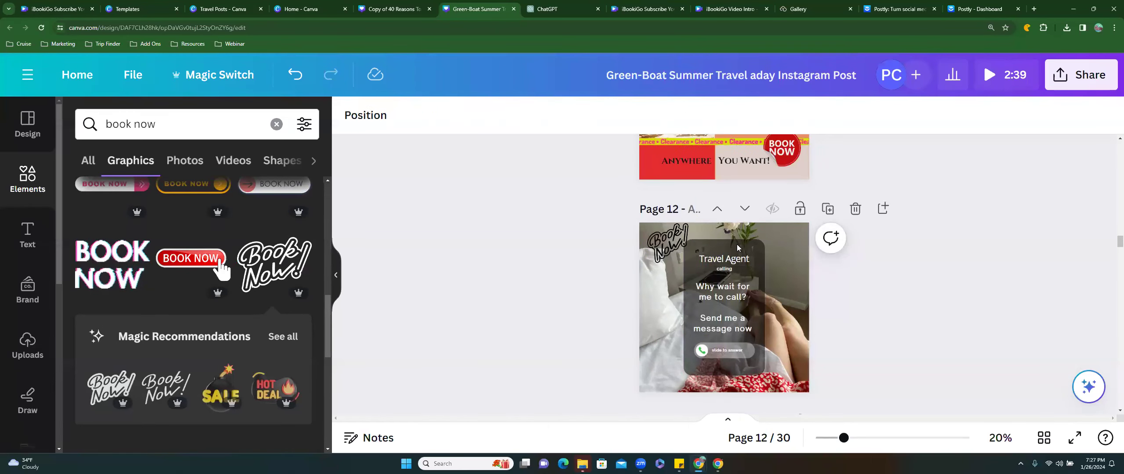
Move the "Book Now!" graphic onto the leg in the photo beside the call panel and shrink it to tattoo size
{"action": "left_click_drag", "start_coordinate": [692, 250], "coordinate": [786, 341]}
{"action": "left_click_drag", "start_coordinate": [815, 371], "coordinate": [801, 380]}
{"action": "left_click_drag", "start_coordinate": [769, 351], "coordinate": [801, 374]}
{"action": "left_click", "coordinate": [862, 367]}
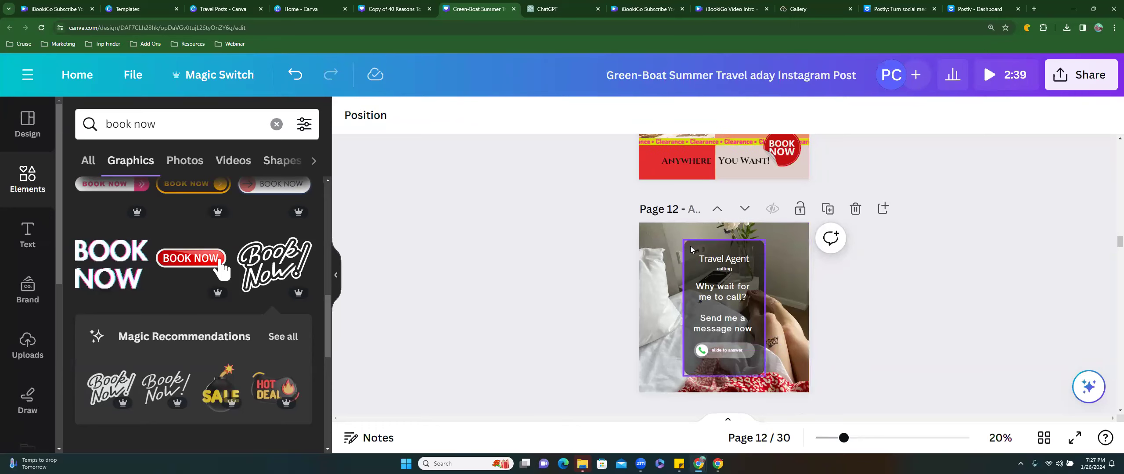
Add the Magic Design template with the red hearts background as a new page after page 12
{"action": "scroll", "coordinate": [593, 306], "scroll_direction": "down", "scroll_amount": 3}
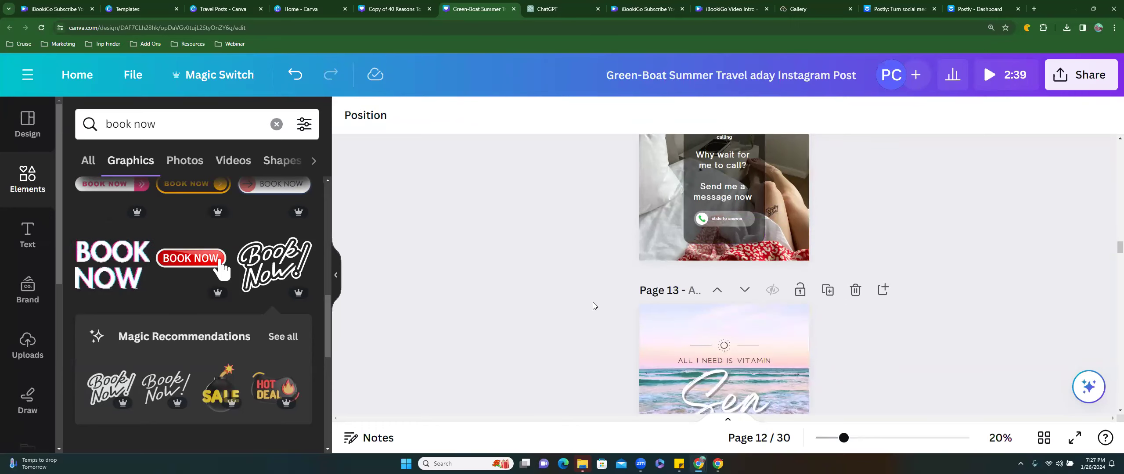
{"action": "scroll", "coordinate": [593, 306], "scroll_direction": "down", "scroll_amount": 4}
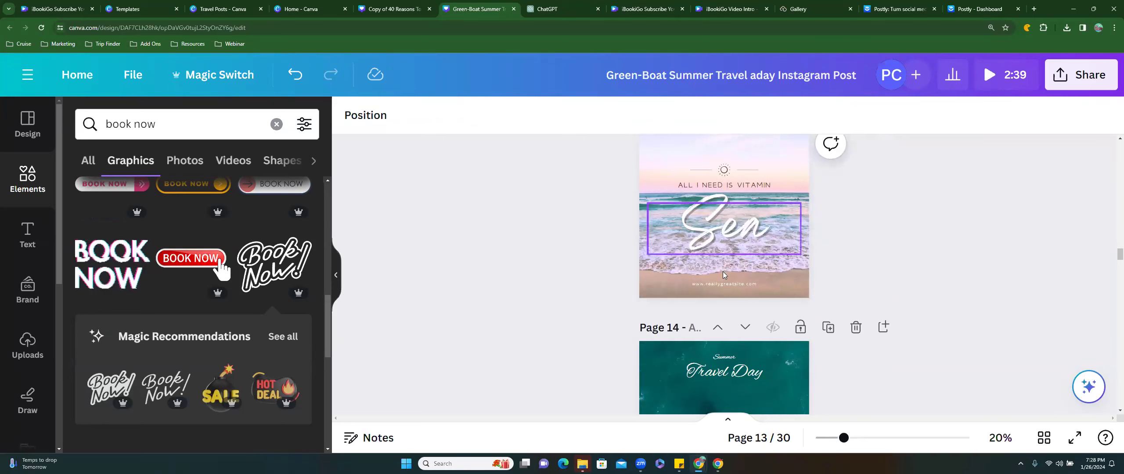
{"action": "scroll", "coordinate": [723, 275], "scroll_direction": "down", "scroll_amount": 3}
{"action": "scroll", "coordinate": [723, 275], "scroll_direction": "up", "scroll_amount": 5}
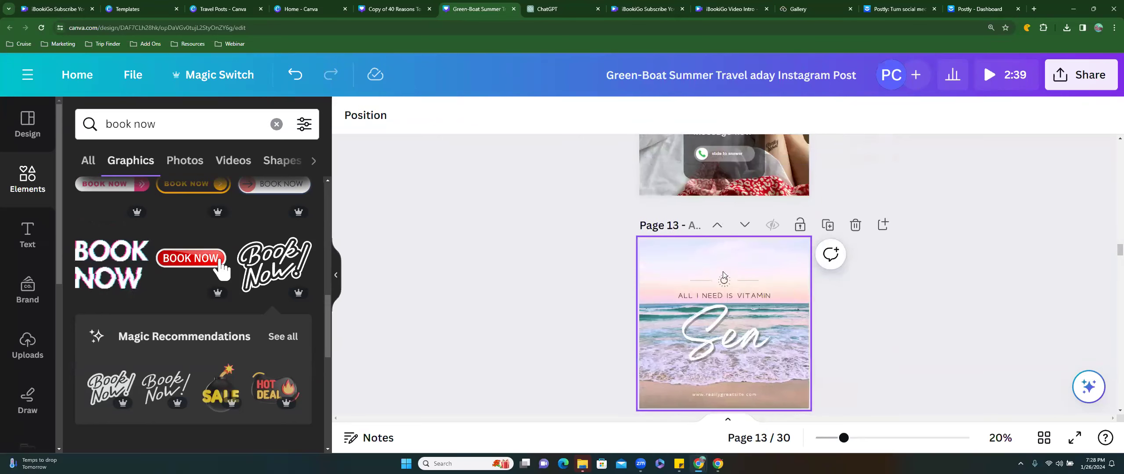
{"action": "scroll", "coordinate": [723, 275], "scroll_direction": "up", "scroll_amount": 2}
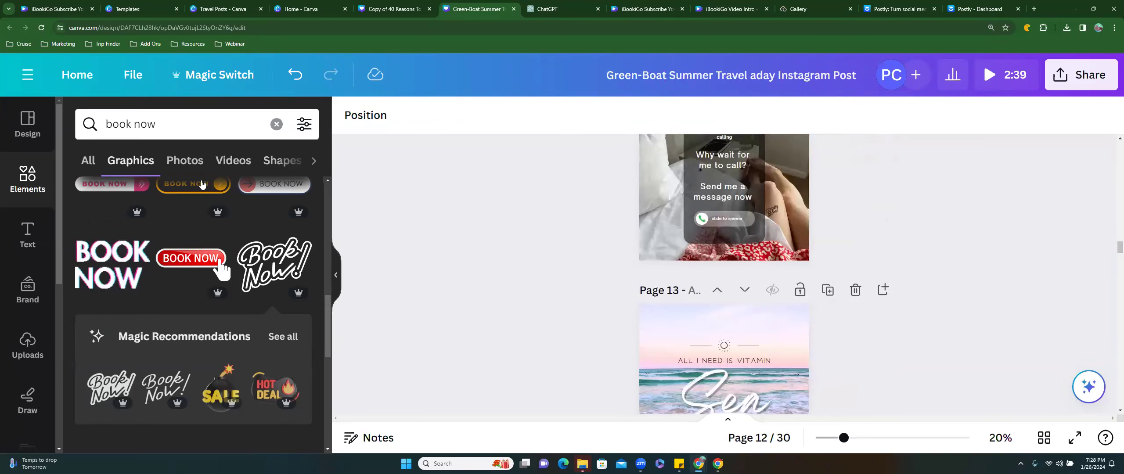
{"action": "left_click", "coordinate": [32, 126]}
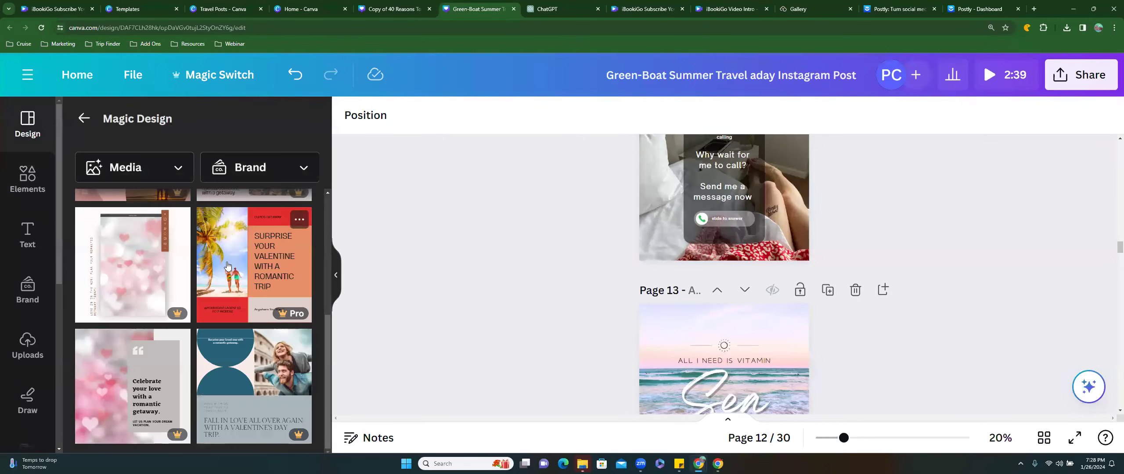
{"action": "scroll", "coordinate": [227, 266], "scroll_direction": "up", "scroll_amount": 2}
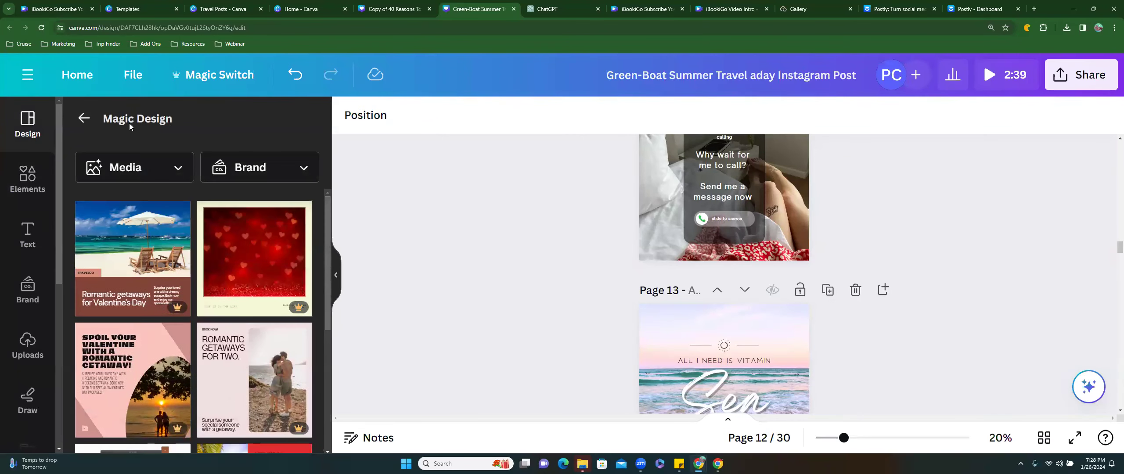
{"action": "left_click", "coordinate": [84, 119]}
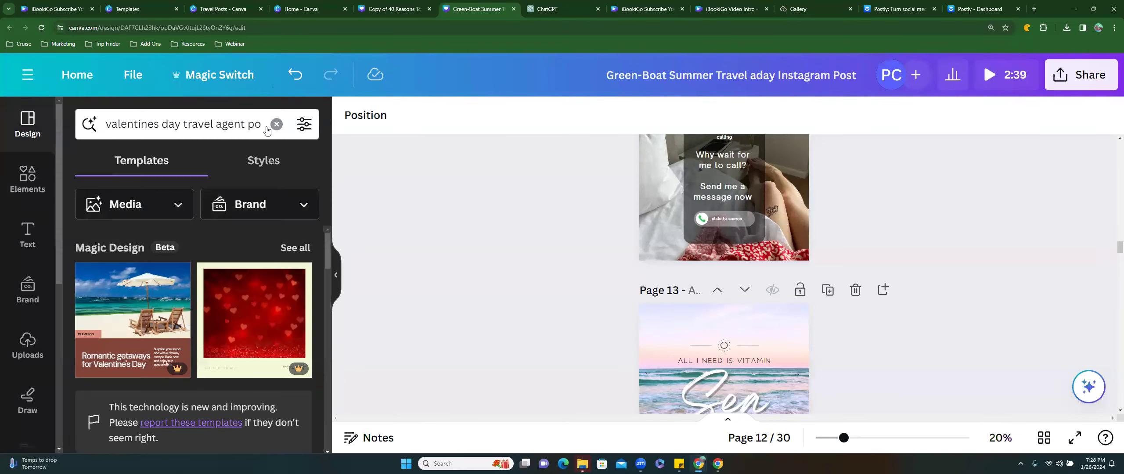
{"action": "left_click", "coordinate": [256, 311]}
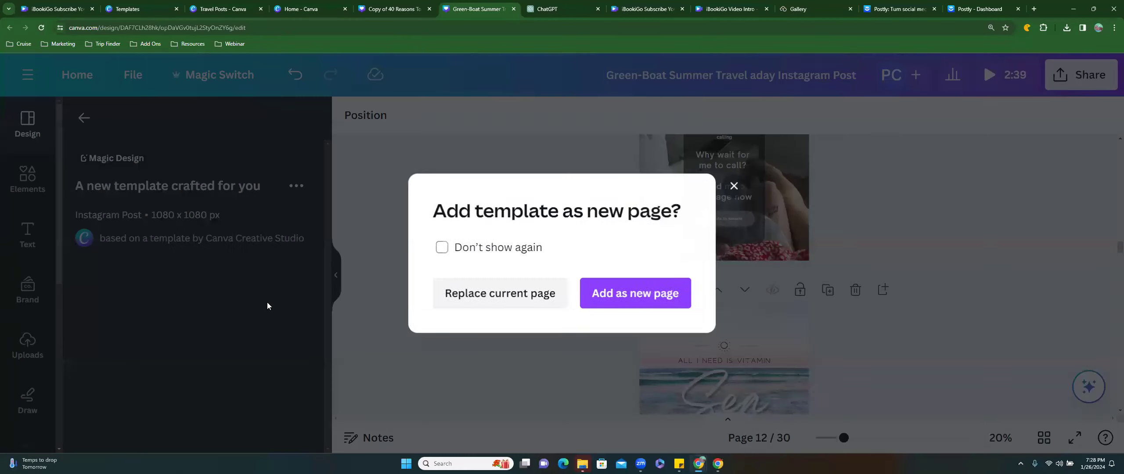
{"action": "left_click", "coordinate": [625, 298]}
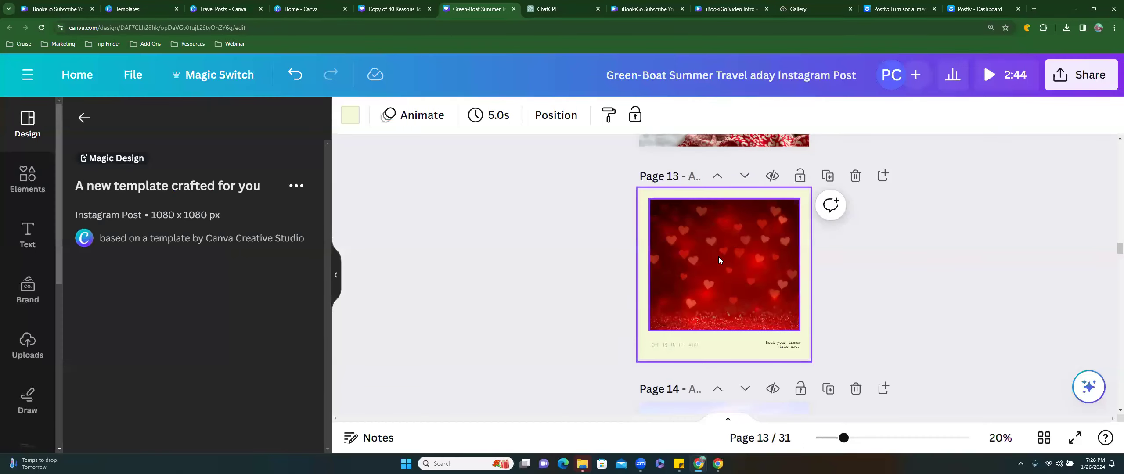
Set the faint "Make memories" caption below the hearts image on page 13 to bold Cinzel
{"action": "left_click", "coordinate": [653, 346]}
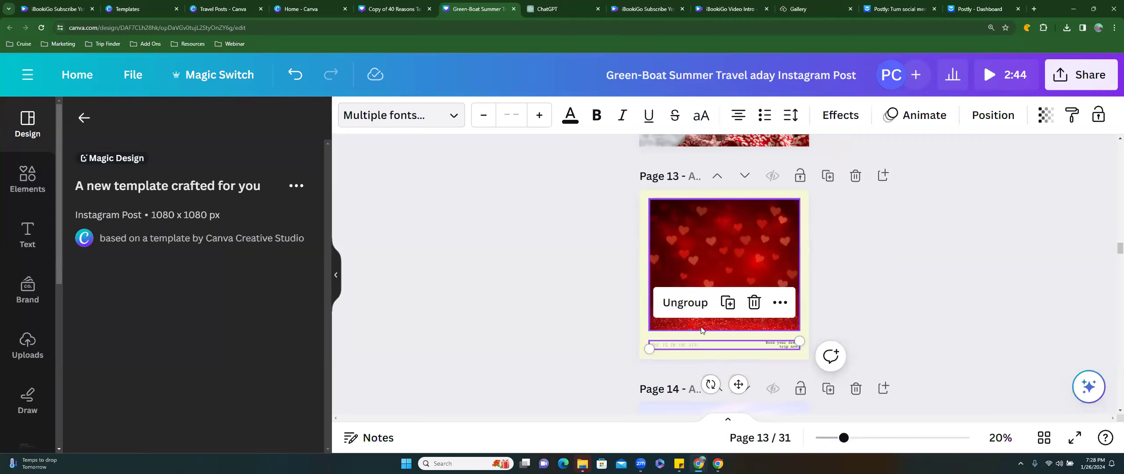
{"action": "left_click", "coordinate": [696, 344]}
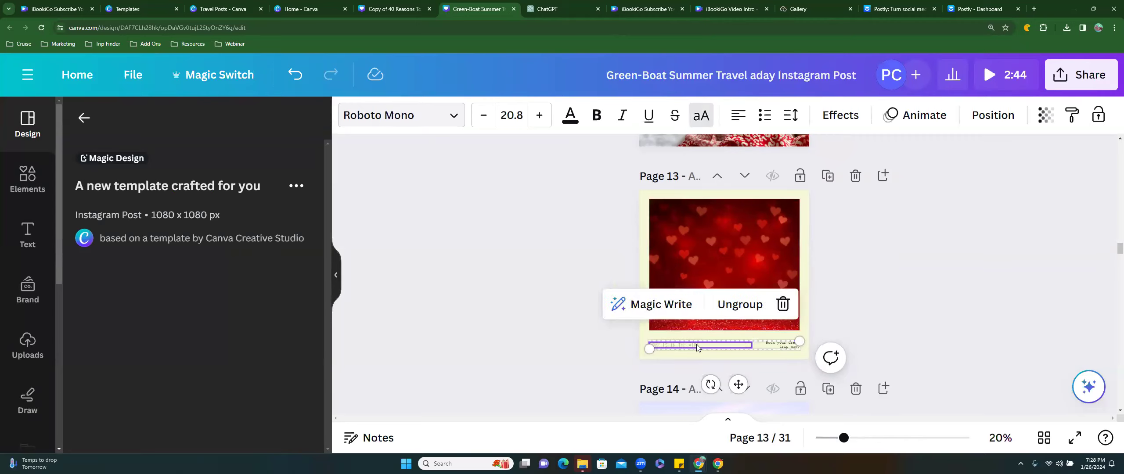
{"action": "left_click_drag", "start_coordinate": [701, 345], "coordinate": [628, 351]}
{"action": "key", "text": "BackSpace"}
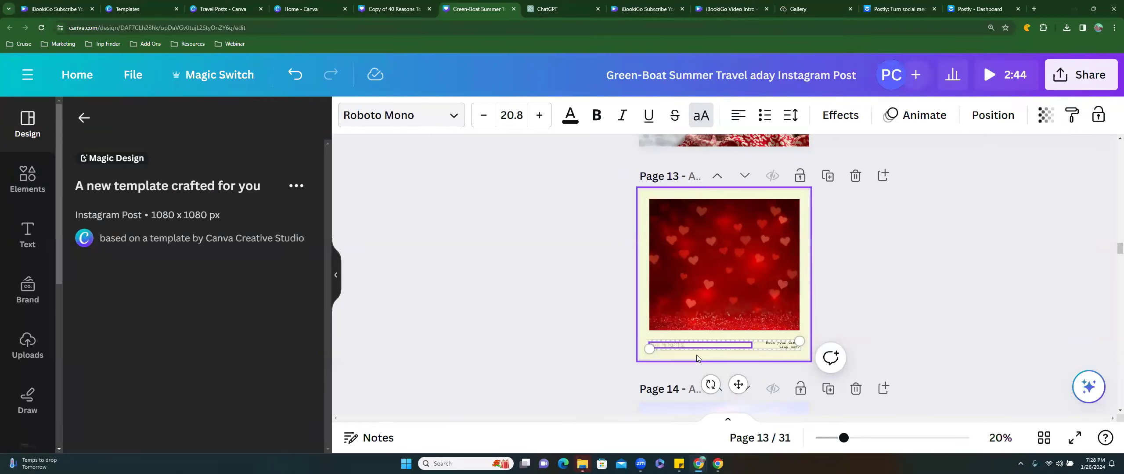
{"action": "key", "text": "ctrl+a"}
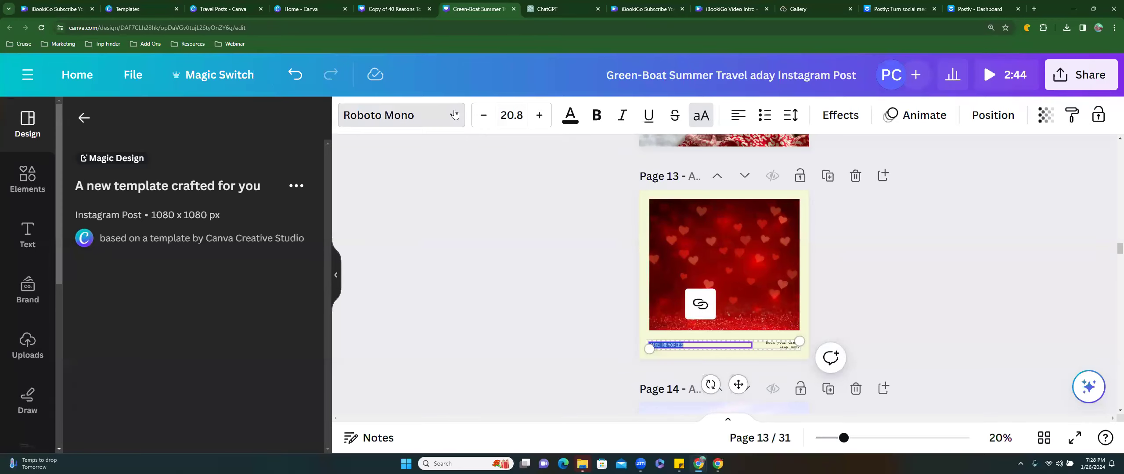
{"action": "left_click", "coordinate": [400, 115]}
{"action": "left_click", "coordinate": [150, 231]}
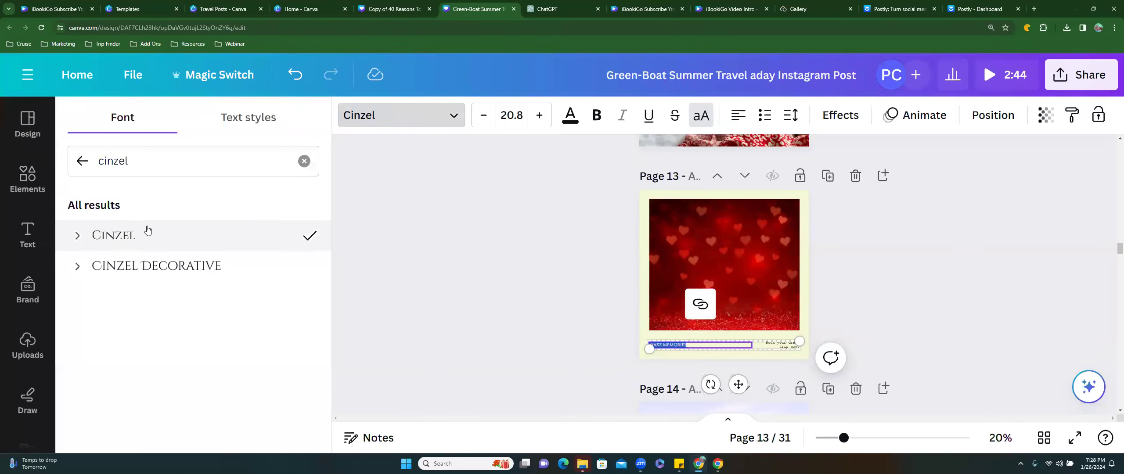
{"action": "left_click", "coordinate": [606, 116]}
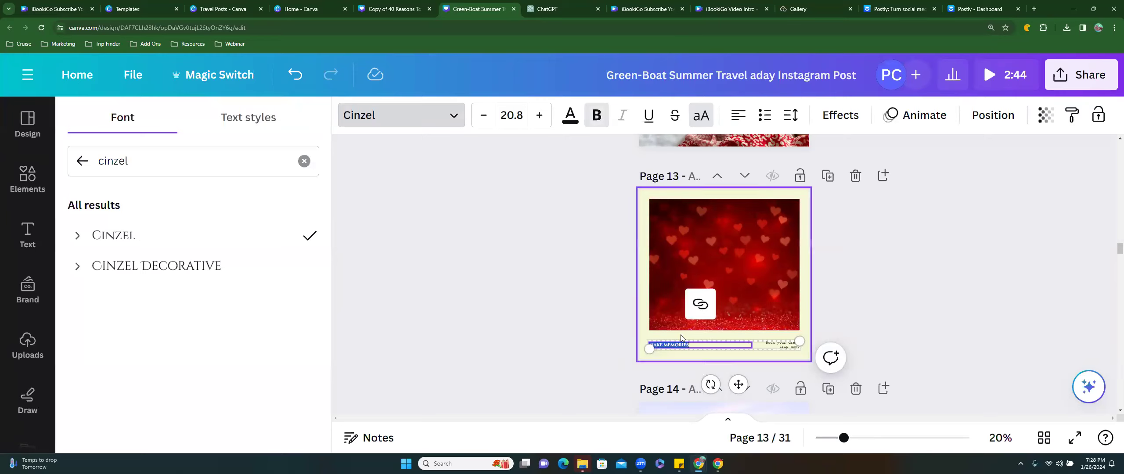
Enlarge the caption group below the hearts image so the "Make memories" text reaches size 34
{"action": "left_click_drag", "start_coordinate": [650, 349], "coordinate": [559, 368]}
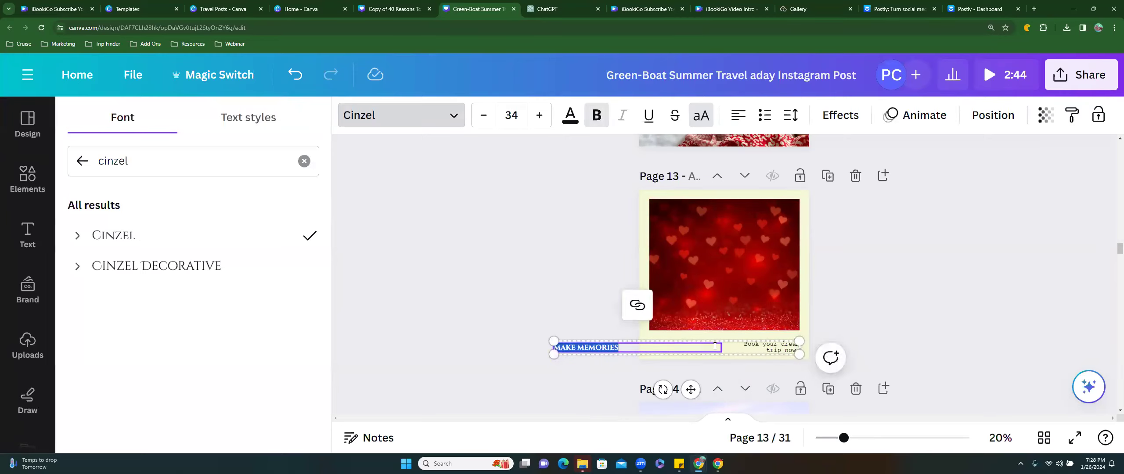
{"action": "left_click", "coordinate": [731, 348]}
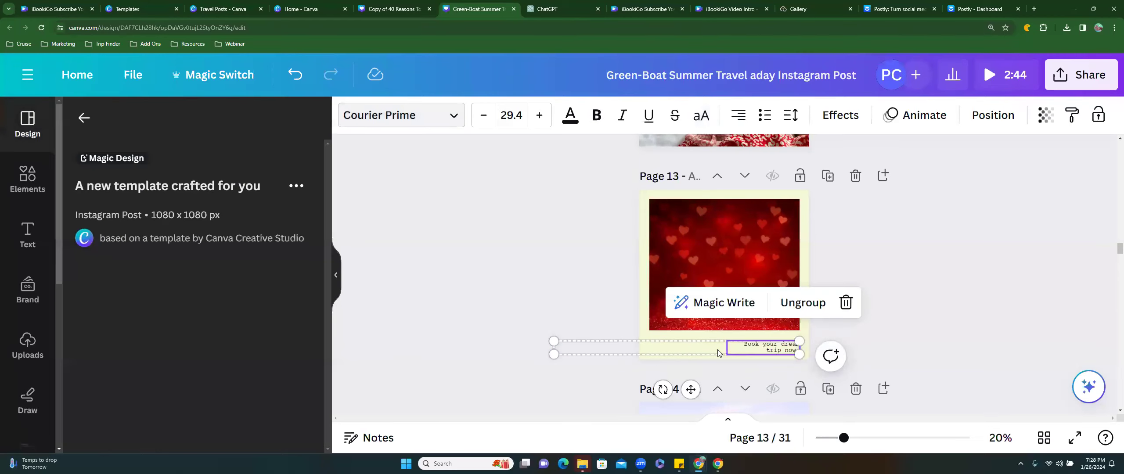
{"action": "left_click", "coordinate": [717, 350]}
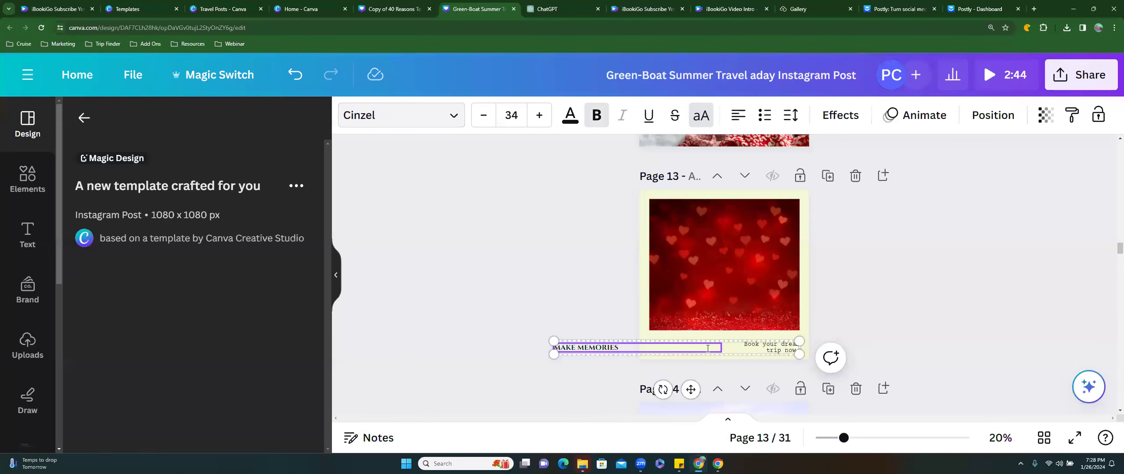
Remove the "Make memories" text and place "Book your dream trip now." under the hearts image, flush with its right edge
{"action": "left_click", "coordinate": [896, 314]}
{"action": "left_click", "coordinate": [773, 351]}
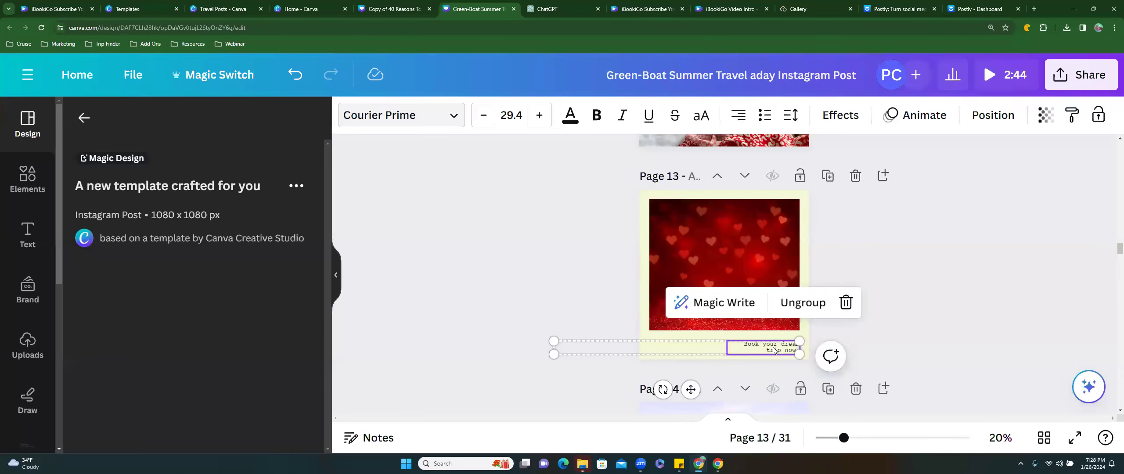
{"action": "left_click", "coordinate": [889, 334]}
{"action": "left_click", "coordinate": [782, 349]}
{"action": "left_click_drag", "start_coordinate": [811, 330], "coordinate": [833, 329]}
{"action": "left_click_drag", "start_coordinate": [778, 348], "coordinate": [753, 343]}
{"action": "left_click", "coordinate": [921, 341]}
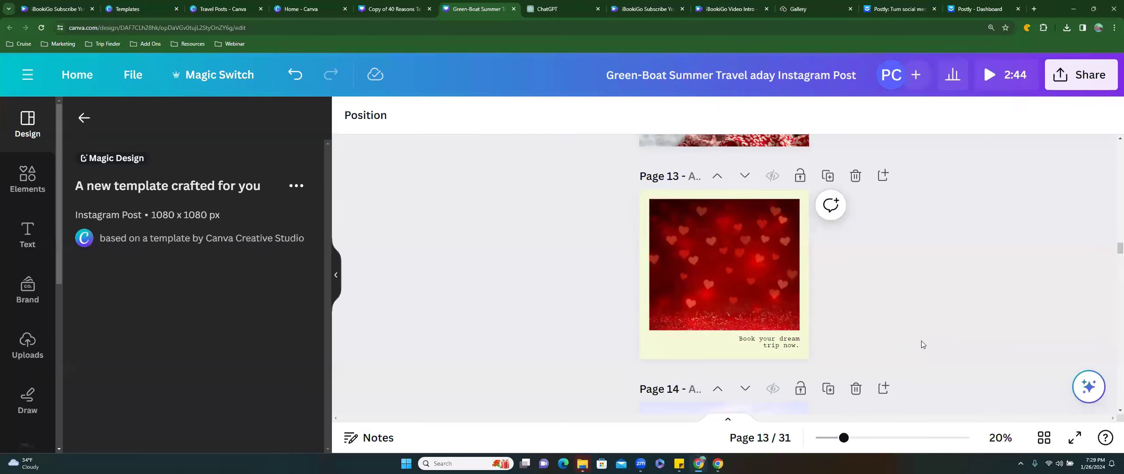
Search the graphics for "insert", try the grey "Insert" keyboard key on page 13 and delete it
{"action": "left_click", "coordinate": [27, 178]}
{"action": "left_click", "coordinate": [125, 123]}
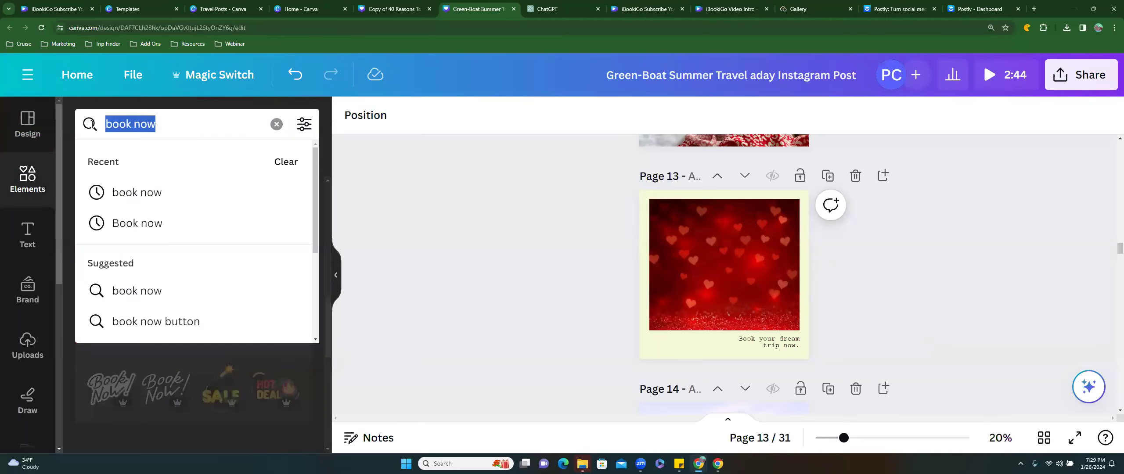
{"action": "type", "text": "insert"}
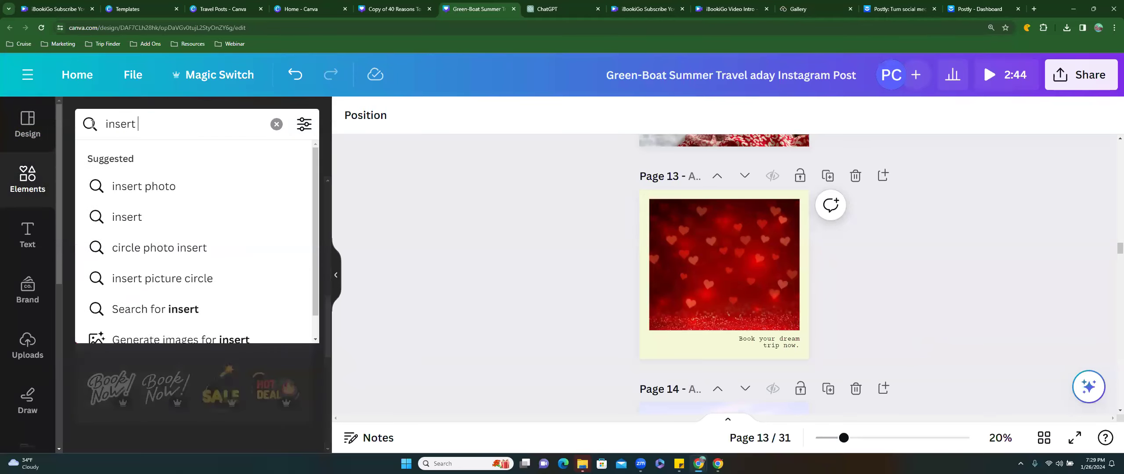
{"action": "key", "text": "Return"}
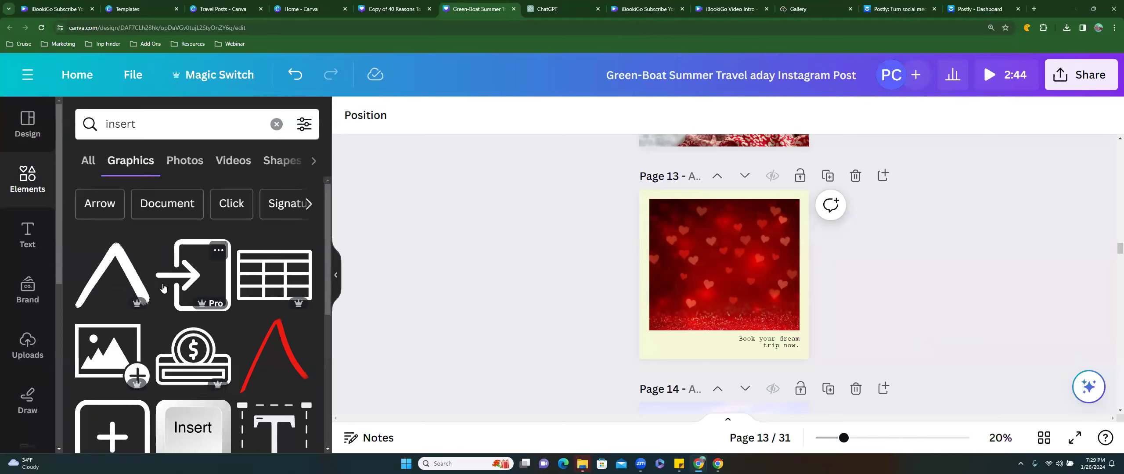
{"action": "scroll", "coordinate": [163, 288], "scroll_direction": "down", "scroll_amount": 3}
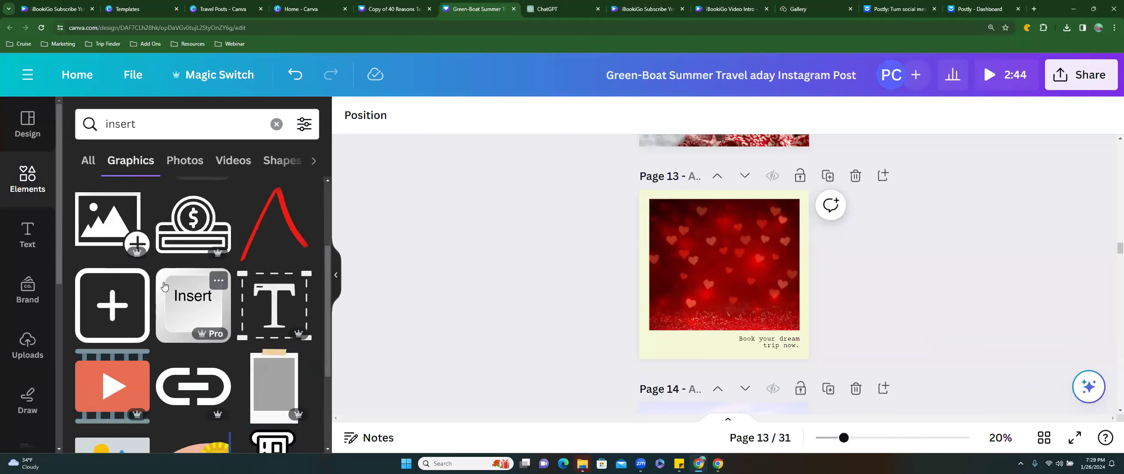
{"action": "left_click", "coordinate": [164, 286]}
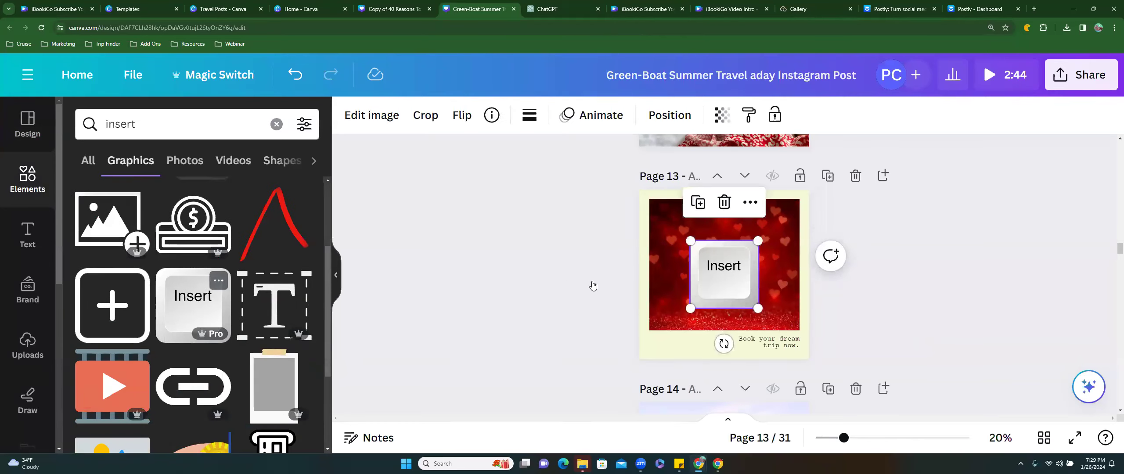
{"action": "double_click", "coordinate": [741, 268]}
{"action": "double_click", "coordinate": [739, 265]}
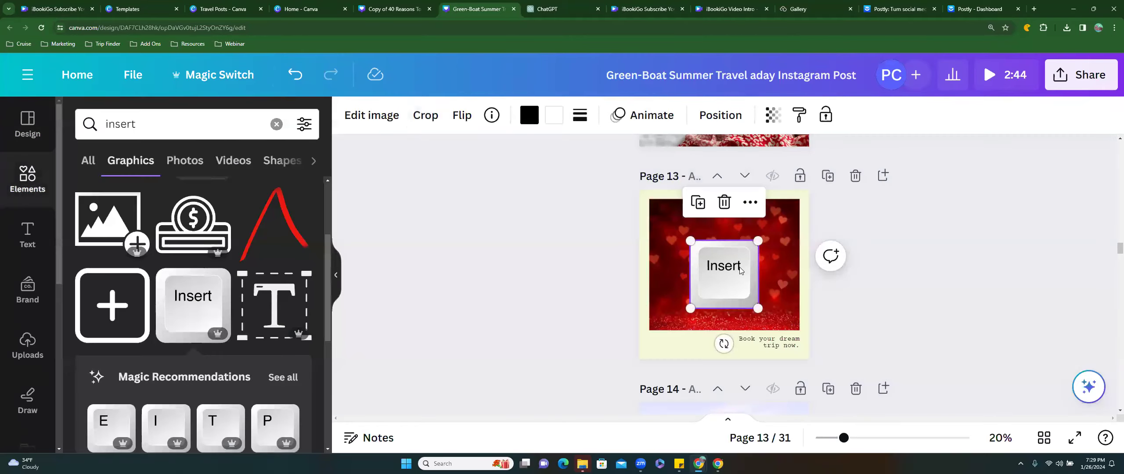
{"action": "key", "text": "Delete"}
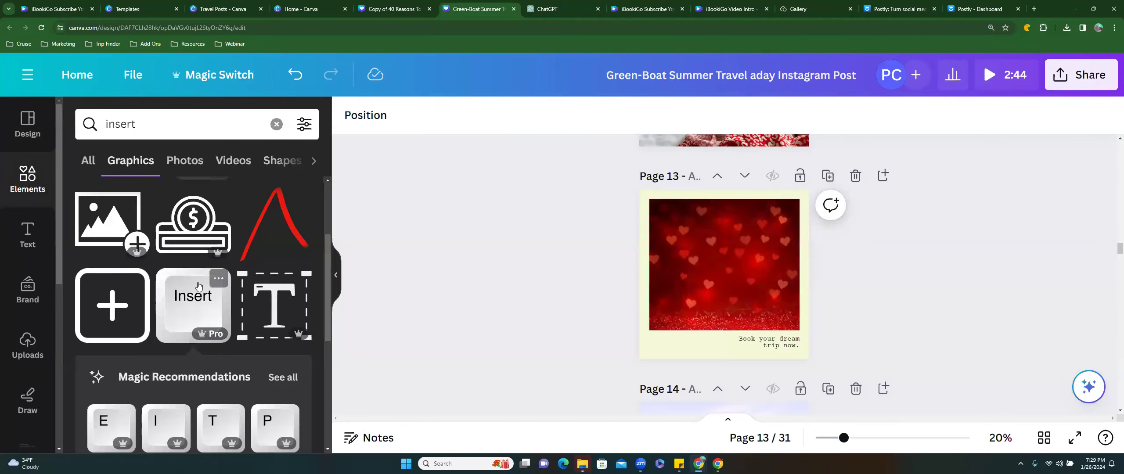
Search the graphics for "insert photo" and look through the results for a suitable photo placeholder
{"action": "scroll", "coordinate": [248, 282], "scroll_direction": "down", "scroll_amount": 1}
{"action": "scroll", "coordinate": [247, 281], "scroll_direction": "down", "scroll_amount": 6}
{"action": "scroll", "coordinate": [248, 282], "scroll_direction": "up", "scroll_amount": 10}
{"action": "left_click", "coordinate": [155, 126]}
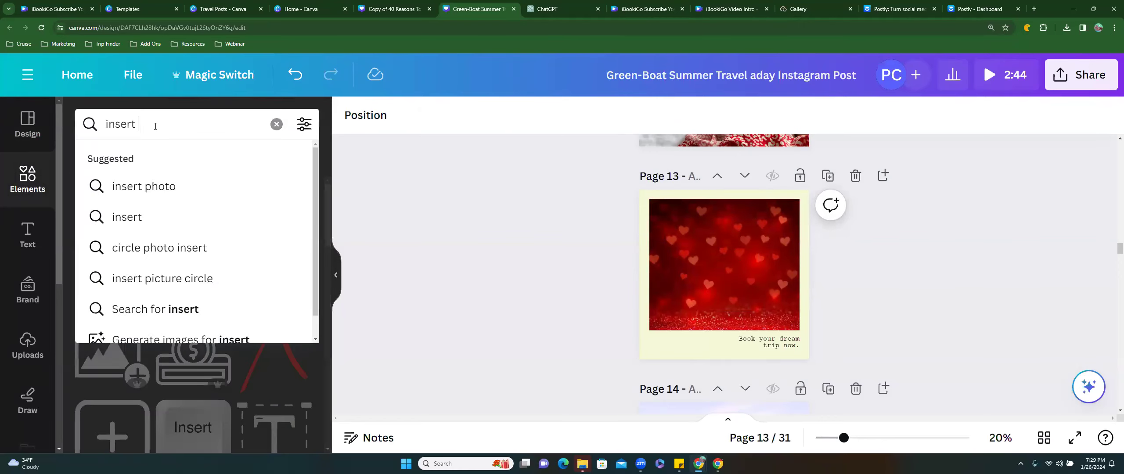
{"action": "type", "text": "photo"}
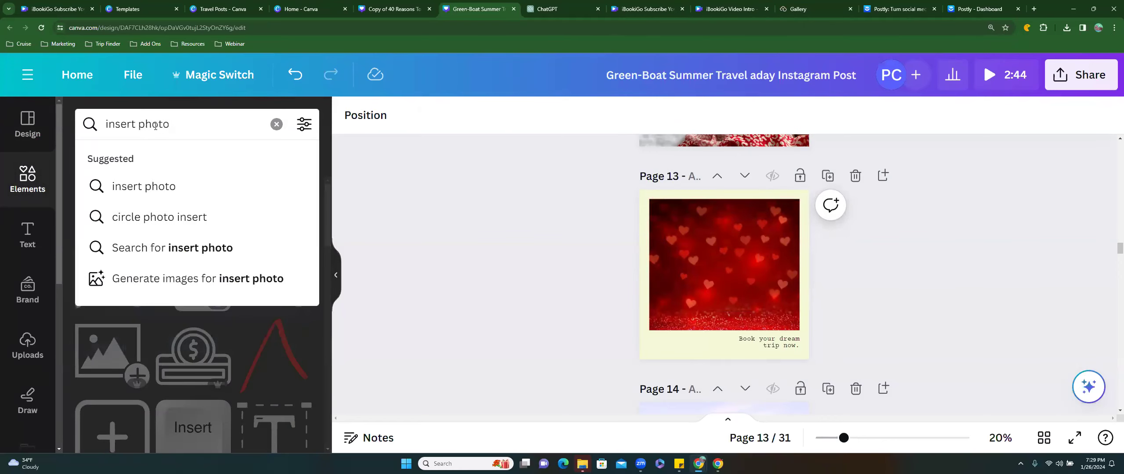
{"action": "key", "text": "Return"}
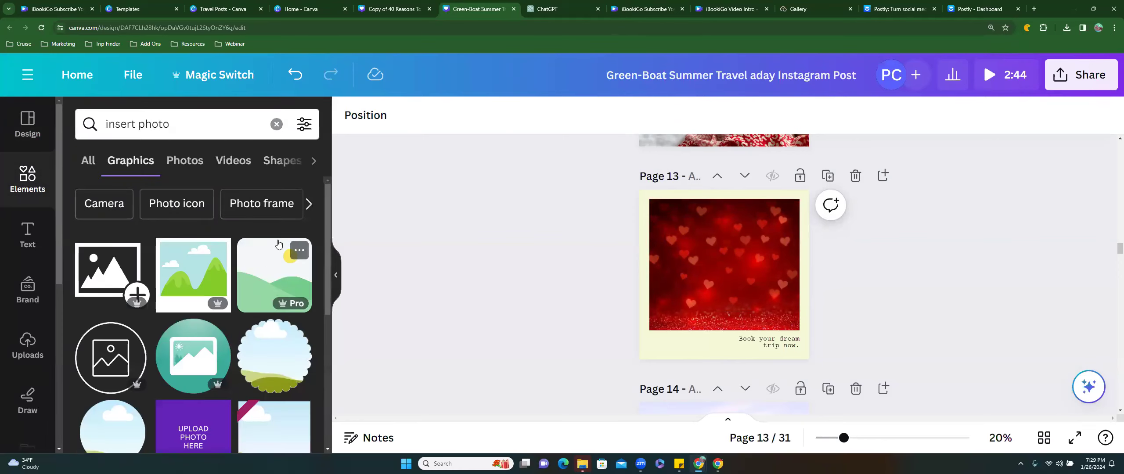
{"action": "scroll", "coordinate": [275, 285], "scroll_direction": "down", "scroll_amount": 3}
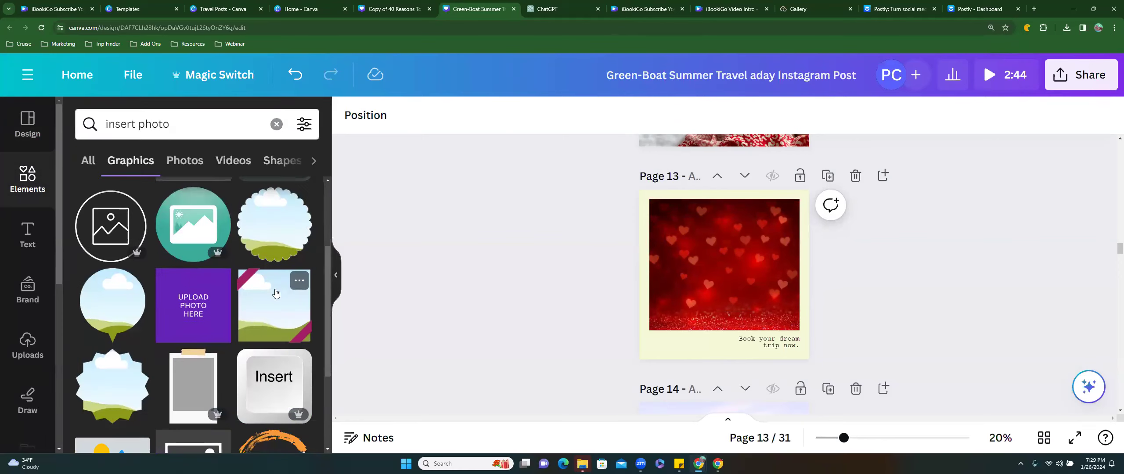
{"action": "scroll", "coordinate": [275, 294], "scroll_direction": "down", "scroll_amount": 8}
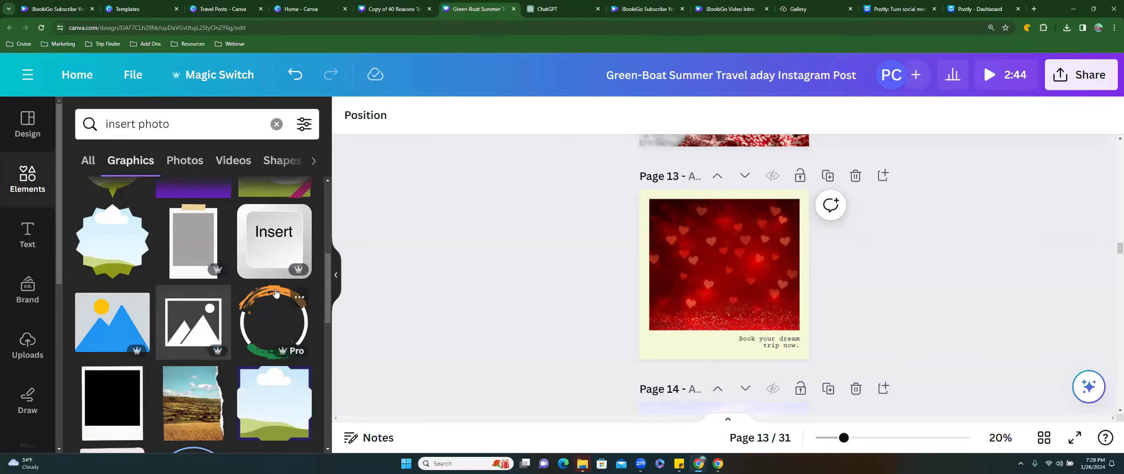
{"action": "scroll", "coordinate": [276, 294], "scroll_direction": "down", "scroll_amount": 5}
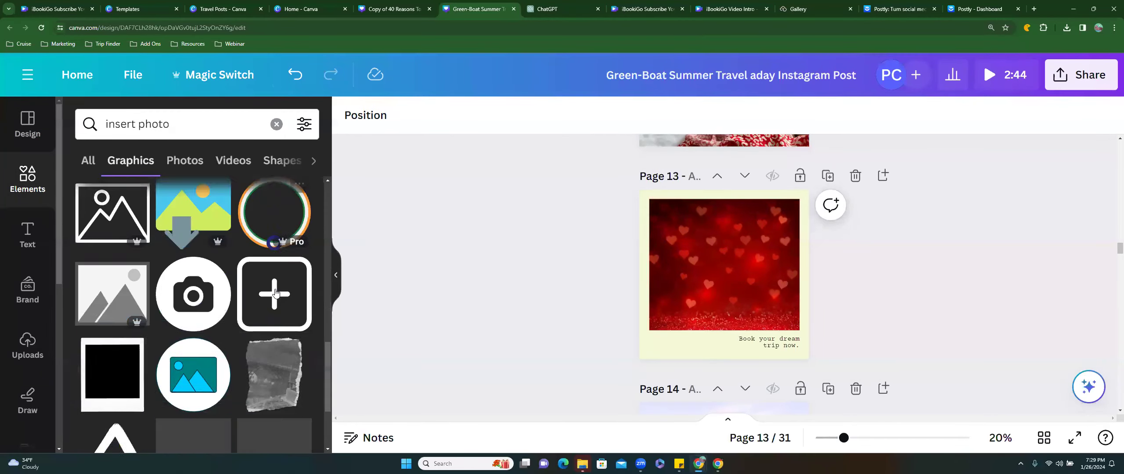
{"action": "scroll", "coordinate": [276, 292], "scroll_direction": "up", "scroll_amount": 8}
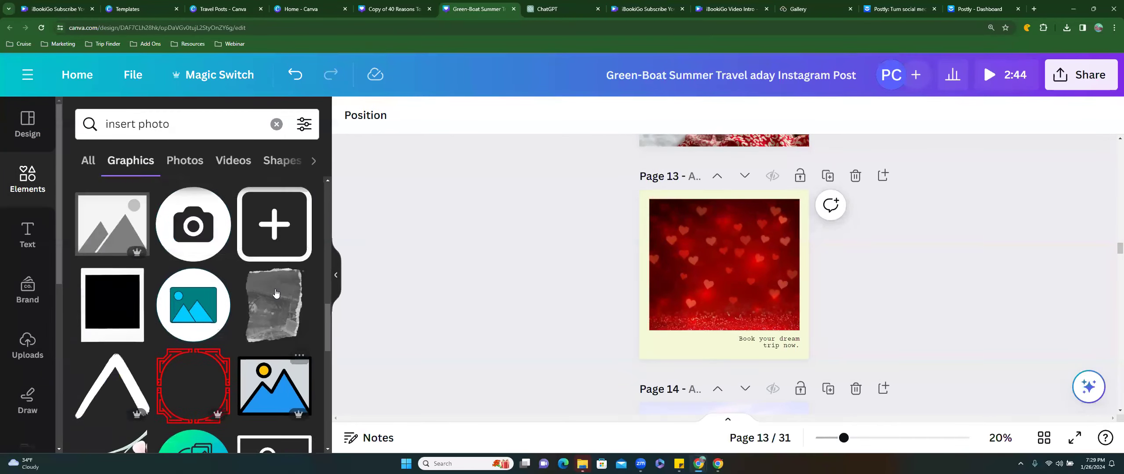
{"action": "scroll", "coordinate": [275, 292], "scroll_direction": "up", "scroll_amount": 3}
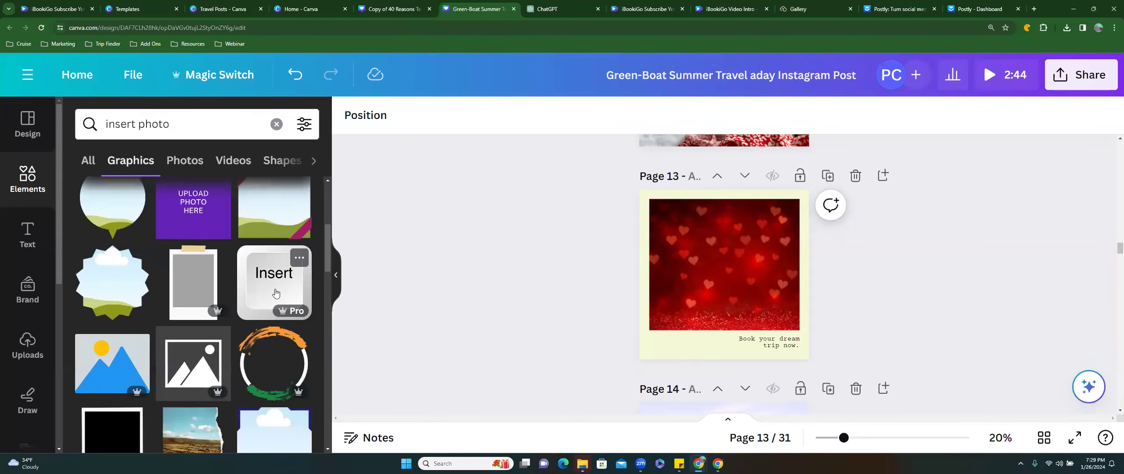
{"action": "scroll", "coordinate": [264, 254], "scroll_direction": "up", "scroll_amount": 4}
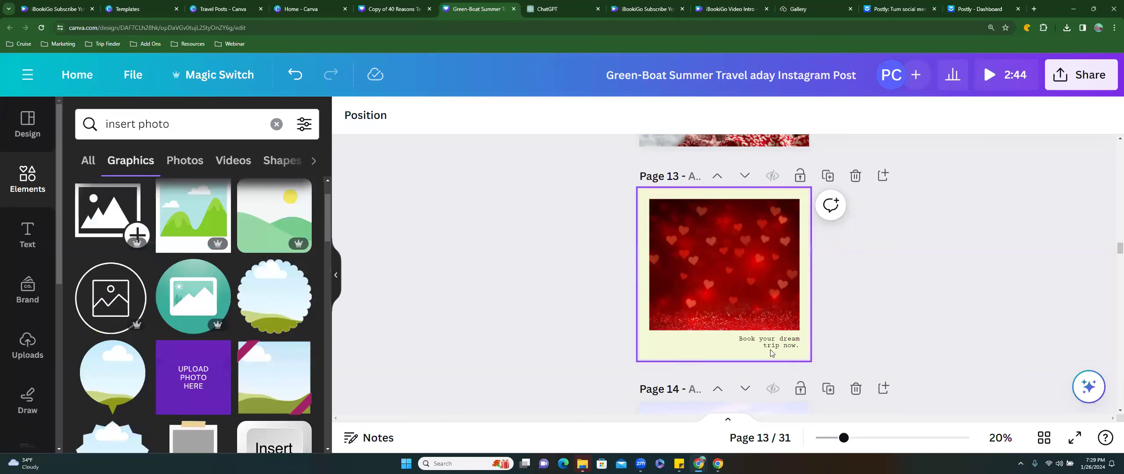
Ungroup the caption below the hearts image on page 13 and place "Book your dream trip now." near the card's lower-right corner
{"action": "left_click", "coordinate": [583, 341]}
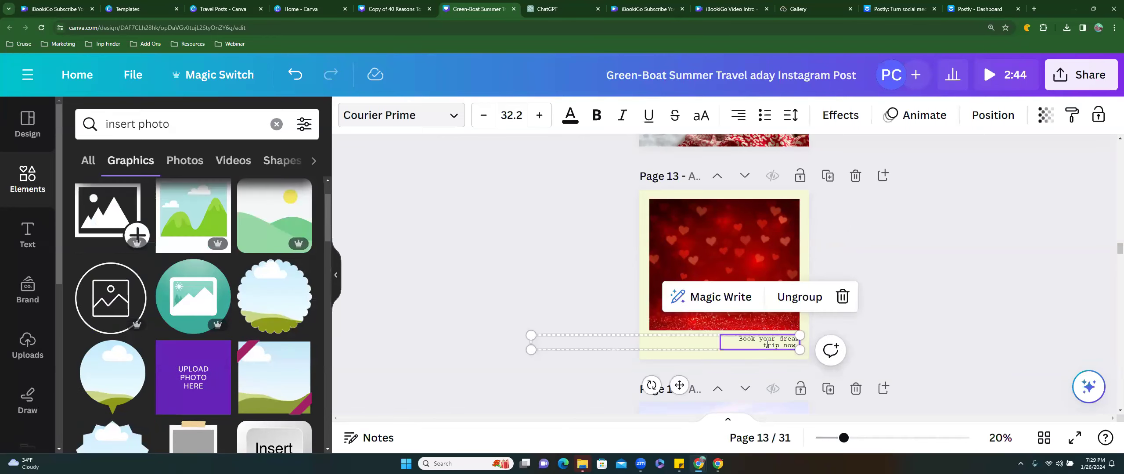
{"action": "left_click", "coordinate": [580, 341]}
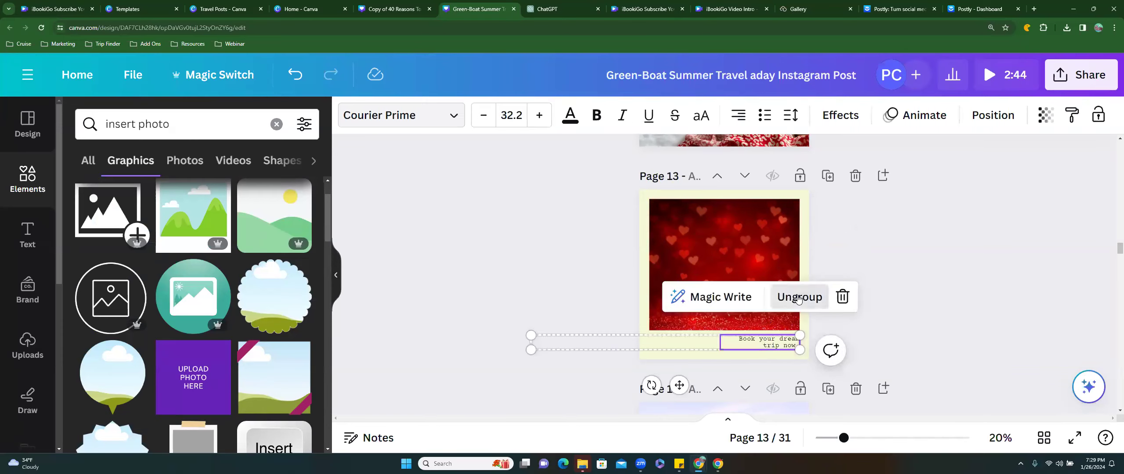
{"action": "left_click", "coordinate": [798, 297]}
{"action": "left_click_drag", "start_coordinate": [568, 343], "coordinate": [604, 342]}
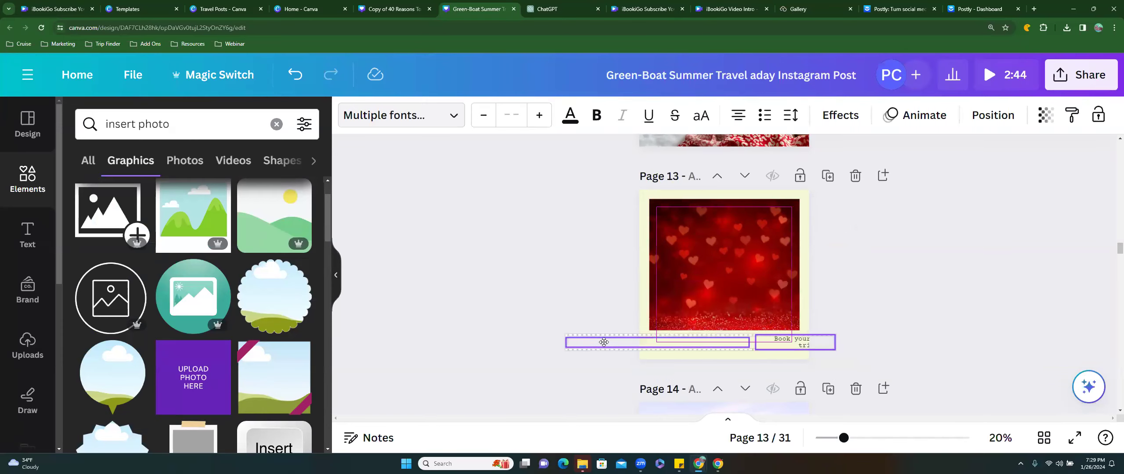
{"action": "key", "text": "Escape"}
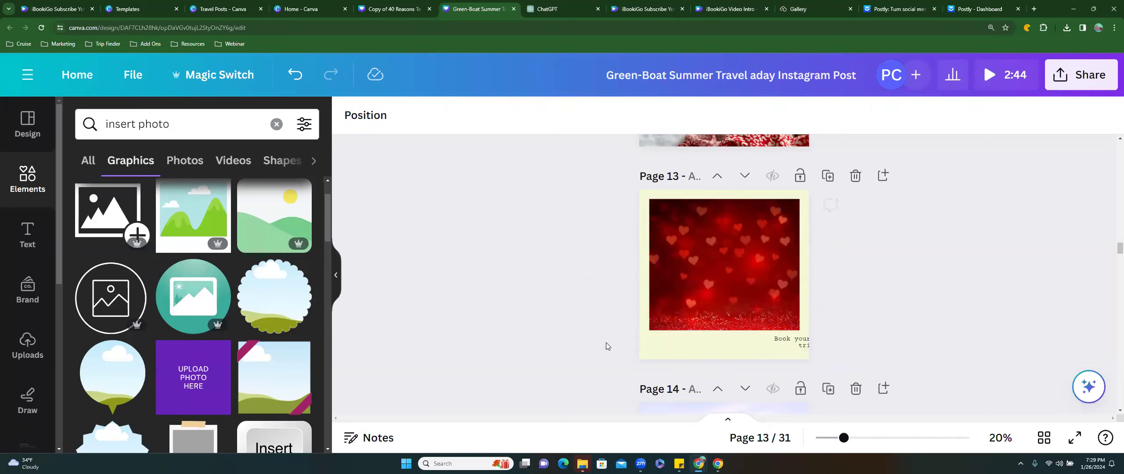
{"action": "left_click", "coordinate": [782, 341]}
{"action": "left_click_drag", "start_coordinate": [781, 342], "coordinate": [751, 342]}
Add "so you can add your memories later" to the page 13 caption and widen its text box to about the hearts image's width
{"action": "double_click", "coordinate": [752, 341]}
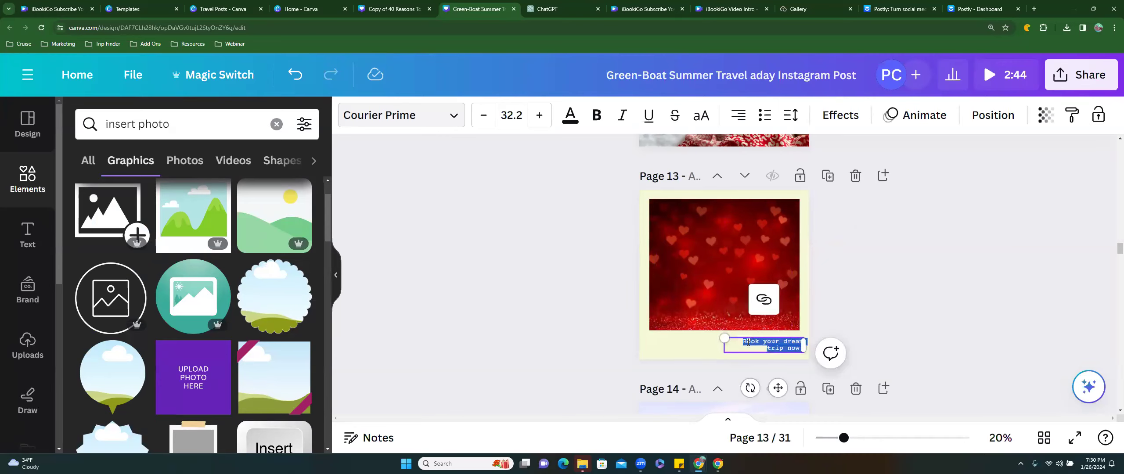
{"action": "left_click", "coordinate": [741, 341]}
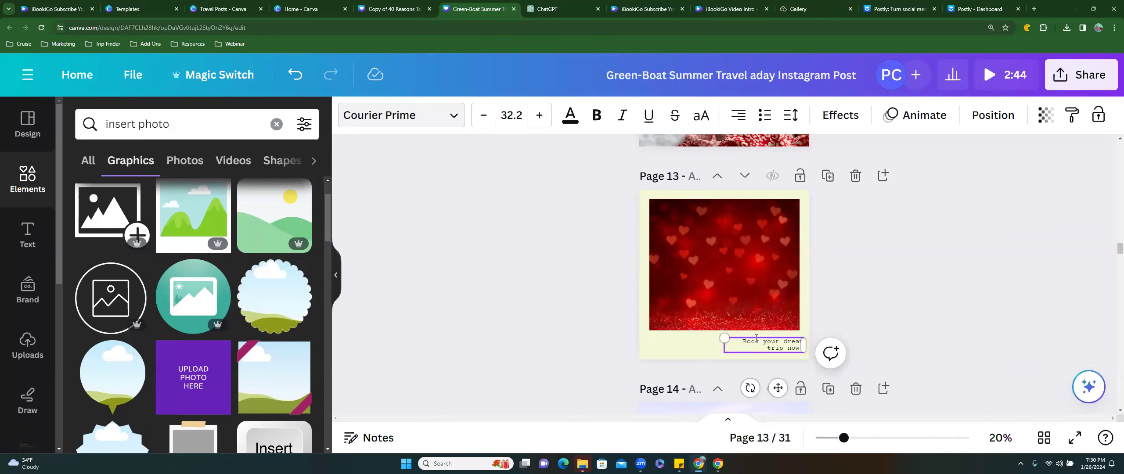
{"action": "type", "text": "so you can add your memori"}
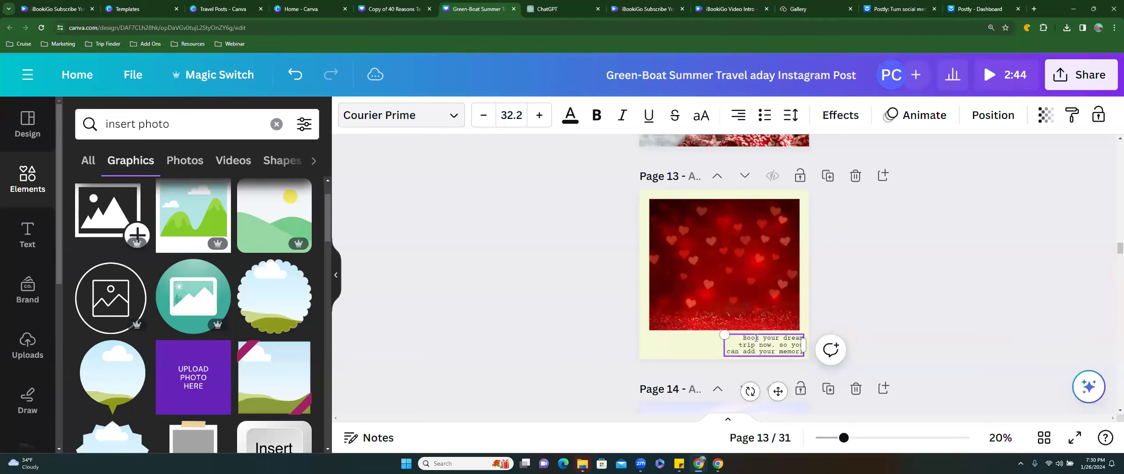
{"action": "type", "text": "es"}
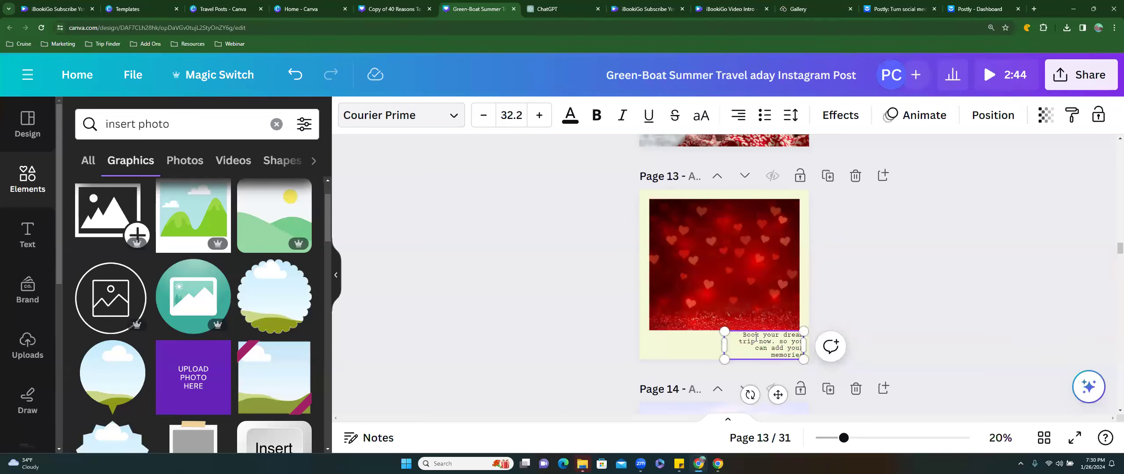
{"action": "type", "text": " later"}
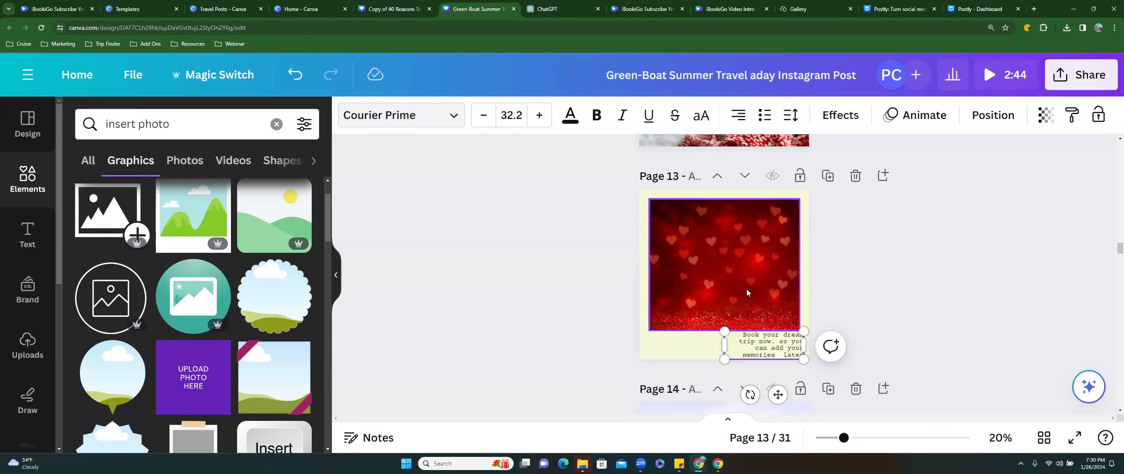
{"action": "left_click_drag", "start_coordinate": [716, 336], "coordinate": [649, 348]}
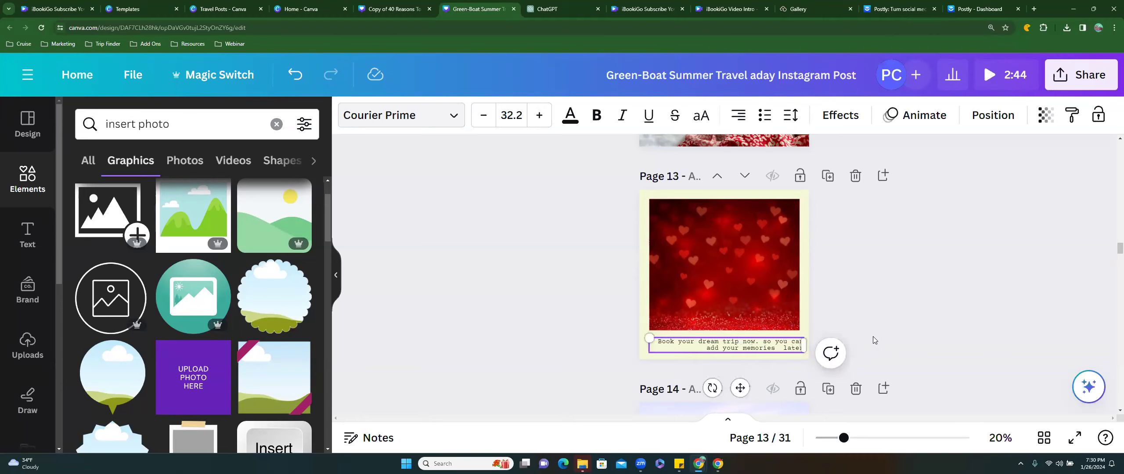
{"action": "left_click", "coordinate": [873, 337]}
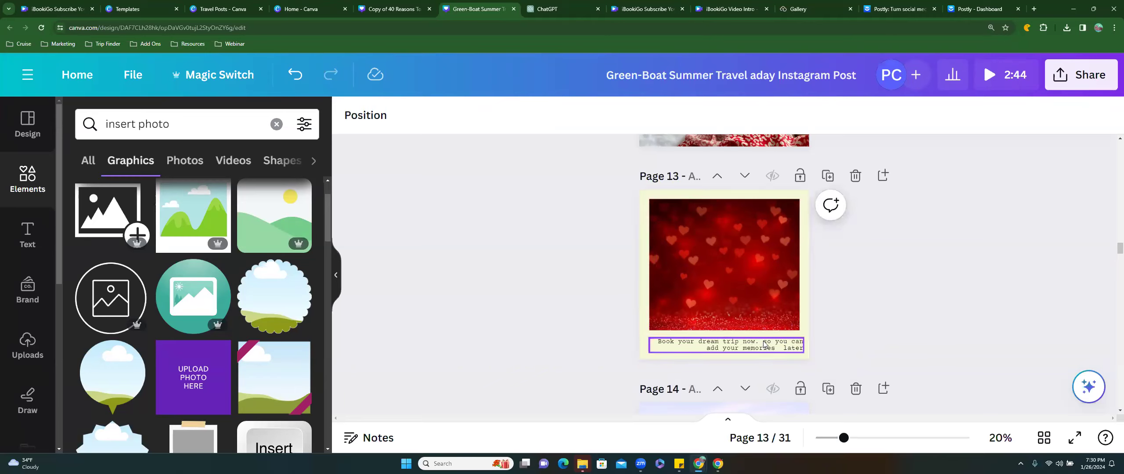
{"action": "scroll", "coordinate": [764, 345], "scroll_direction": "down", "scroll_amount": 4}
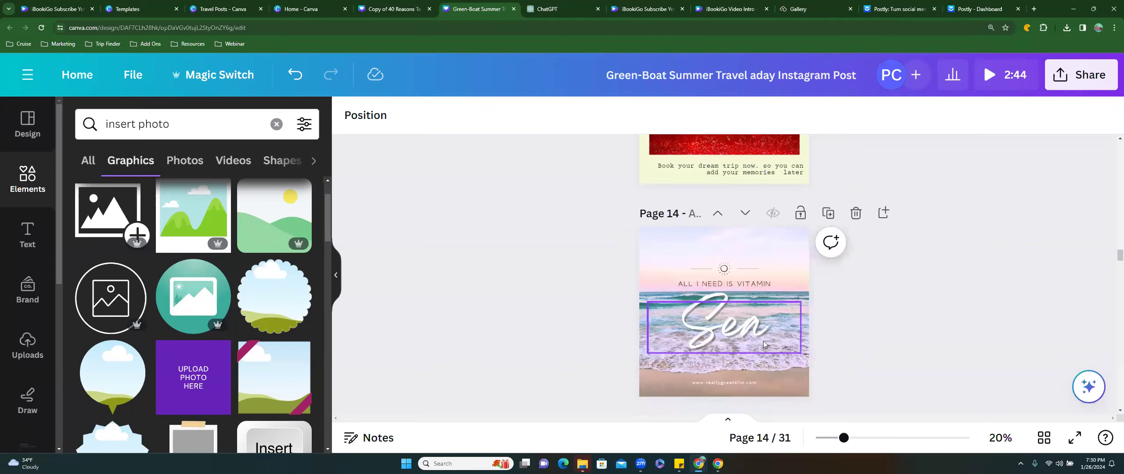
{"action": "scroll", "coordinate": [763, 345], "scroll_direction": "up", "scroll_amount": 4}
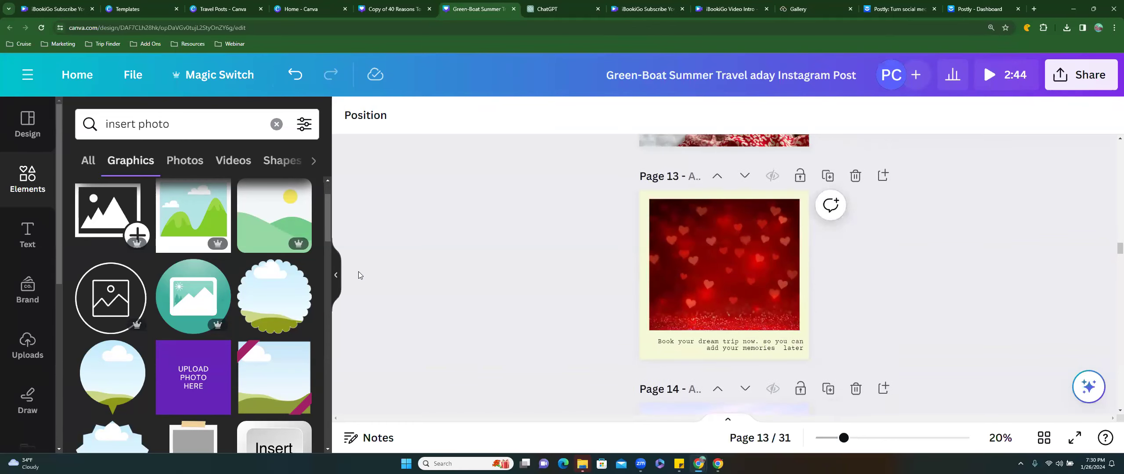
Replace the previous template search with a query for "Travel agent marketing for" Valentine's
{"action": "left_click", "coordinate": [28, 124]}
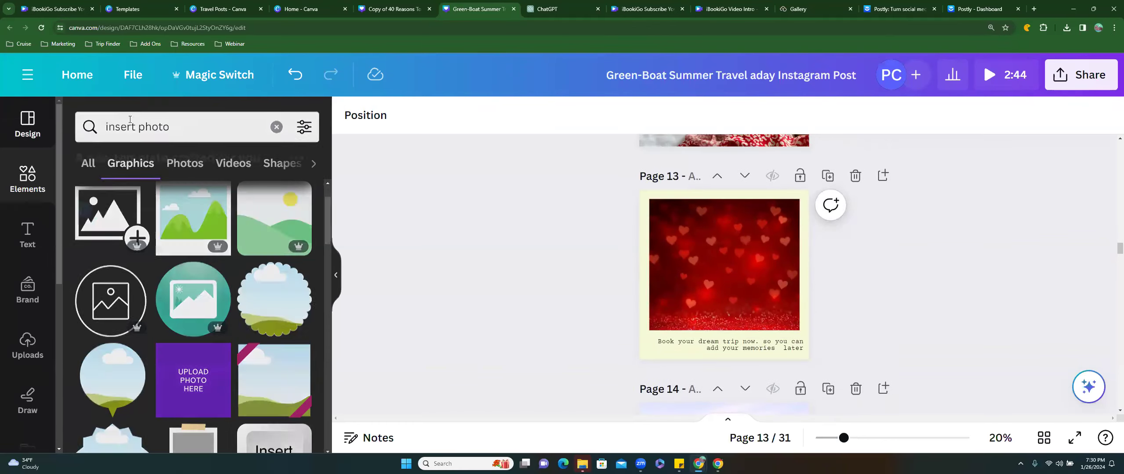
{"action": "left_click", "coordinate": [83, 119]}
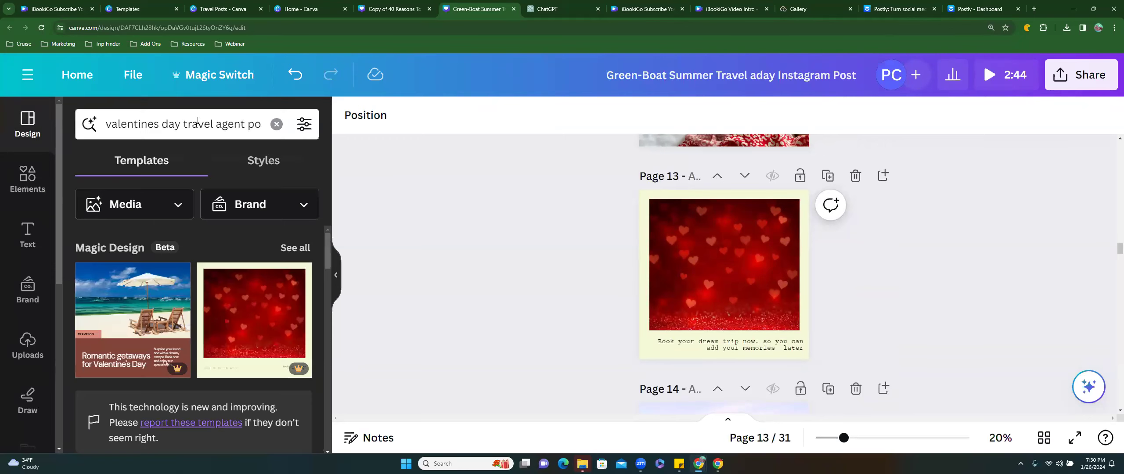
{"action": "left_click", "coordinate": [274, 124]}
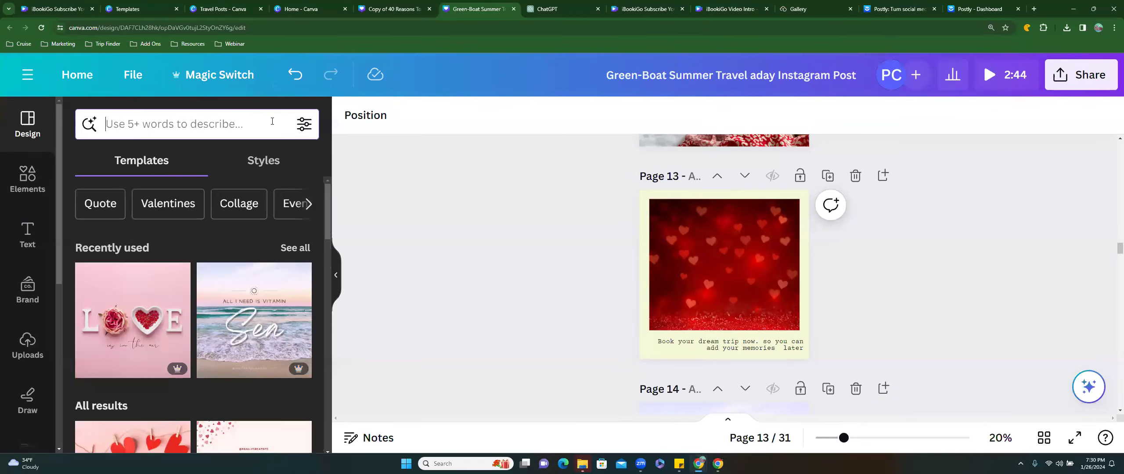
{"action": "type", "text": "T"}
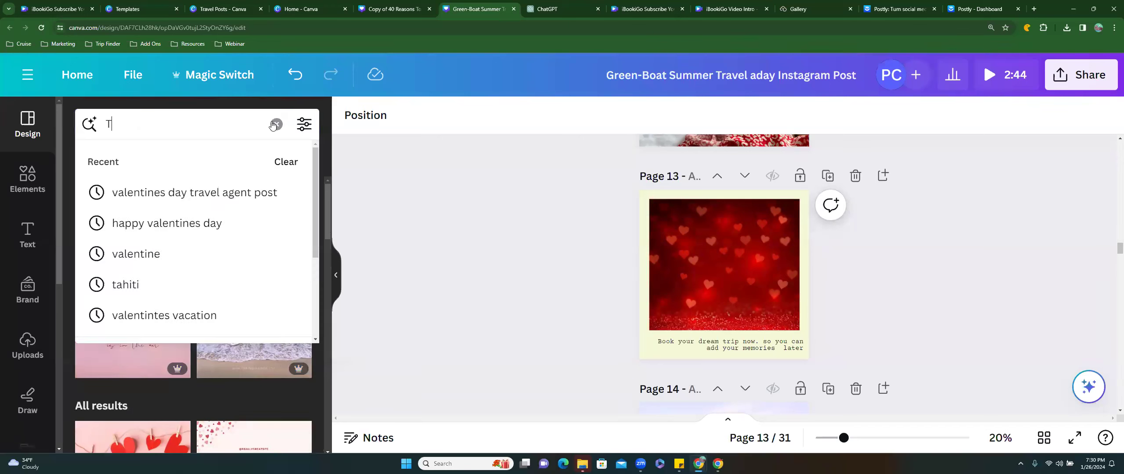
{"action": "type", "text": "ravel agent marketi"}
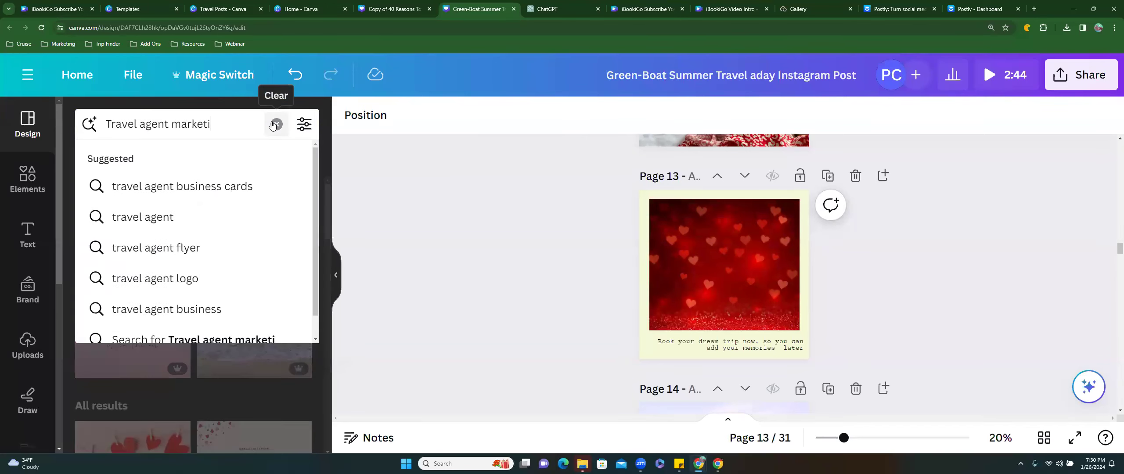
{"action": "type", "text": "ng for valenti"}
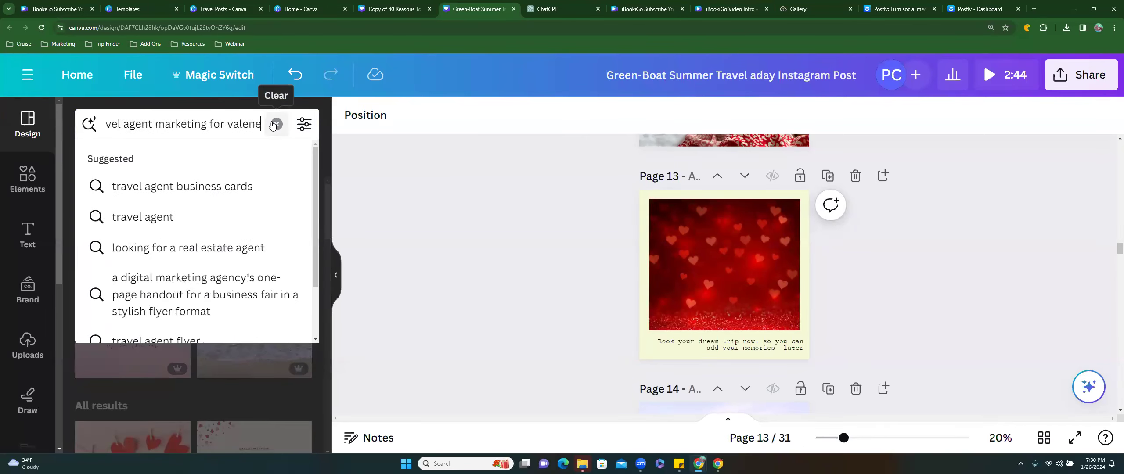